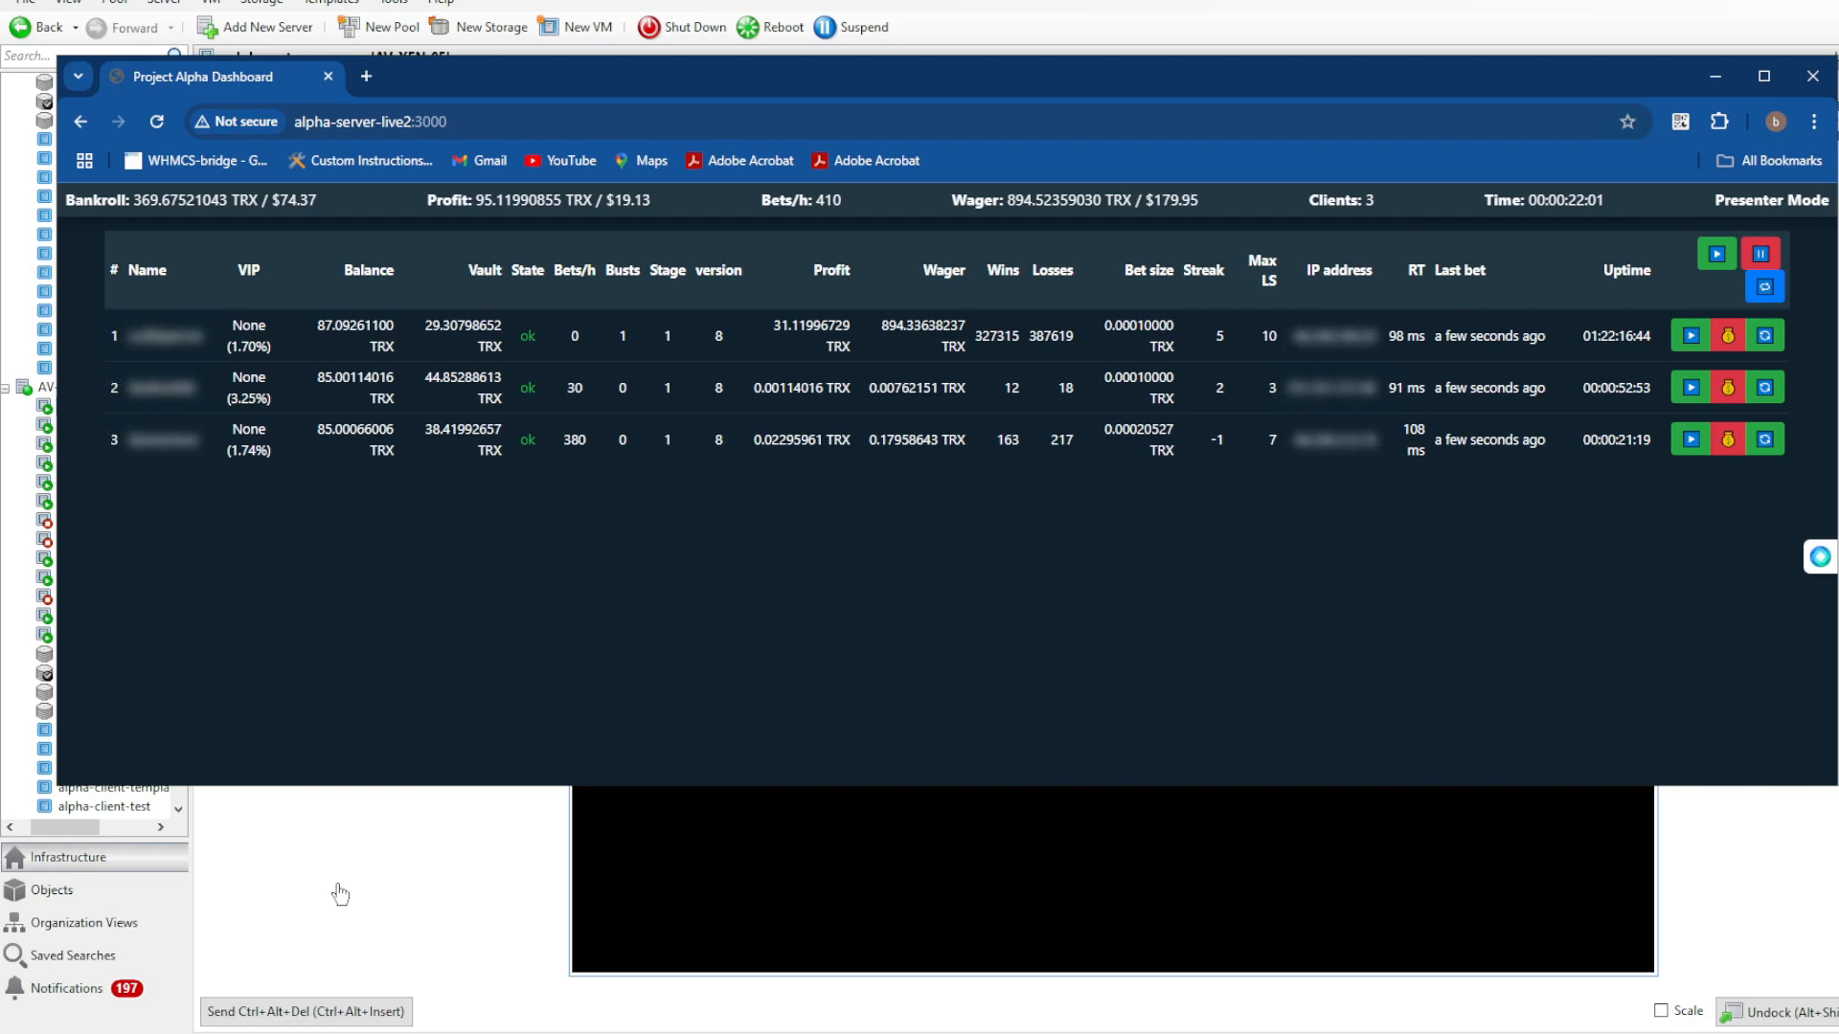
# - In the browser, look up the Ubuntu 24.04.1 LTS Desktop and Server download pages, and return to the VM console
pyautogui.click(337, 890)
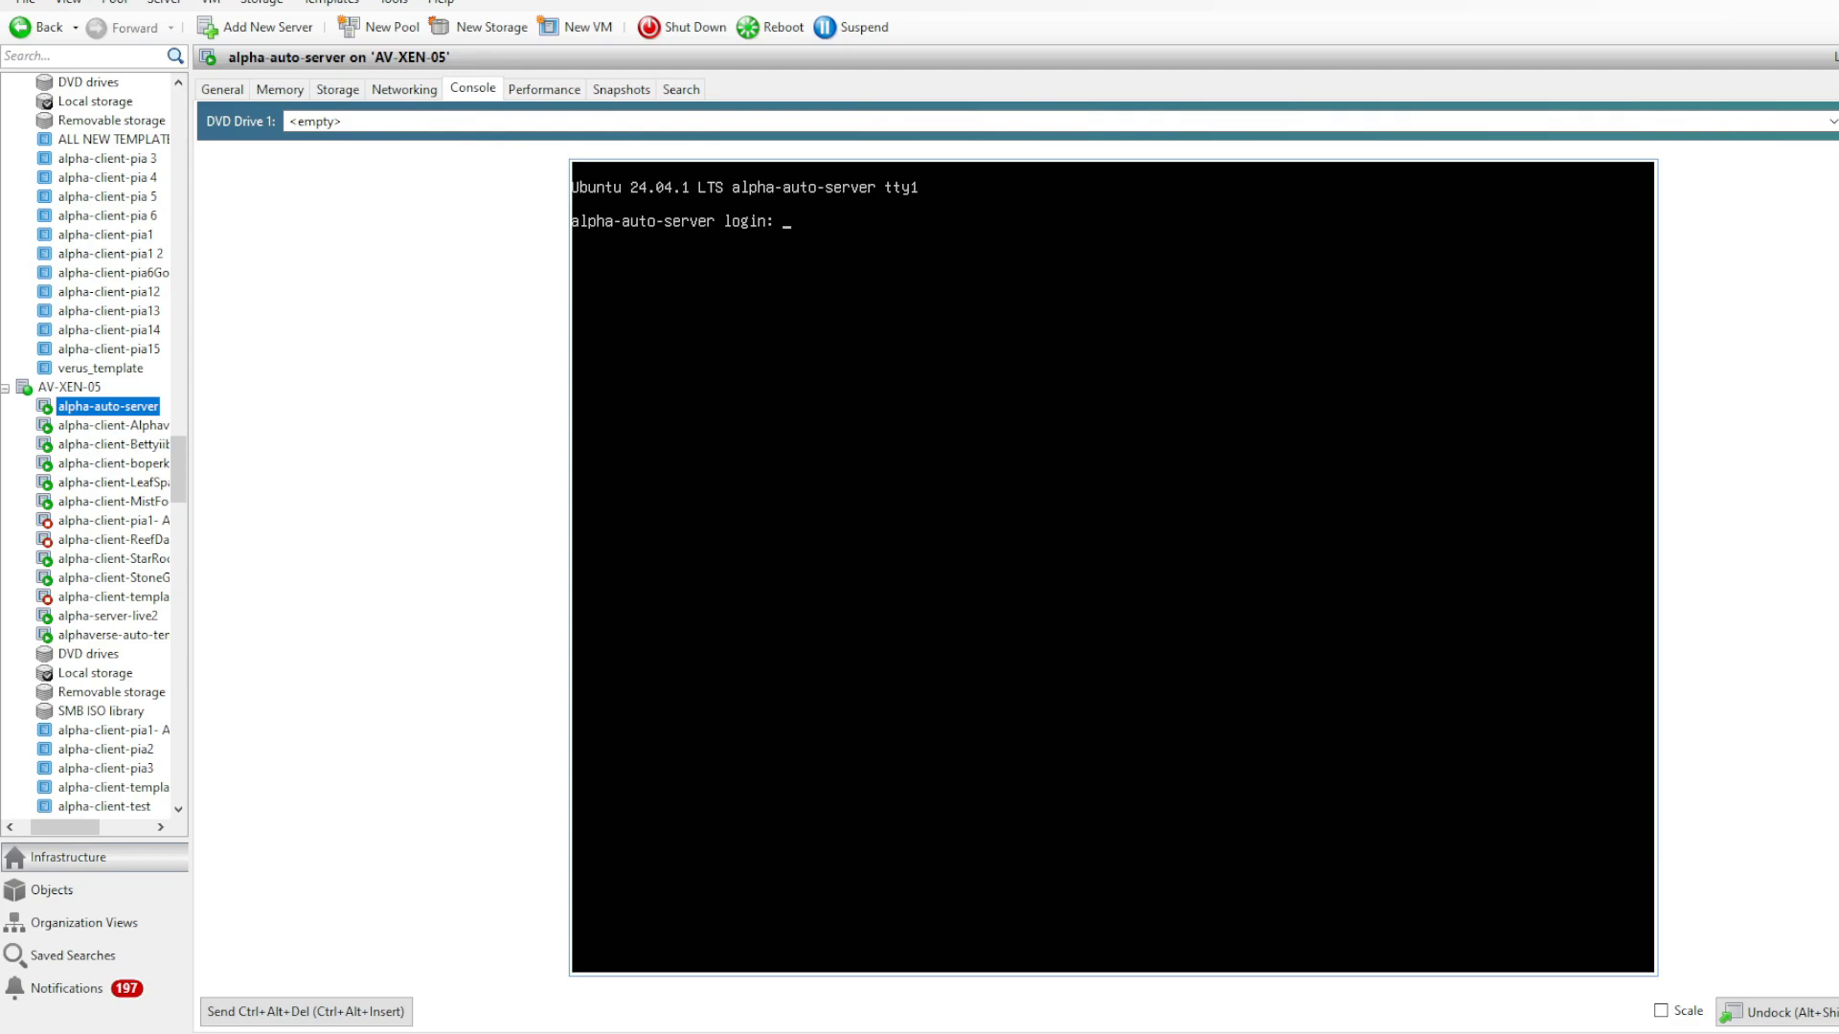
pyautogui.hotkey('alt', 'Tab')
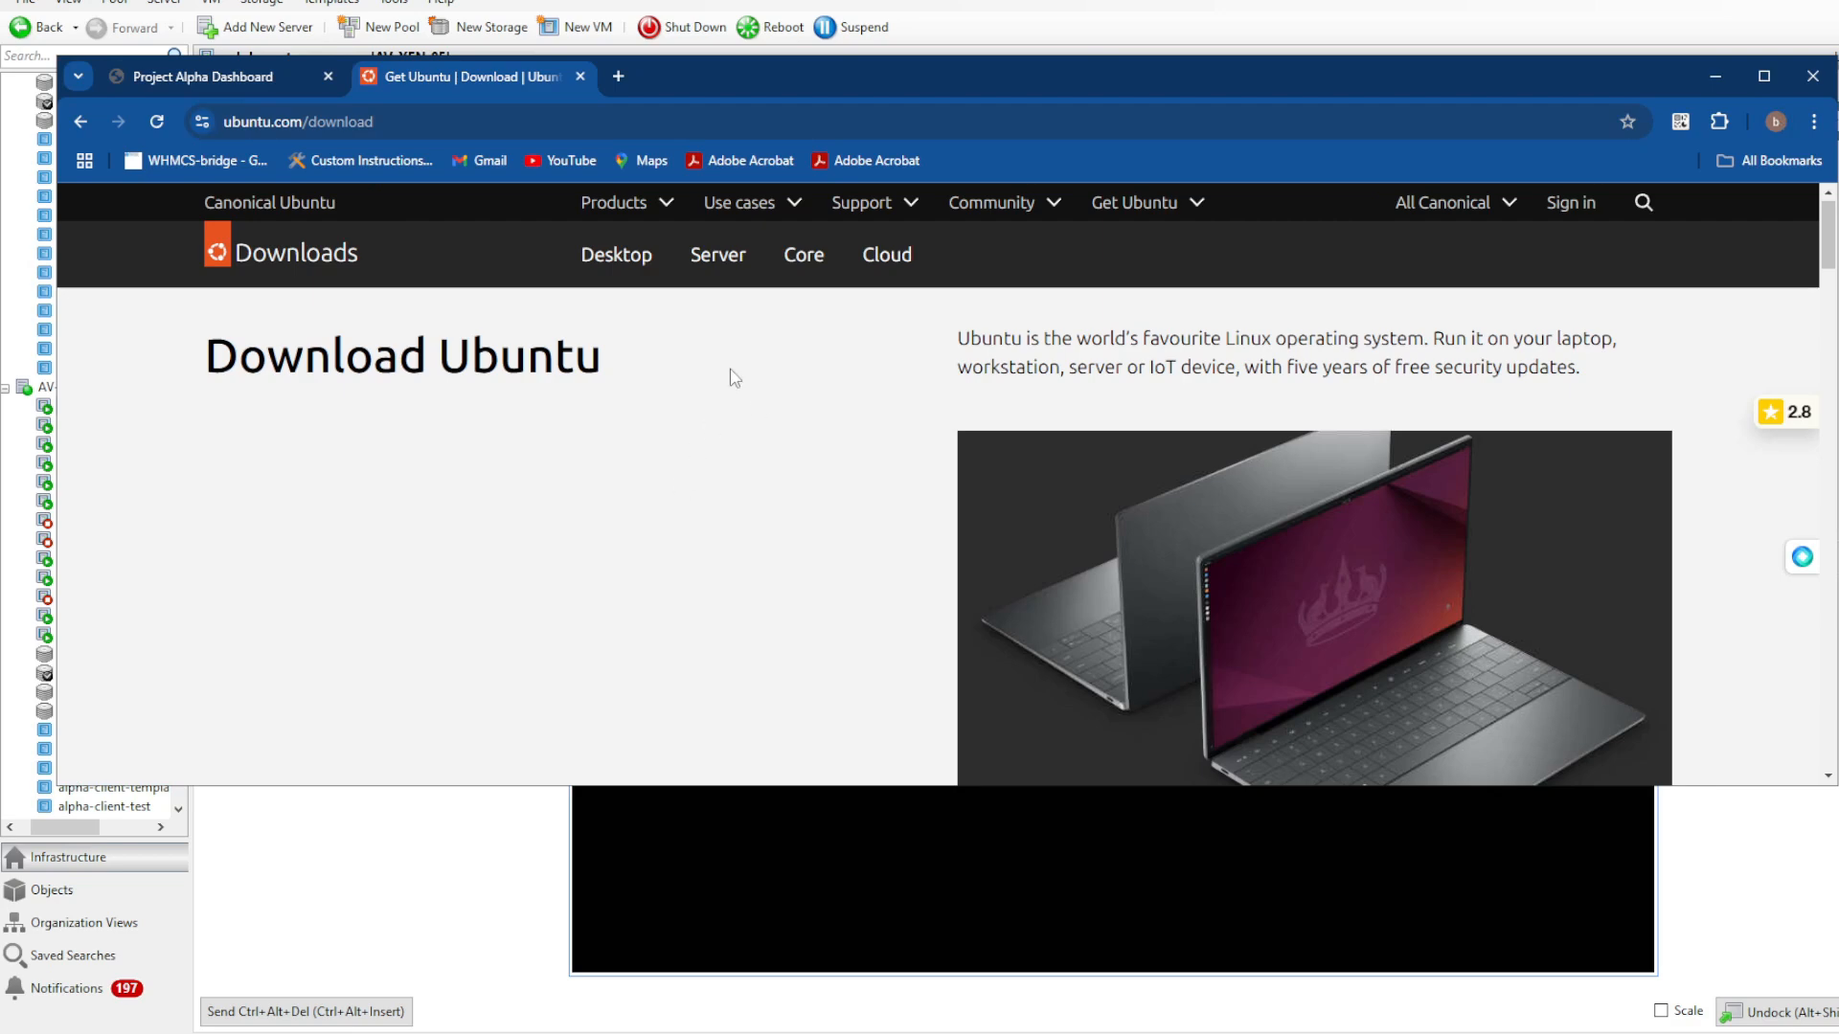
pyautogui.click(613, 254)
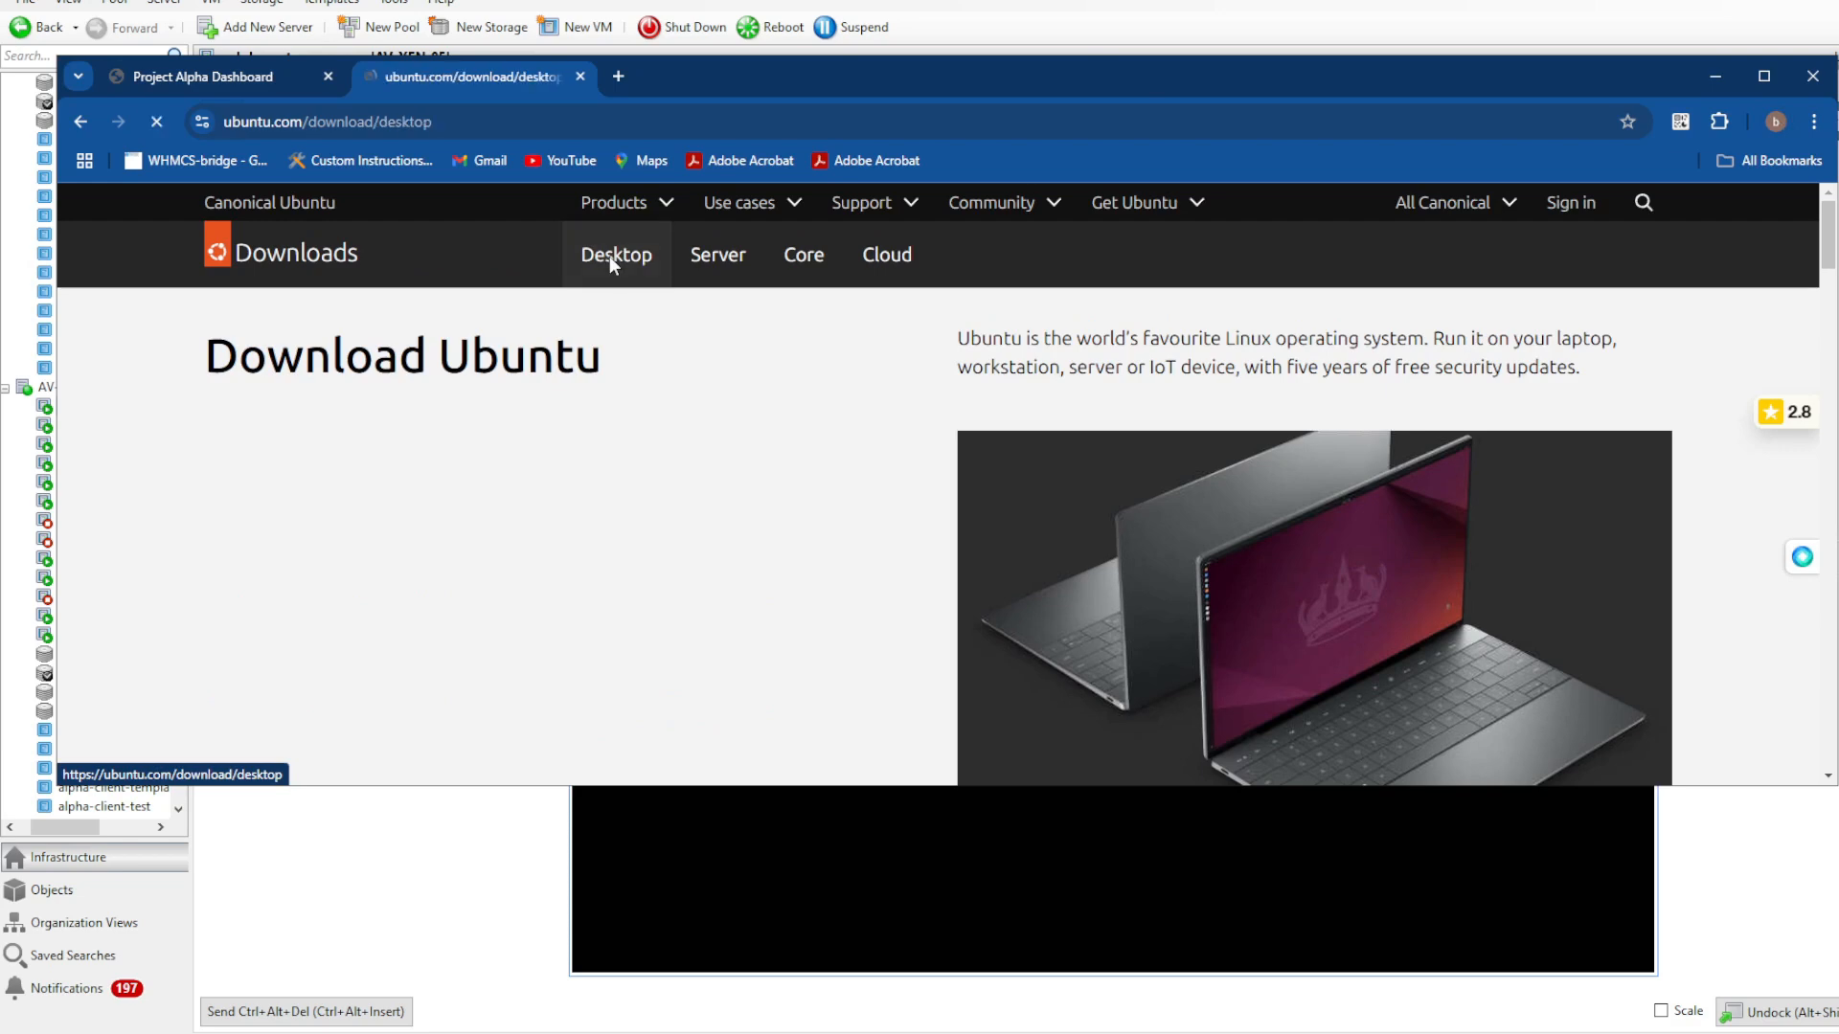
pyautogui.scroll(-1, 710, 629)
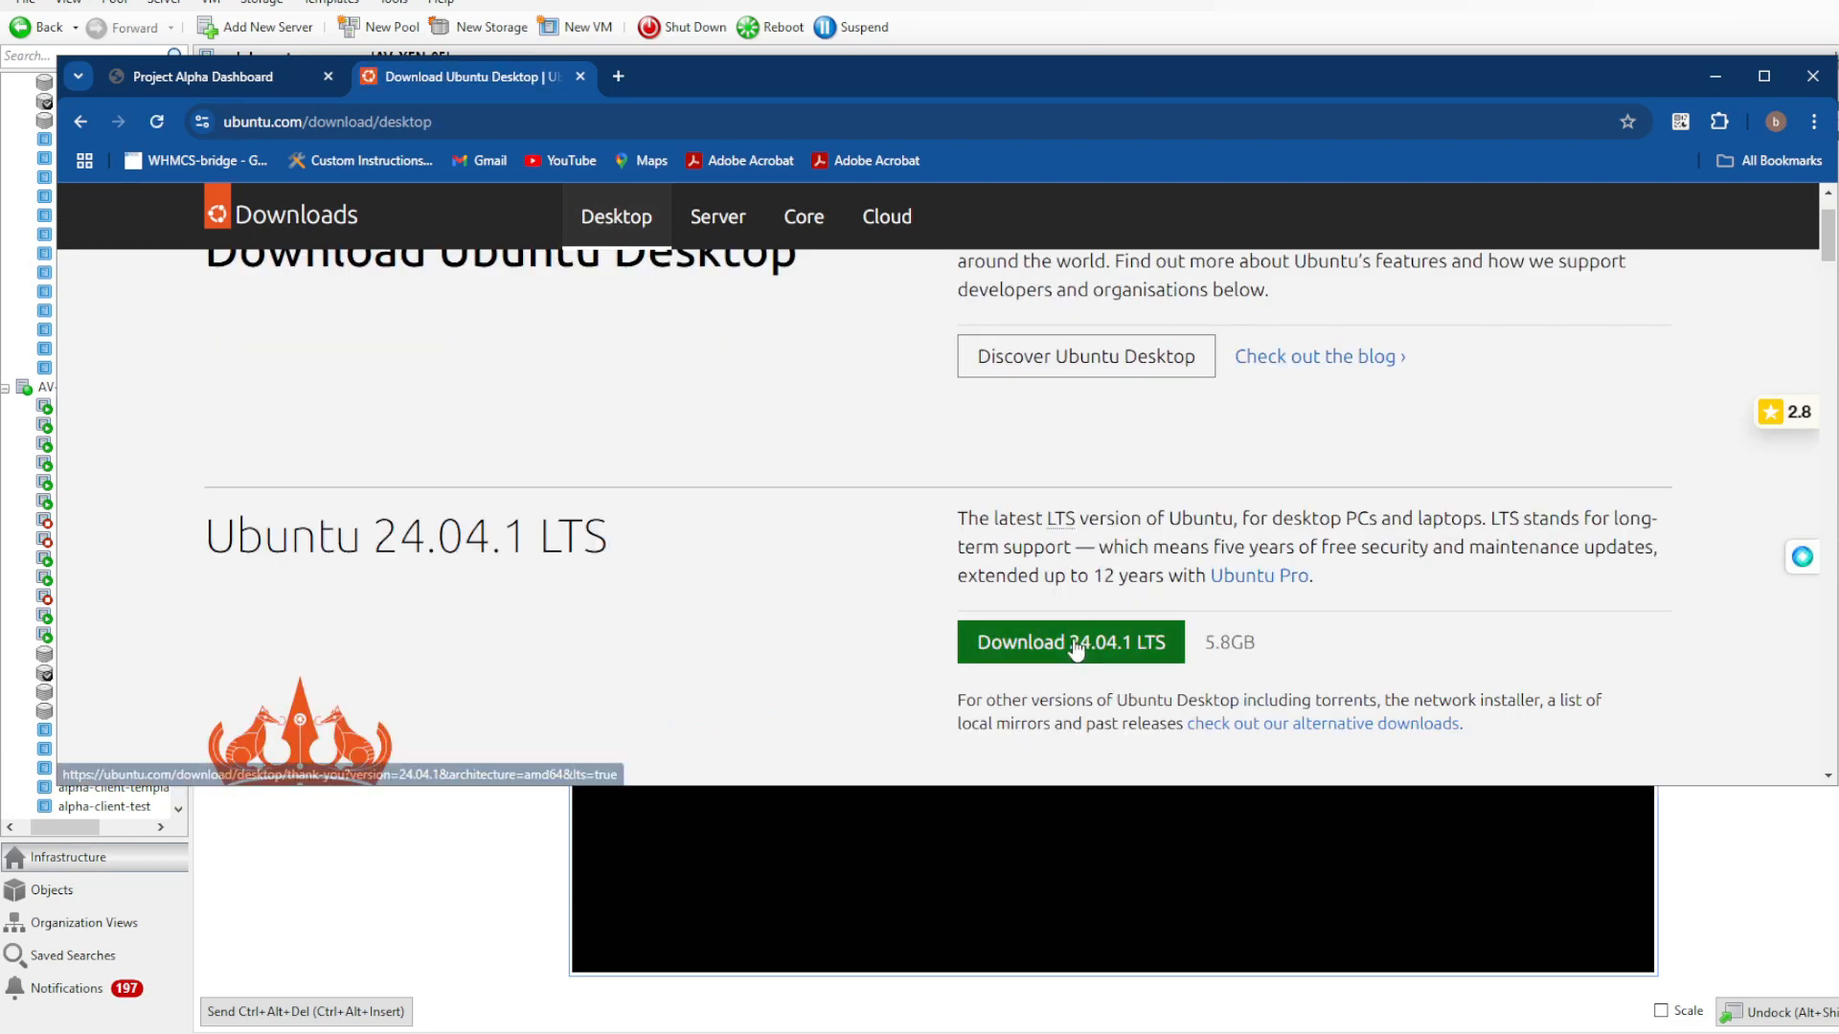
pyautogui.click(720, 219)
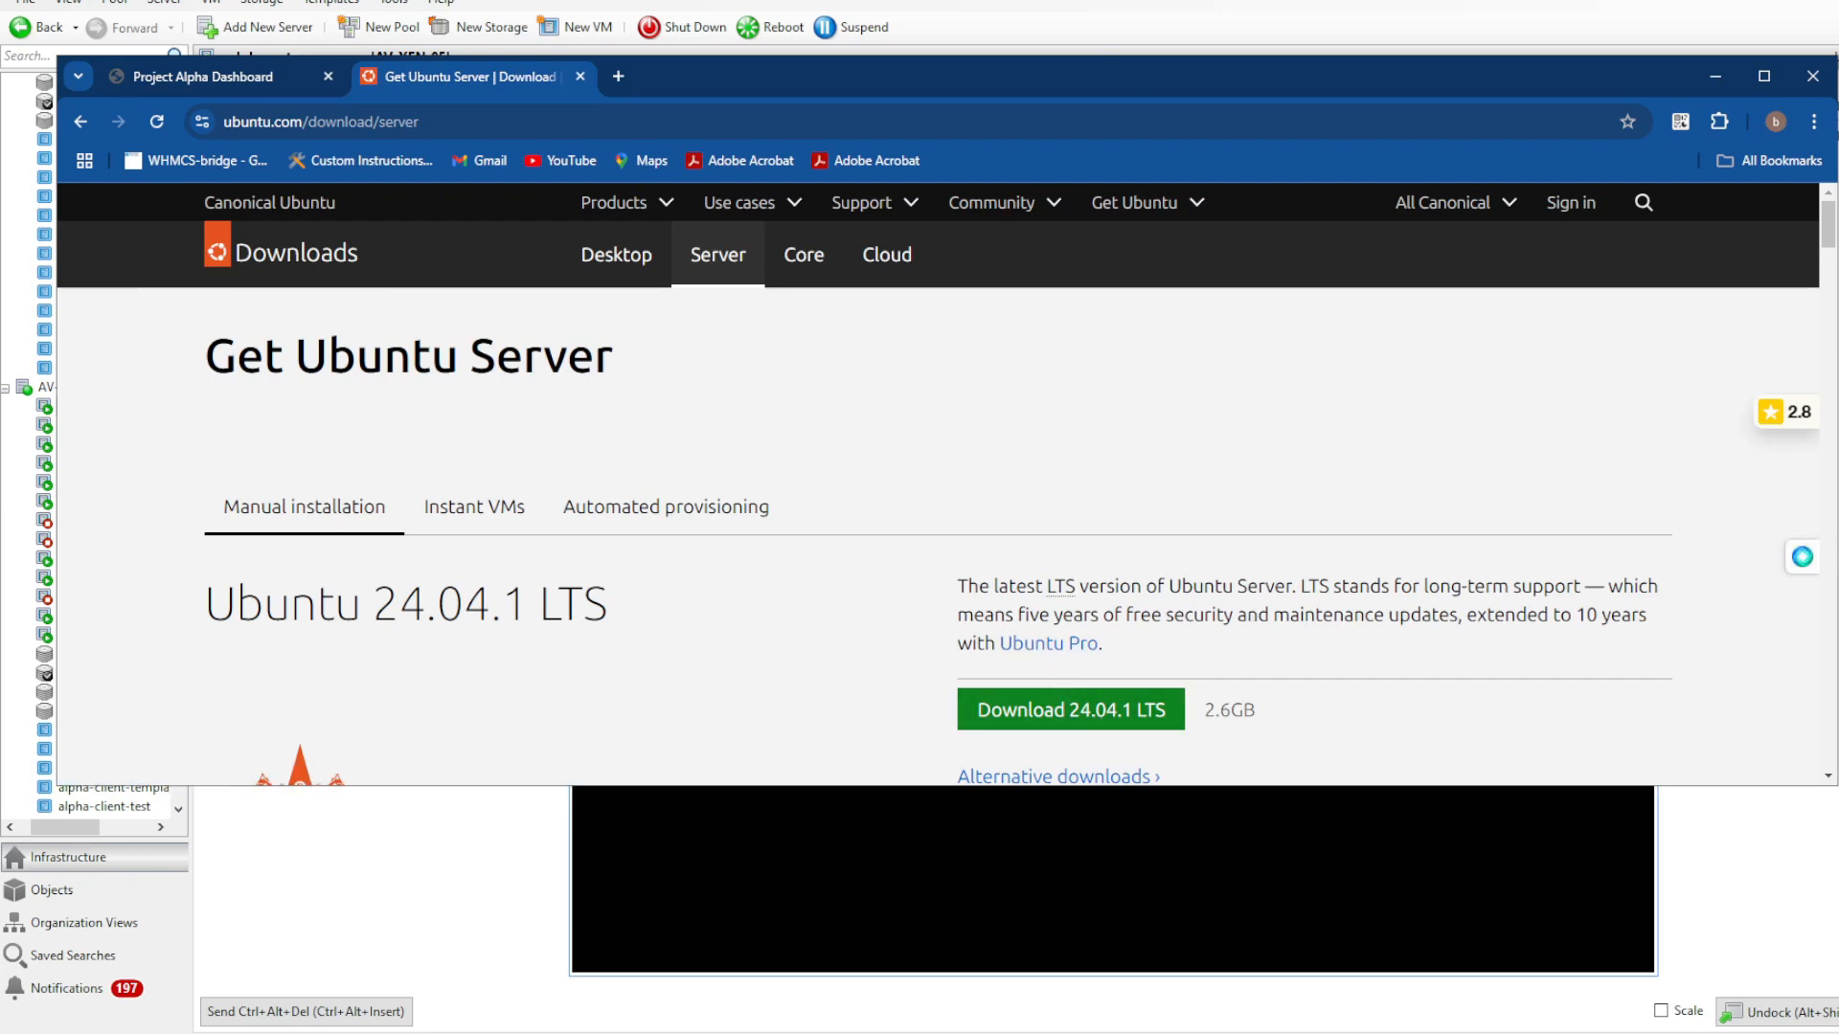
pyautogui.click(1715, 77)
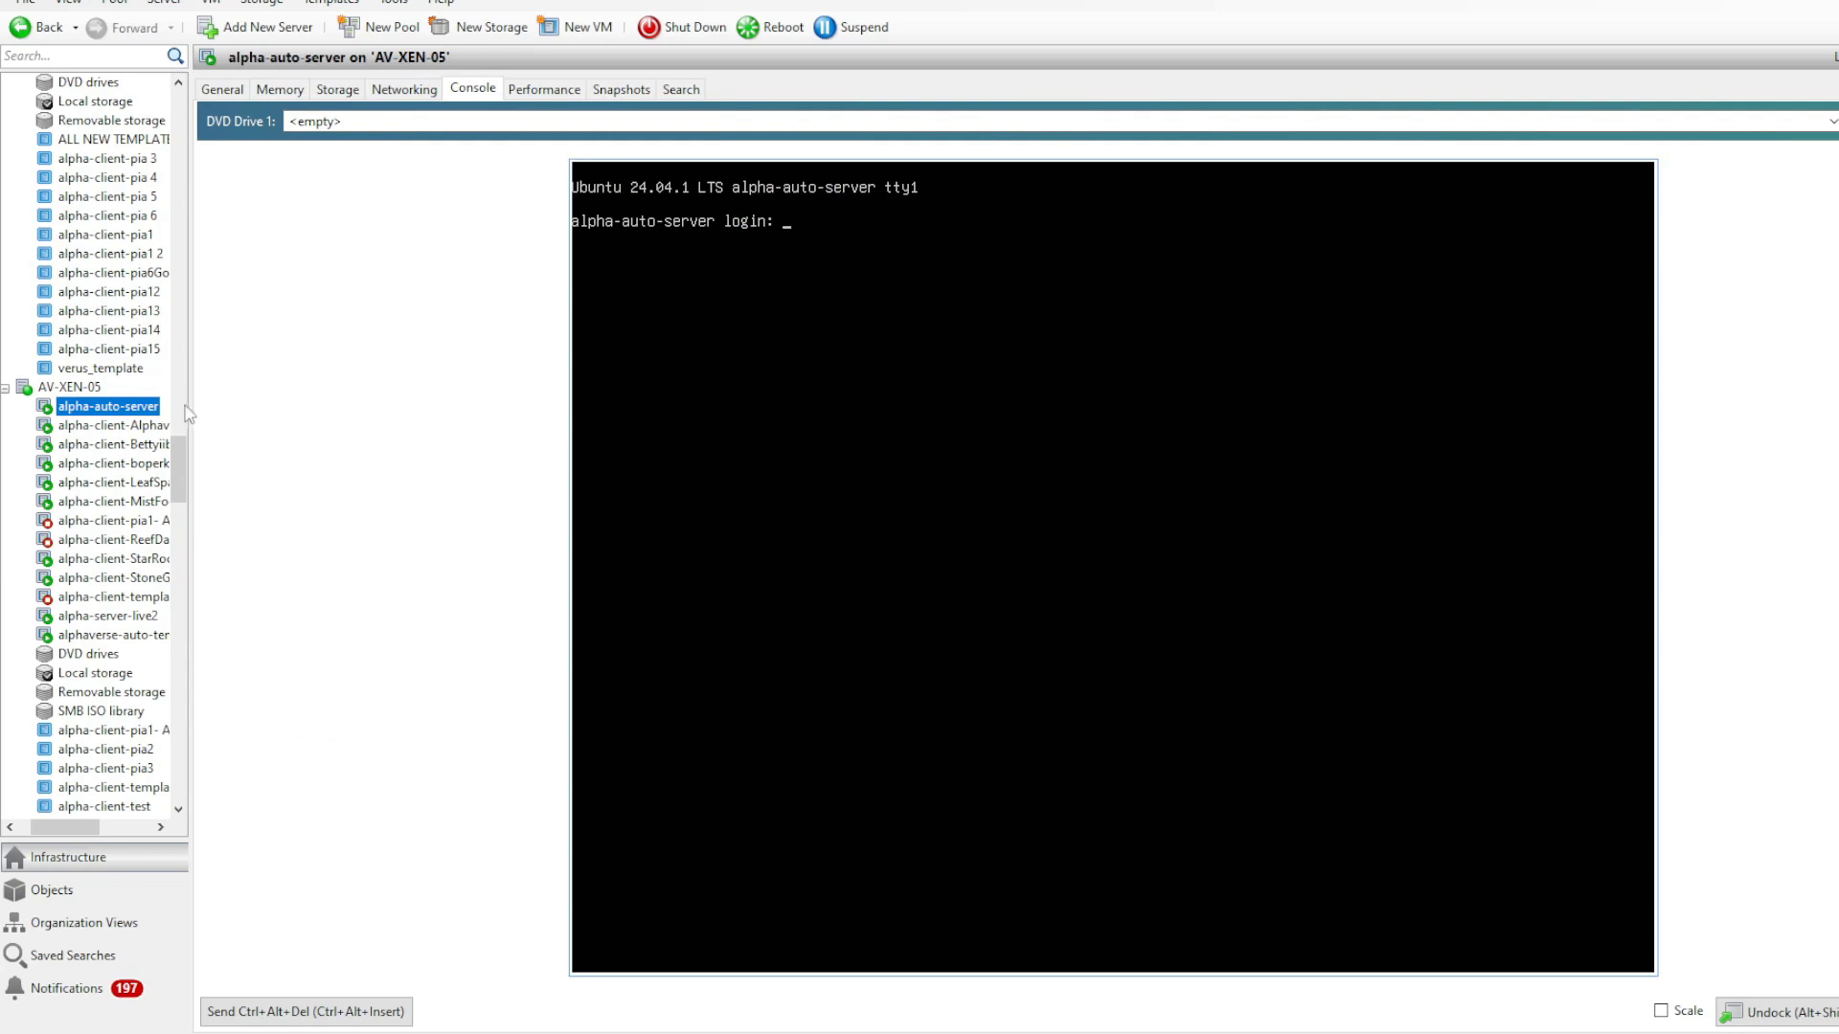
# - Review the memory, CPU and virtual disk allocation of the alpha-auto-server VM, and return to its console
pyautogui.click(279, 89)
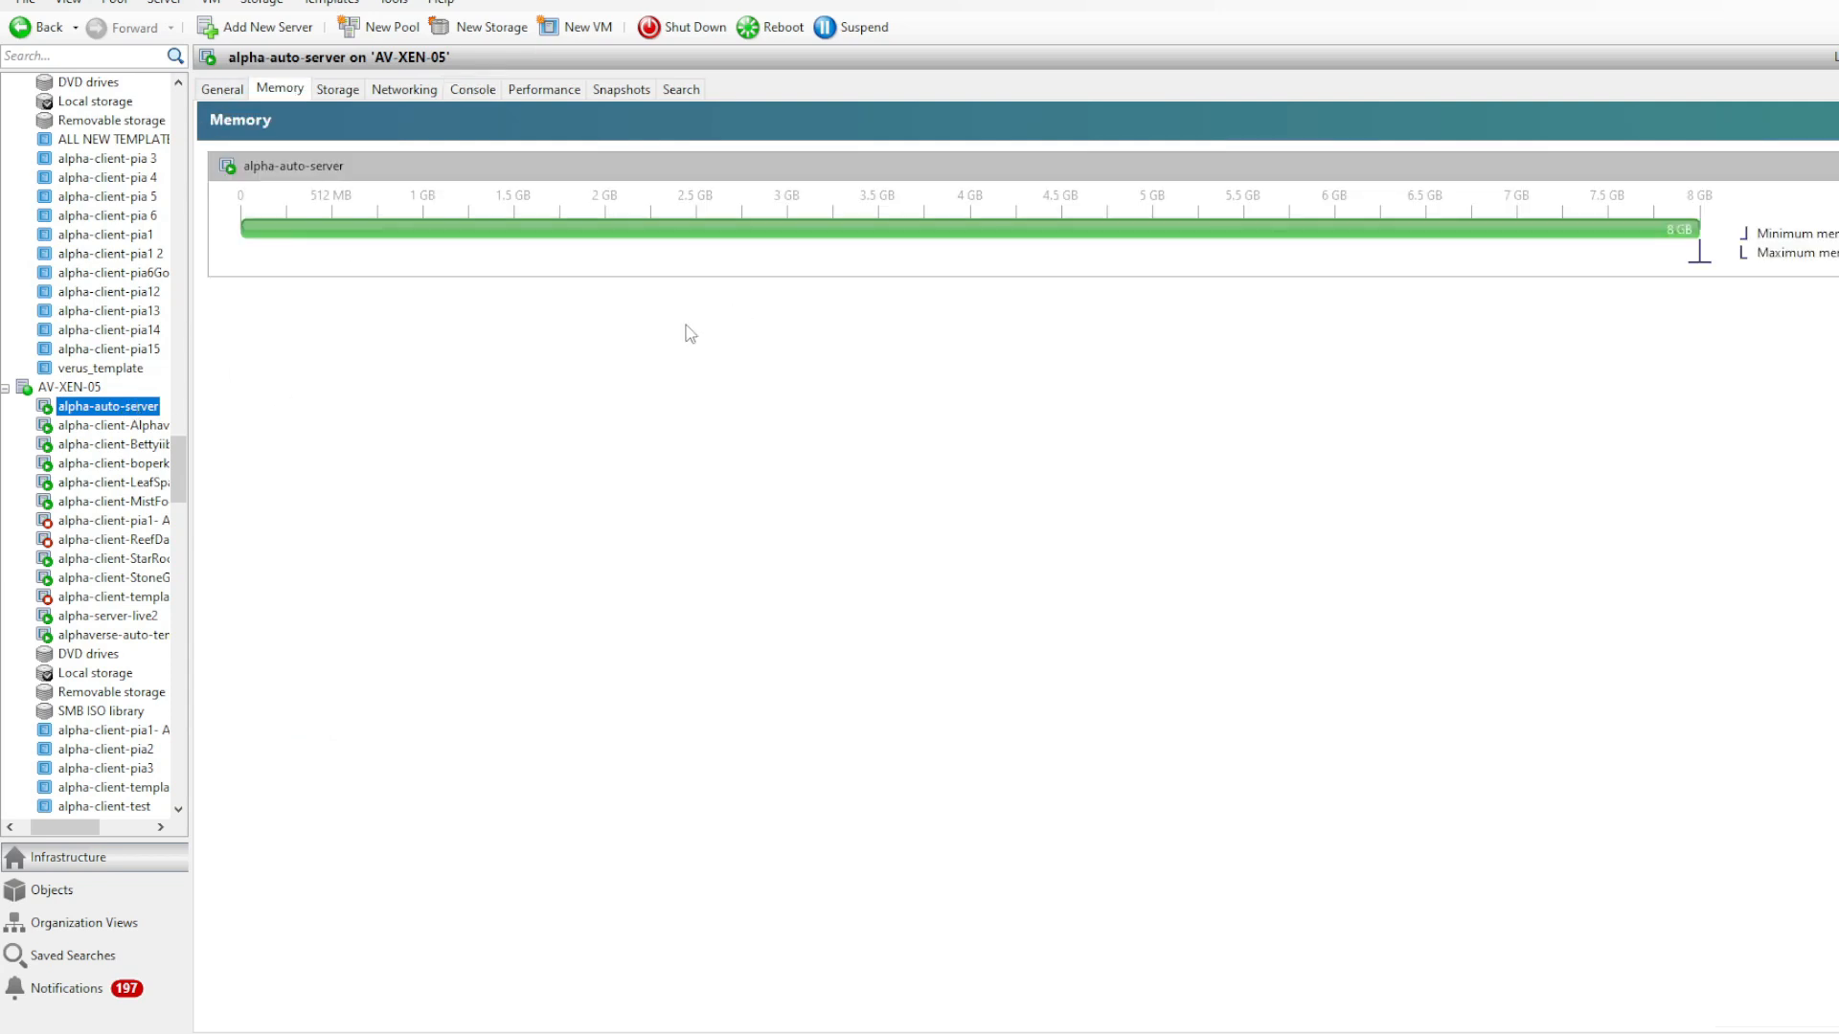
pyautogui.click(222, 88)
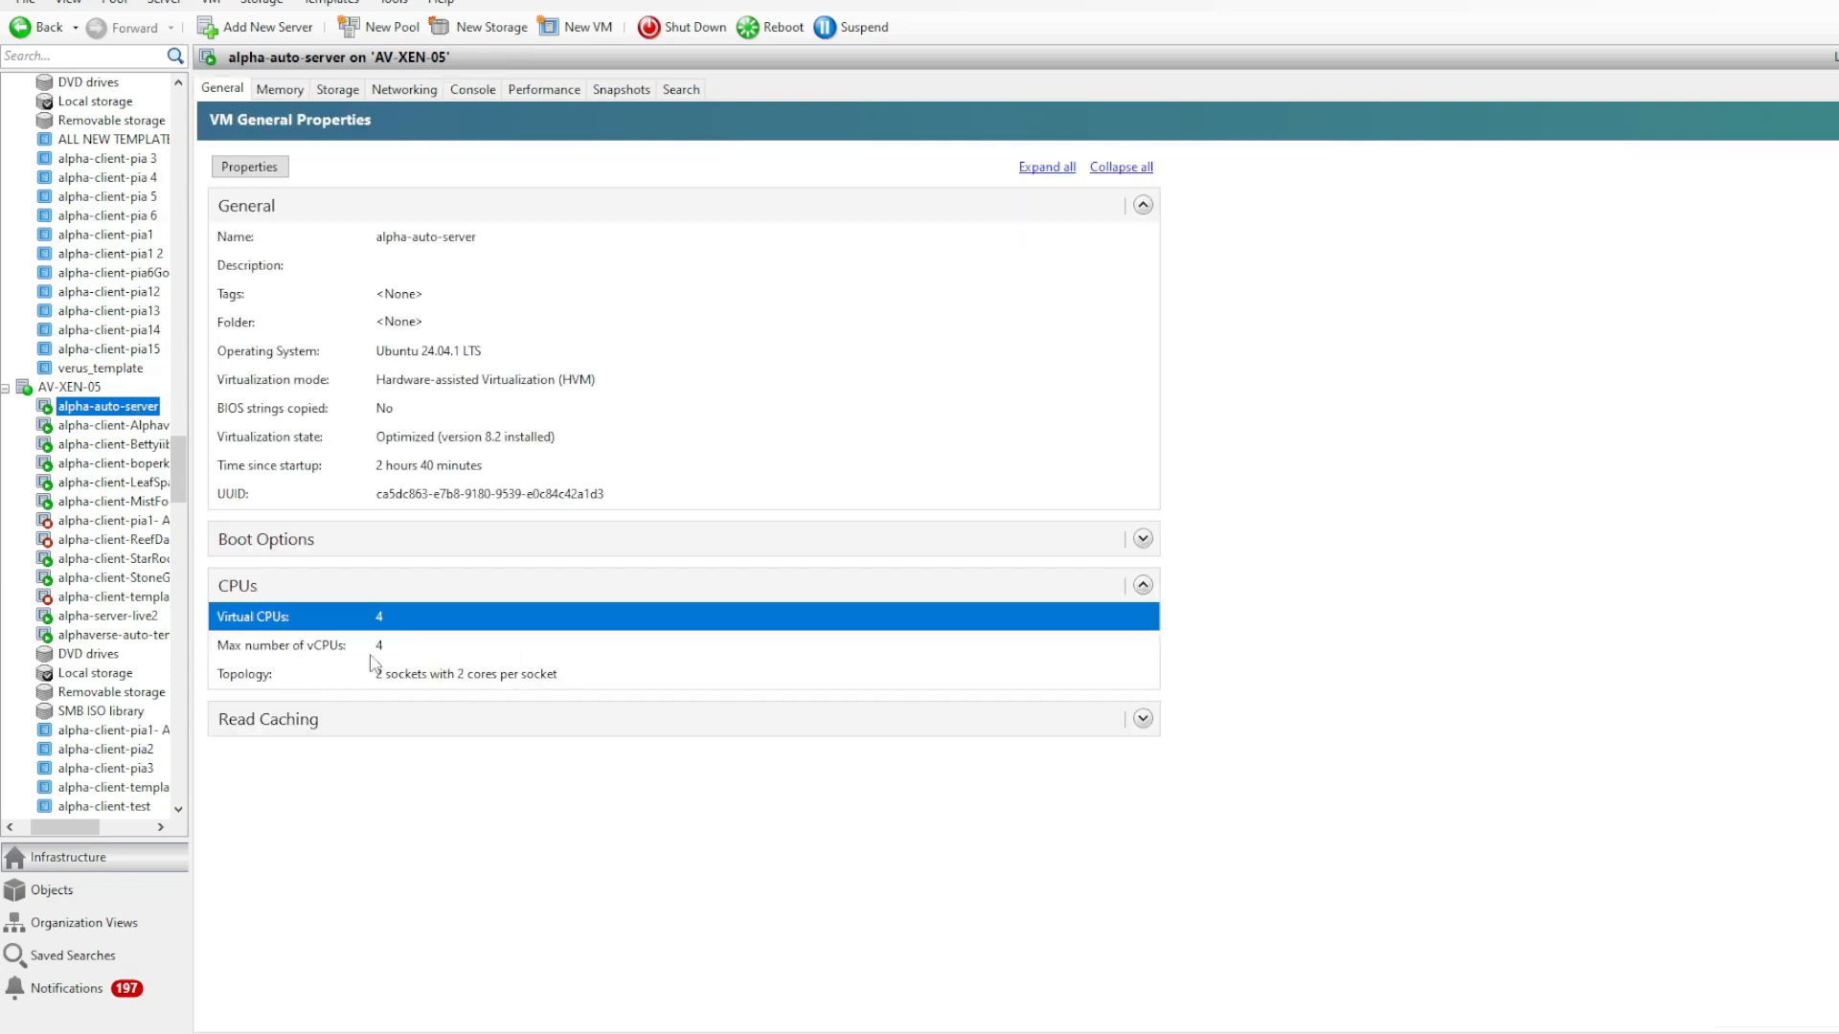
pyautogui.click(337, 89)
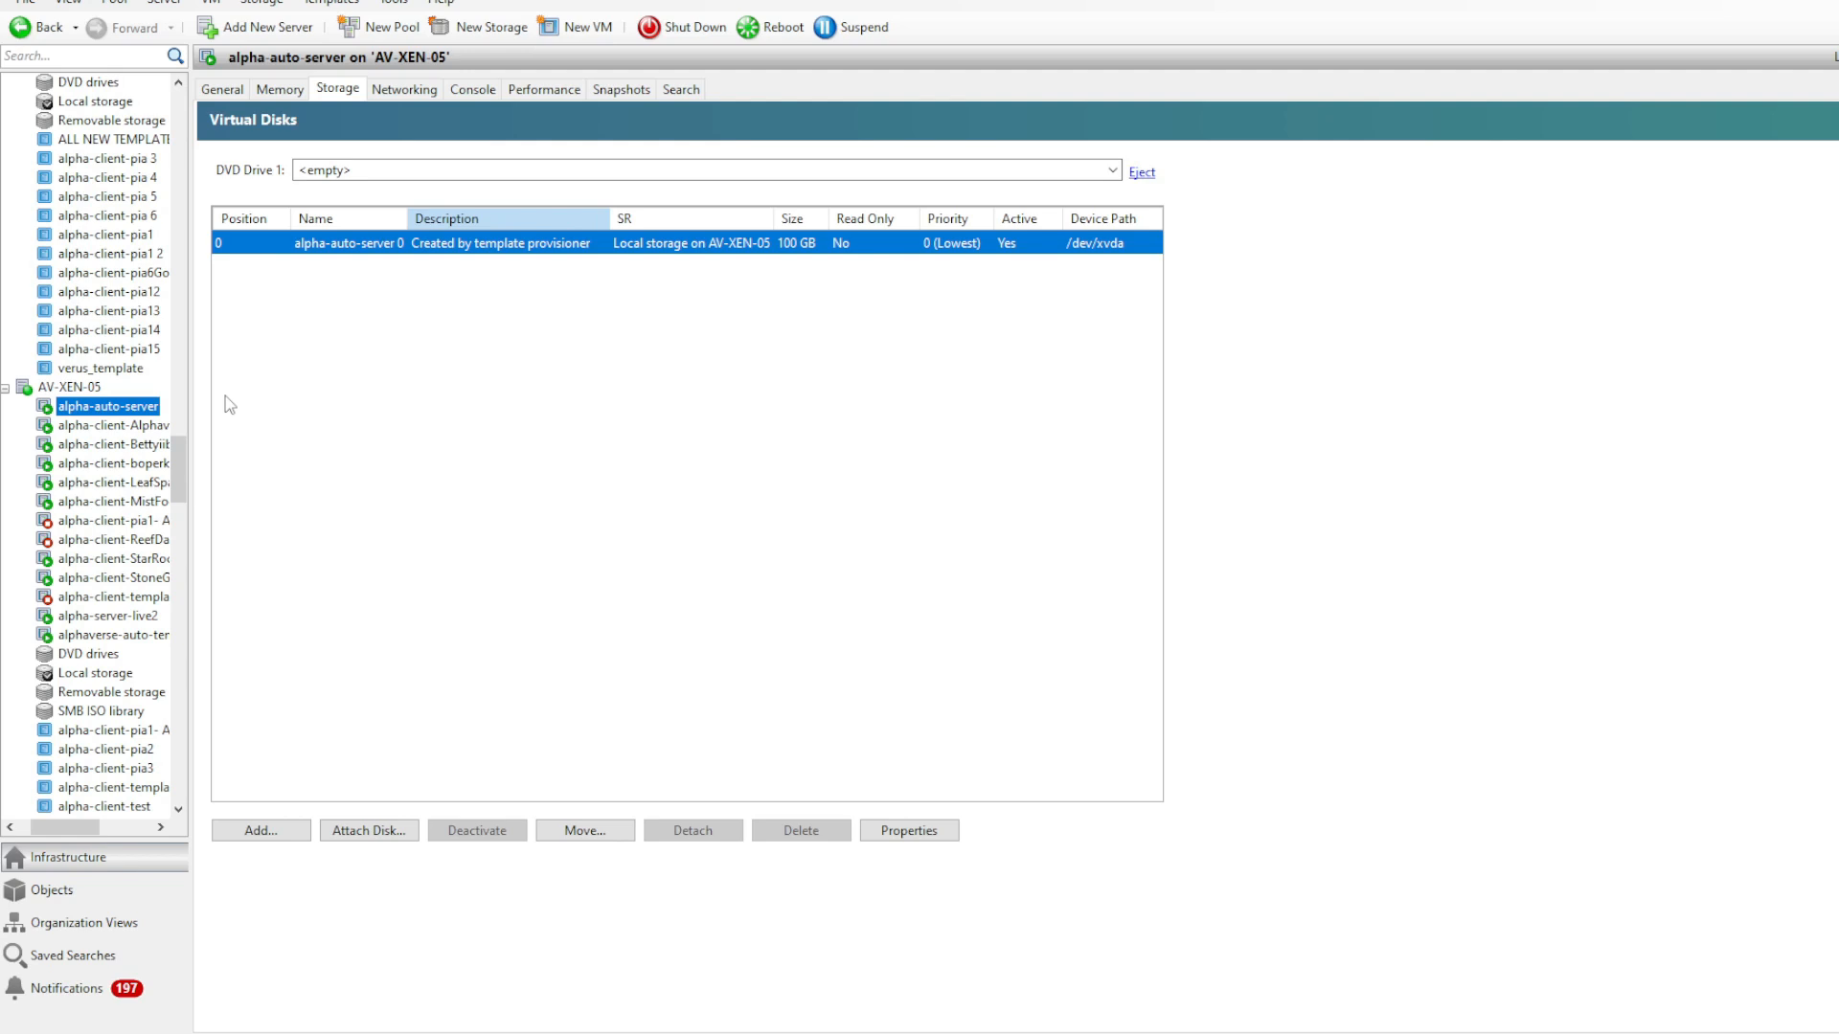
pyautogui.click(474, 89)
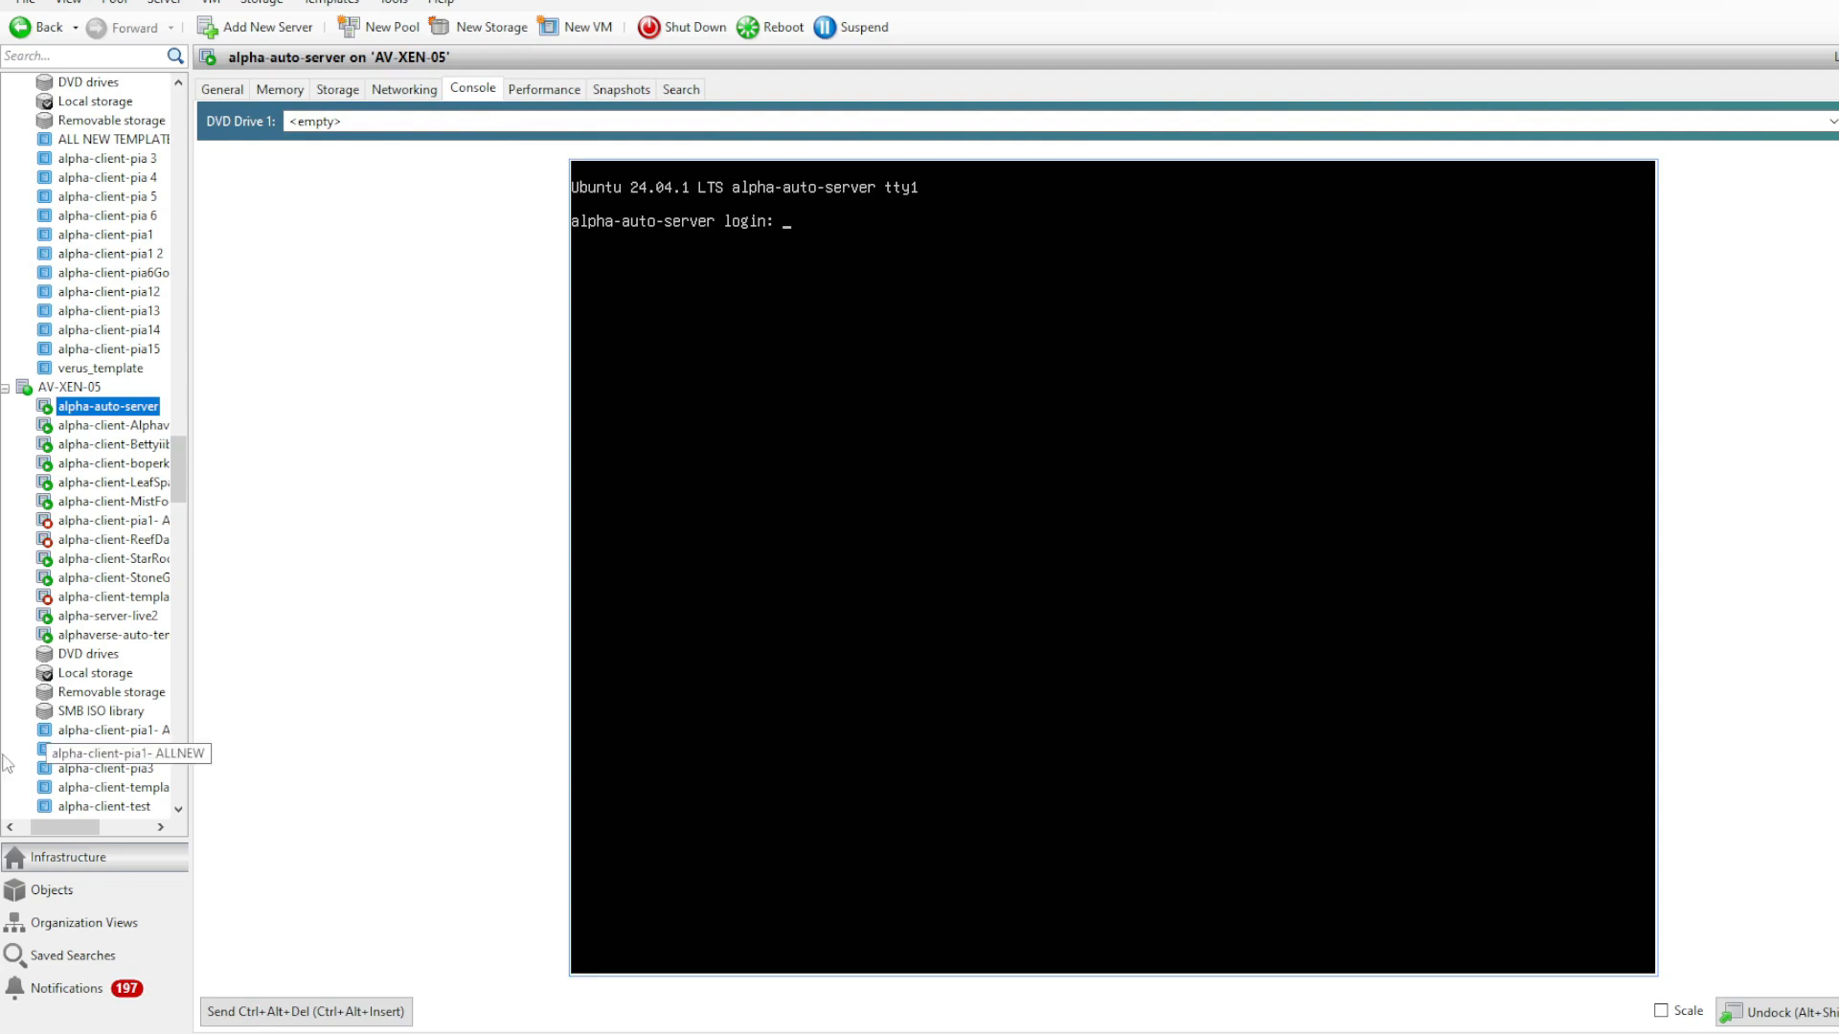
# - In the alphaverse-auto-template VM's desktop, check which extensions are installed in Chromium, and close the browser
pyautogui.click(113, 635)
pyautogui.click(945, 578)
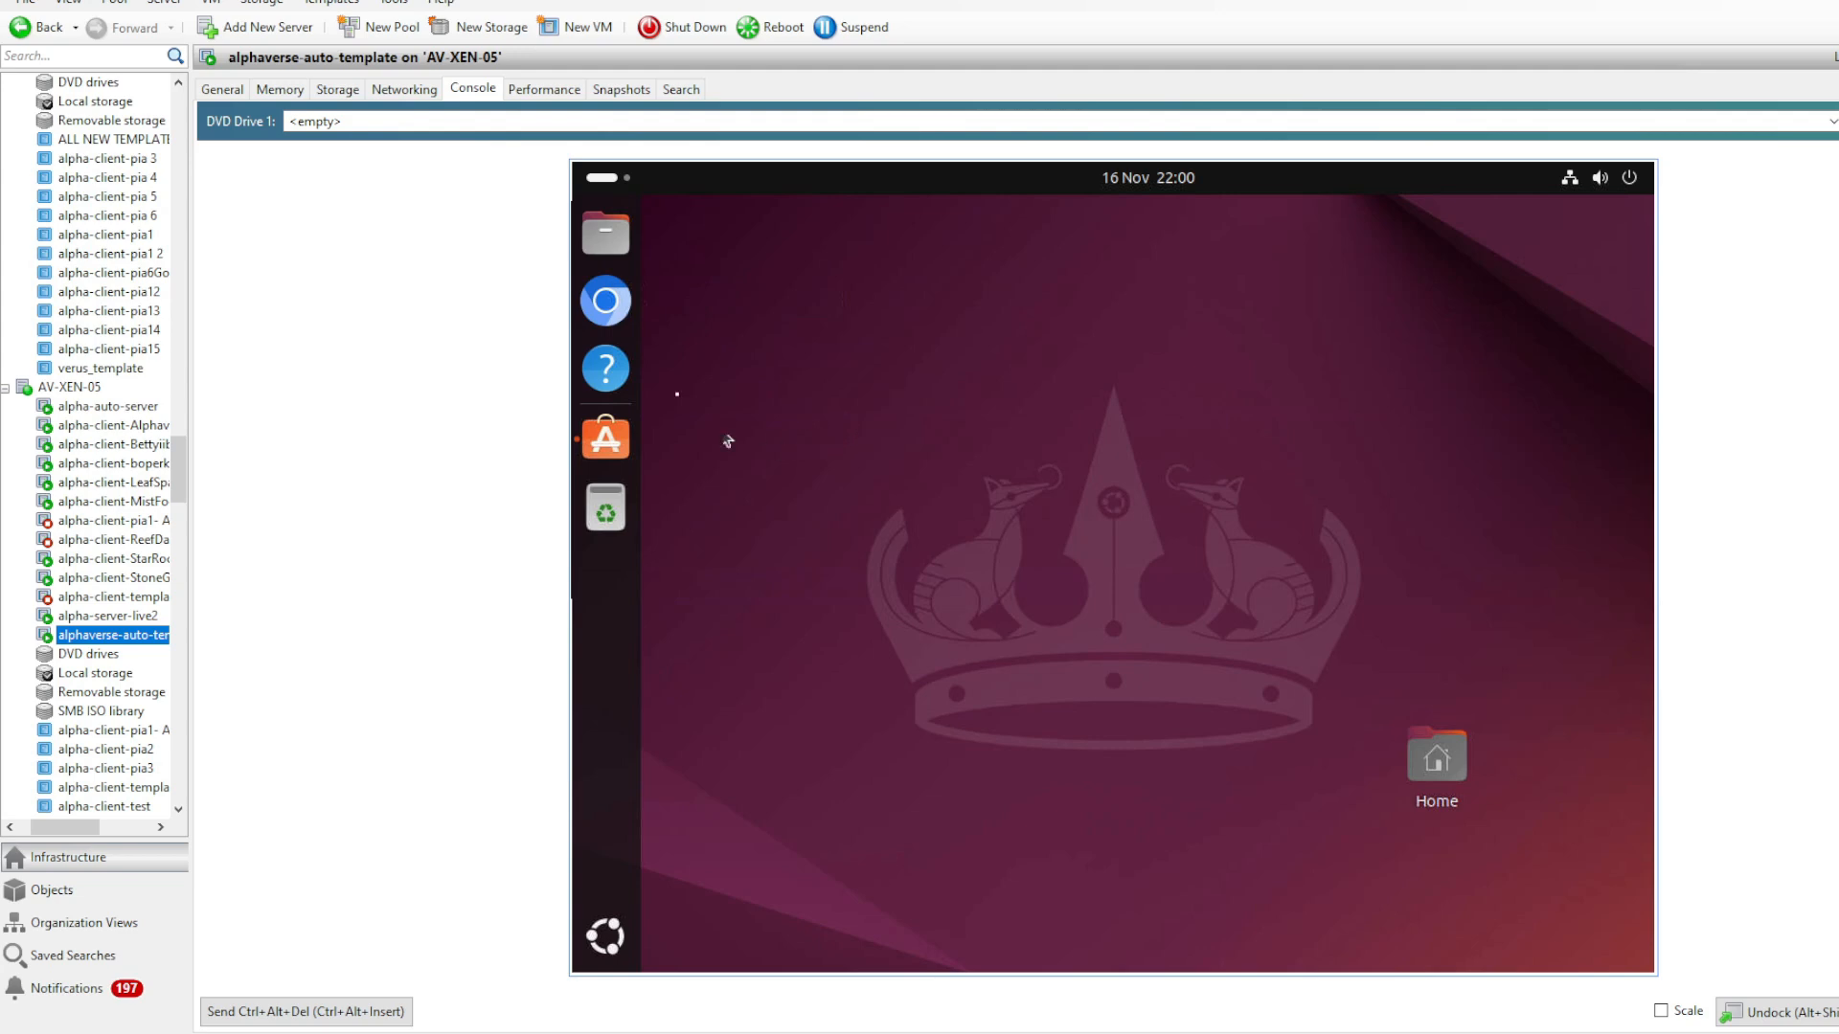
pyautogui.click(611, 303)
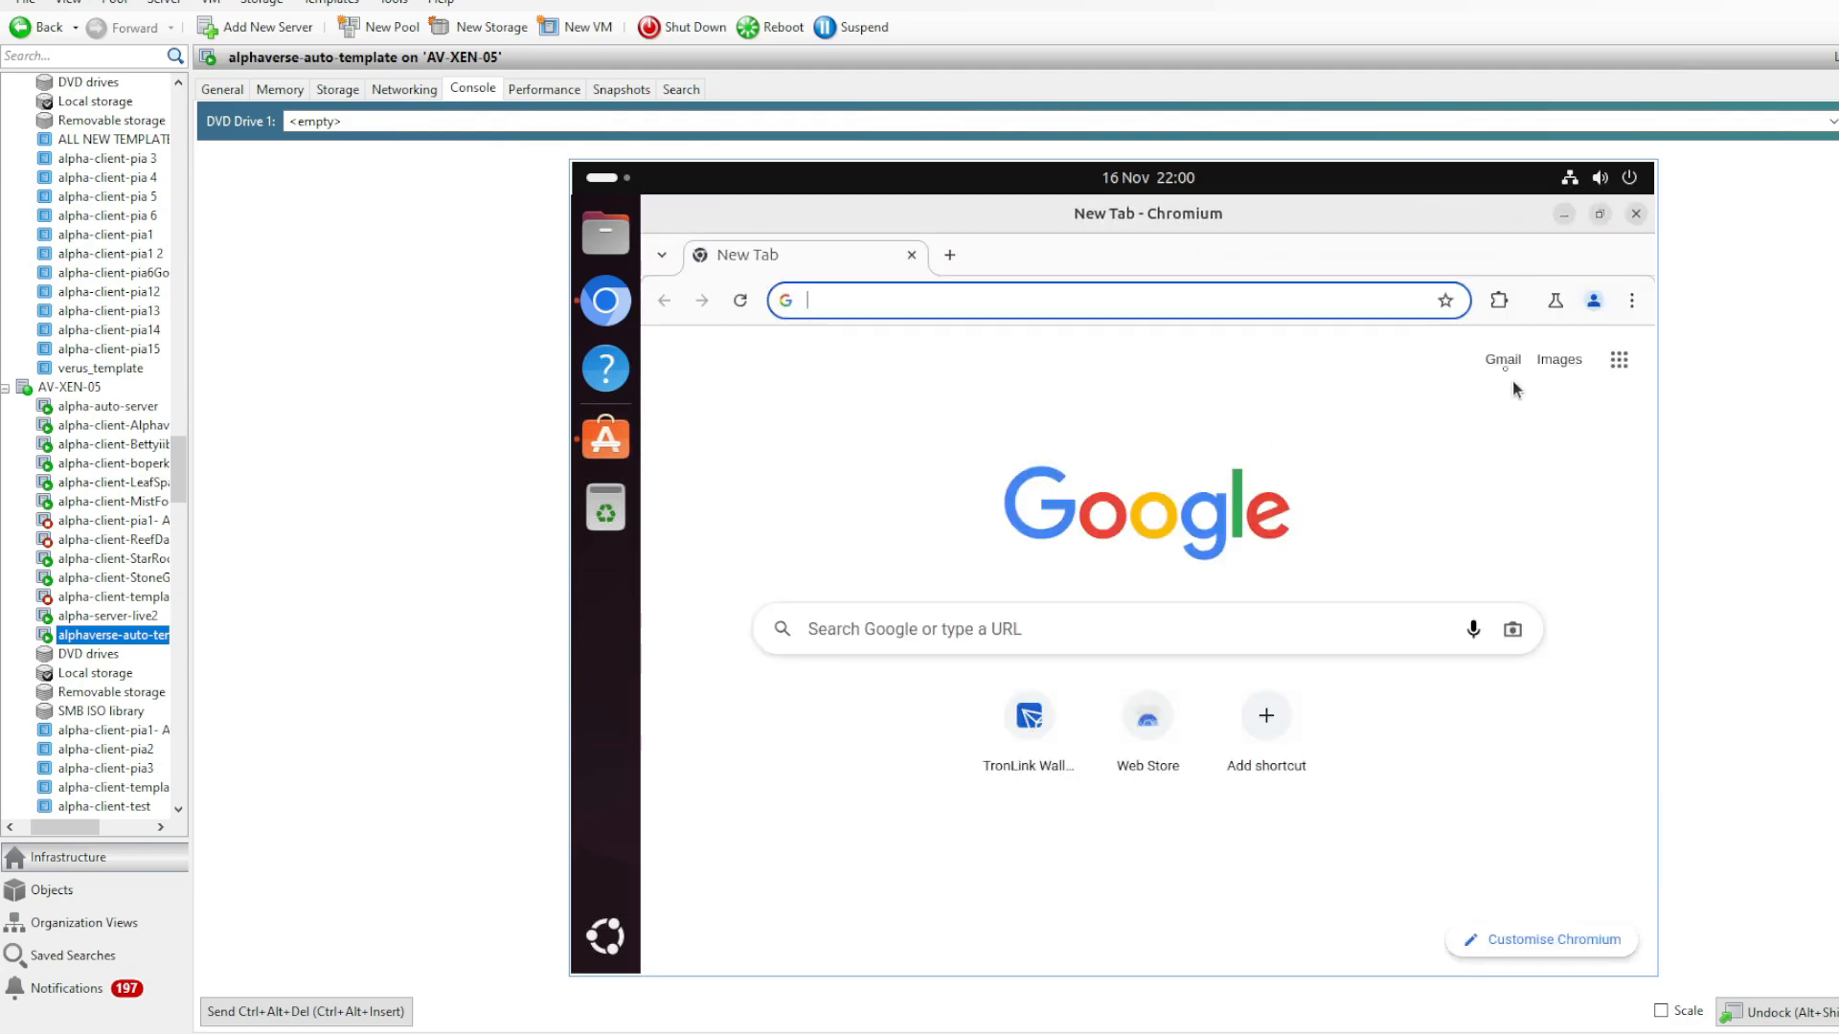
pyautogui.click(1499, 300)
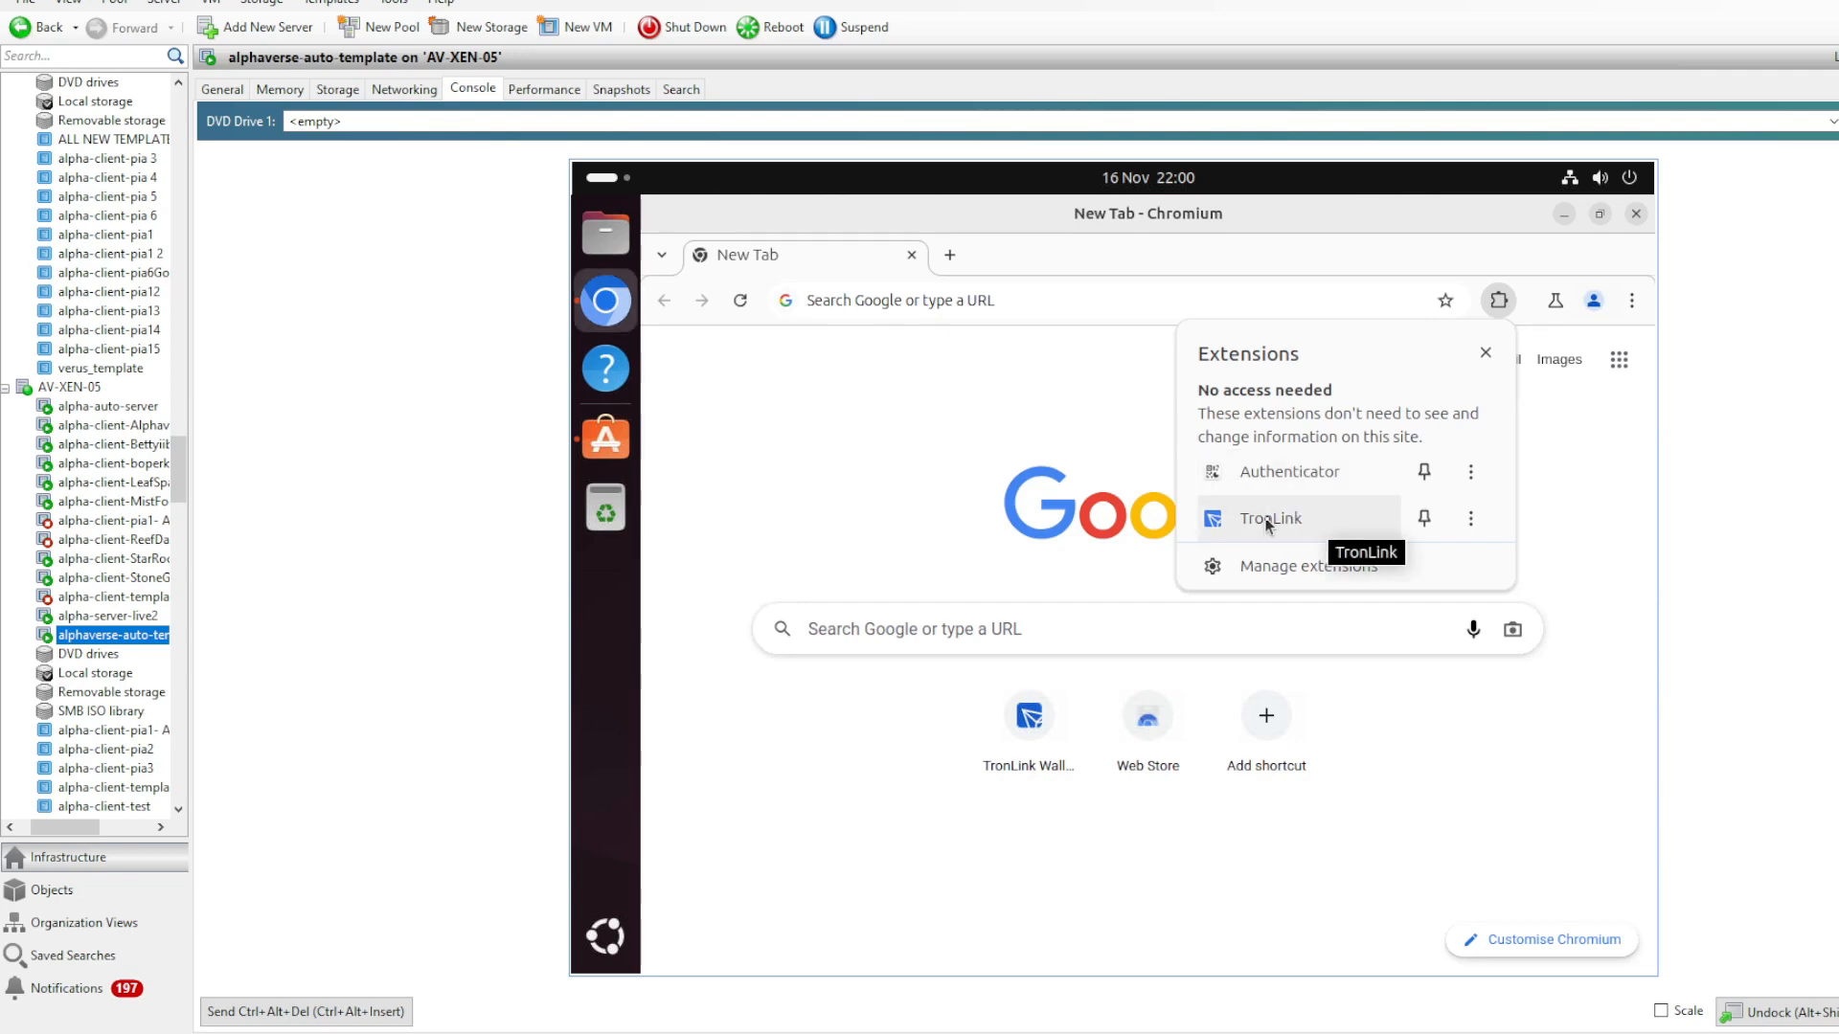
pyautogui.press('Escape')
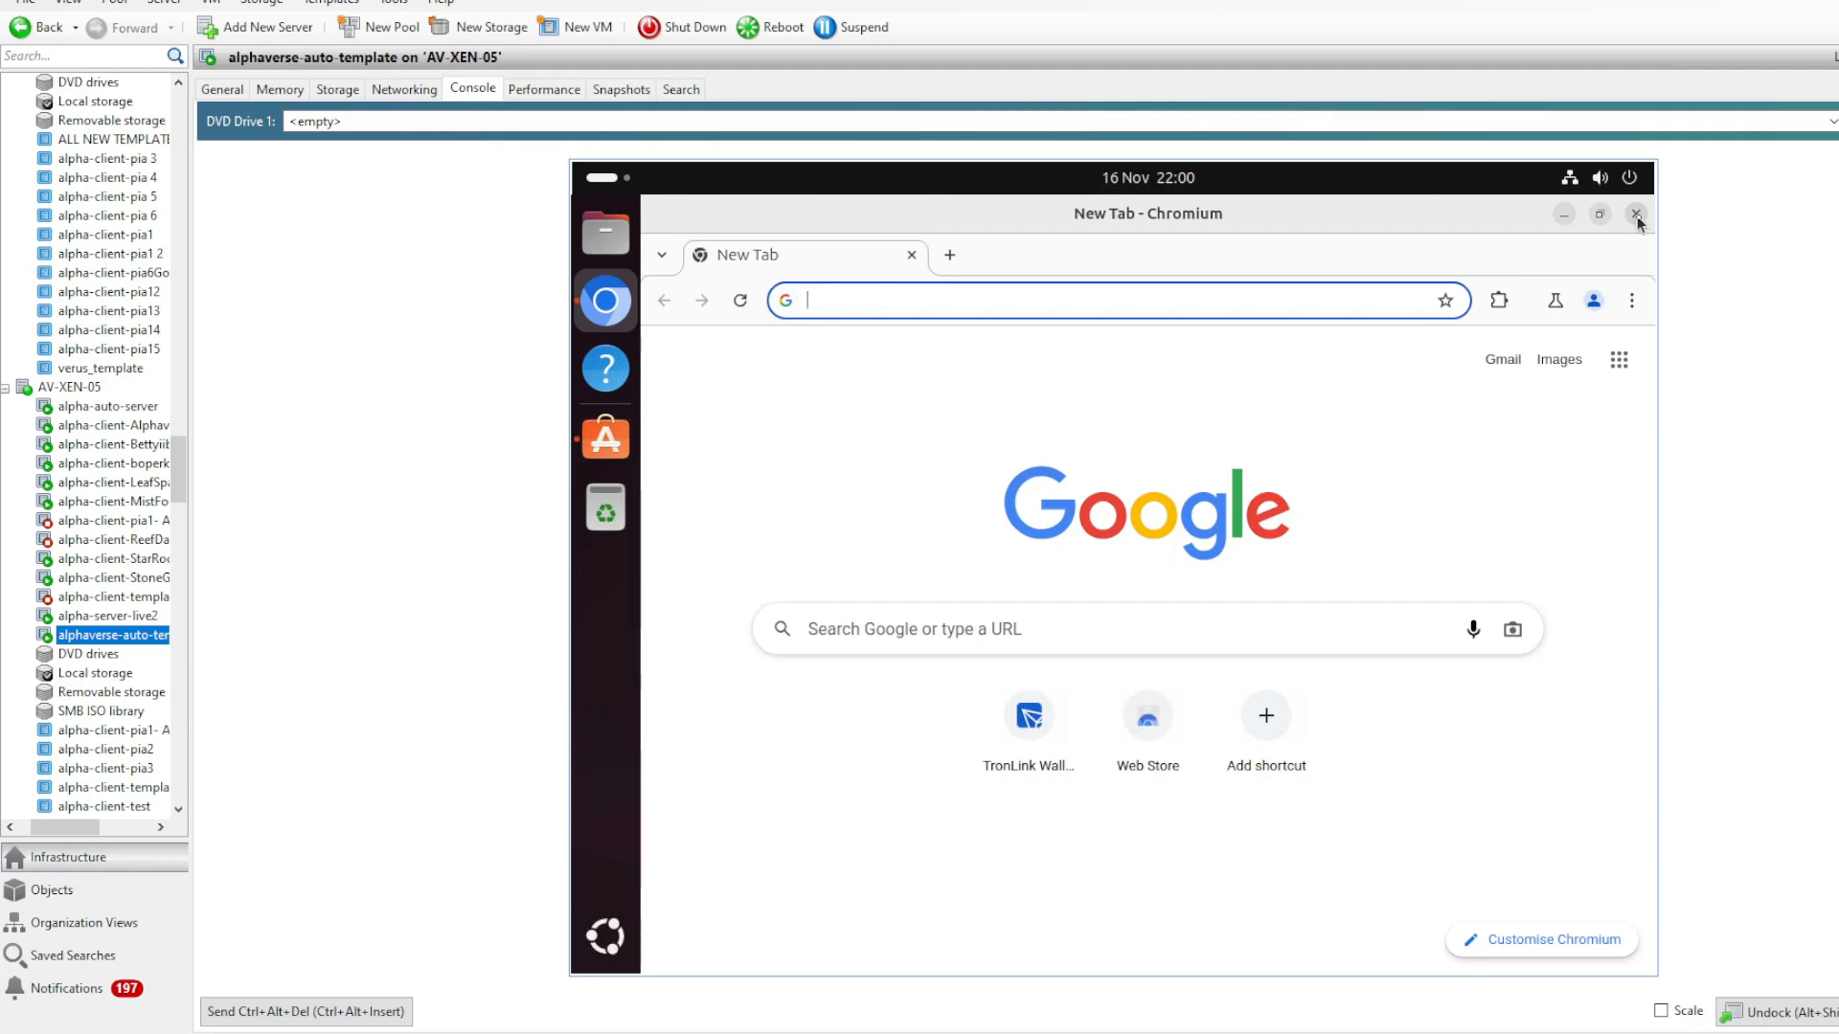
pyautogui.click(1636, 214)
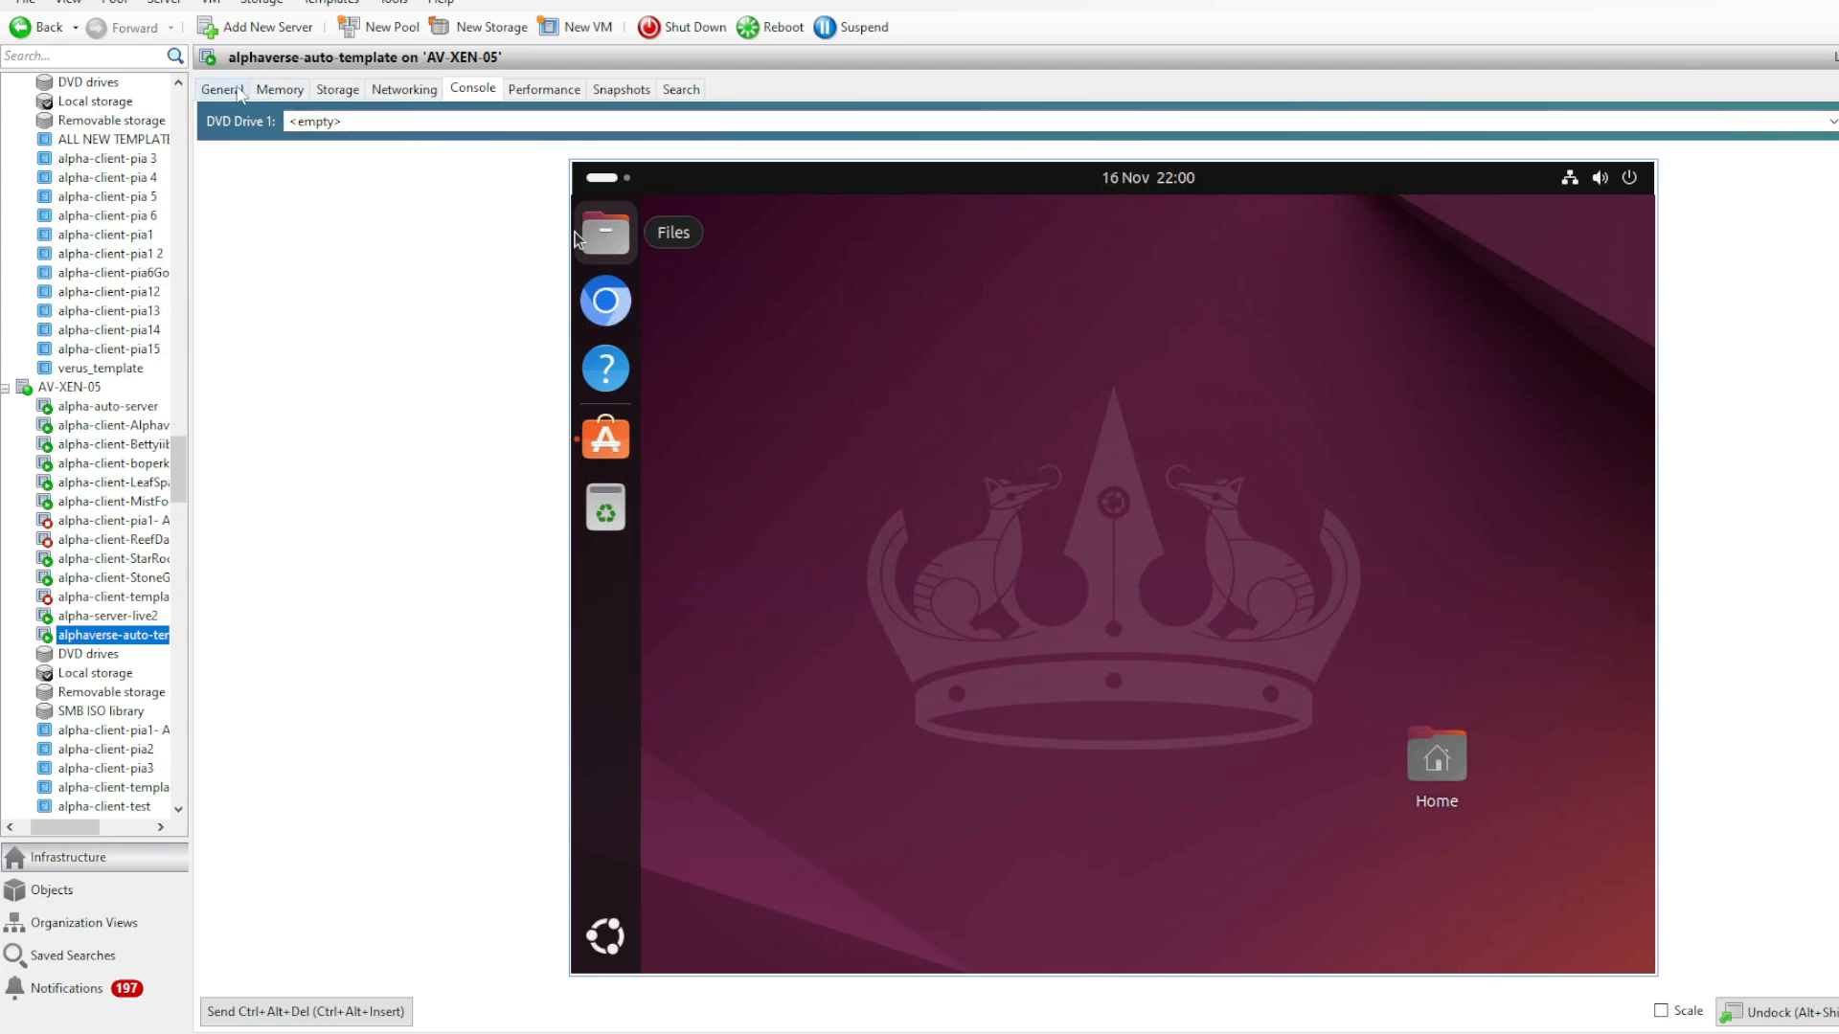
# - Check the general properties and CPU allocation of alphaverse-auto-template, switching between it and alpha-auto-server
pyautogui.click(223, 89)
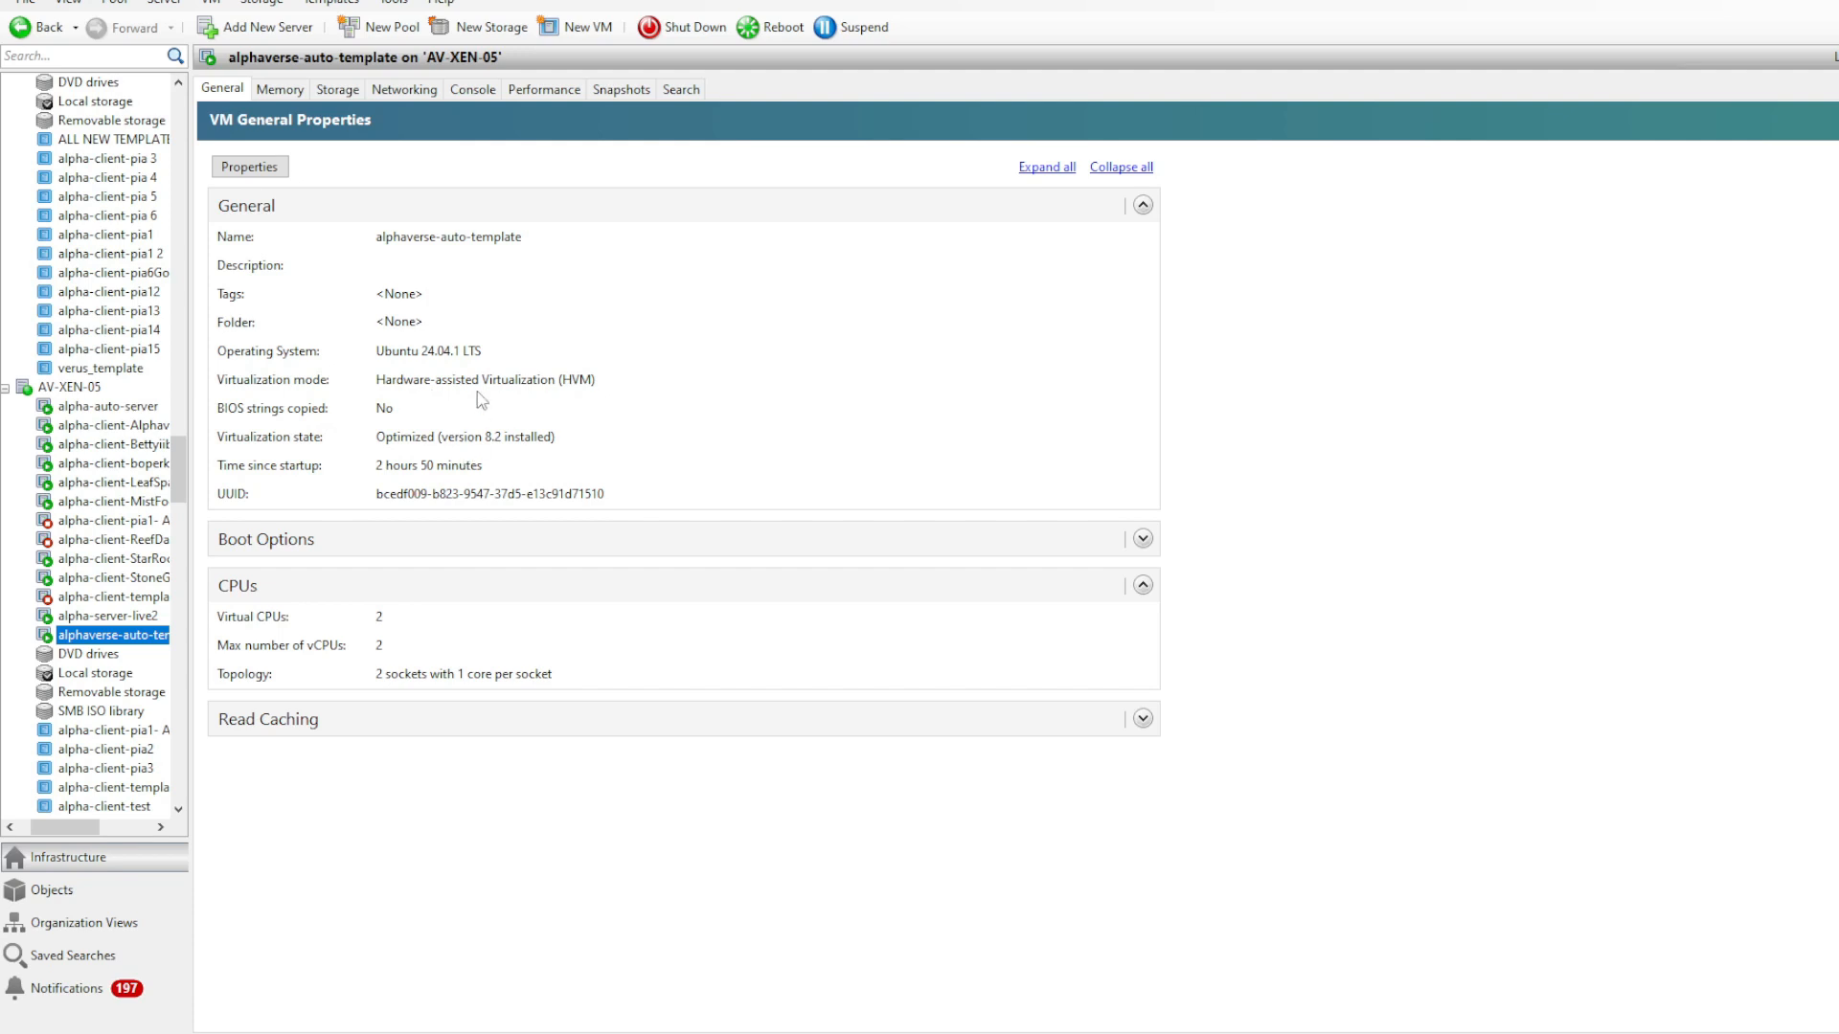
pyautogui.click(101, 407)
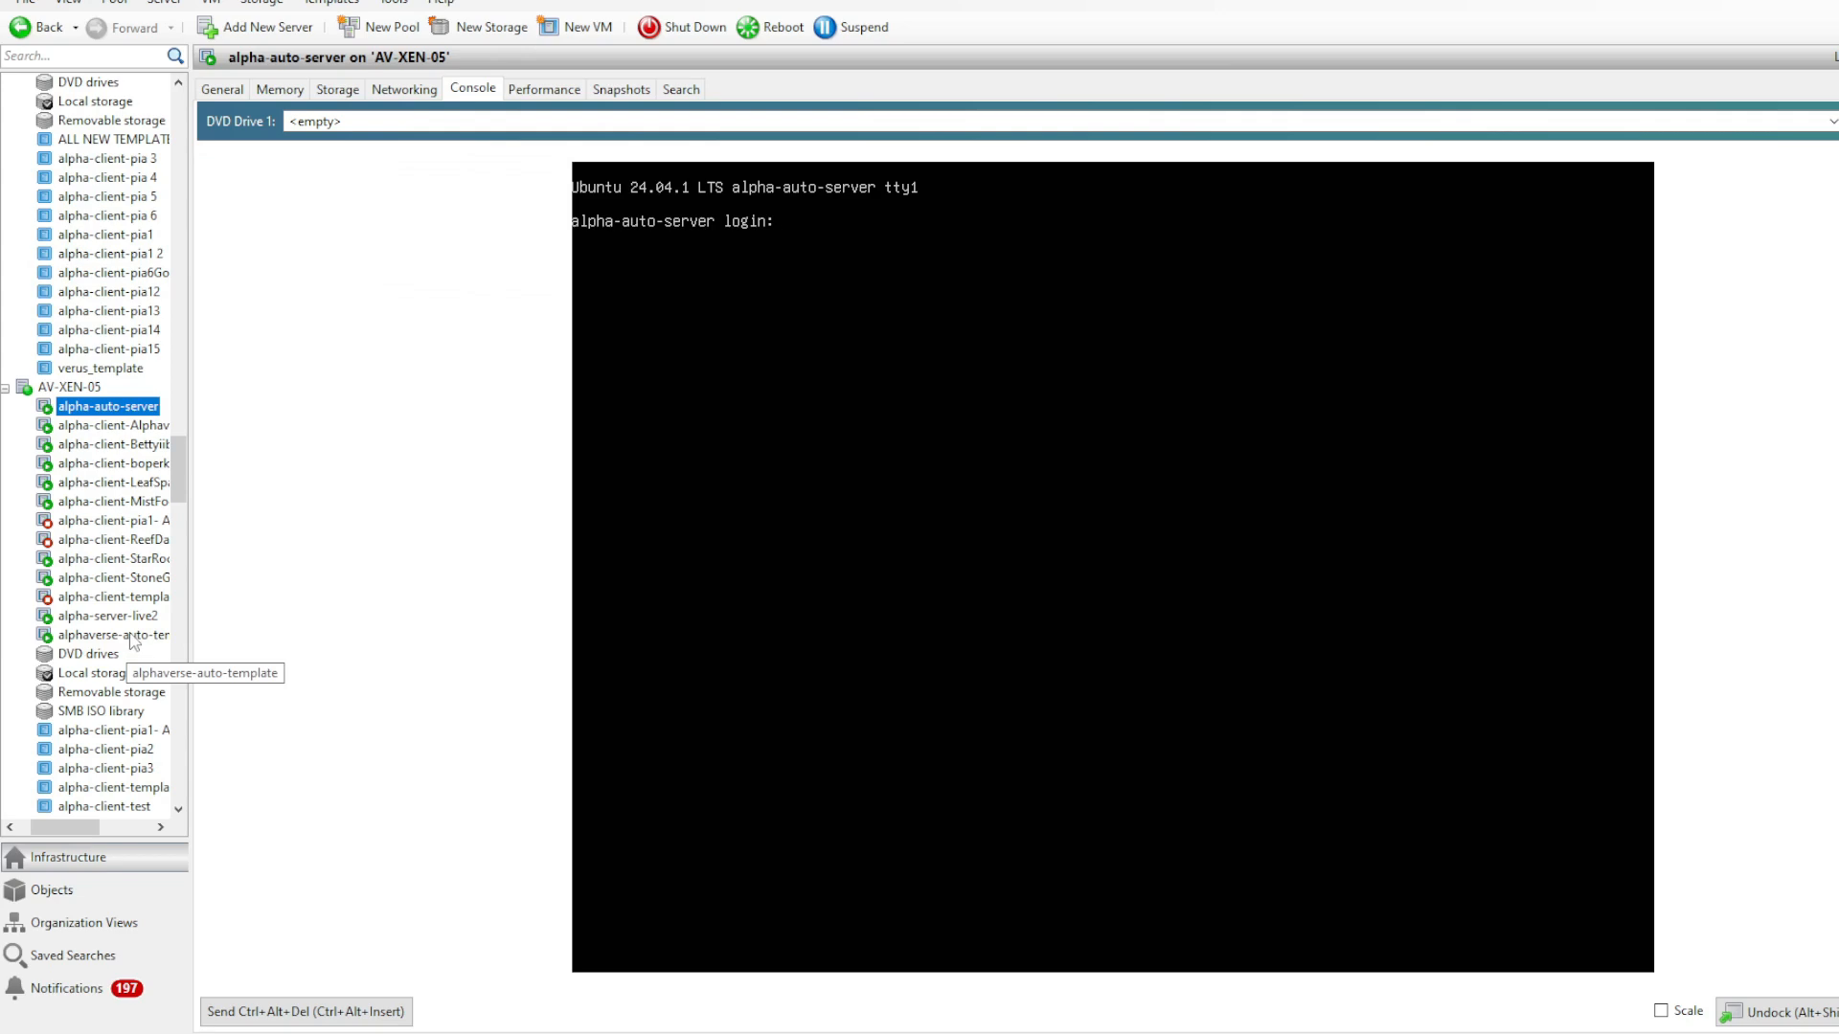
pyautogui.click(127, 640)
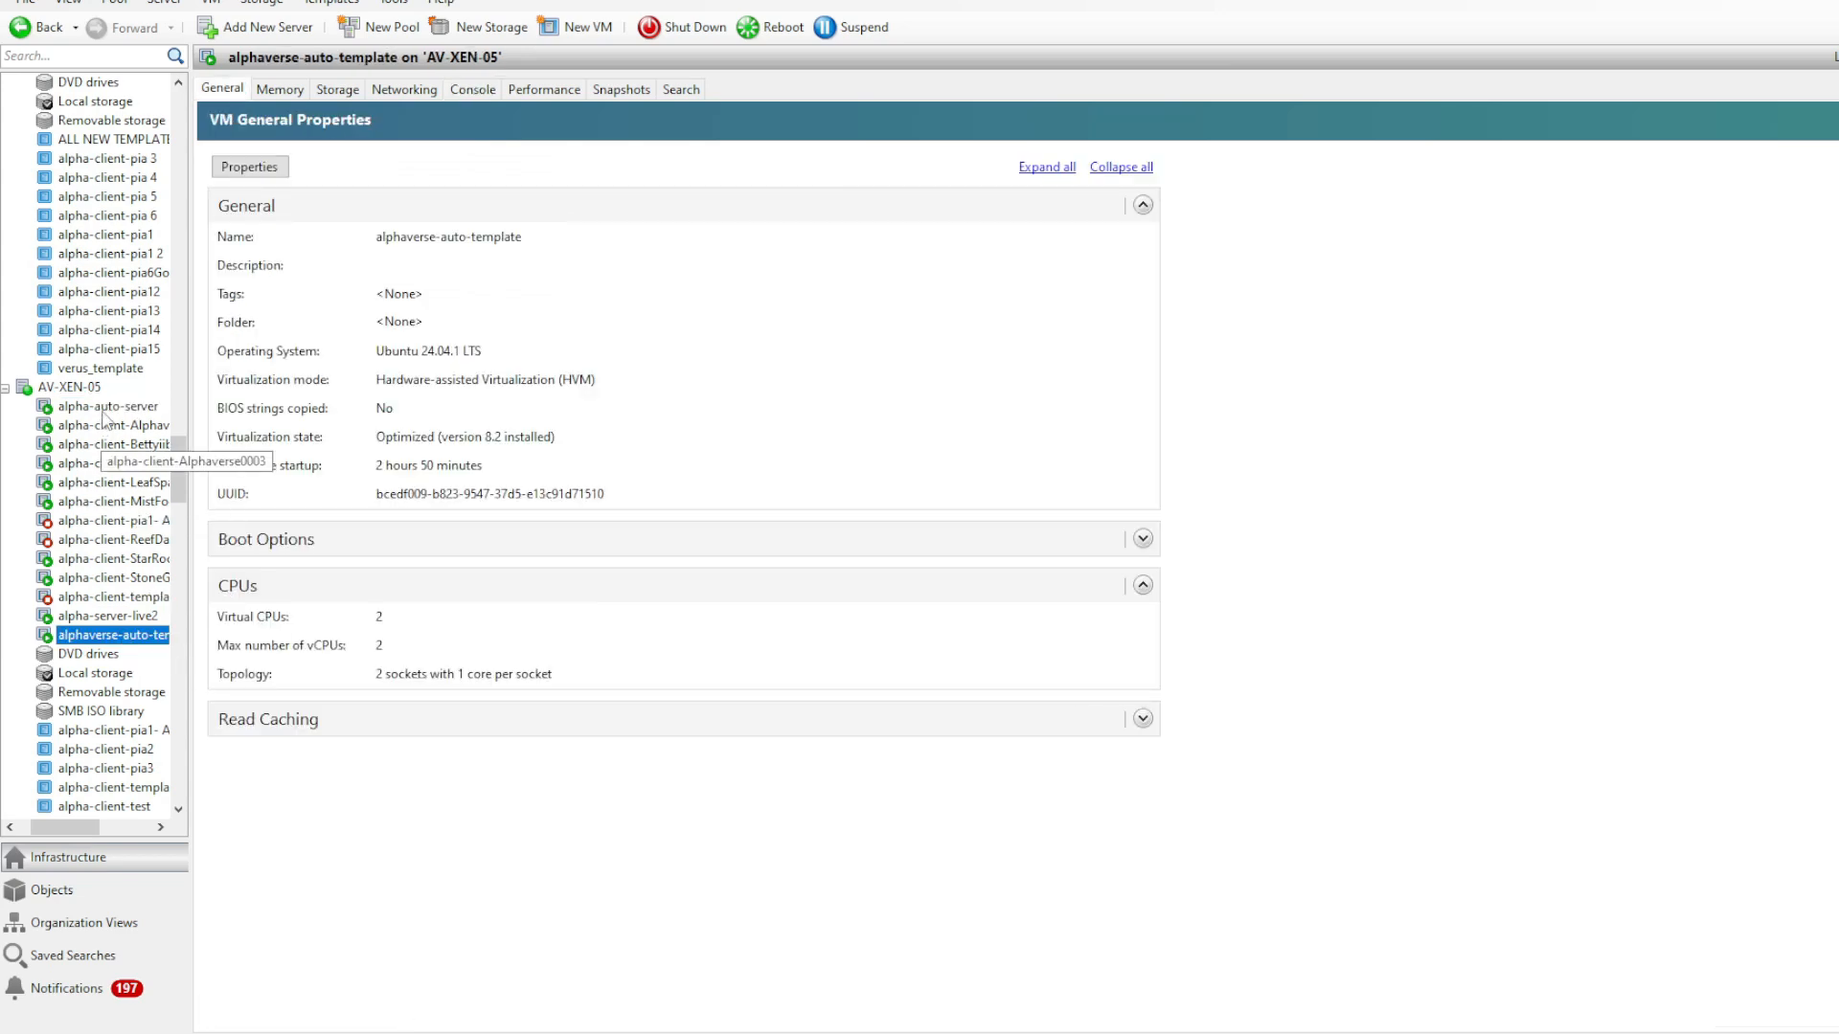
pyautogui.click(104, 412)
# - Shut down the alphaverse-auto-template VM and convert it to a template
pyautogui.click(113, 635)
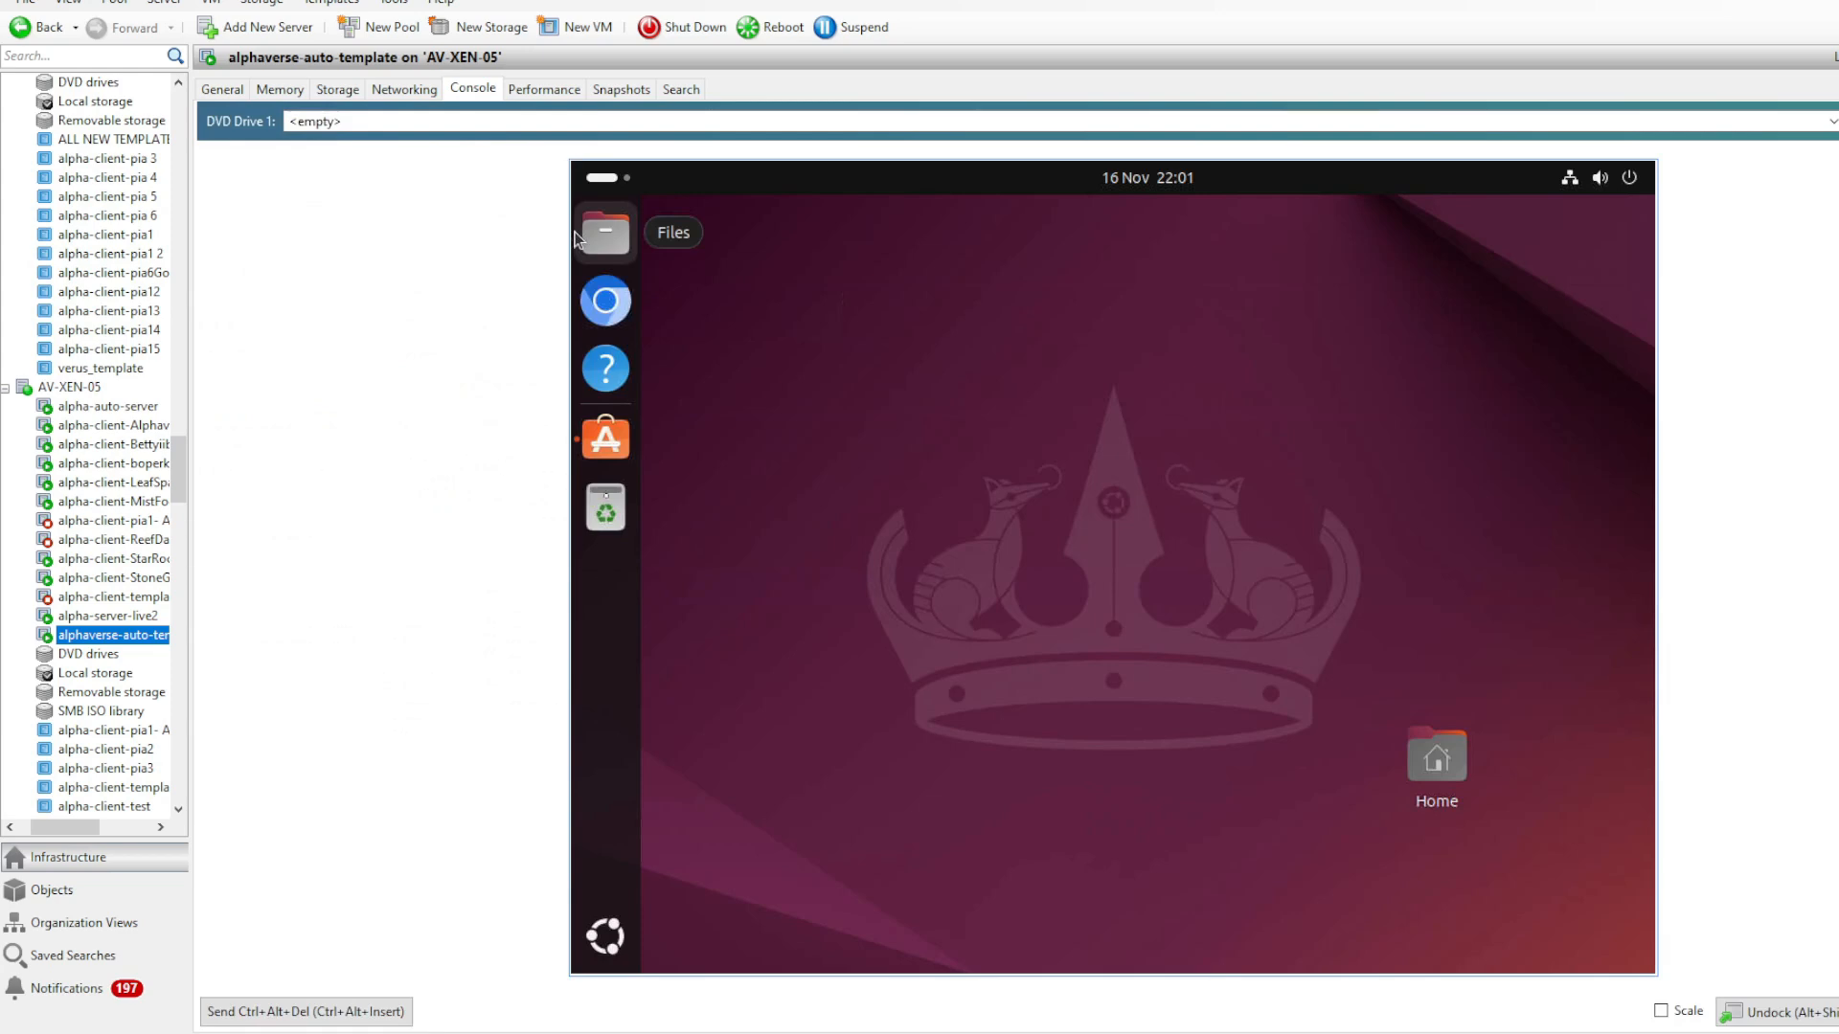
pyautogui.rightClick(134, 637)
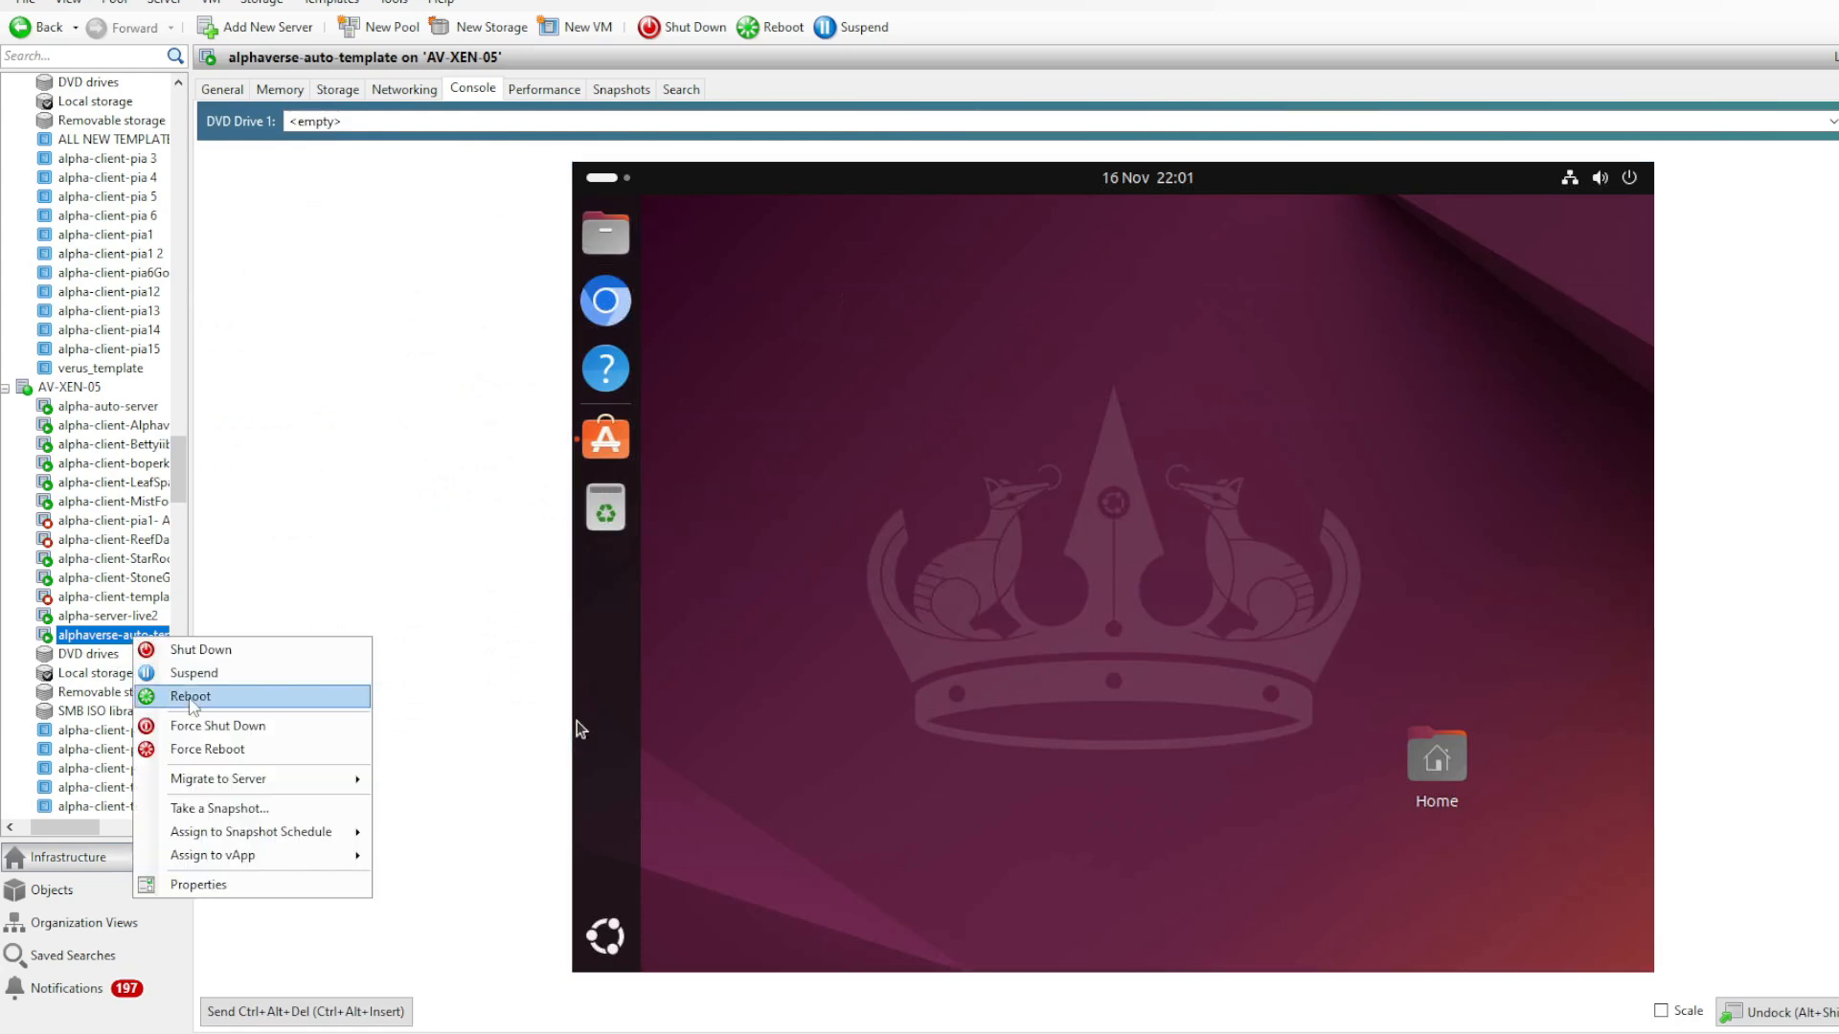
pyautogui.click(201, 650)
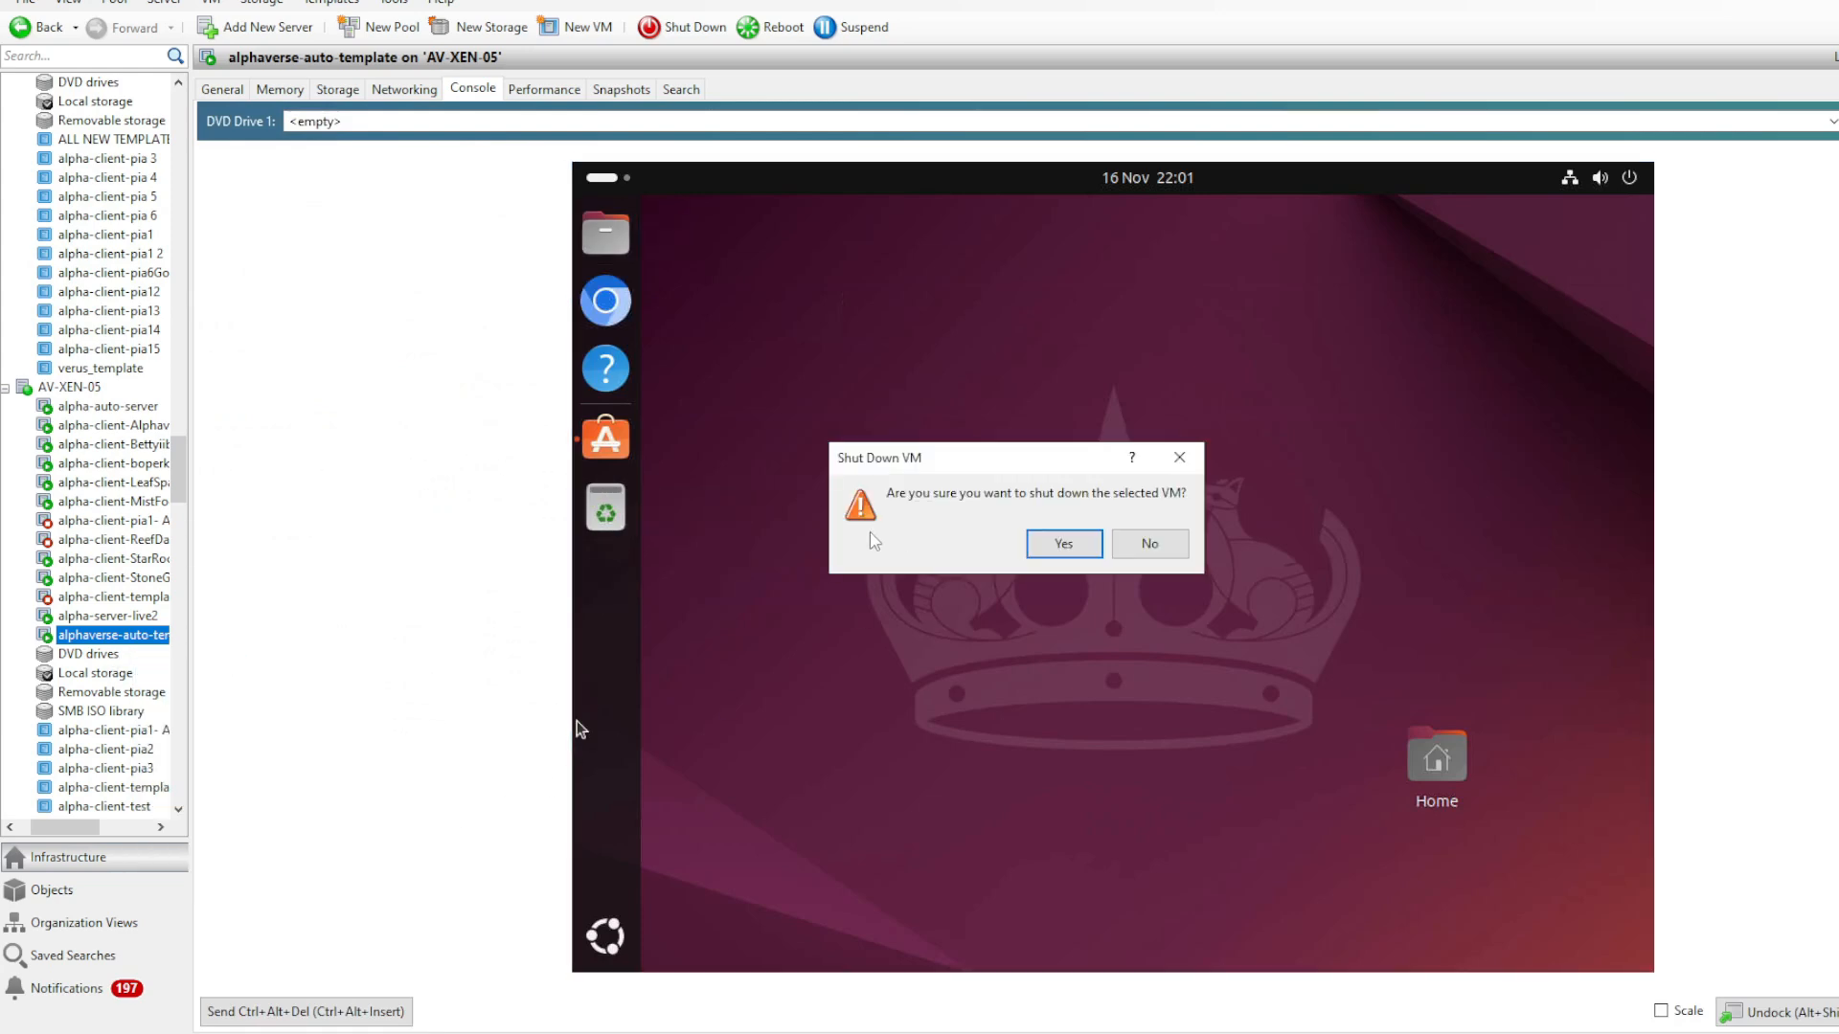
pyautogui.click(1036, 544)
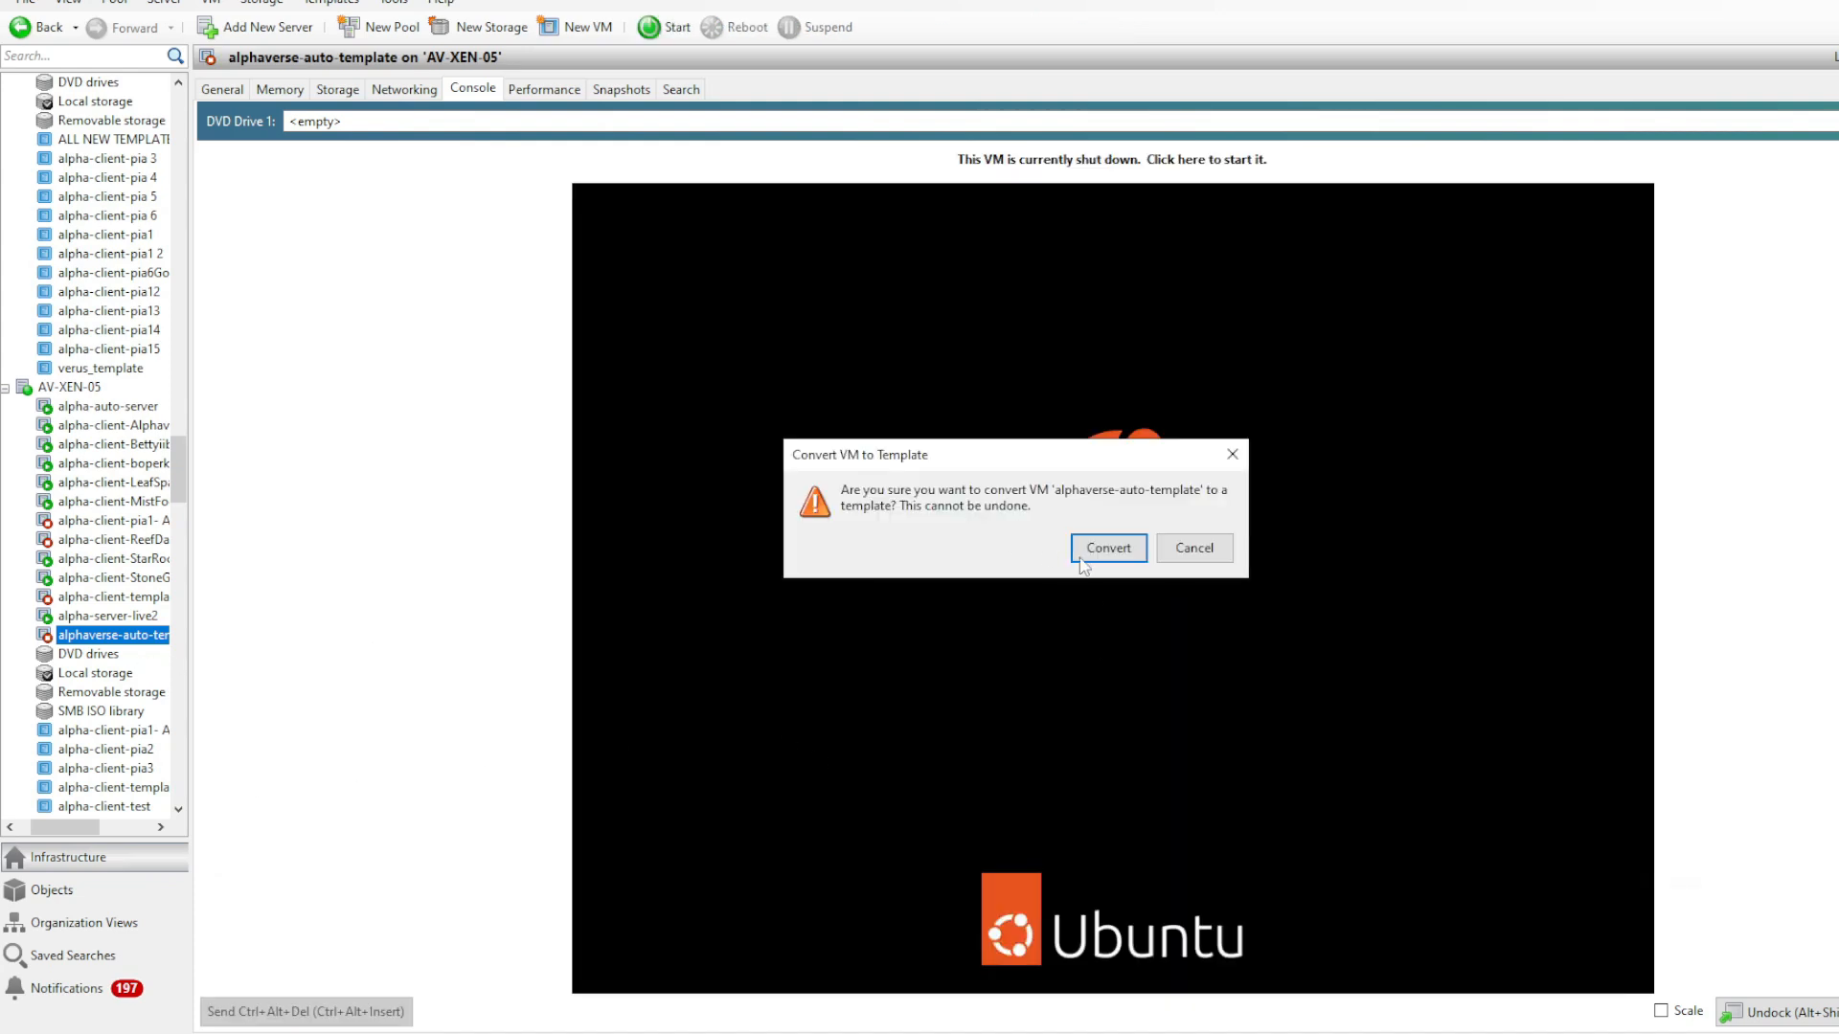
pyautogui.click(1097, 546)
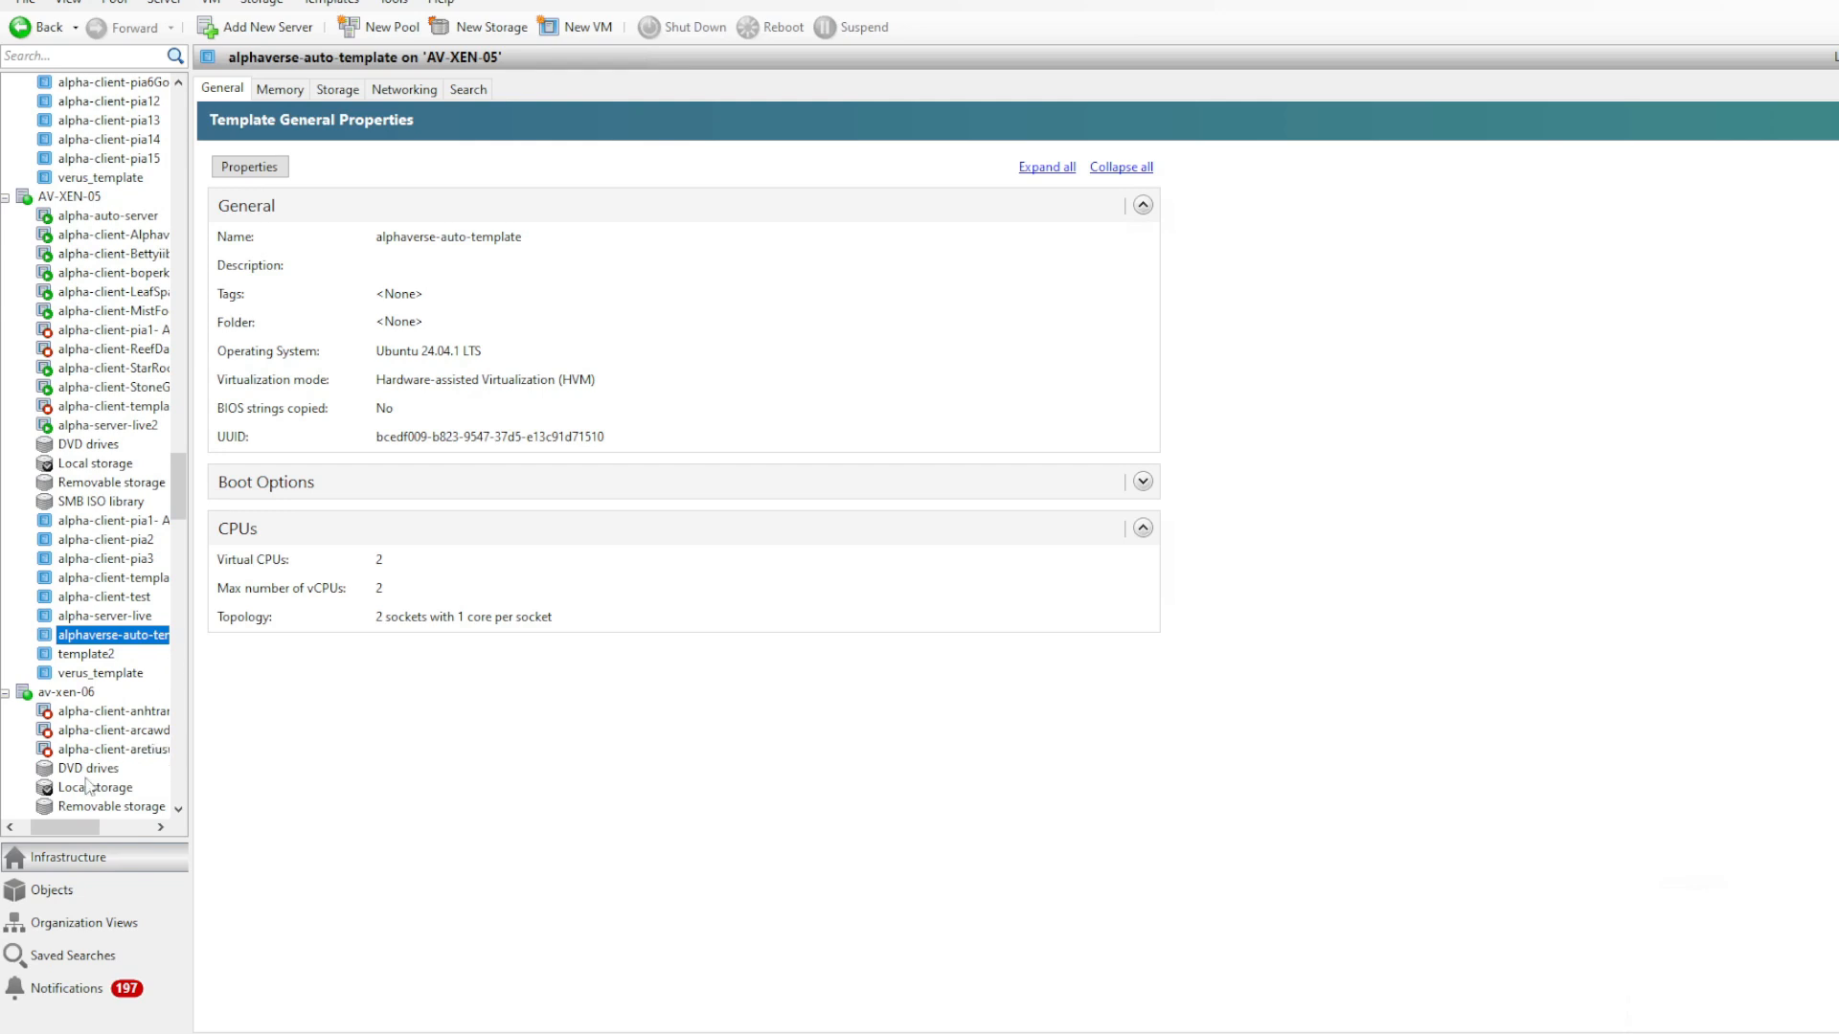
# - Create a new VM from alphaverse-auto-template on AV-XEN-05, keeping the default name, hardware, storage and networking settings
pyautogui.doubleClick(62, 639)
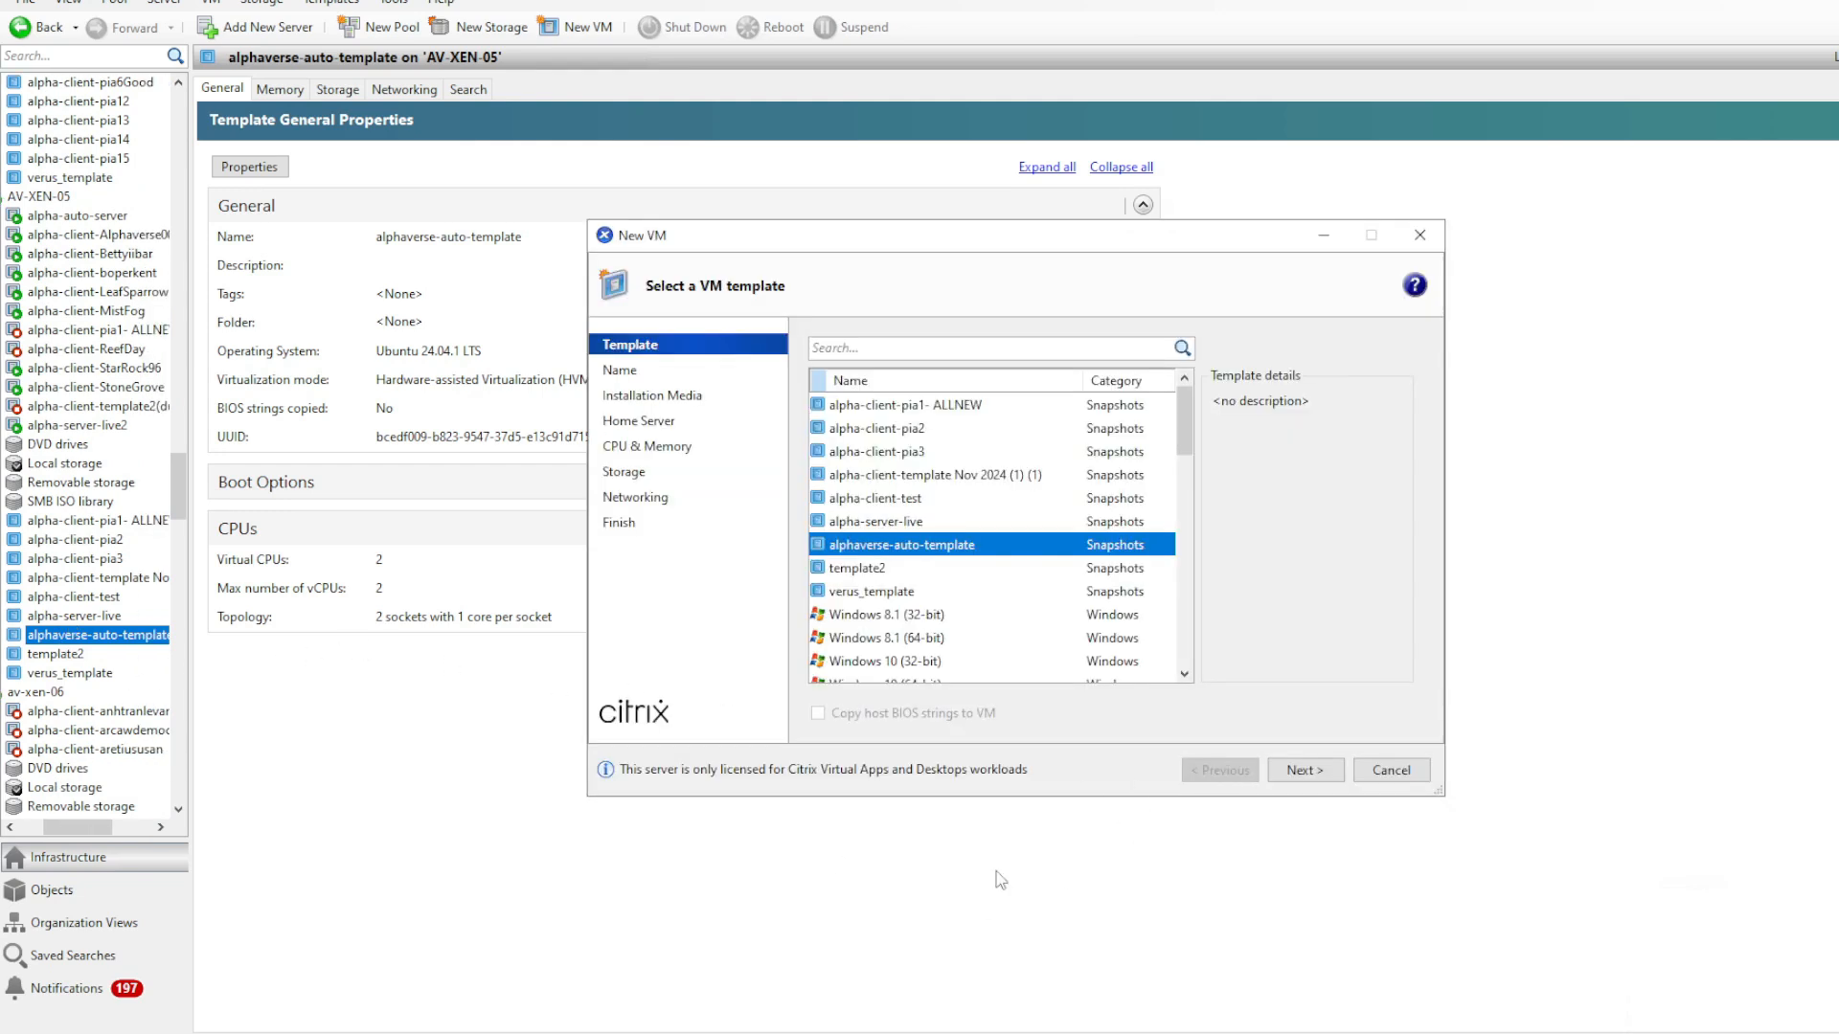
pyautogui.click(1299, 772)
pyautogui.click(1297, 772)
pyautogui.click(1295, 774)
pyautogui.click(1295, 774)
pyautogui.click(1295, 774)
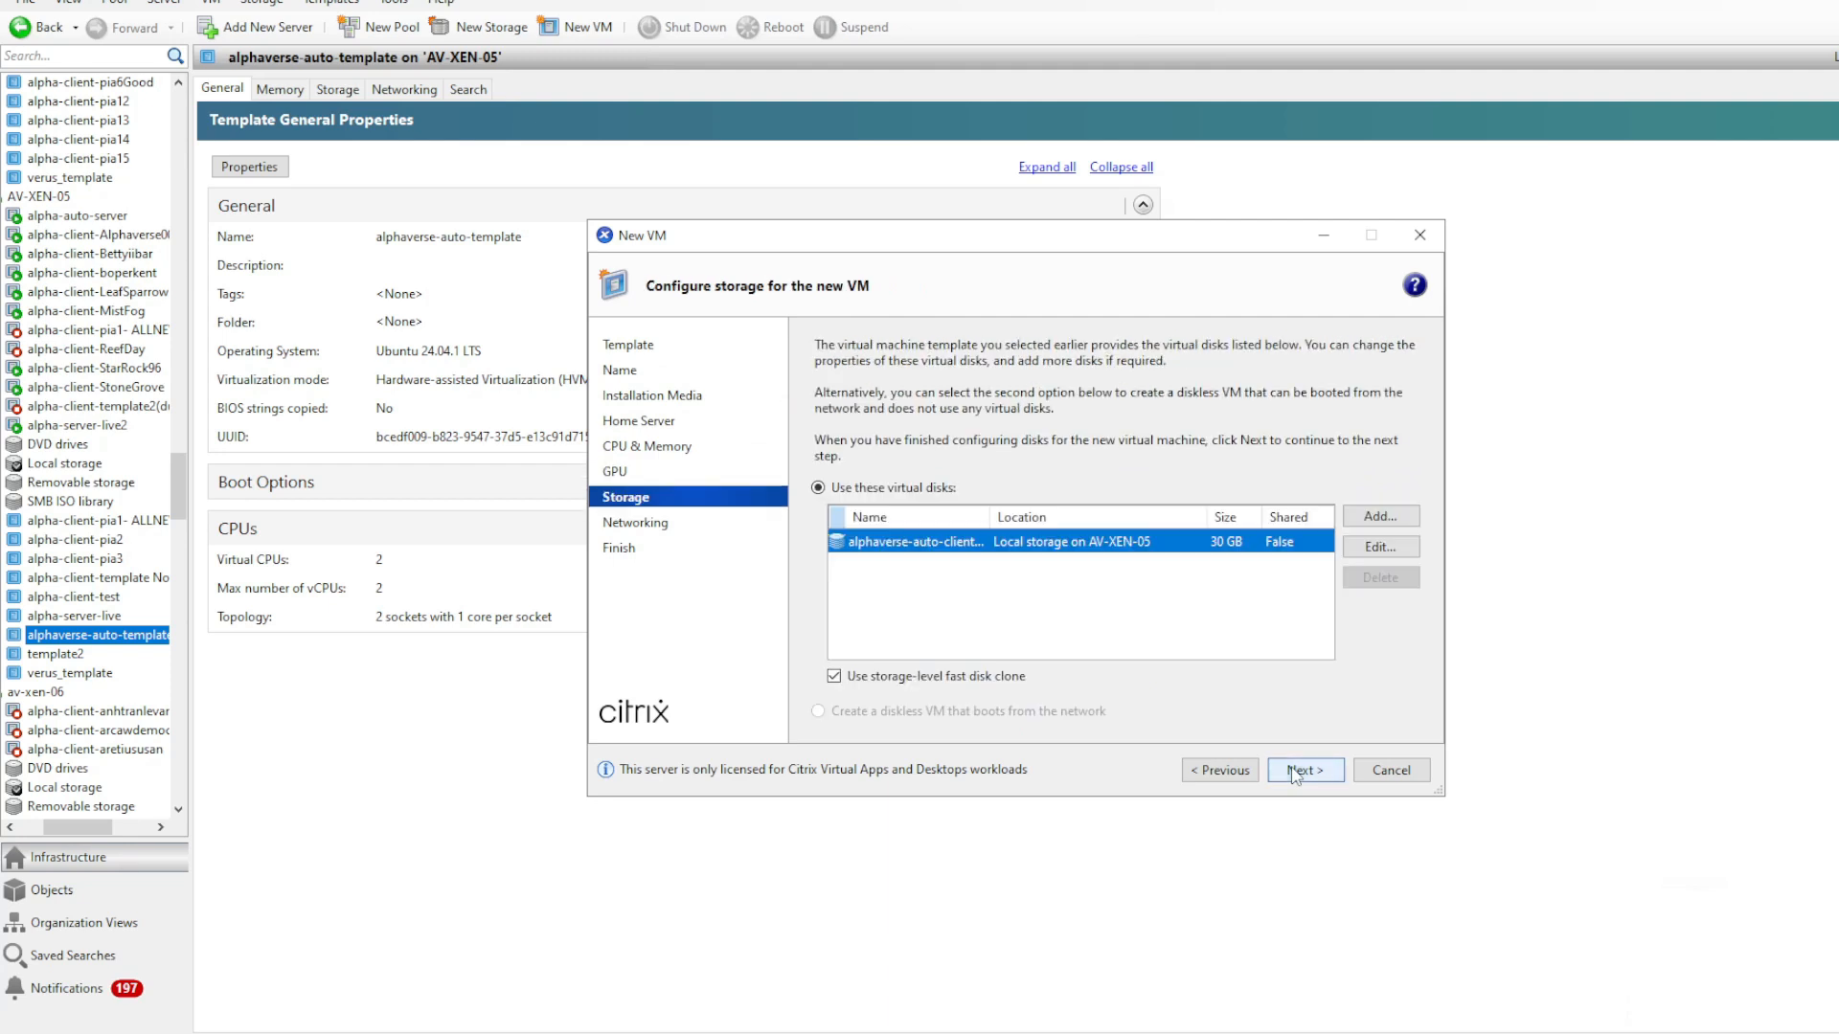
pyautogui.click(1295, 774)
pyautogui.click(1295, 774)
pyautogui.click(1297, 770)
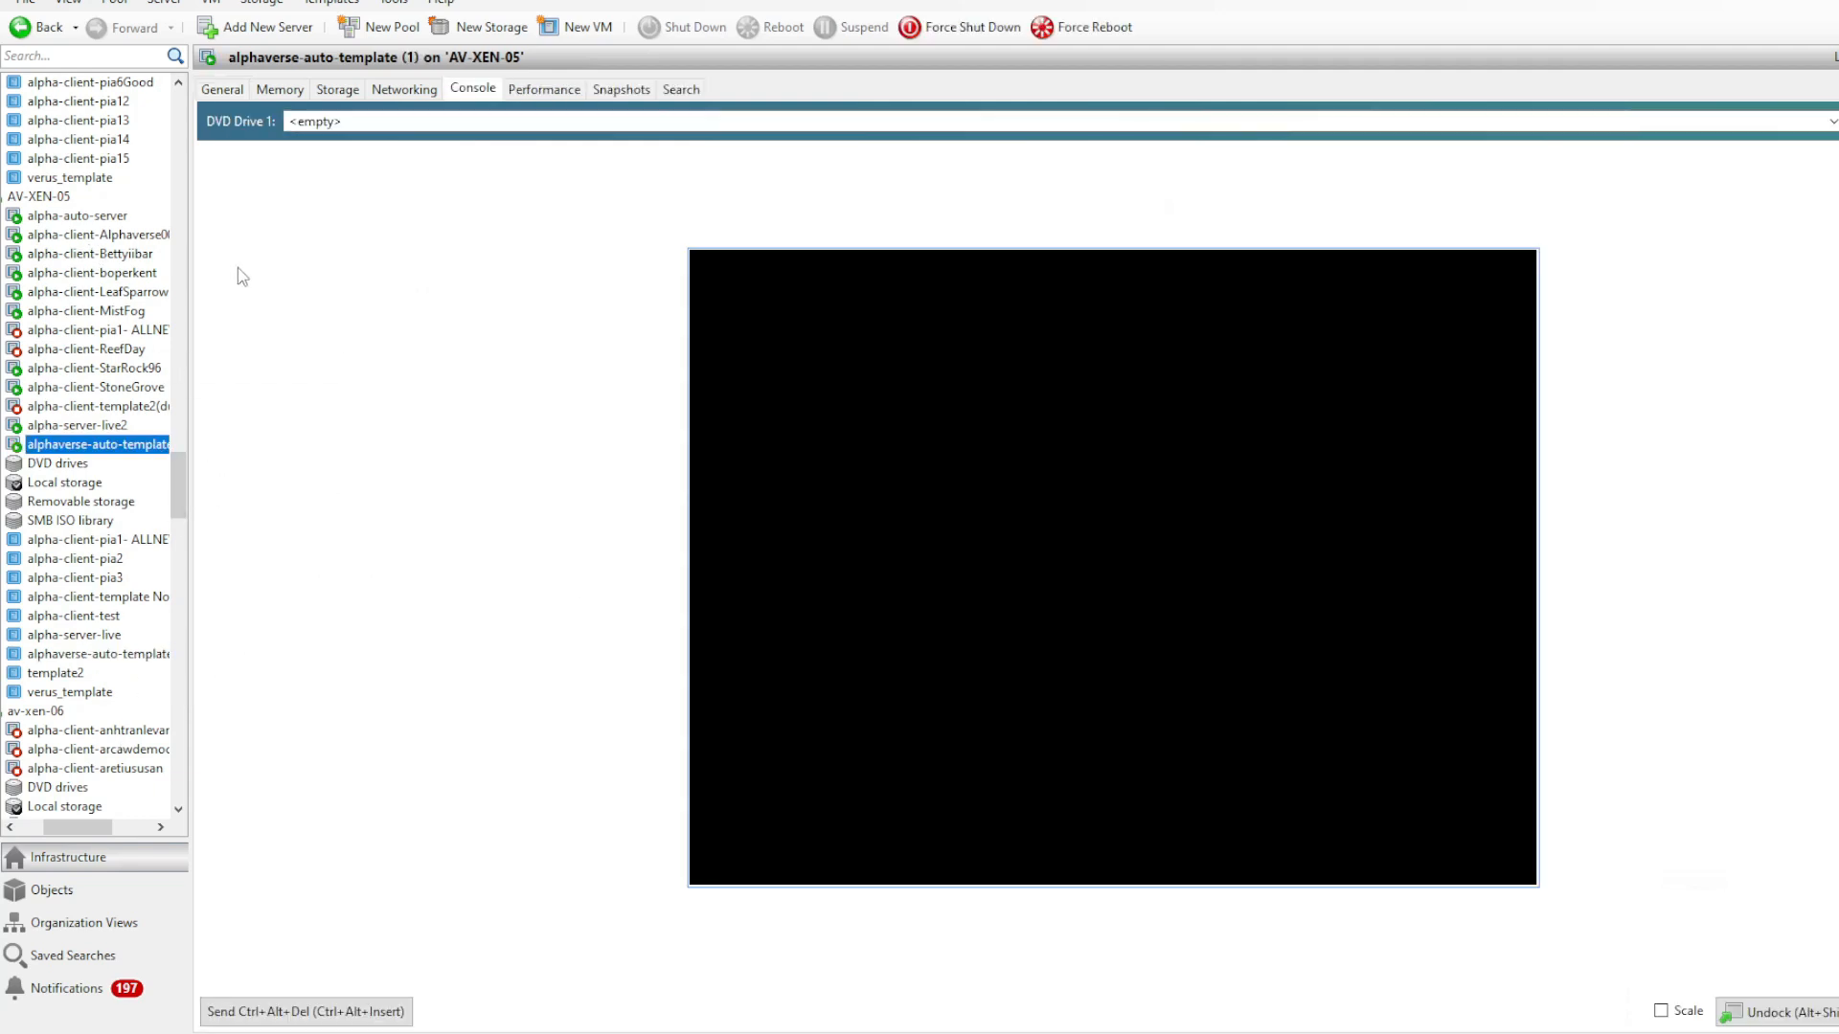
# - Log in to the alpha-auto-server console with the account named user
pyautogui.click(96, 217)
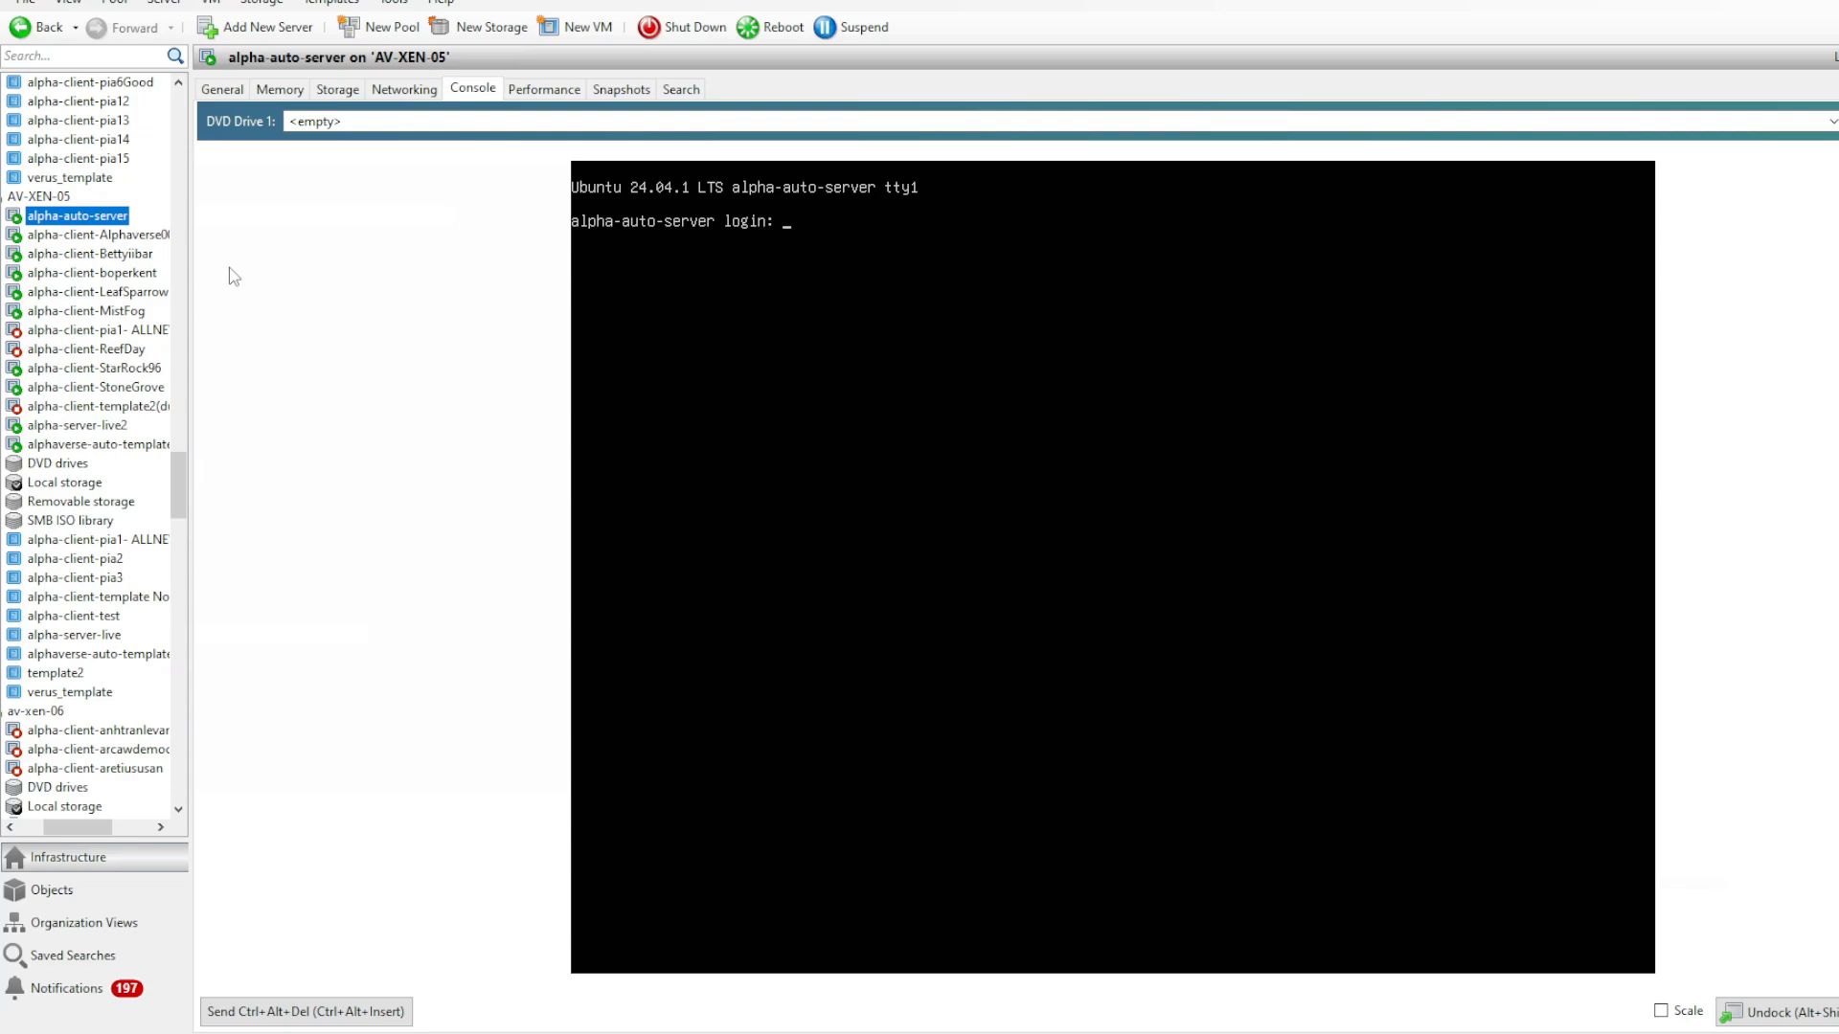
pyautogui.hotkey('alt', 'Tab')
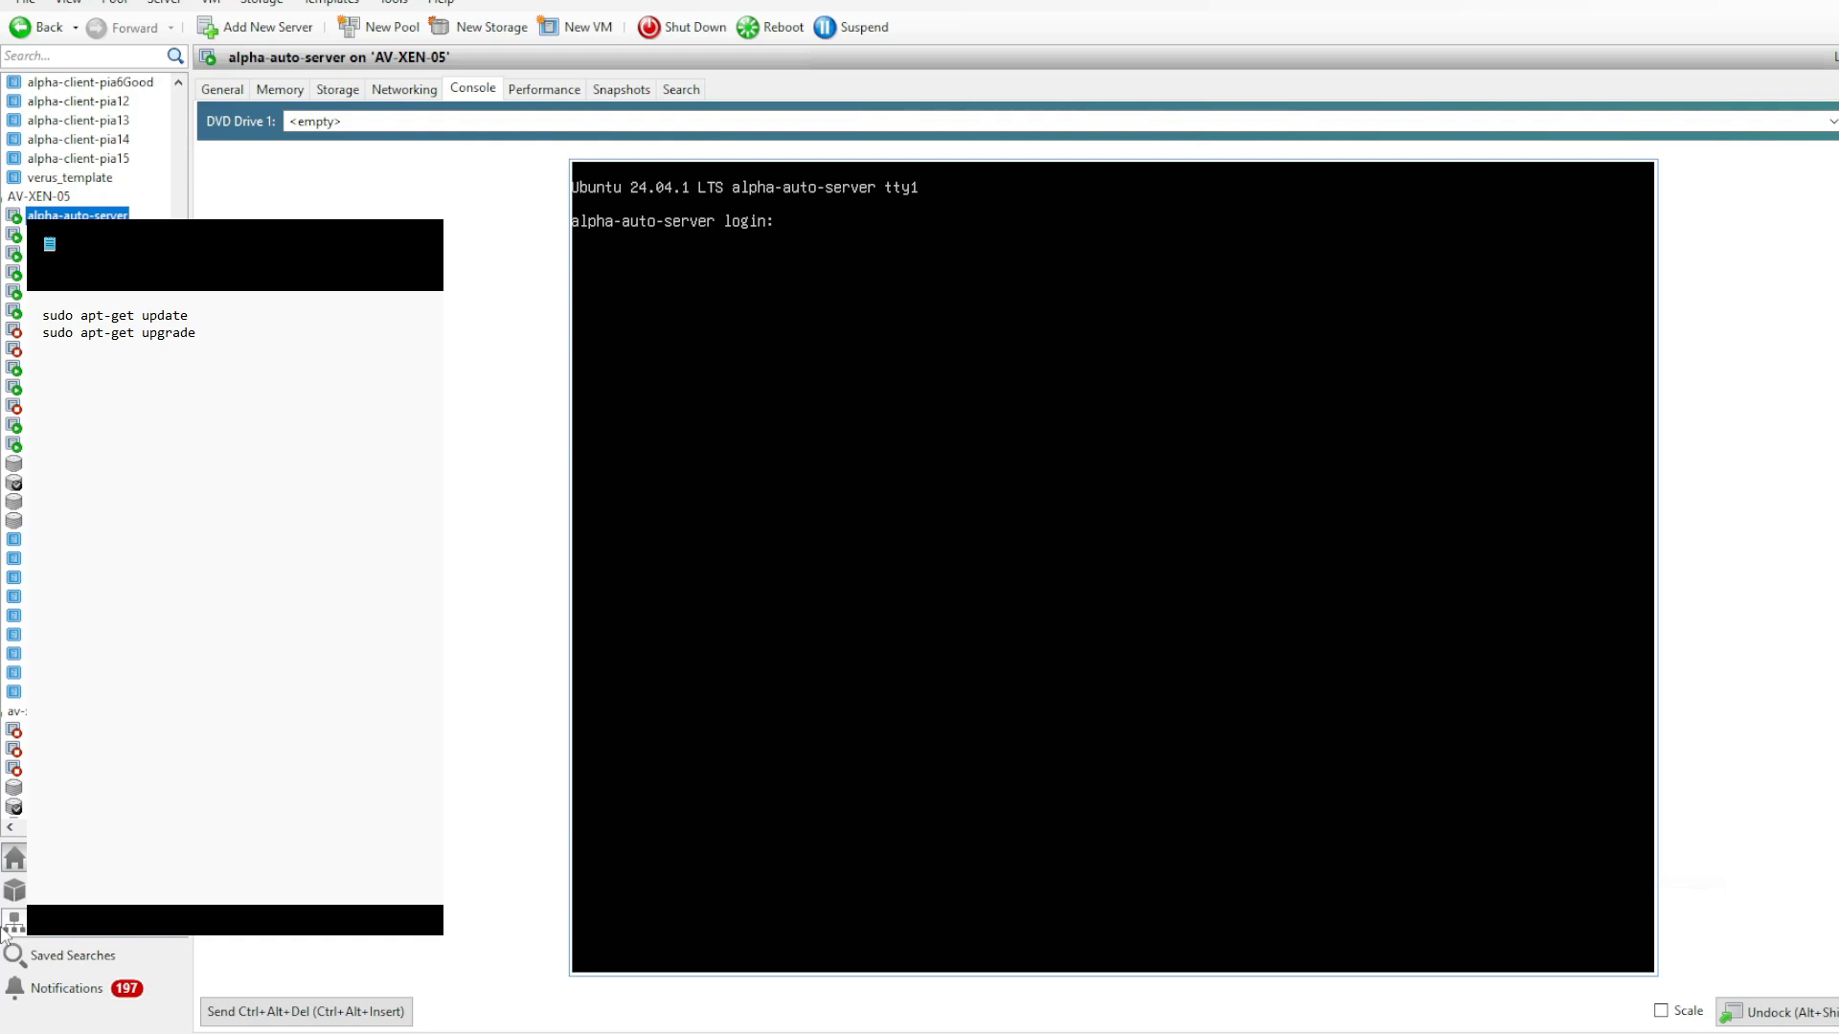
pyautogui.write('user')
pyautogui.press('Return')
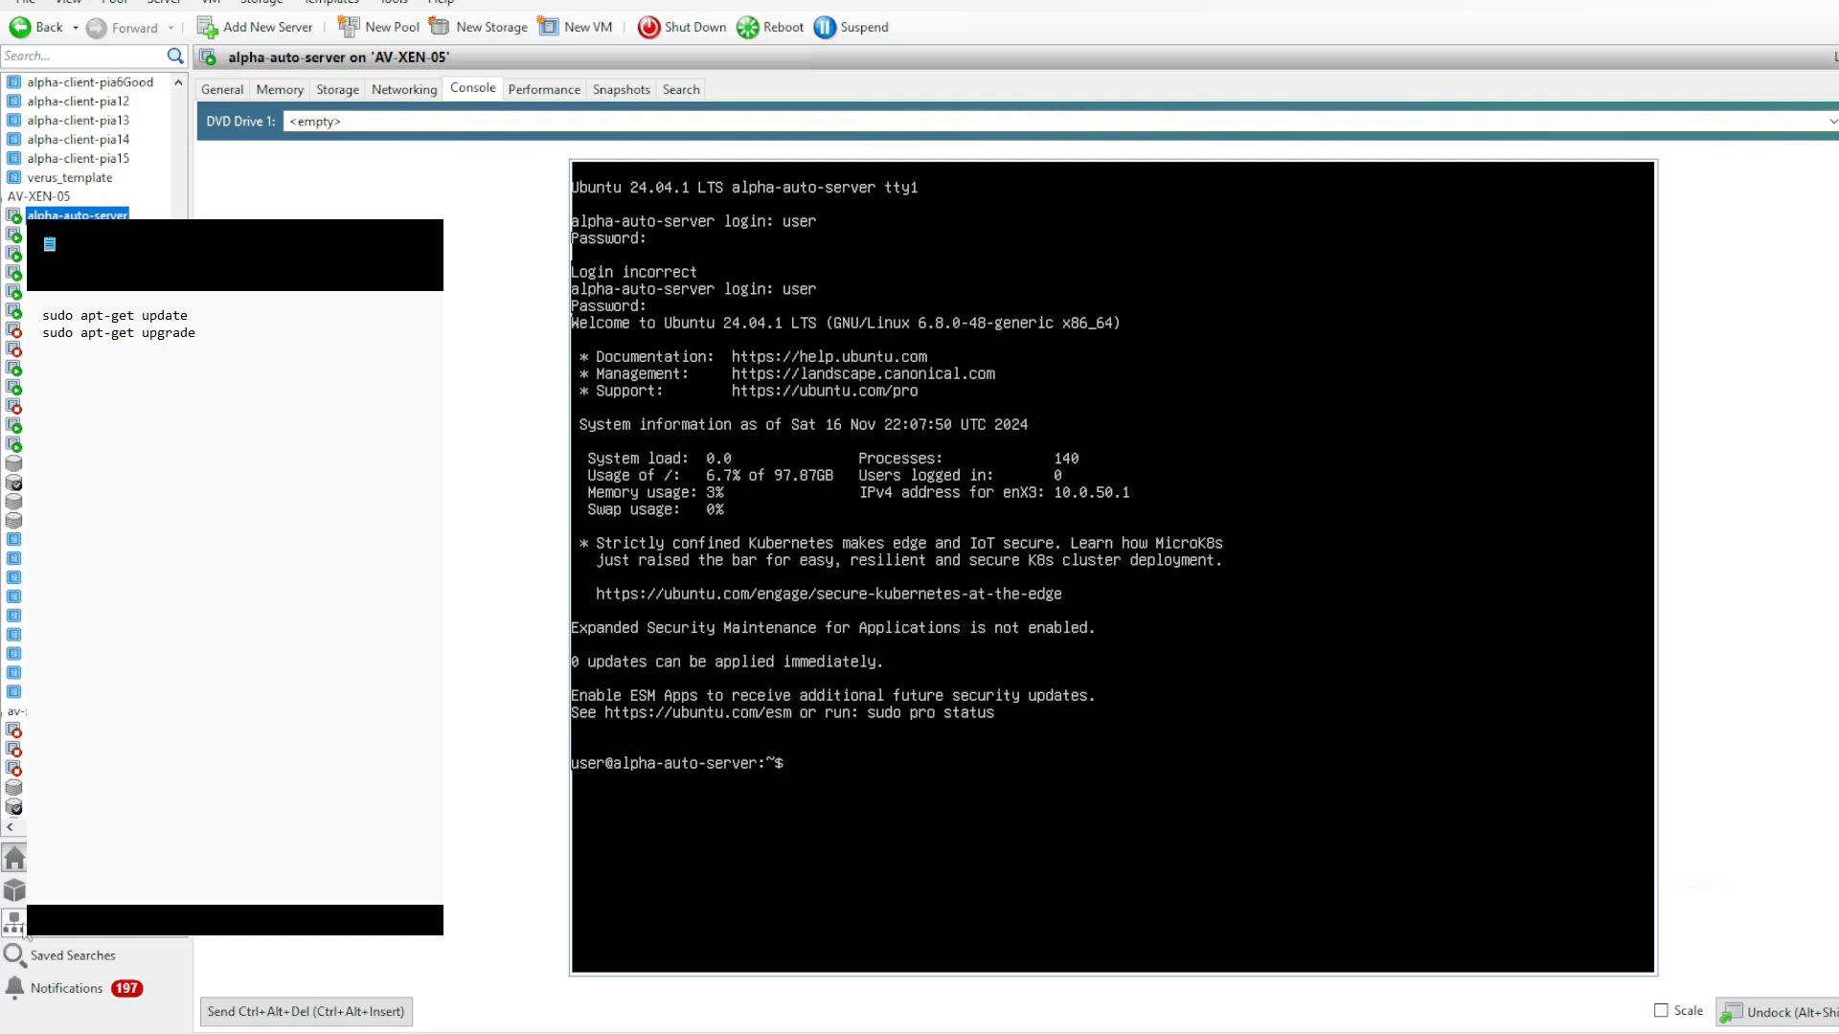
# - Update the package lists and upgrade the packages on alpha-auto-server with sudo apt update and sudo apt upgrade
pyautogui.write('sudo apt update')
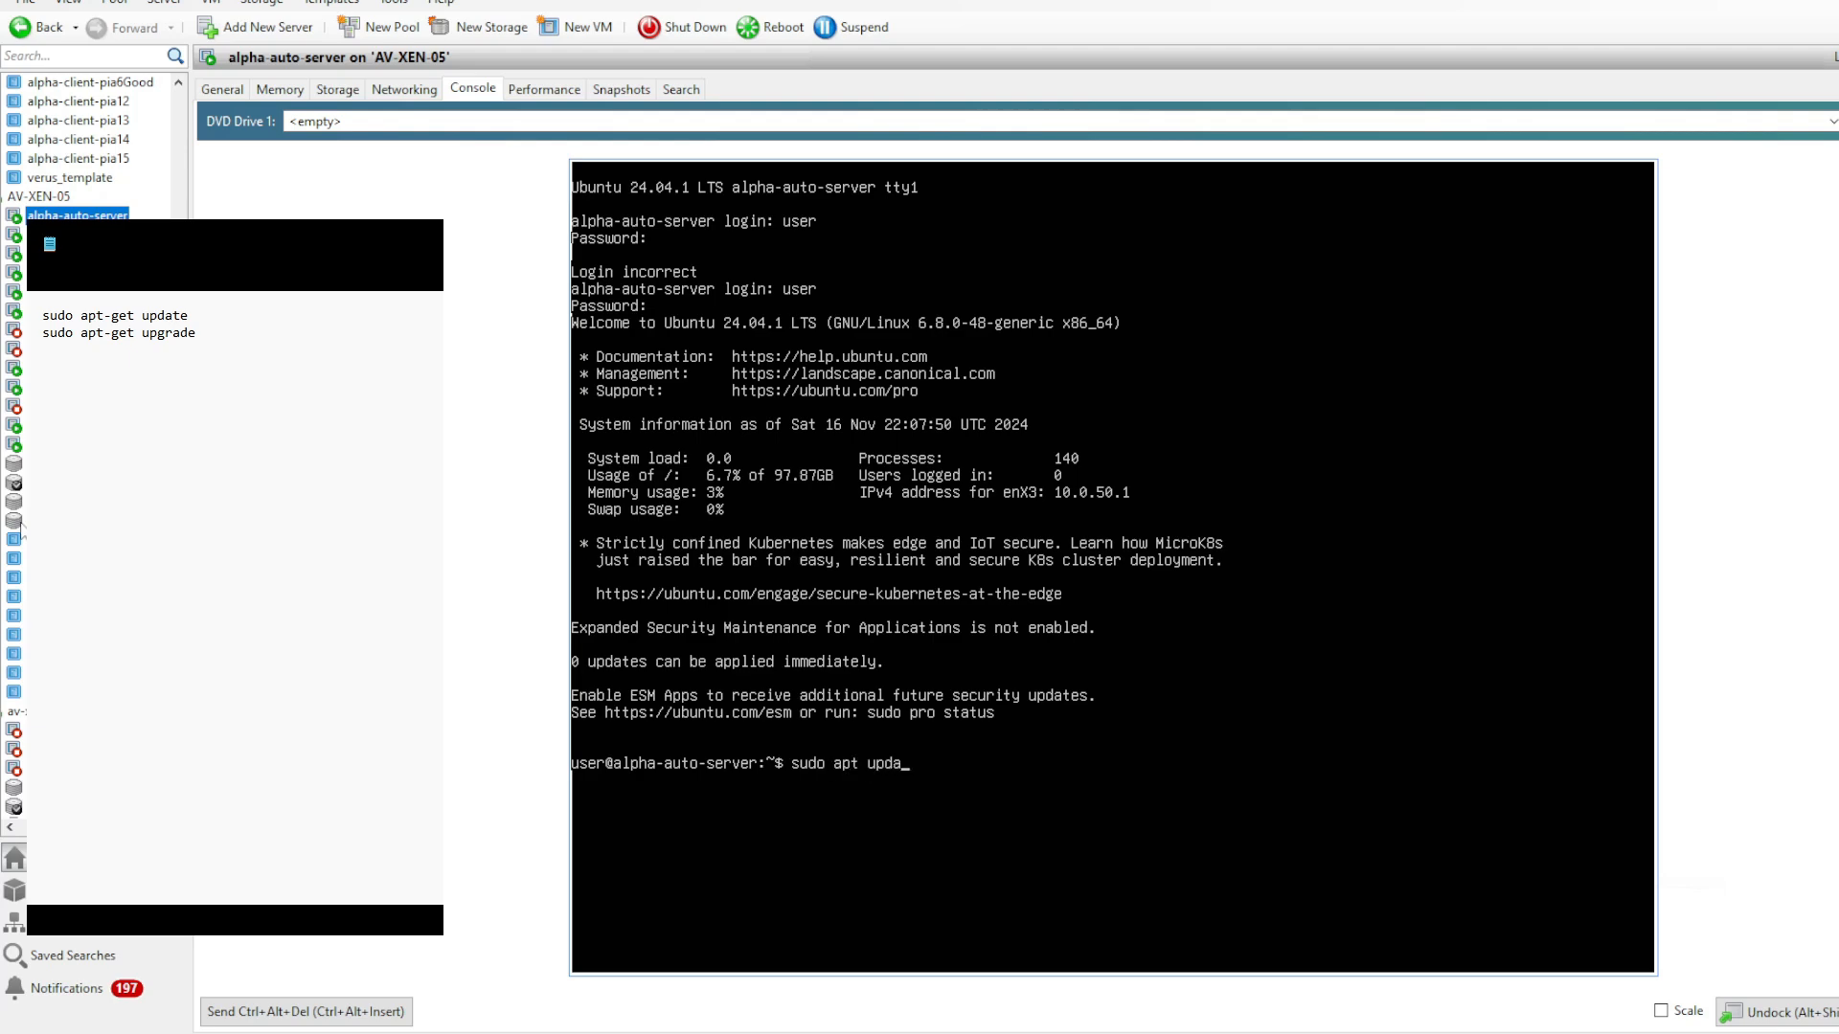
pyautogui.press('Return')
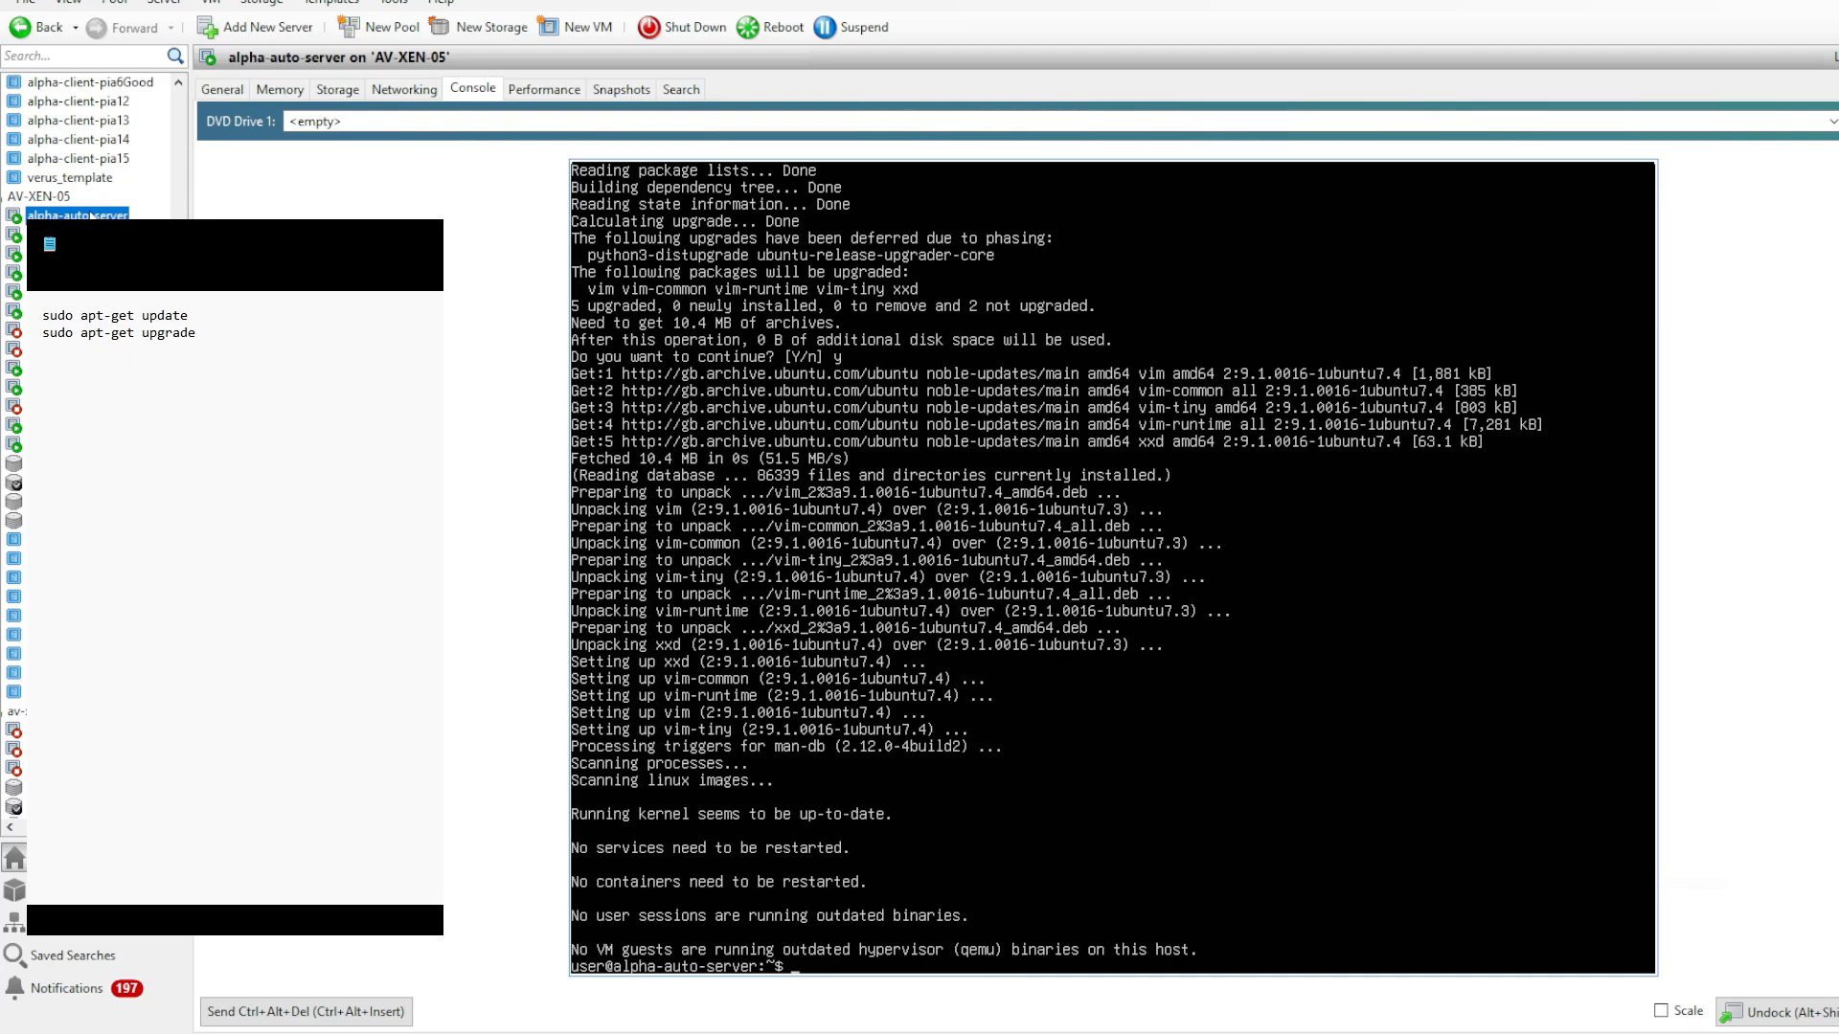
pyautogui.rightClick(90, 212)
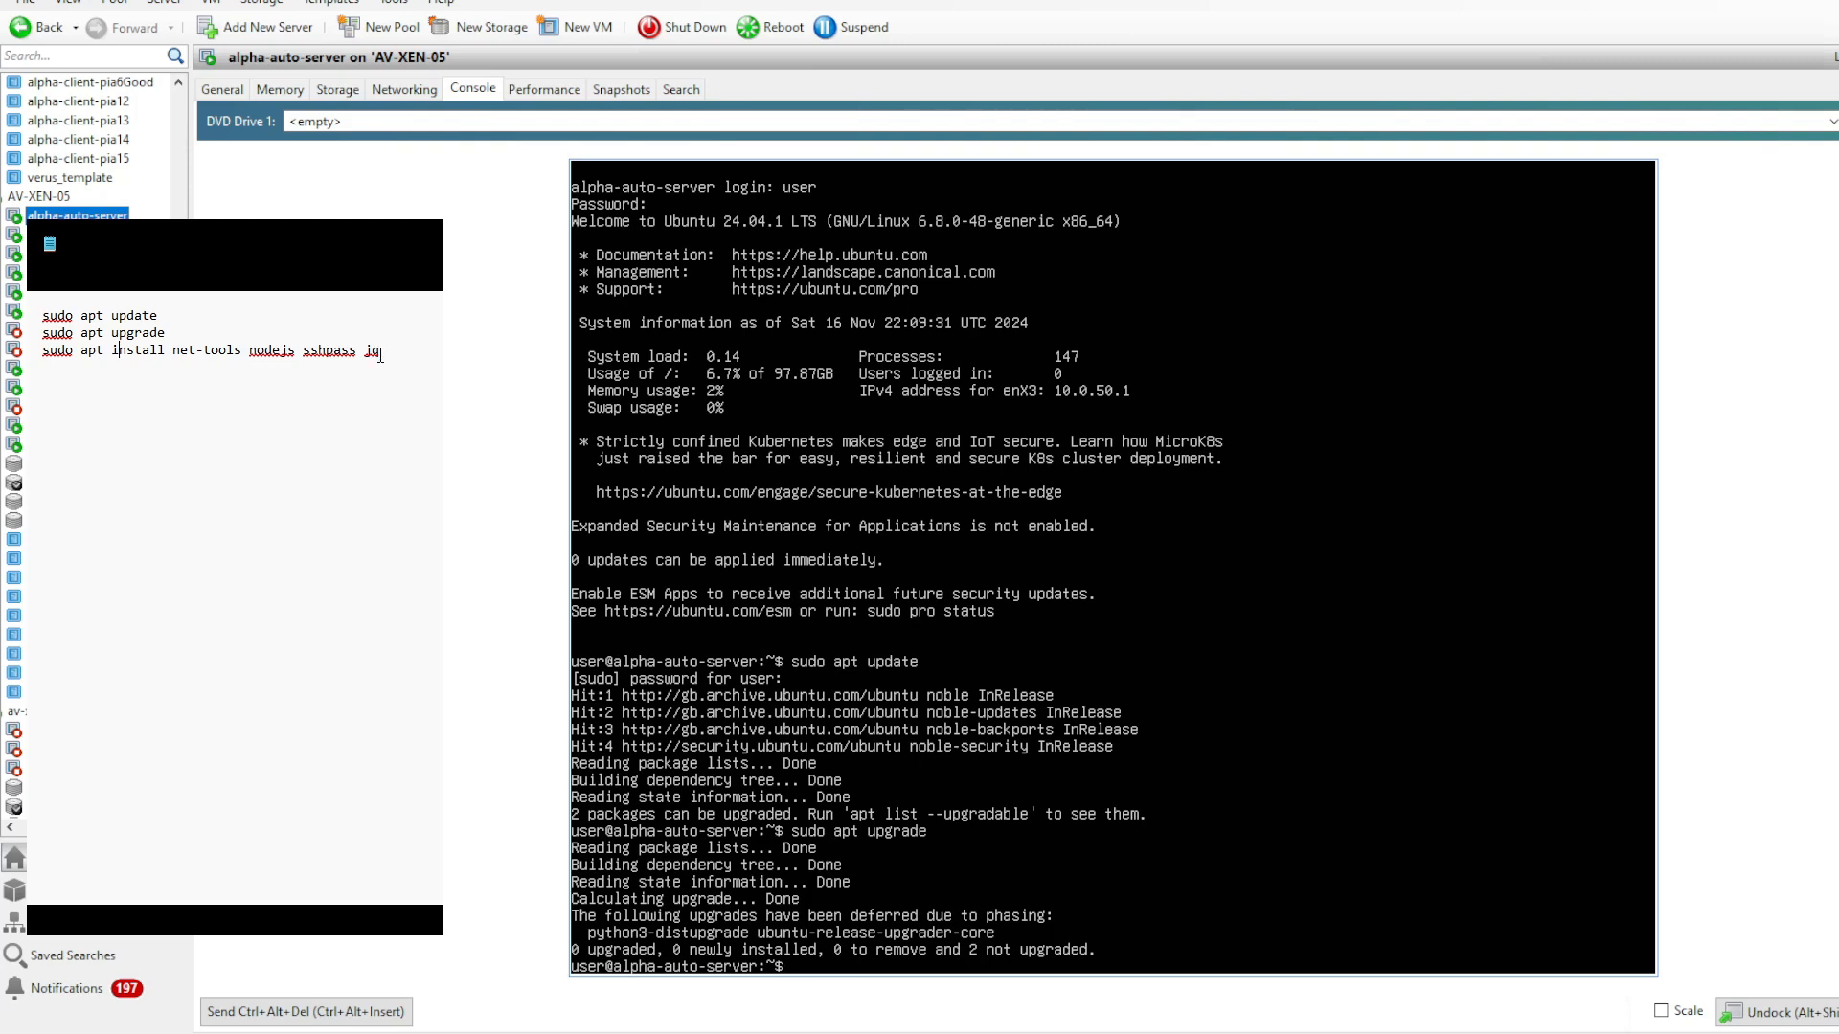
# - Install the required packages on alpha-auto-server with sudo apt install net-tools nodejs sshpass jq
pyautogui.moveTo(383, 350); pyautogui.dragTo(28, 354)
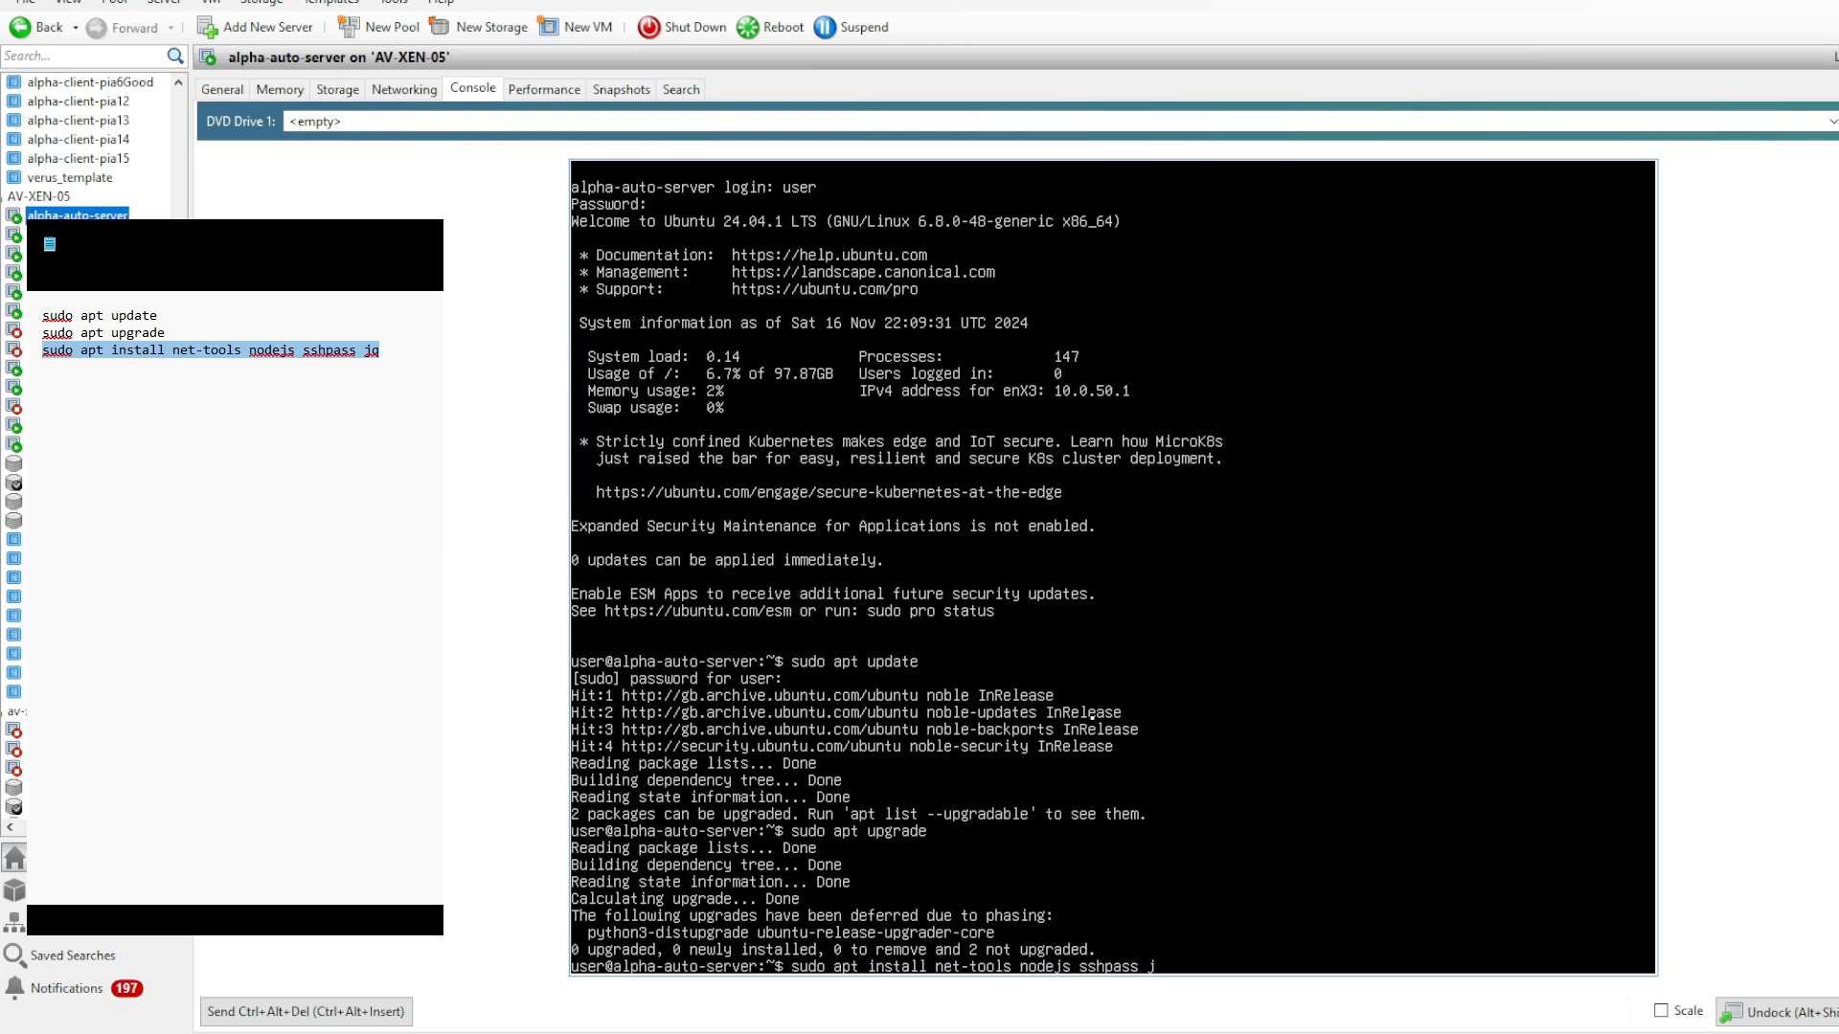
pyautogui.write('q')
pyautogui.press('Return')
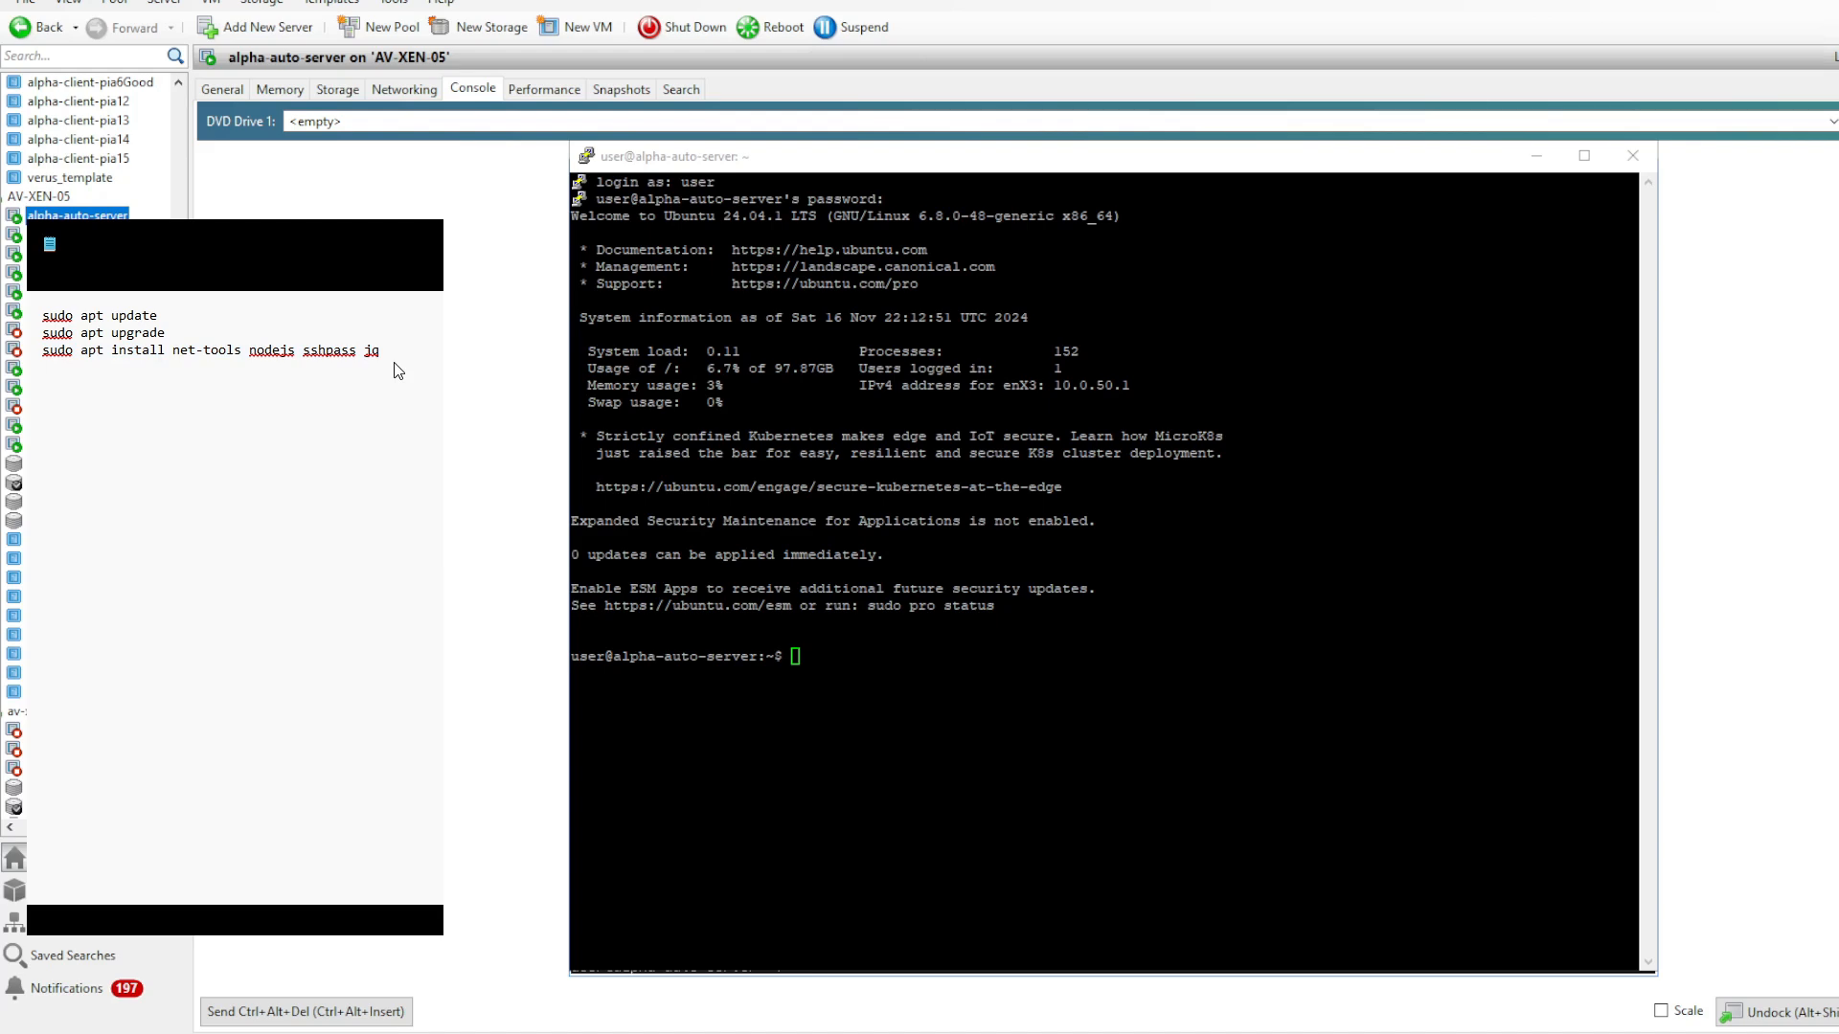
pyautogui.write('wget -qO- https://raw.githubusercontent.com/nvm-sh/nvm/v0.39.7/install.sh | bash')
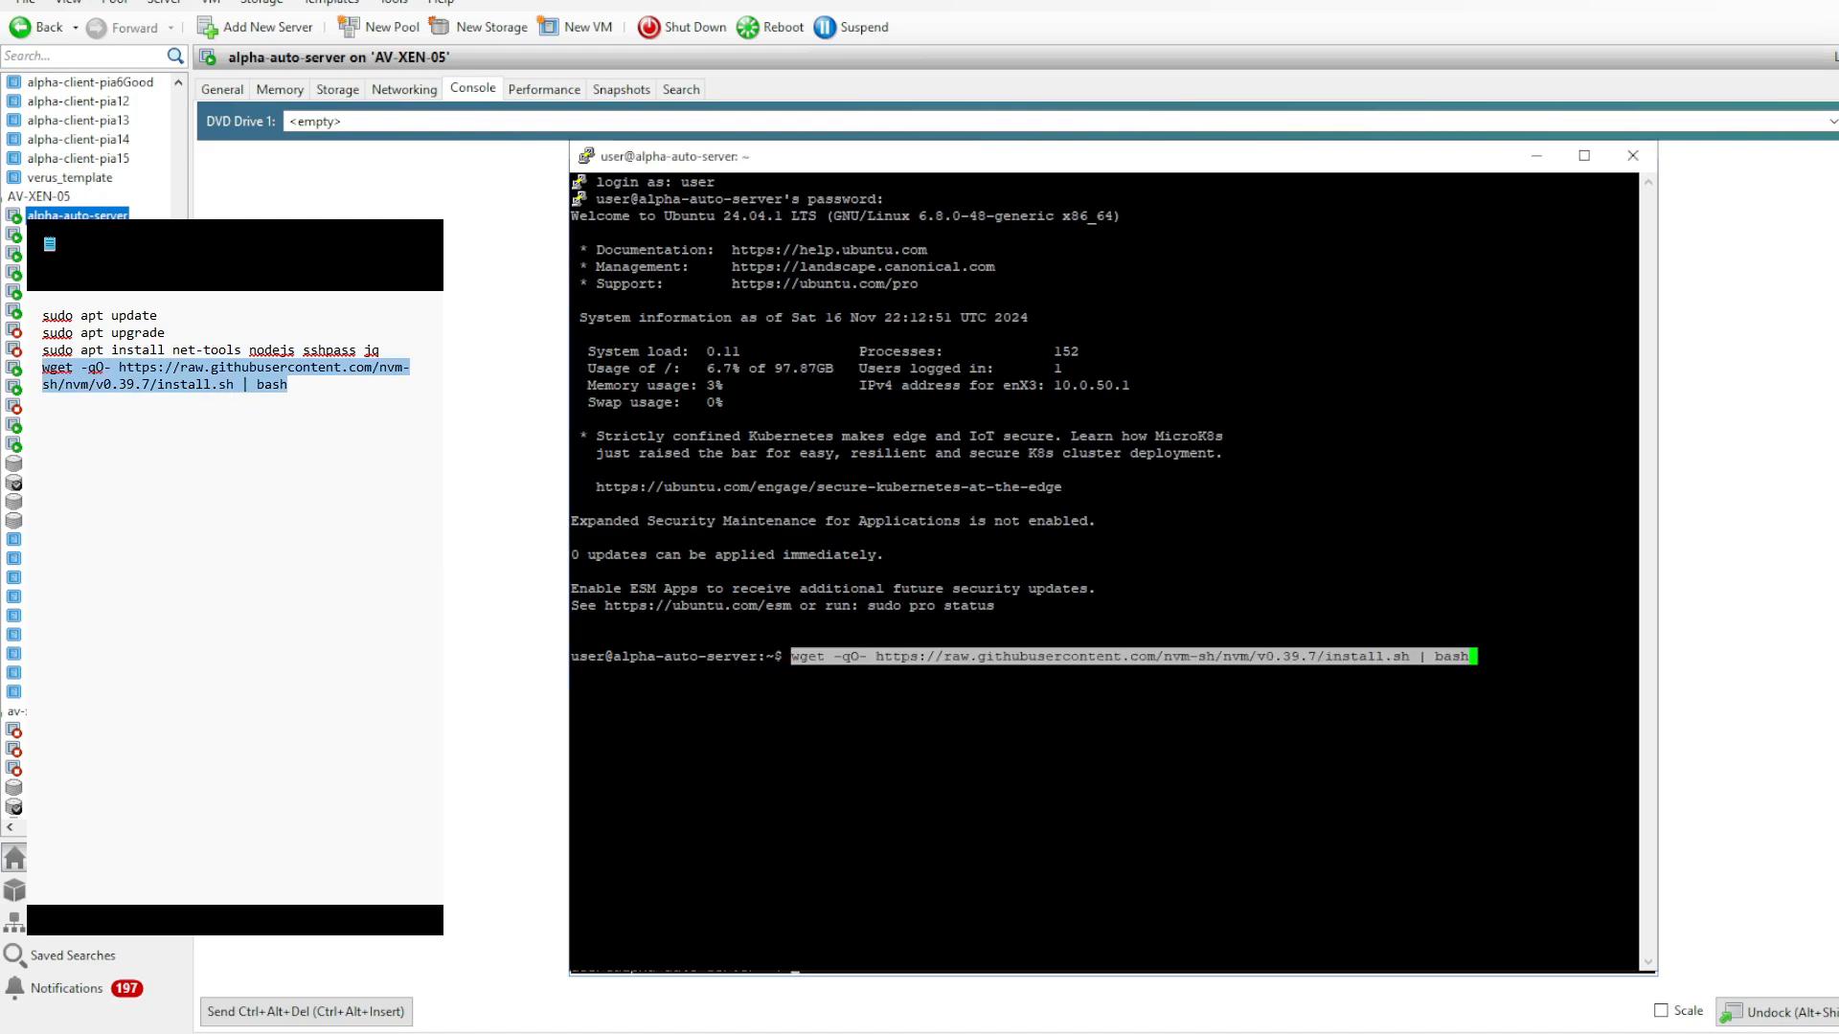
pyautogui.press('Return')
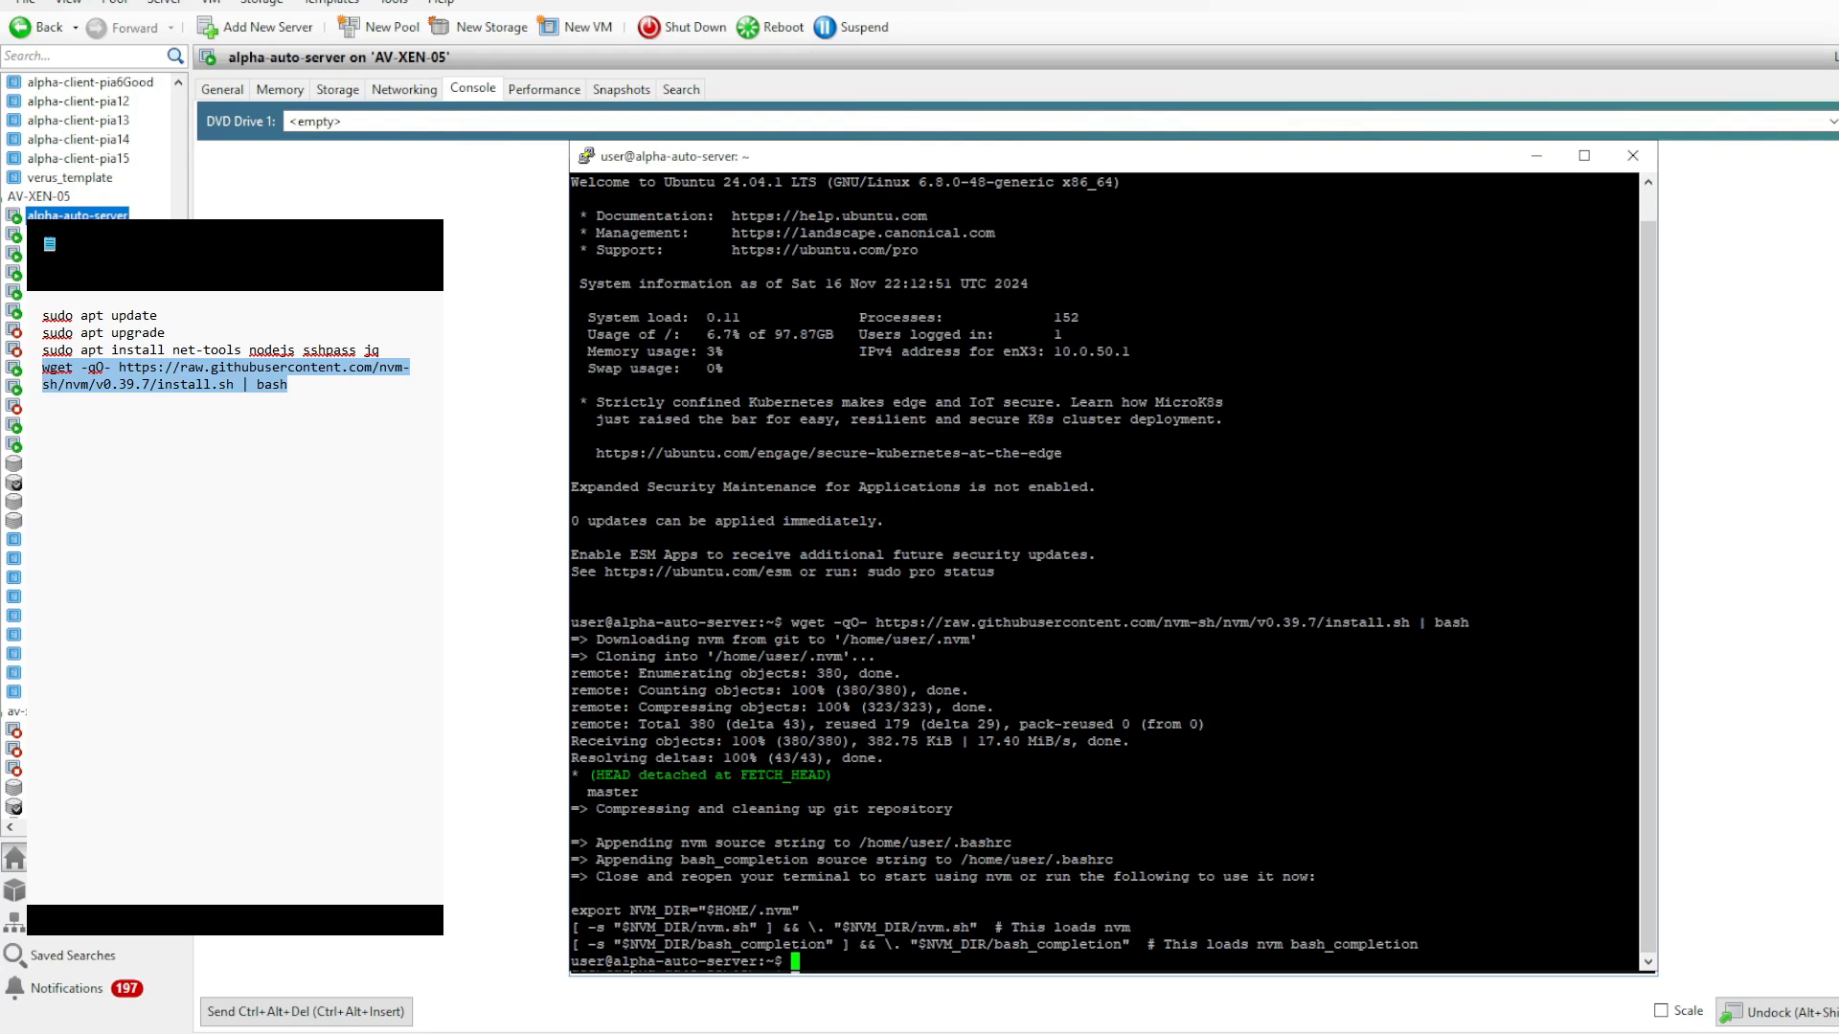
pyautogui.click(124, 406)
pyautogui.click(290, 399)
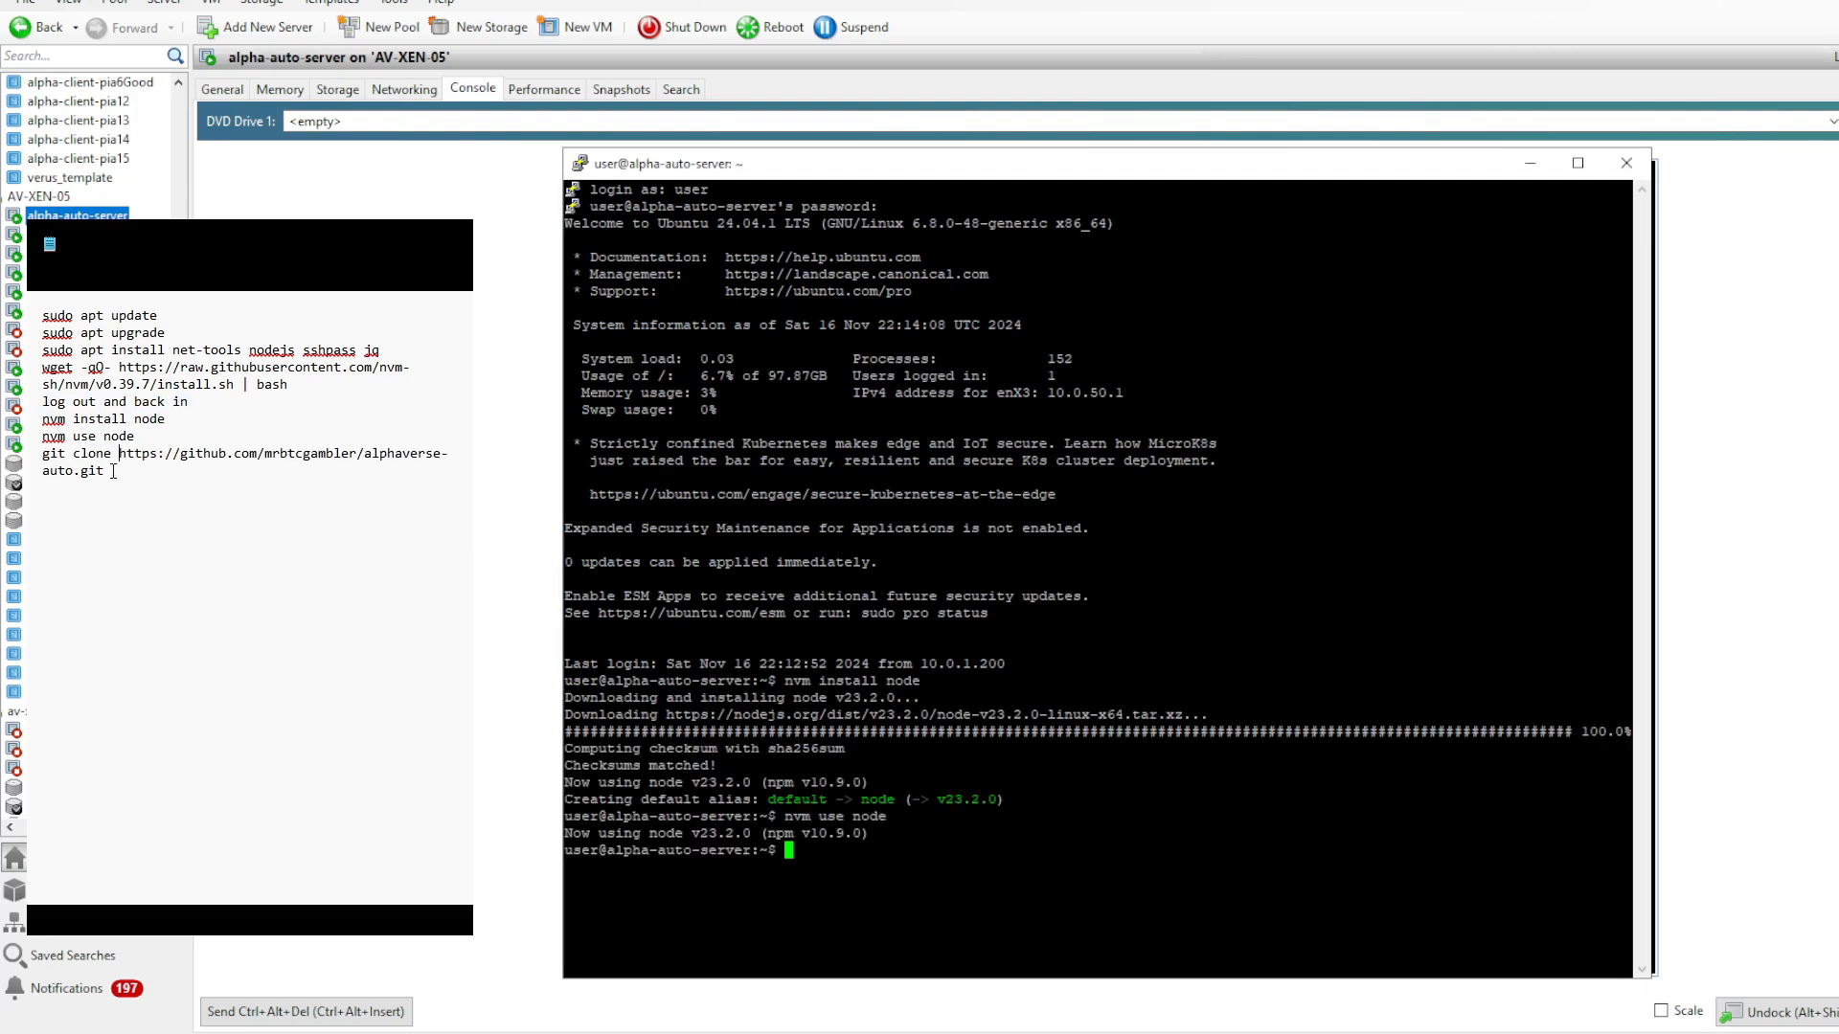
pyautogui.moveTo(105, 471); pyautogui.dragTo(35, 459)
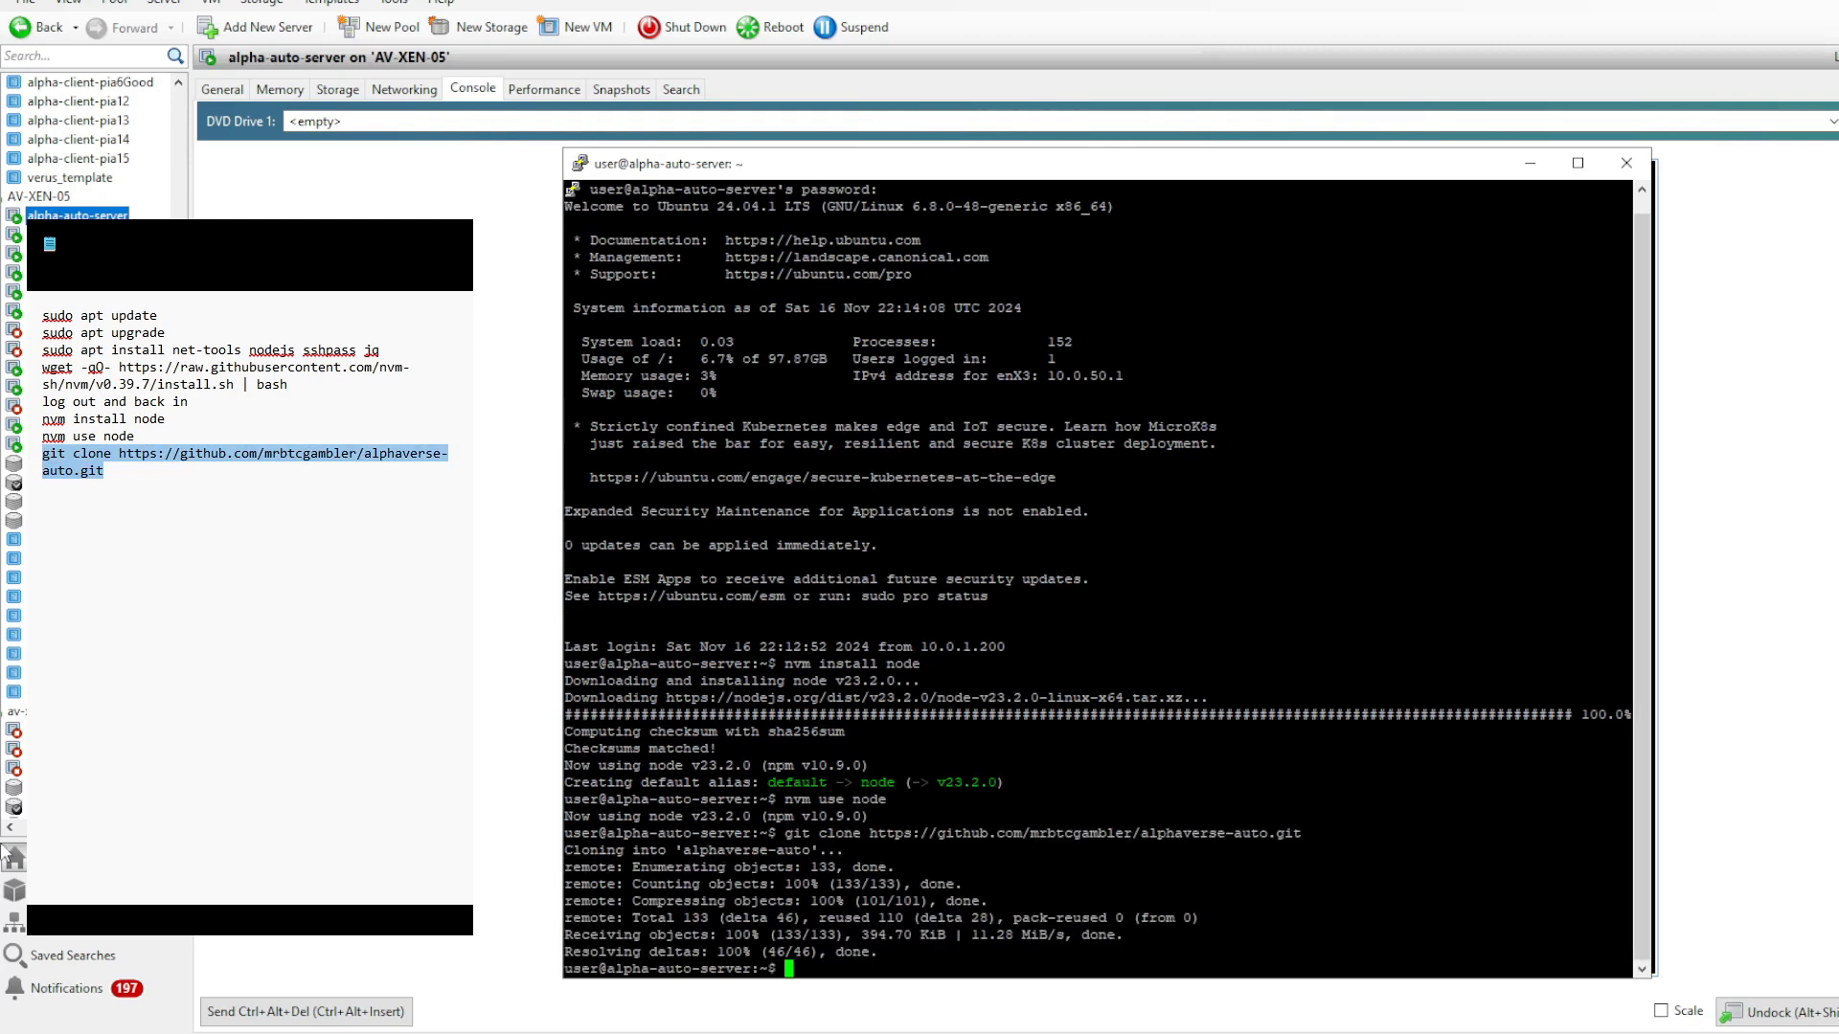
pyautogui.write('cd alphaverse-auto/')
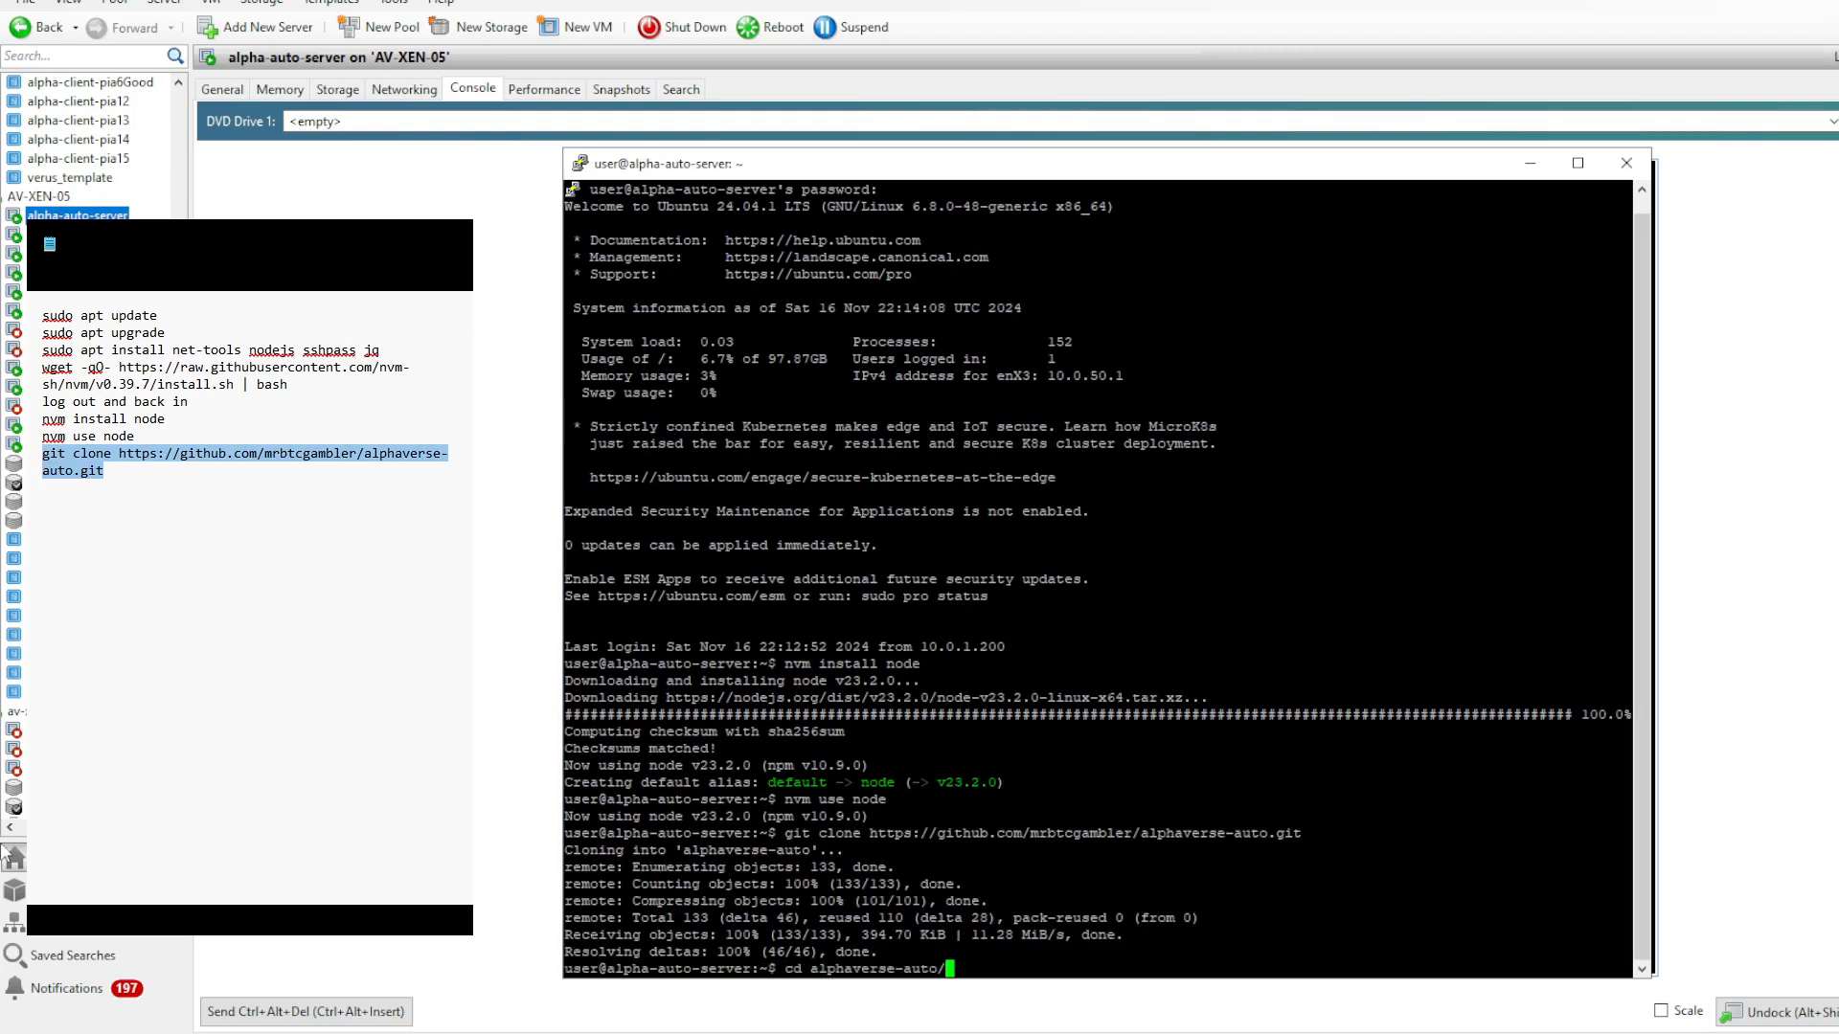
pyautogui.press('Return')
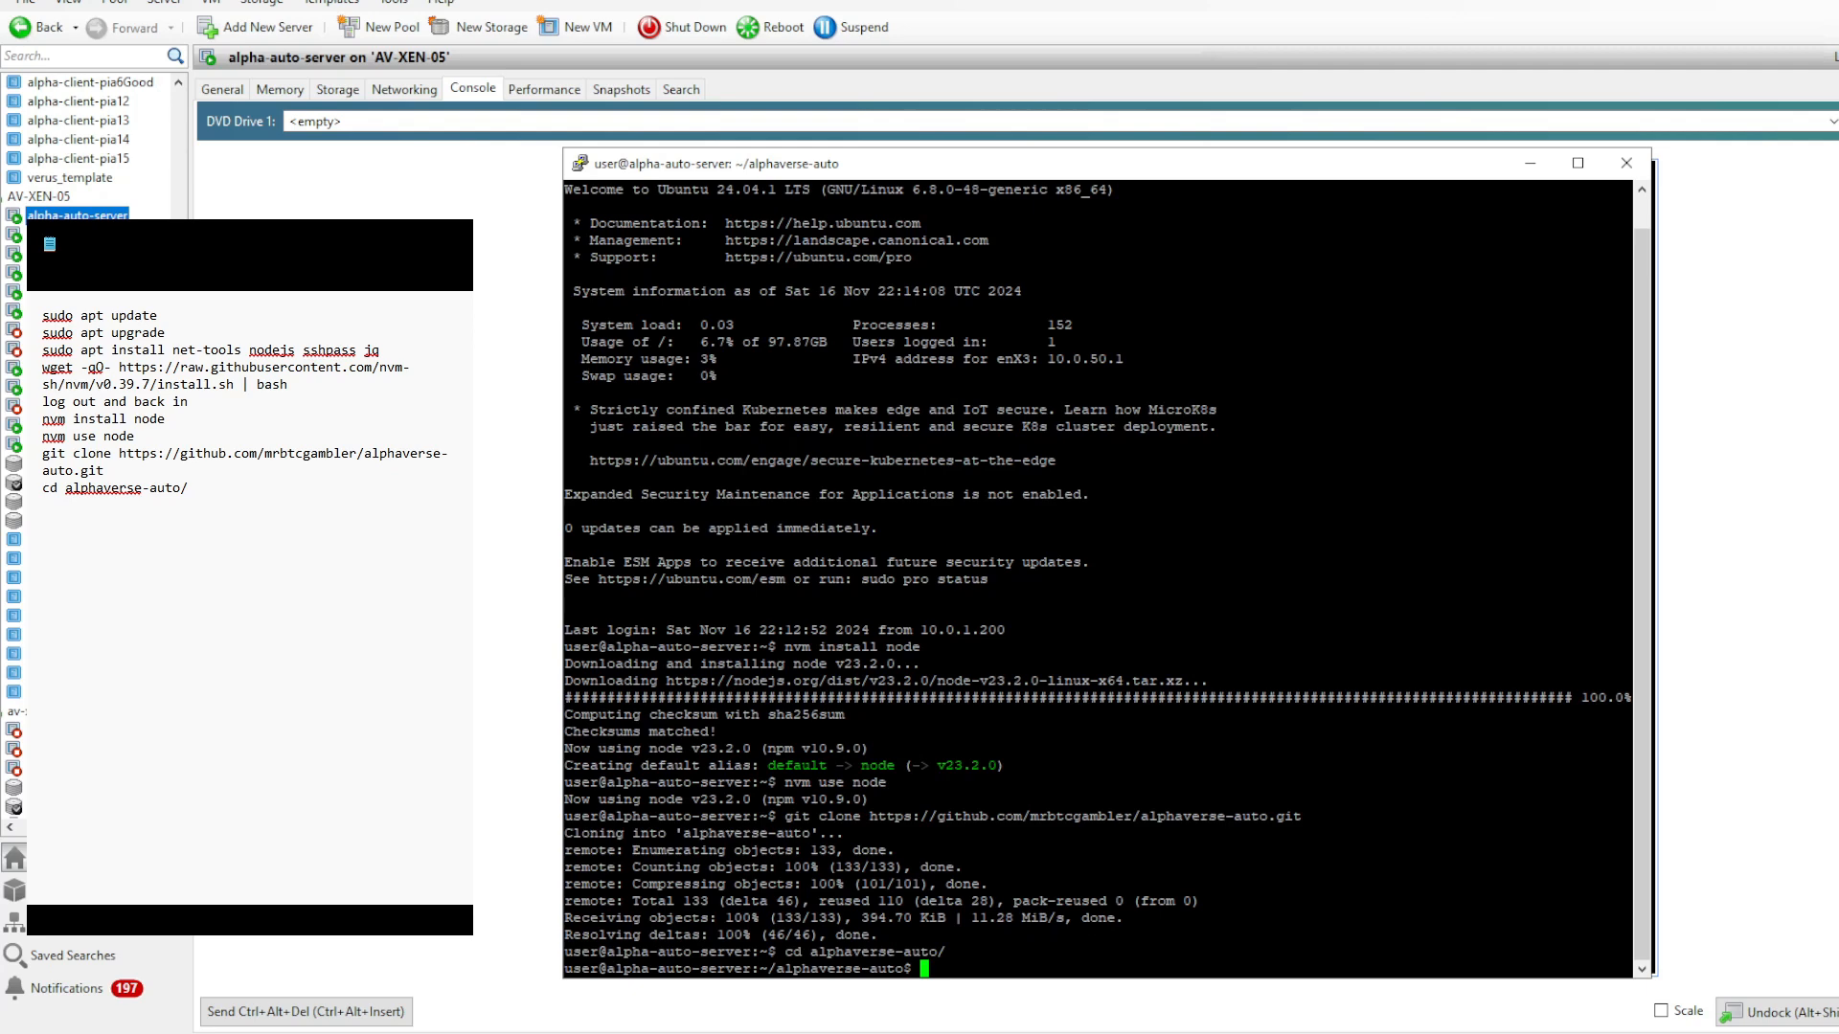
# - Make the scripts executable with chmod +x bin/*.sh and list the contents of the bin directory
pyautogui.write('chmod +x bin/*.sh')
pyautogui.press('Return')
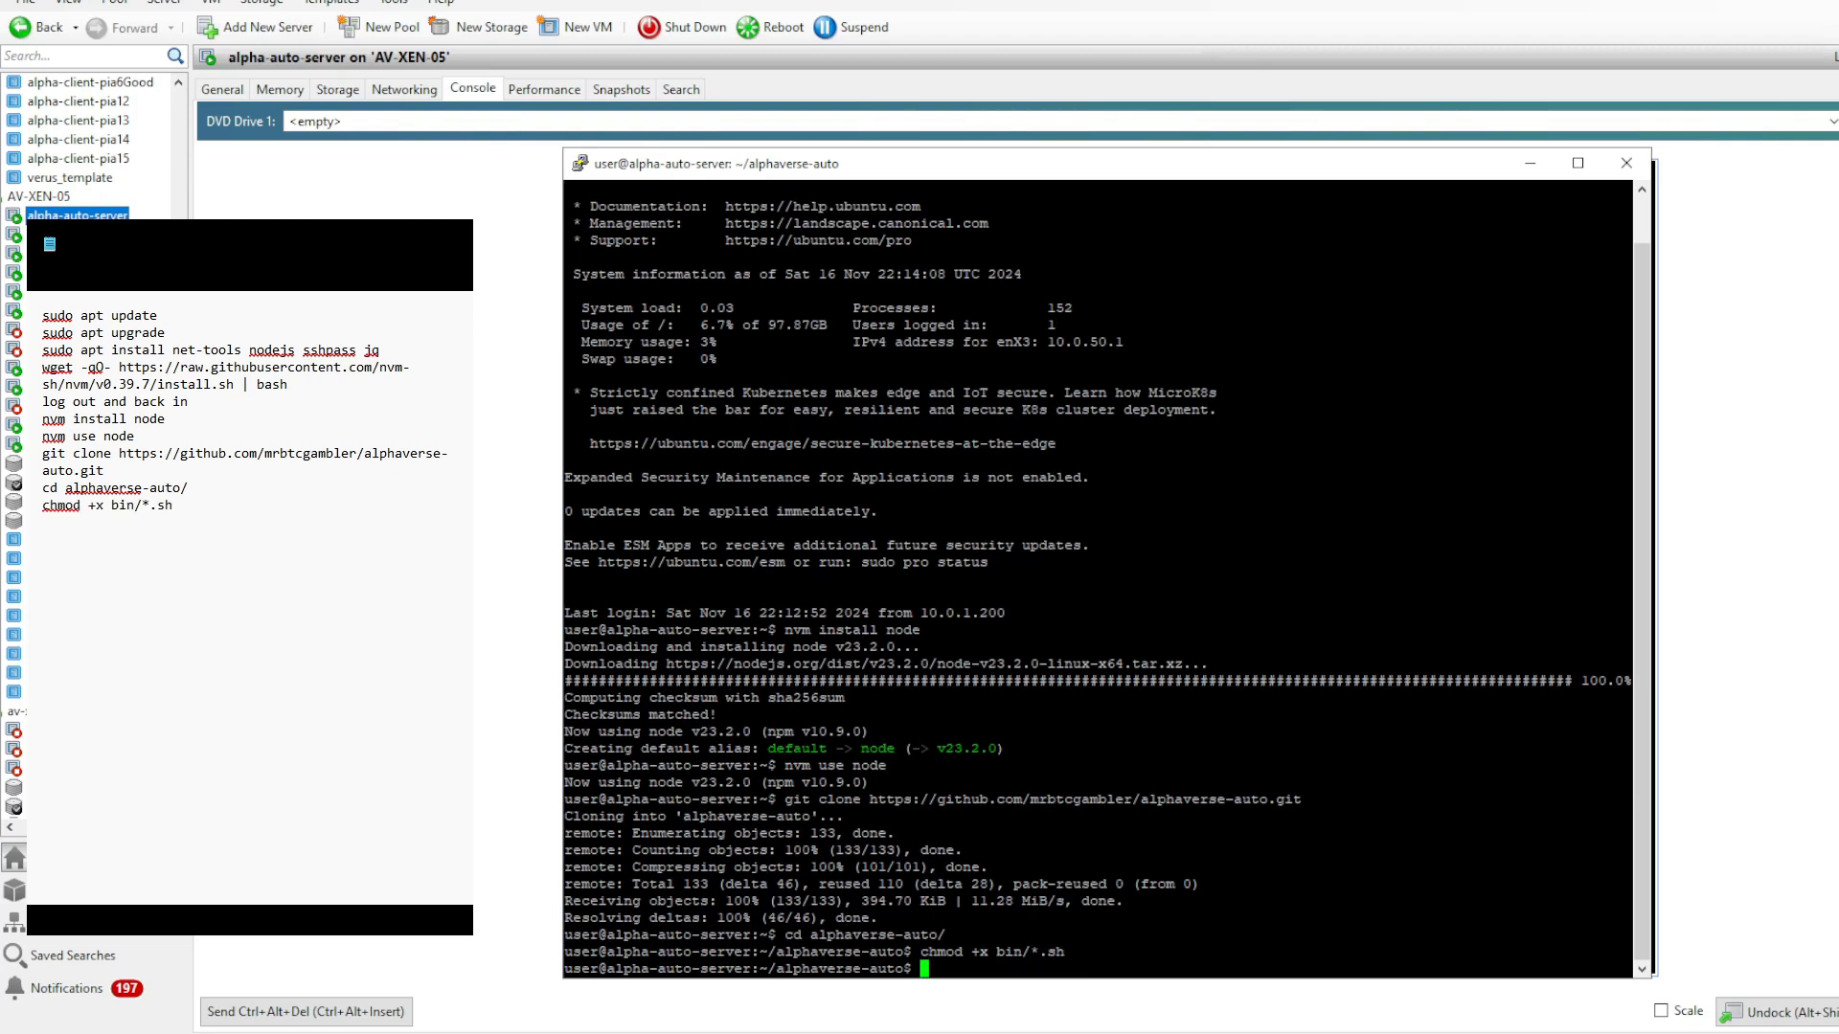
pyautogui.write('ls bin/')
pyautogui.press('Return')
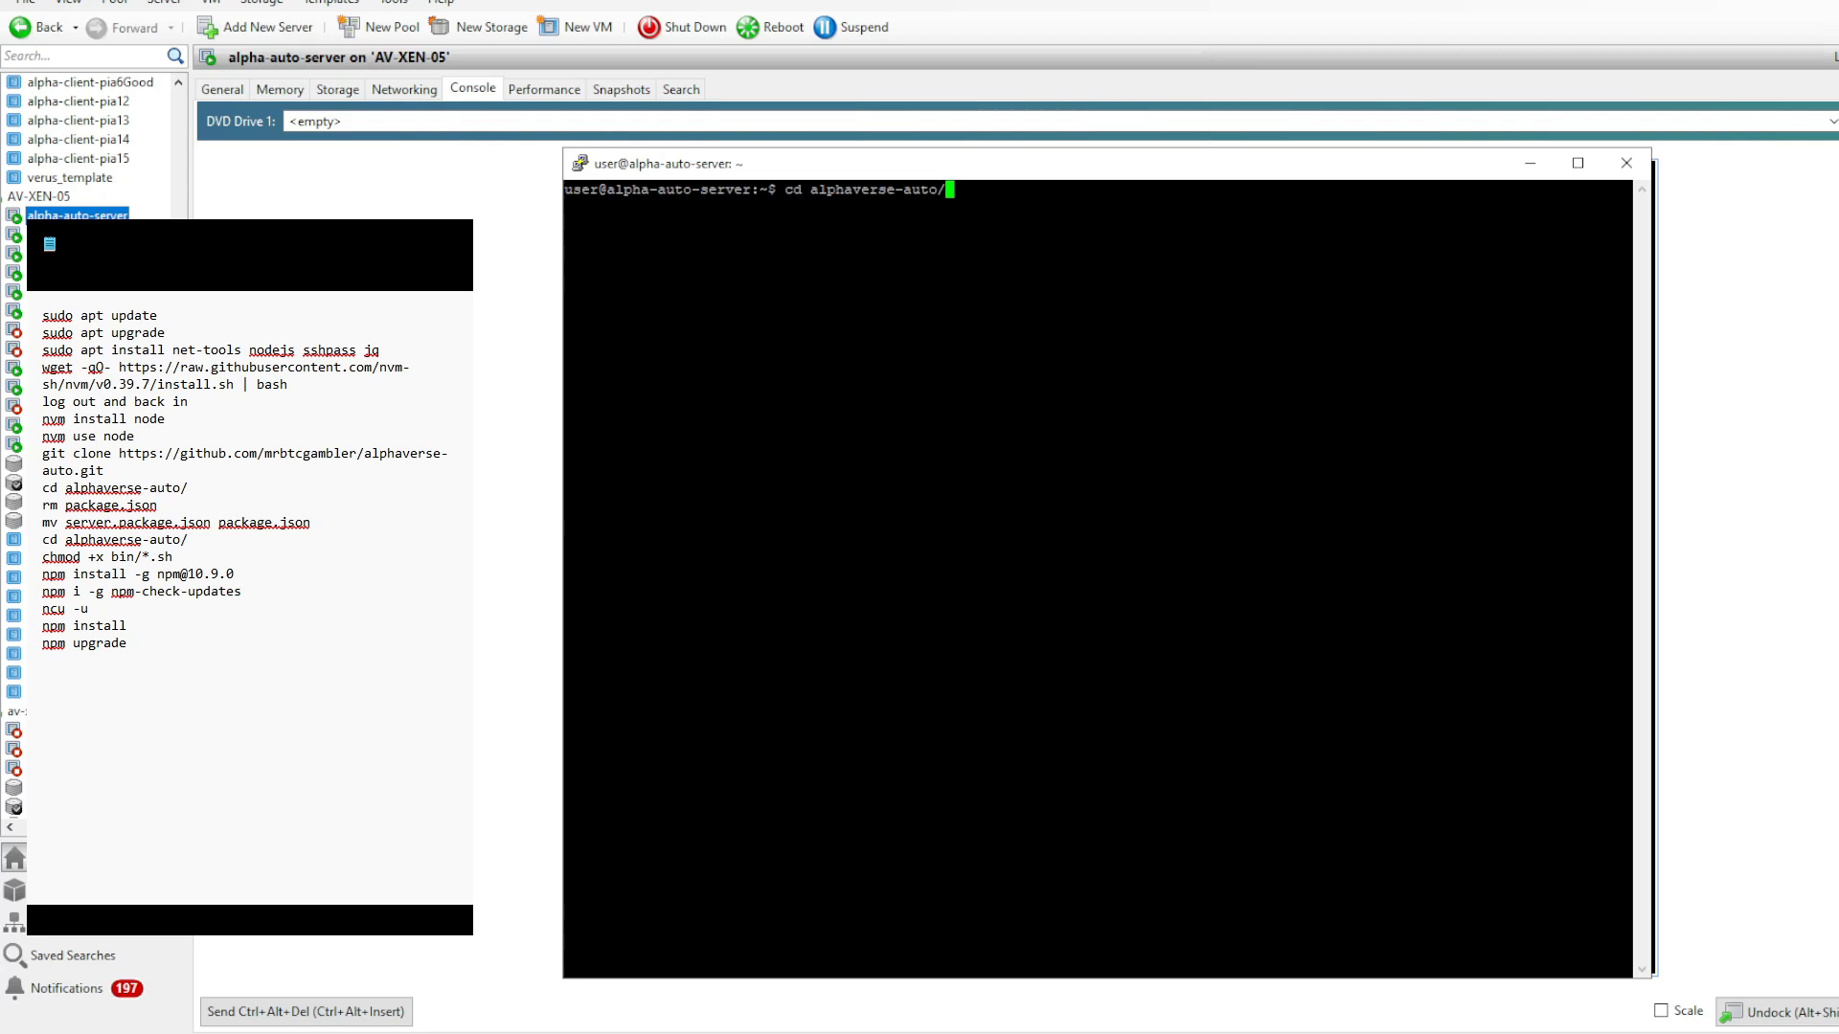
# - In the alphaverse-auto directory, delete package.json and rename server.package.json to package.json
pyautogui.press('Return')
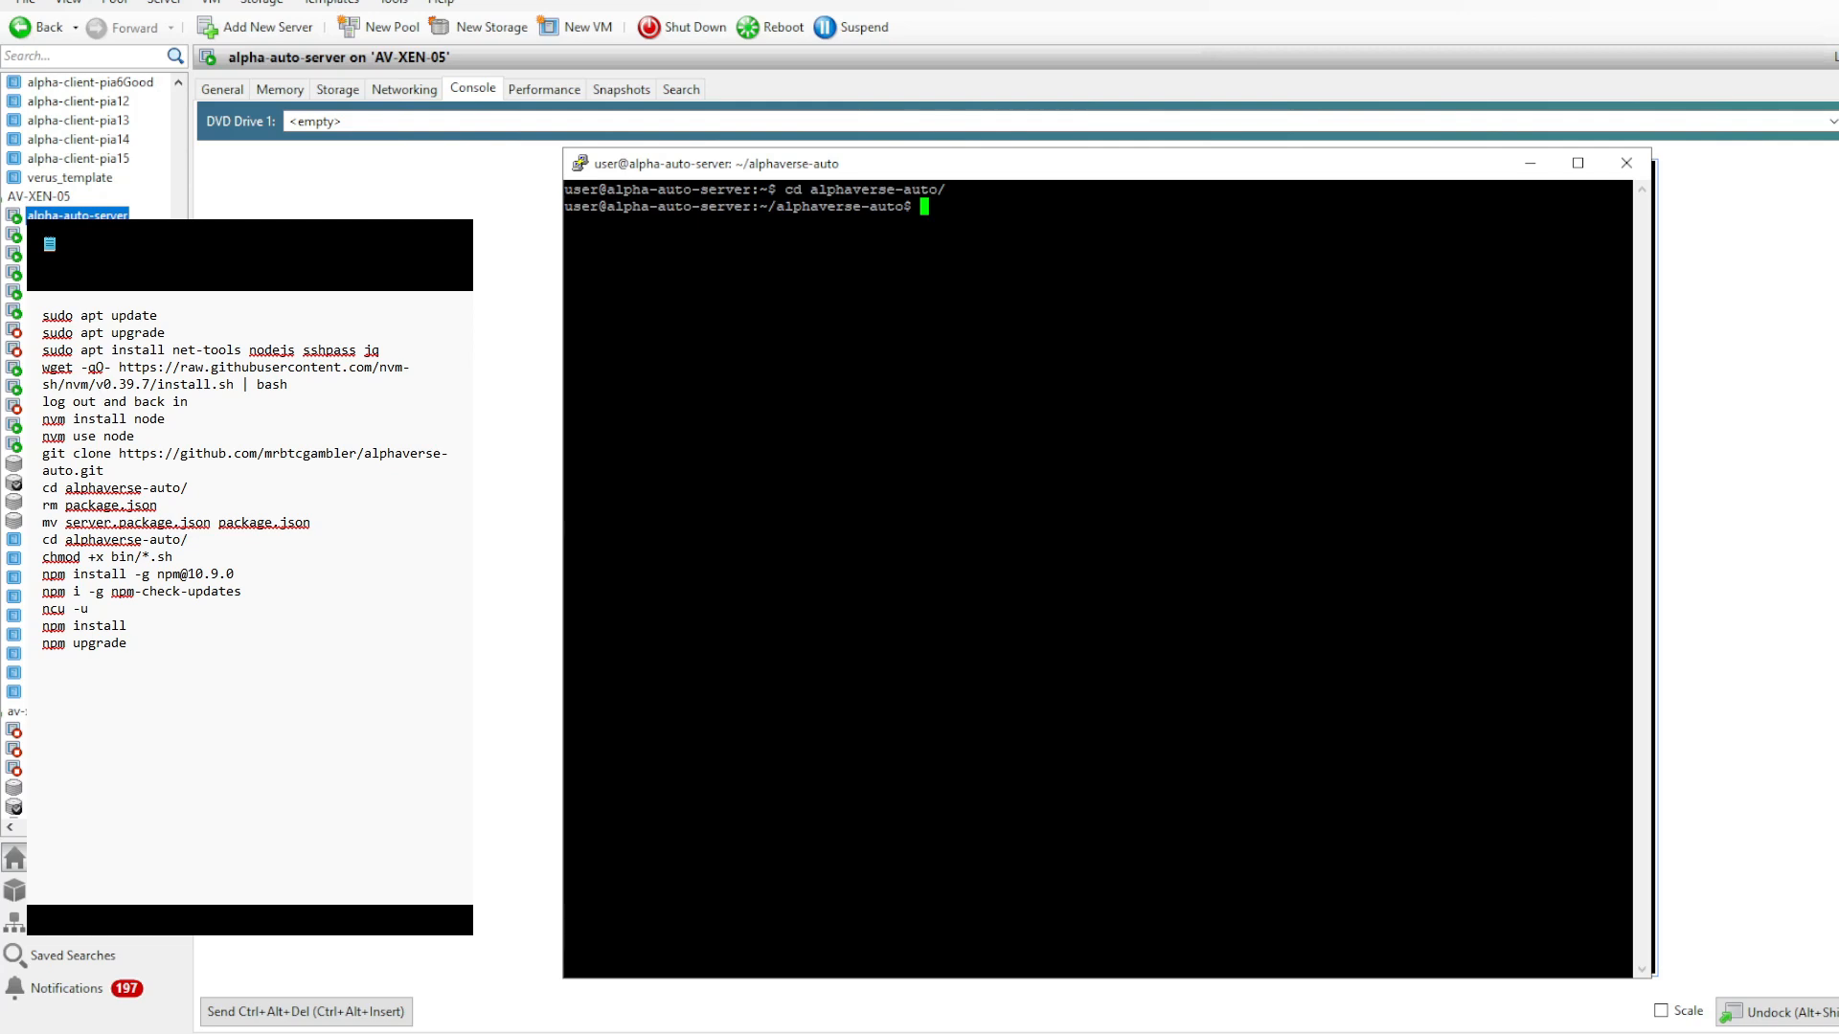
pyautogui.moveTo(189, 488); pyautogui.dragTo(42, 489)
pyautogui.click(163, 508)
pyautogui.moveTo(163, 509); pyautogui.dragTo(44, 507)
pyautogui.hotkey('ctrl', 'c')
pyautogui.click(44, 507)
pyautogui.moveTo(159, 508); pyautogui.dragTo(42, 506)
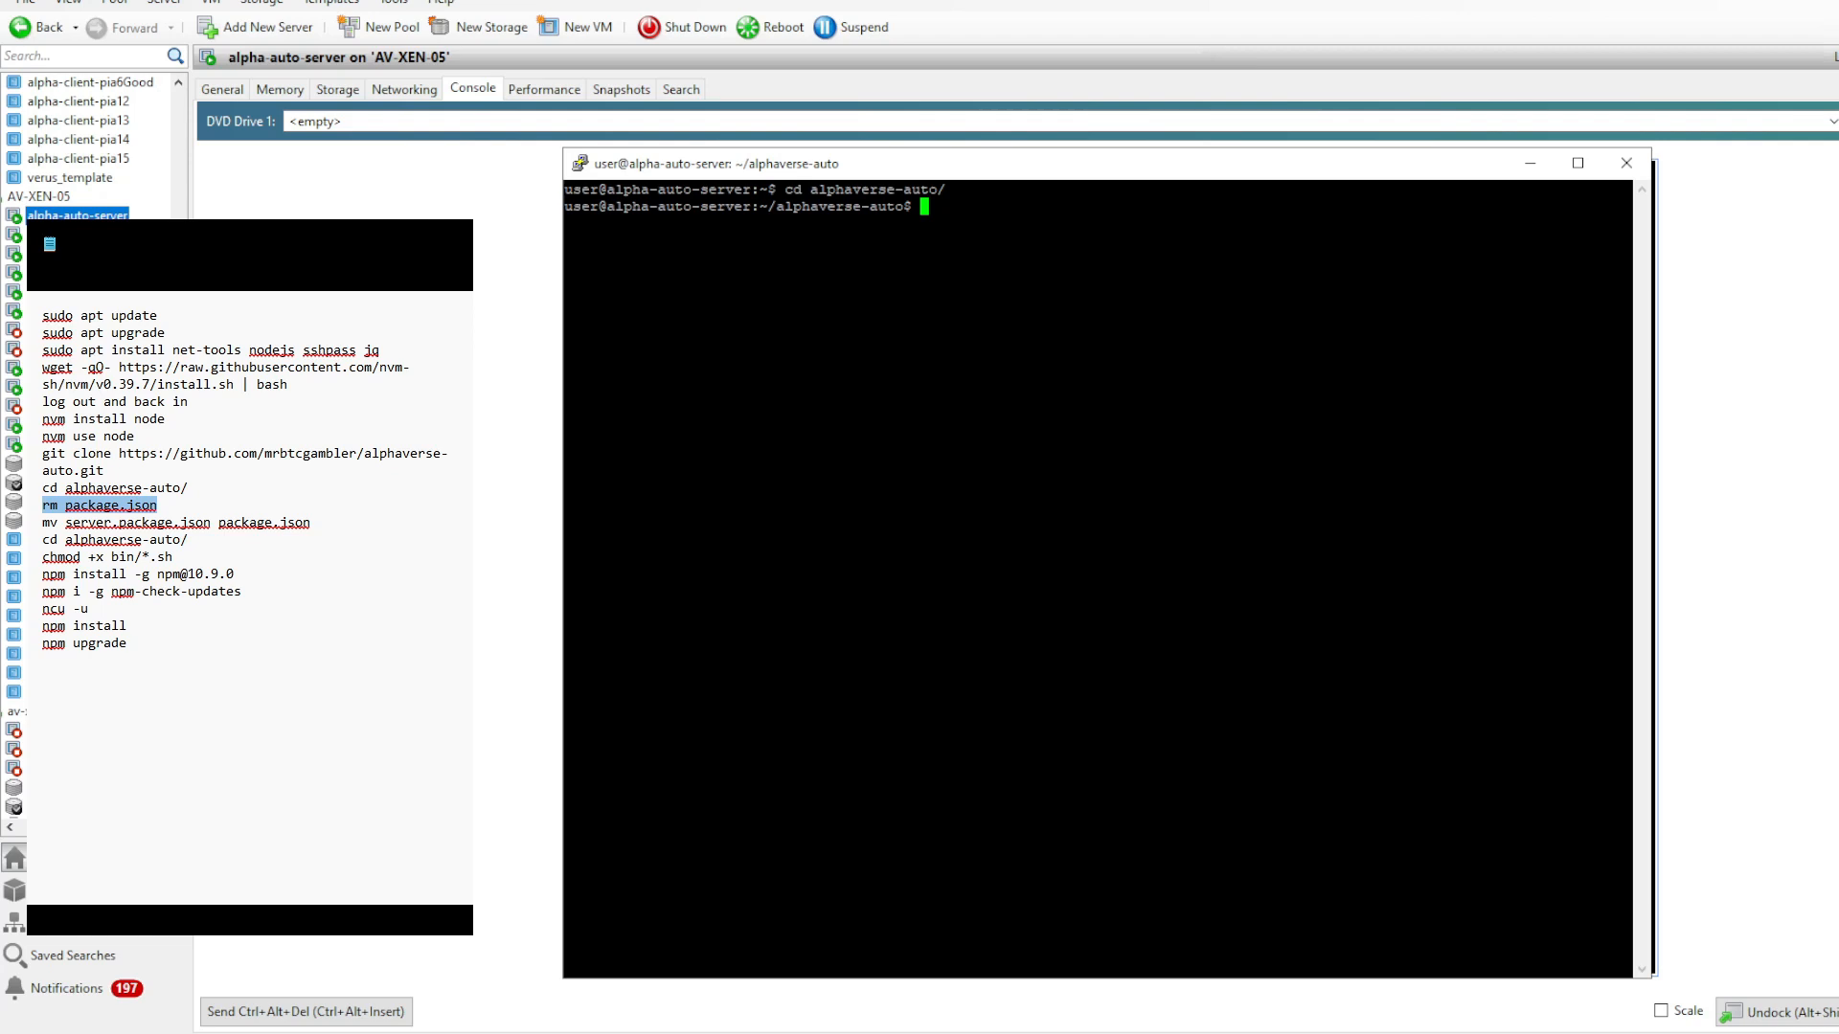
pyautogui.press('shift+Insert')
pyautogui.press('Return')
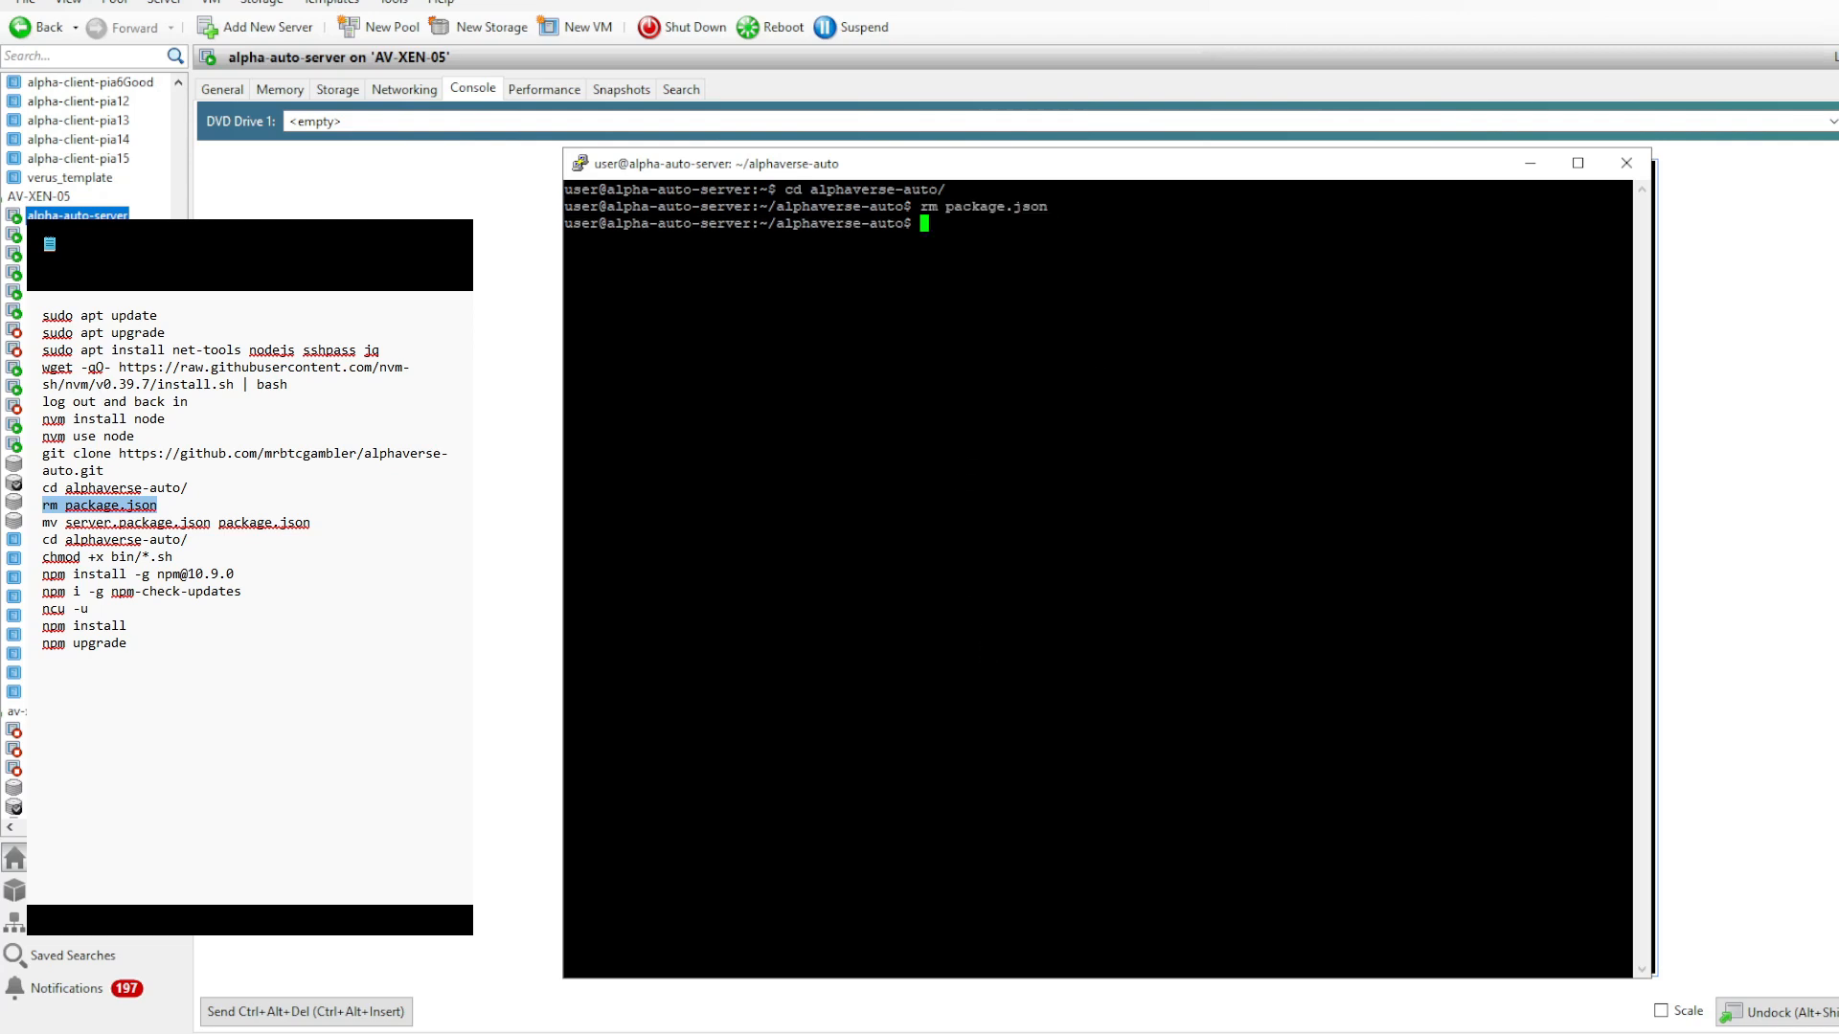
pyautogui.moveTo(310, 523); pyautogui.dragTo(36, 532)
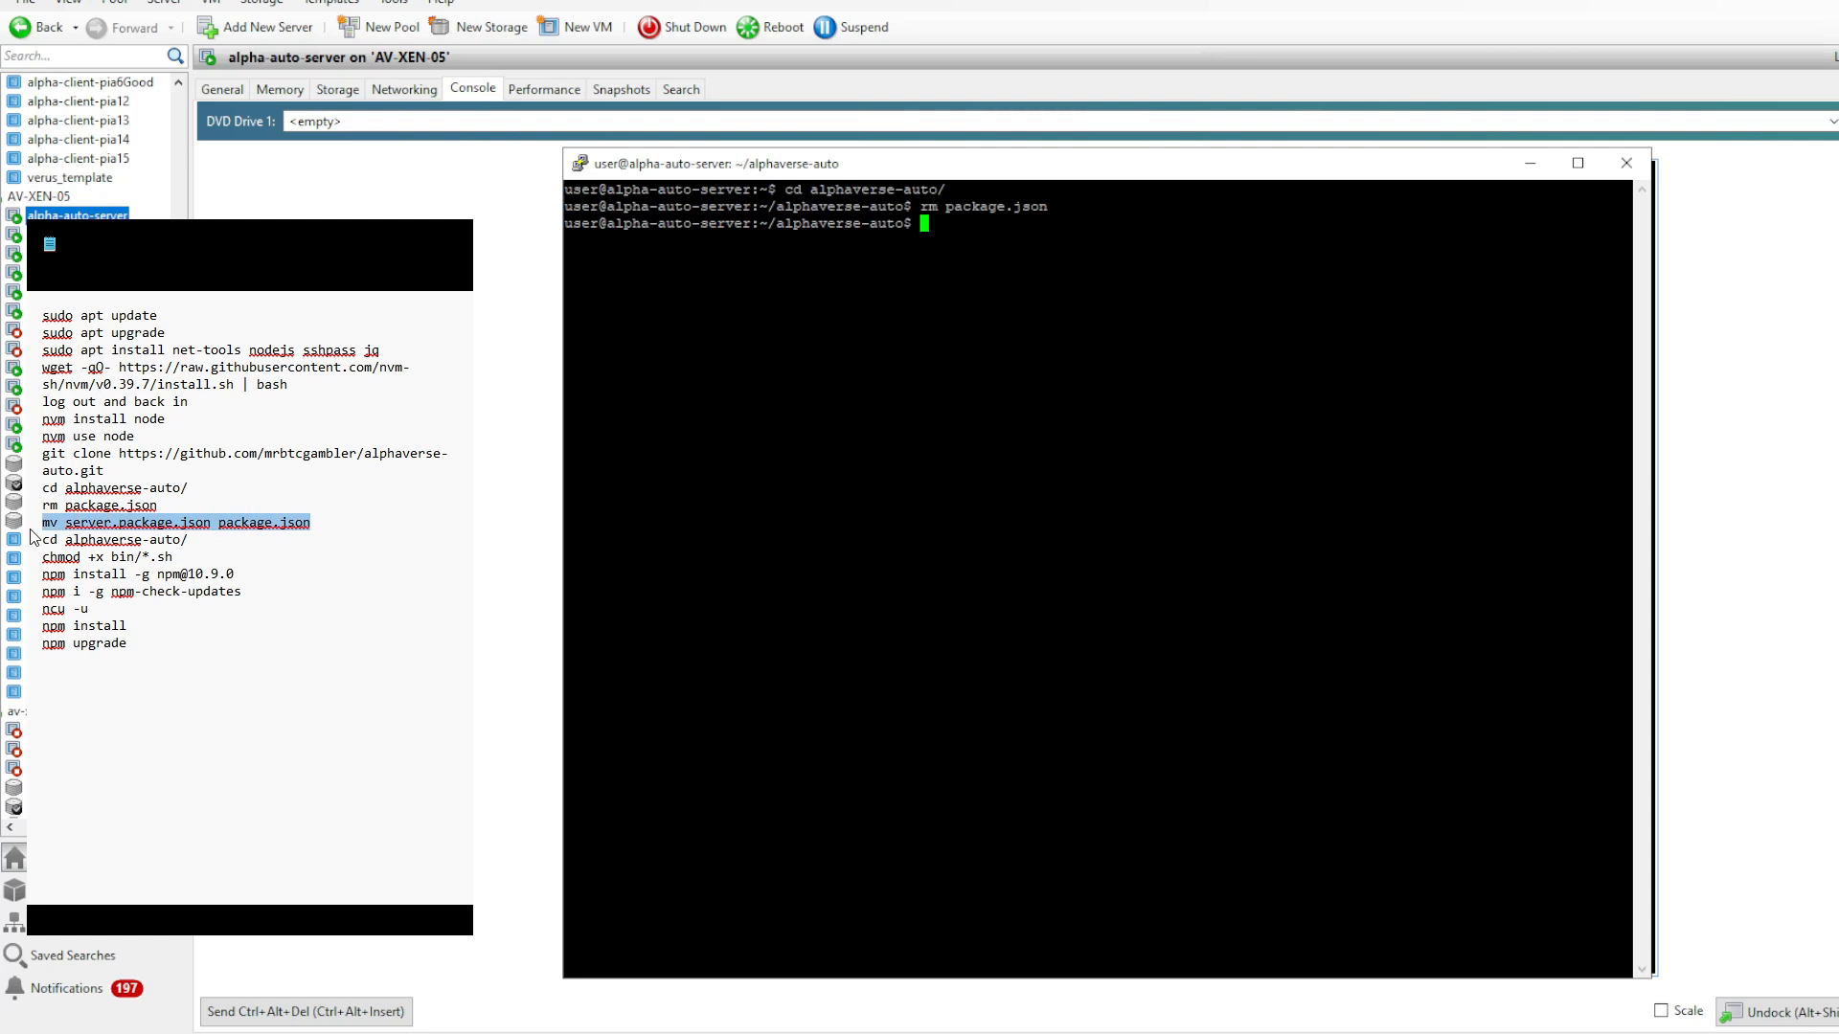
pyautogui.rightClick(690, 460)
pyautogui.press('Return')
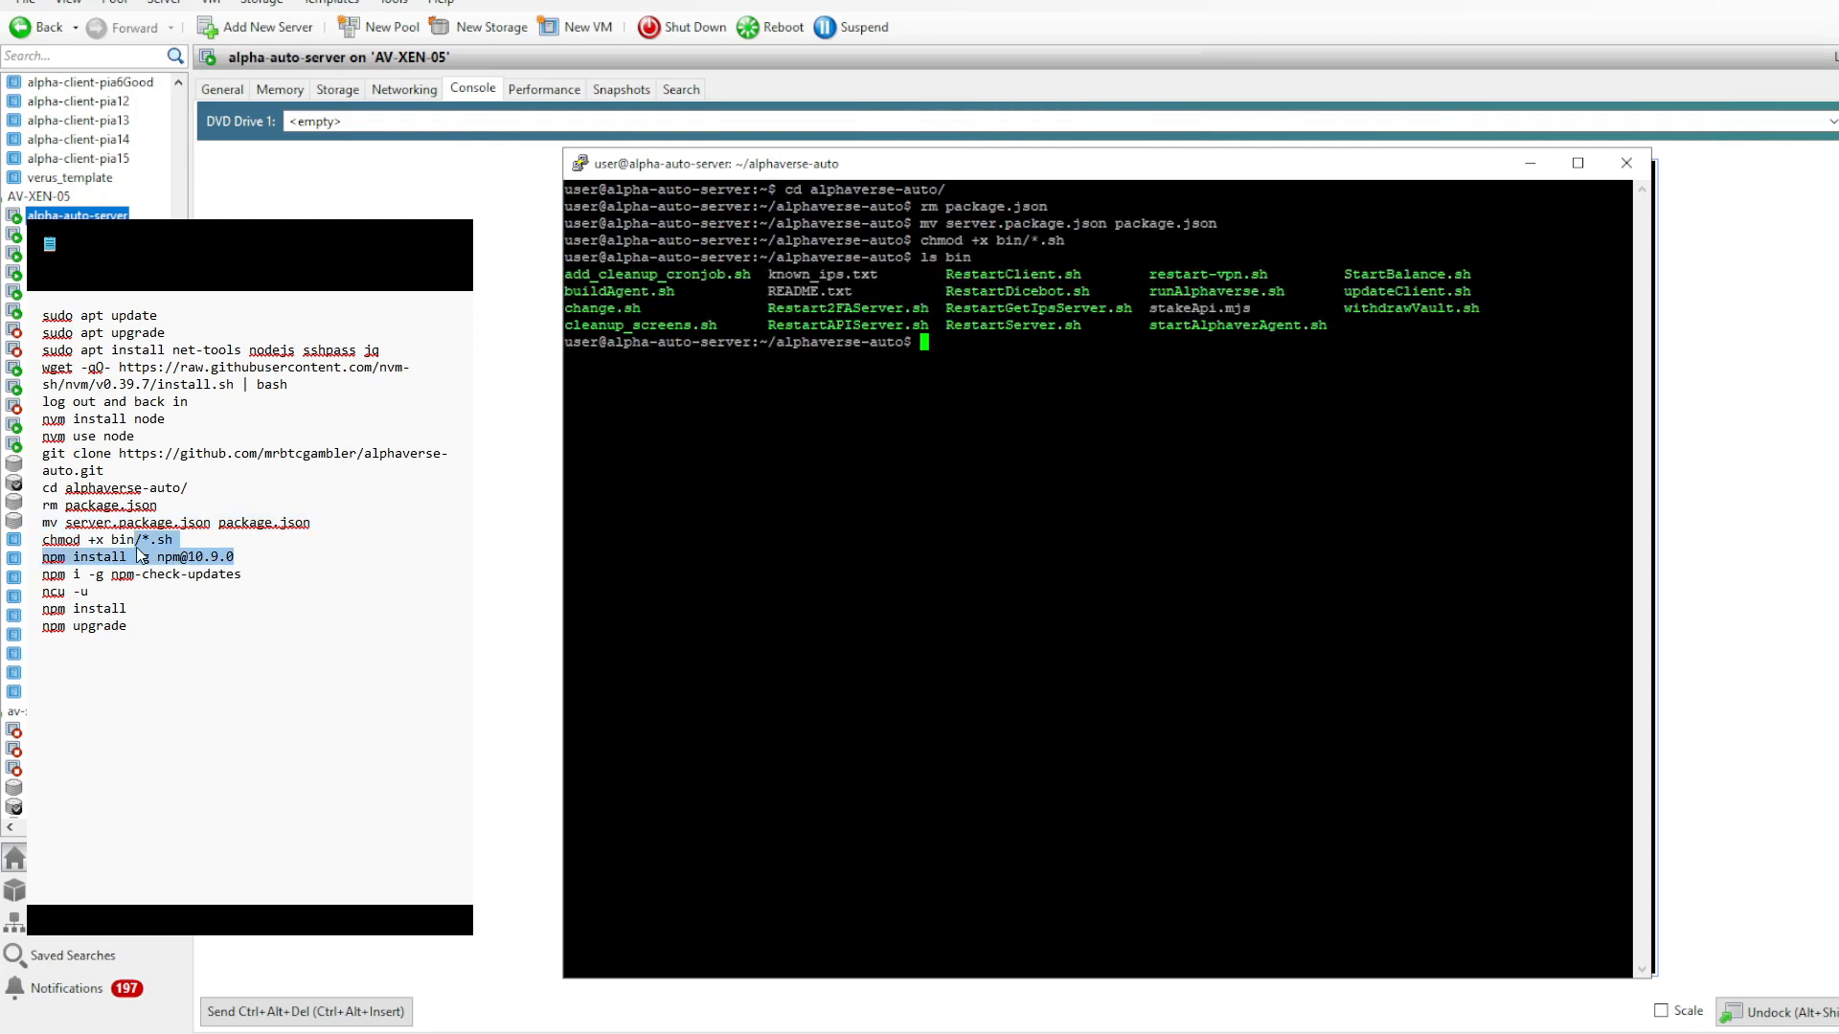
pyautogui.moveTo(134, 541); pyautogui.dragTo(35, 561)
pyautogui.rightClick(689, 460)
pyautogui.press('Return')
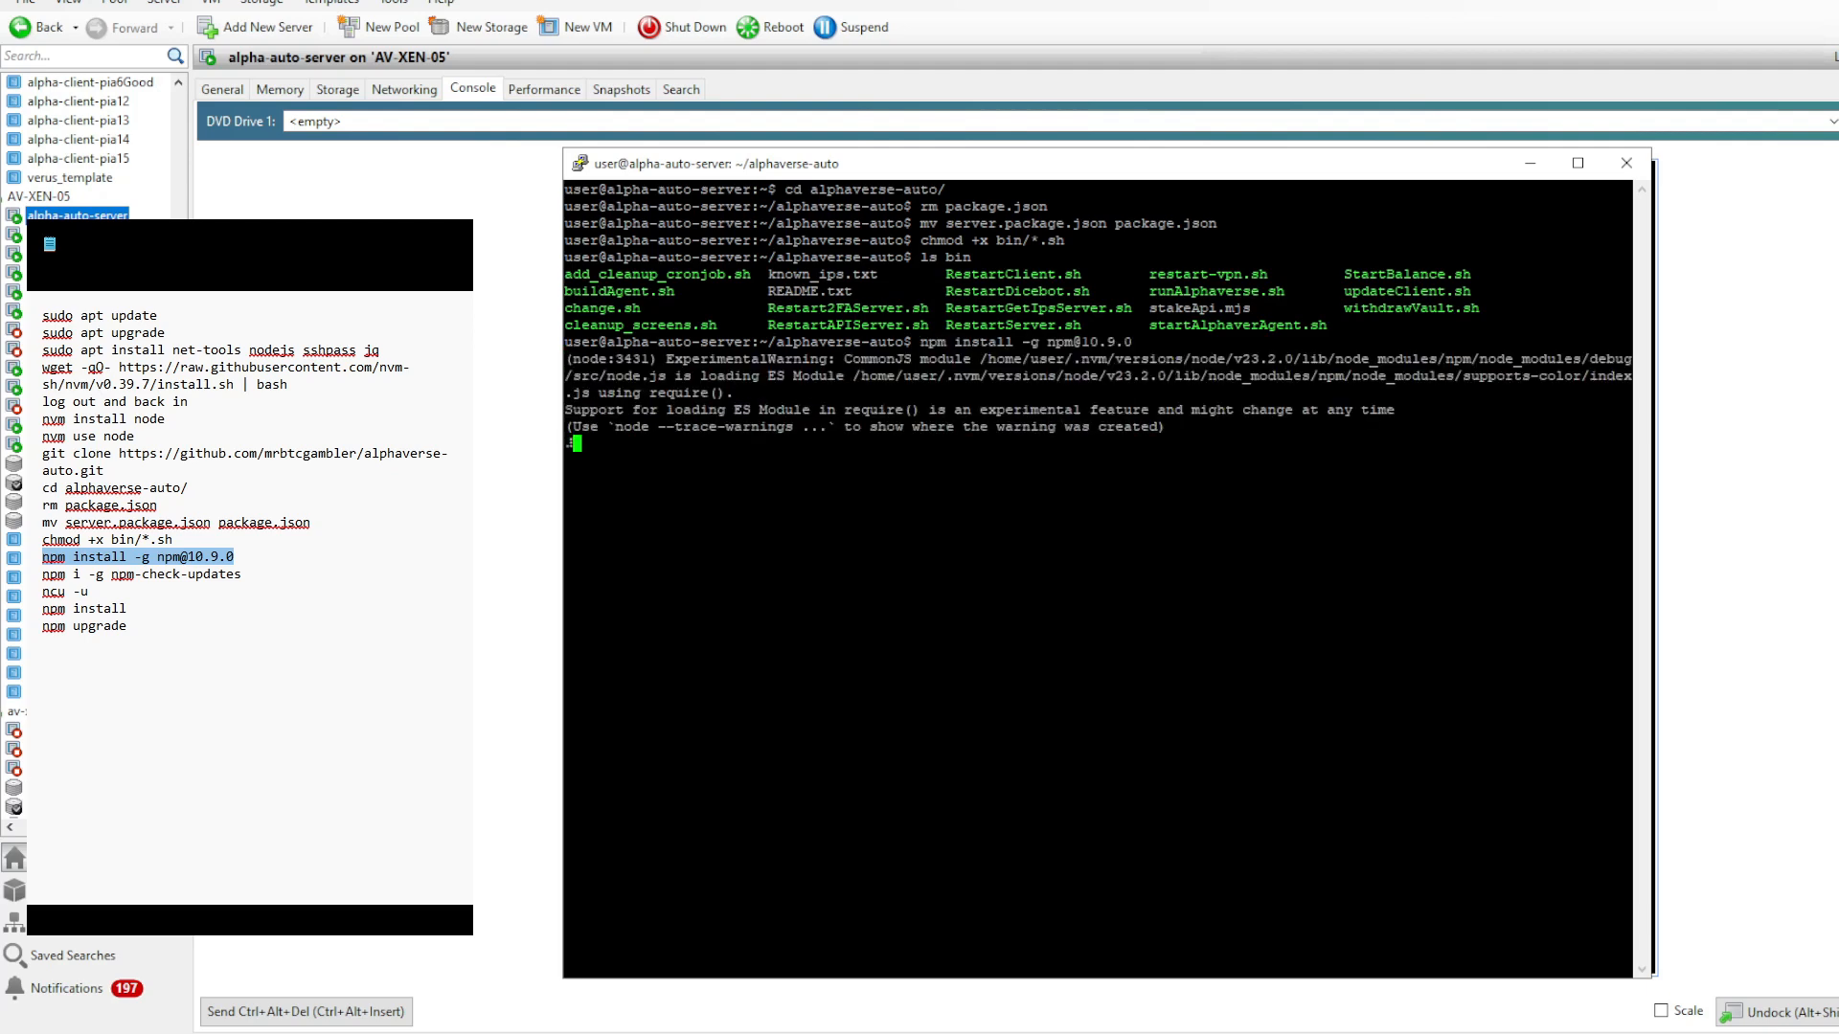
pyautogui.moveTo(241, 575); pyautogui.dragTo(40, 575)
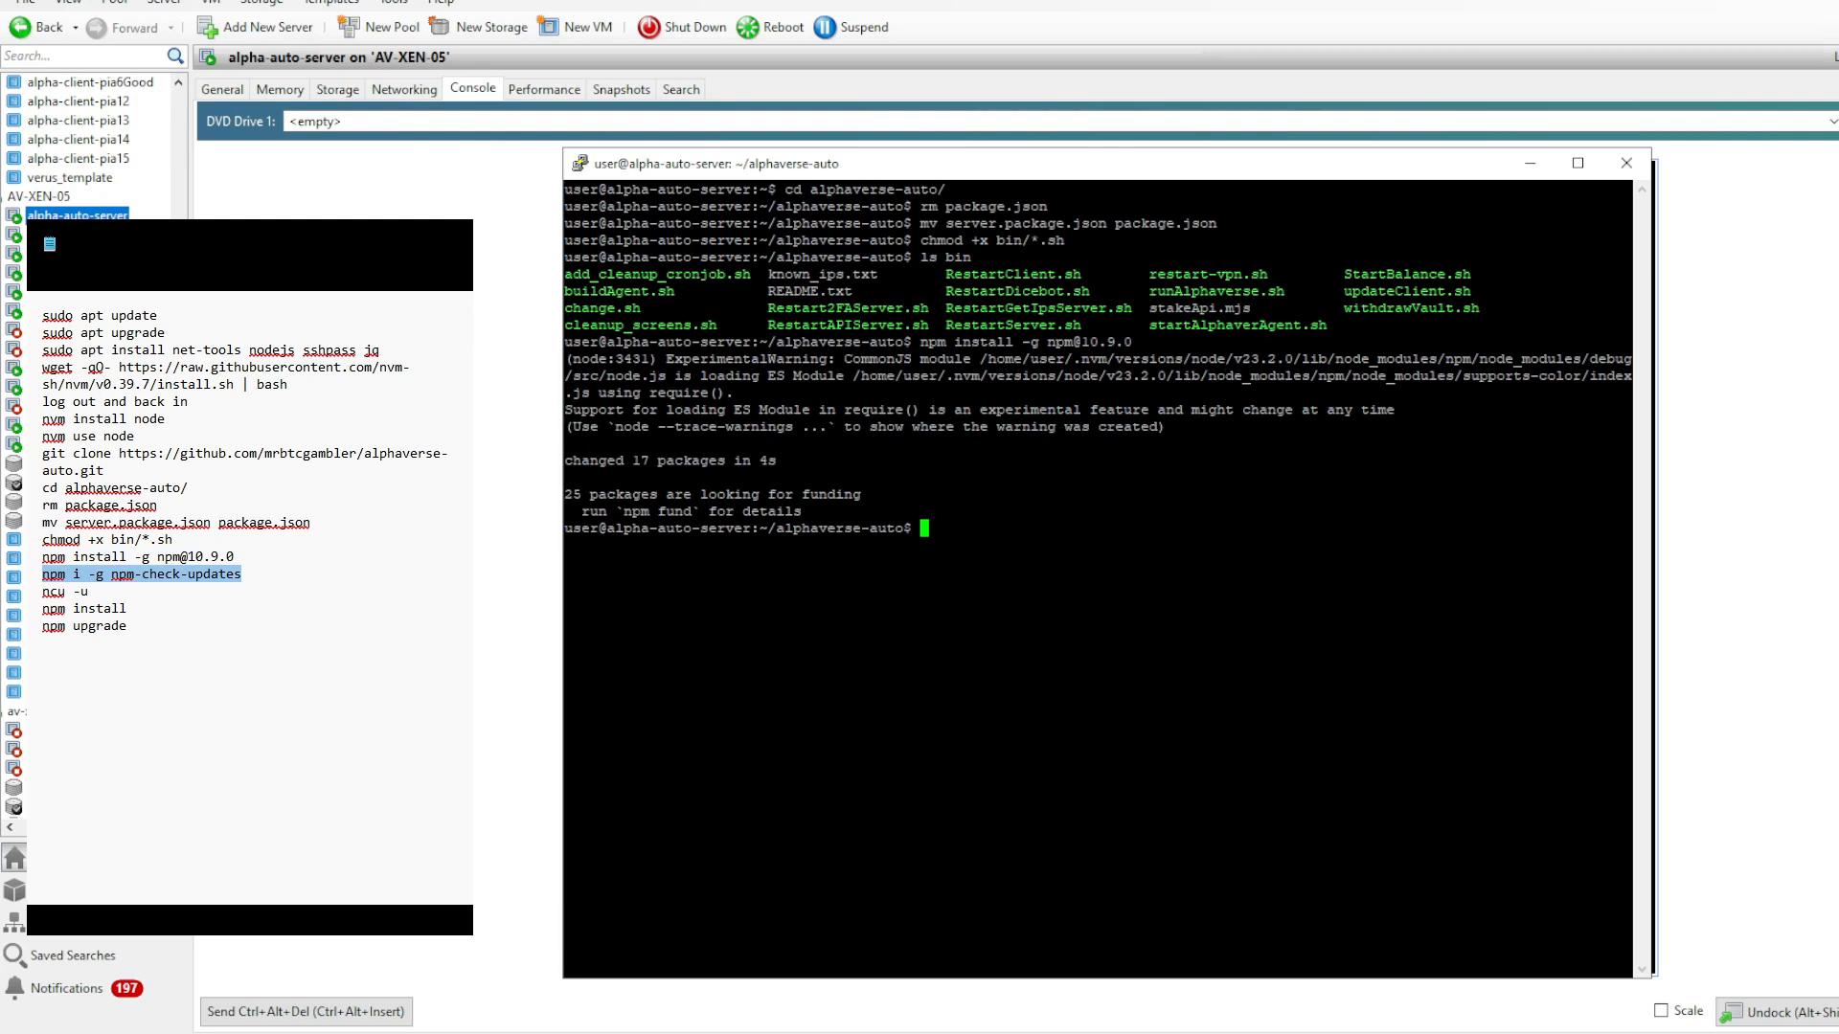
pyautogui.write('npm i -g npm-check-updates')
pyautogui.press('Return')
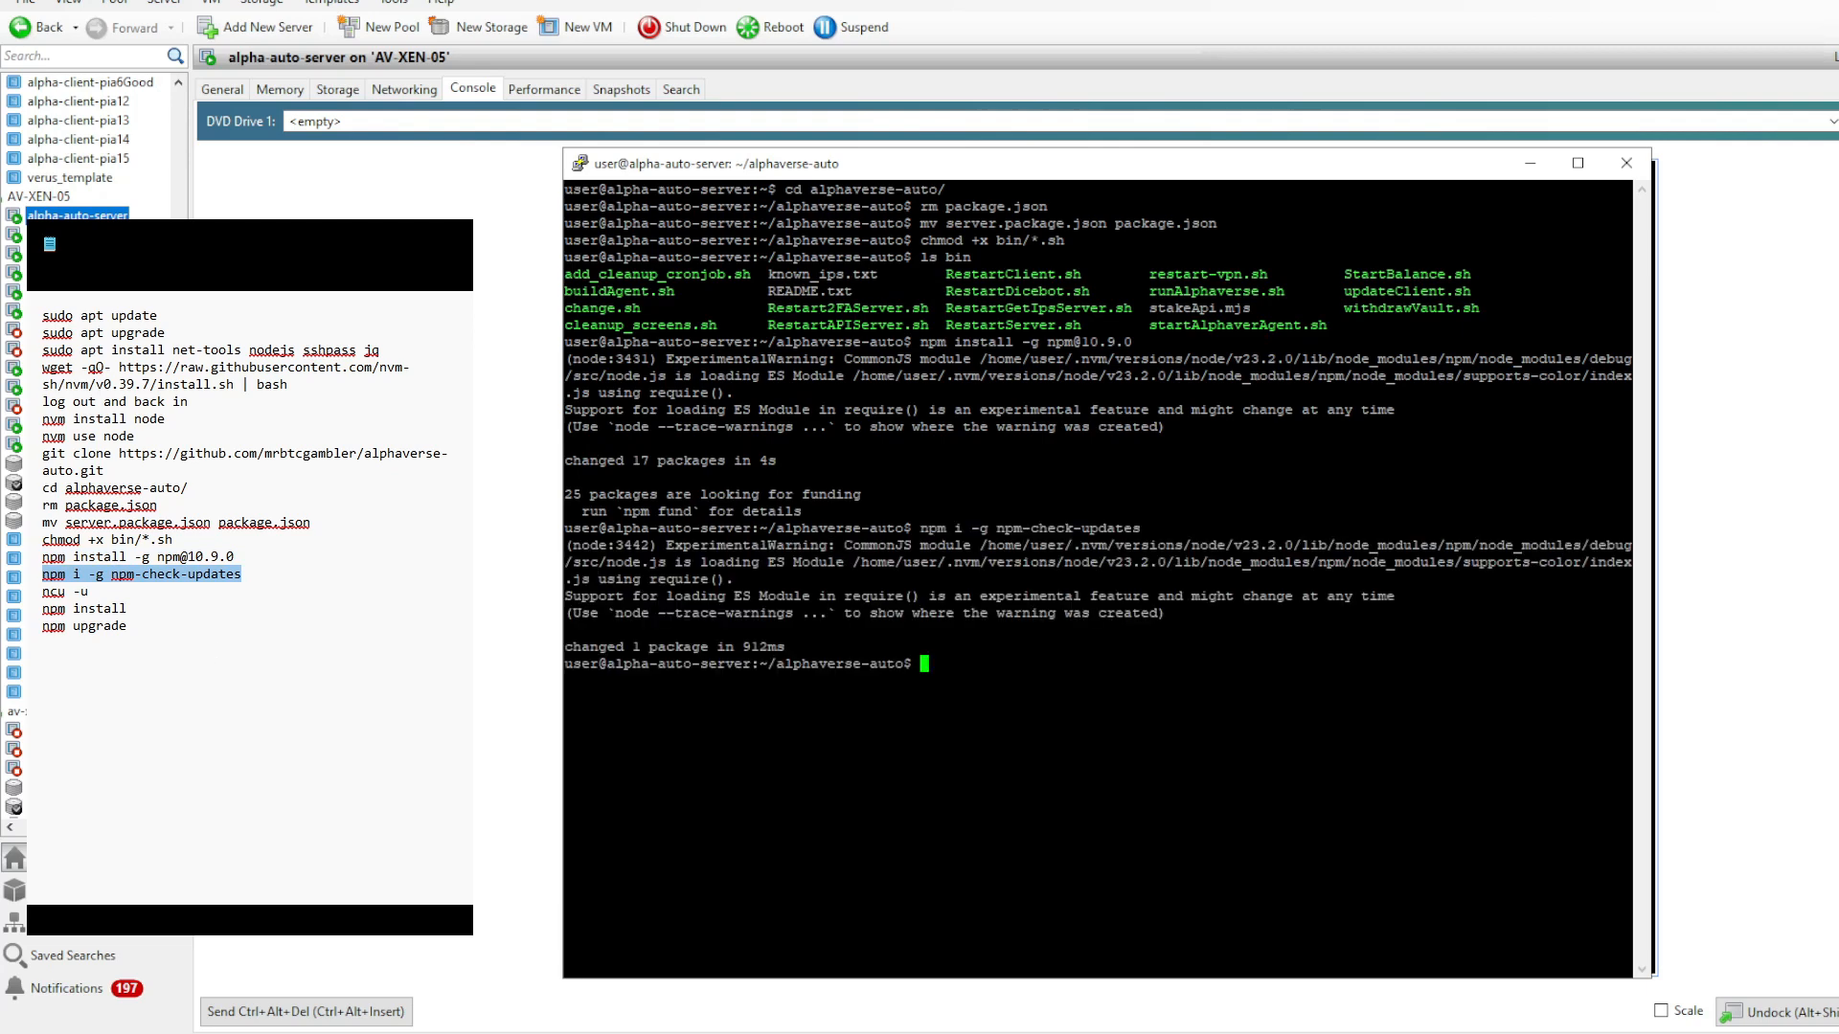
# - Update the dependency versions in the project's package.json with ncu -u
pyautogui.moveTo(100, 593); pyautogui.dragTo(33, 594)
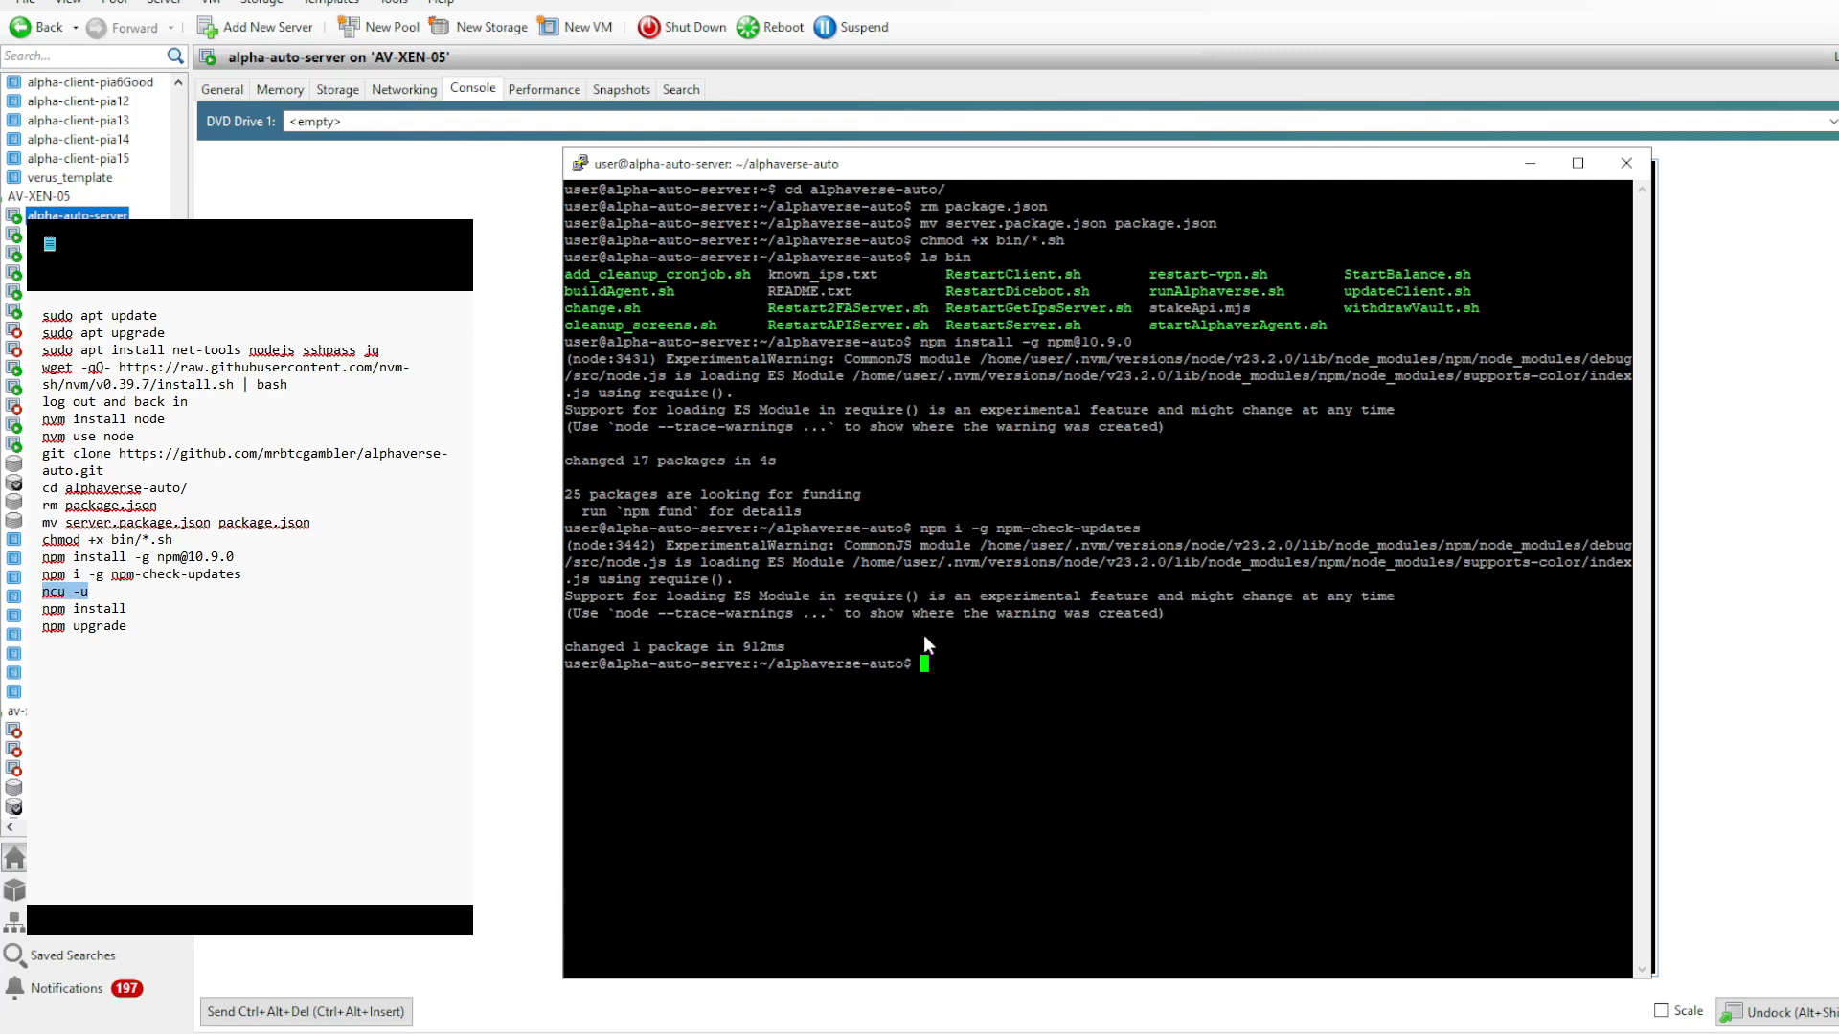
pyautogui.write('ncu -u')
pyautogui.press('Return')
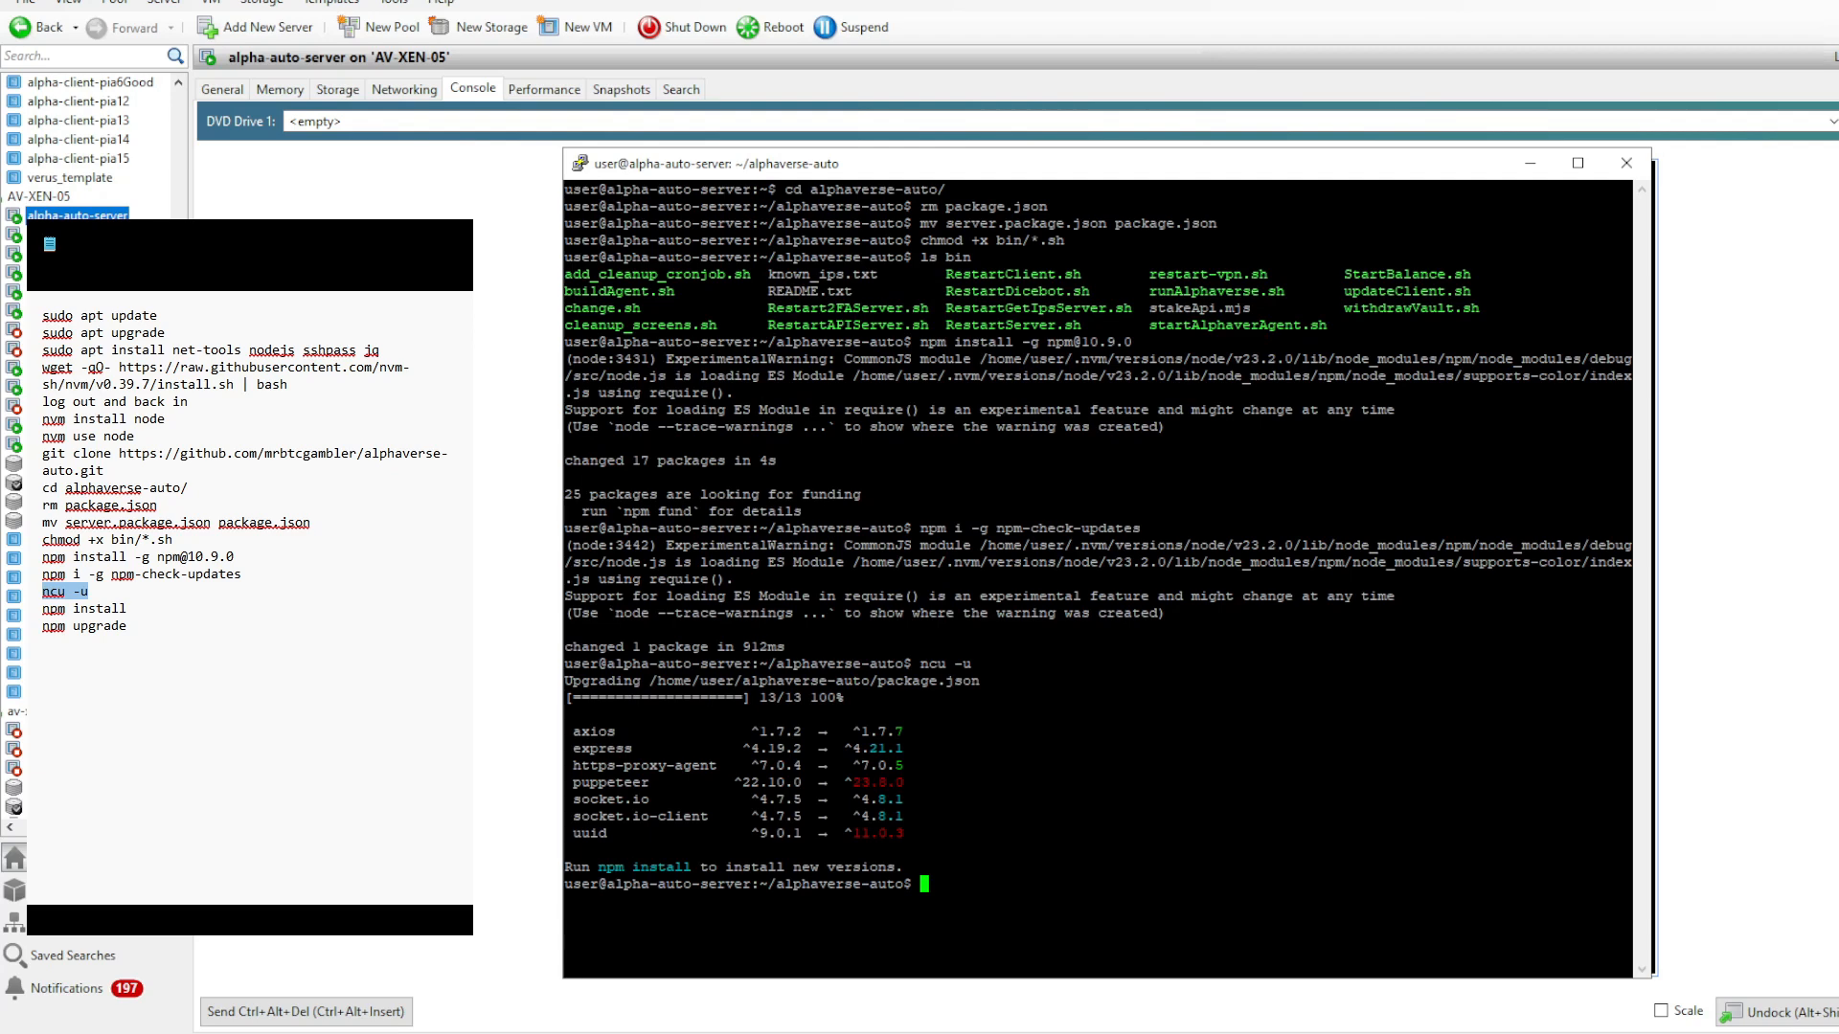
# - Install and upgrade the project's dependencies with npm install and npm upgrade
pyautogui.write('npm install')
pyautogui.press('Return')
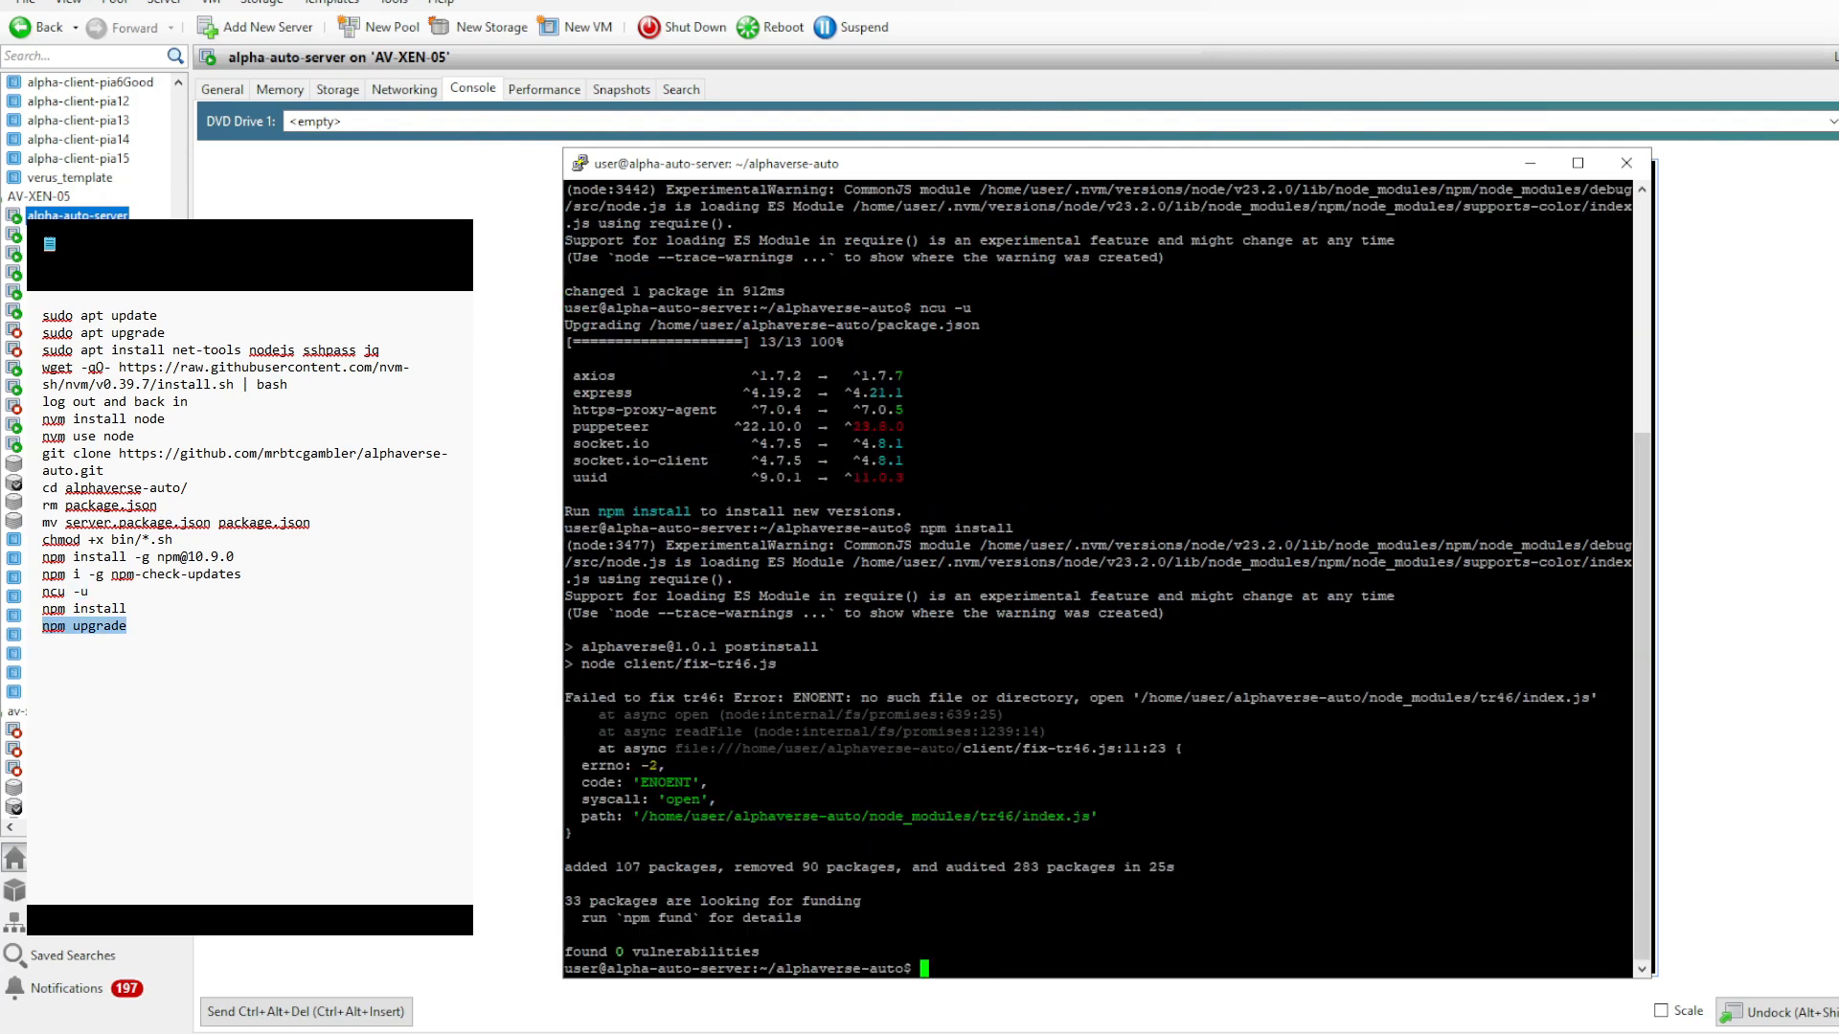
pyautogui.rightClick(1006, 940)
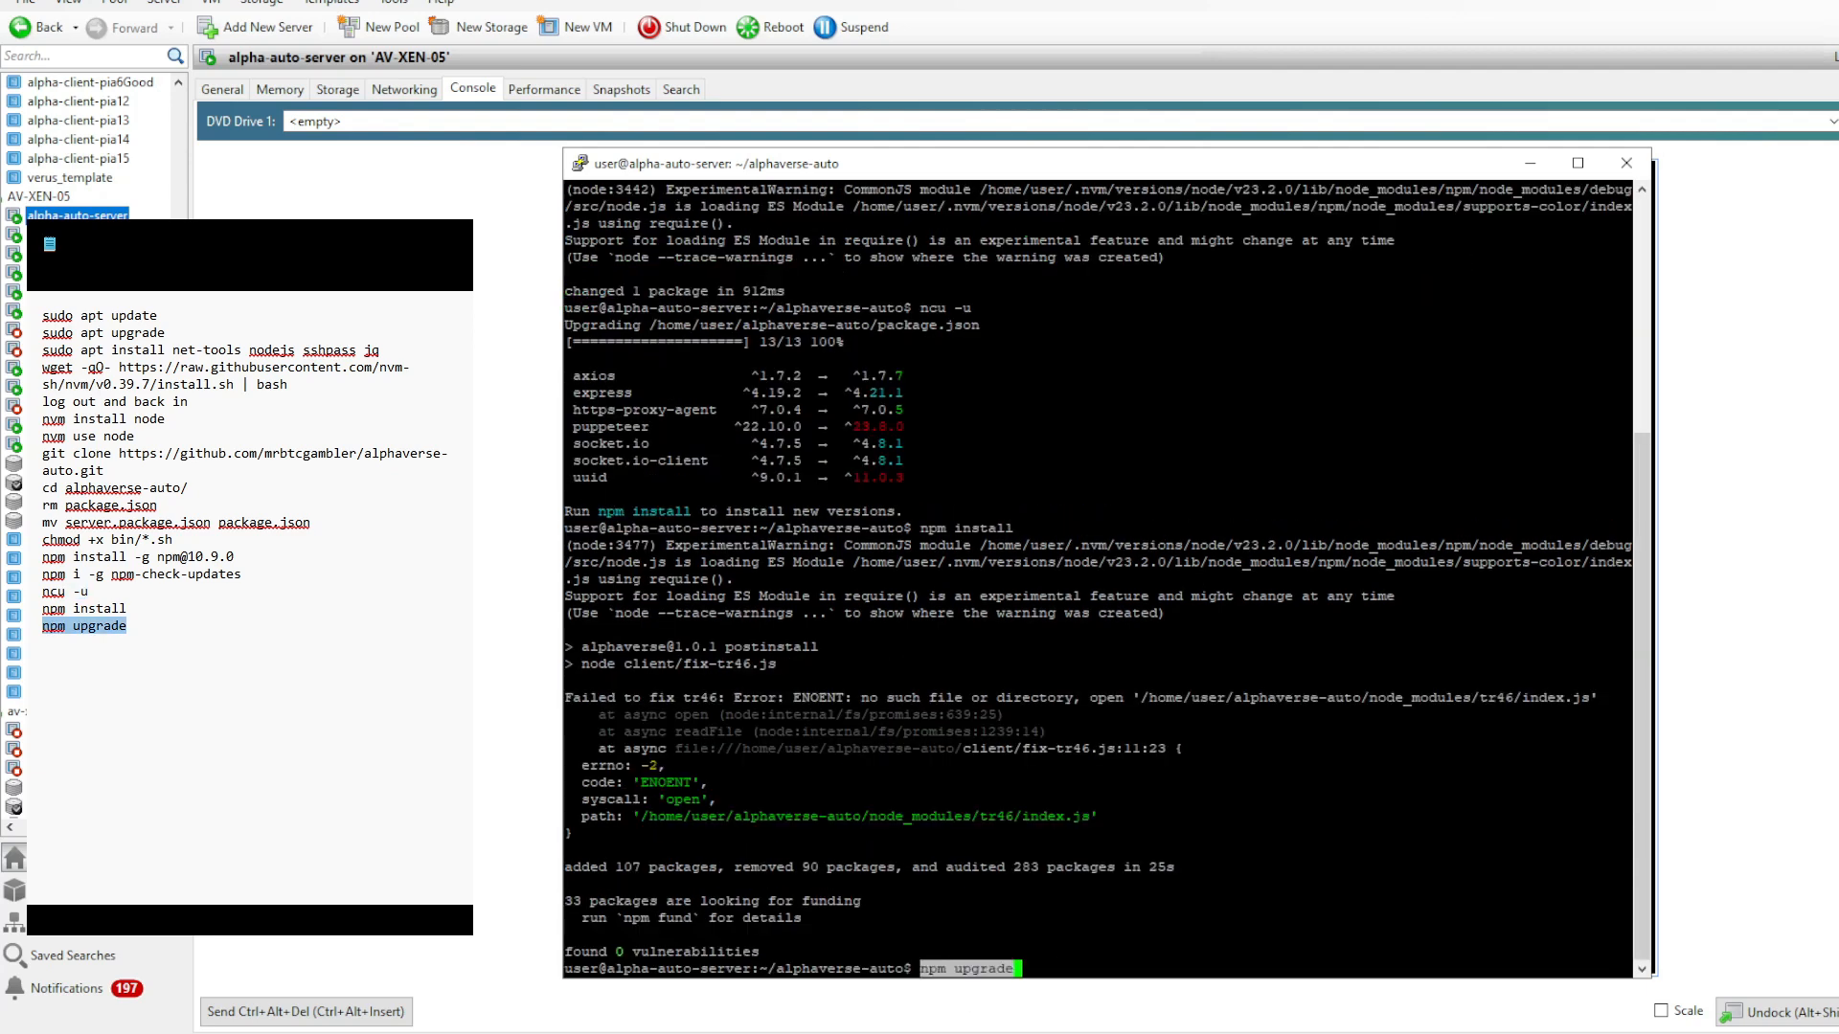
pyautogui.press('Return')
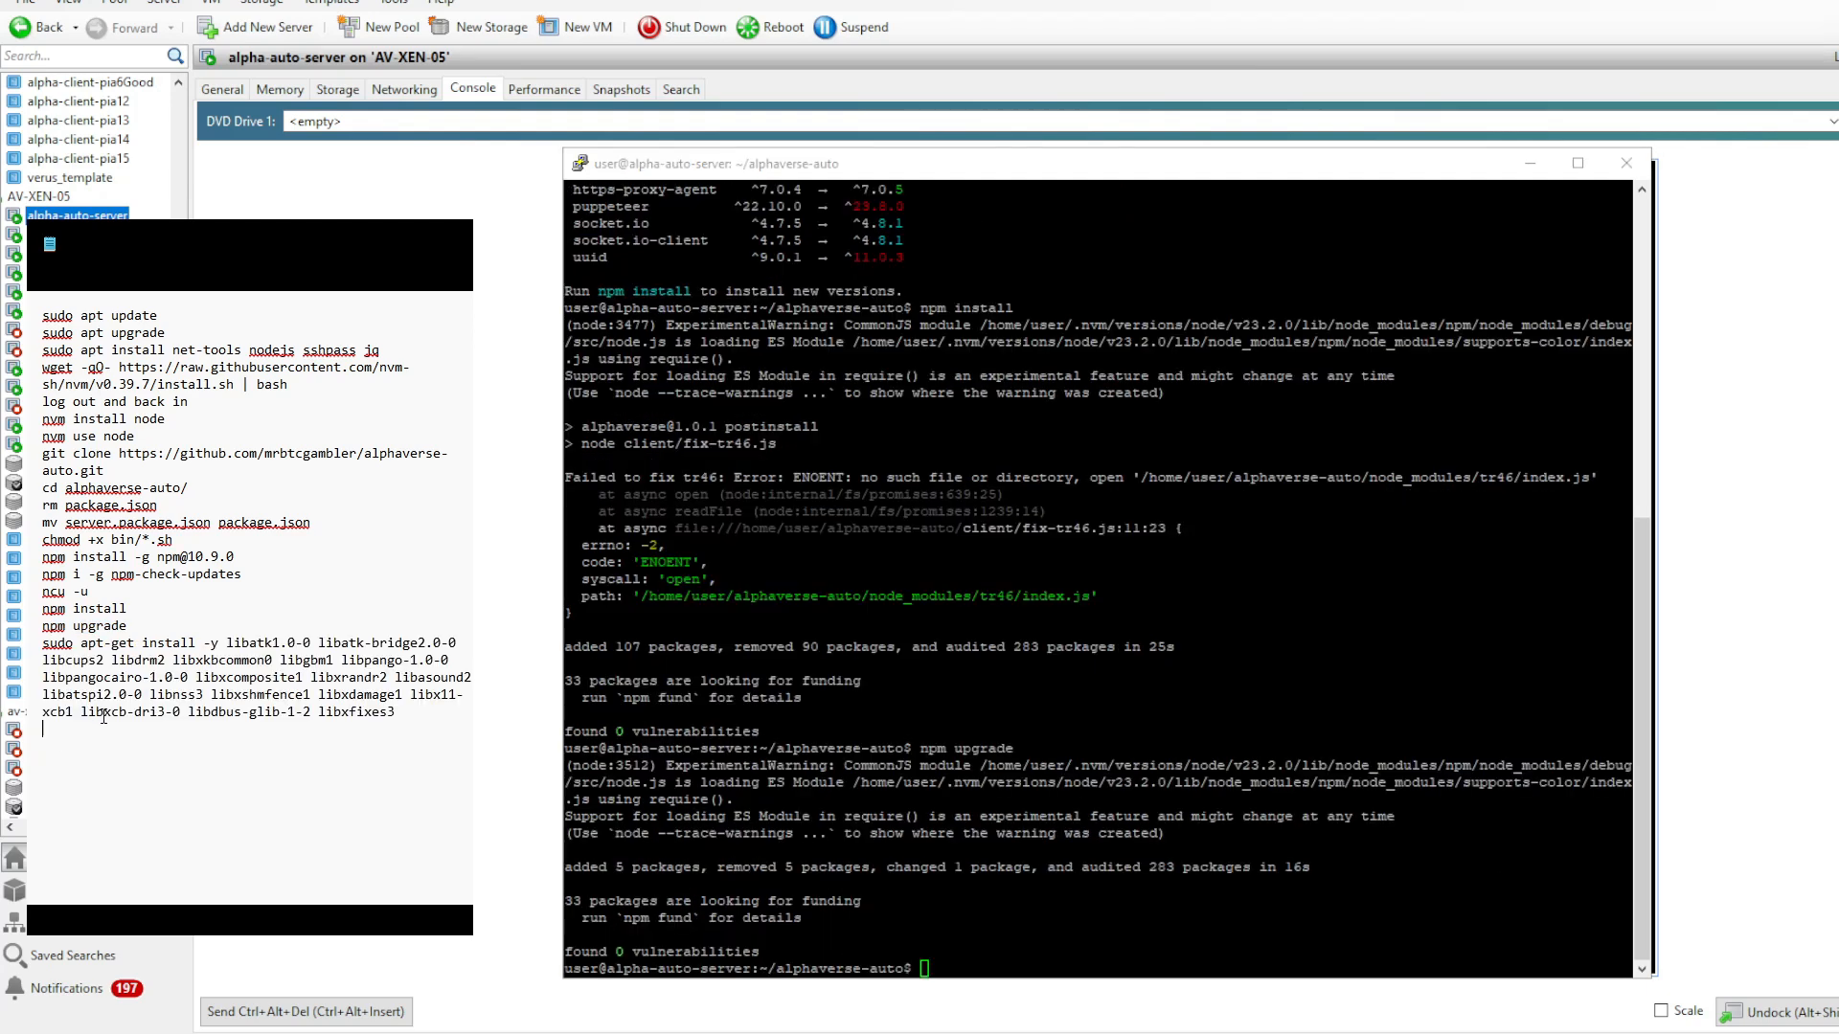
# - Try to install the noted library packages, libatk1.0-0 through libxfixes3, with sudo apt-get install -y, entering the sudo password
pyautogui.moveTo(401, 717); pyautogui.dragTo(40, 645)
pyautogui.hotkey('ctrl', 'c')
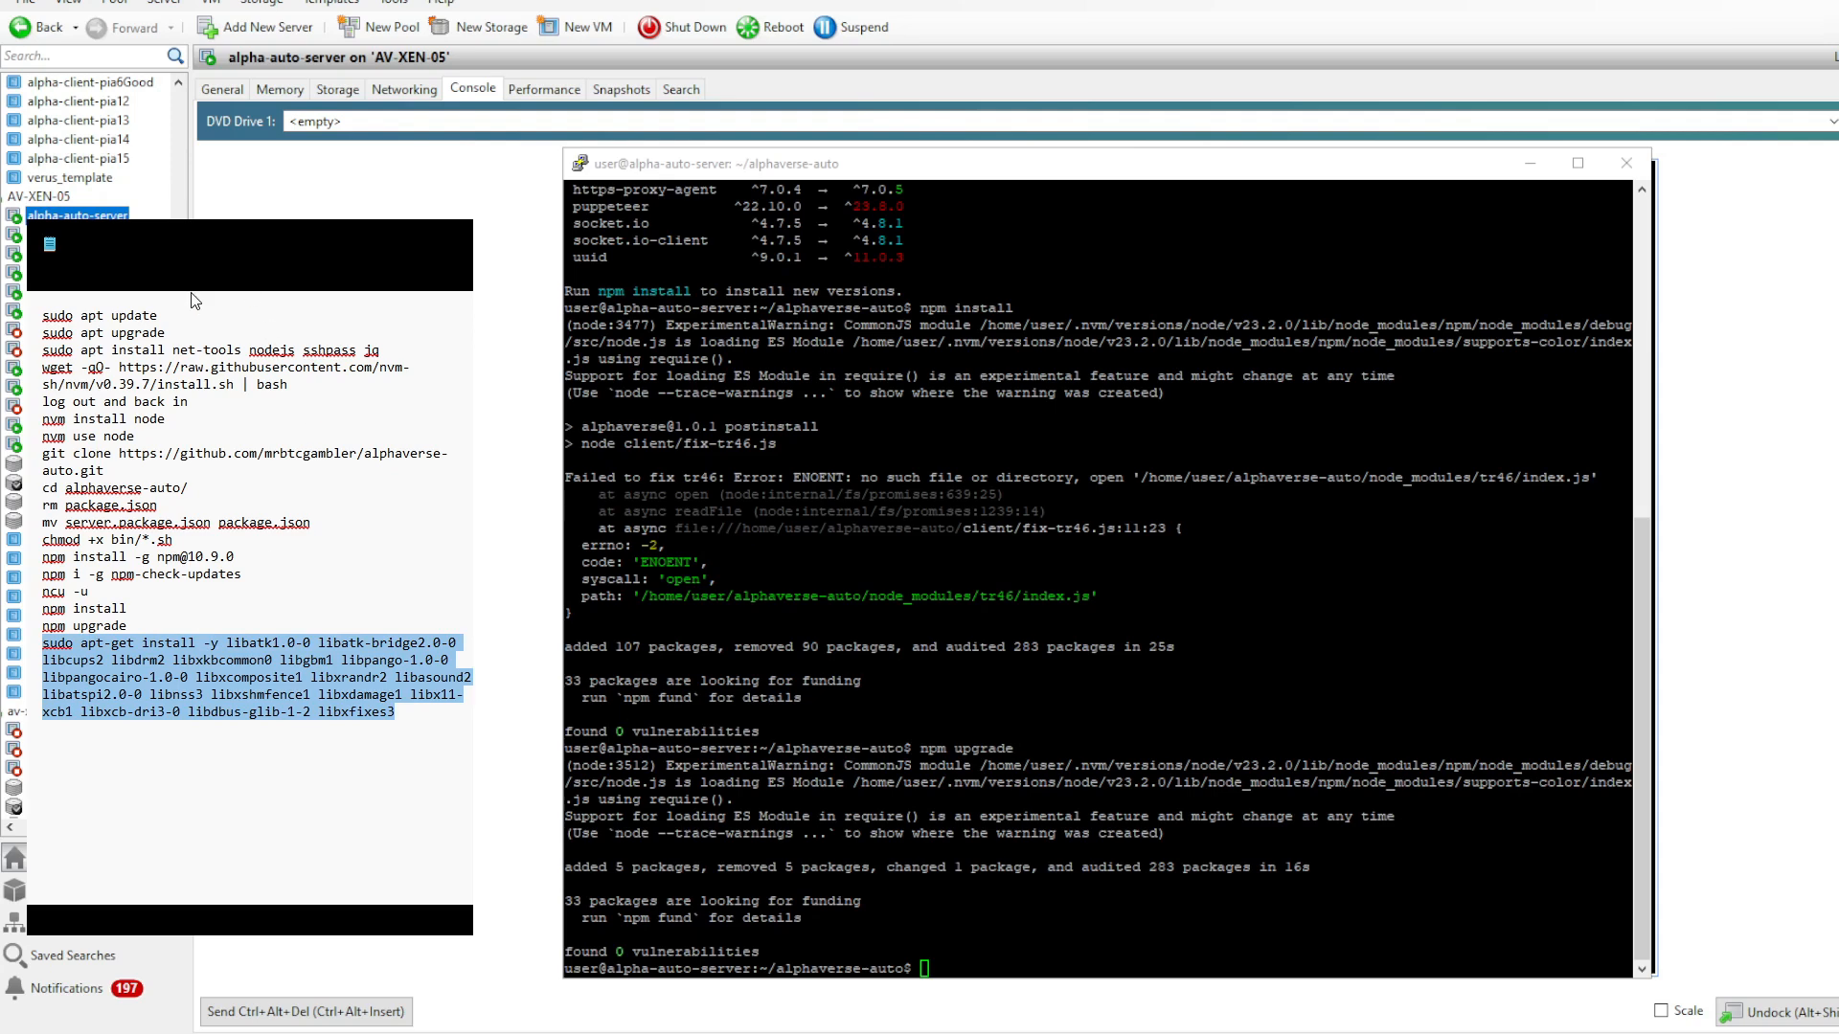
pyautogui.rightClick(814, 479)
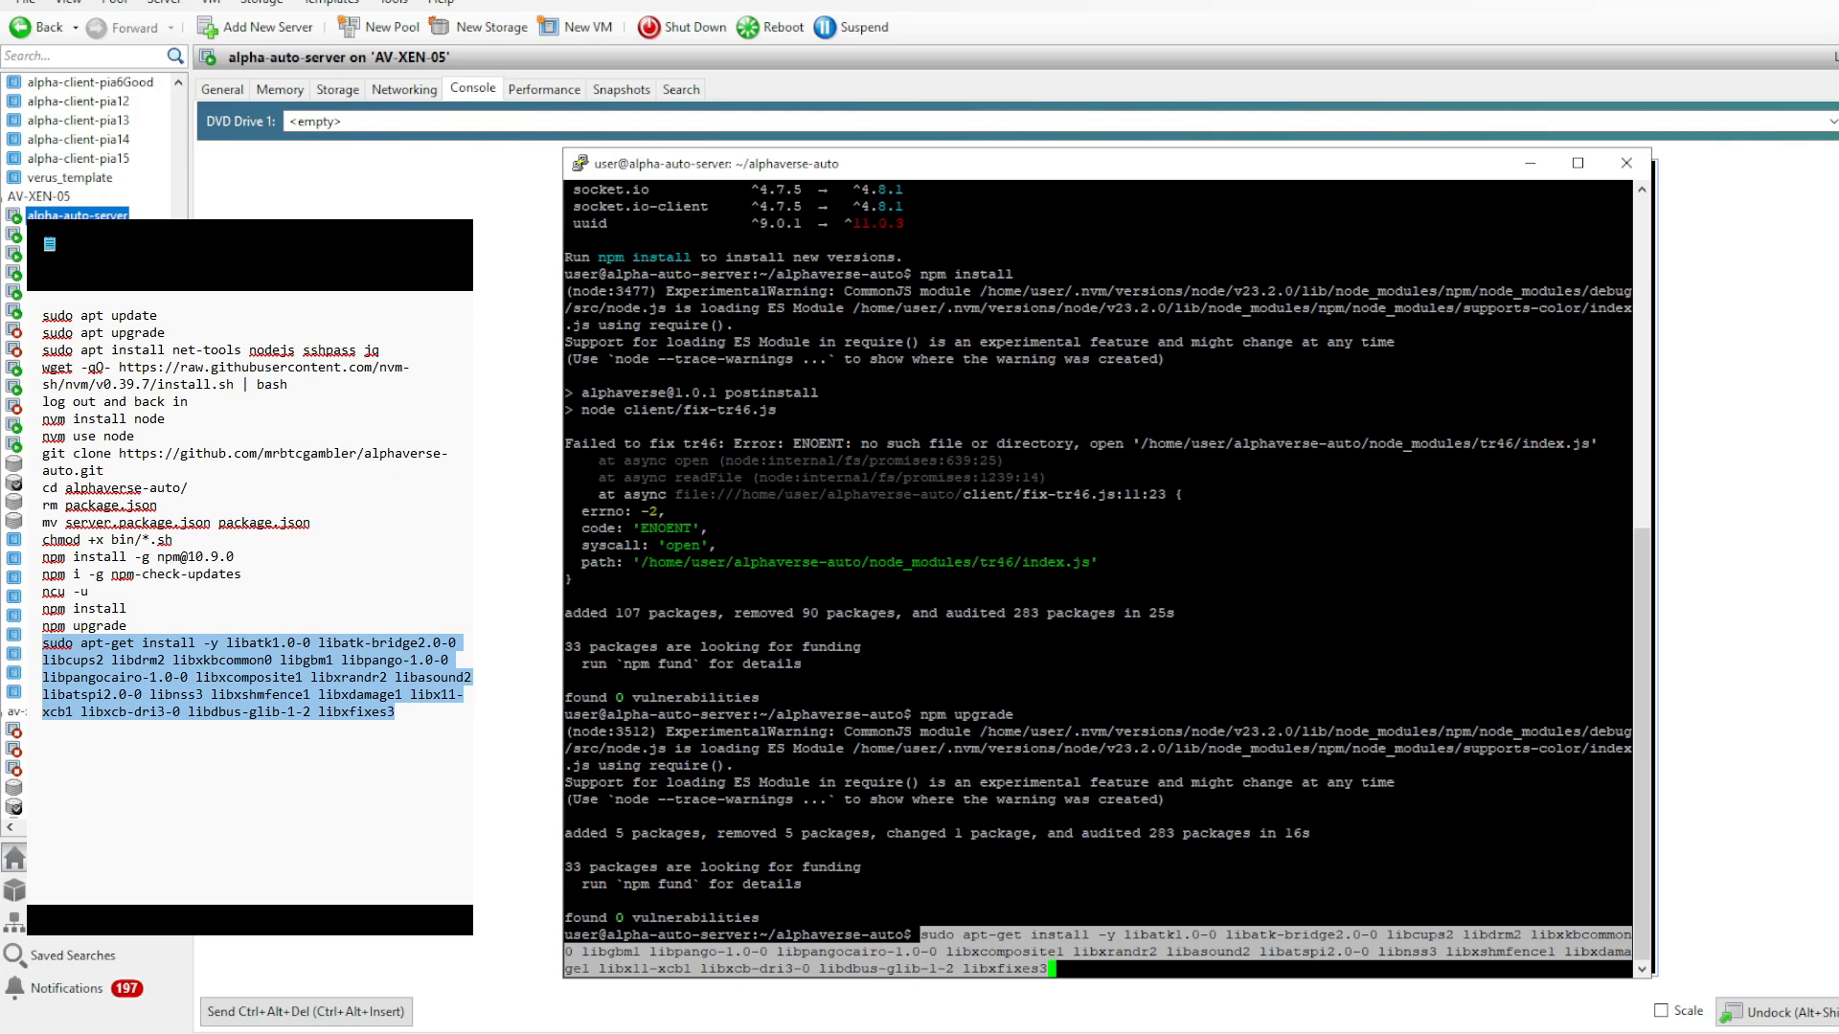
pyautogui.press('Return')
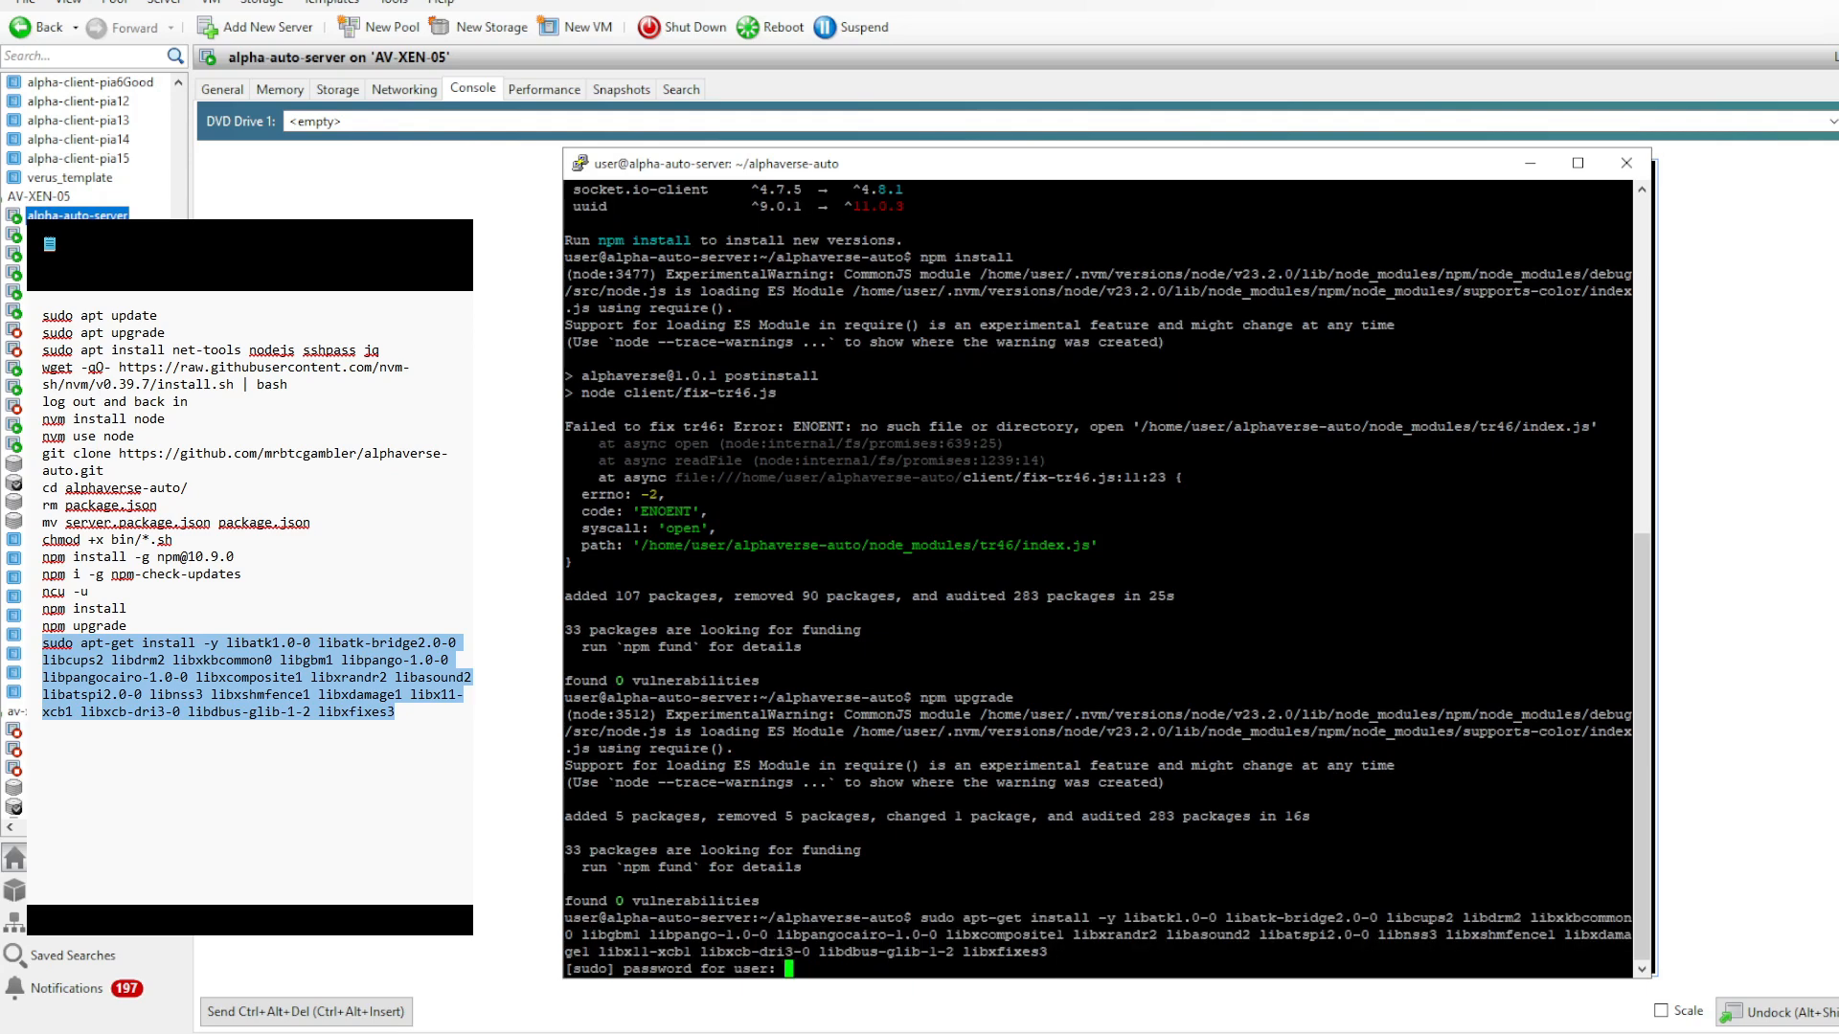
pyautogui.press('Return')
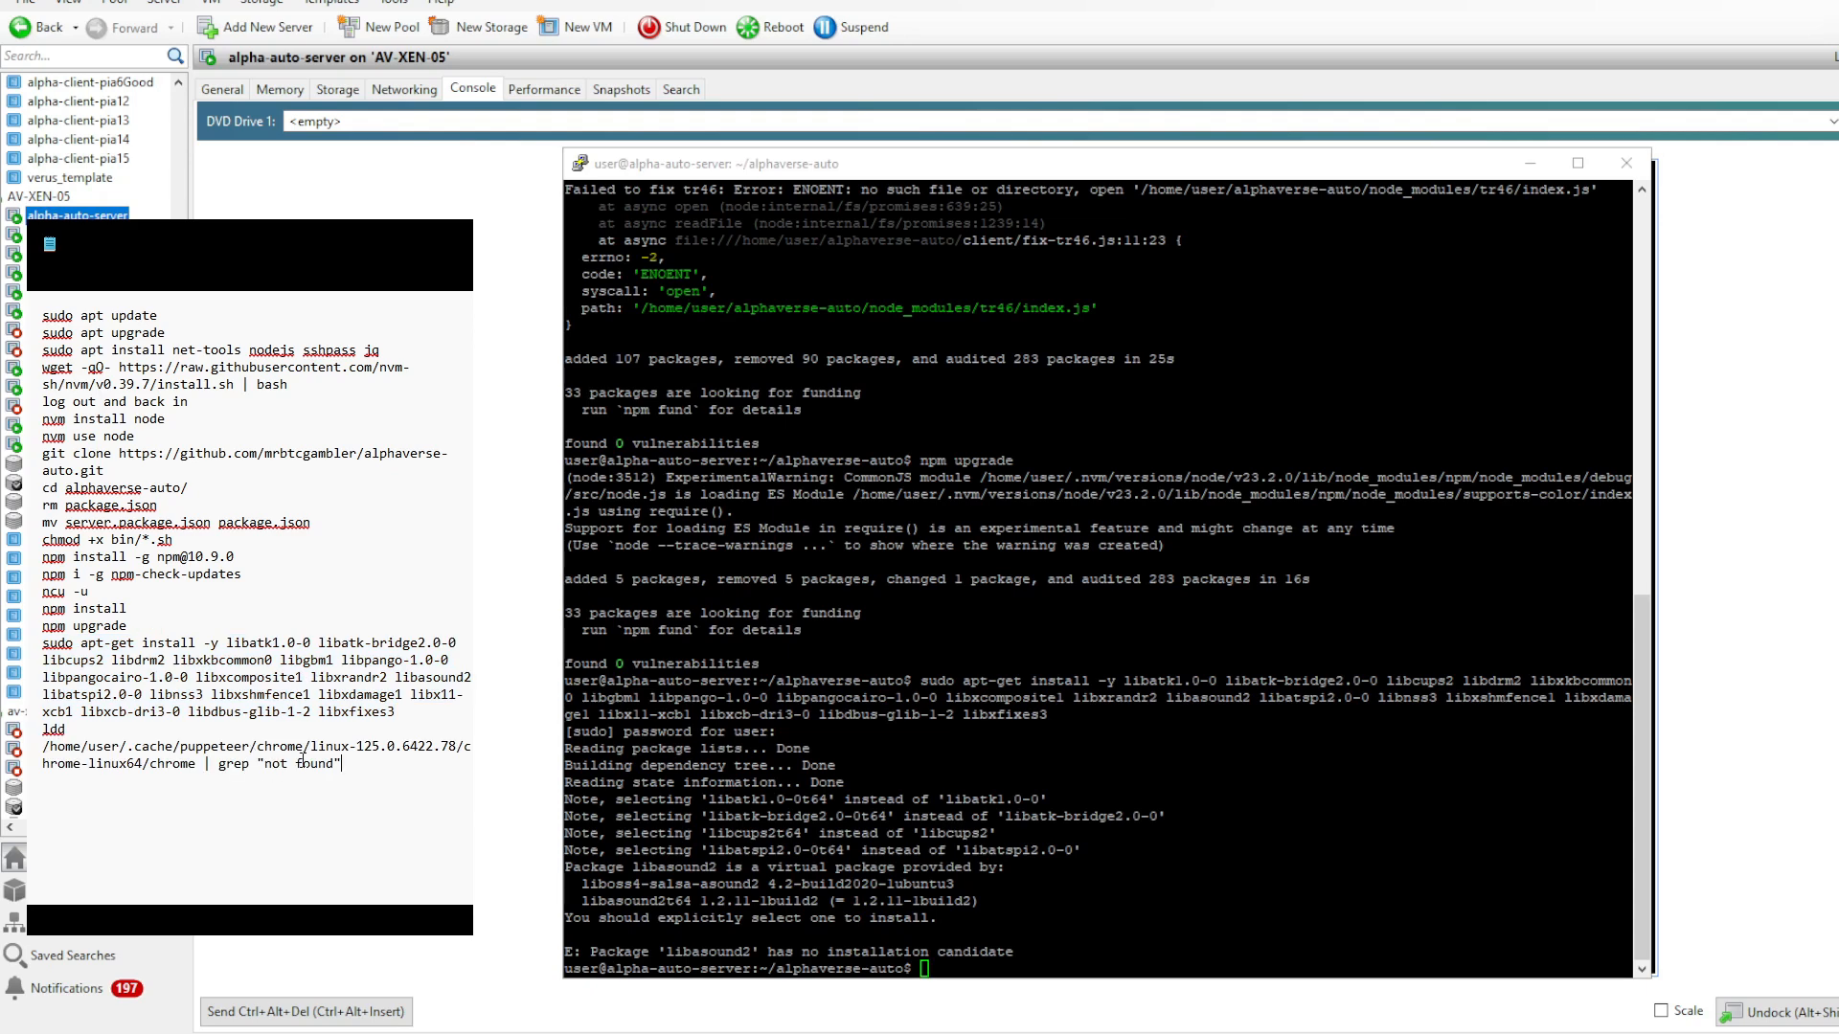
# - Check Puppeteer's Chrome for missing libraries with ldd /home/user/.cache/puppeteer/chrome/linux-125.0.6422.78/chrome-linux64/chrome | grep "not found"
pyautogui.moveTo(341, 764); pyautogui.dragTo(42, 728)
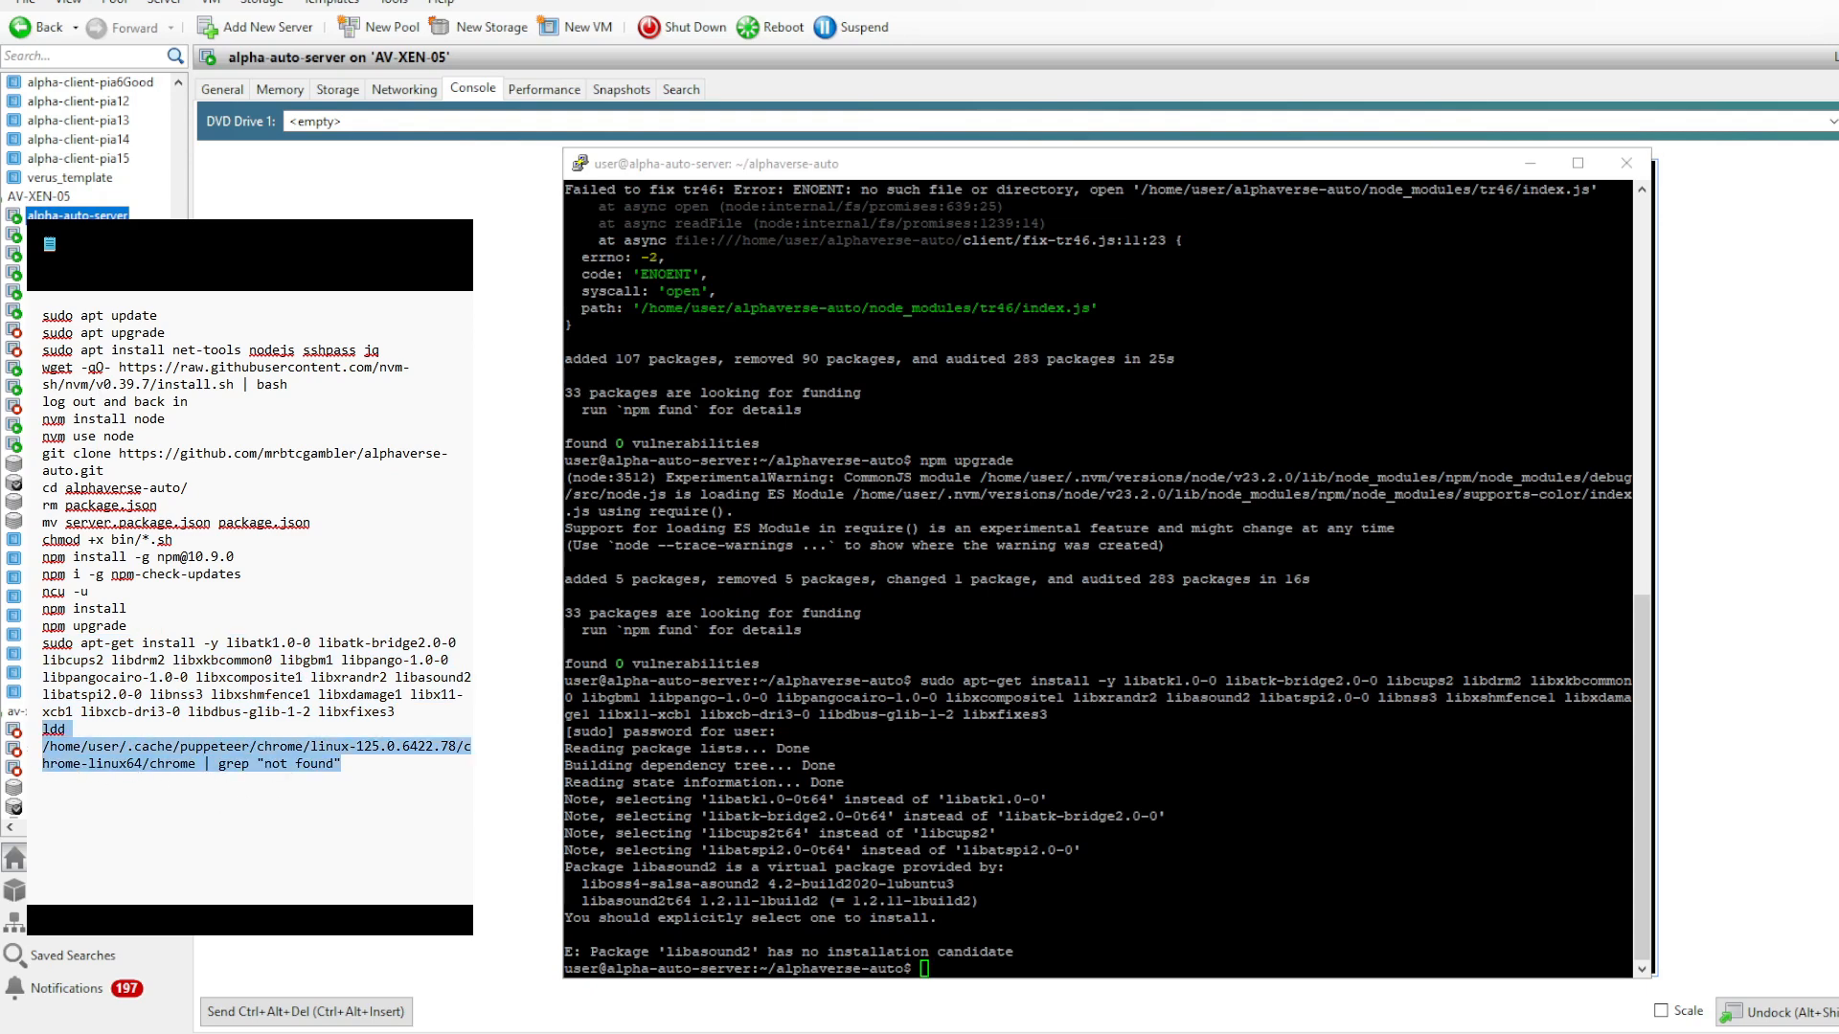
pyautogui.rightClick(1098, 766)
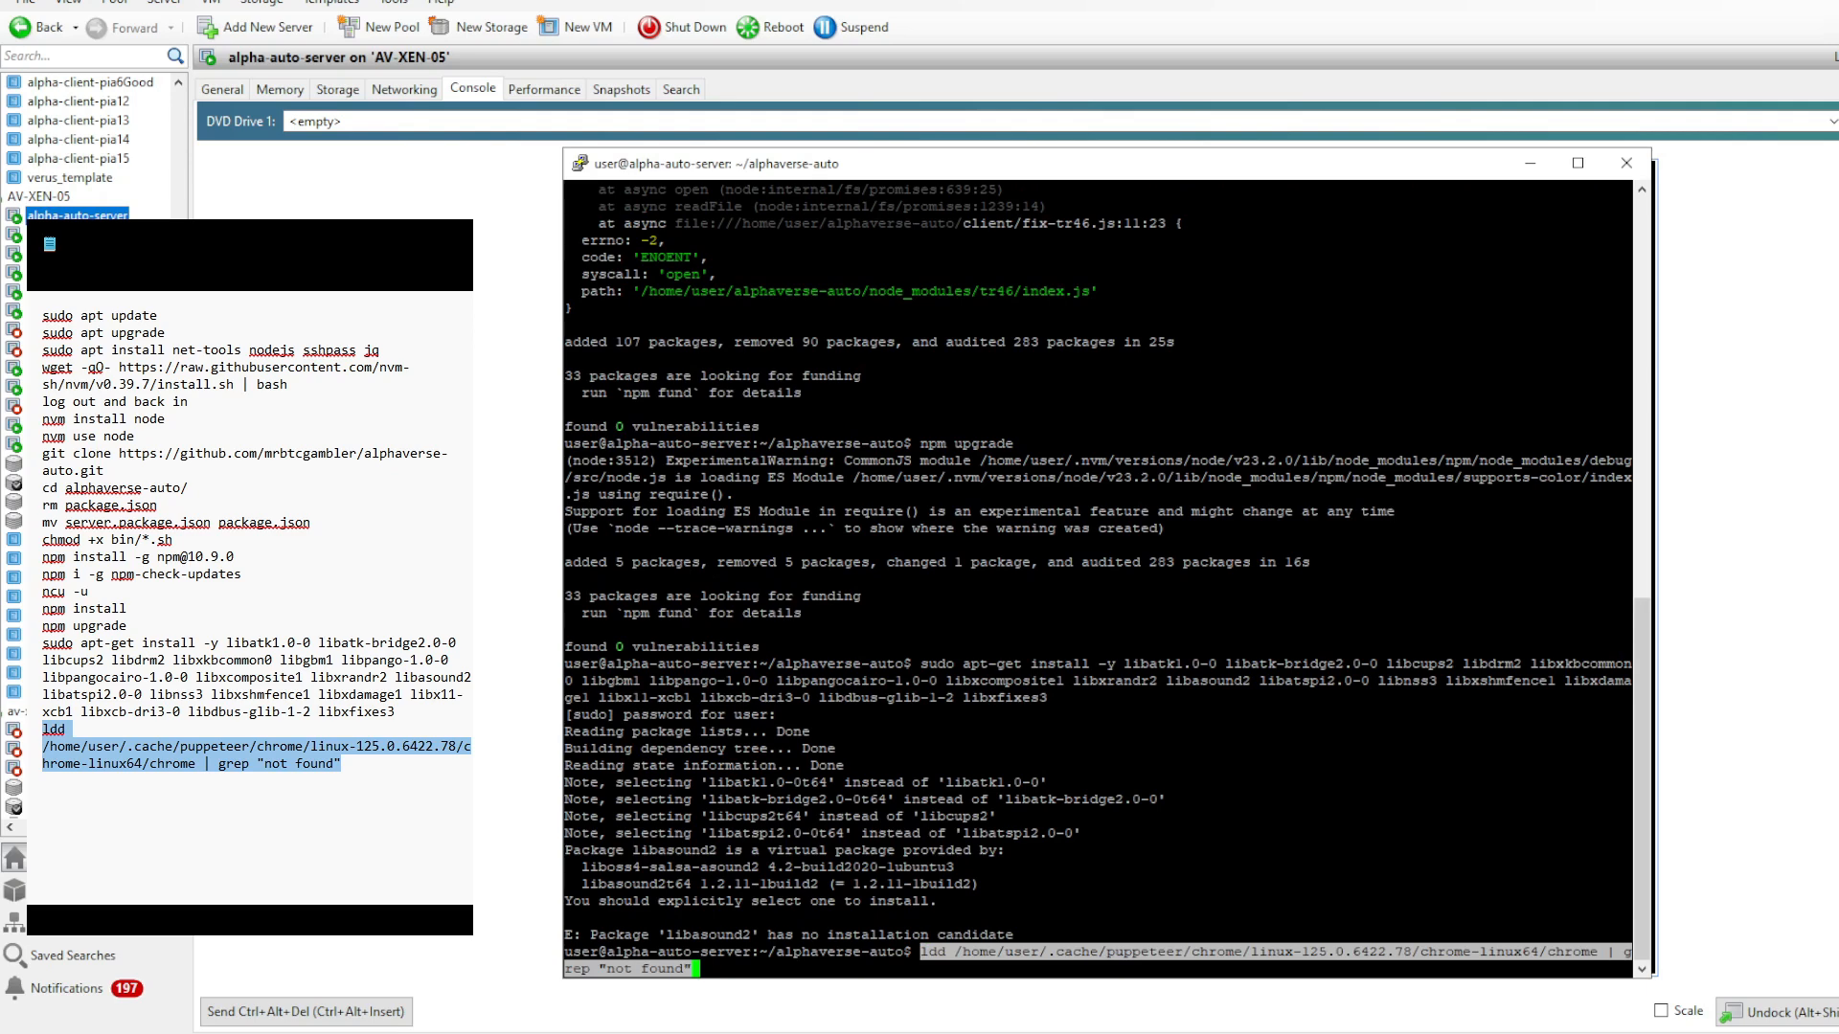
pyautogui.press('Return')
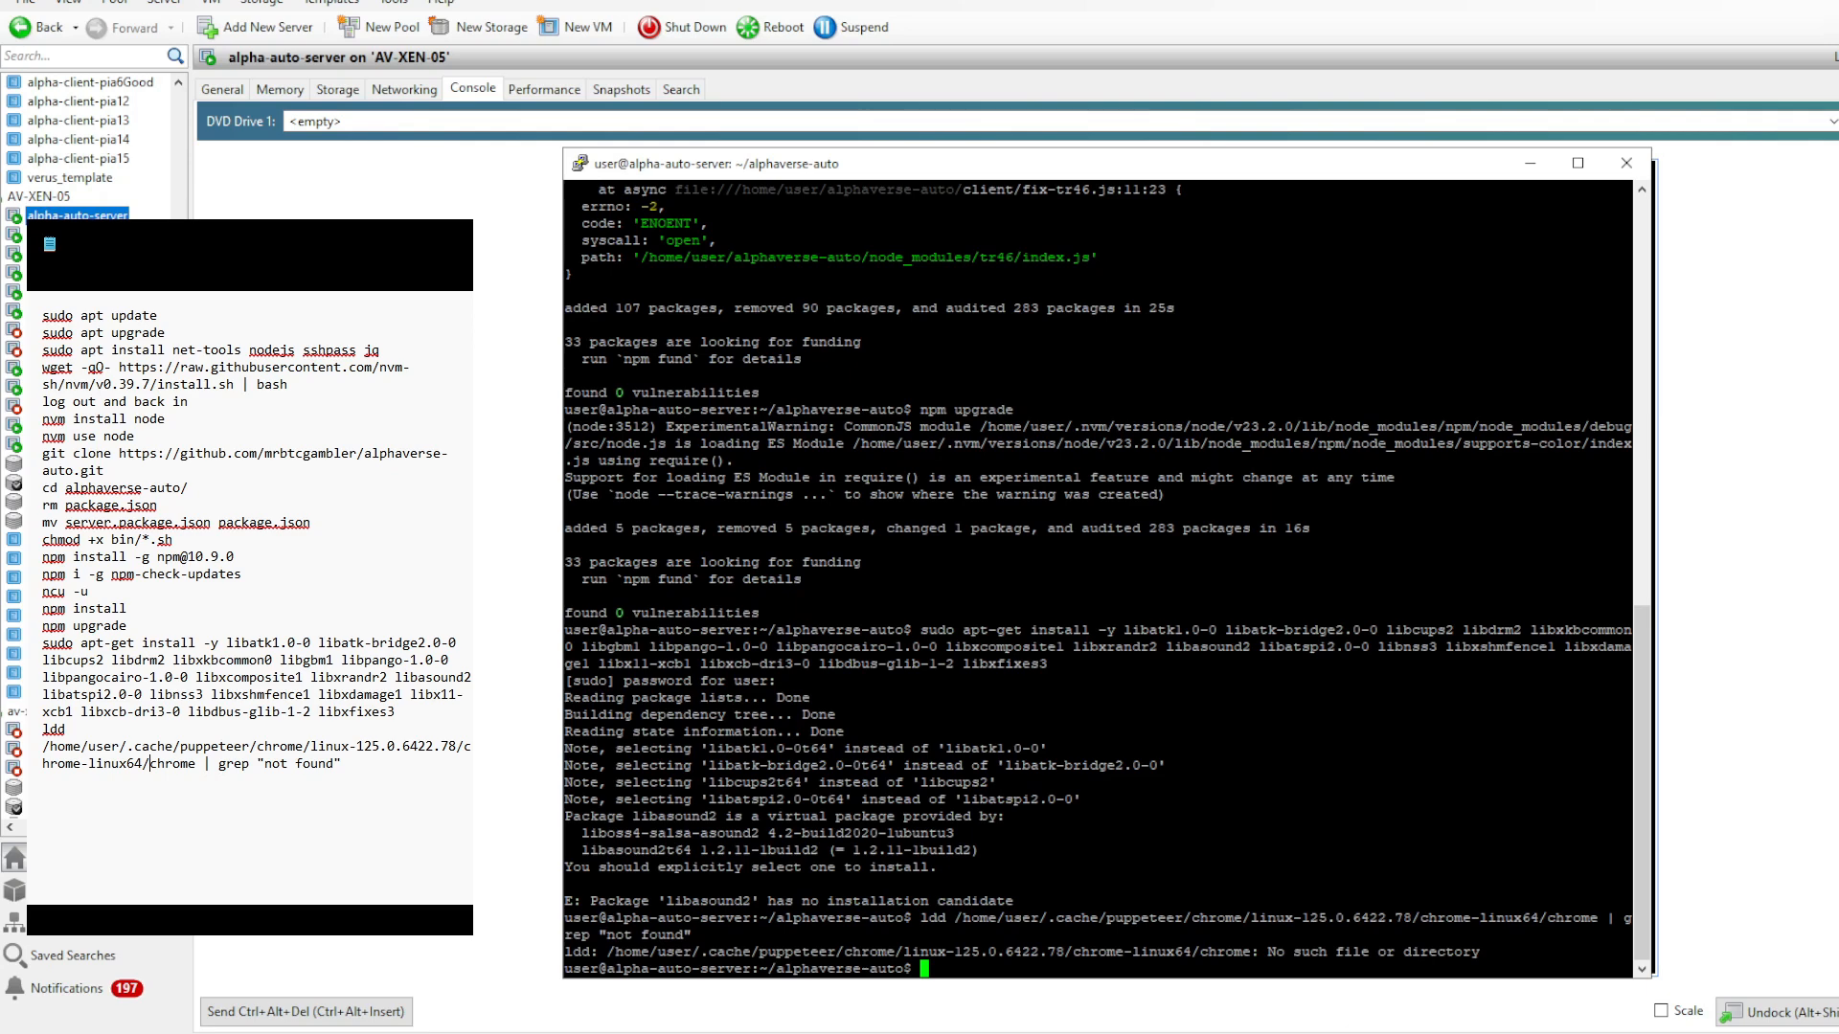
# - Switch to Chrome and cut the passwordsgenerator.net address to the clipboard
pyautogui.hotkey('alt', 'Tab')
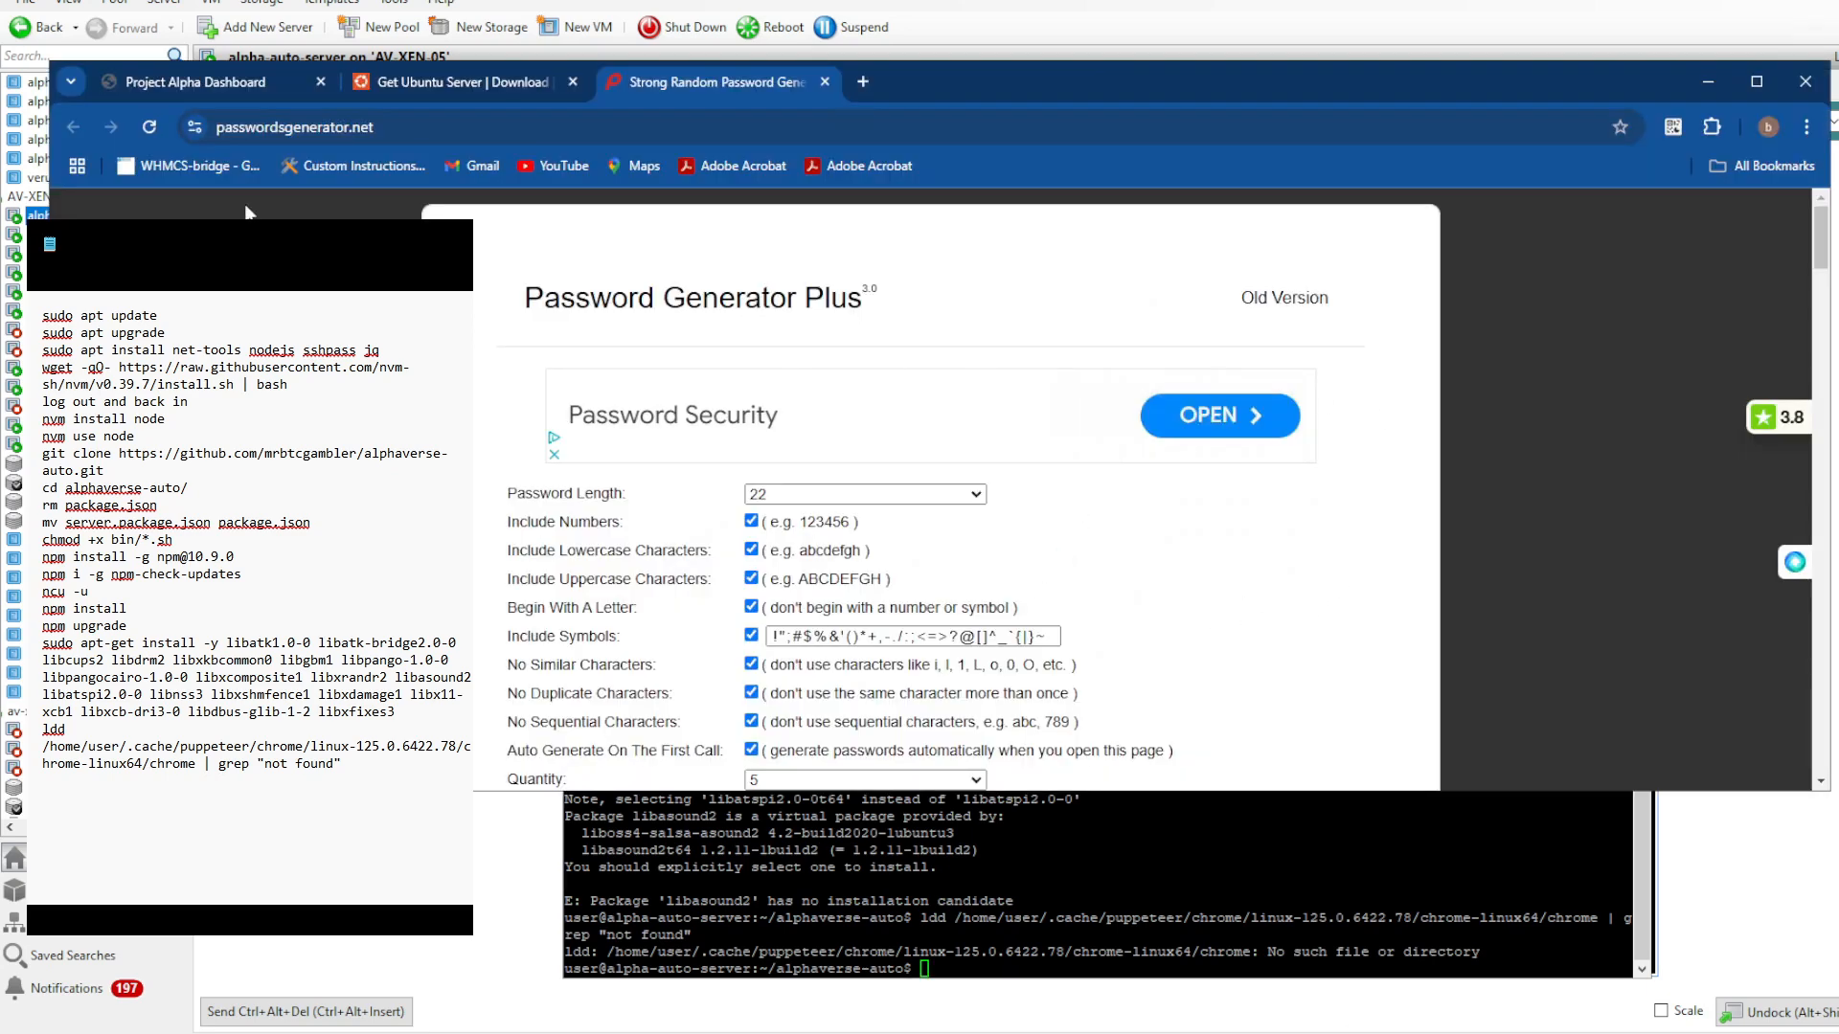
pyautogui.click(322, 127)
pyautogui.rightClick(322, 124)
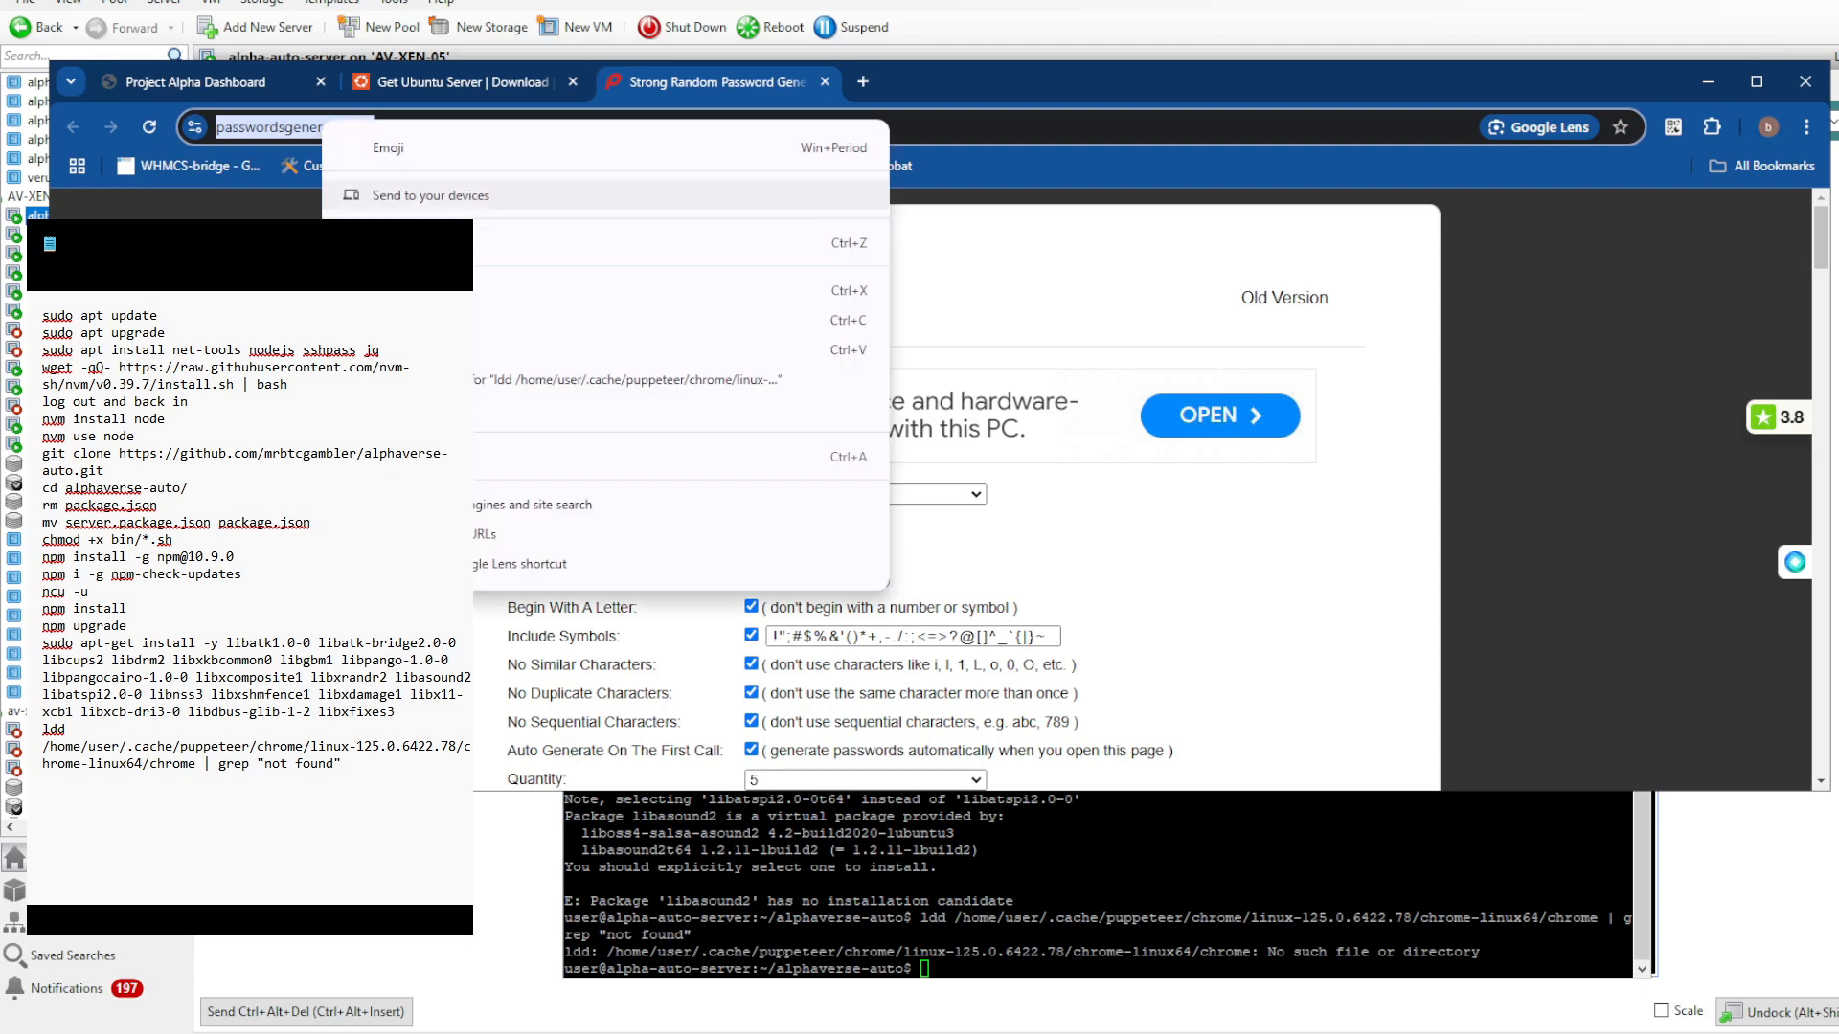
pyautogui.click(383, 293)
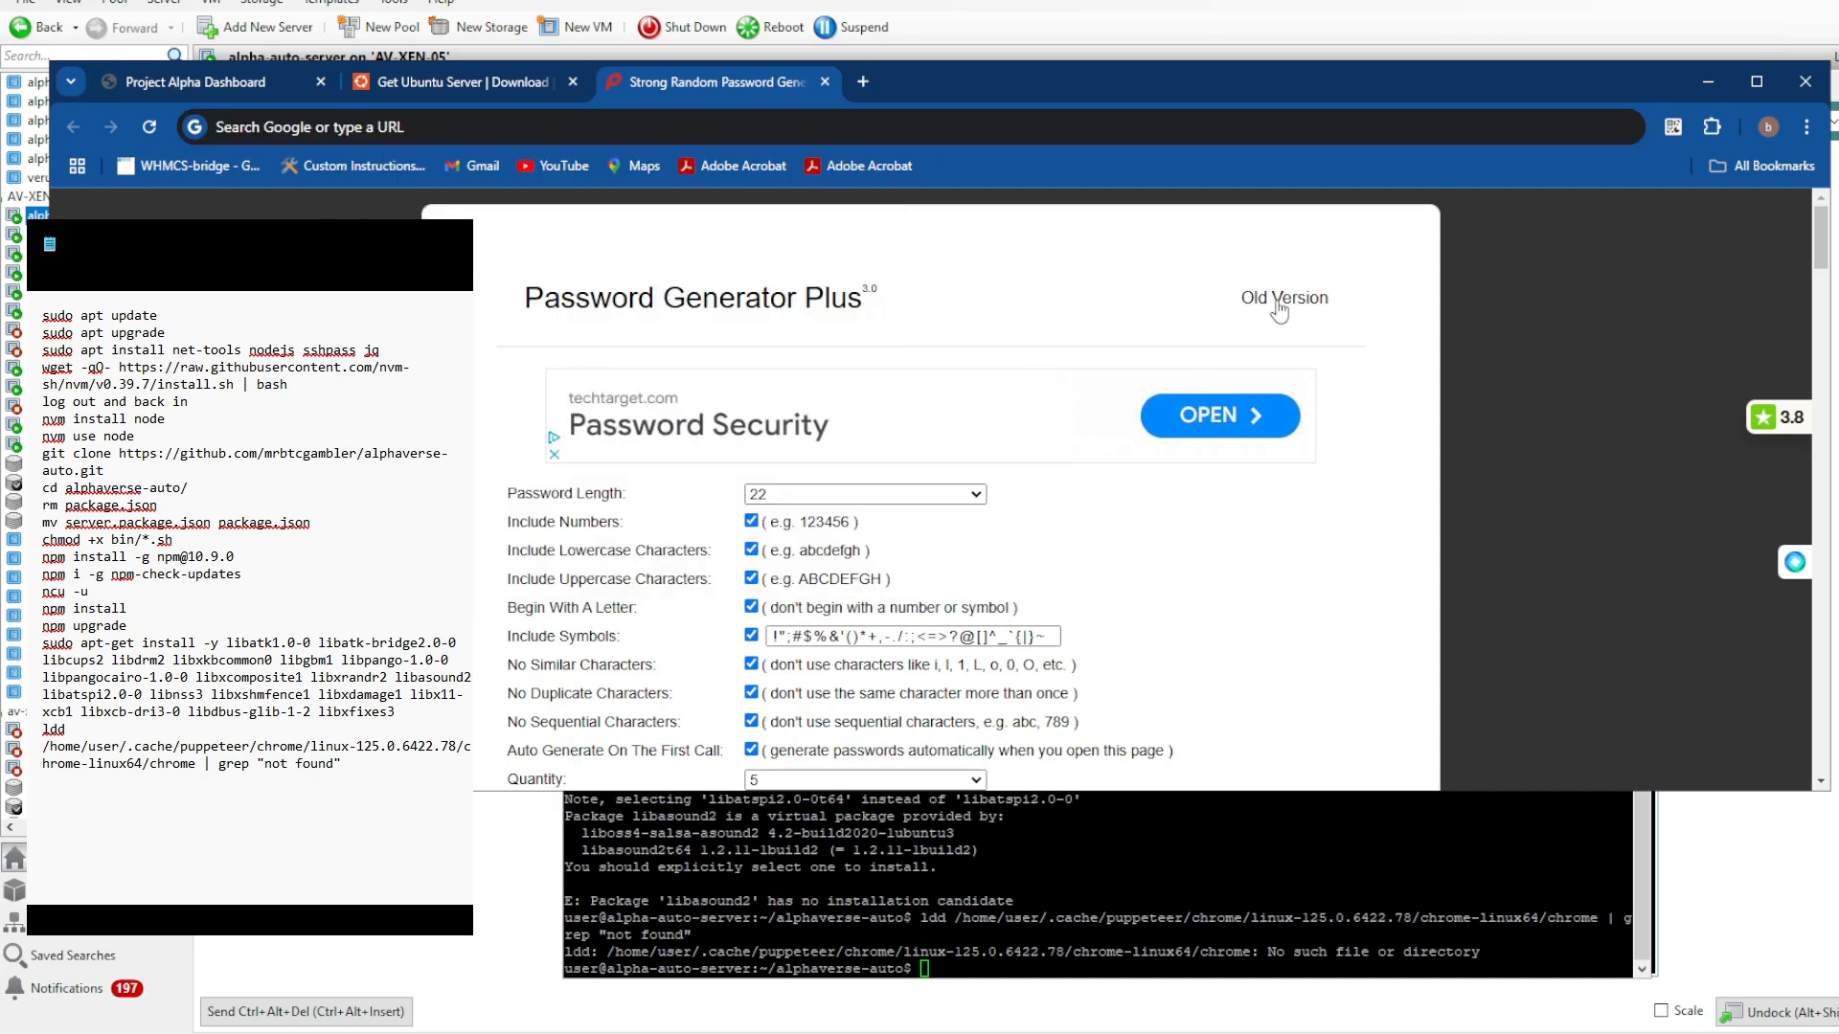
# - Look through the available password lengths and open the old version of the password generator
pyautogui.click(978, 496)
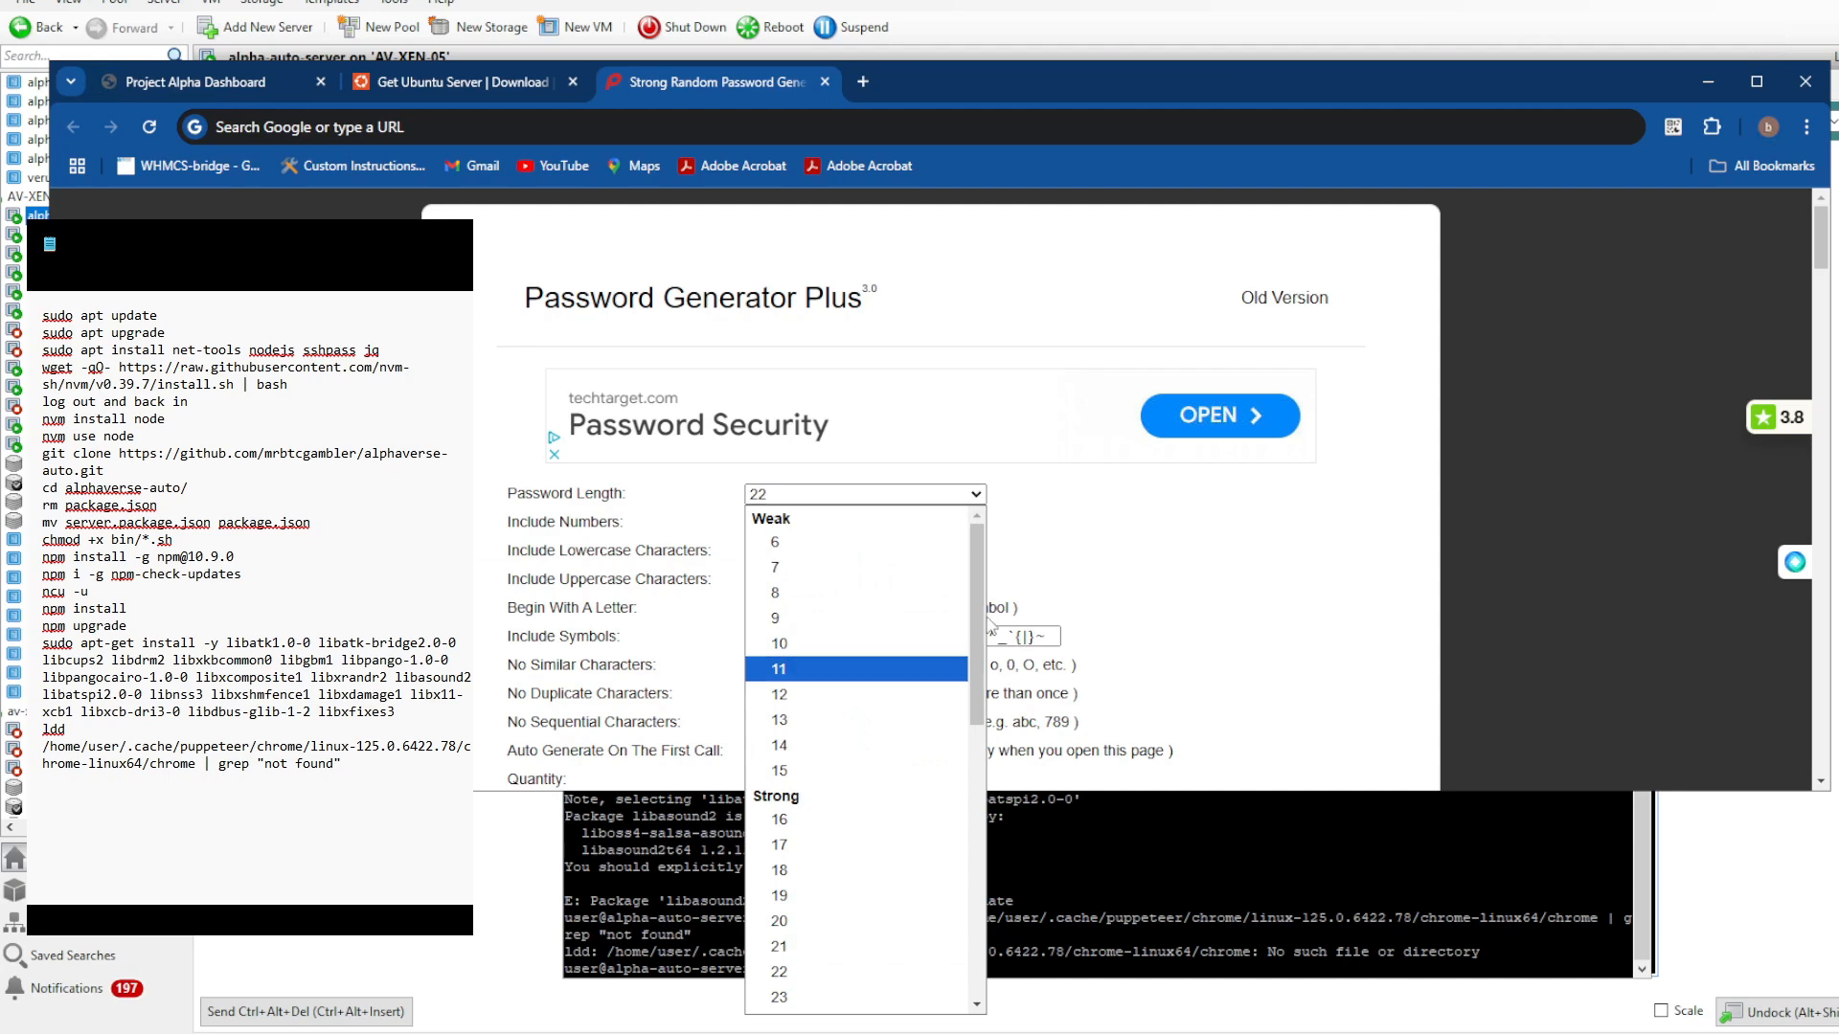
pyautogui.scroll(-3, 987, 709)
pyautogui.scroll(3, 990, 704)
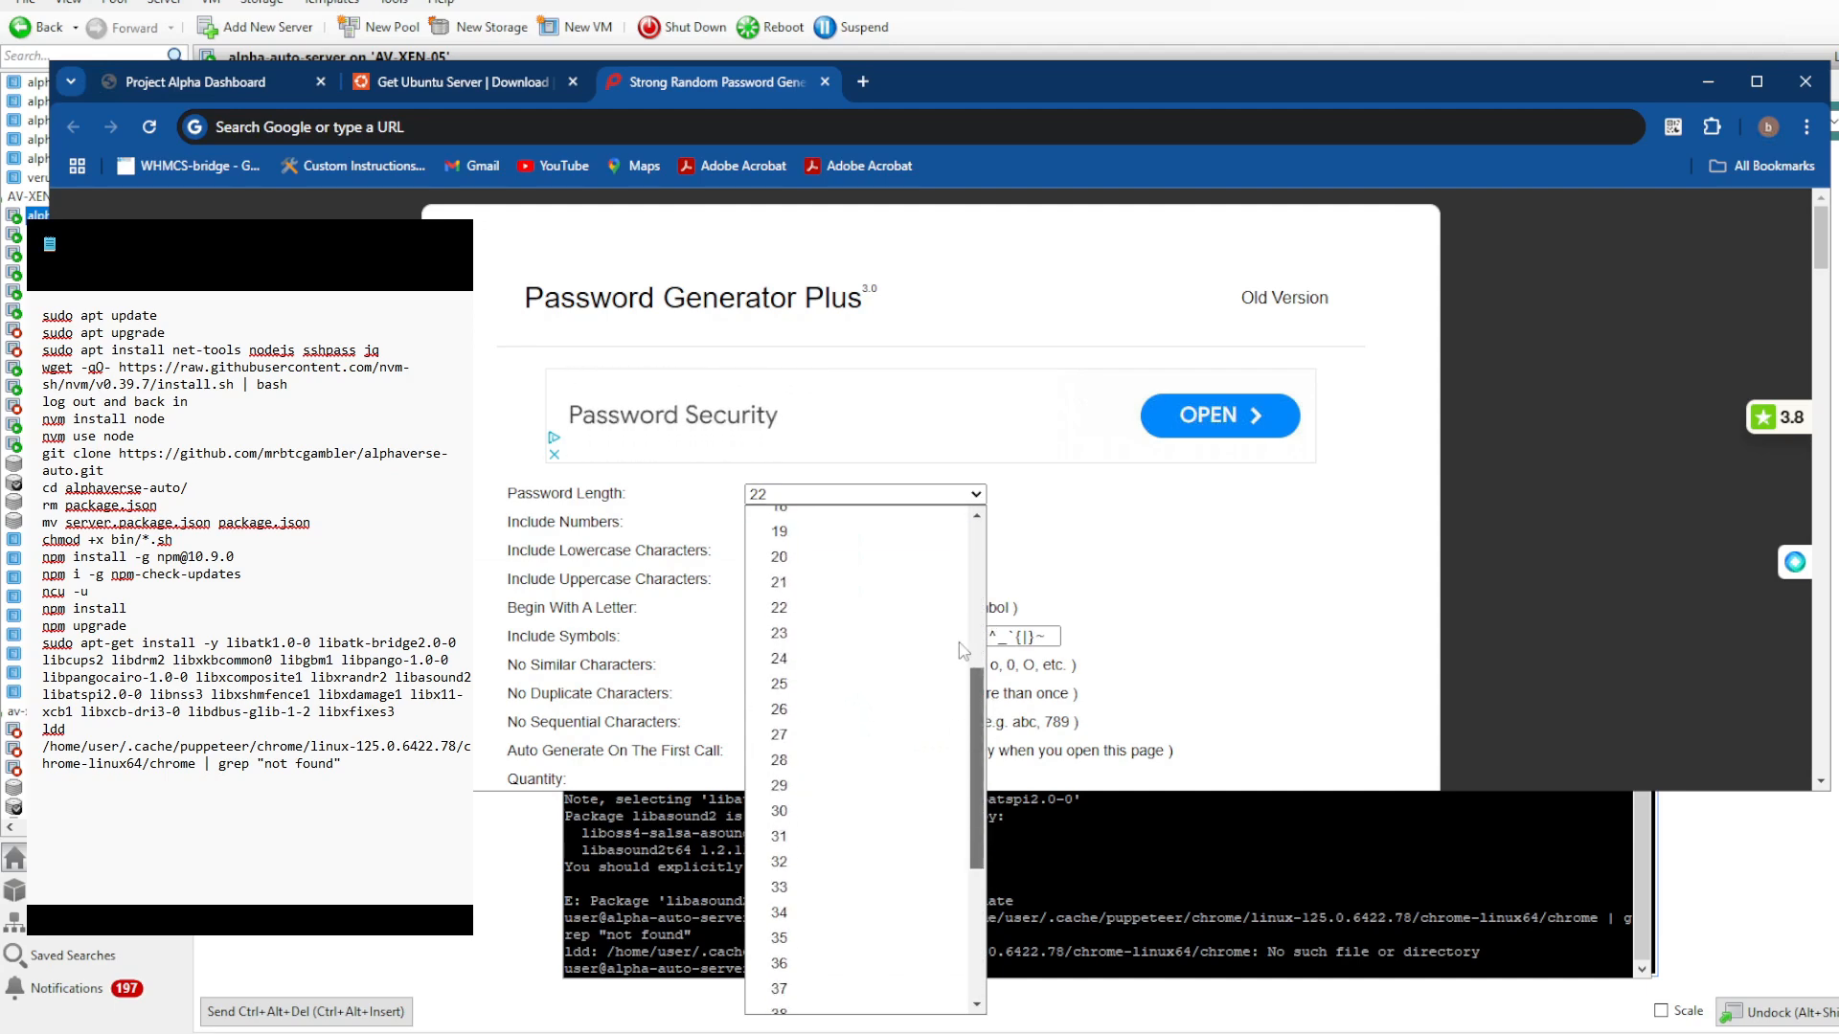
pyautogui.click(1296, 305)
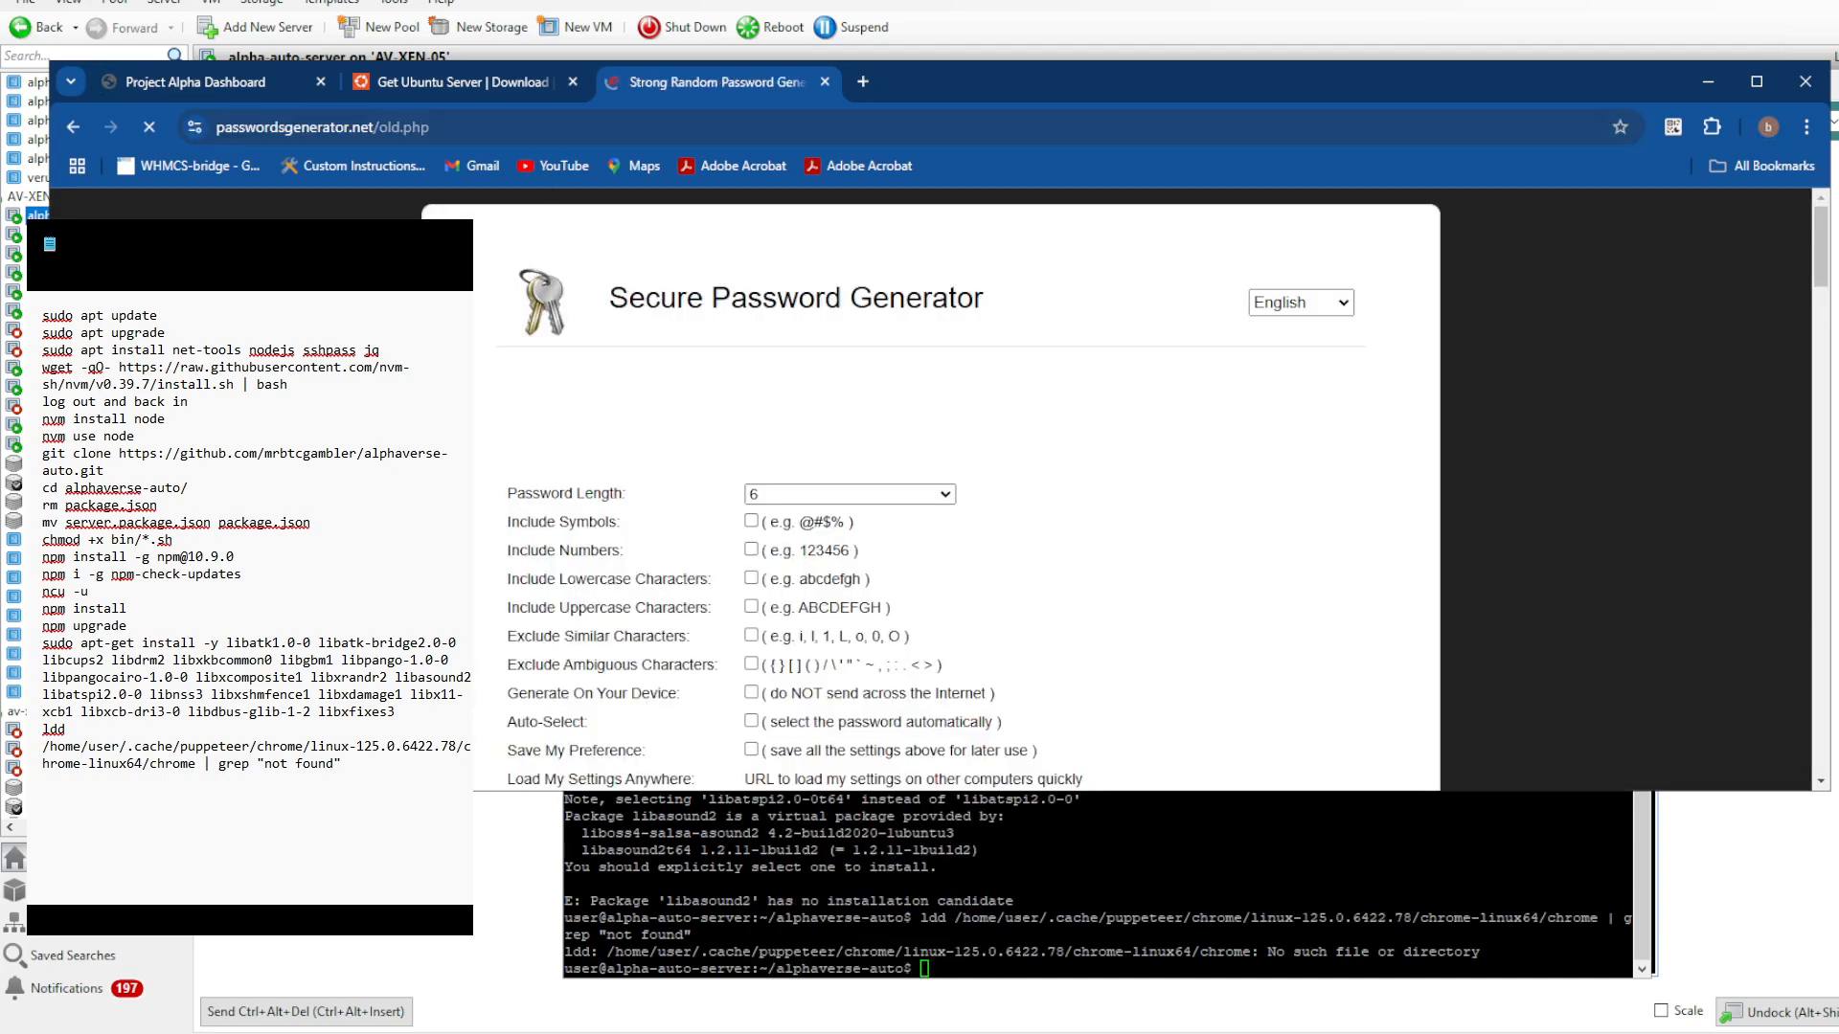
pyautogui.click(337, 134)
pyautogui.rightClick(335, 130)
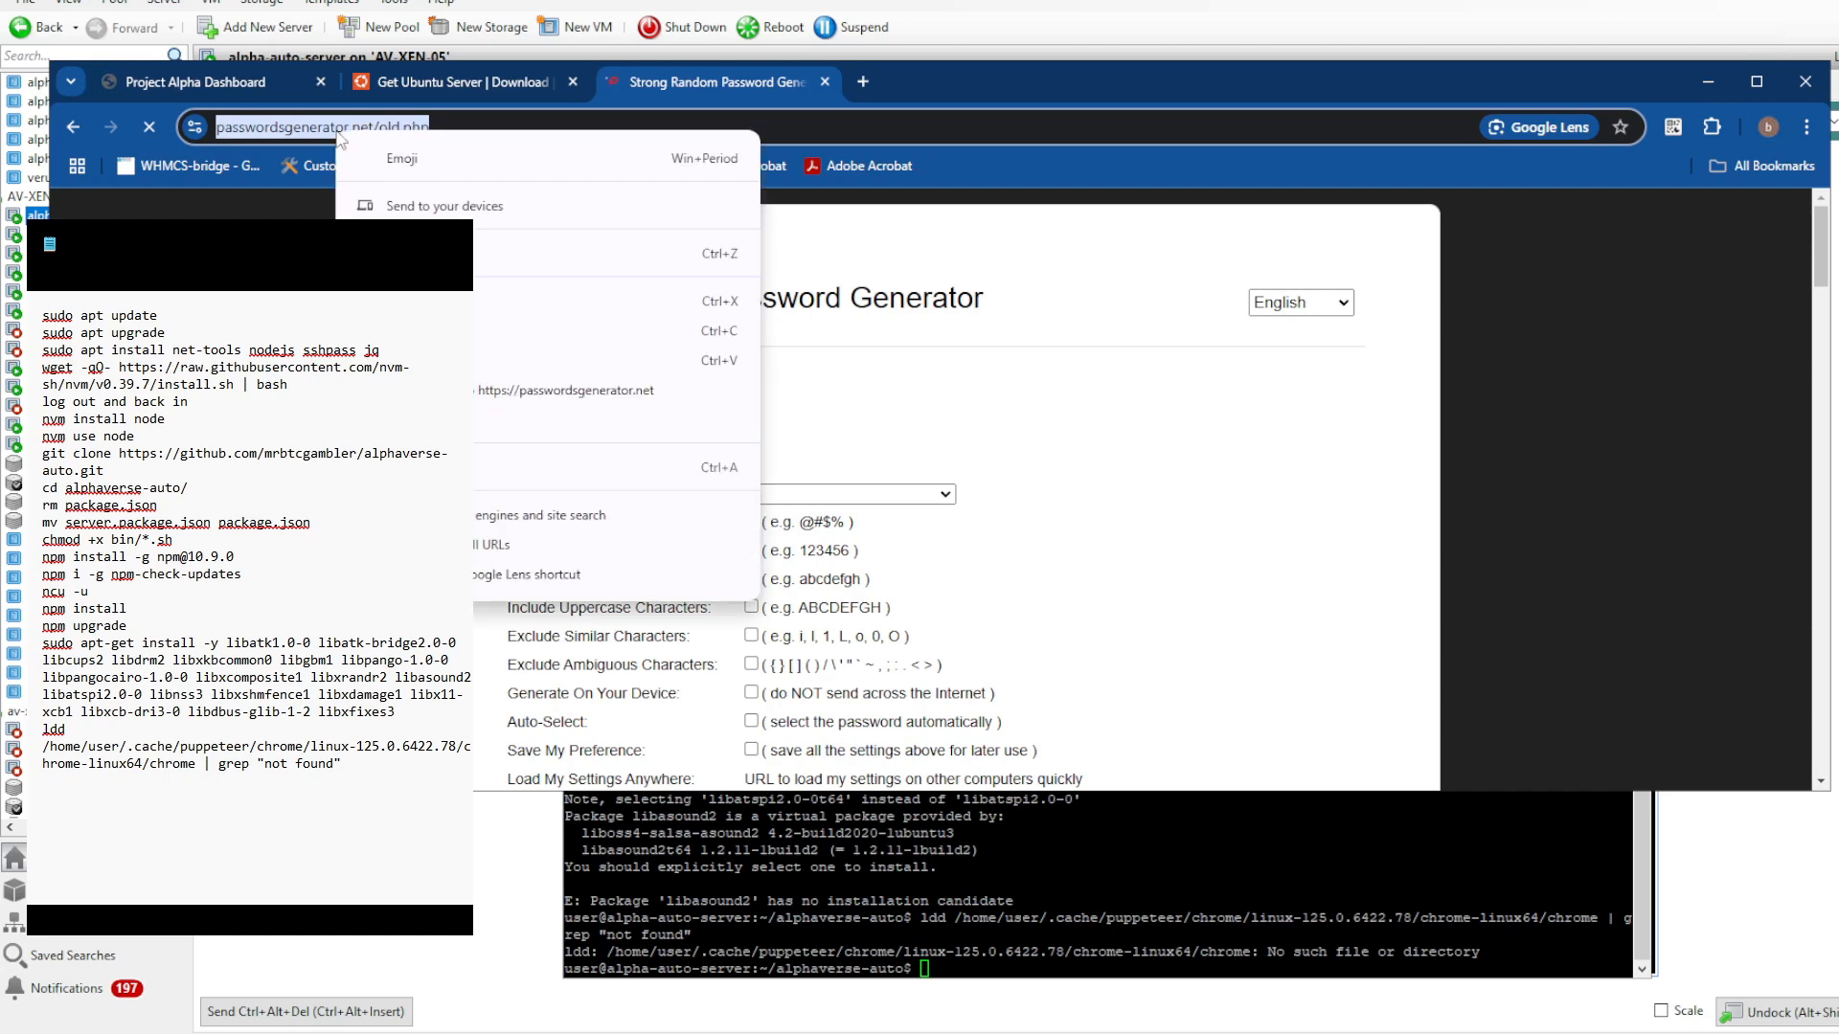
pyautogui.click(502, 351)
pyautogui.click(191, 783)
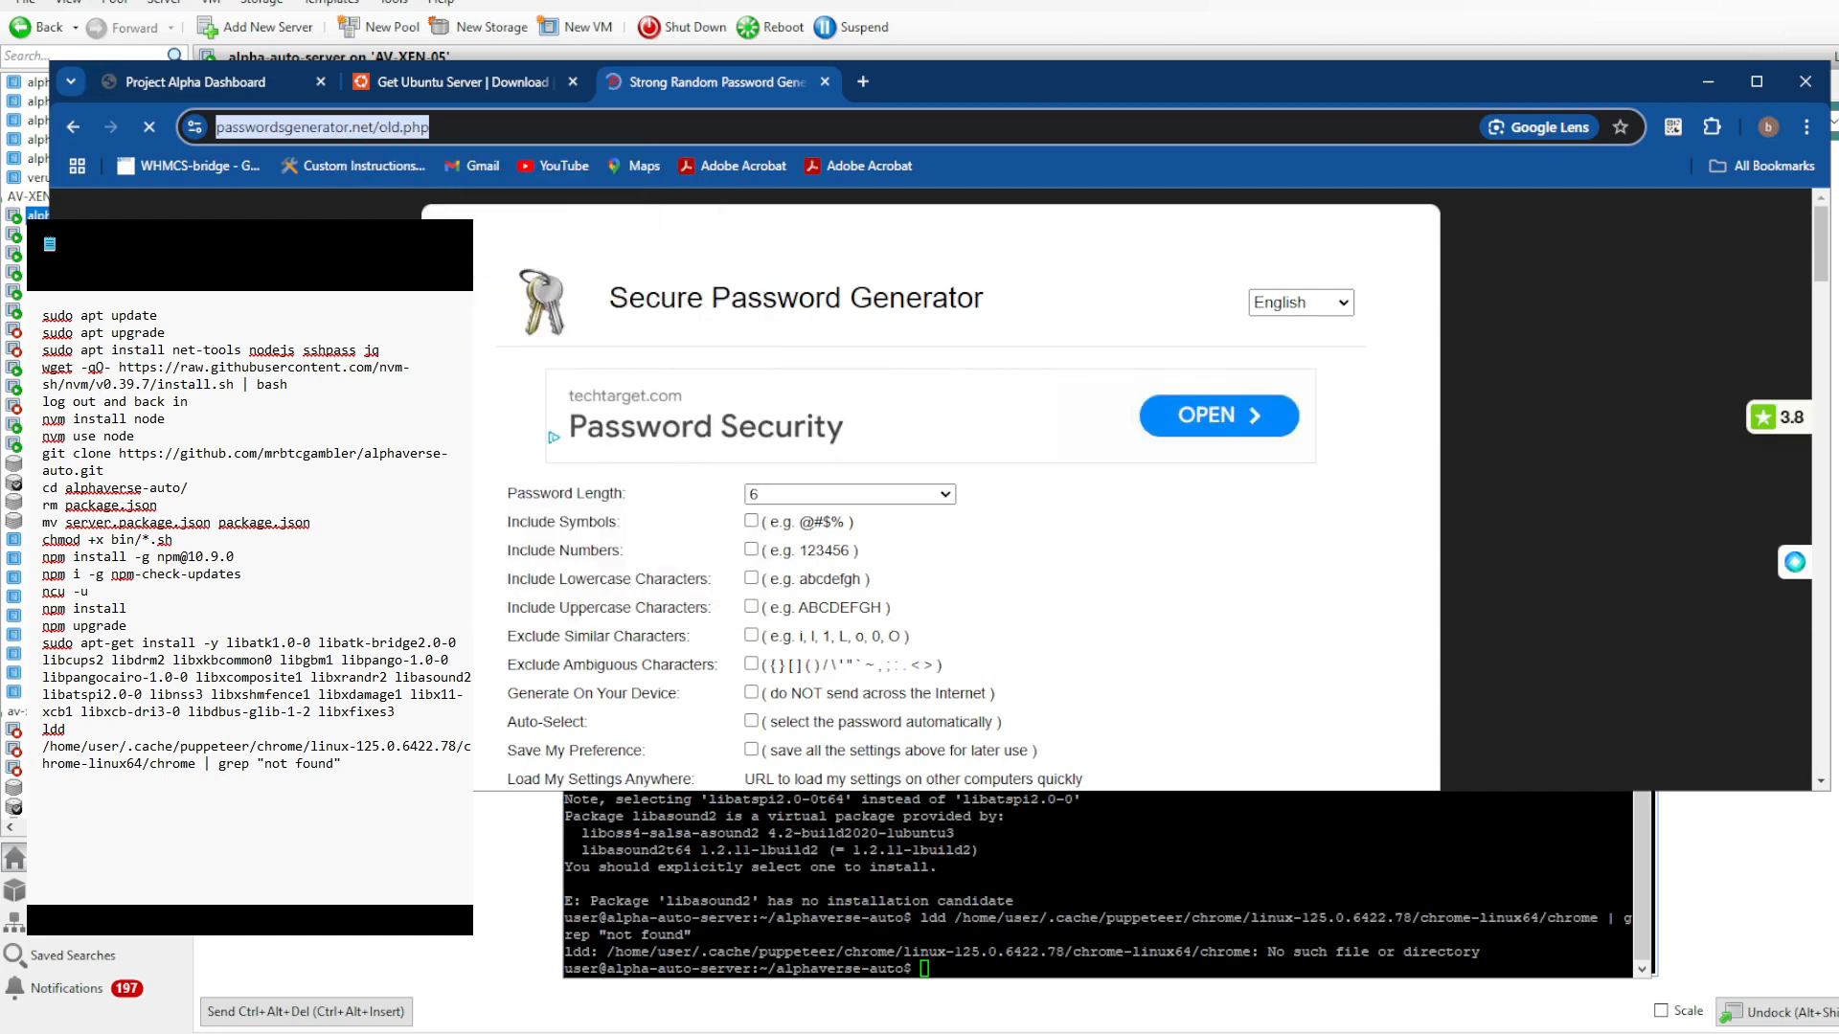
pyautogui.hotkey('ctrl', 'v')
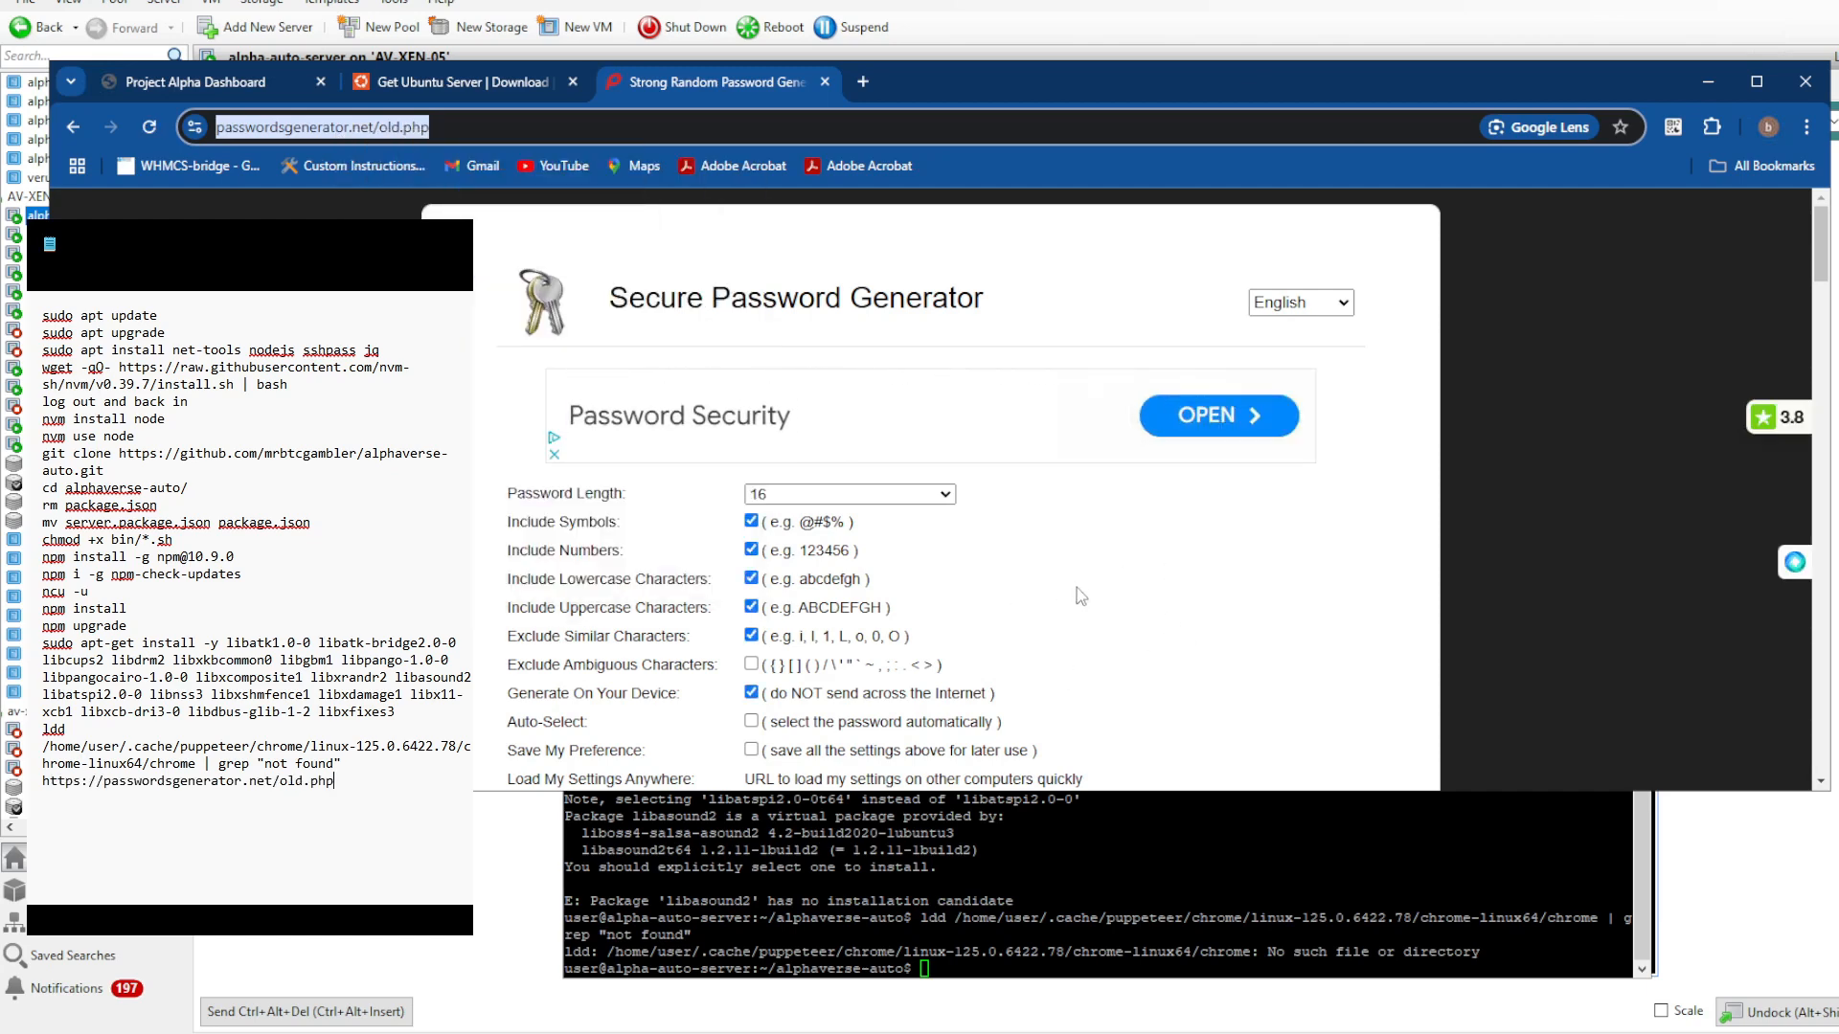
# - Generate a password of length 64 with ambiguous characters excluded
pyautogui.click(1163, 586)
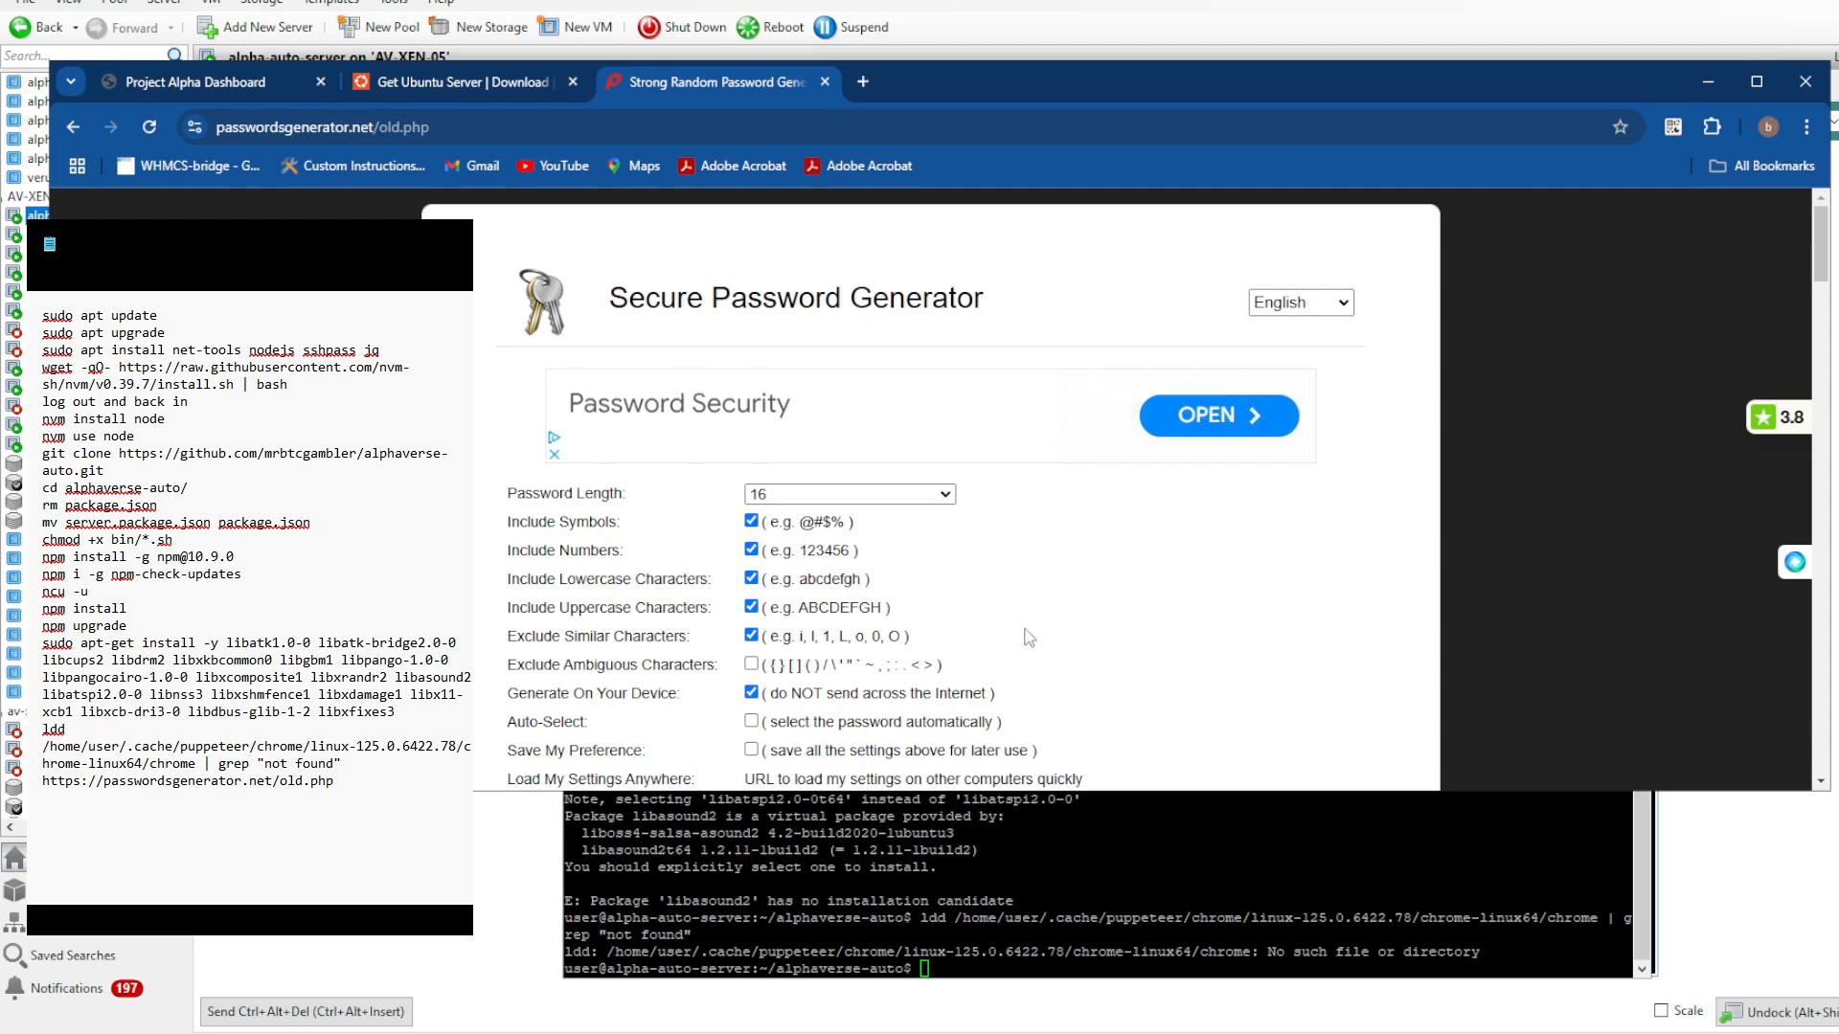
pyautogui.click(944, 495)
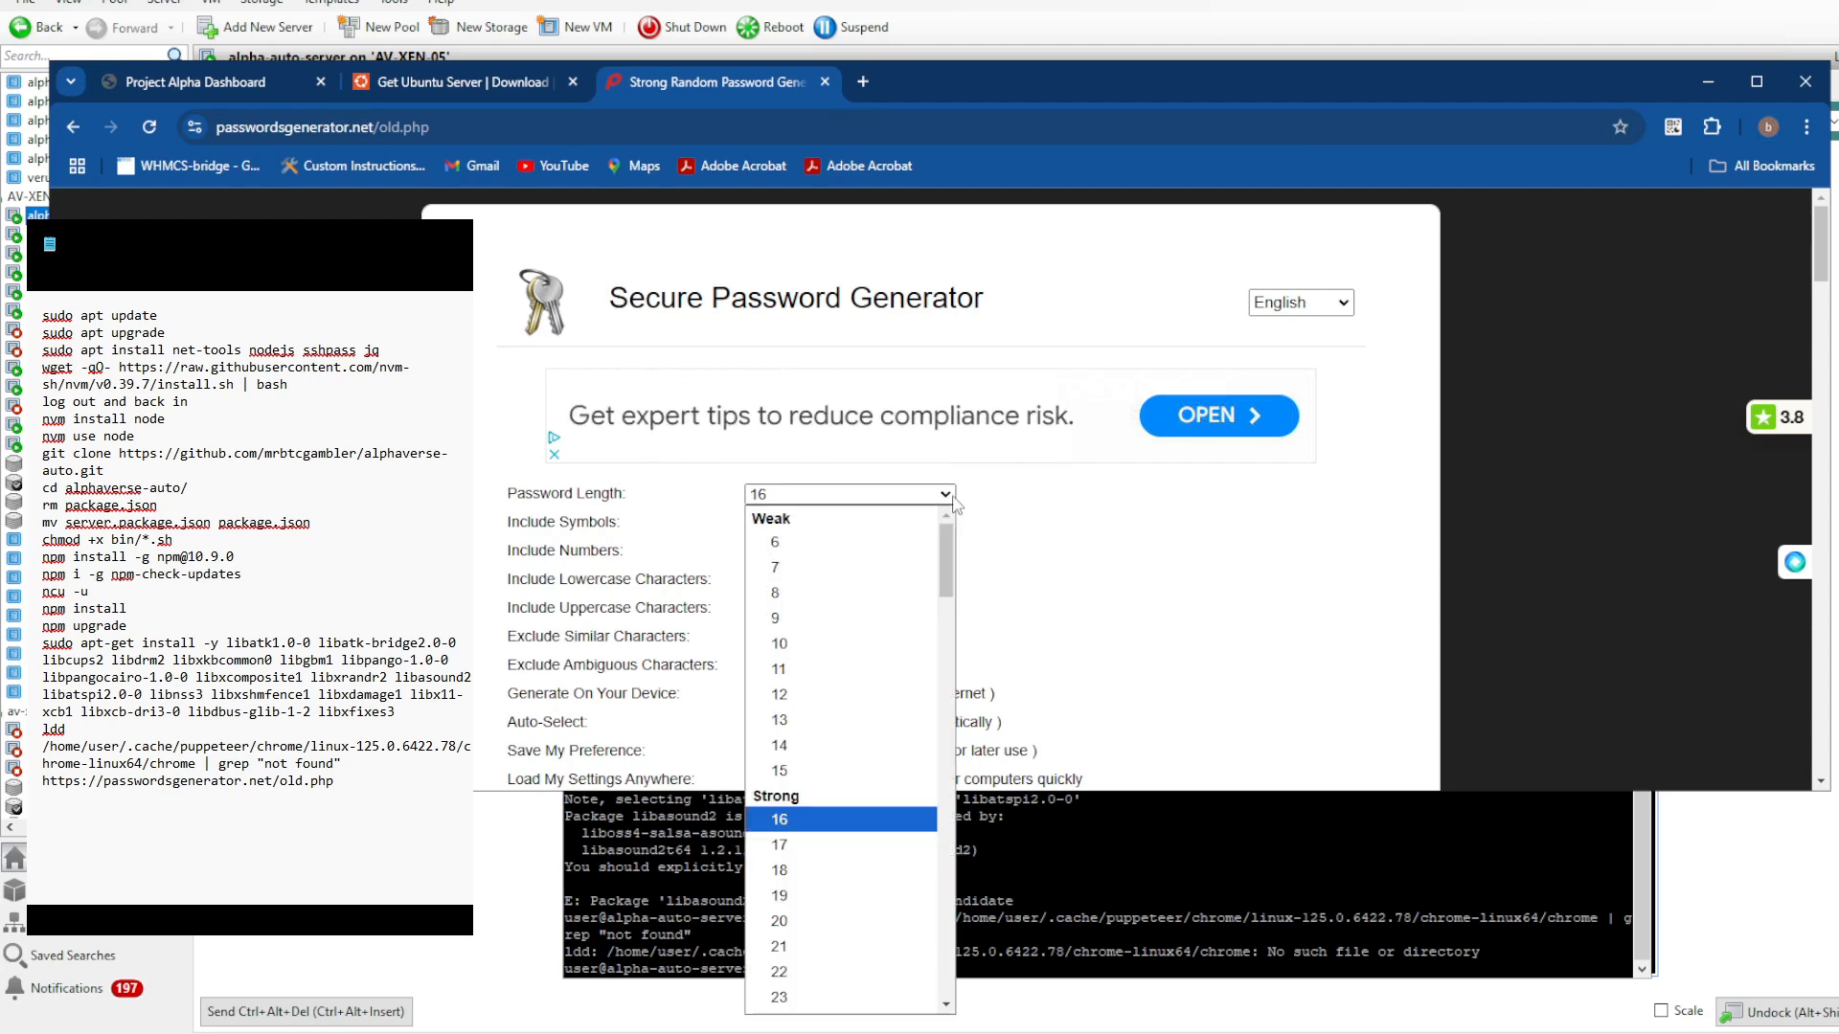
pyautogui.moveTo(949, 627); pyautogui.dragTo(947, 699)
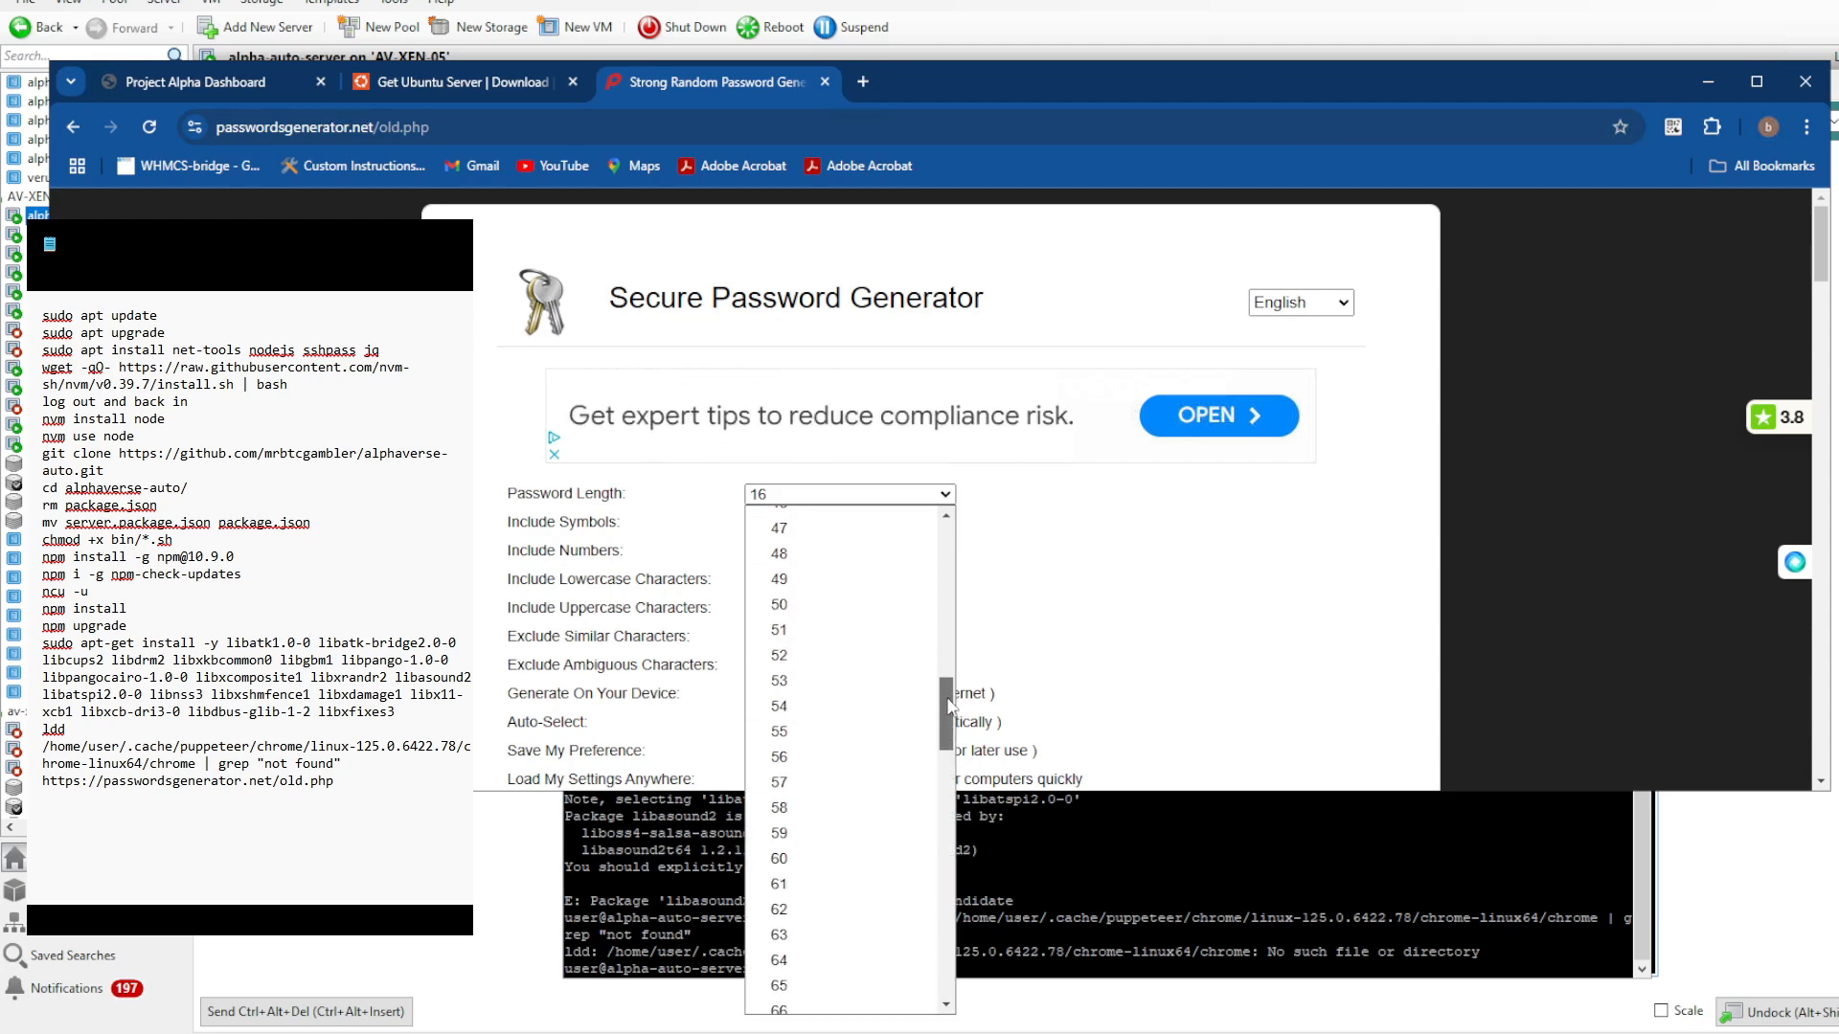
pyautogui.click(833, 955)
pyautogui.click(1039, 570)
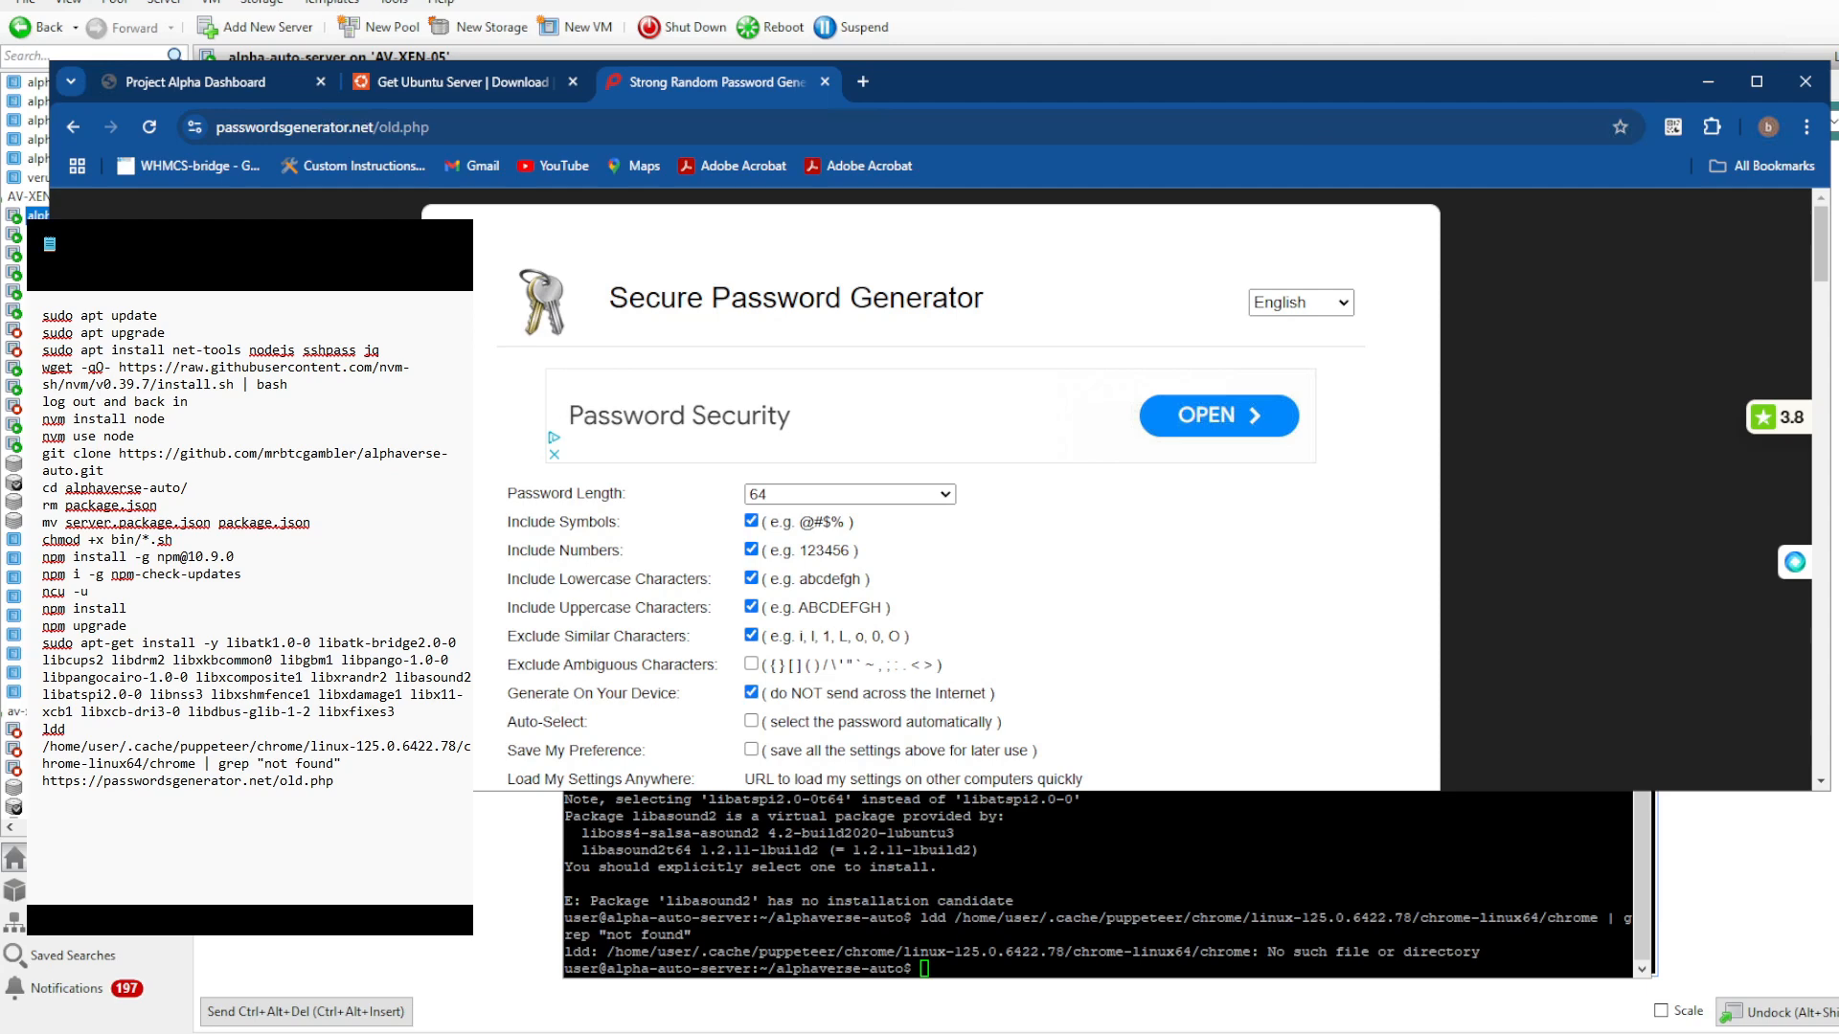
pyautogui.click(751, 664)
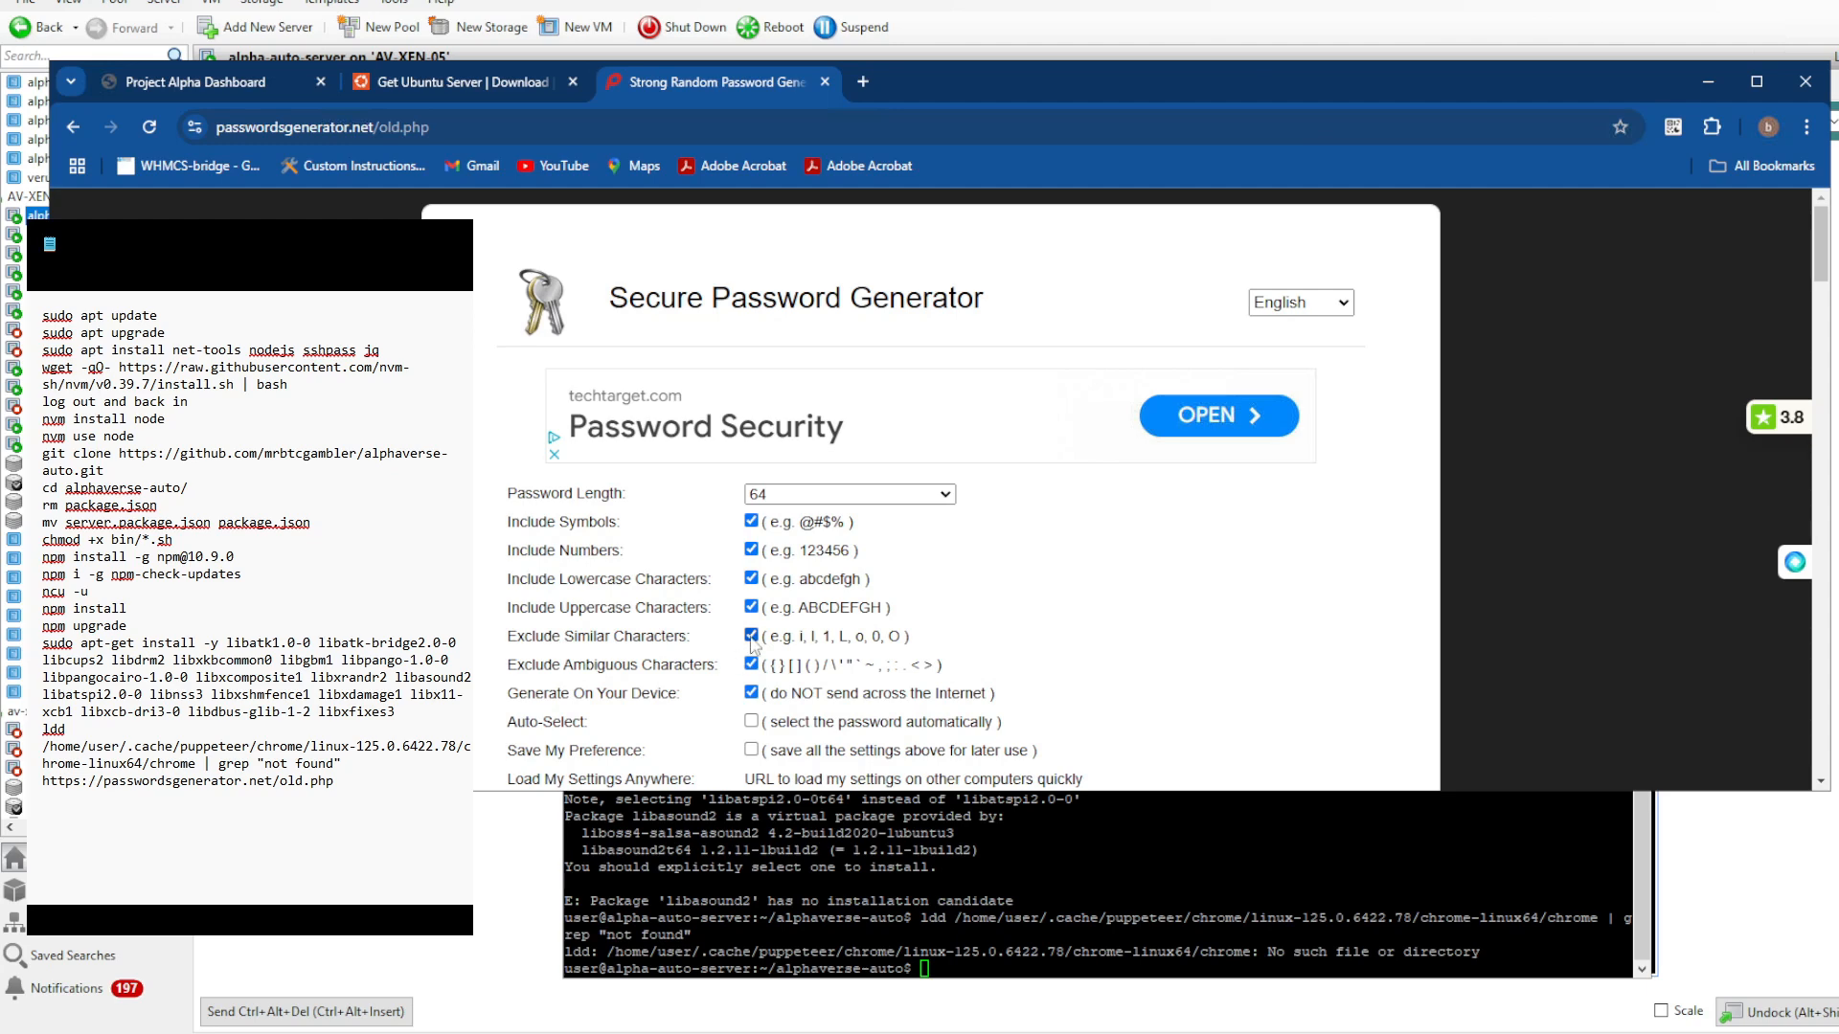
pyautogui.scroll(-3, 1205, 623)
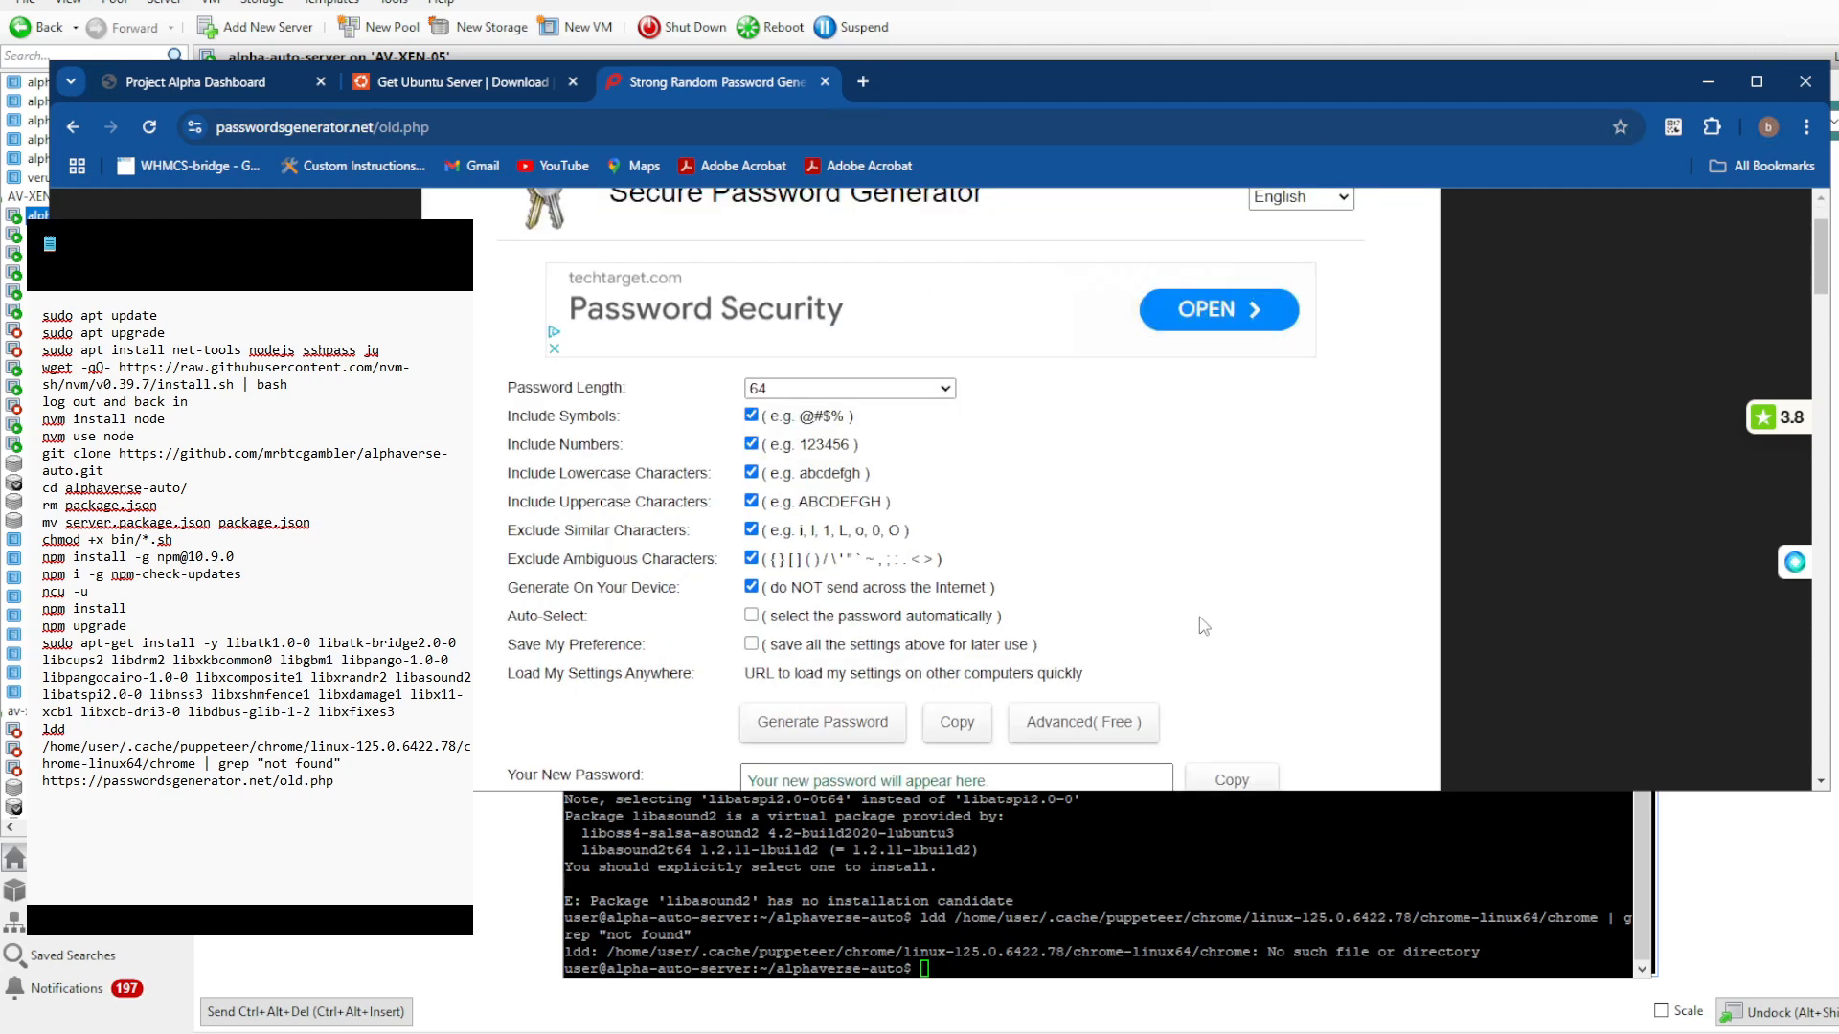
pyautogui.click(821, 518)
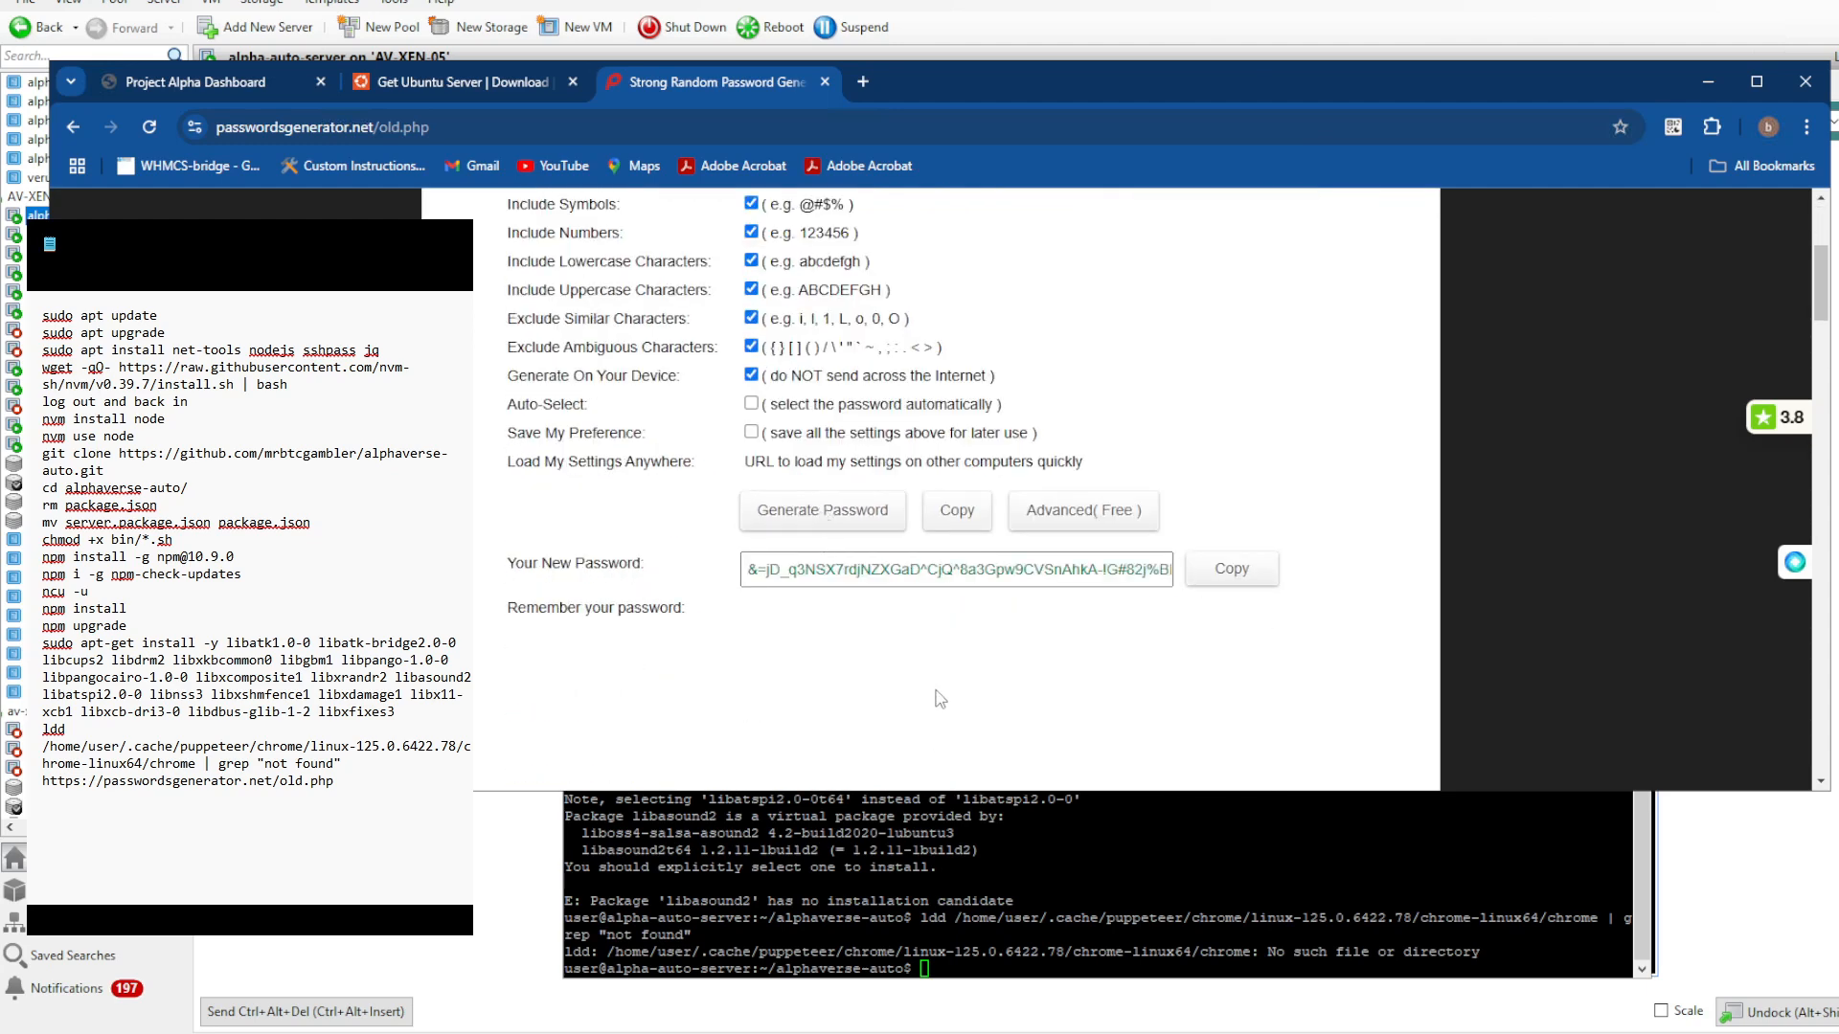
# - Copy the generated 64-character password into an empty Notepad document, then return to the password generator
pyautogui.scroll(1, 848, 666)
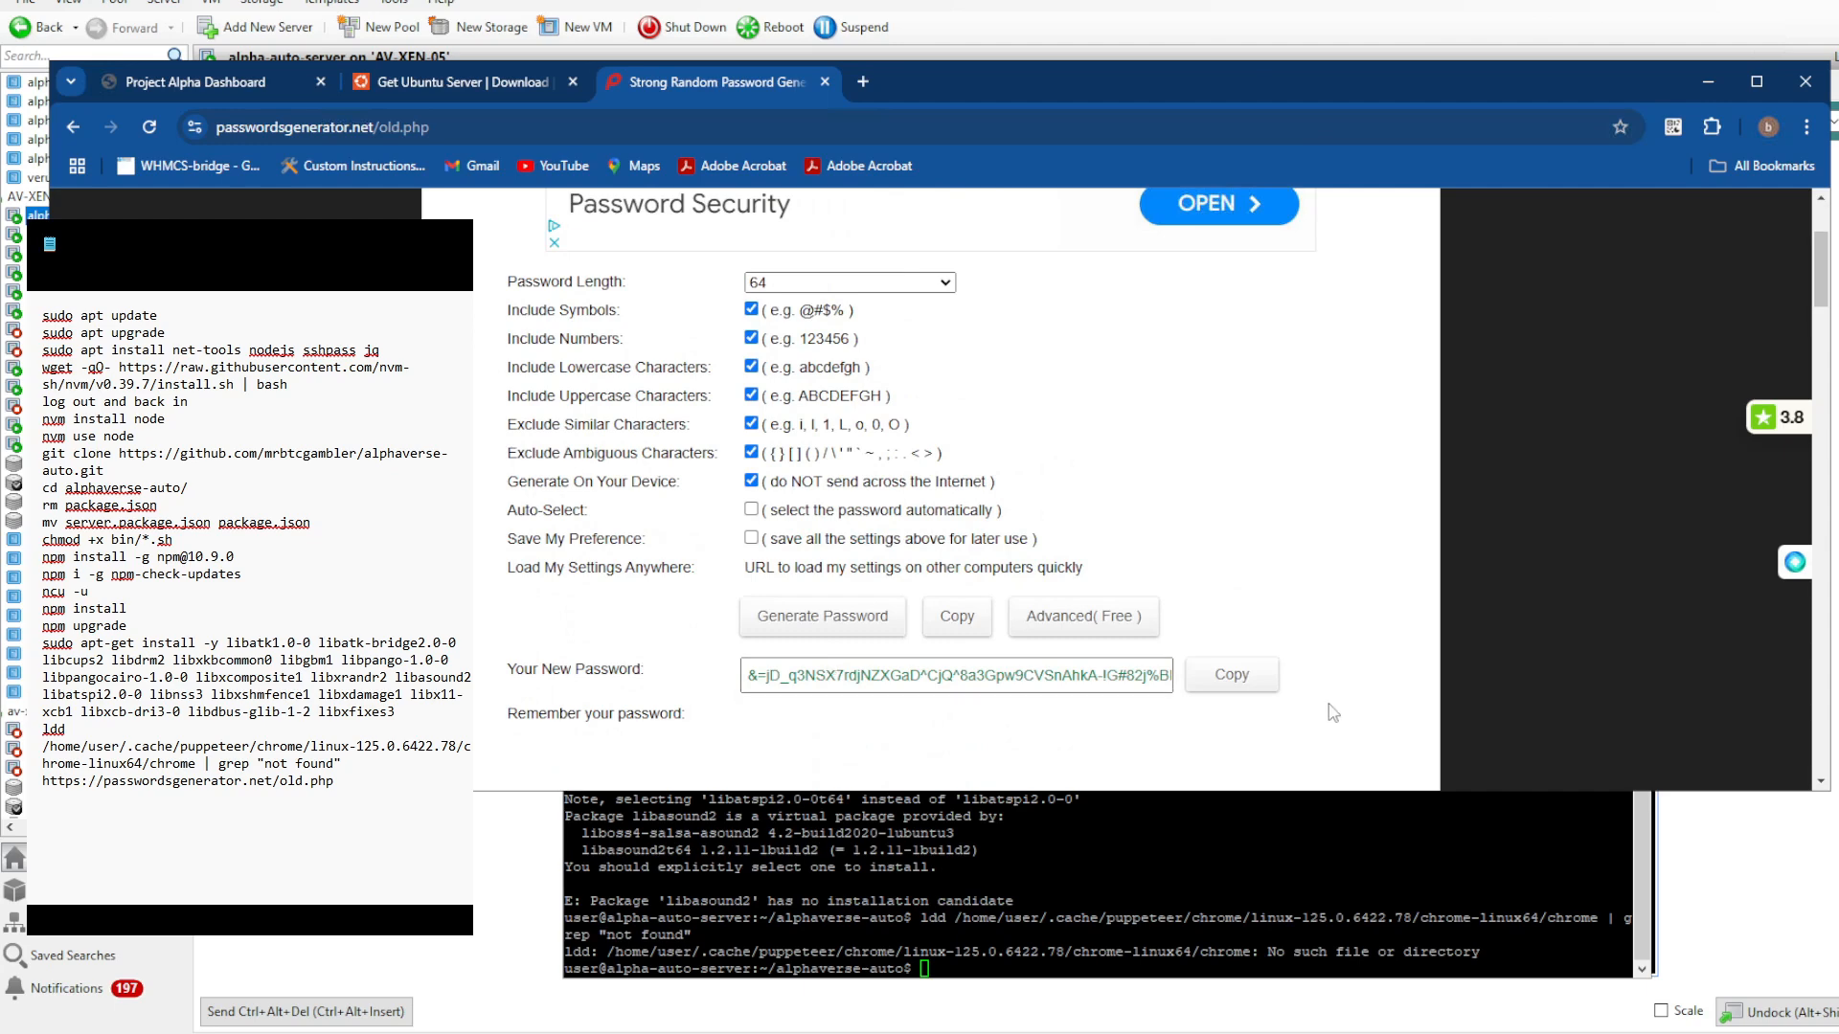
pyautogui.click(1236, 674)
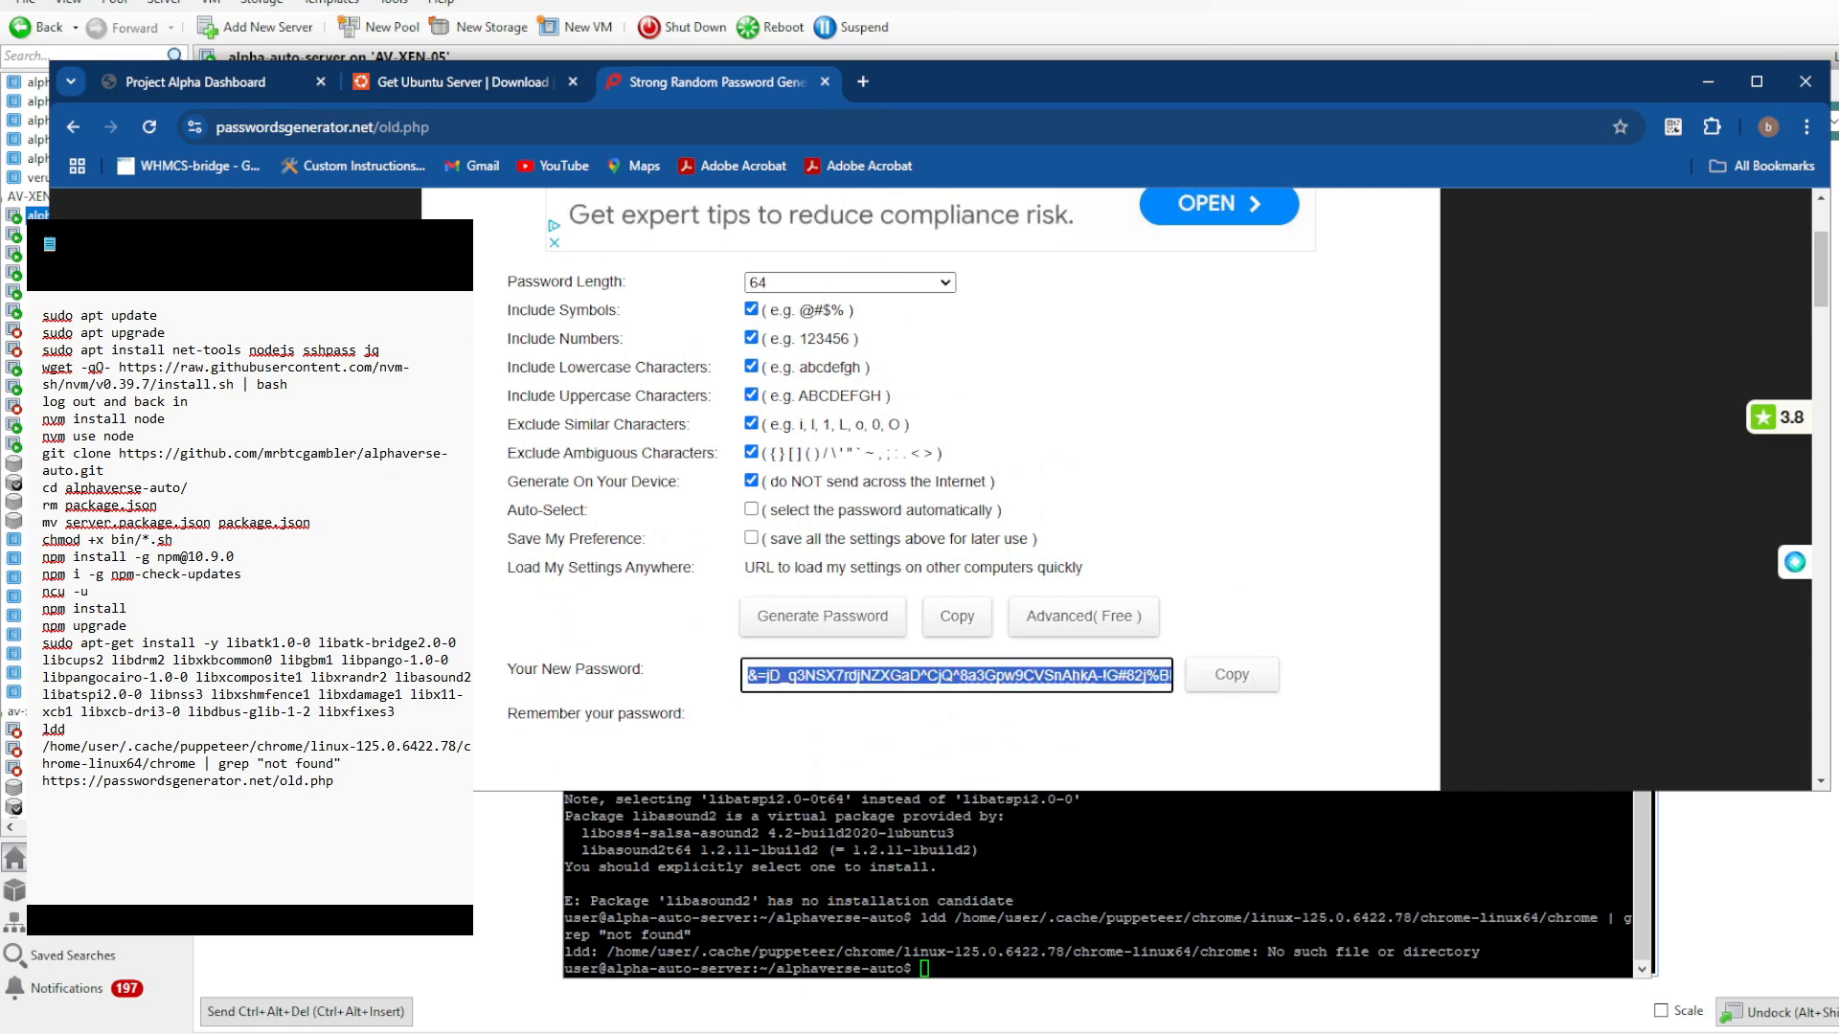
pyautogui.hotkey('alt', 'Tab')
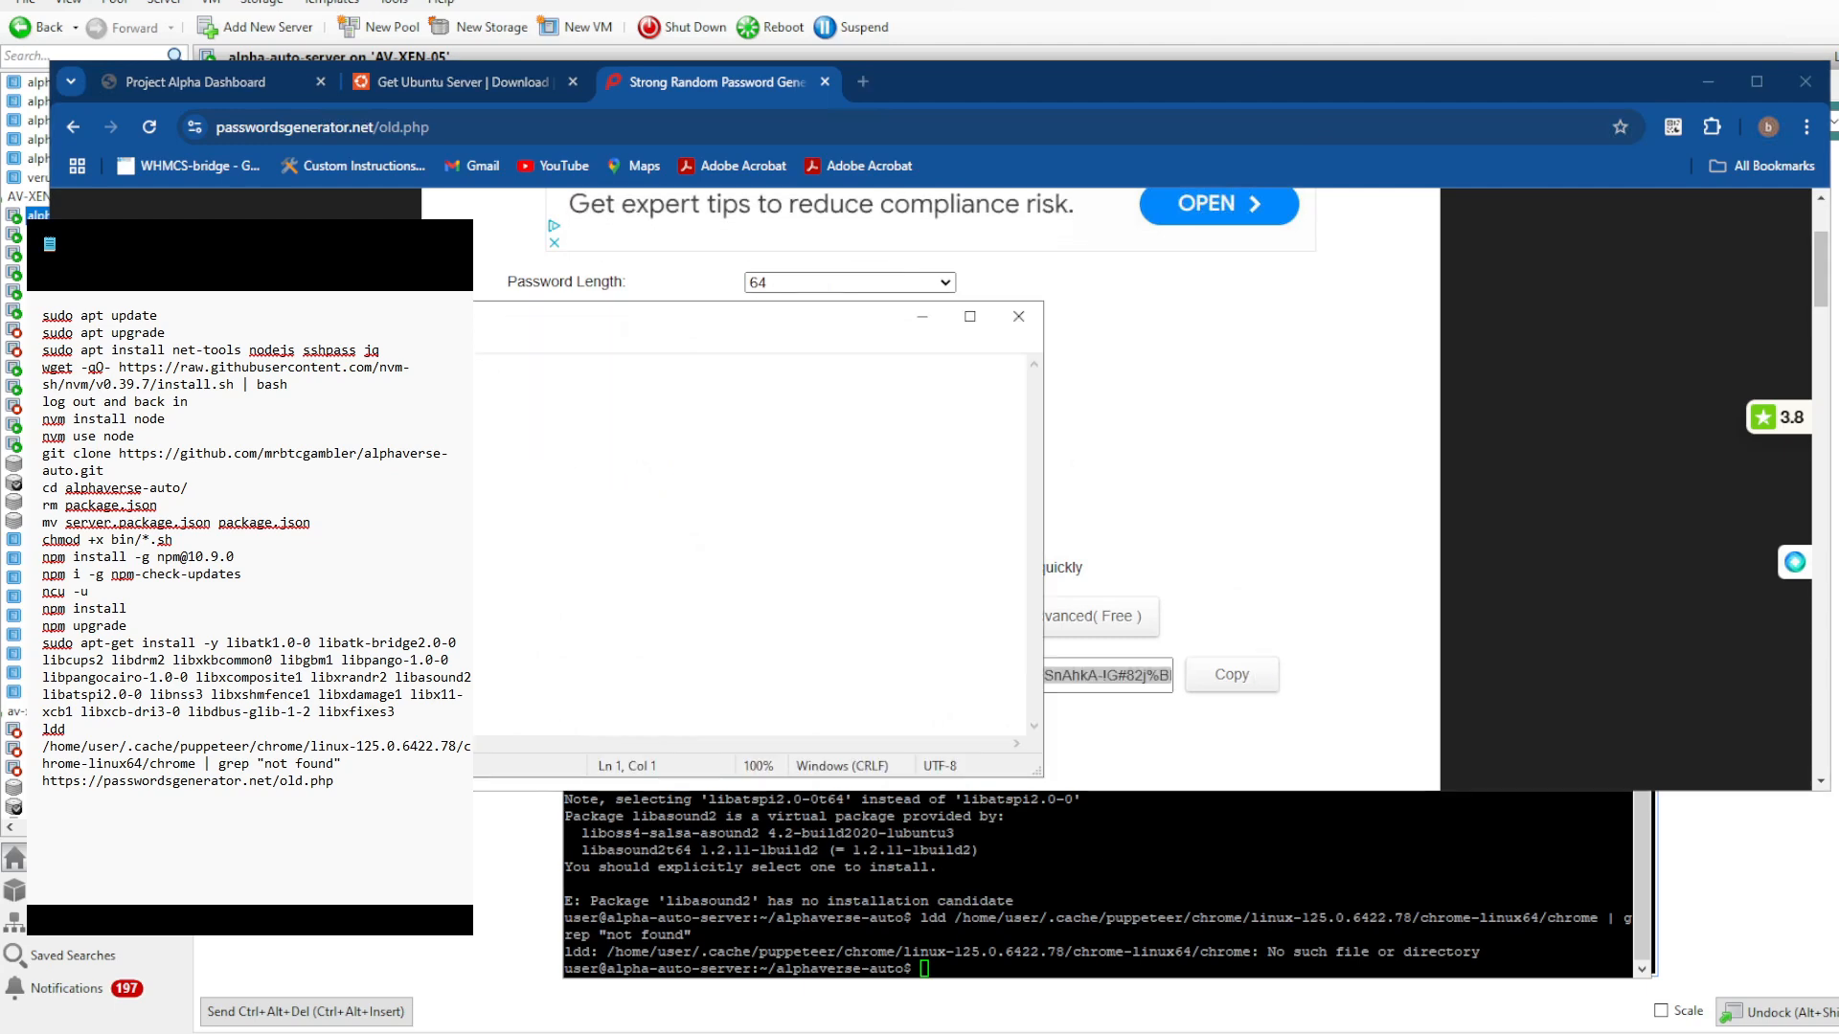
pyautogui.hotkey('ctrl', 'v')
pyautogui.moveTo(534, 324); pyautogui.dragTo(835, 430)
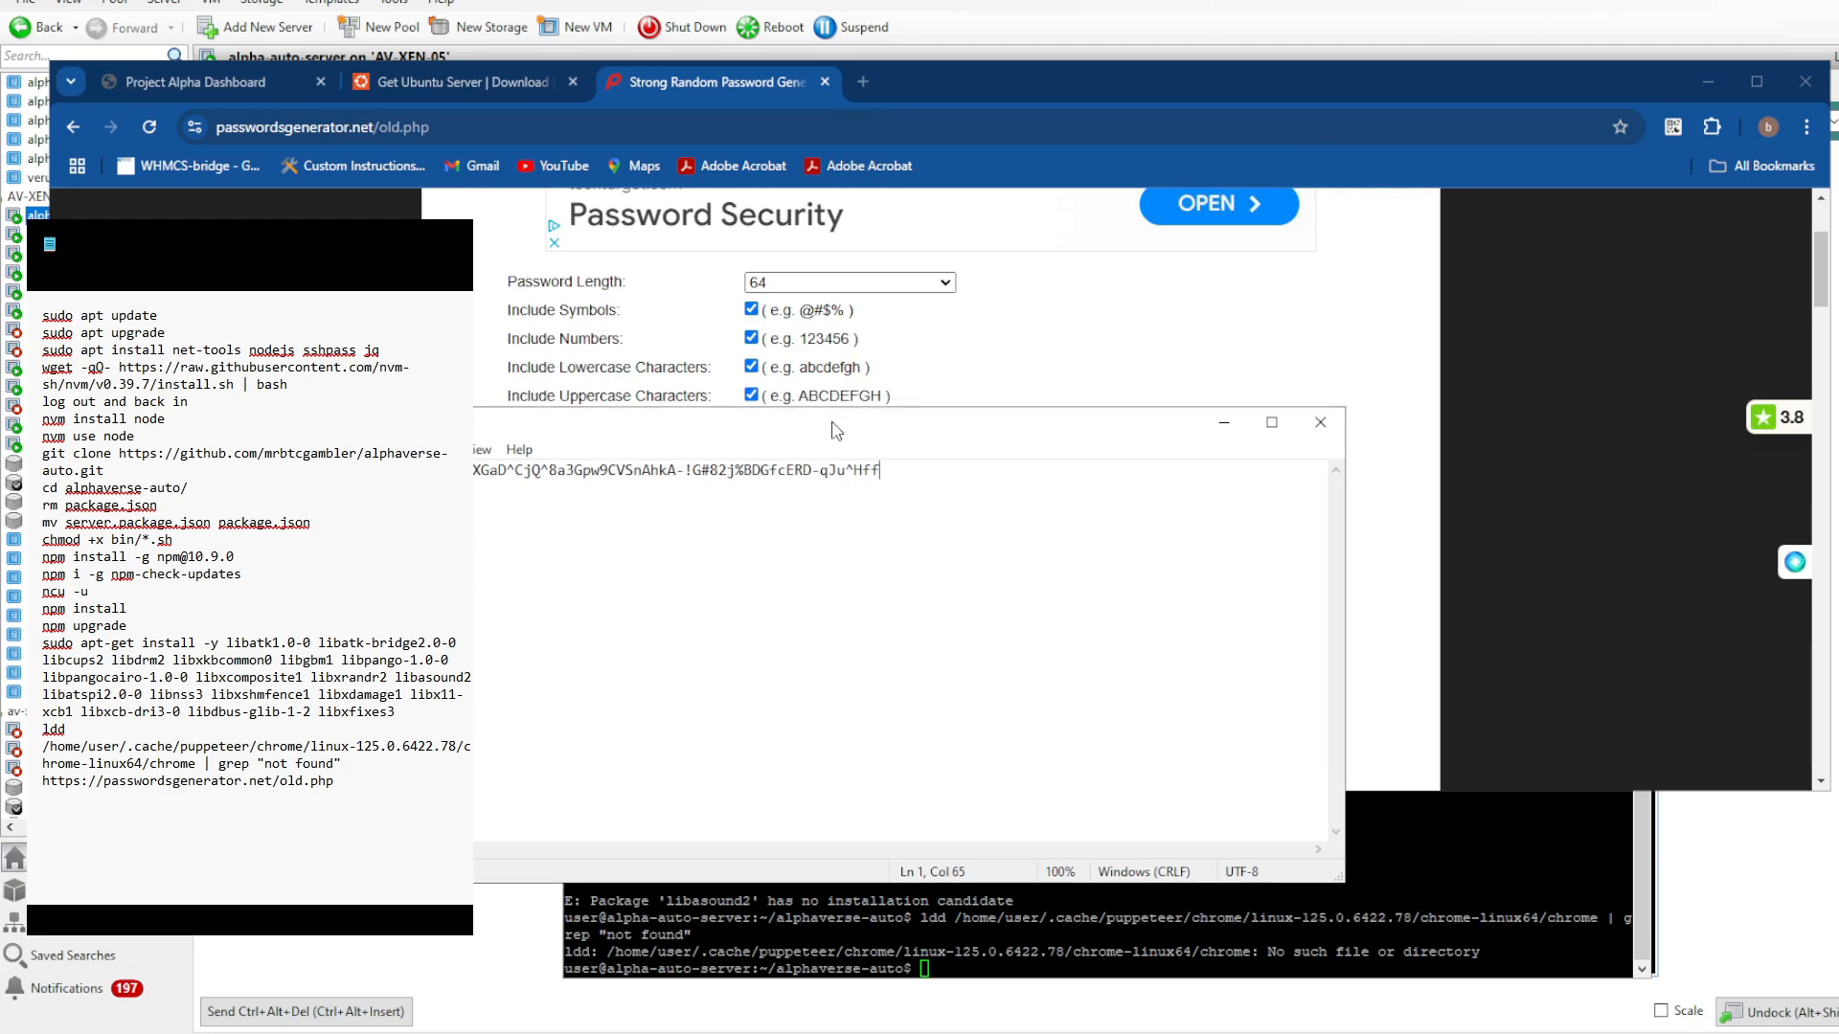
pyautogui.hotkey('alt', 'Tab')
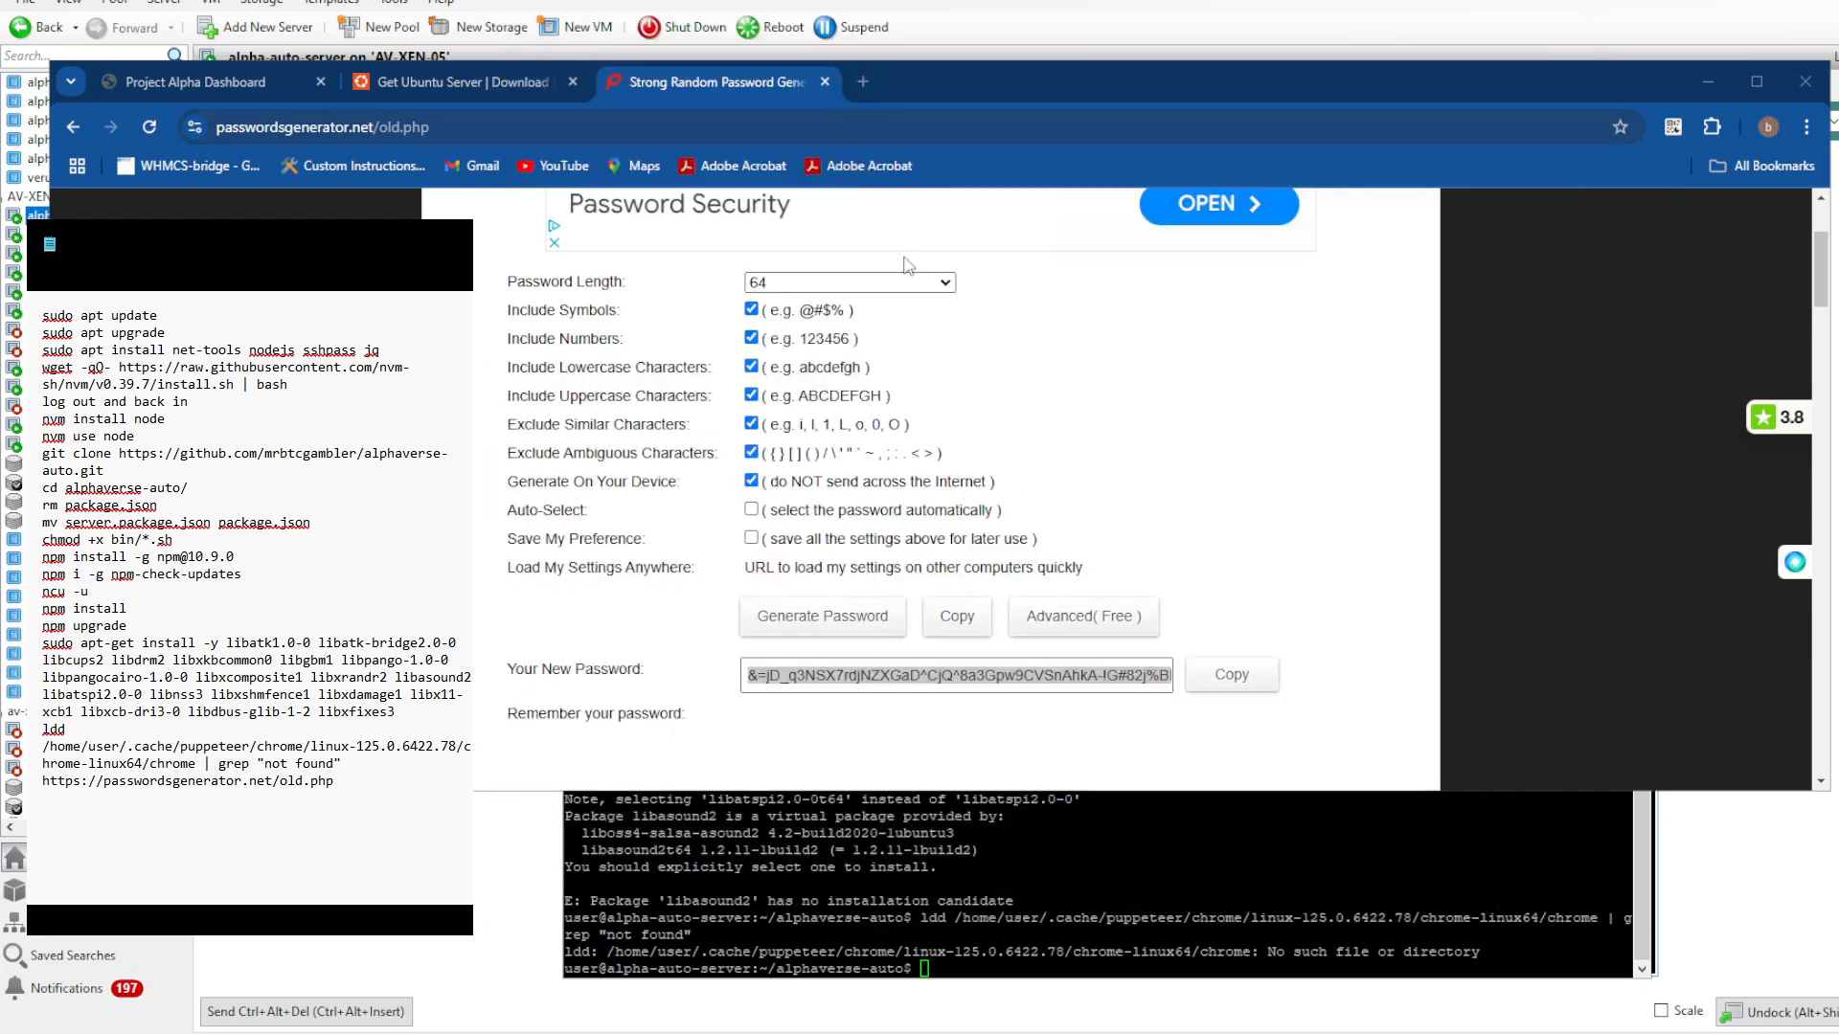
# - Generate a 22-character password and paste it on a new line below the first password in Notepad
pyautogui.click(905, 281)
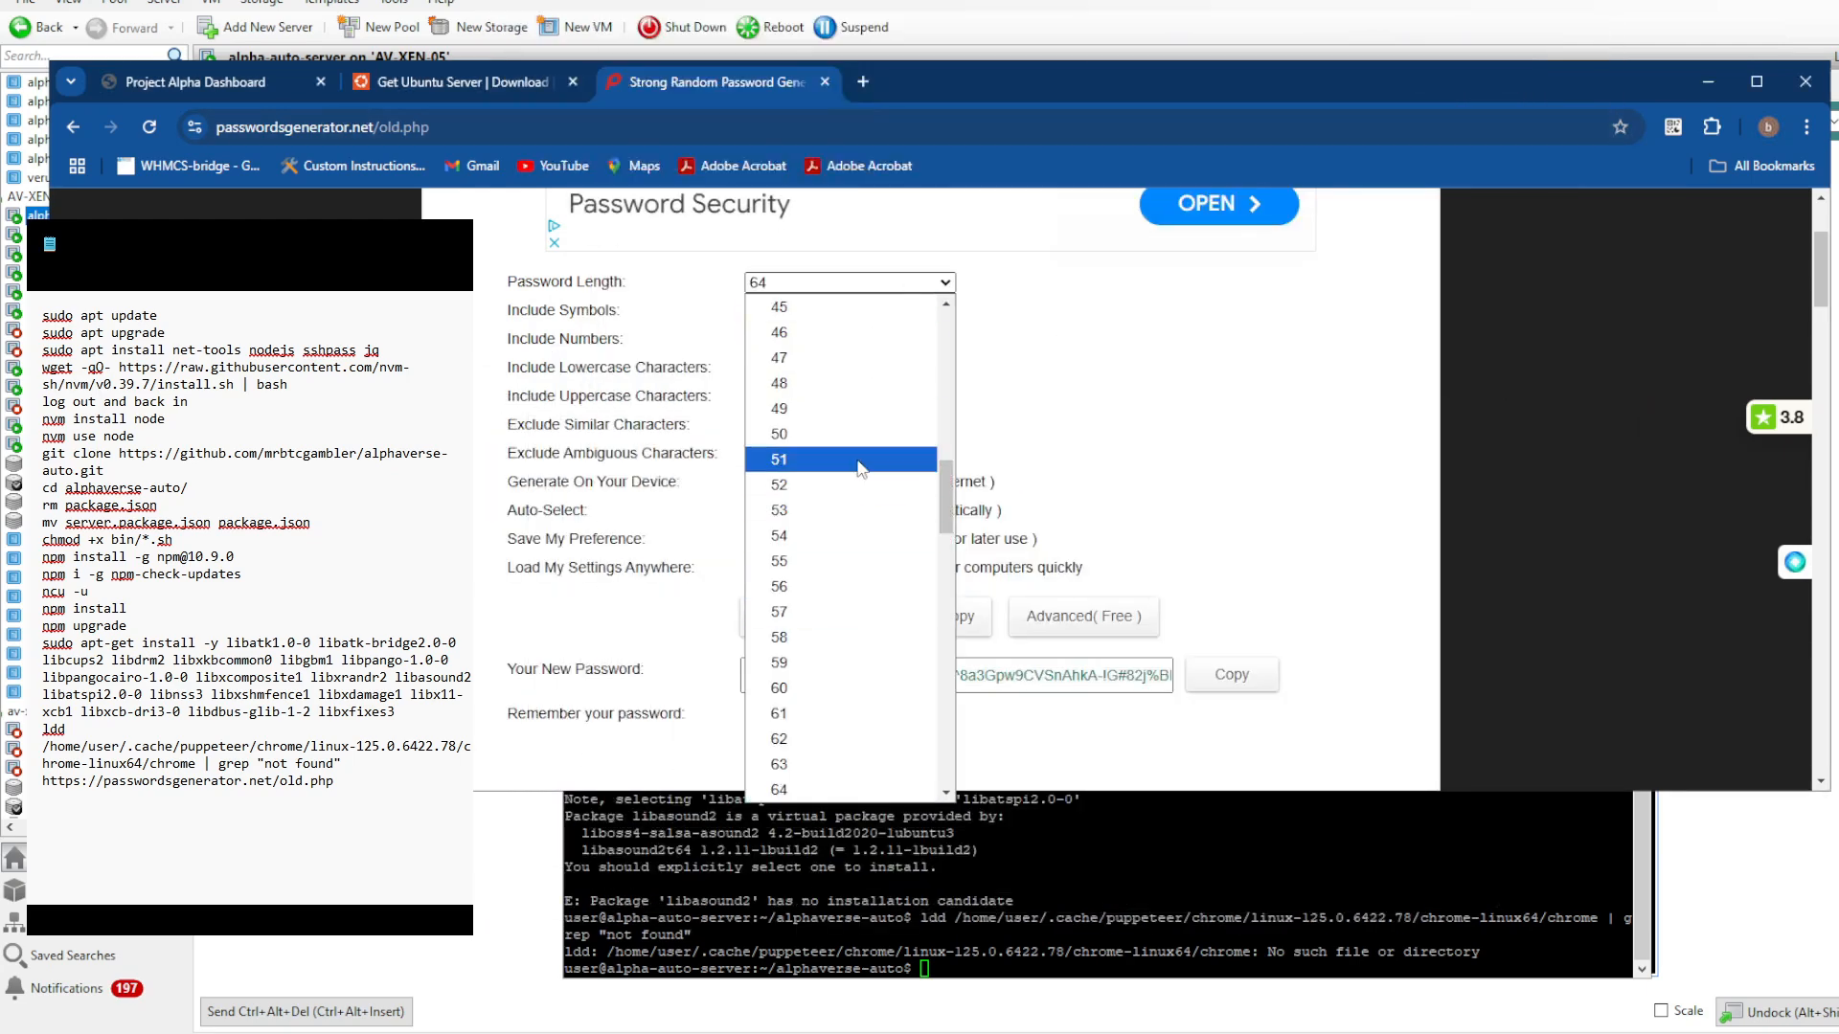
pyautogui.scroll(10, 859, 466)
pyautogui.scroll(-3, 833, 647)
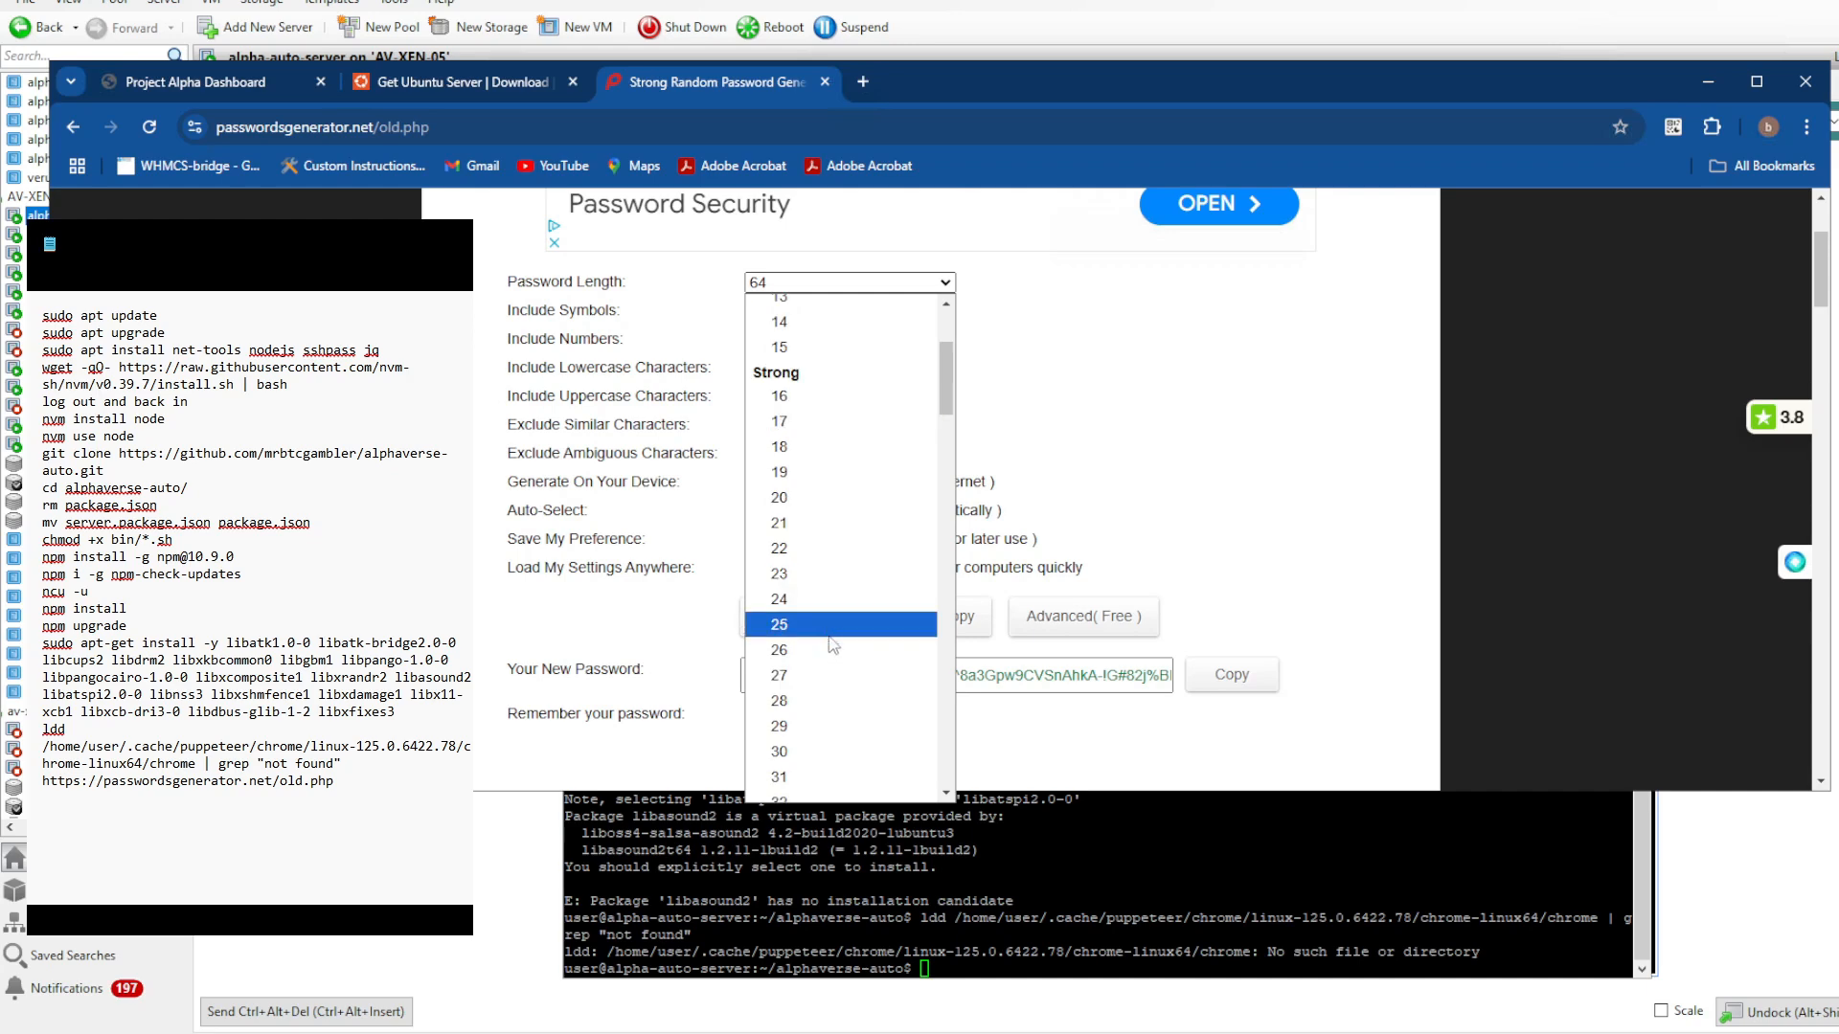
pyautogui.click(804, 548)
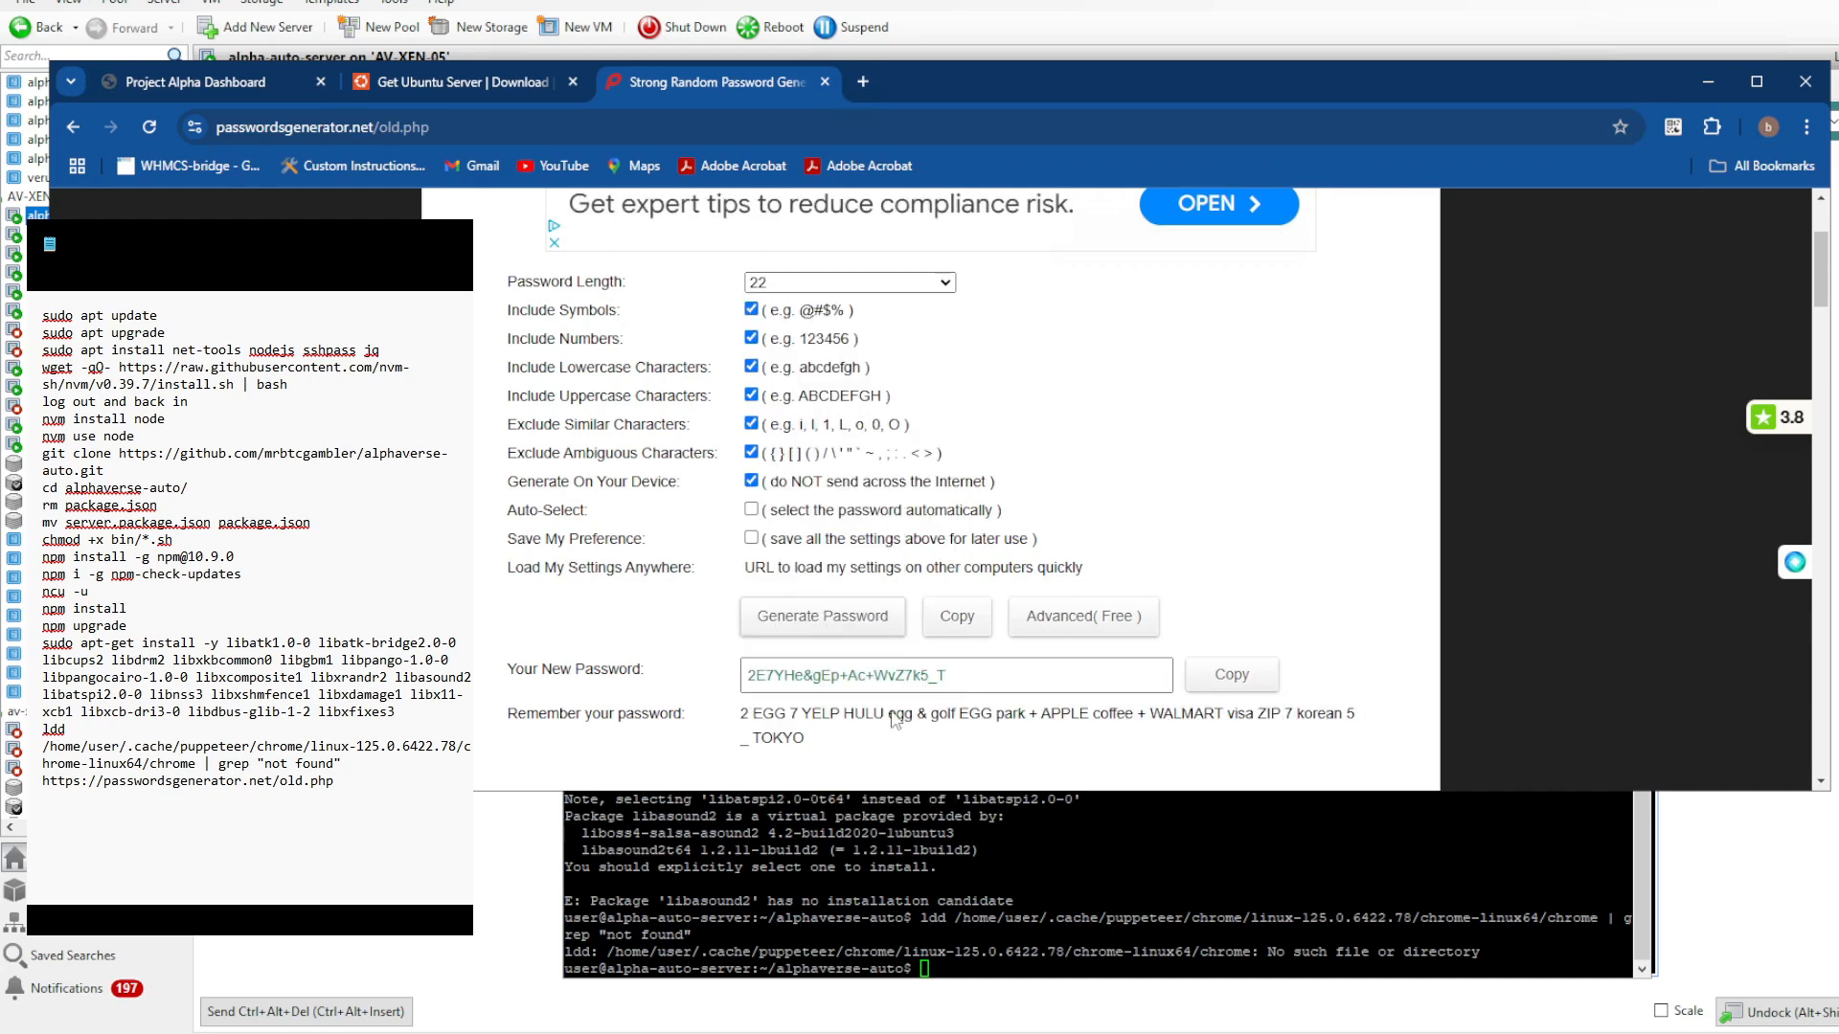
pyautogui.click(1215, 671)
pyautogui.hotkey('alt', 'Tab')
pyautogui.hotkey('ctrl', 'v')
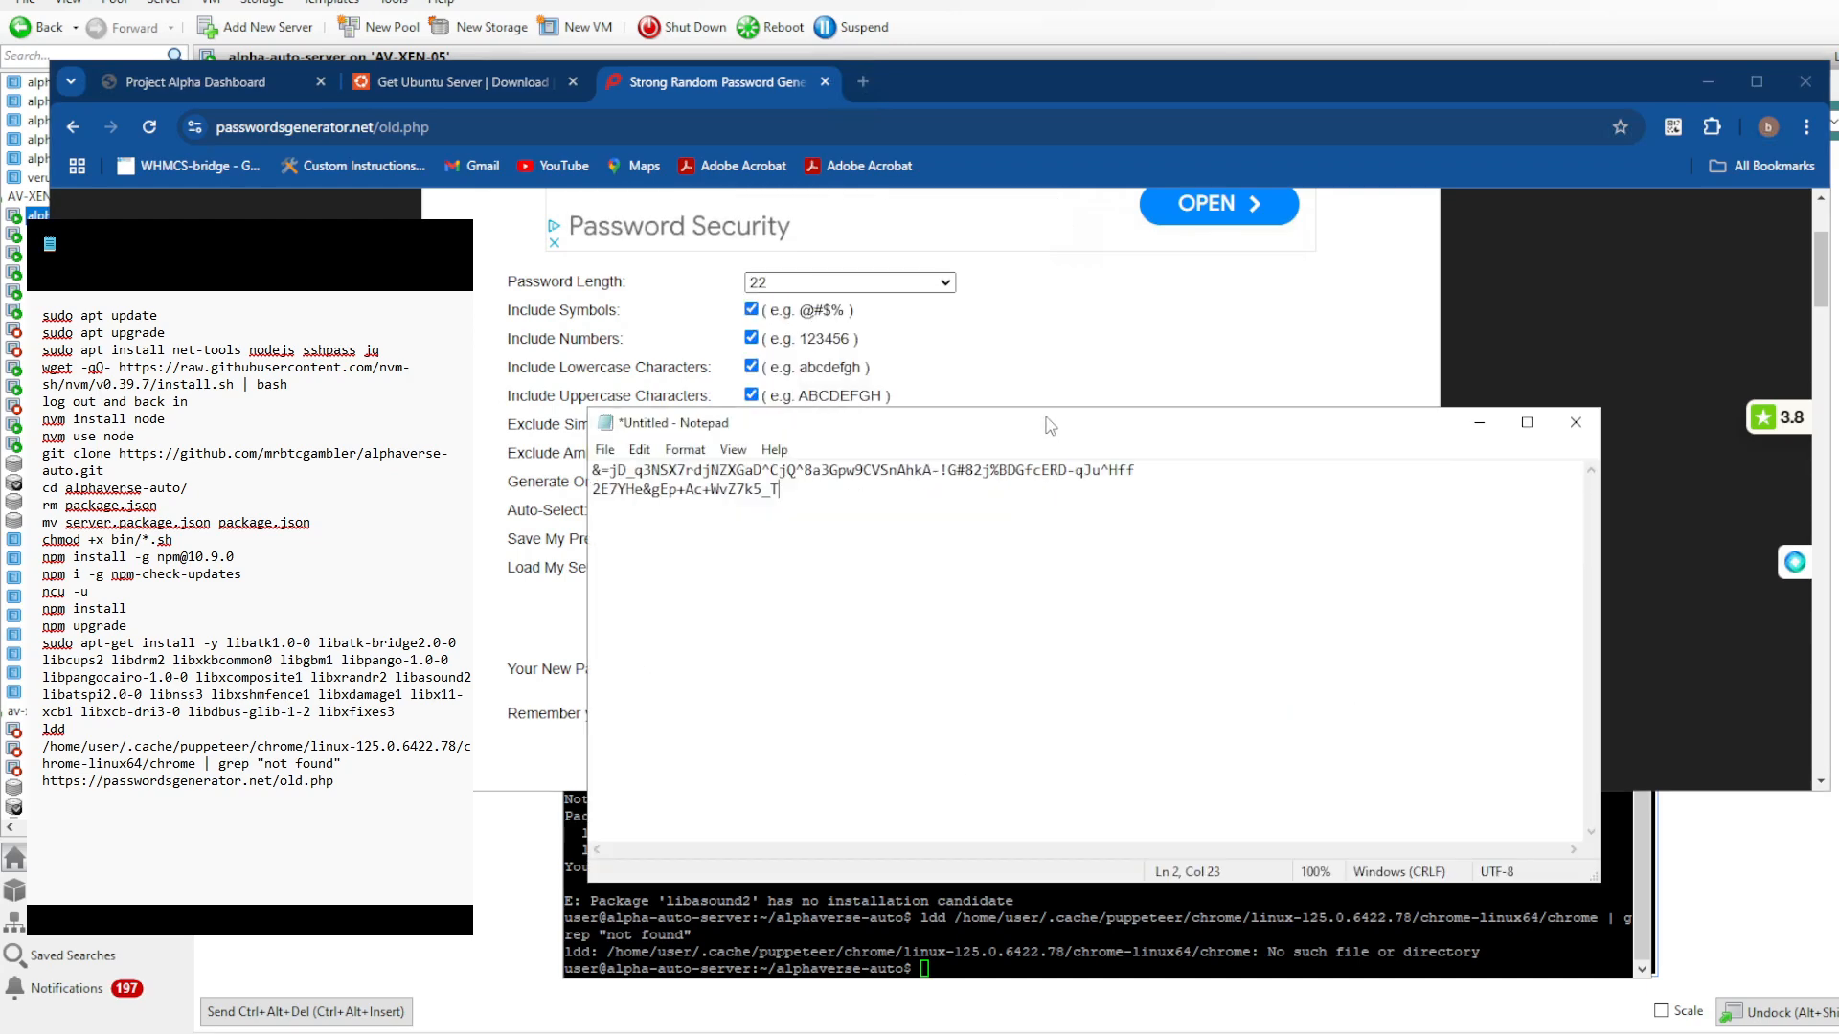
pyautogui.press('Return')
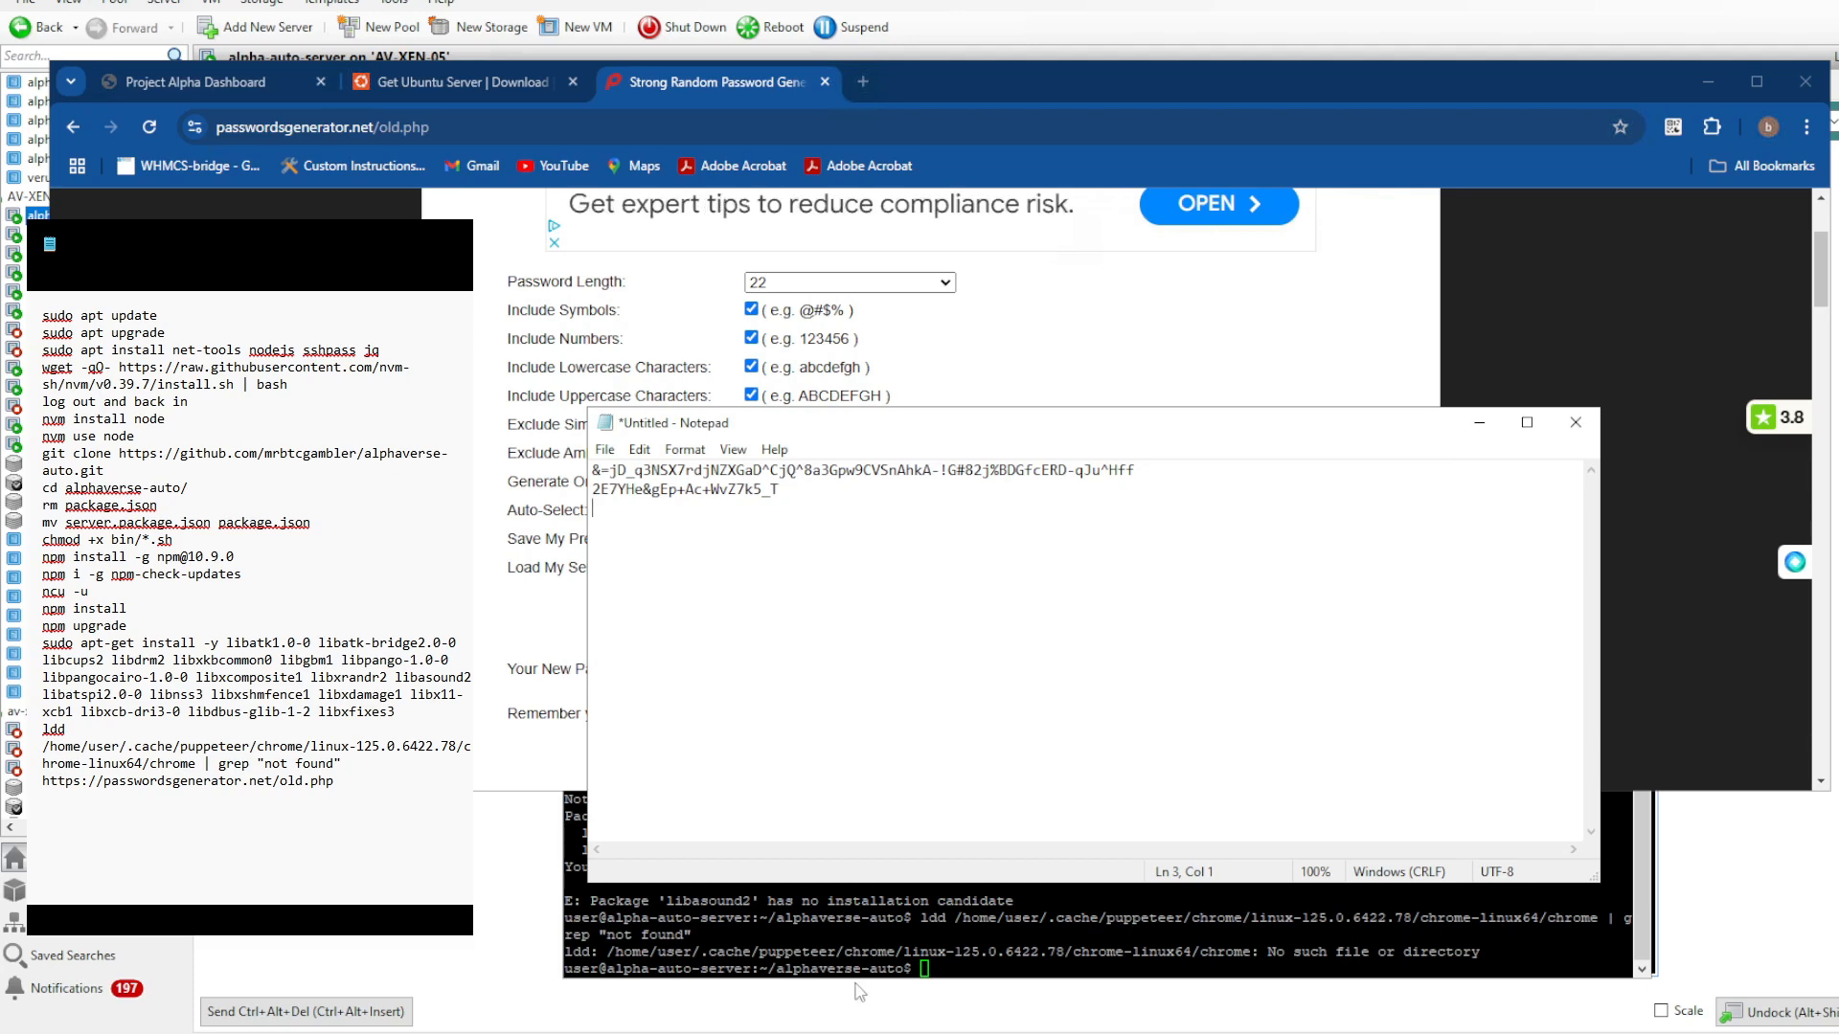
# - Switch to WinSCP and open client_config.json from the alphaverse-auto folder for editing
pyautogui.hotkey('alt', 'Tab')
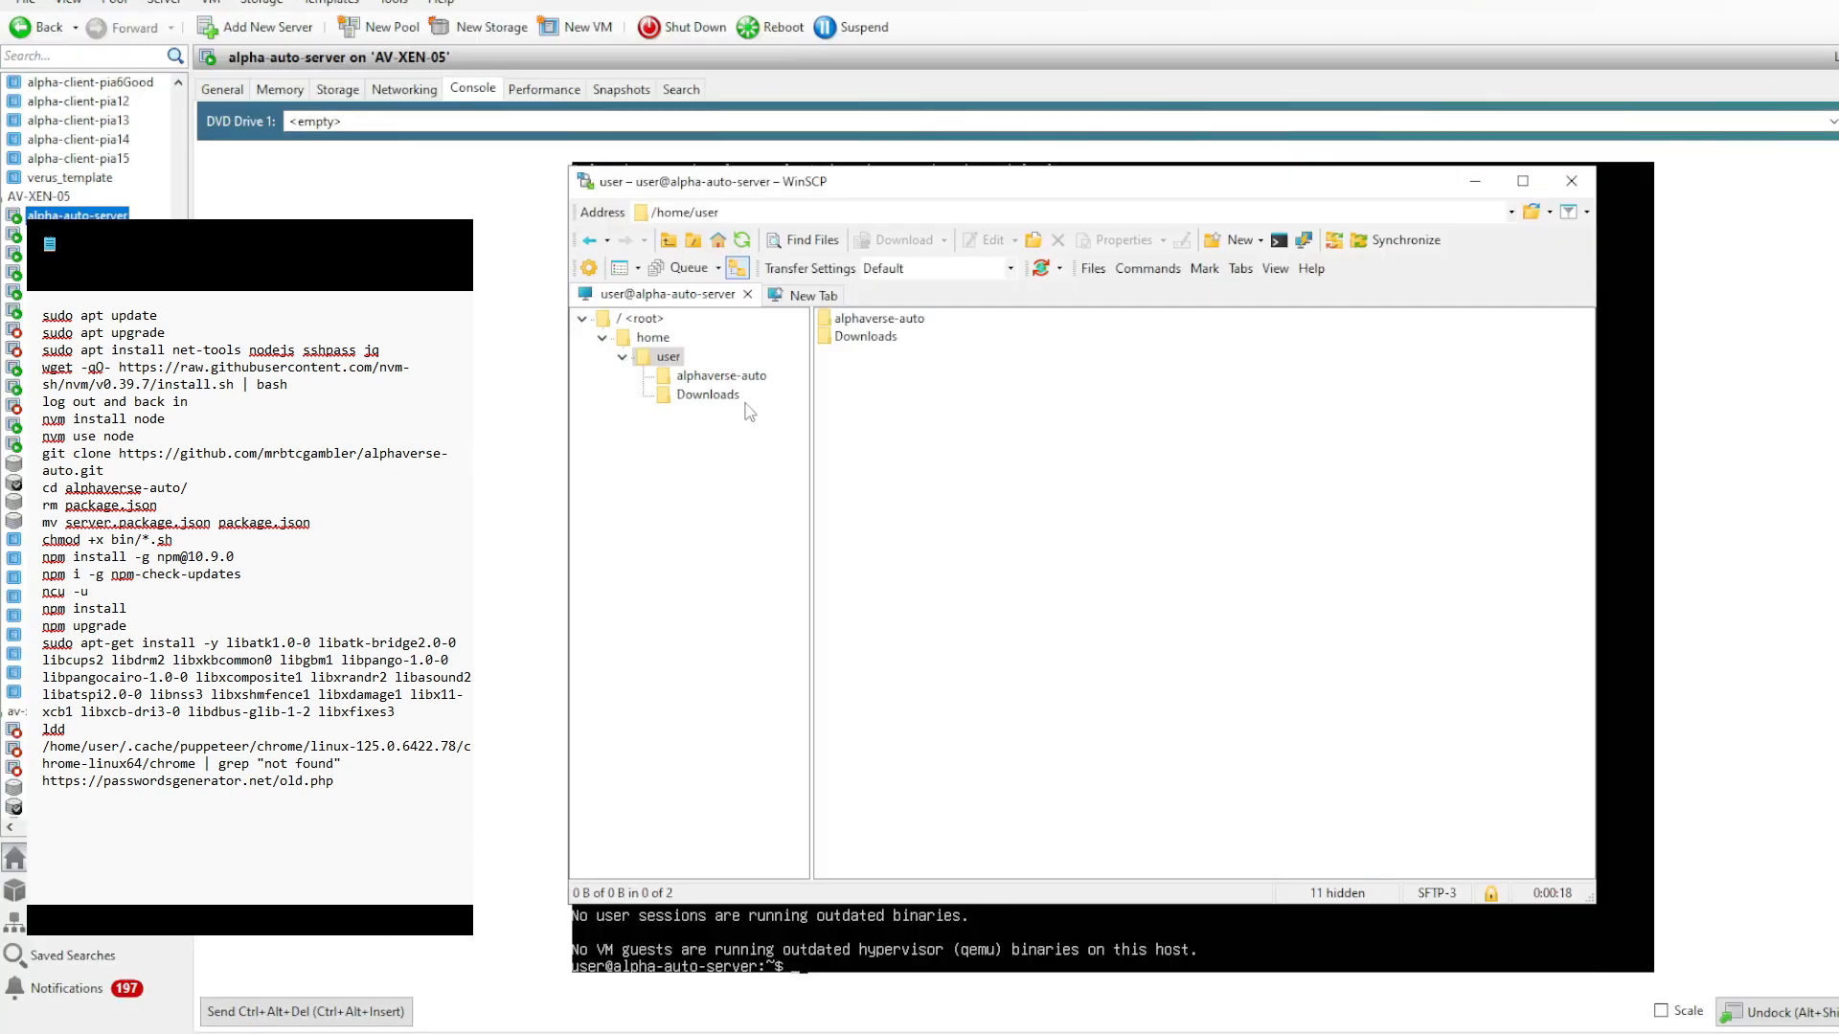
pyautogui.click(743, 383)
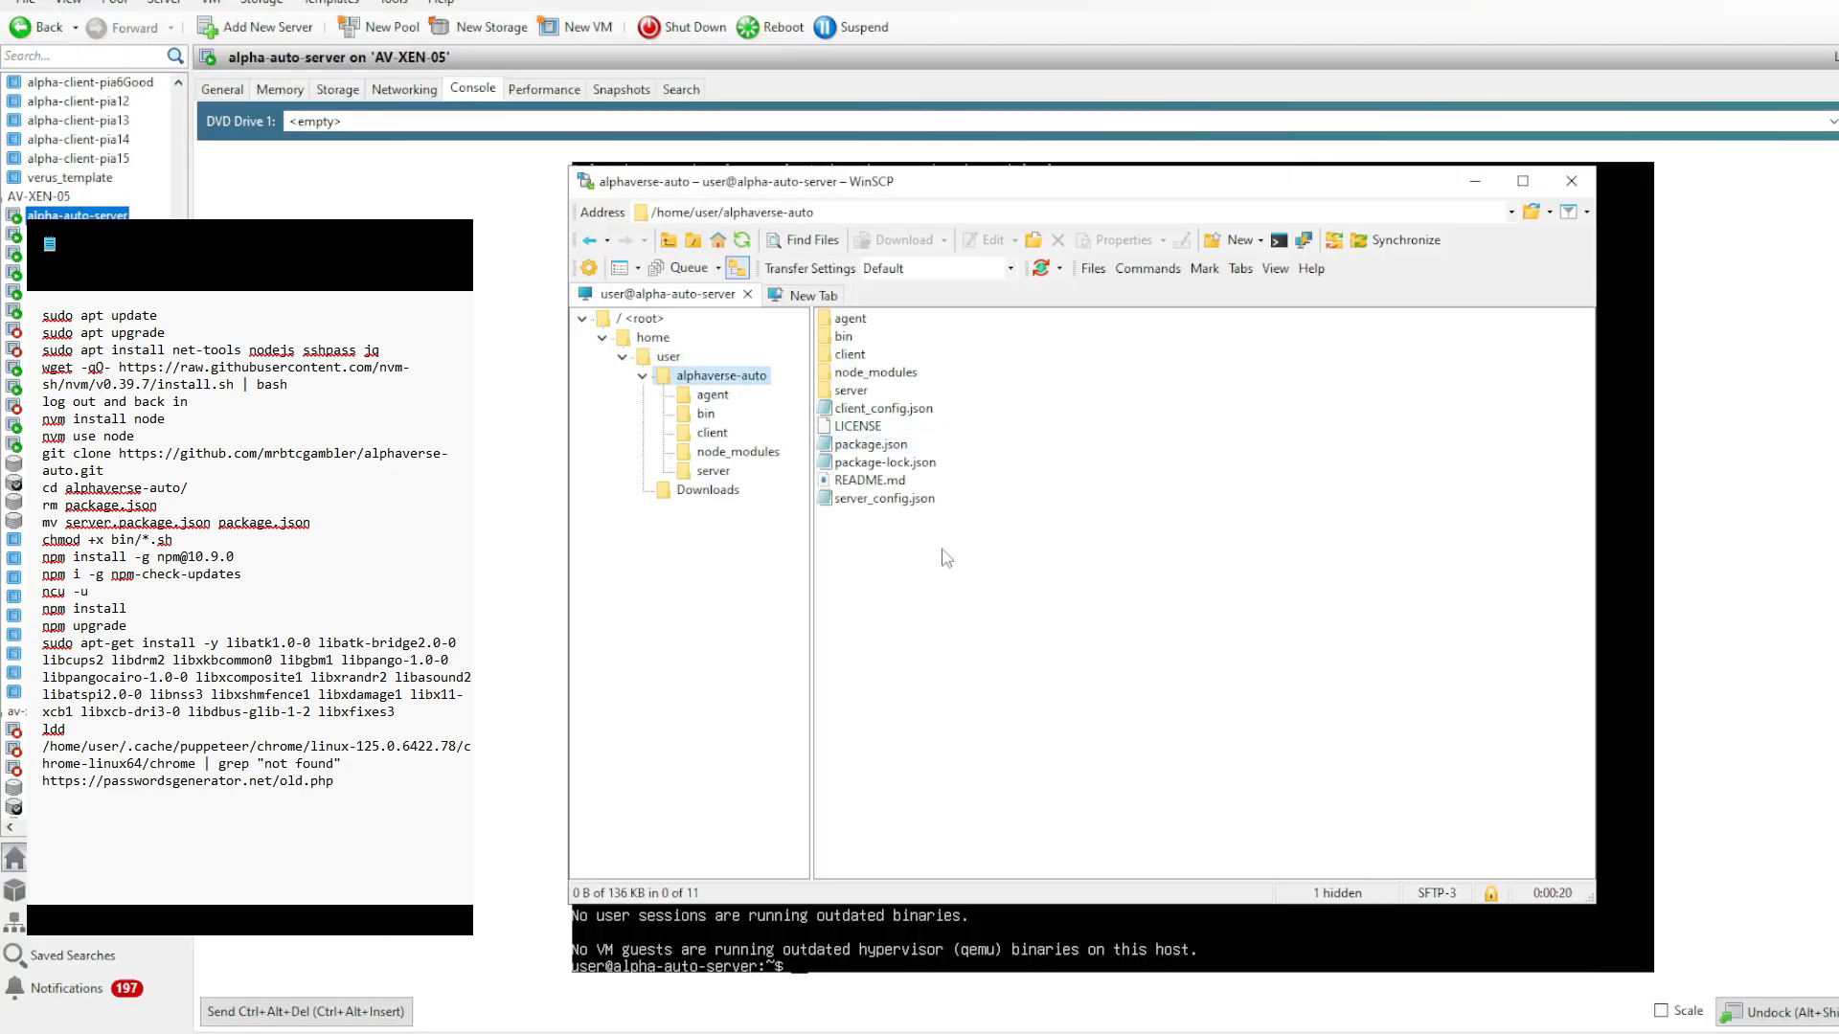
pyautogui.click(865, 410)
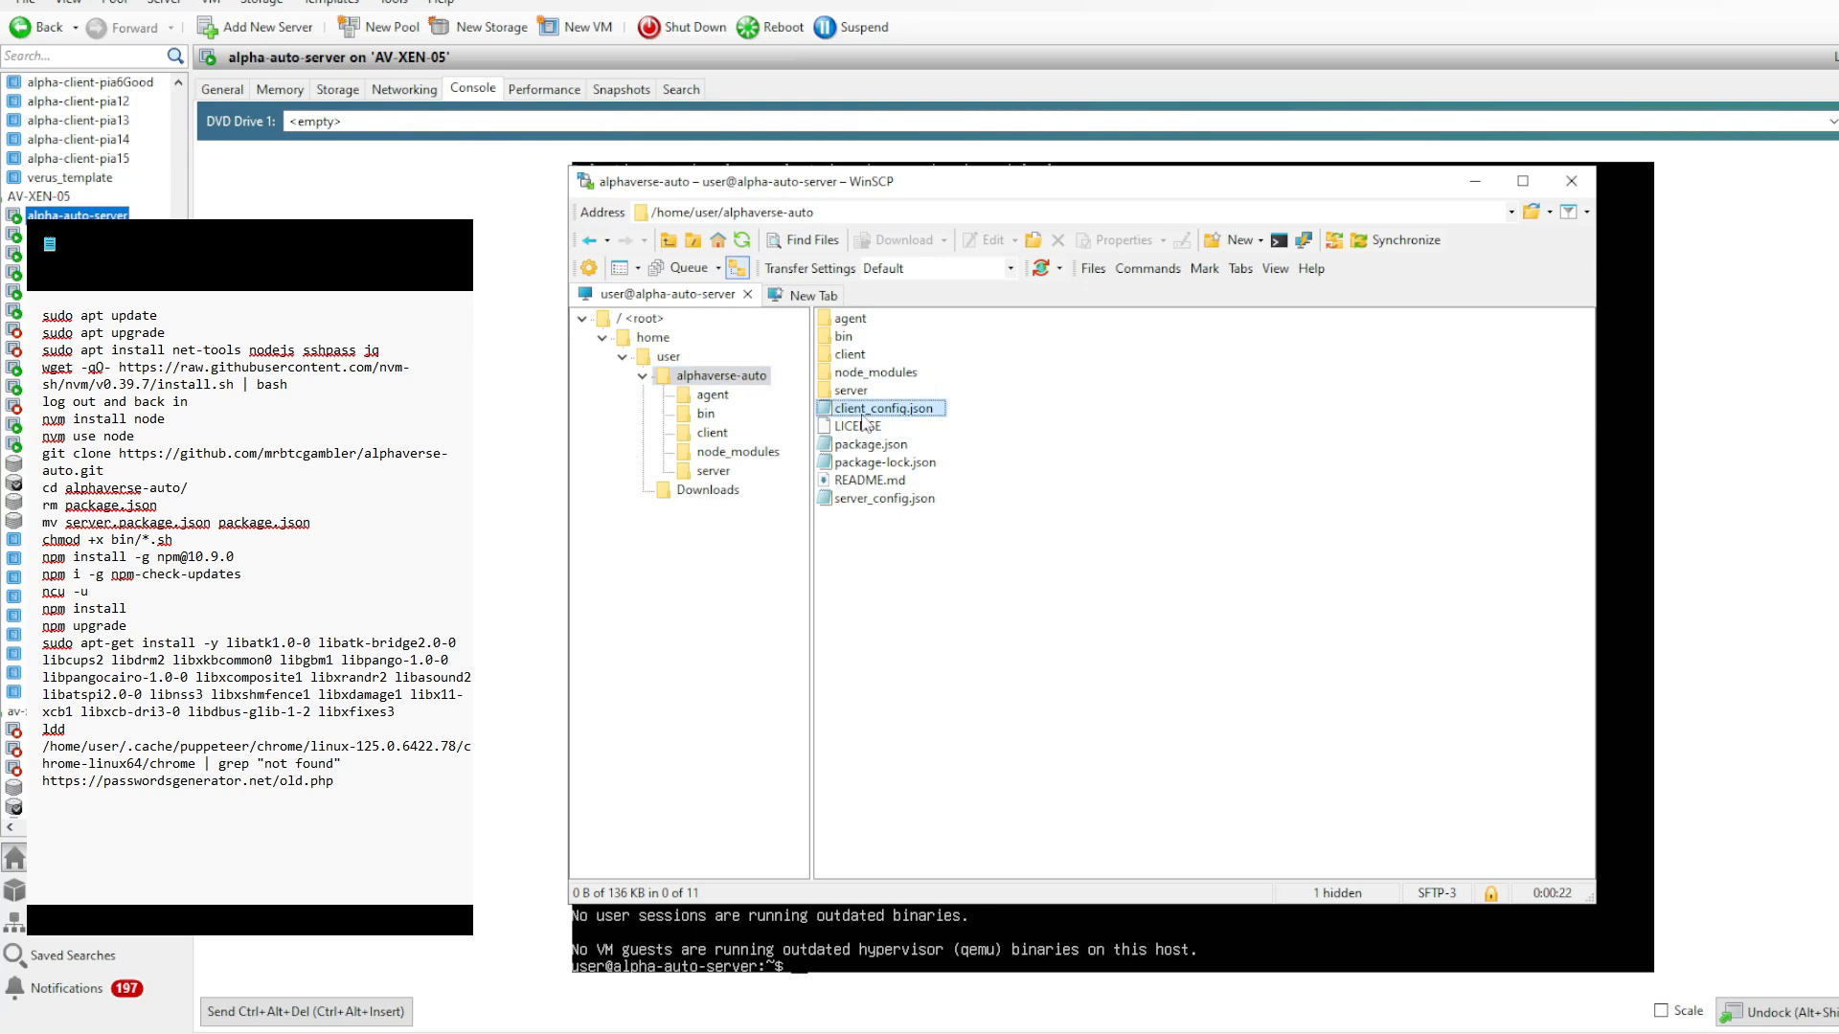
pyautogui.doubleClick(864, 413)
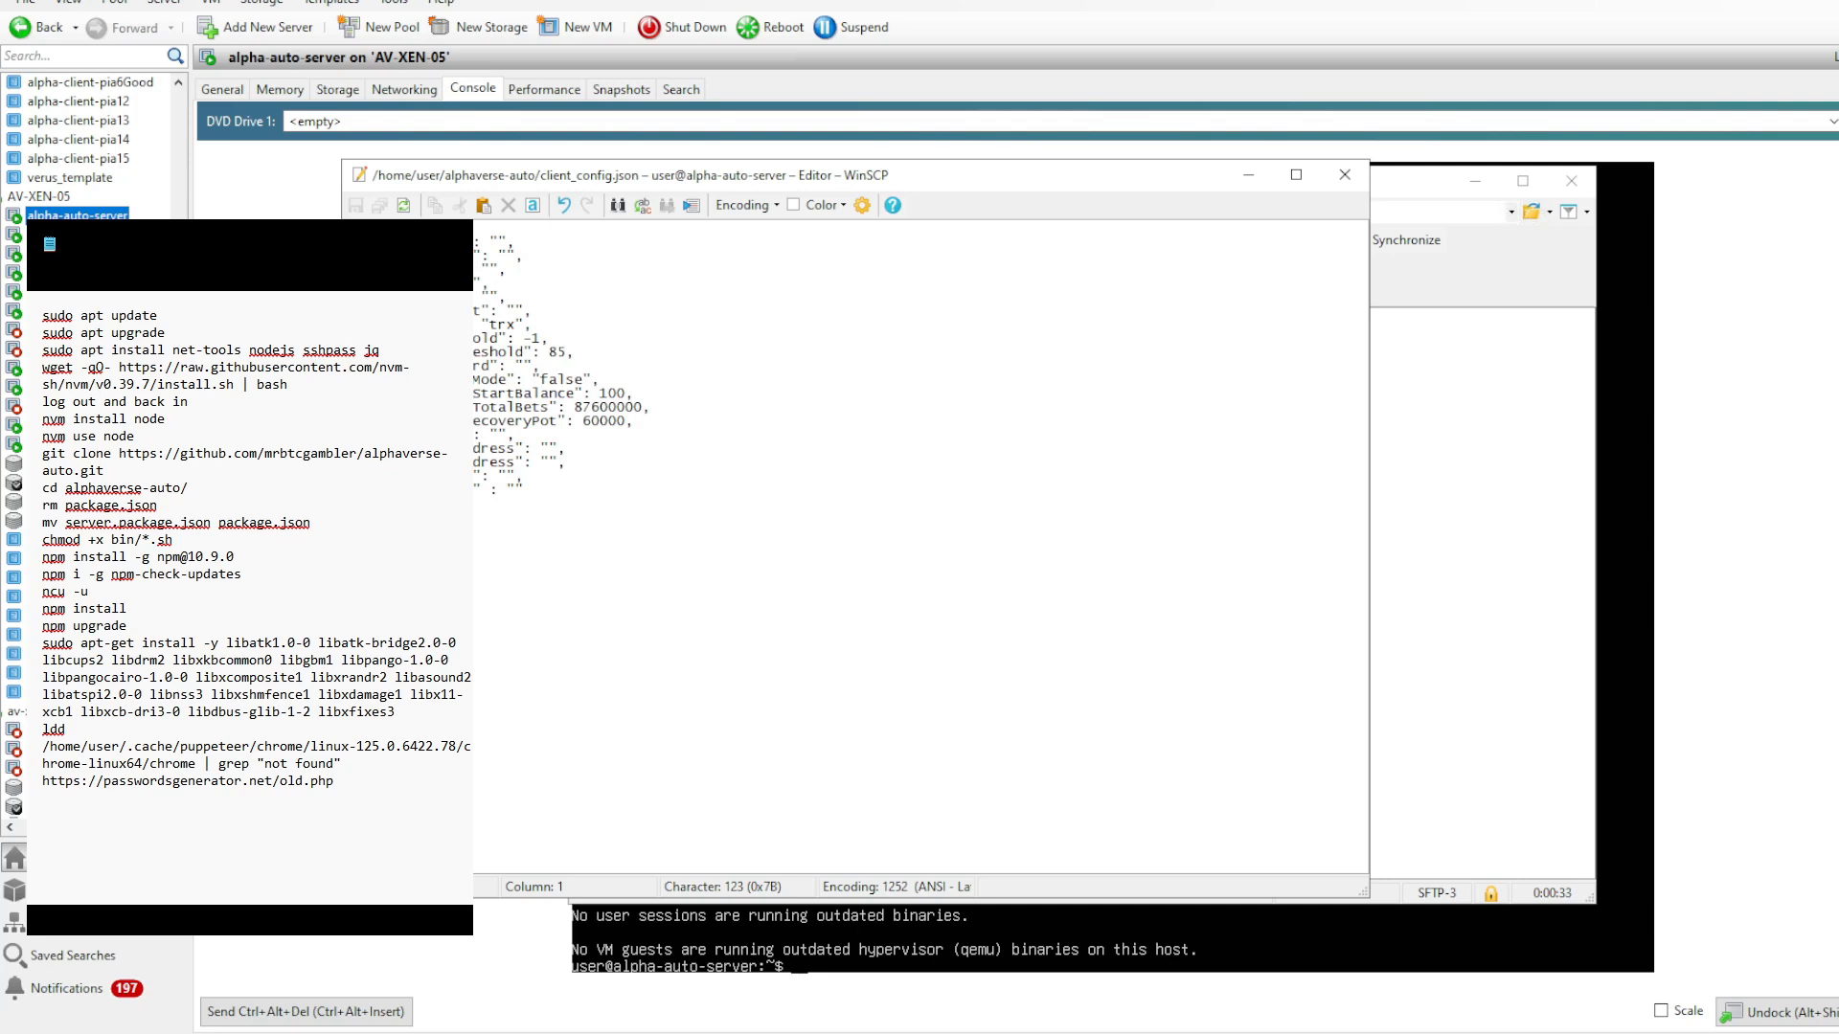
# - Copy the 64-character password from Notepad into the empty first value of client_config.json
pyautogui.click(500, 243)
pyautogui.moveTo(916, 1033)
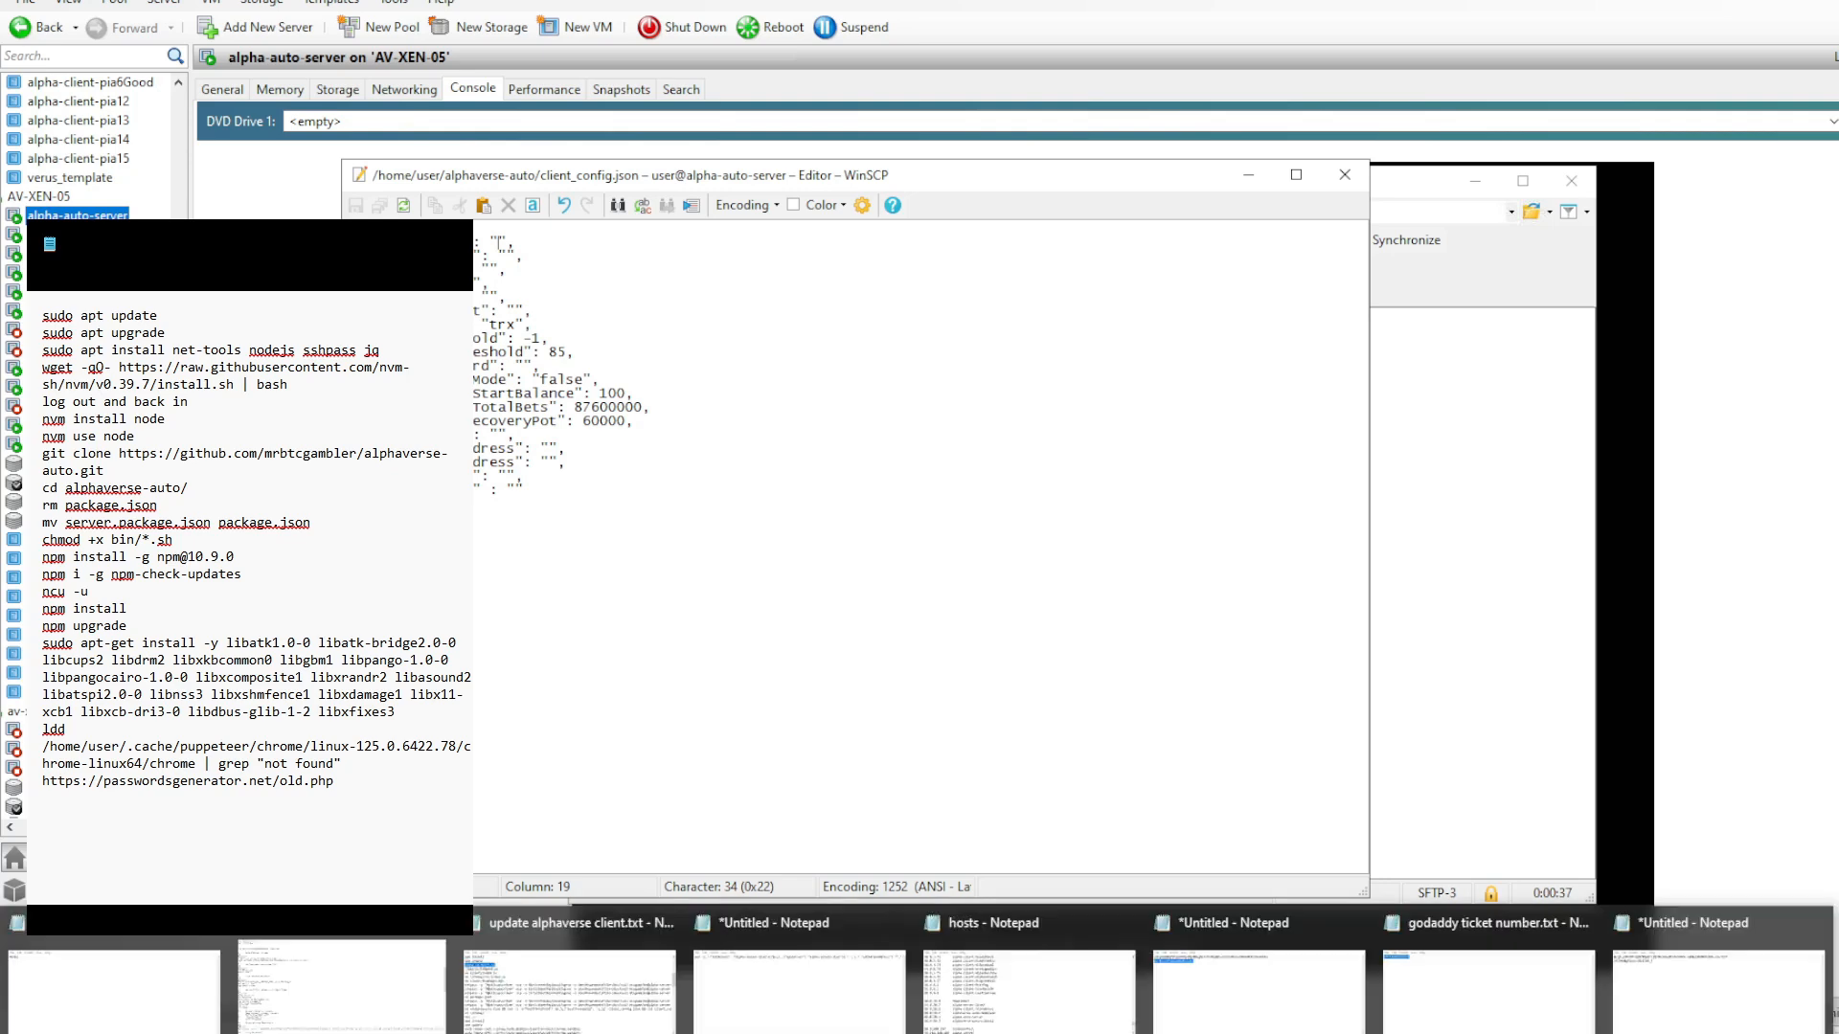
pyautogui.click(1720, 987)
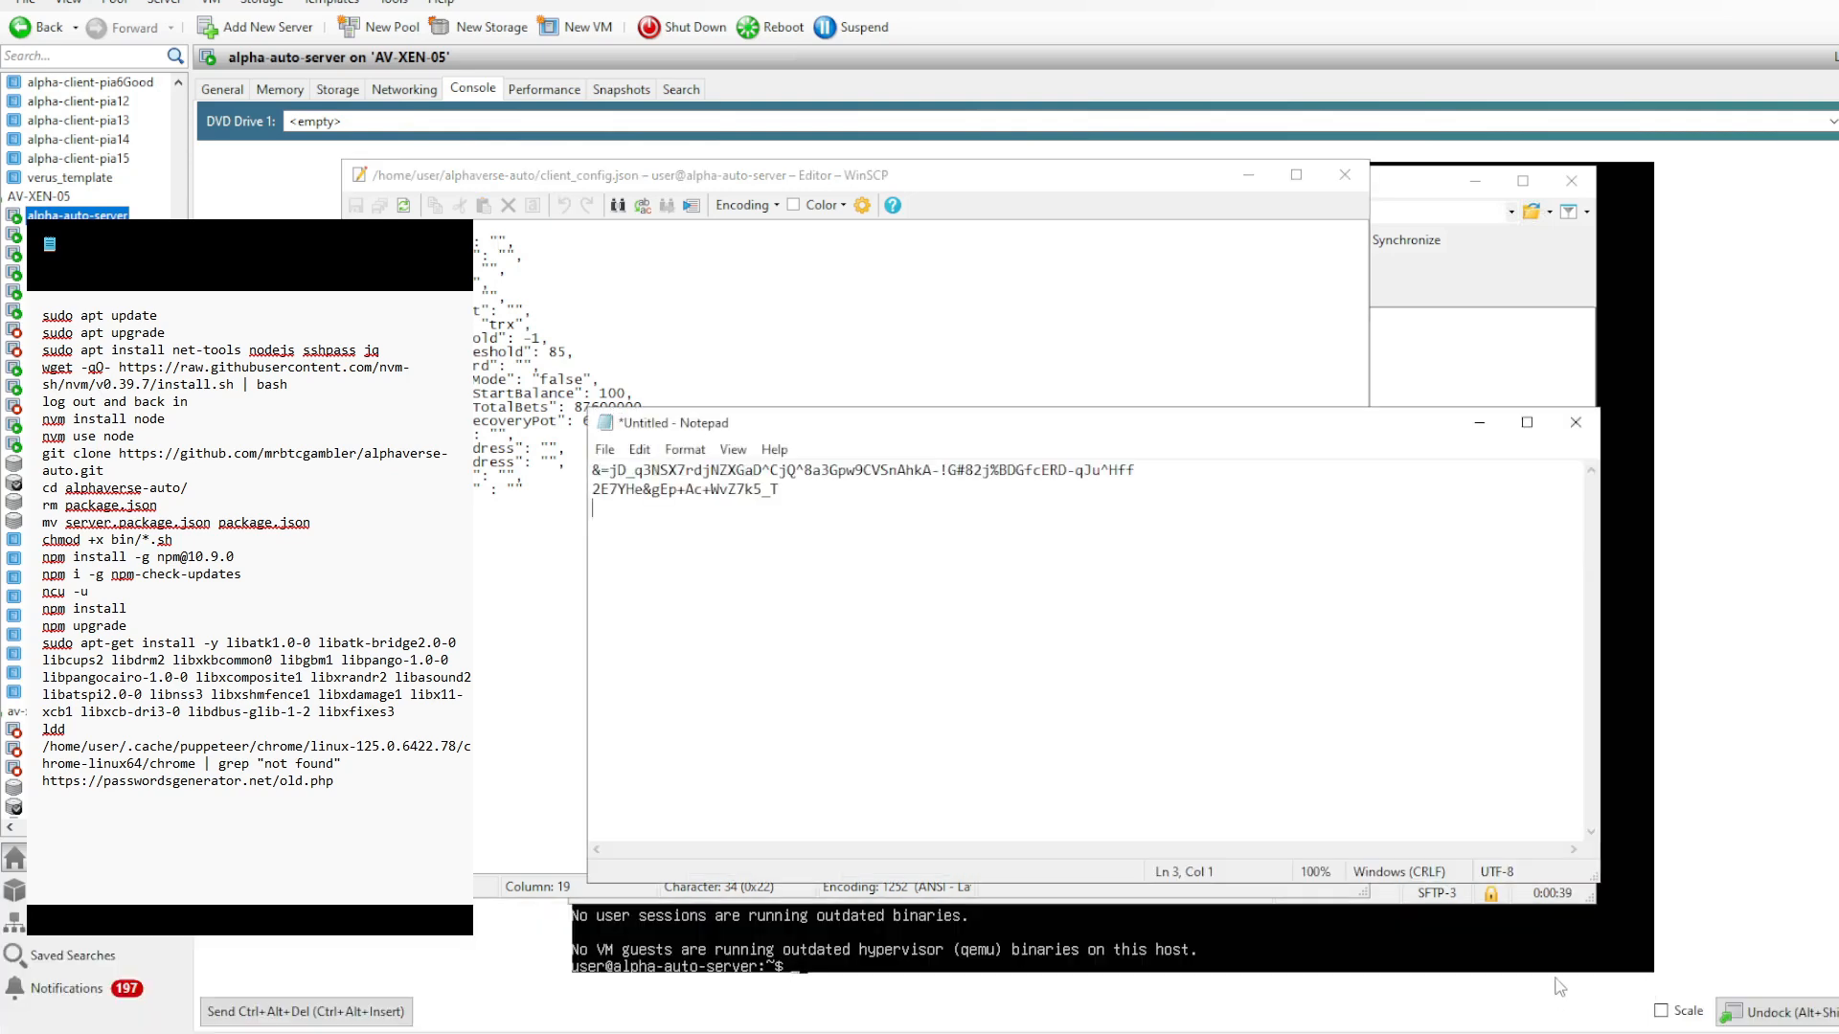
pyautogui.moveTo(1135, 471); pyautogui.dragTo(592, 470)
pyautogui.click(499, 243)
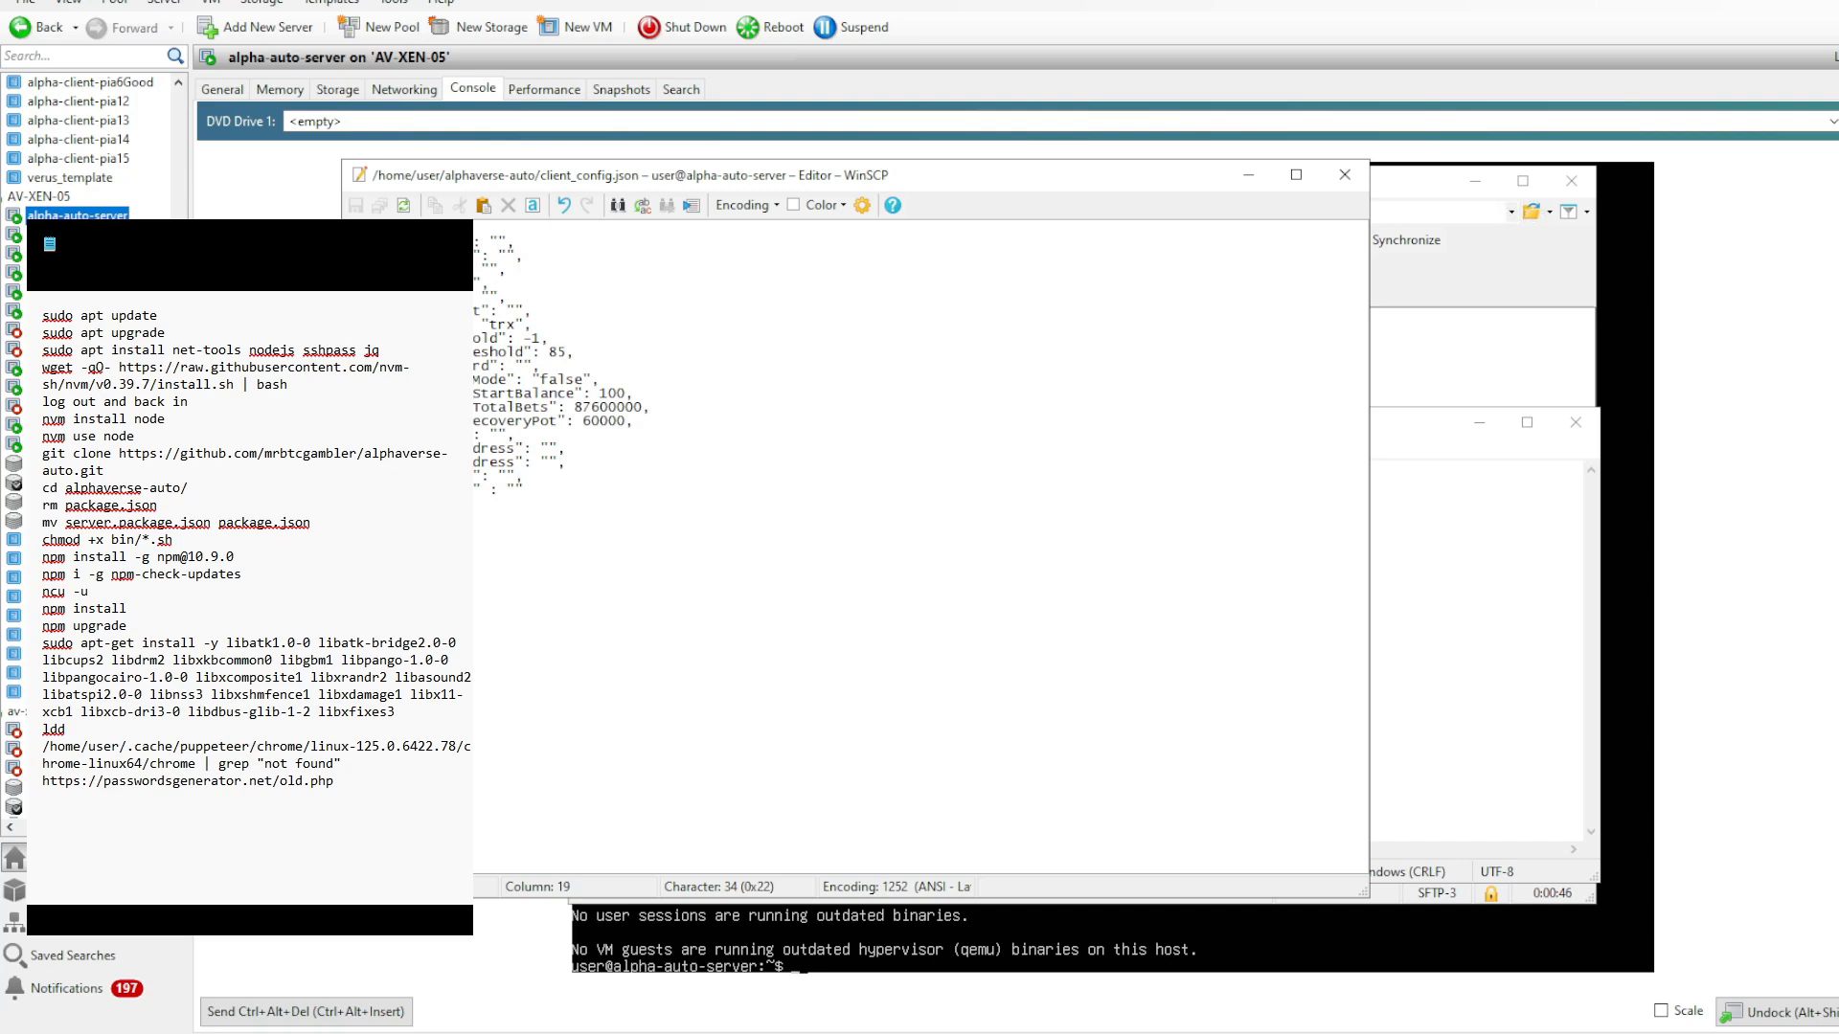
pyautogui.hotkey('ctrl', 'v')
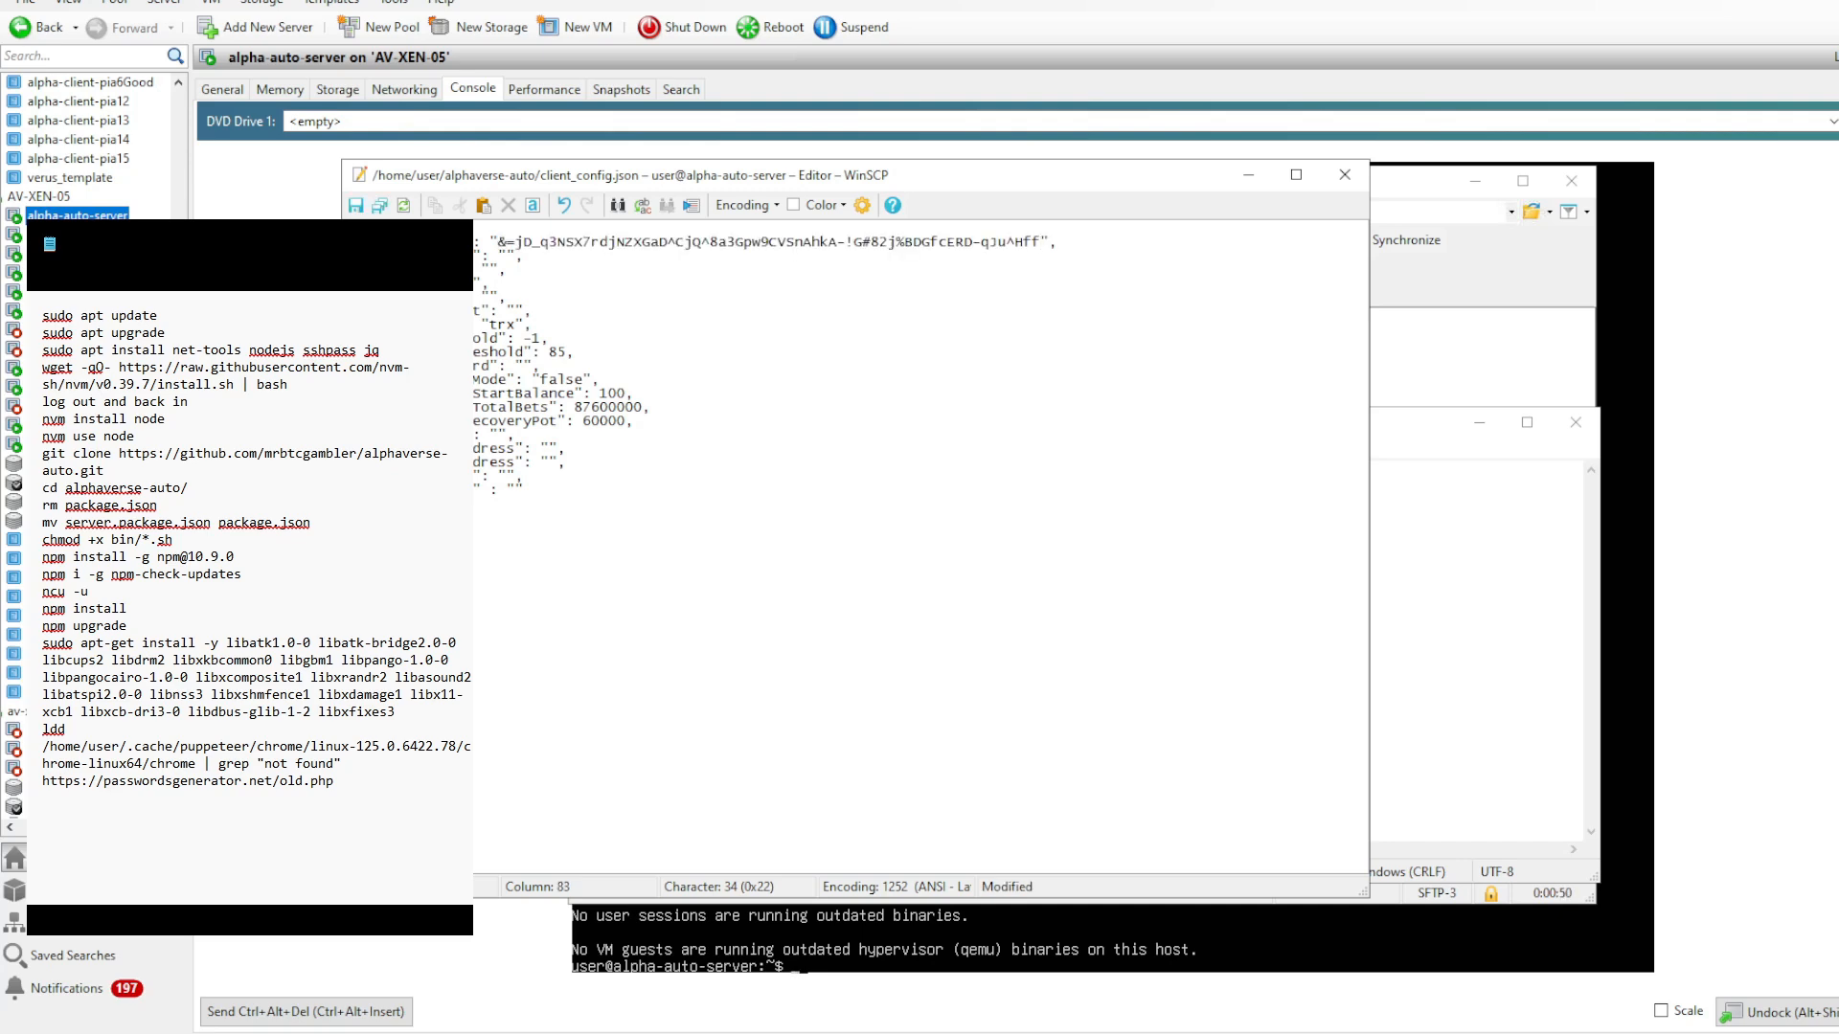
pyautogui.click(508, 256)
pyautogui.write('http:')
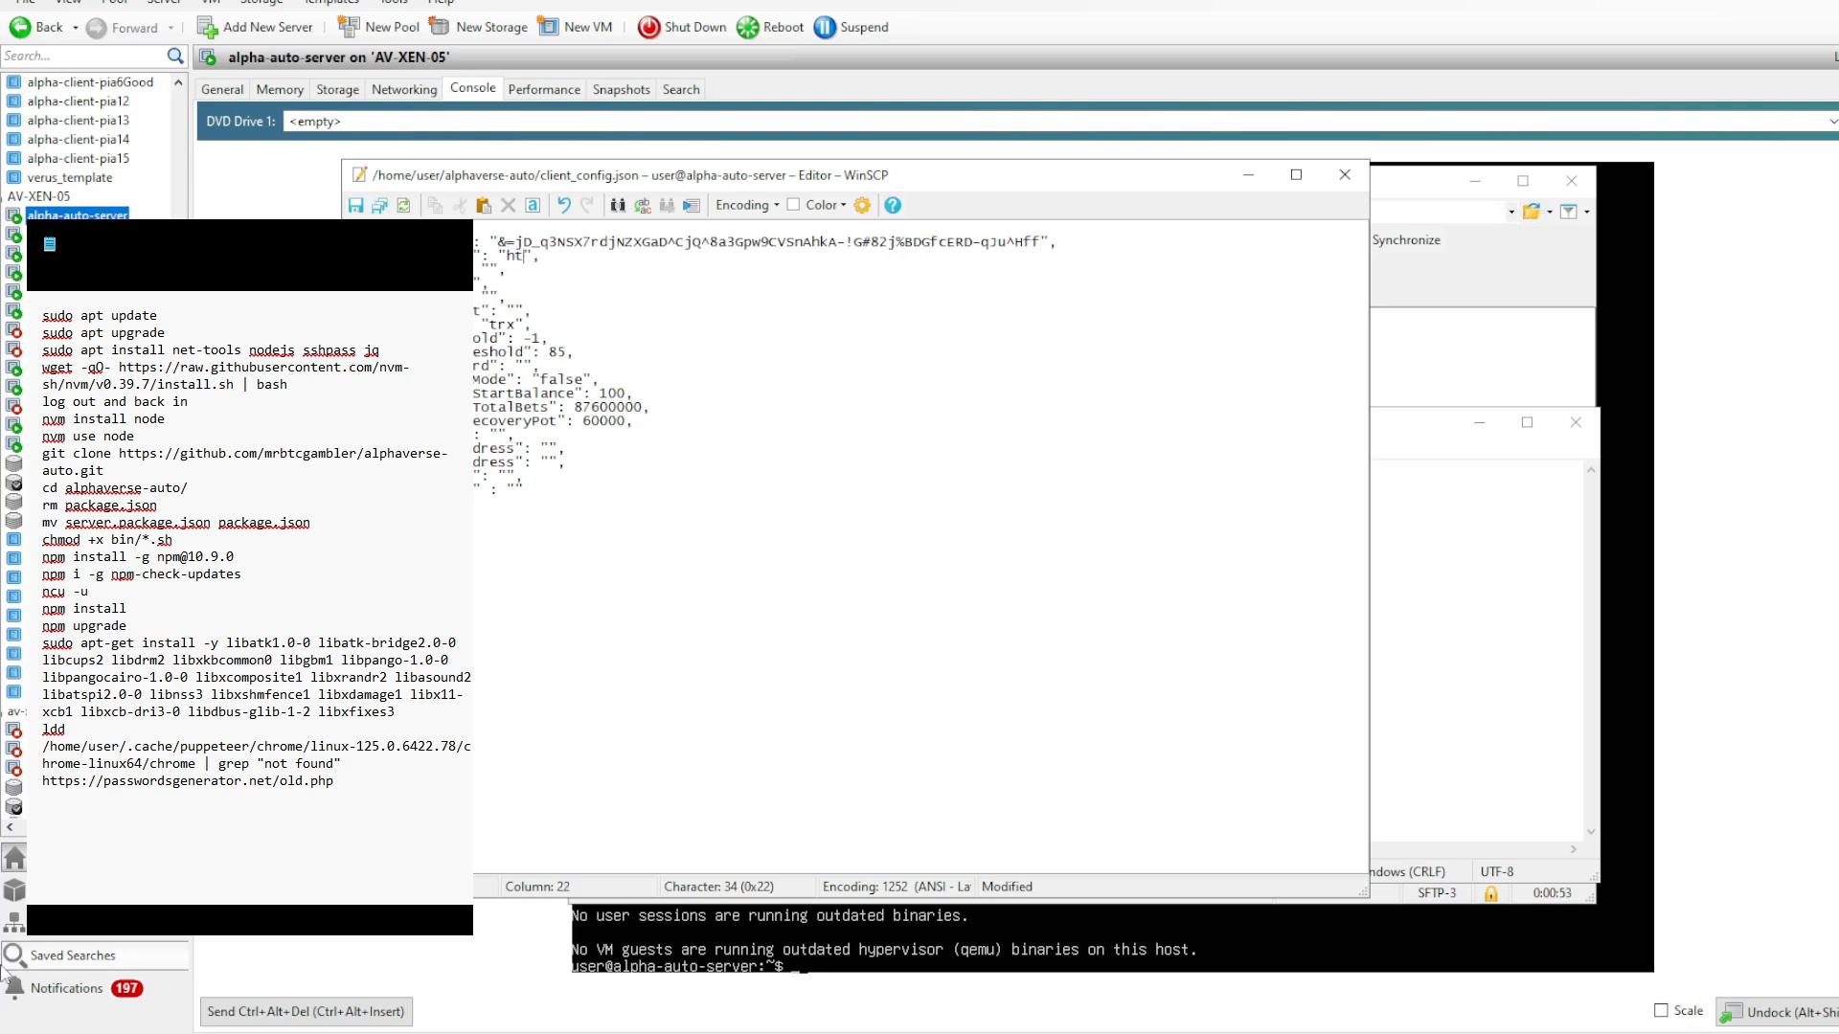
pyautogui.write('//alpha-auto-server')
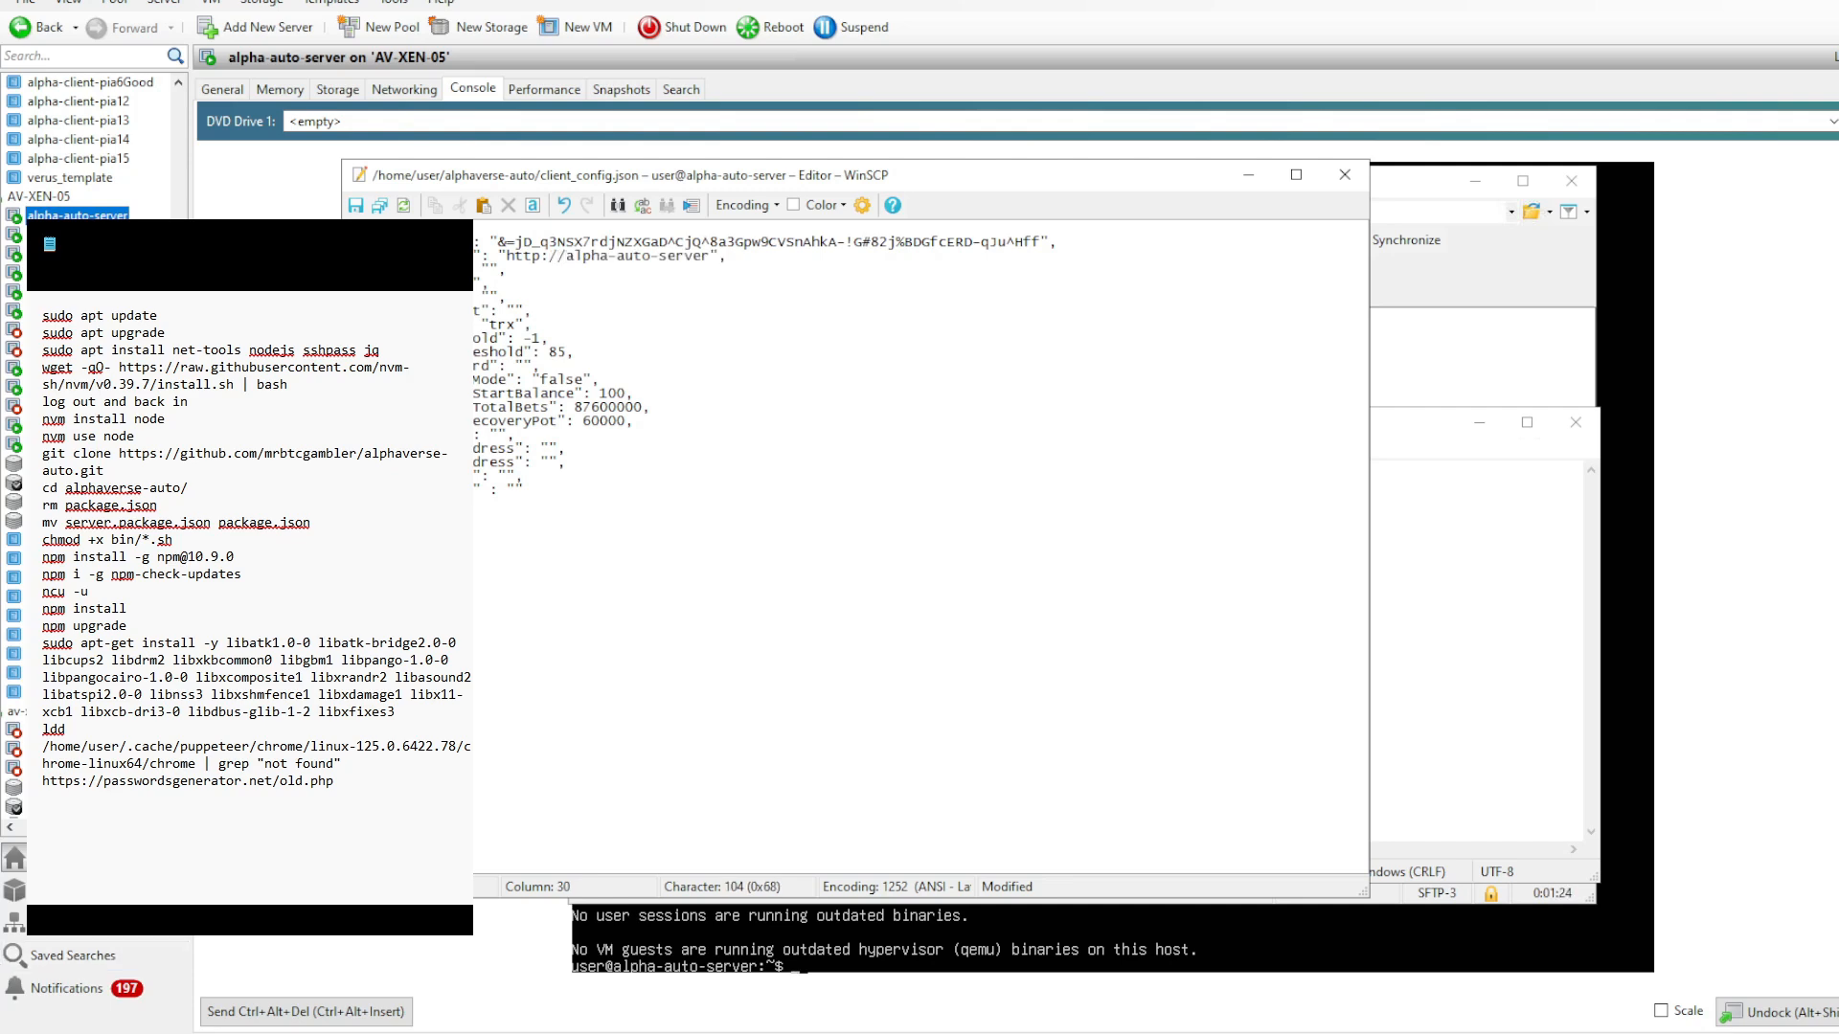
pyautogui.click(711, 256)
pyautogui.write(':3000')
pyautogui.hotkey('ctrl', 's')
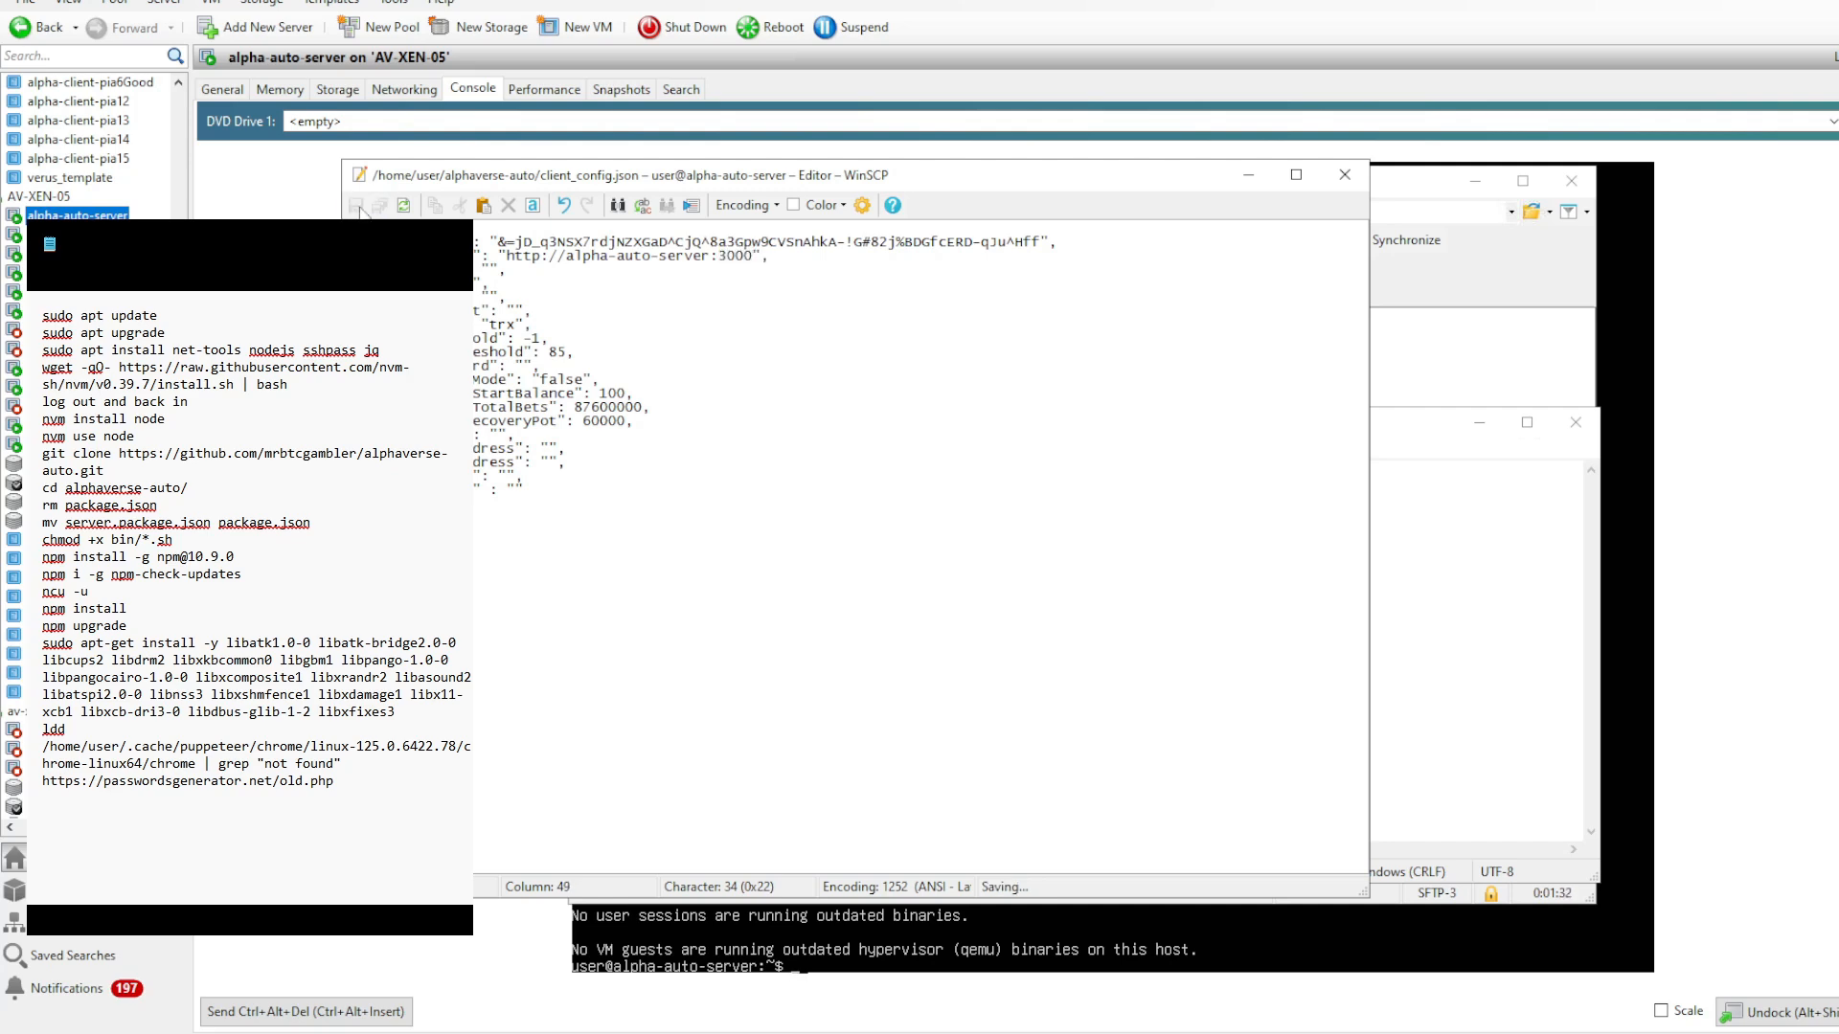
pyautogui.press('Escape')
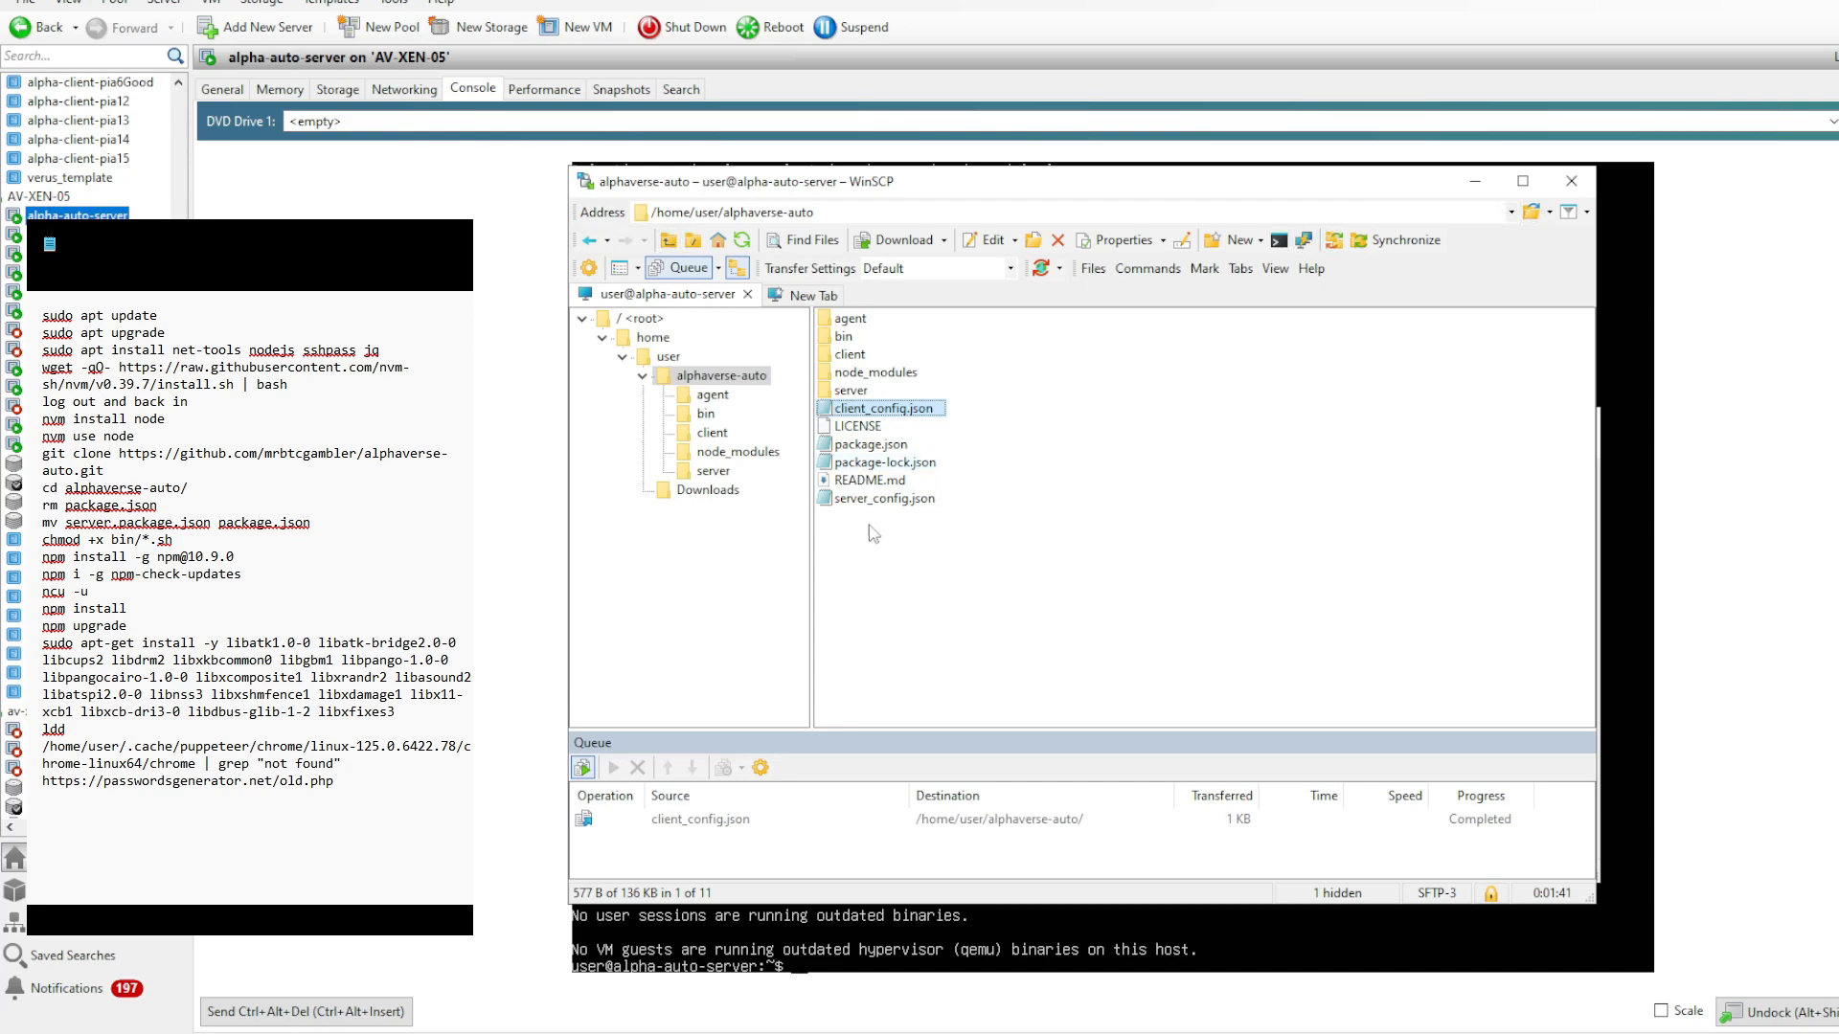
# - Open server_config.json, paste the same 64-character password as its third value, and save the file
pyautogui.doubleClick(882, 499)
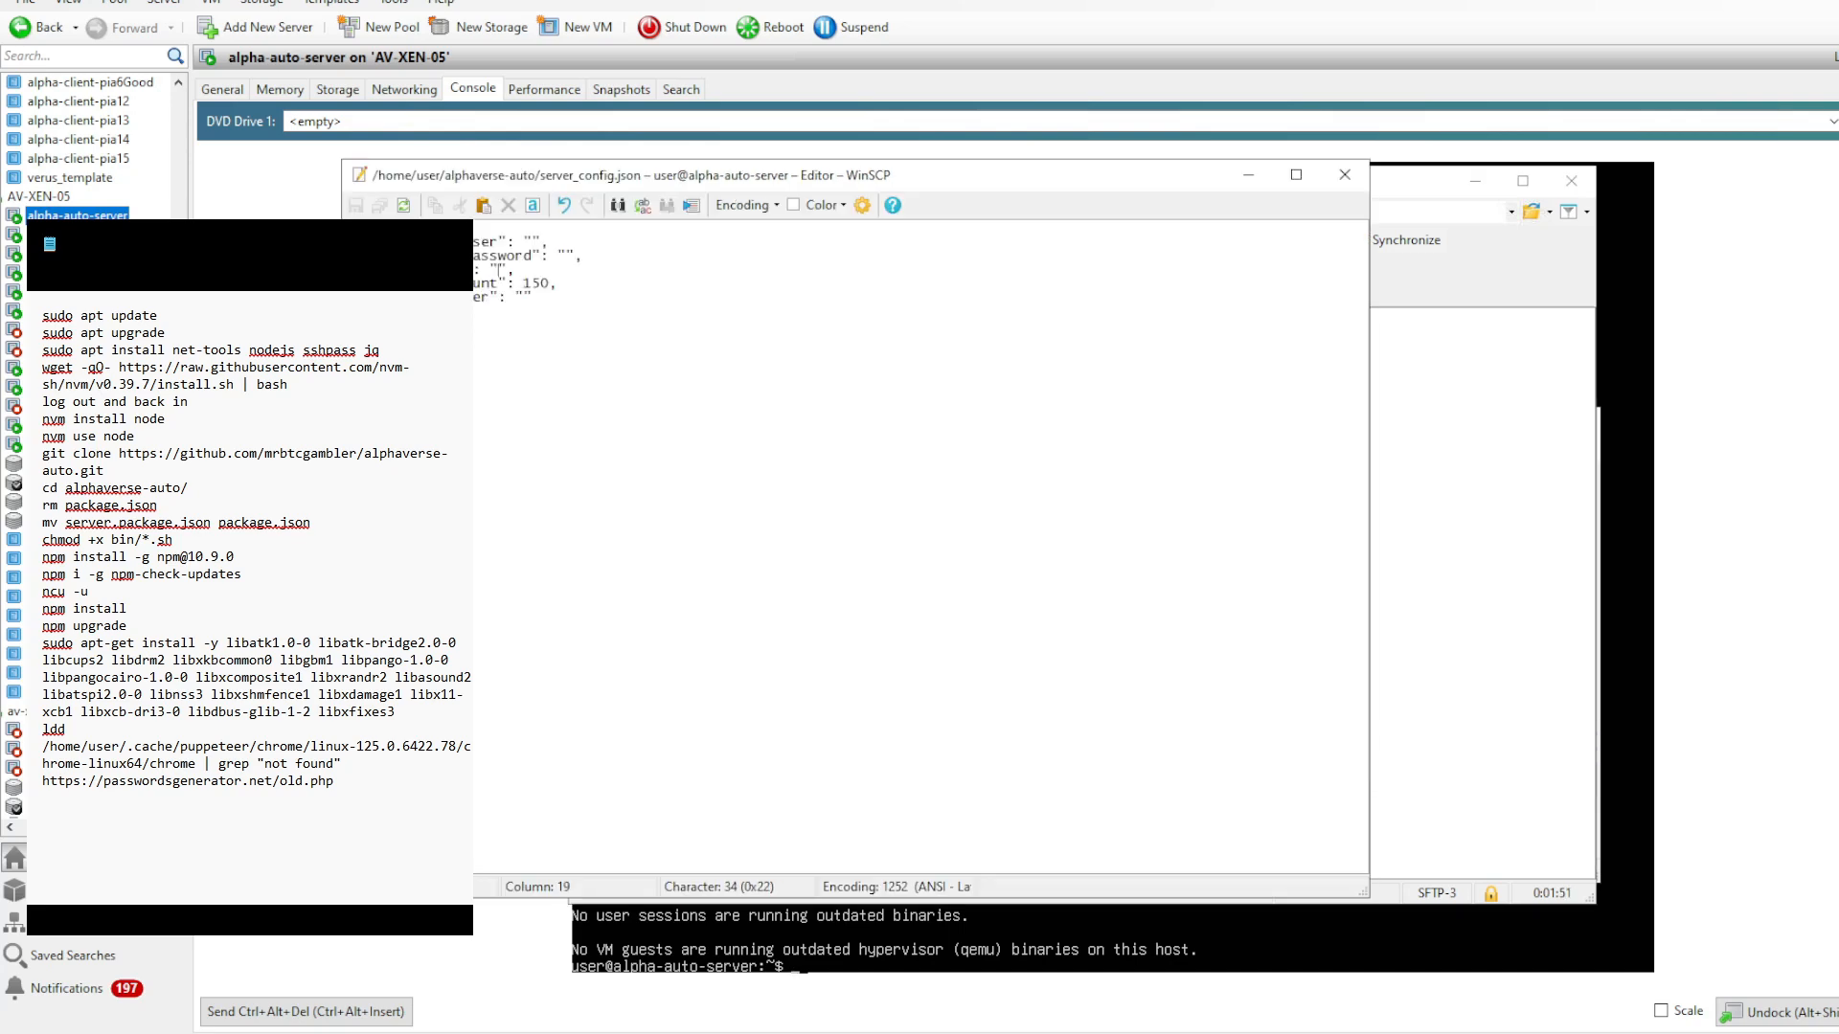
pyautogui.hotkey('ctrl', 'v')
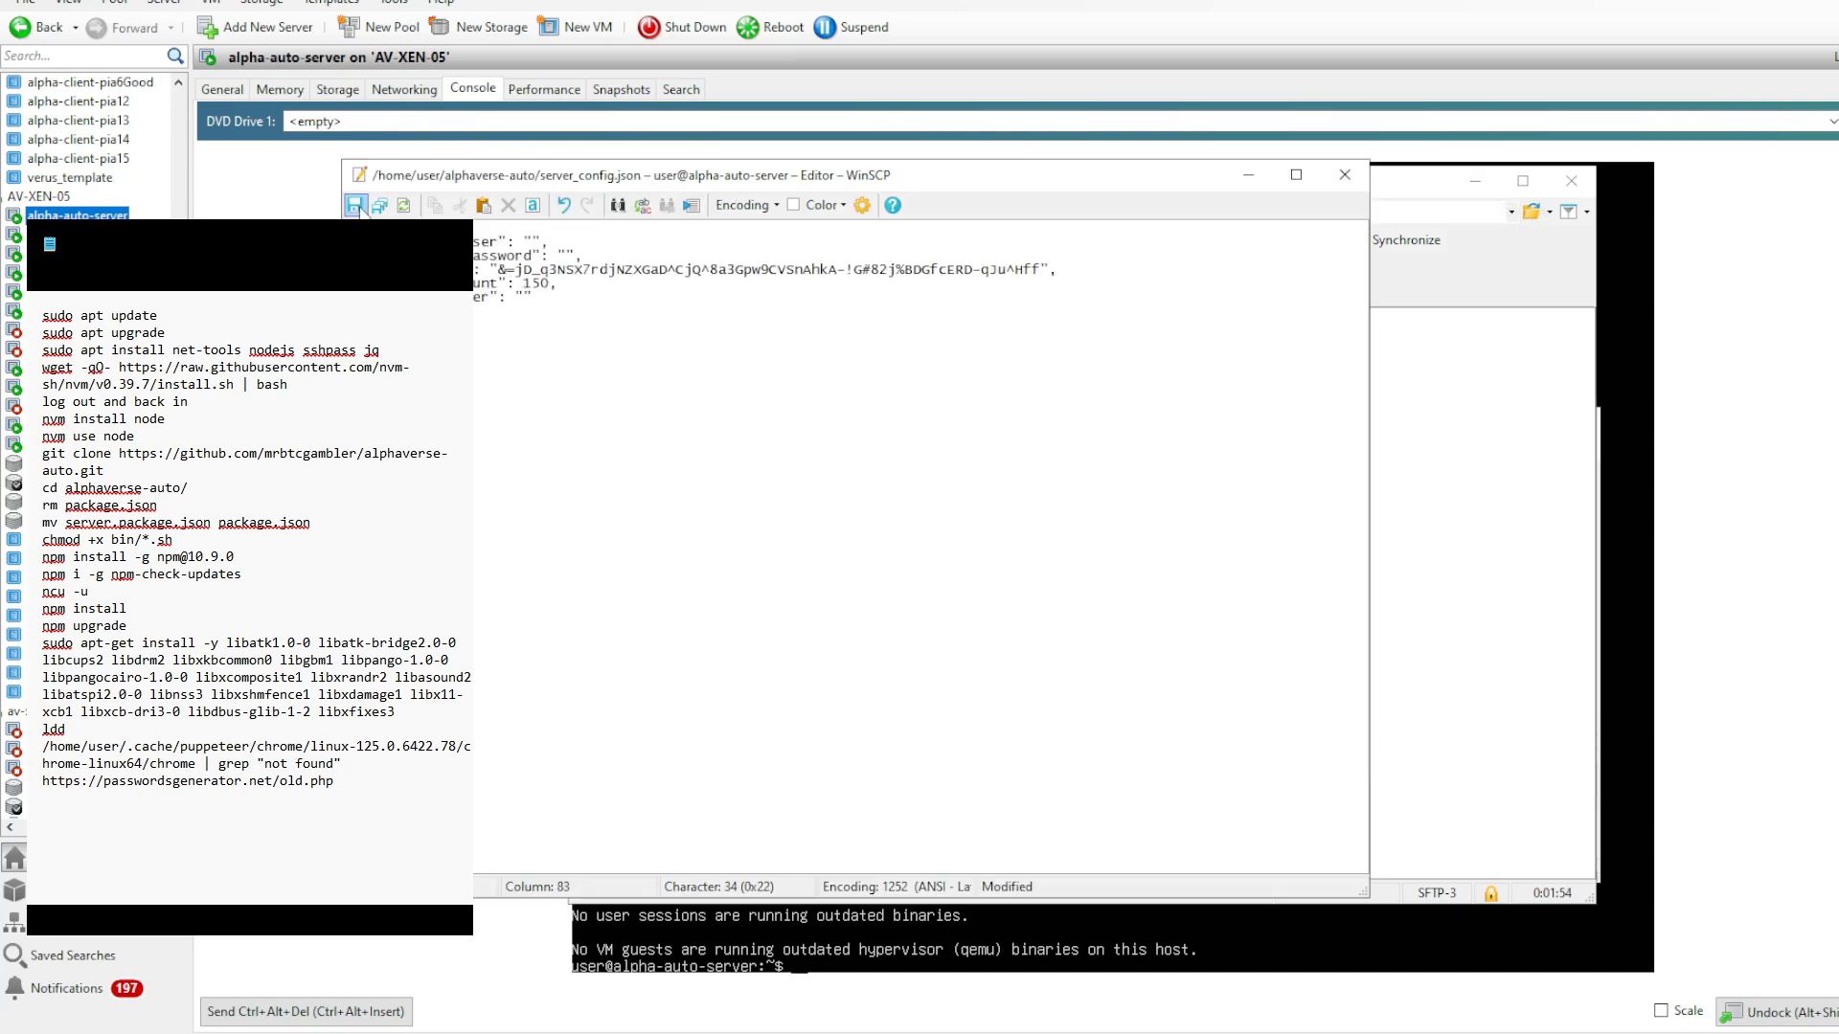
pyautogui.hotkey('ctrl', 's')
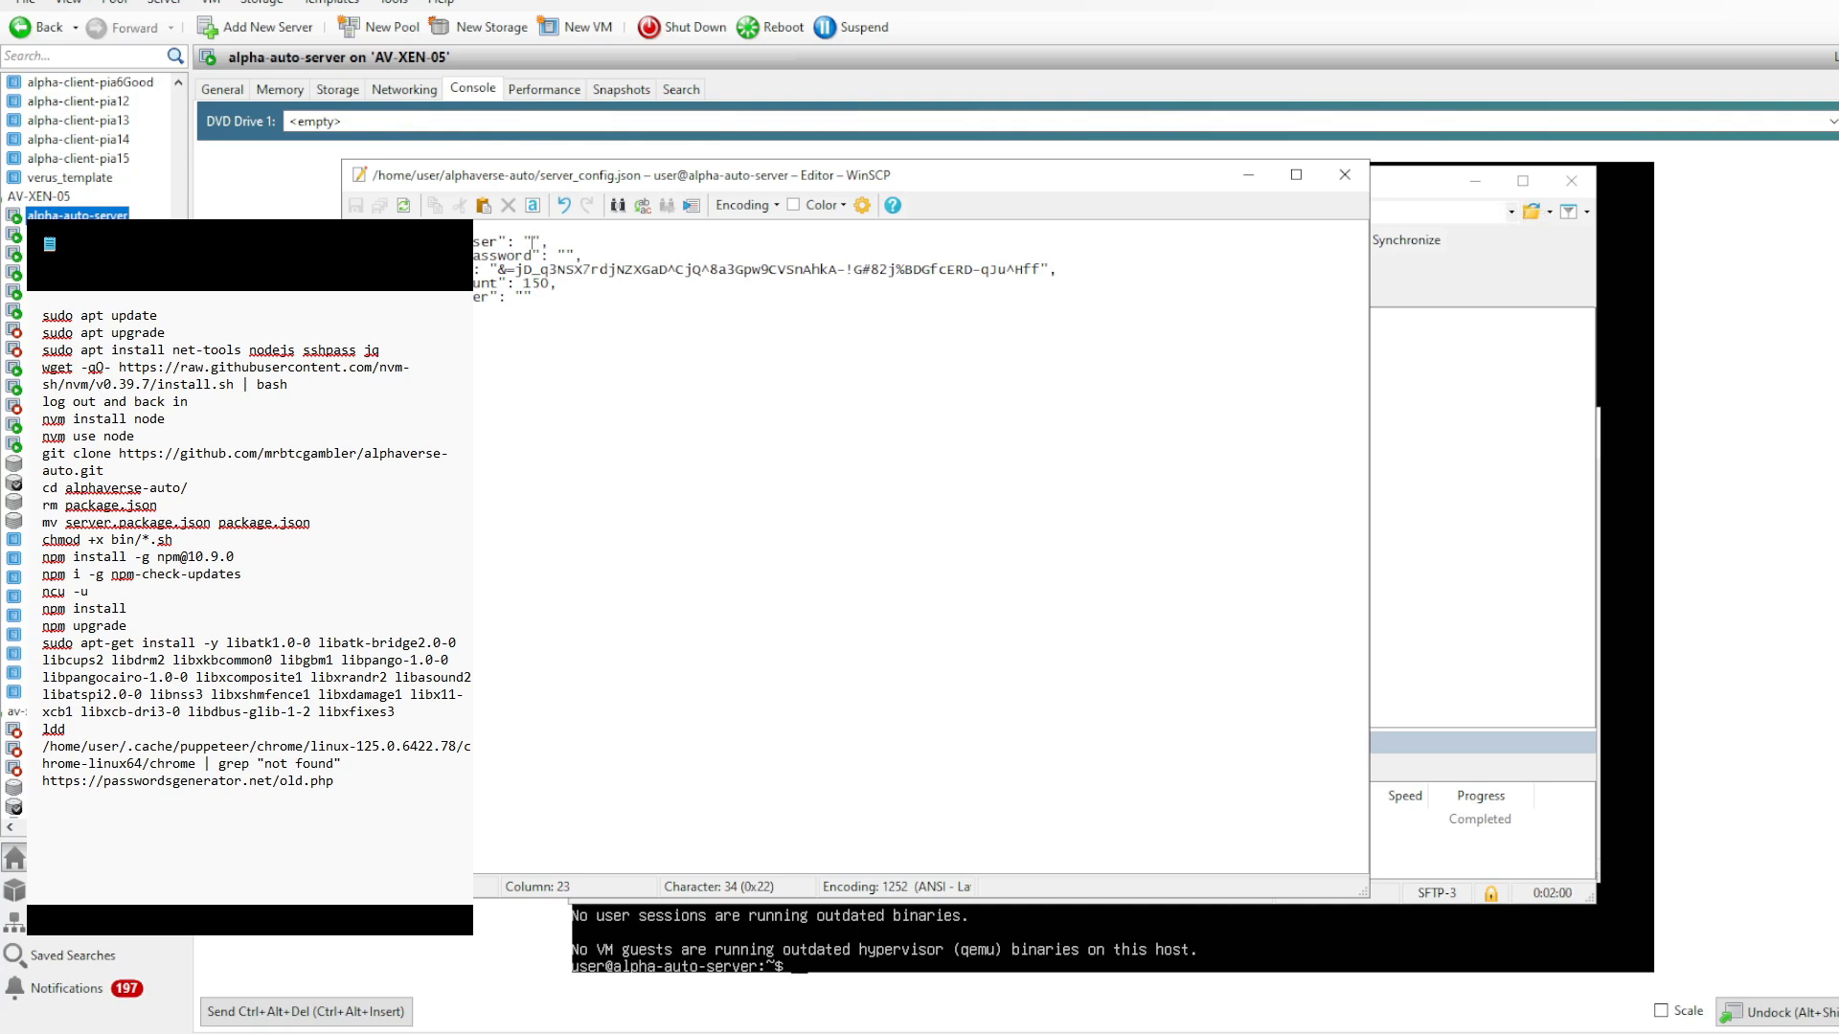
# - In server_config.json, set the user value to user and paste the generated password into the empty password value
pyautogui.write('user')
pyautogui.press('Down')
pyautogui.hotkey('ctrl', 'v')
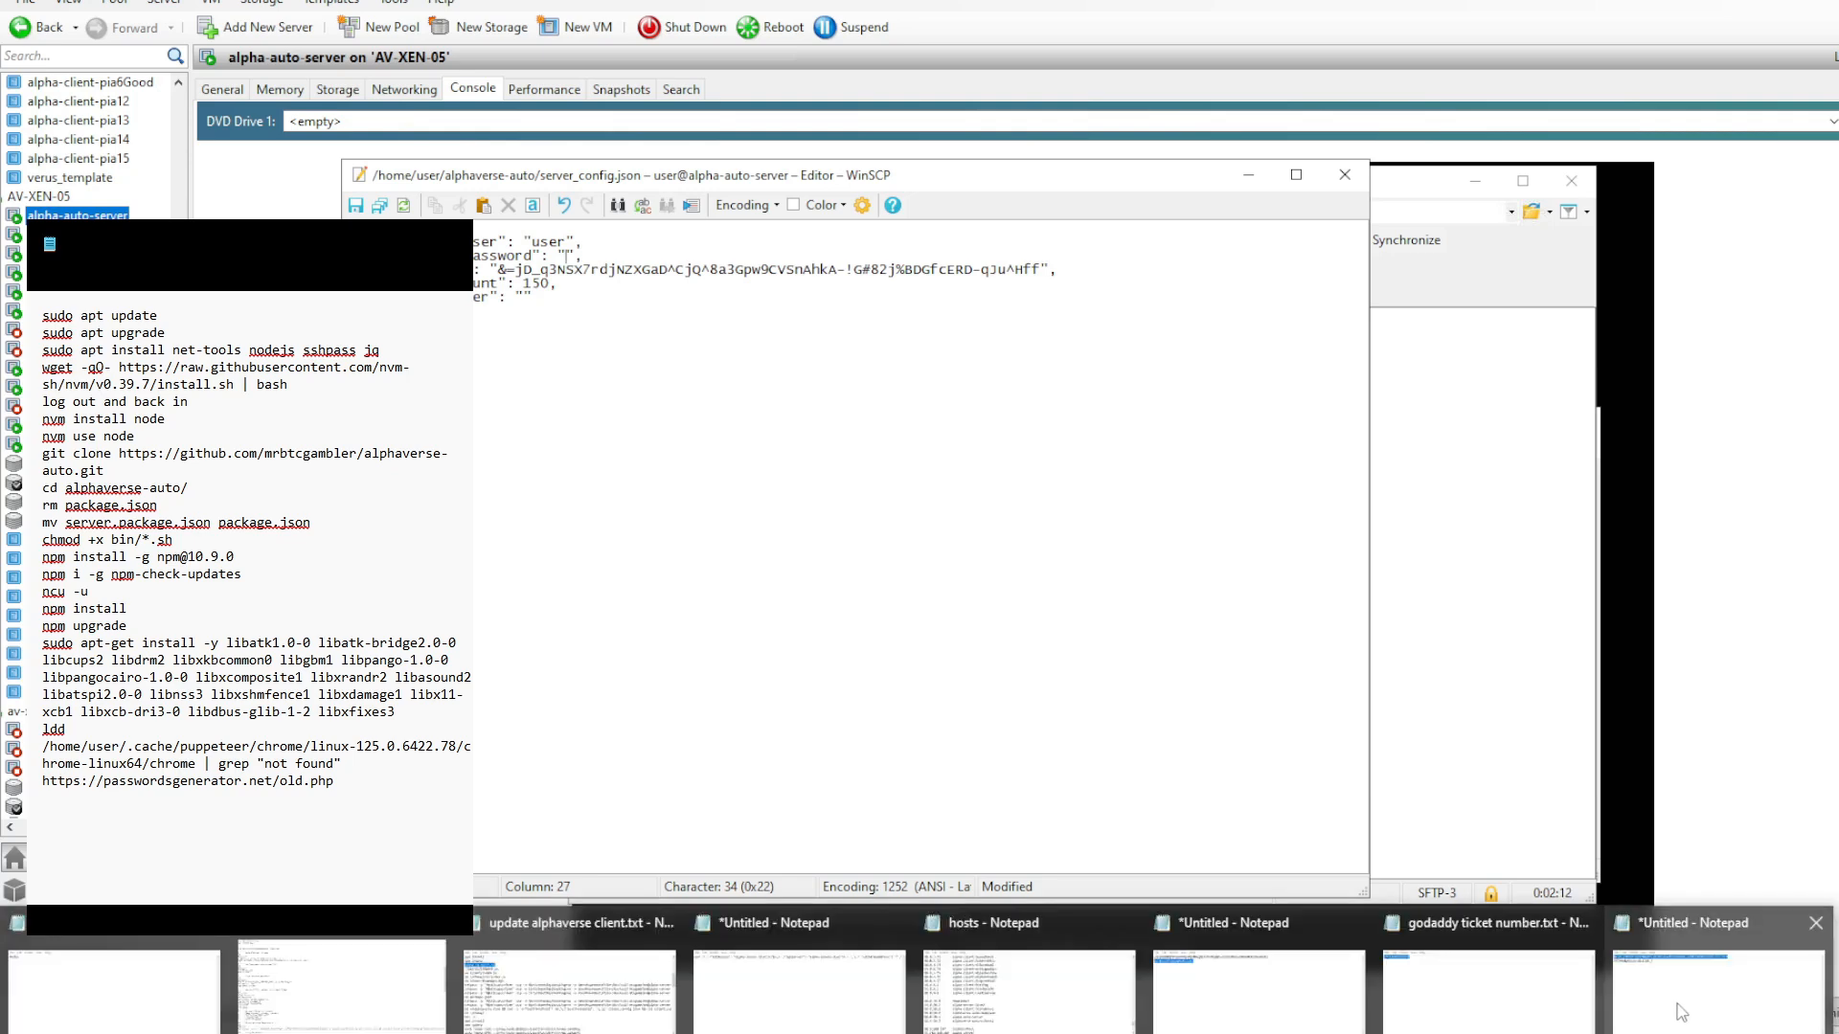
# - Set the count value in server_config.json to 644, then save and close the file
pyautogui.press('Down')
pyautogui.press('Down')
pyautogui.press('Left')
pyautogui.hotkey('shift', 'Left')
pyautogui.hotkey('shift', 'Left')
pyautogui.hotkey('shift', 'Left')
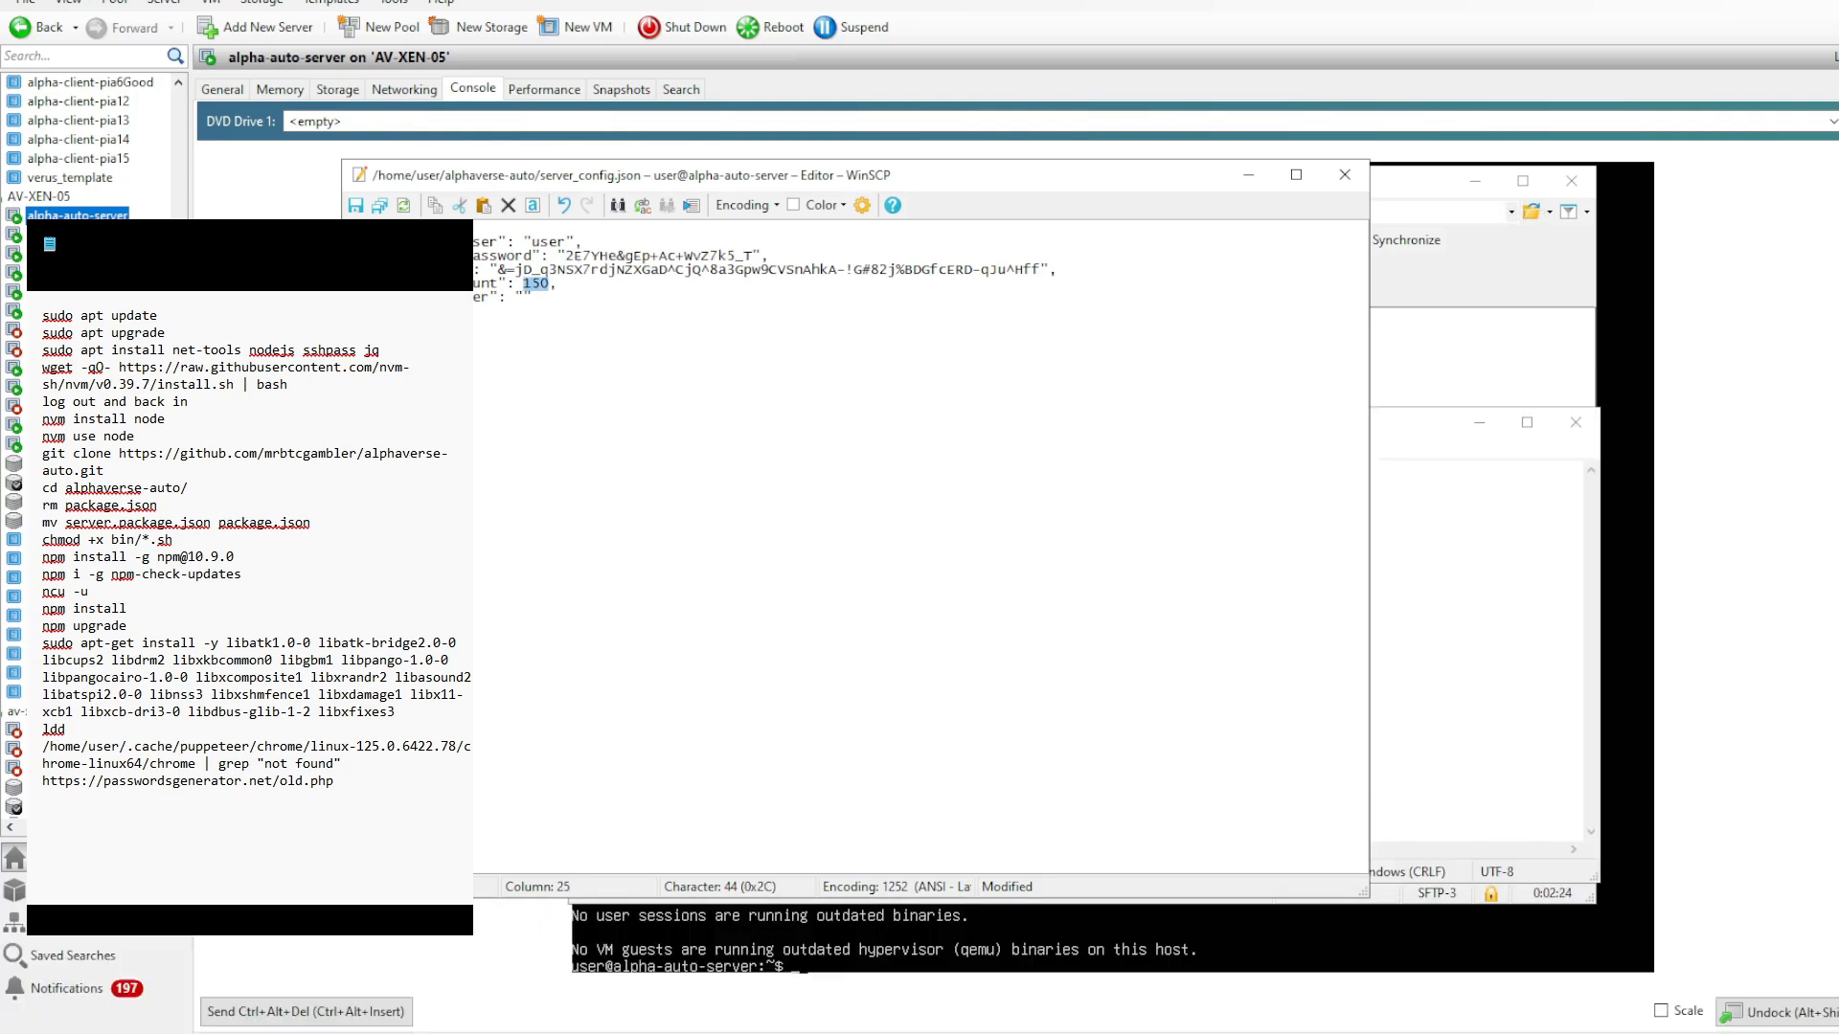
pyautogui.write('644')
pyautogui.hotkey('ctrl', 's')
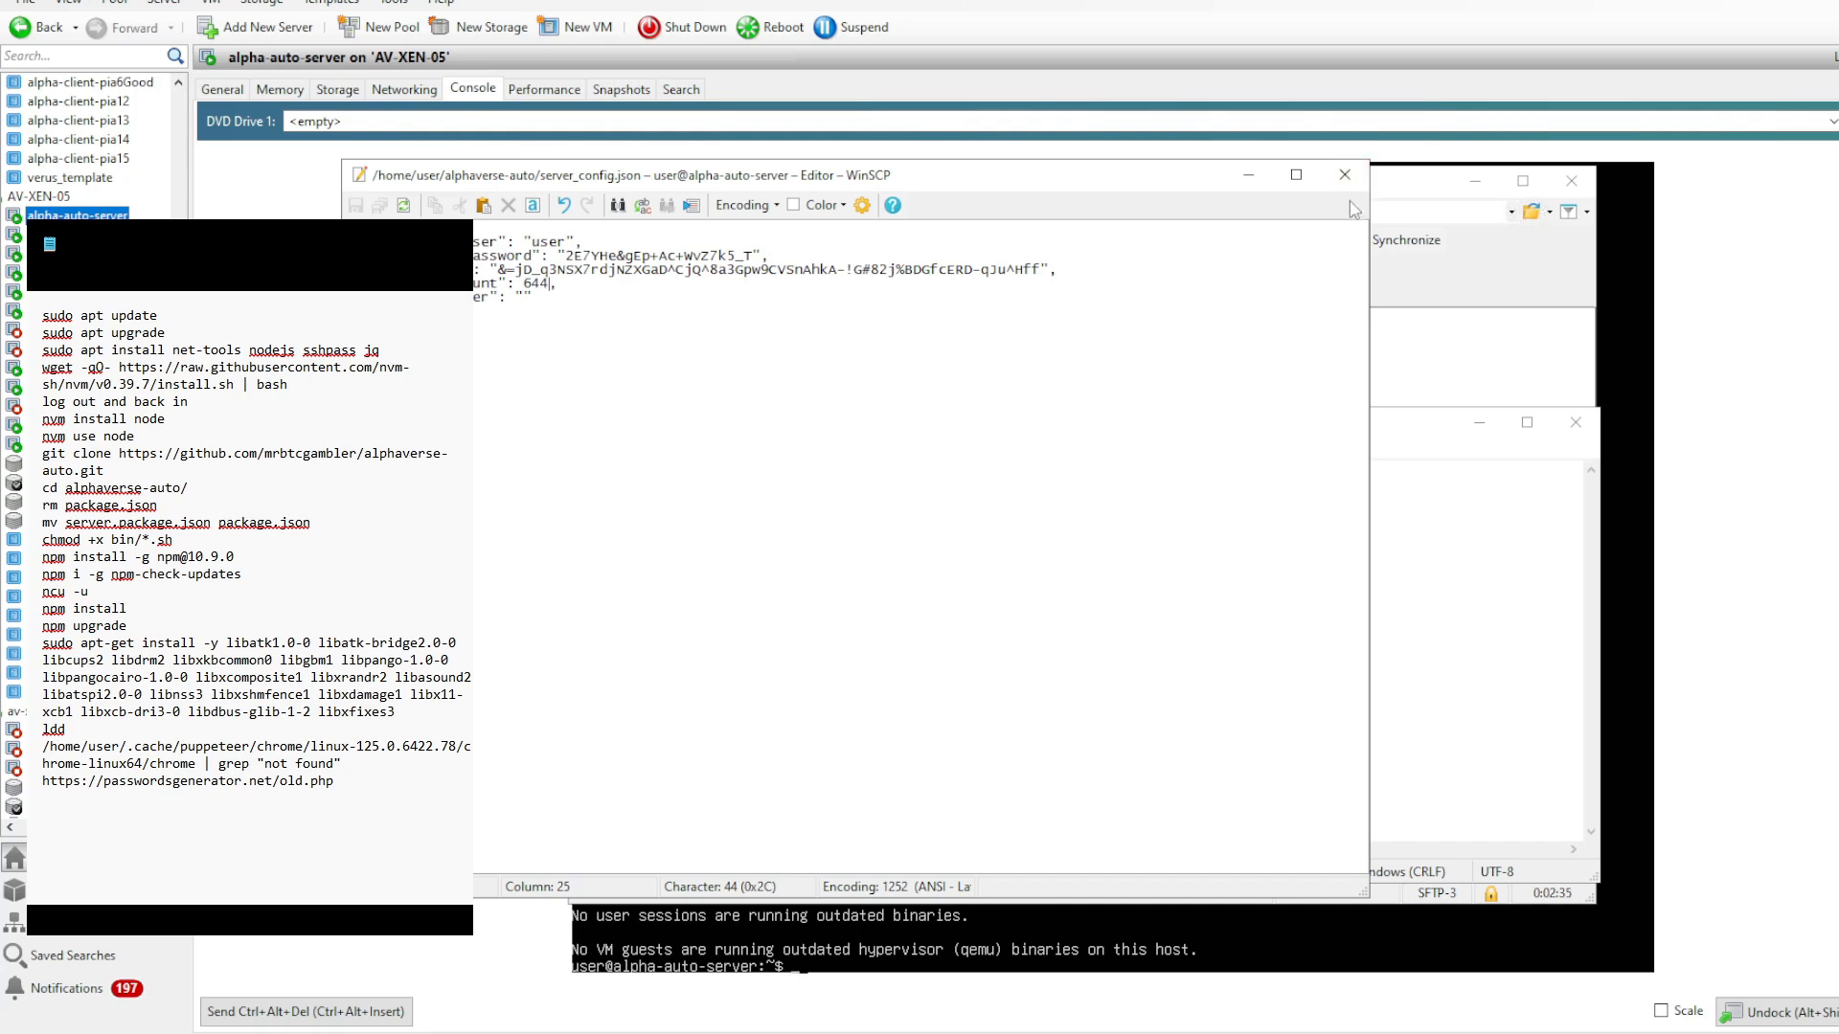
pyautogui.click(1345, 174)
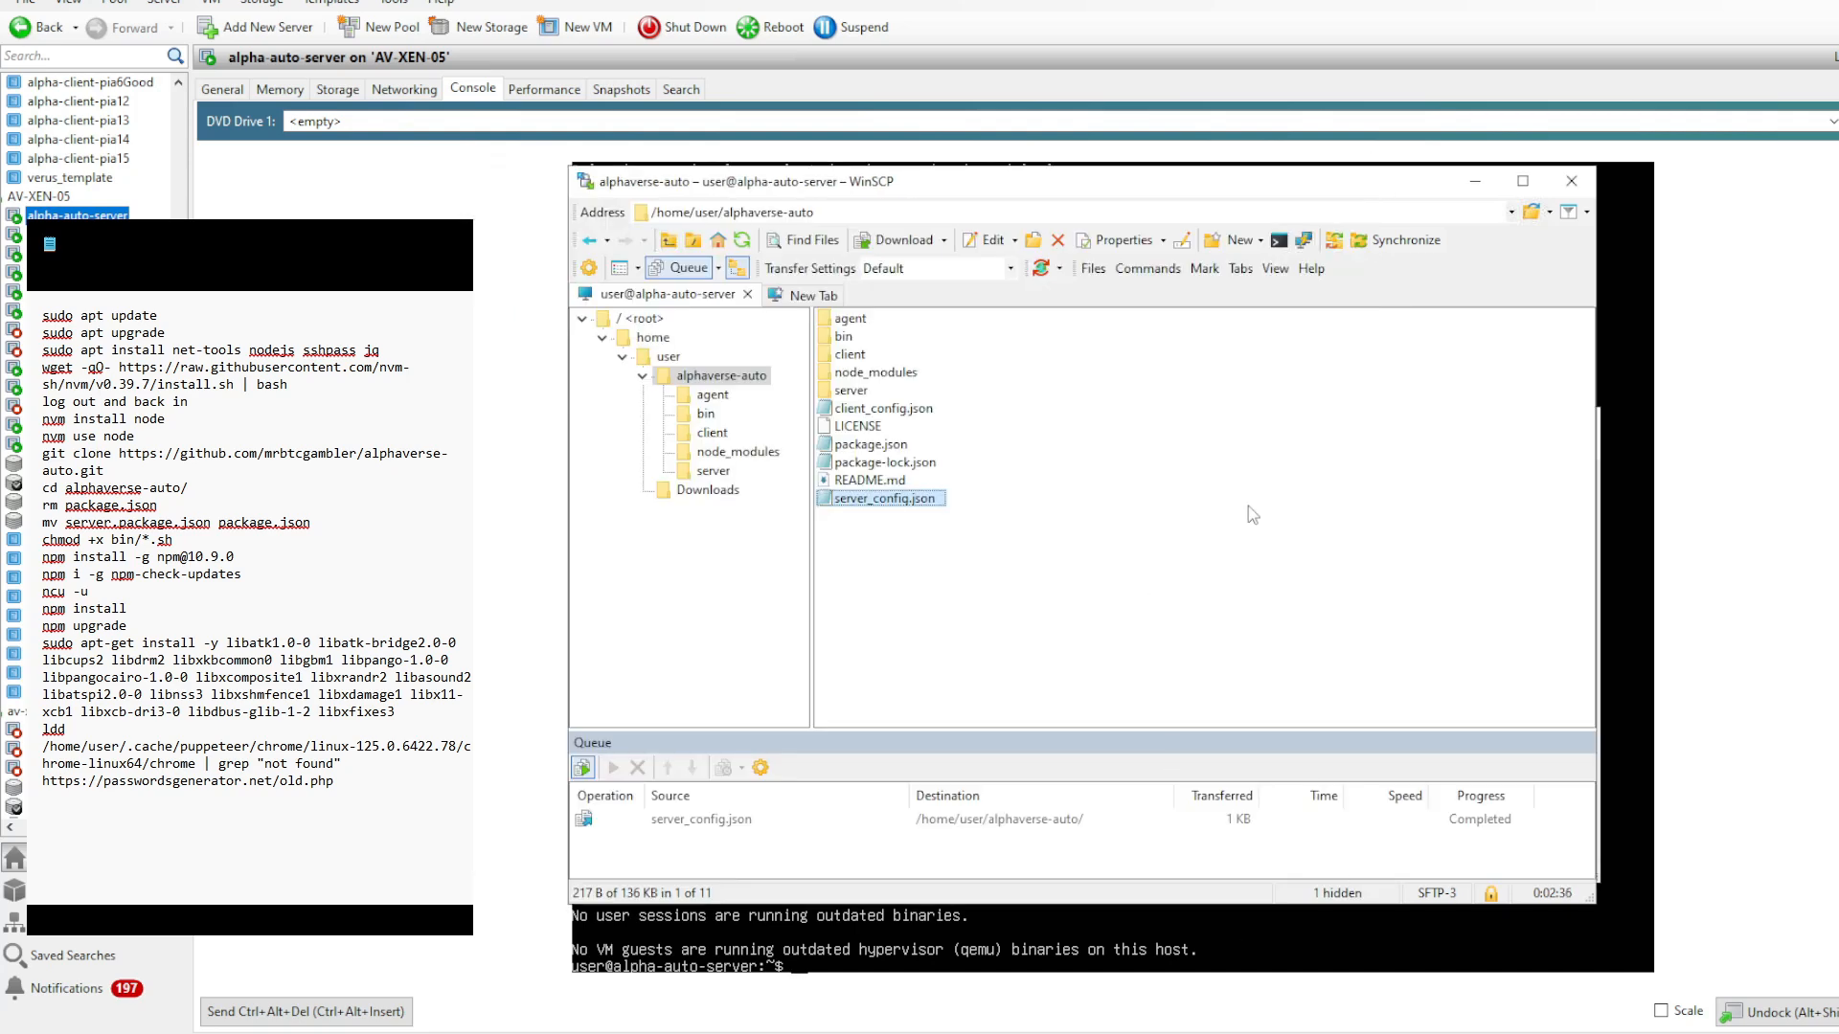
# - Switch to the alpha-auto-server SSH terminal and open /etc/hosts in nano with sudo
pyautogui.click(945, 940)
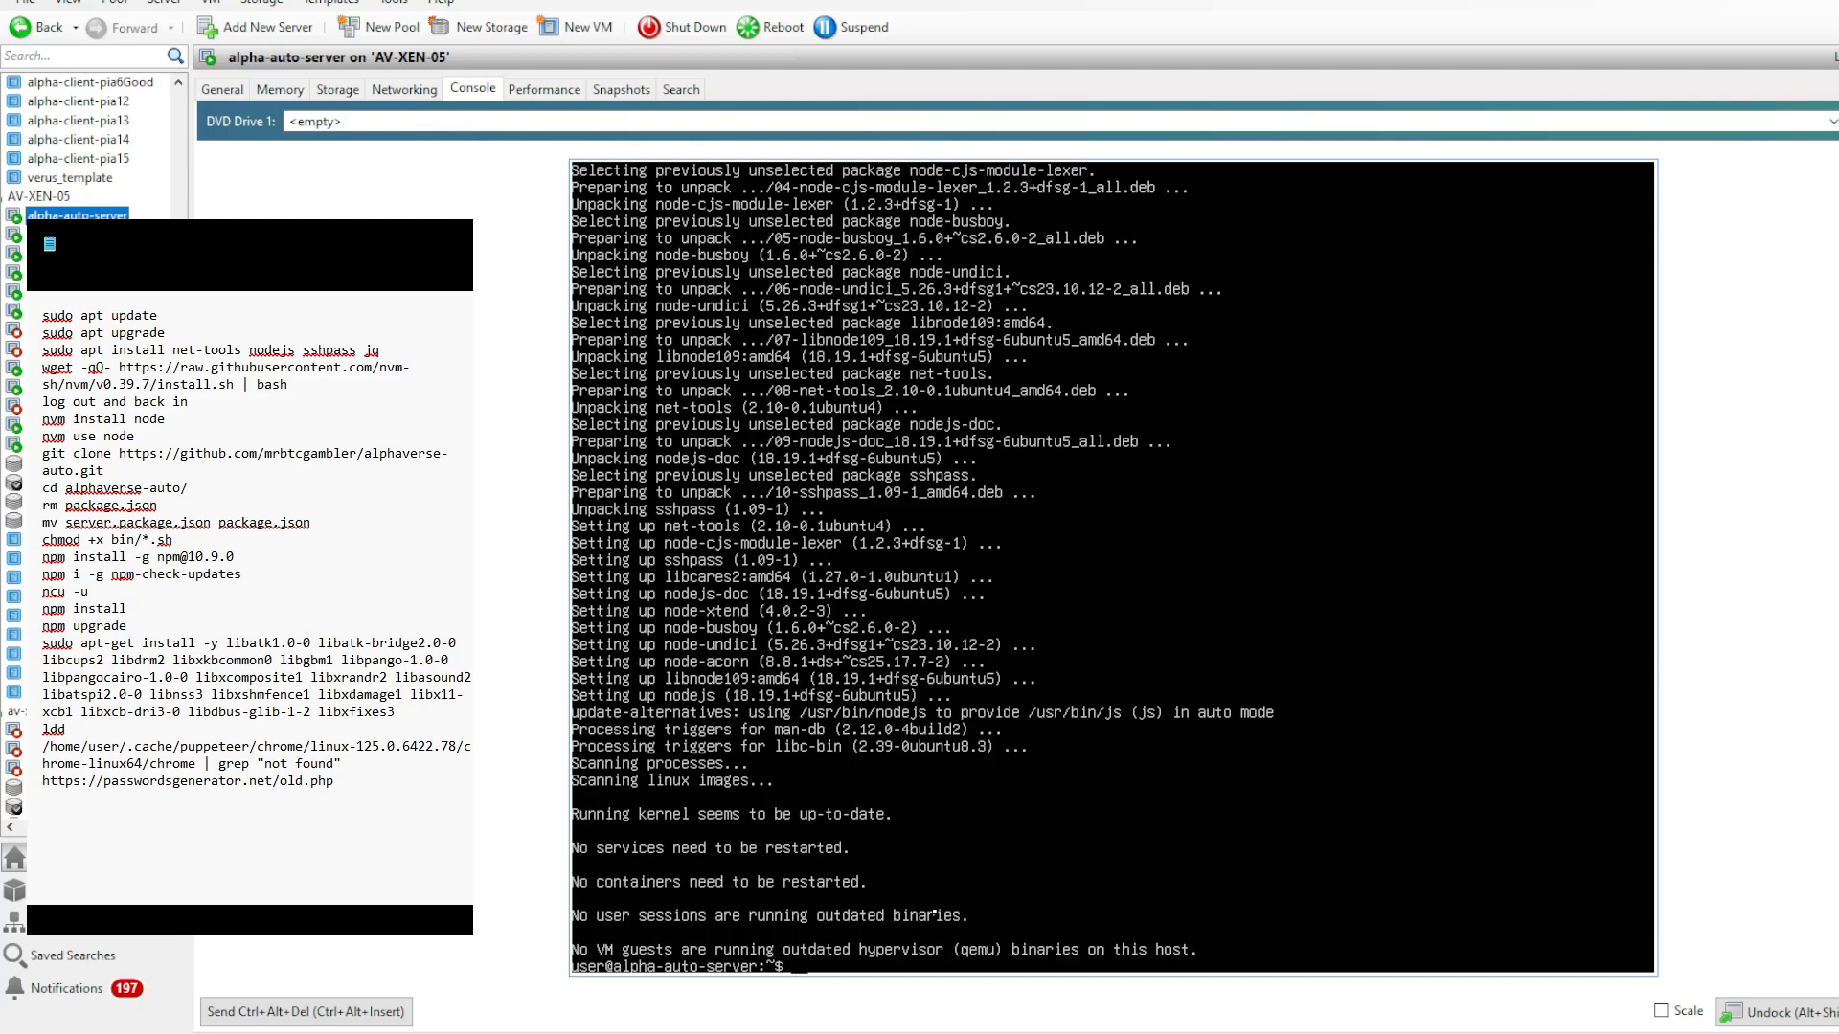
pyautogui.hotkey('alt', 'Tab')
pyautogui.hotkey('ctrl', 'c')
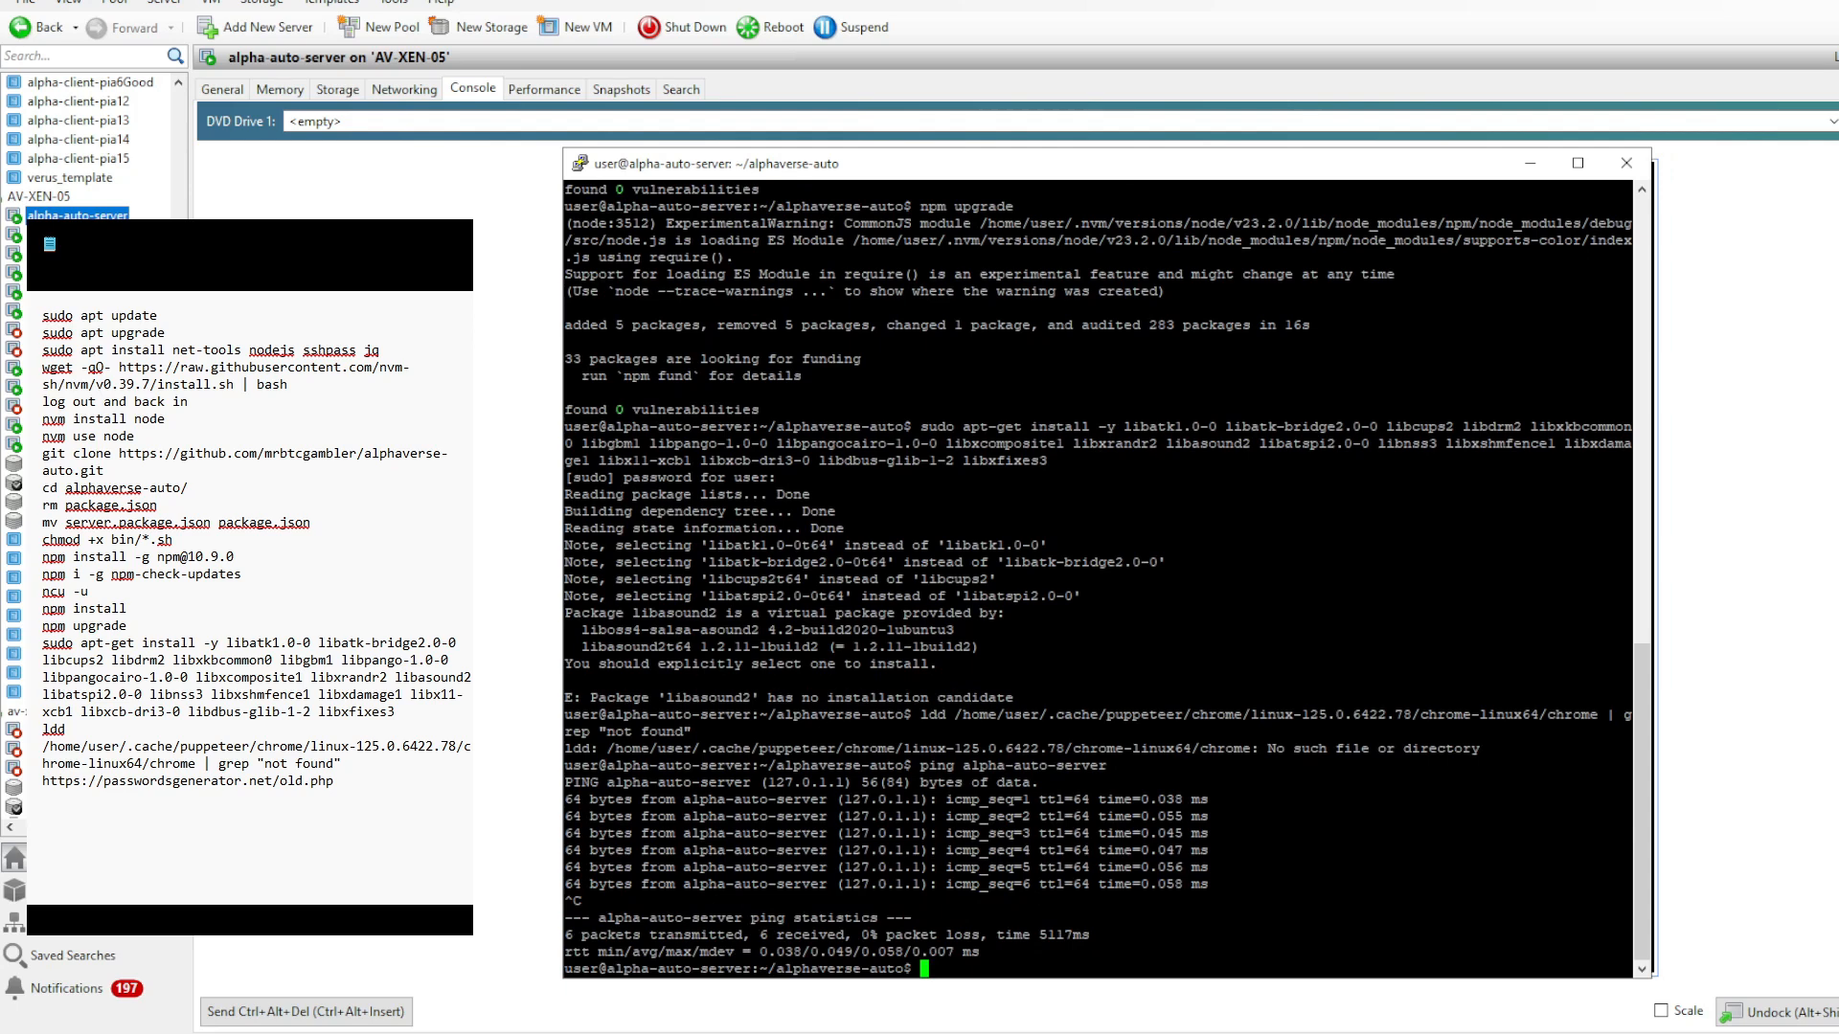
pyautogui.write('sudo nano /etc/hosts')
pyautogui.press('Return')
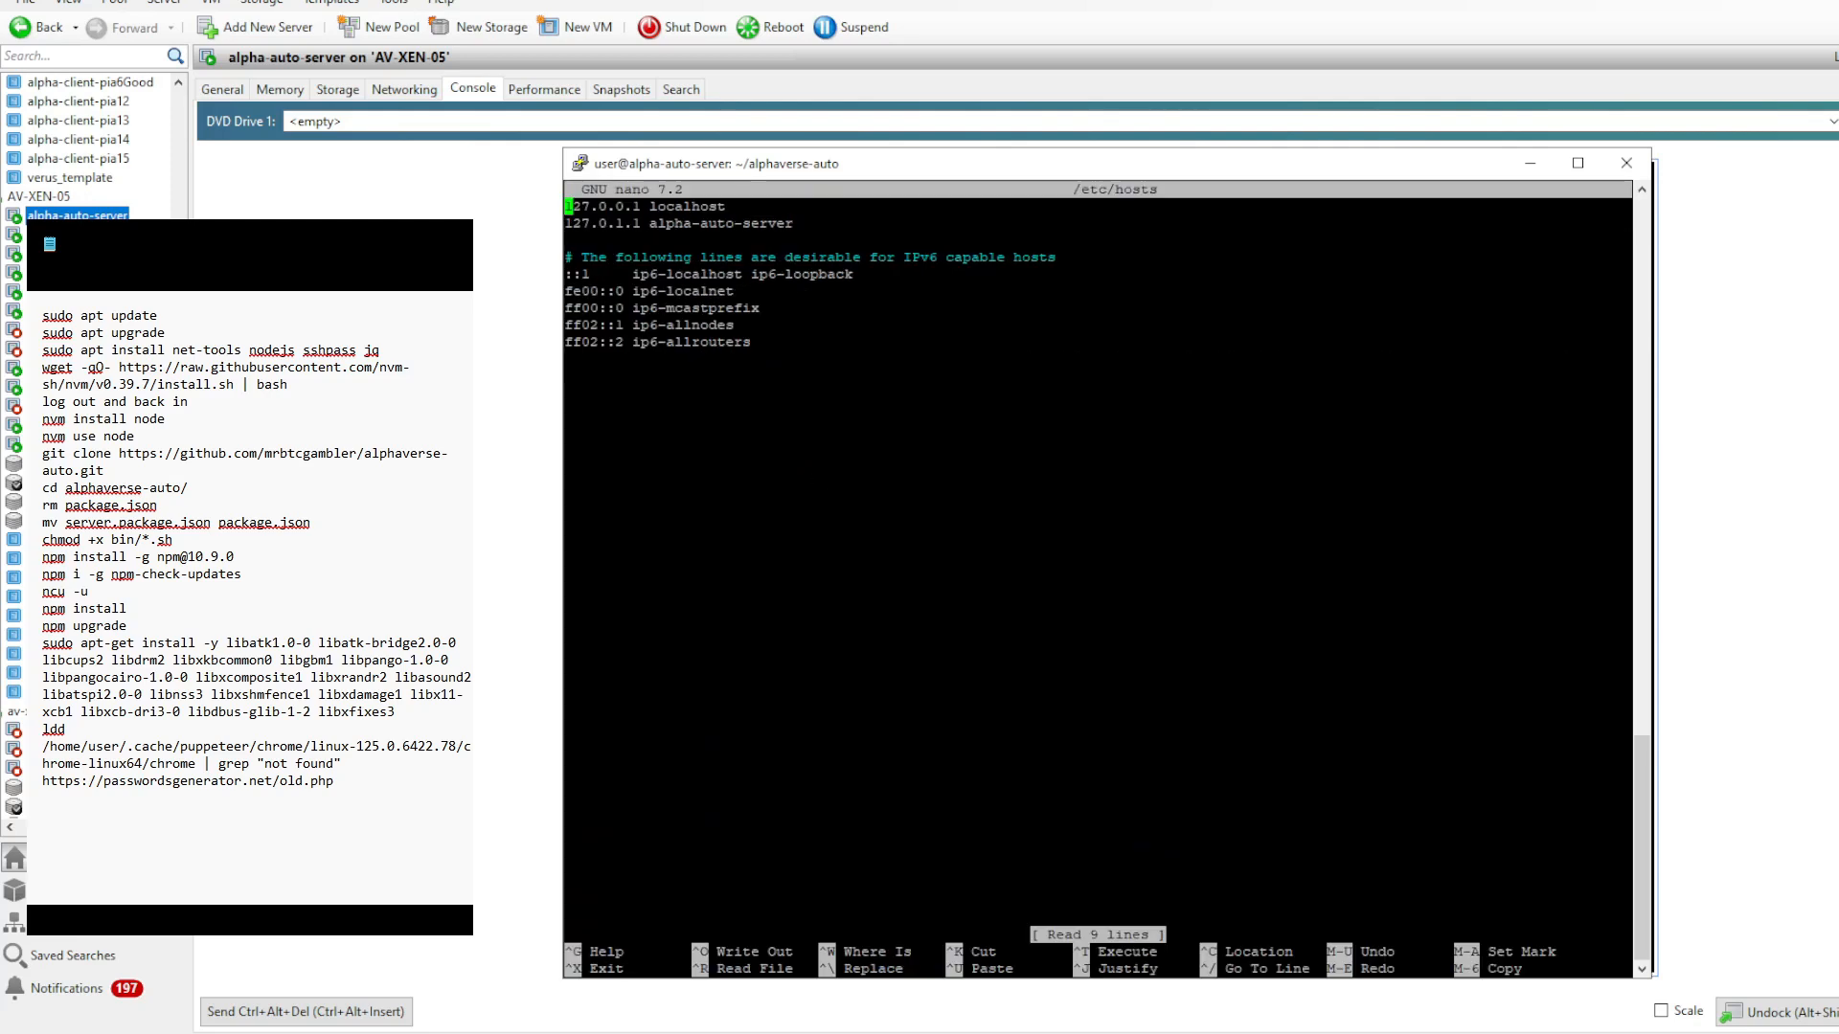
# - Add the entry 10.0.50.1 alpha-auto-server to /etc/hosts, delete all the IPv6 lines, and save and exit
pyautogui.press('Down')
pyautogui.press('Down')
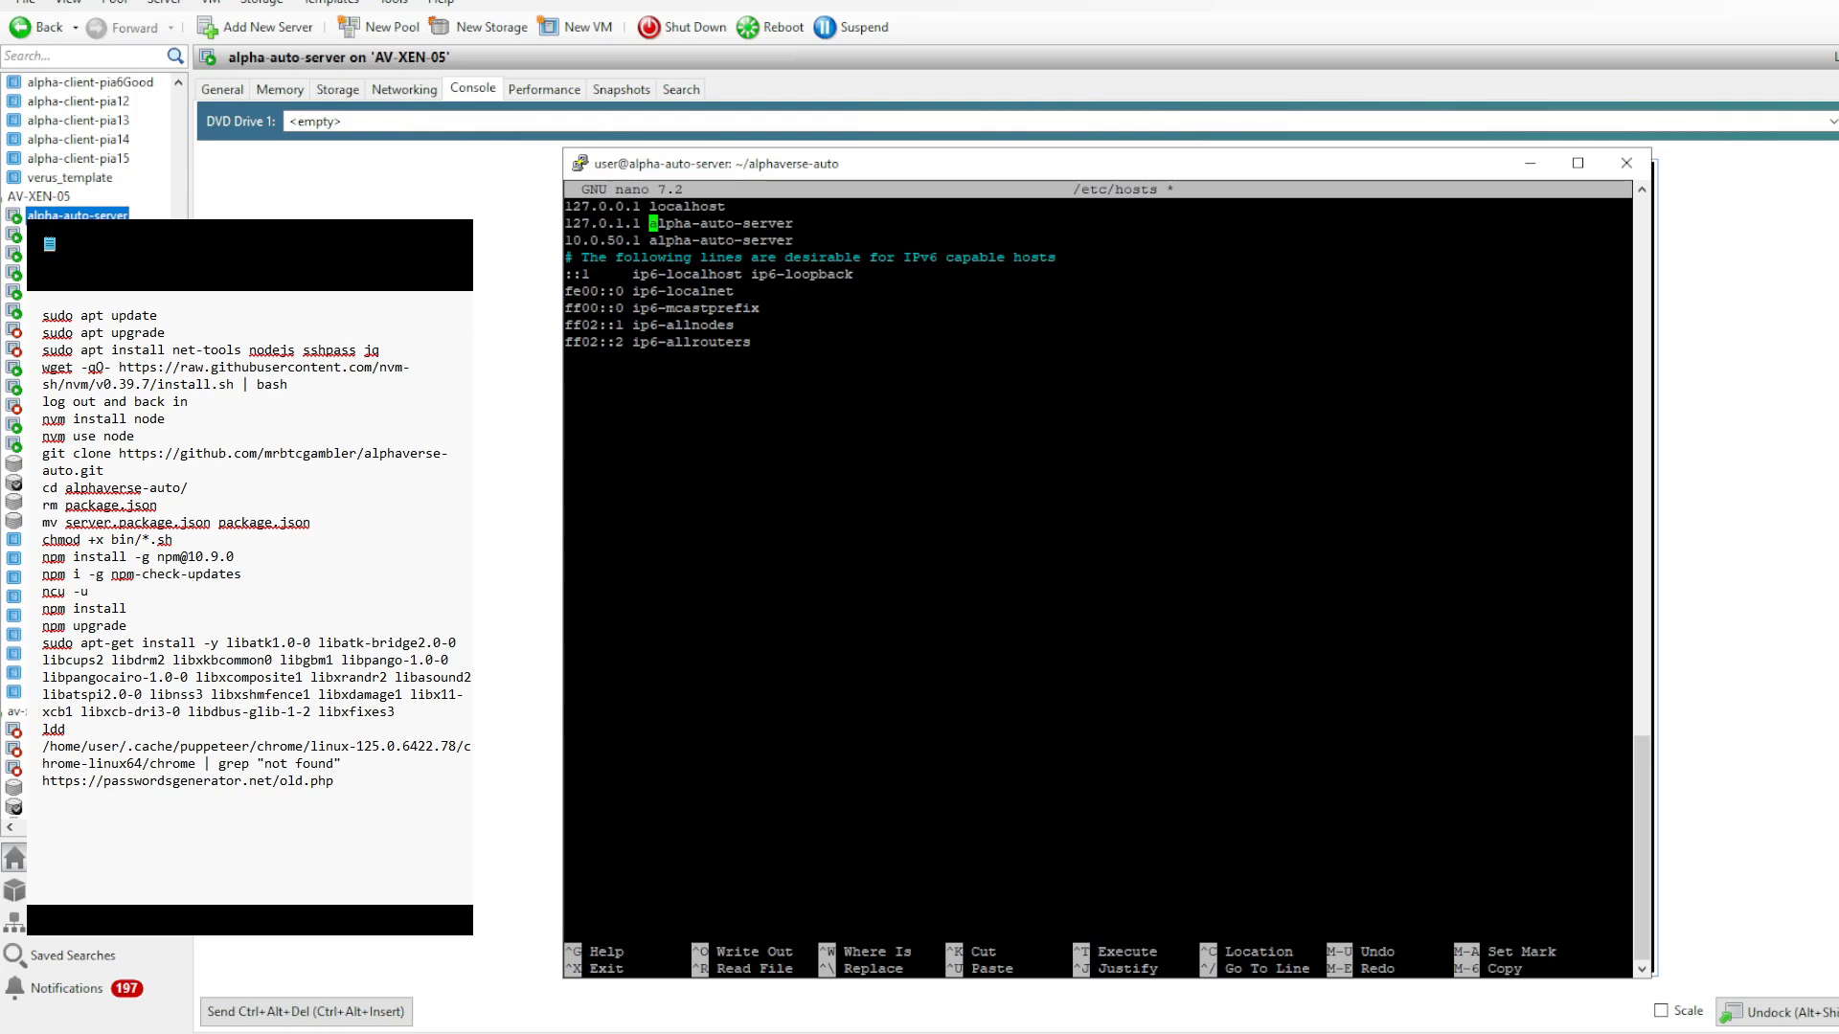
pyautogui.press('Down')
pyautogui.press('Down')
pyautogui.hotkey('ctrl', 'k')
pyautogui.hotkey('ctrl', 'k')
pyautogui.hotkey('ctrl', 'k')
pyautogui.hotkey('ctrl', 'k')
pyautogui.hotkey('ctrl', 'k')
pyautogui.hotkey('ctrl', 'k')
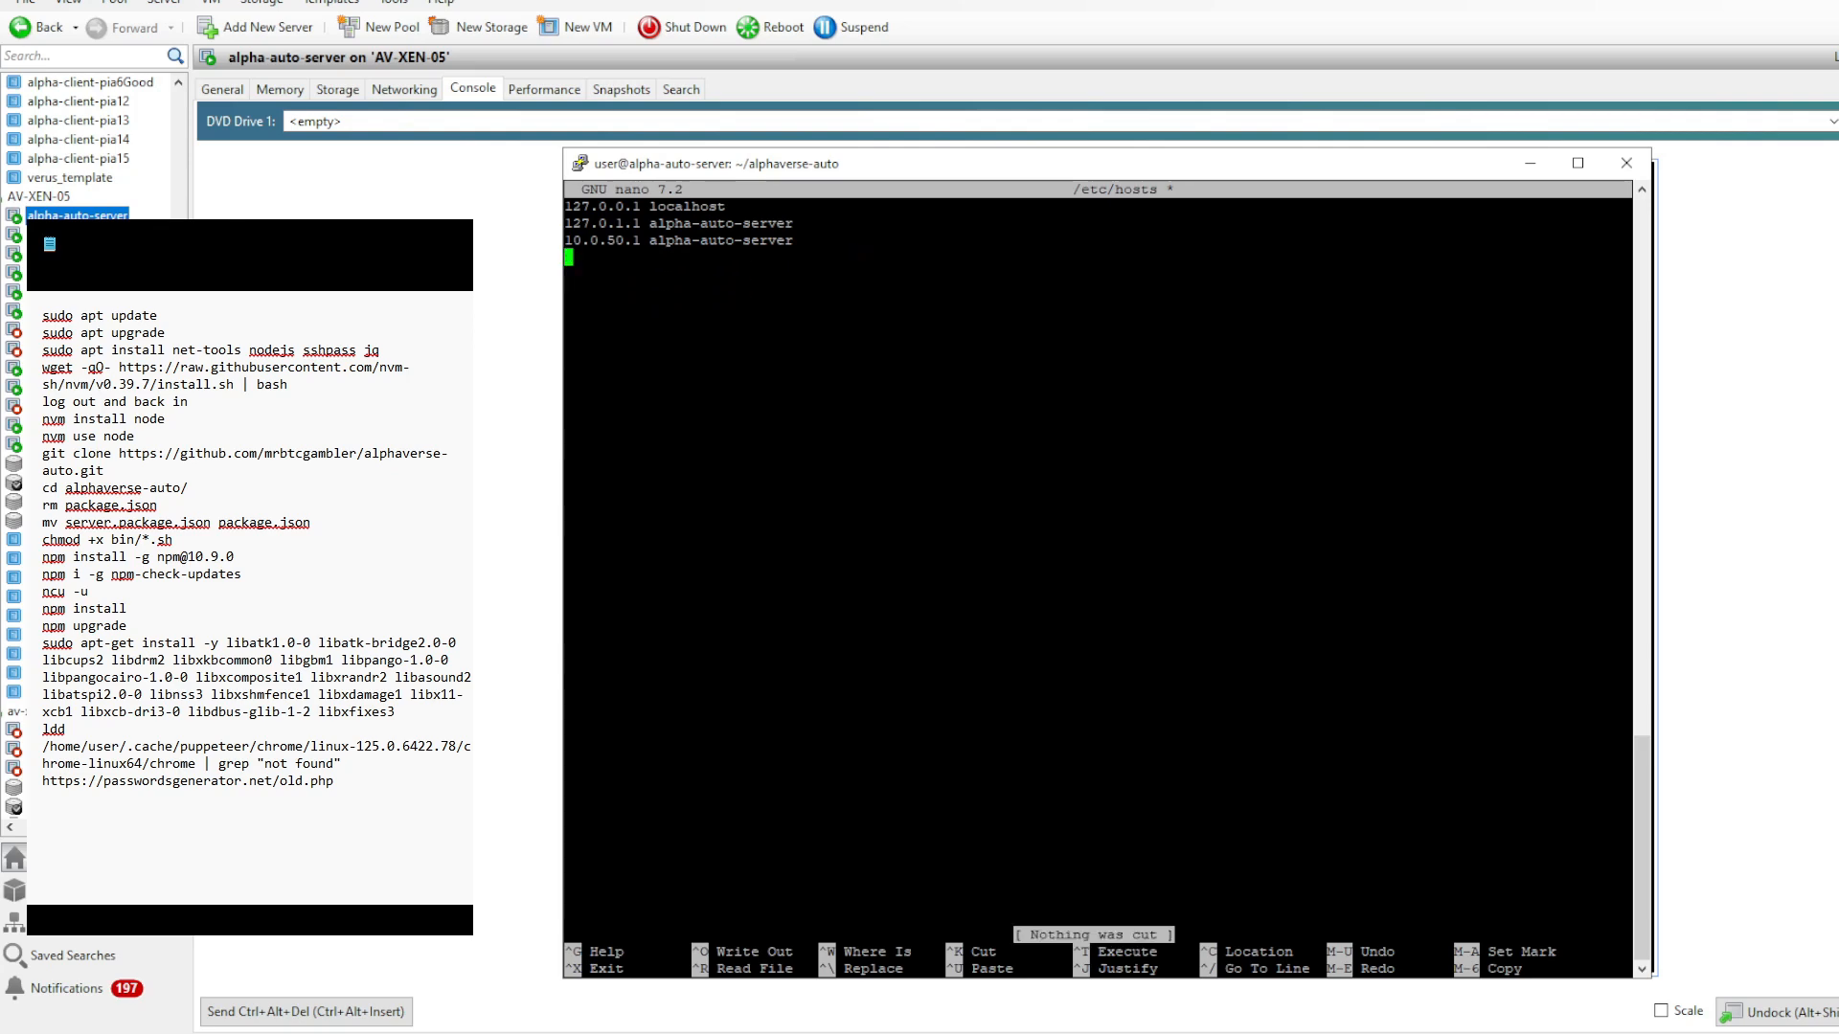
pyautogui.hotkey('ctrl', 'o')
pyautogui.press('Return')
pyautogui.hotkey('ctrl', 'x')
# - Remove the 127.0.1.1 alpha-auto-server entry from /etc/hosts and test the hostname by pinging alpha-auto-server
pyautogui.press('Up')
pyautogui.press('Up')
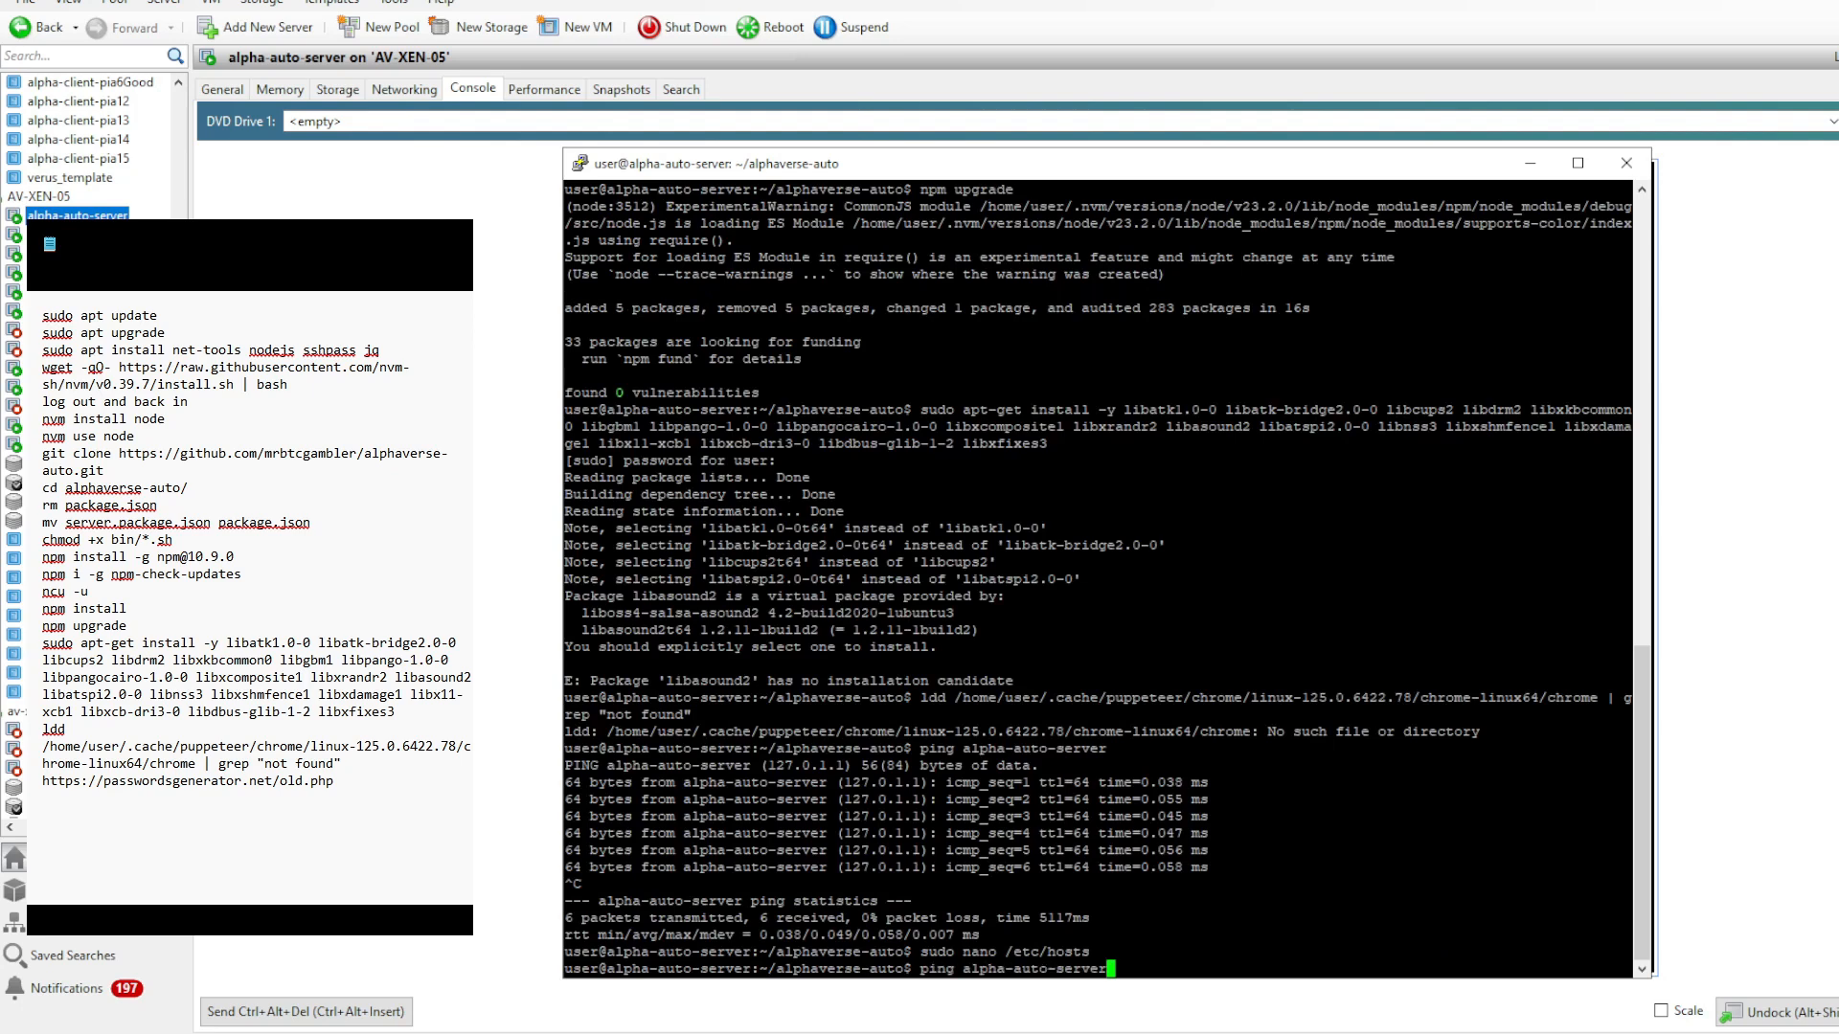
pyautogui.press('Down')
pyautogui.press('Return')
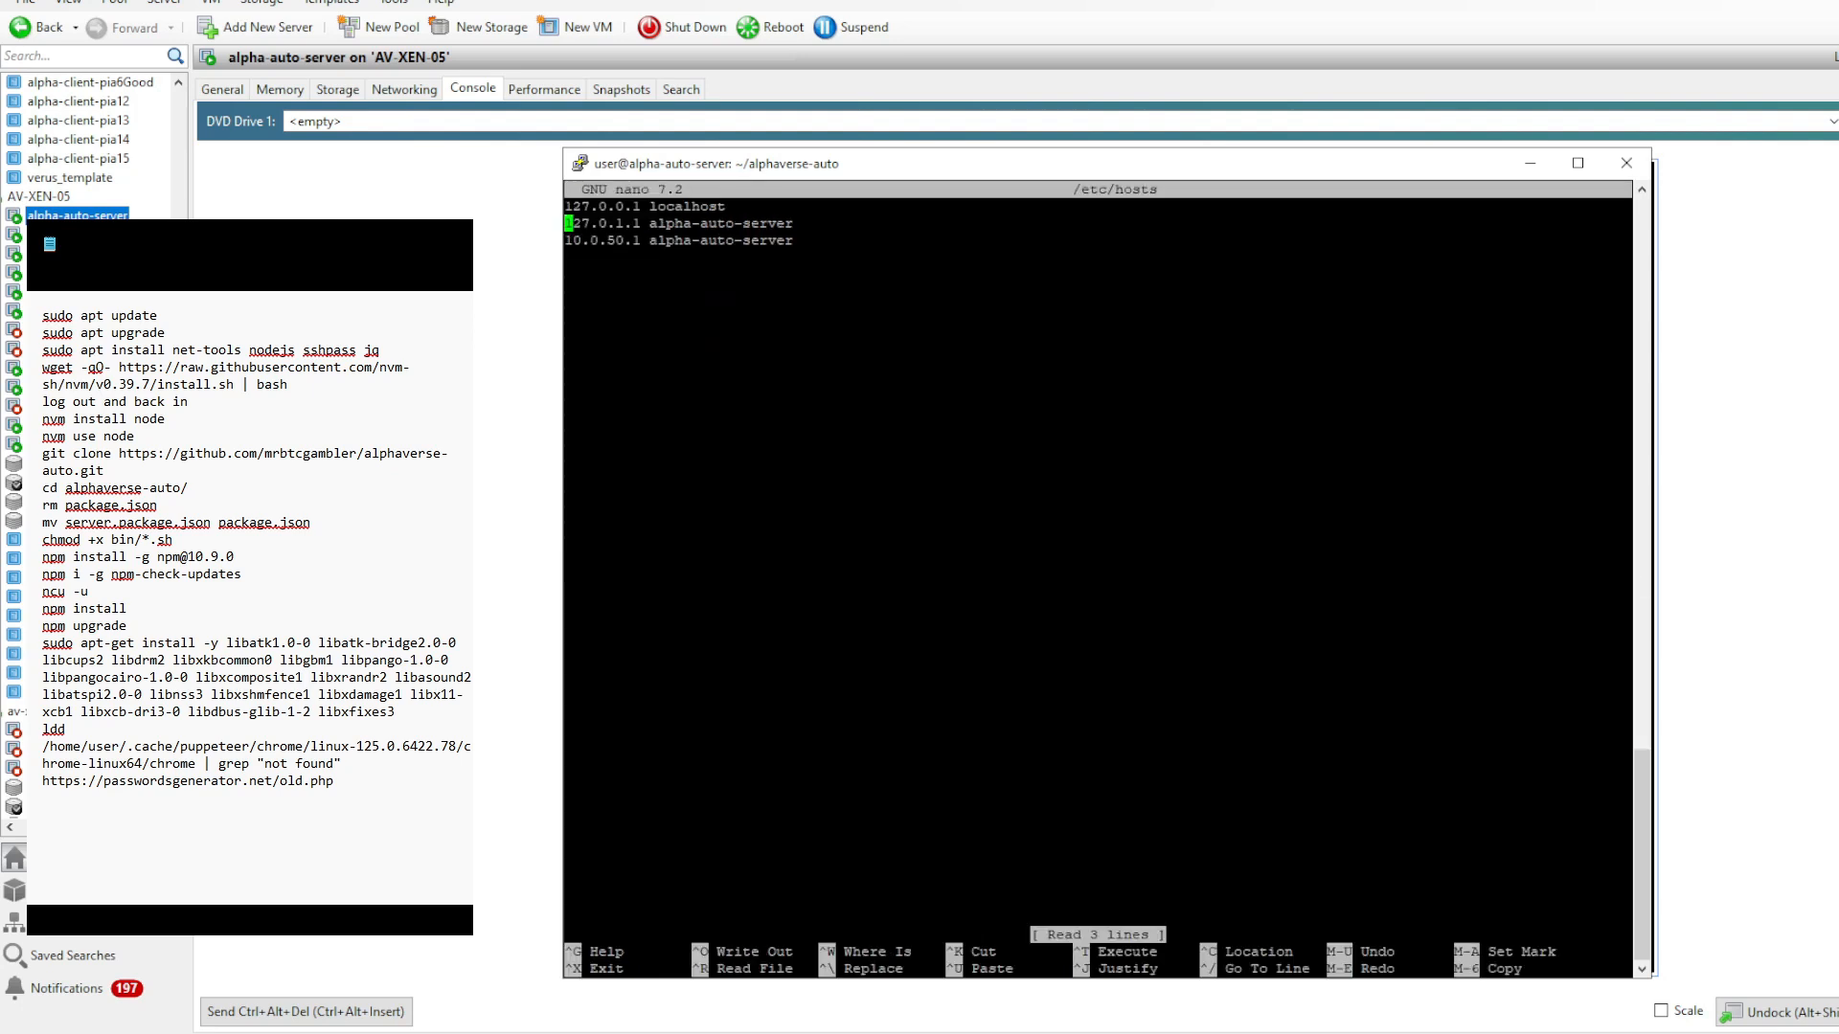
pyautogui.hotkey('ctrl', 'k')
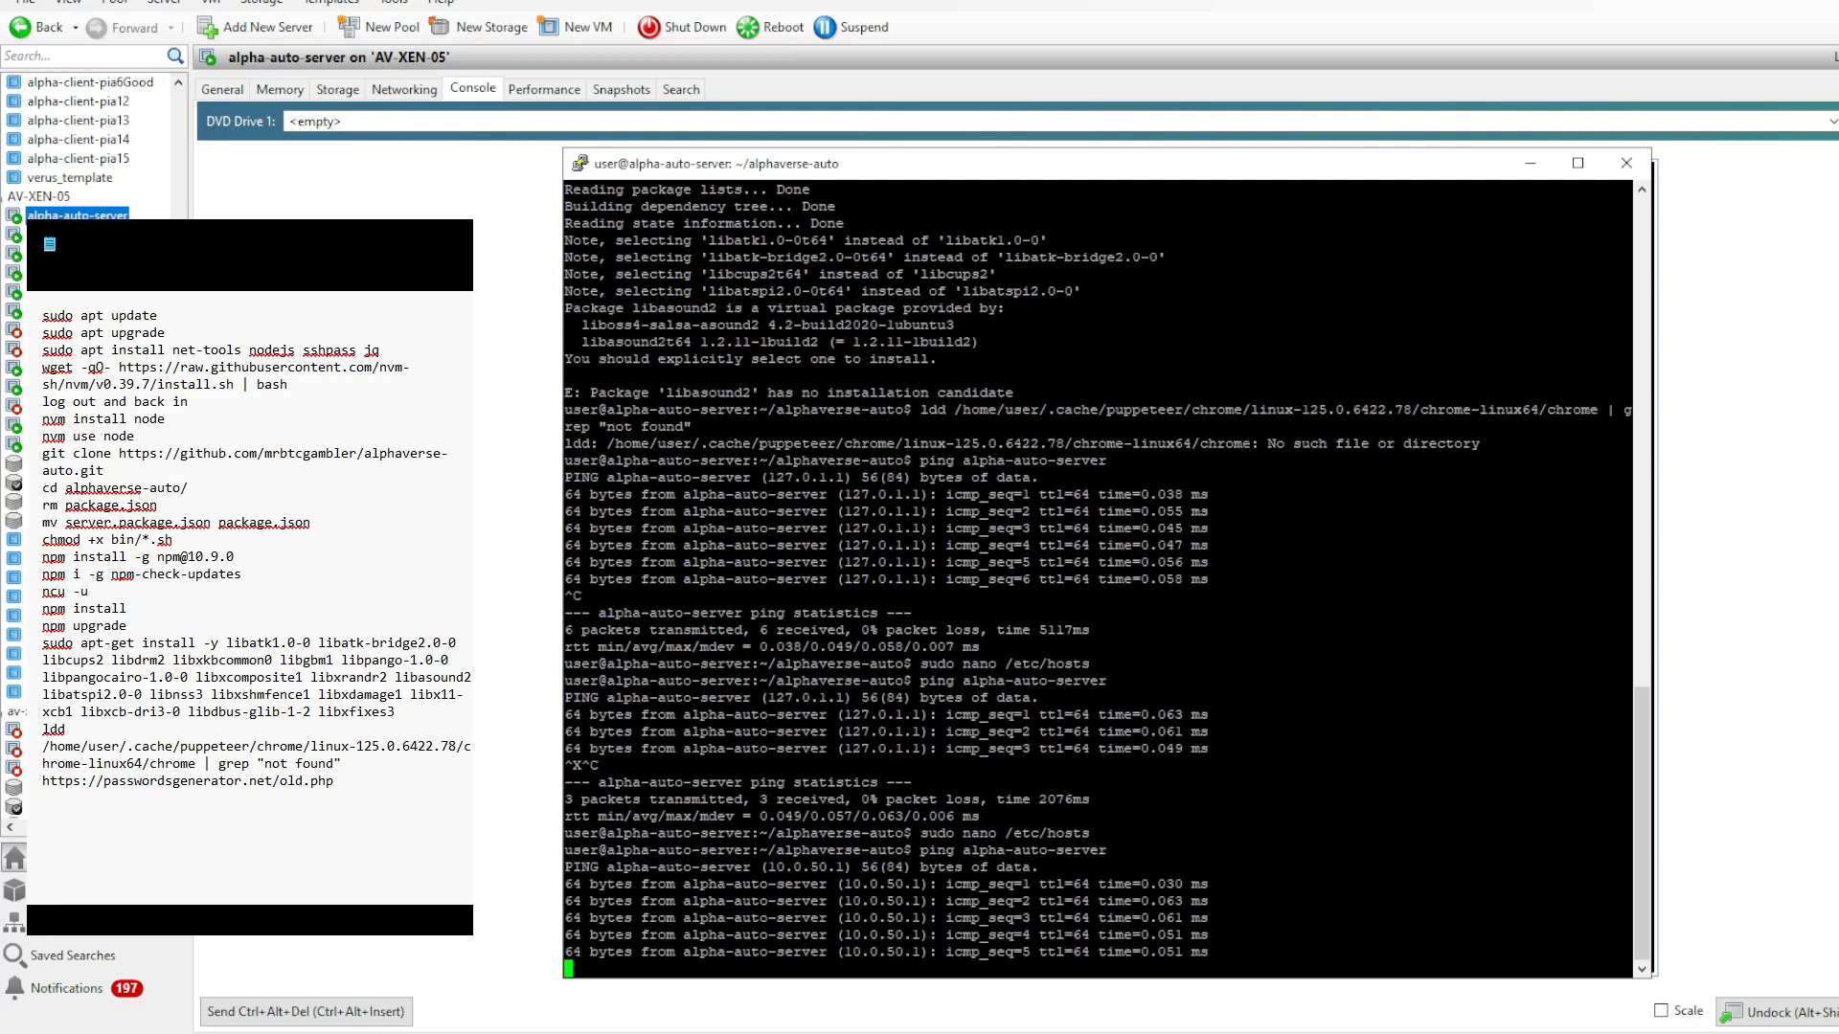
pyautogui.hotkey('ctrl', 'c')
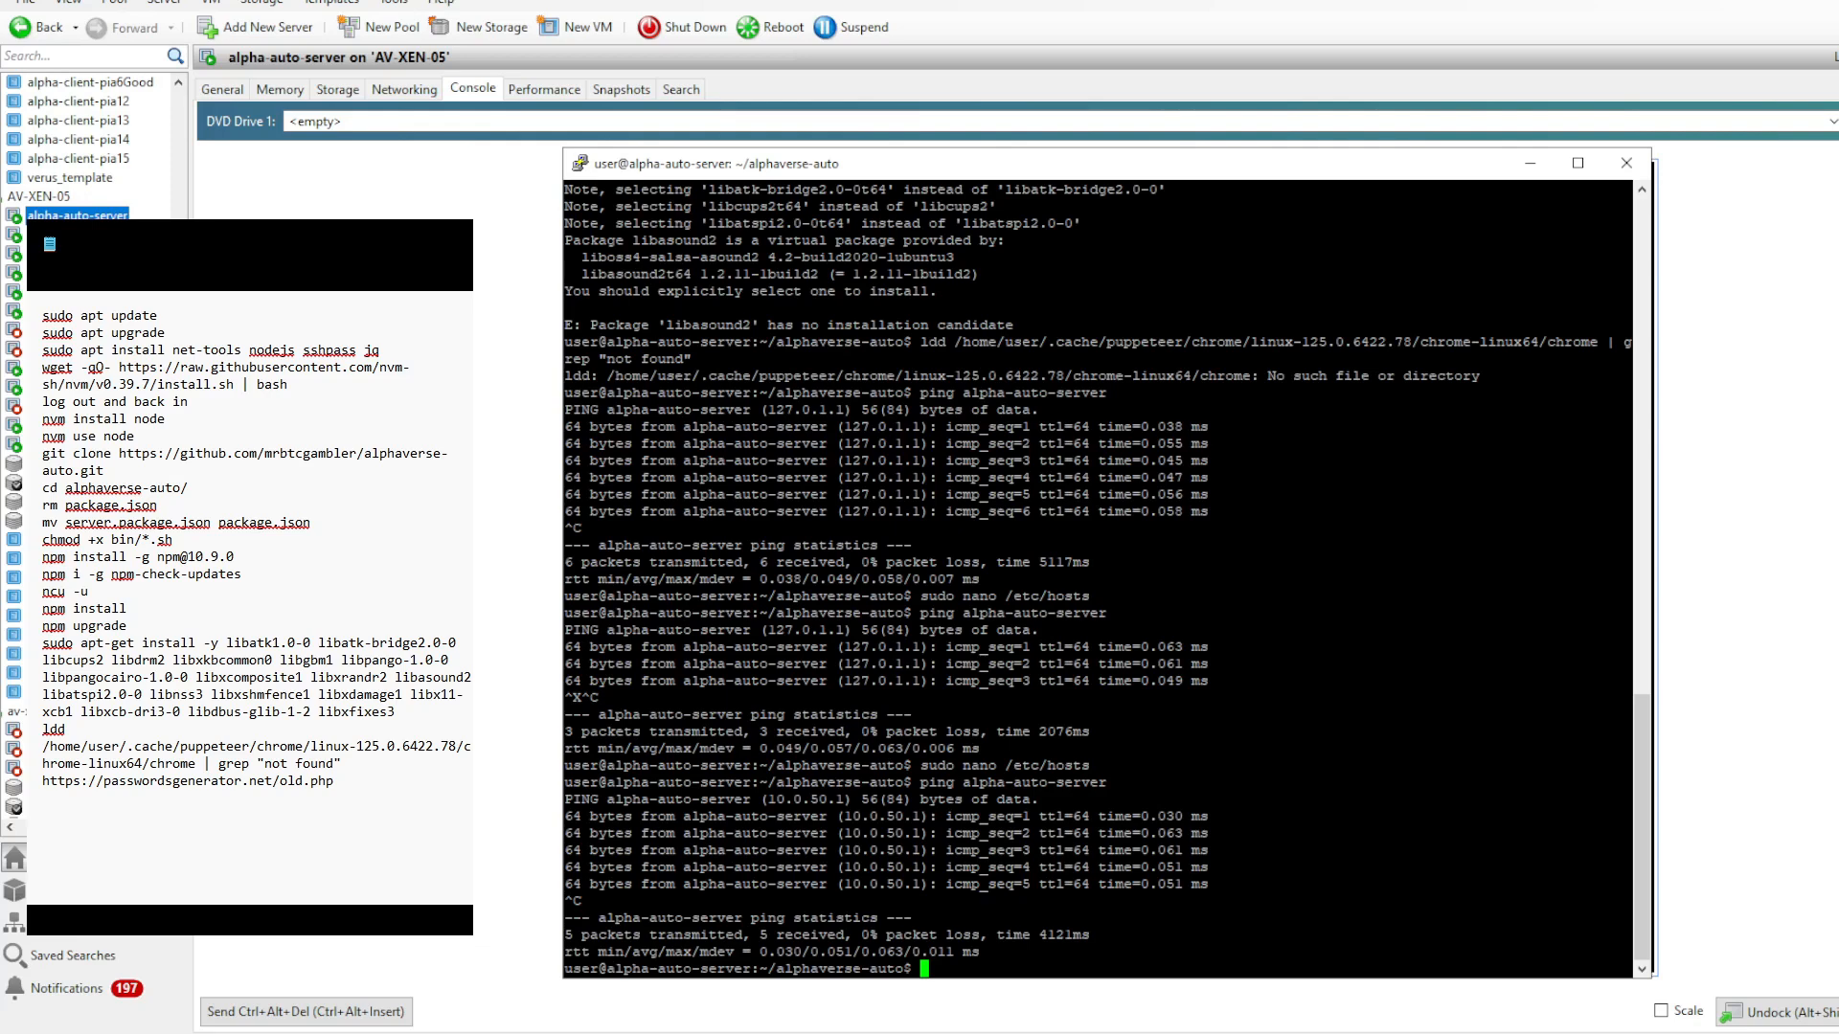
# - Start the server by running ./bin/RestartServer.sh and attach to its screen session with screen -r server
pyautogui.write('./bin/RestartServer.sh')
pyautogui.moveTo(921, 969); pyautogui.dragTo(1107, 969)
pyautogui.press('Return')
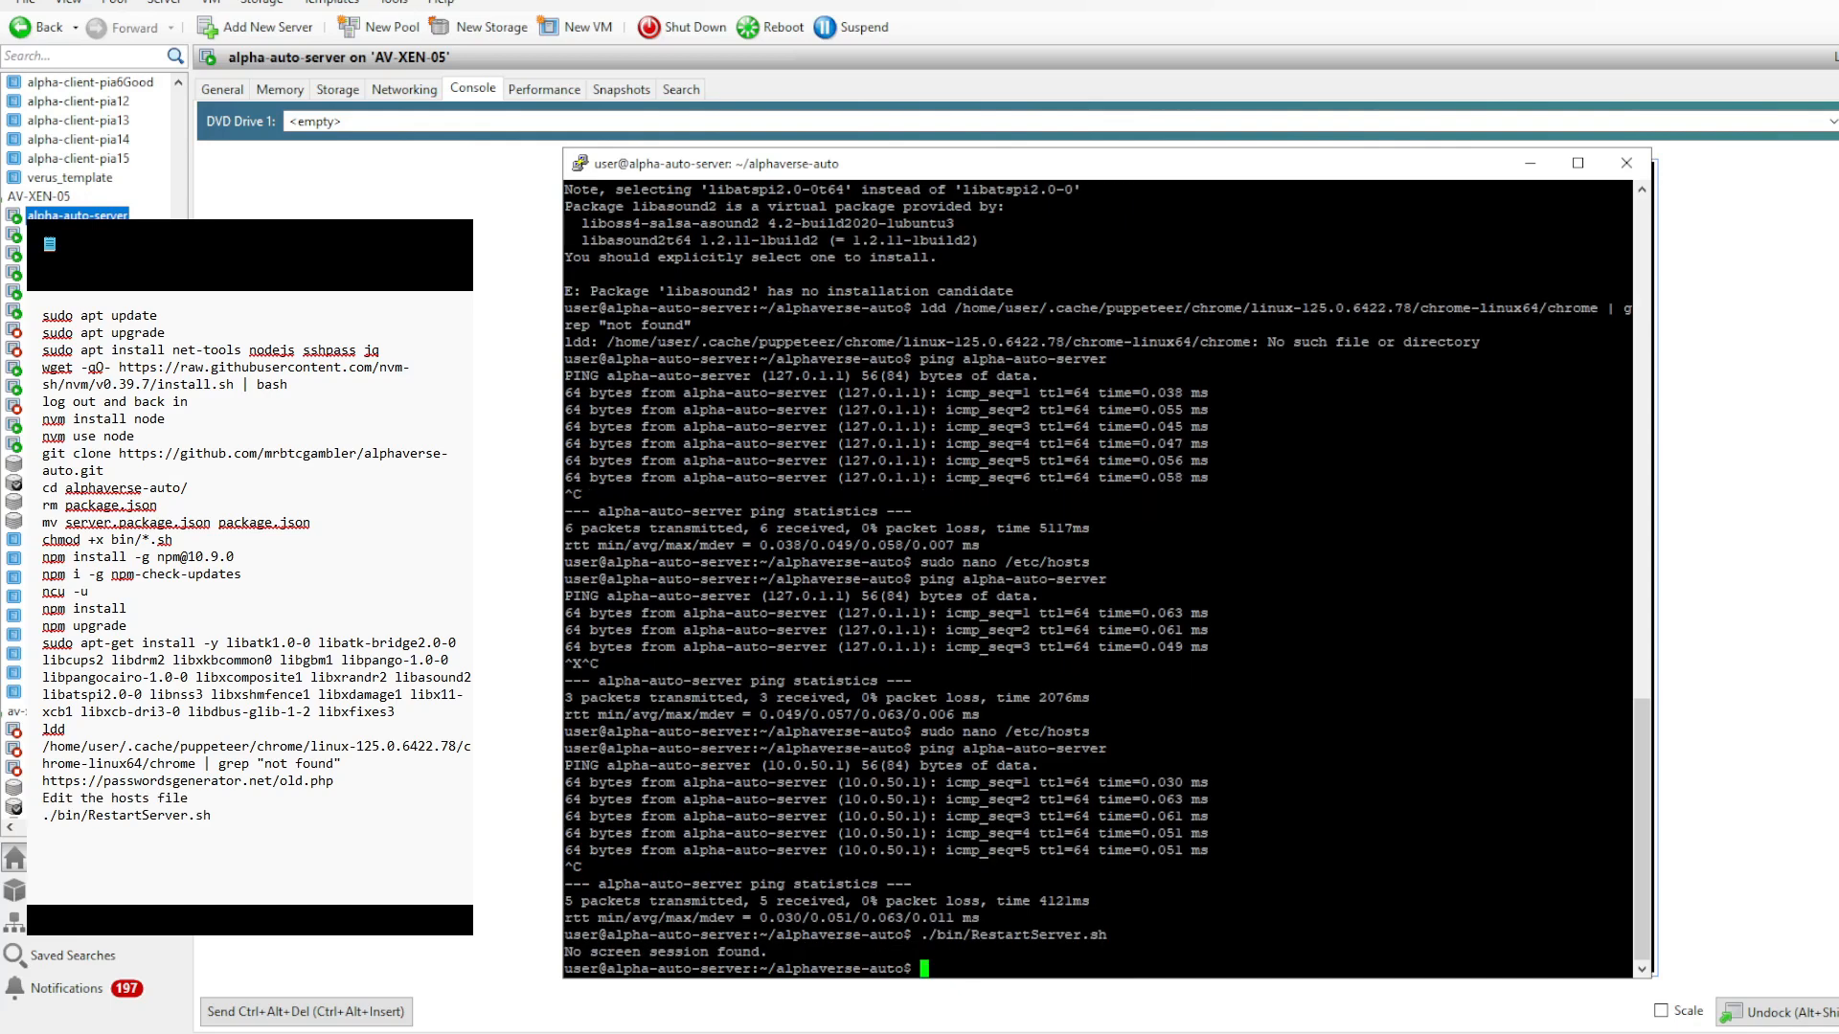
pyautogui.write('screen -r server')
pyautogui.press('Return')
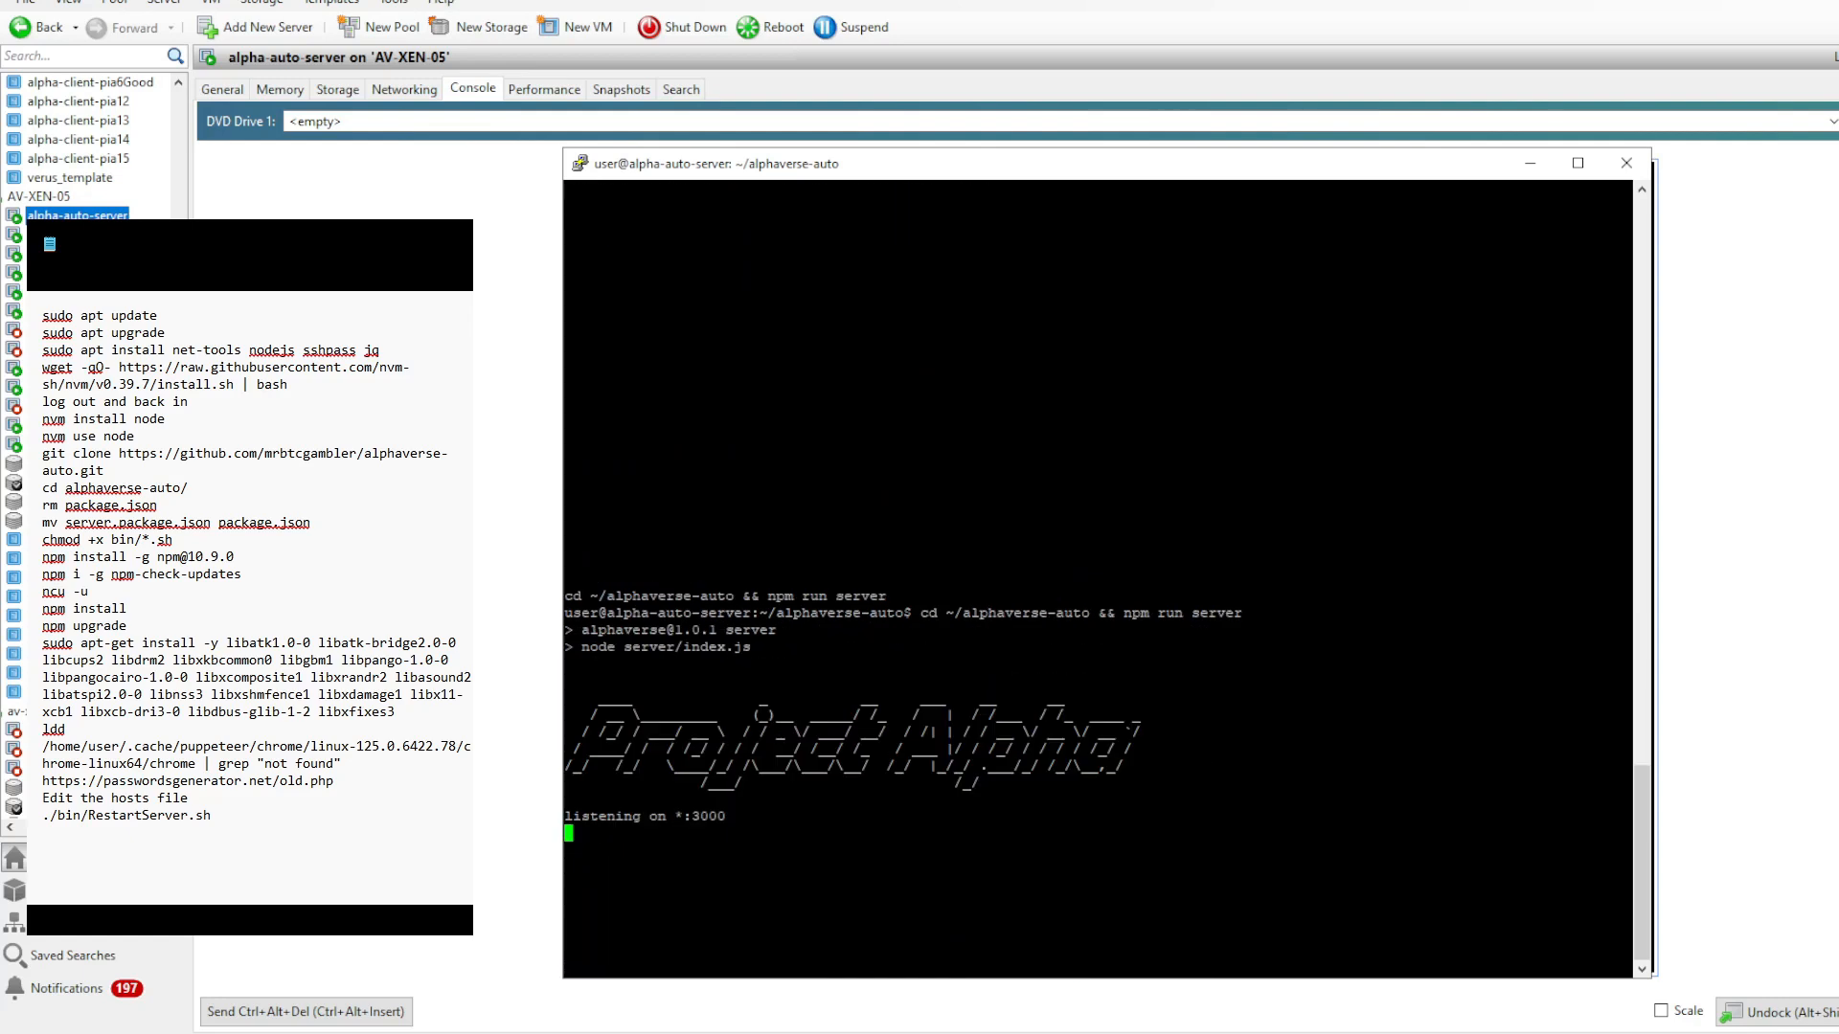
pyautogui.write('serv')
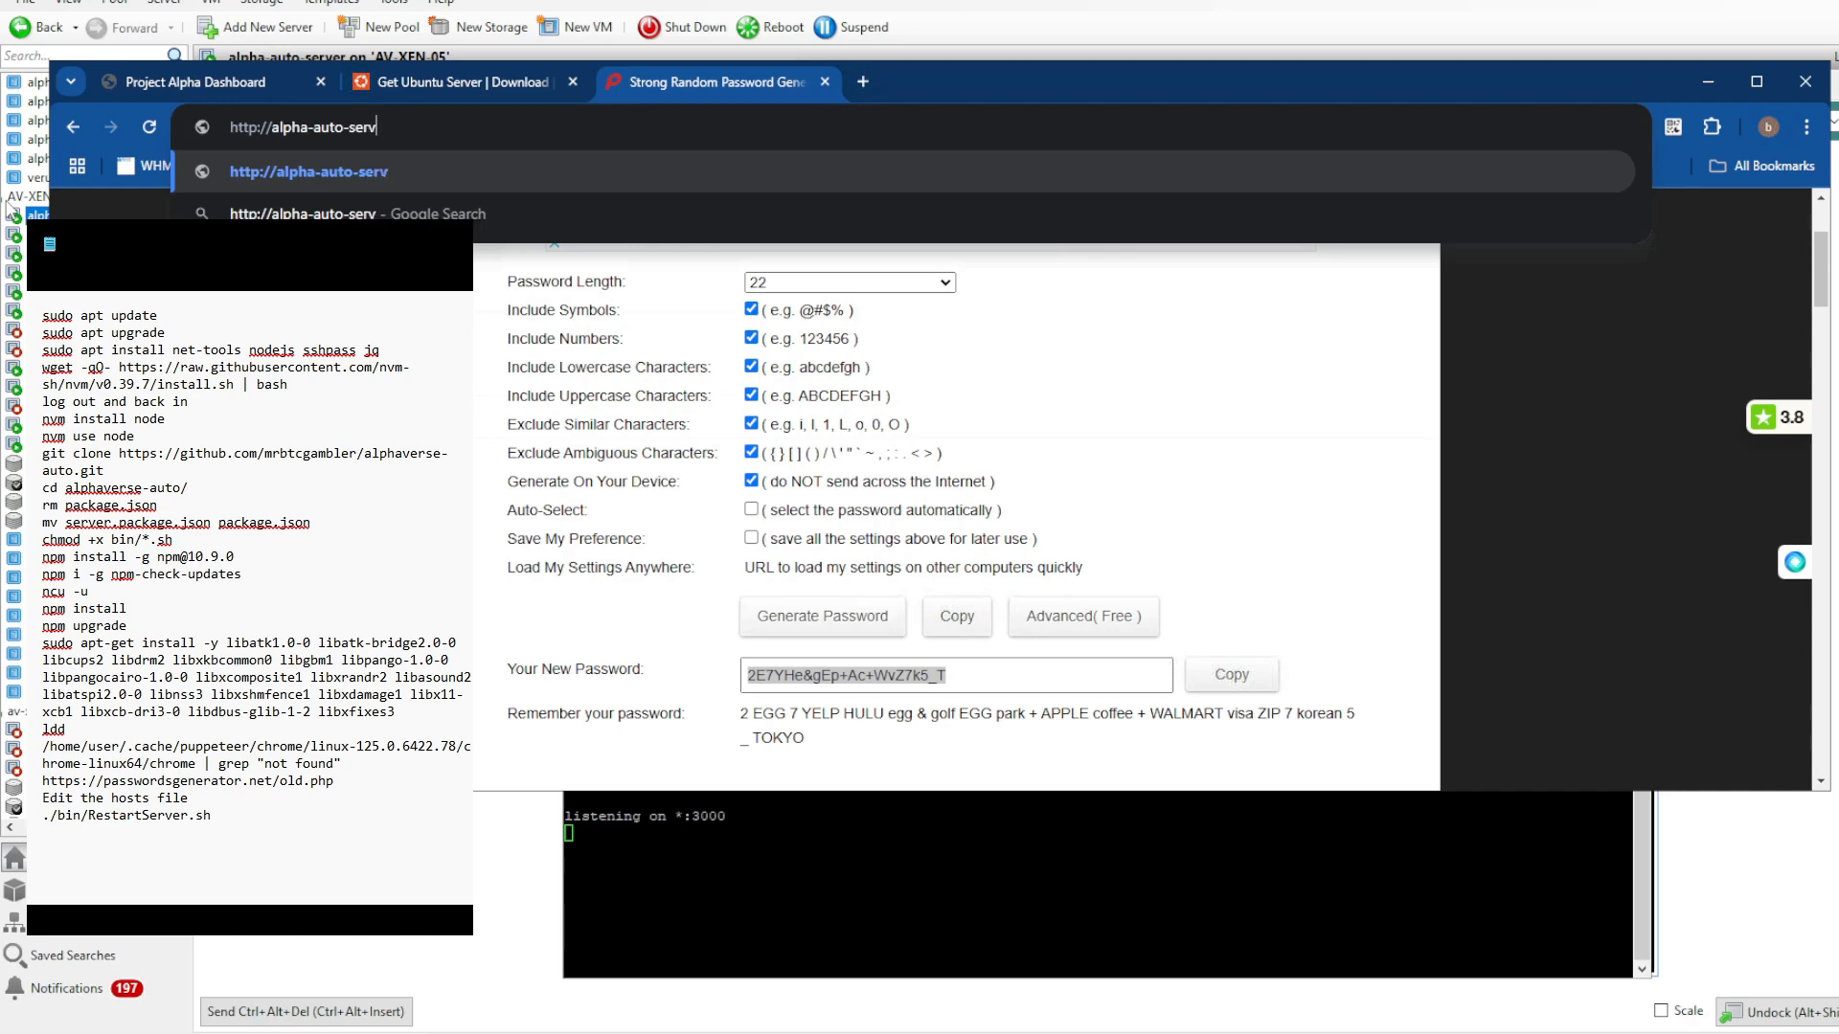
pyautogui.write('er:3000')
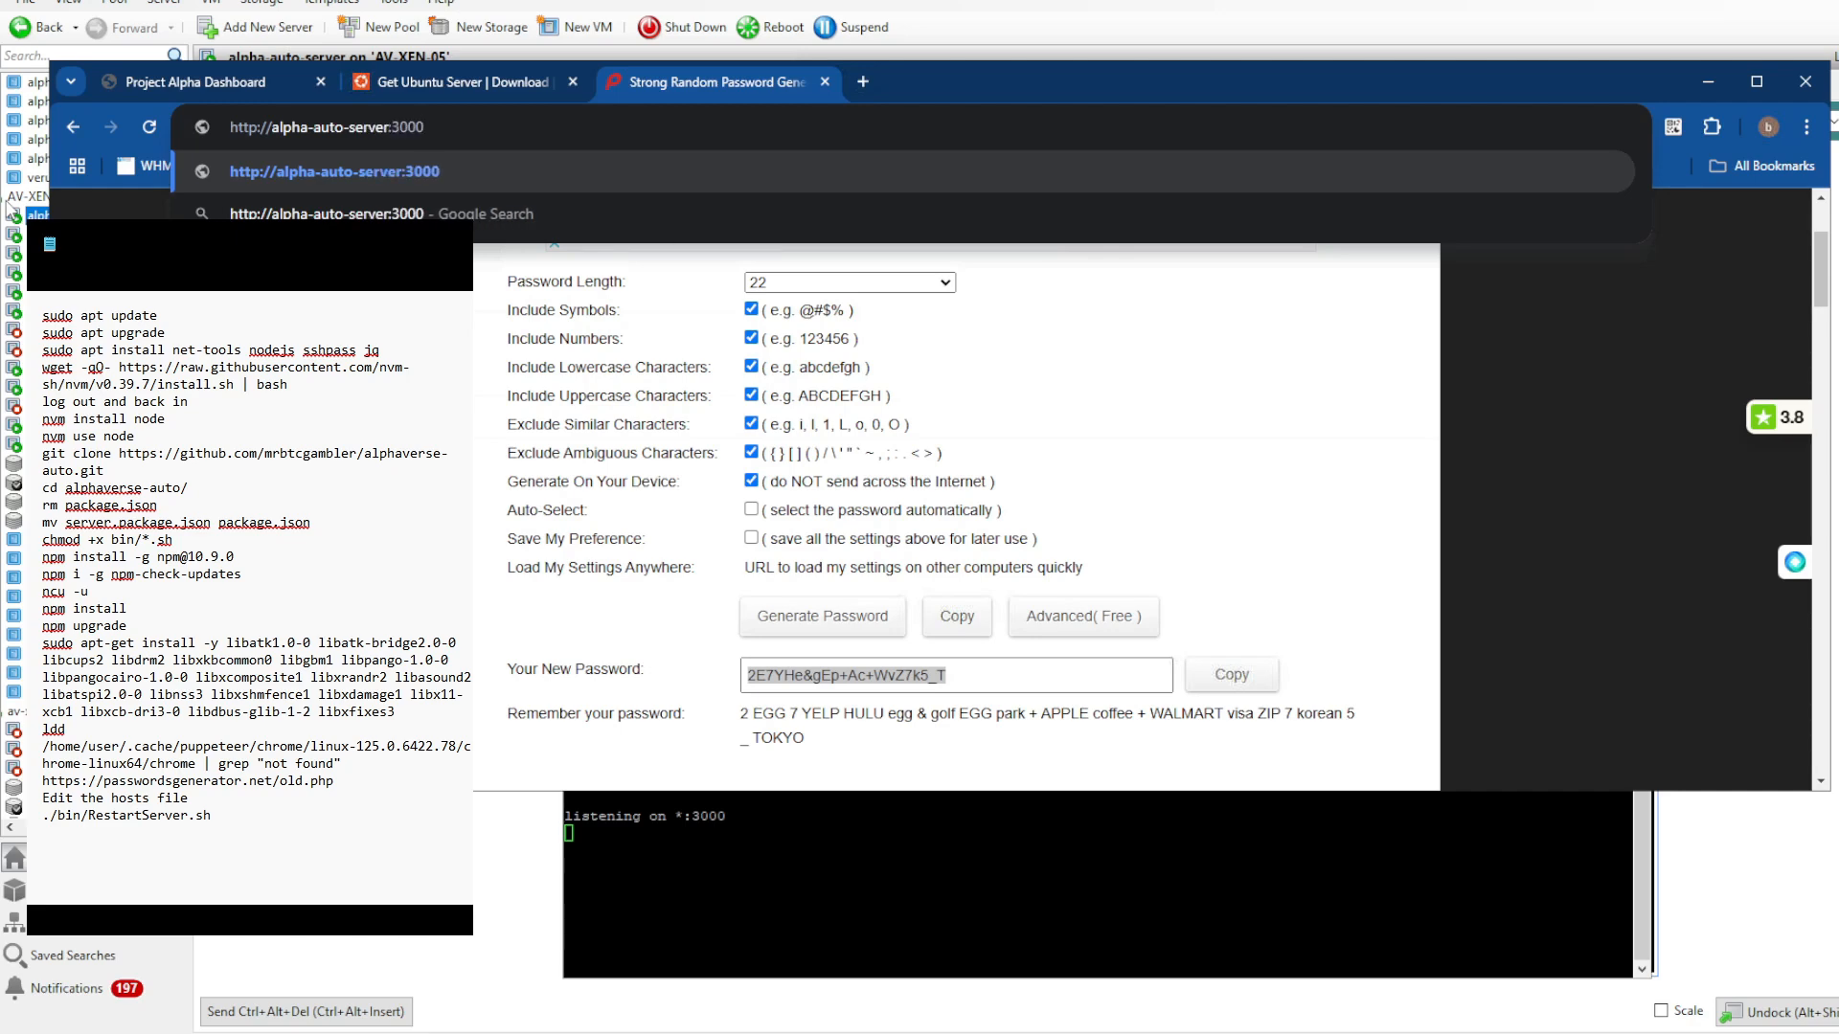
pyautogui.press('Return')
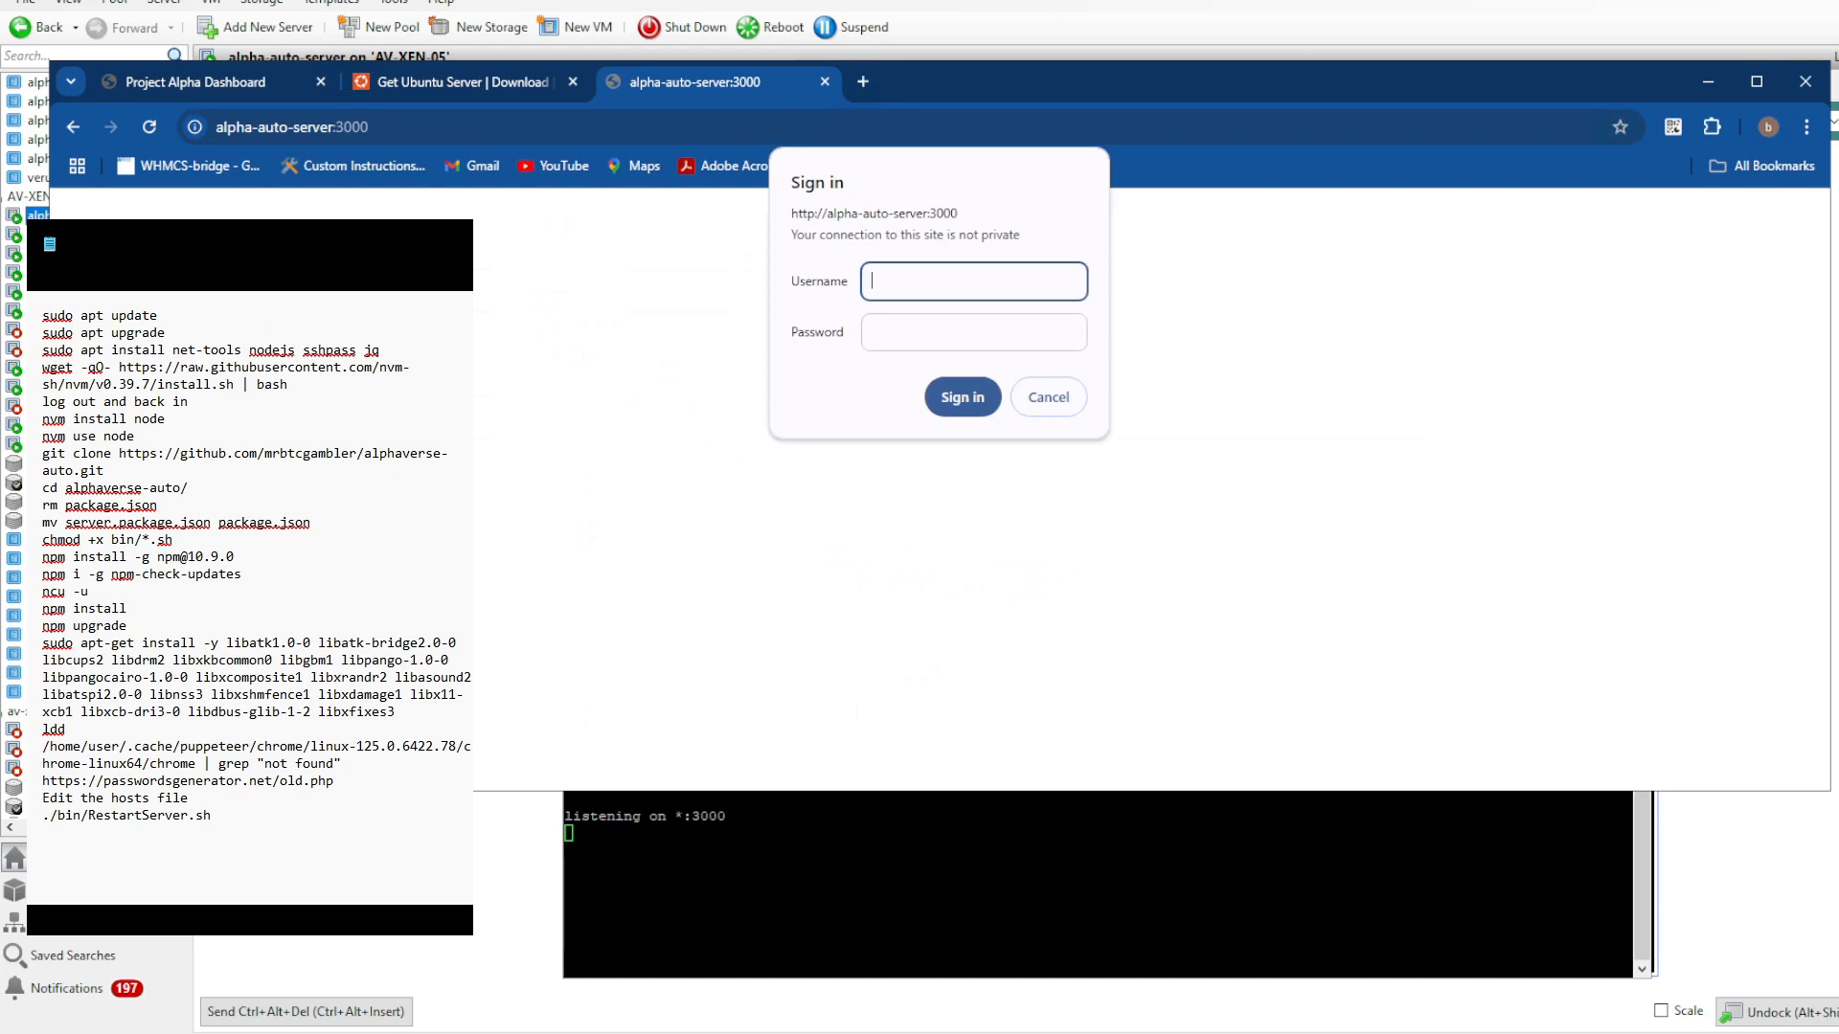
# - Sign in to the dashboard with the username user and the generated password copied from Notepad
pyautogui.write('user')
pyautogui.press('Tab')
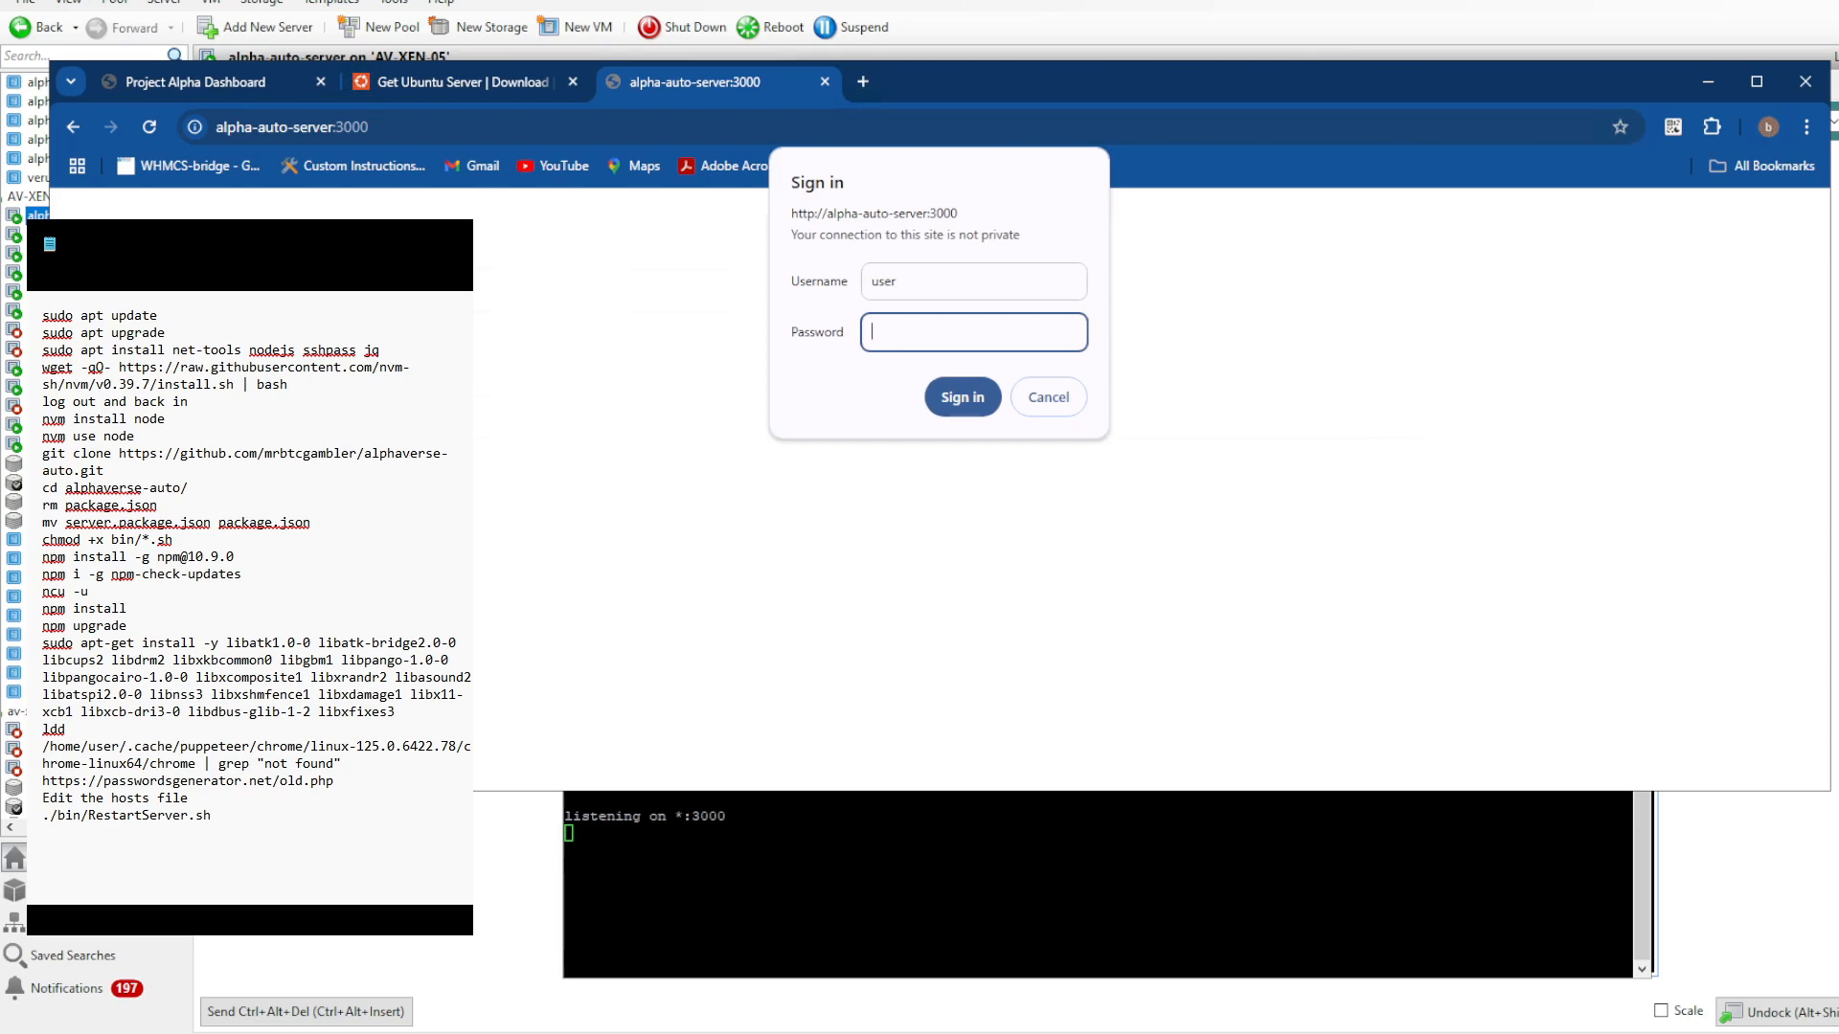
pyautogui.click(918, 1033)
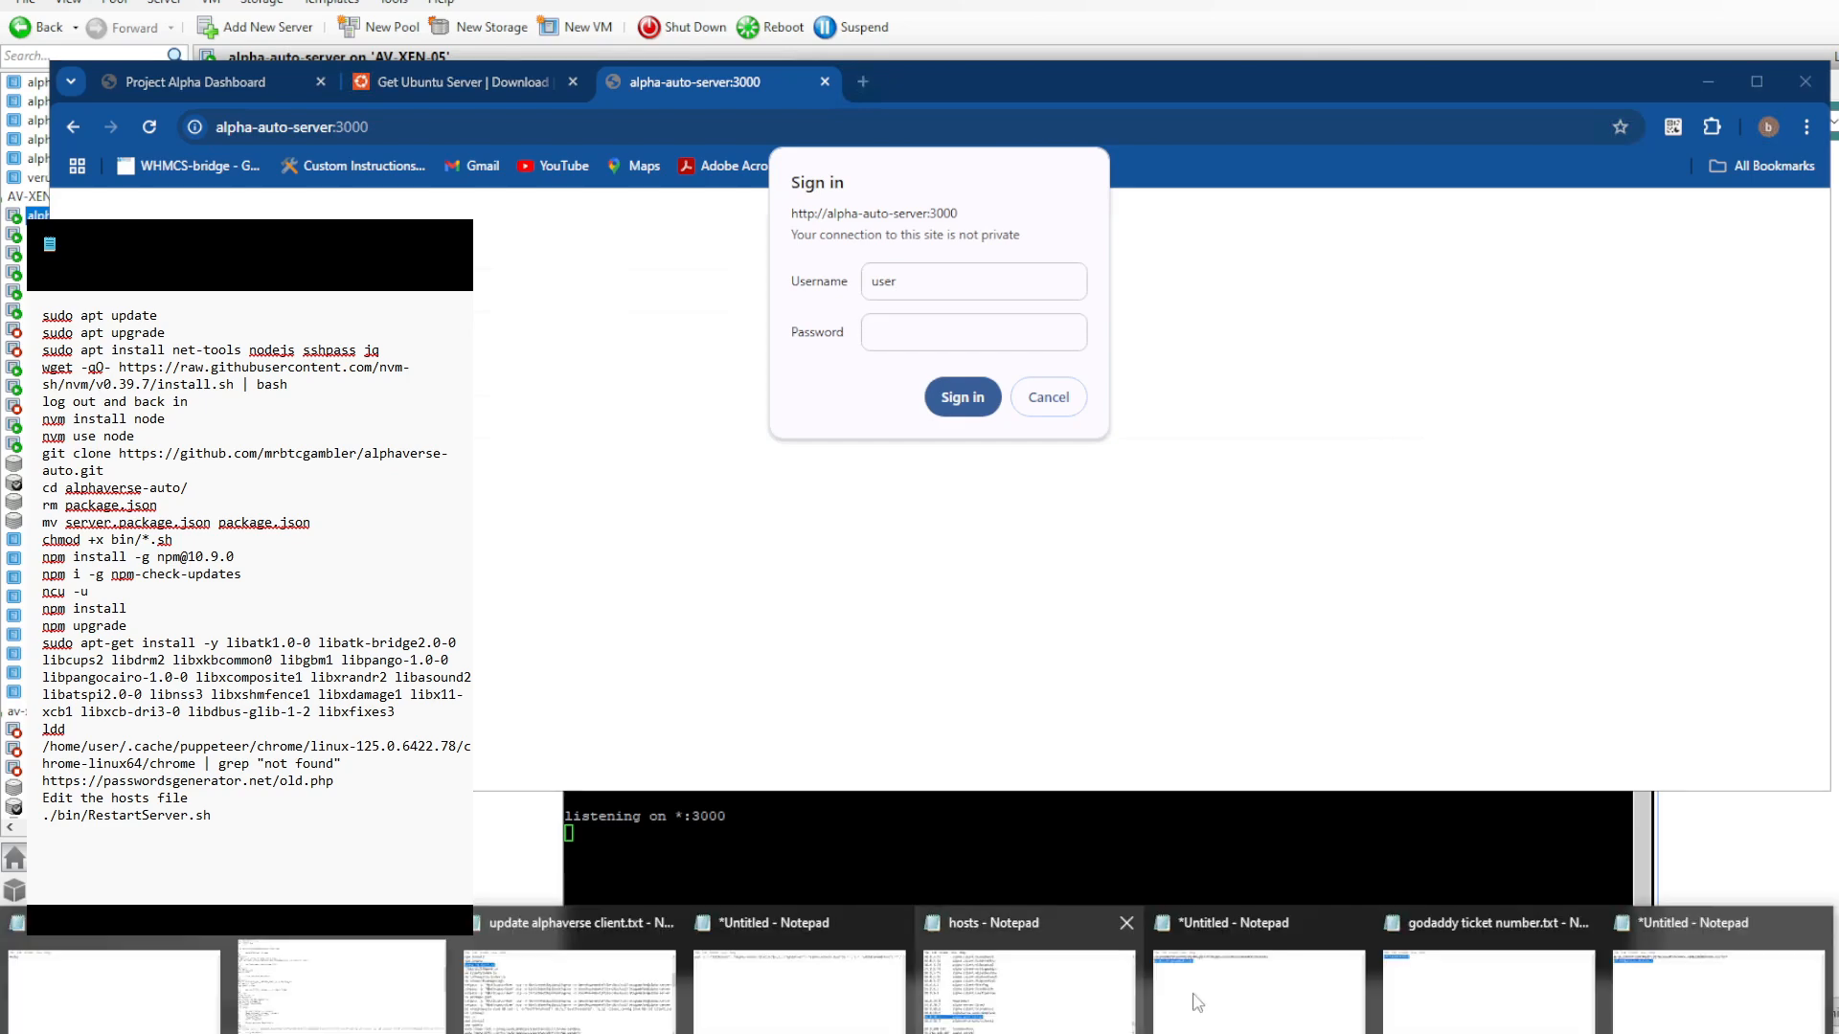
pyautogui.click(1238, 971)
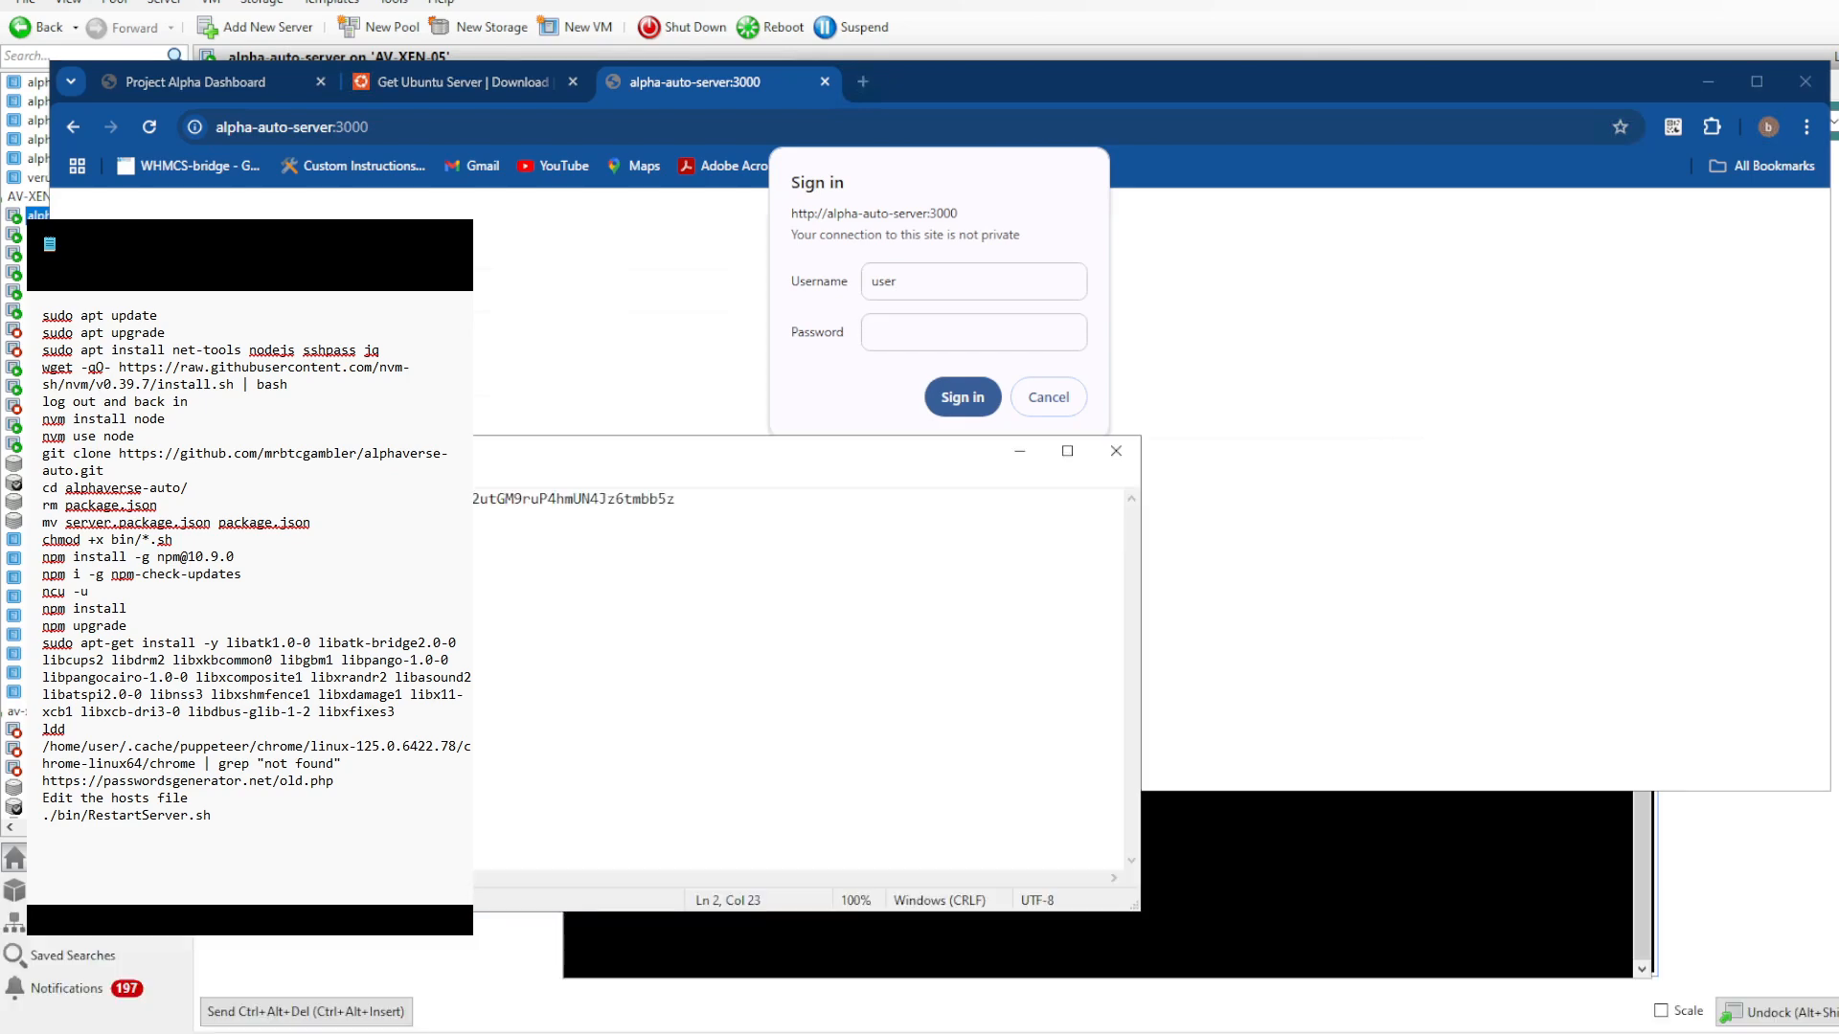
pyautogui.click(975, 396)
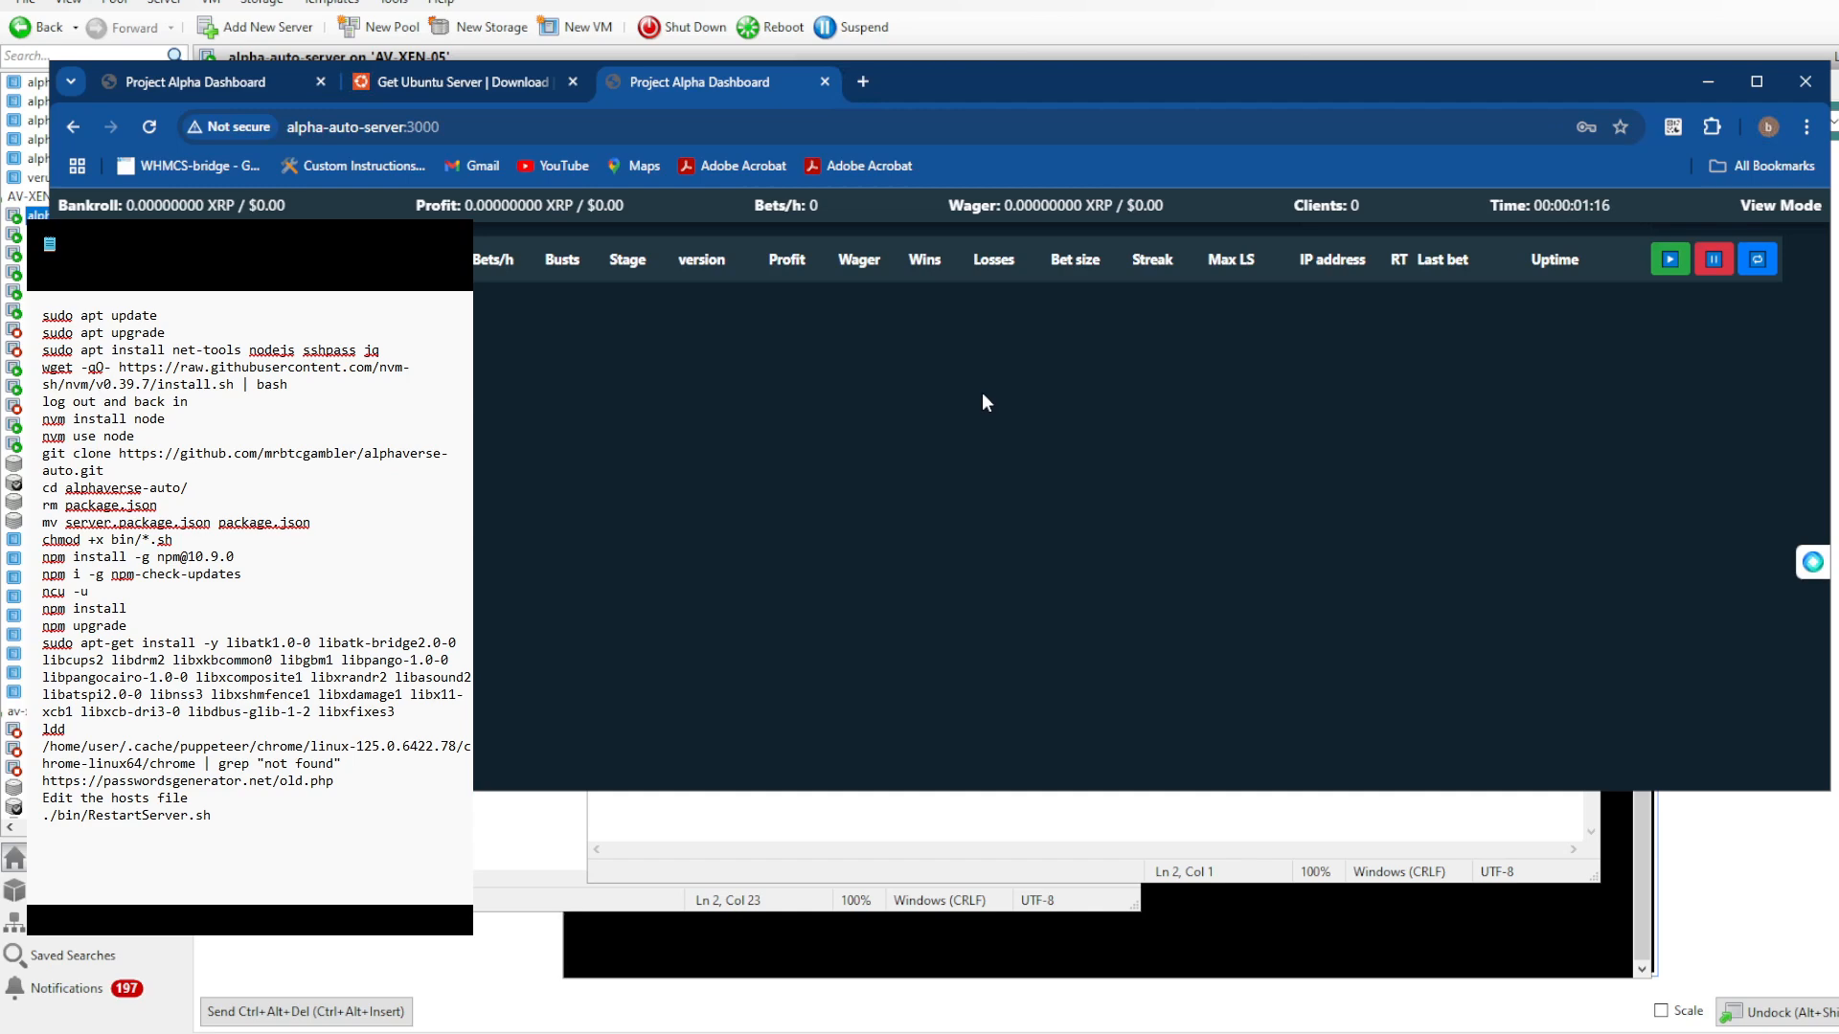
# - Return to the SSH terminal, detach from the server screen session and run ./bin/RestartGetIpsServer.sh
pyautogui.click(1125, 943)
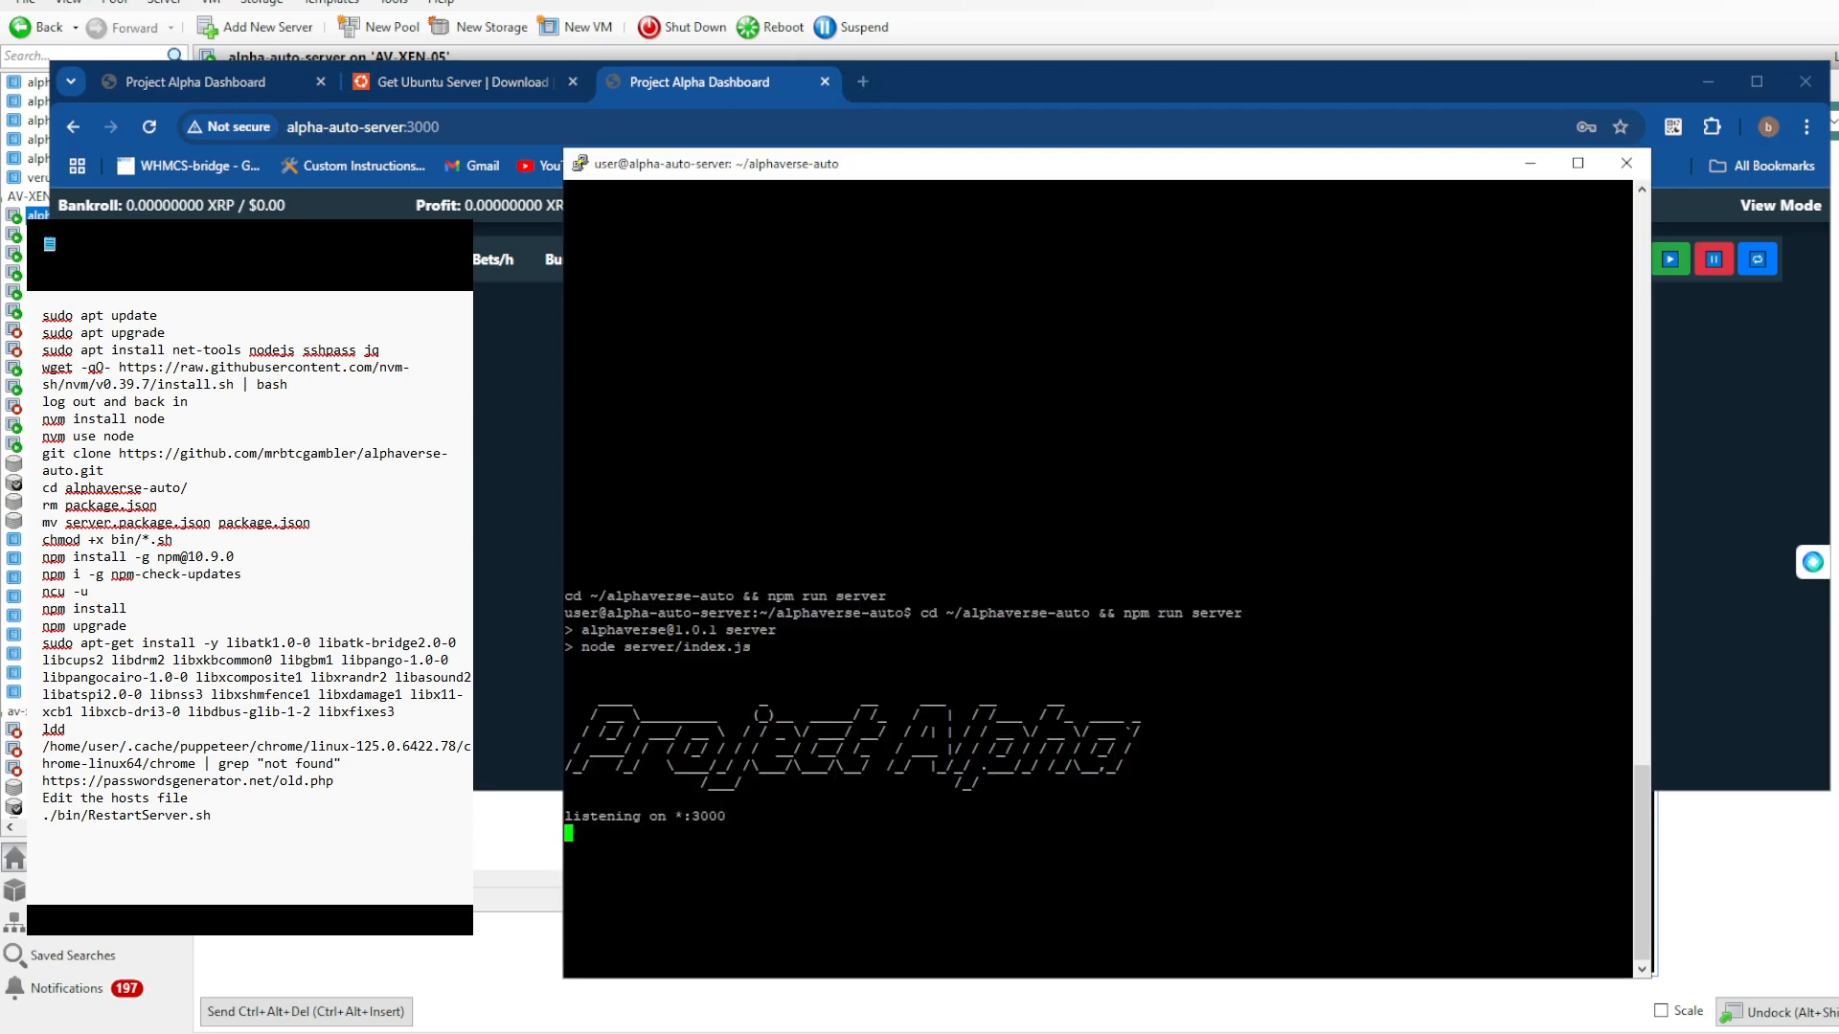
pyautogui.hotkey('ctrl', 'a')
pyautogui.press('d')
pyautogui.press('Up')
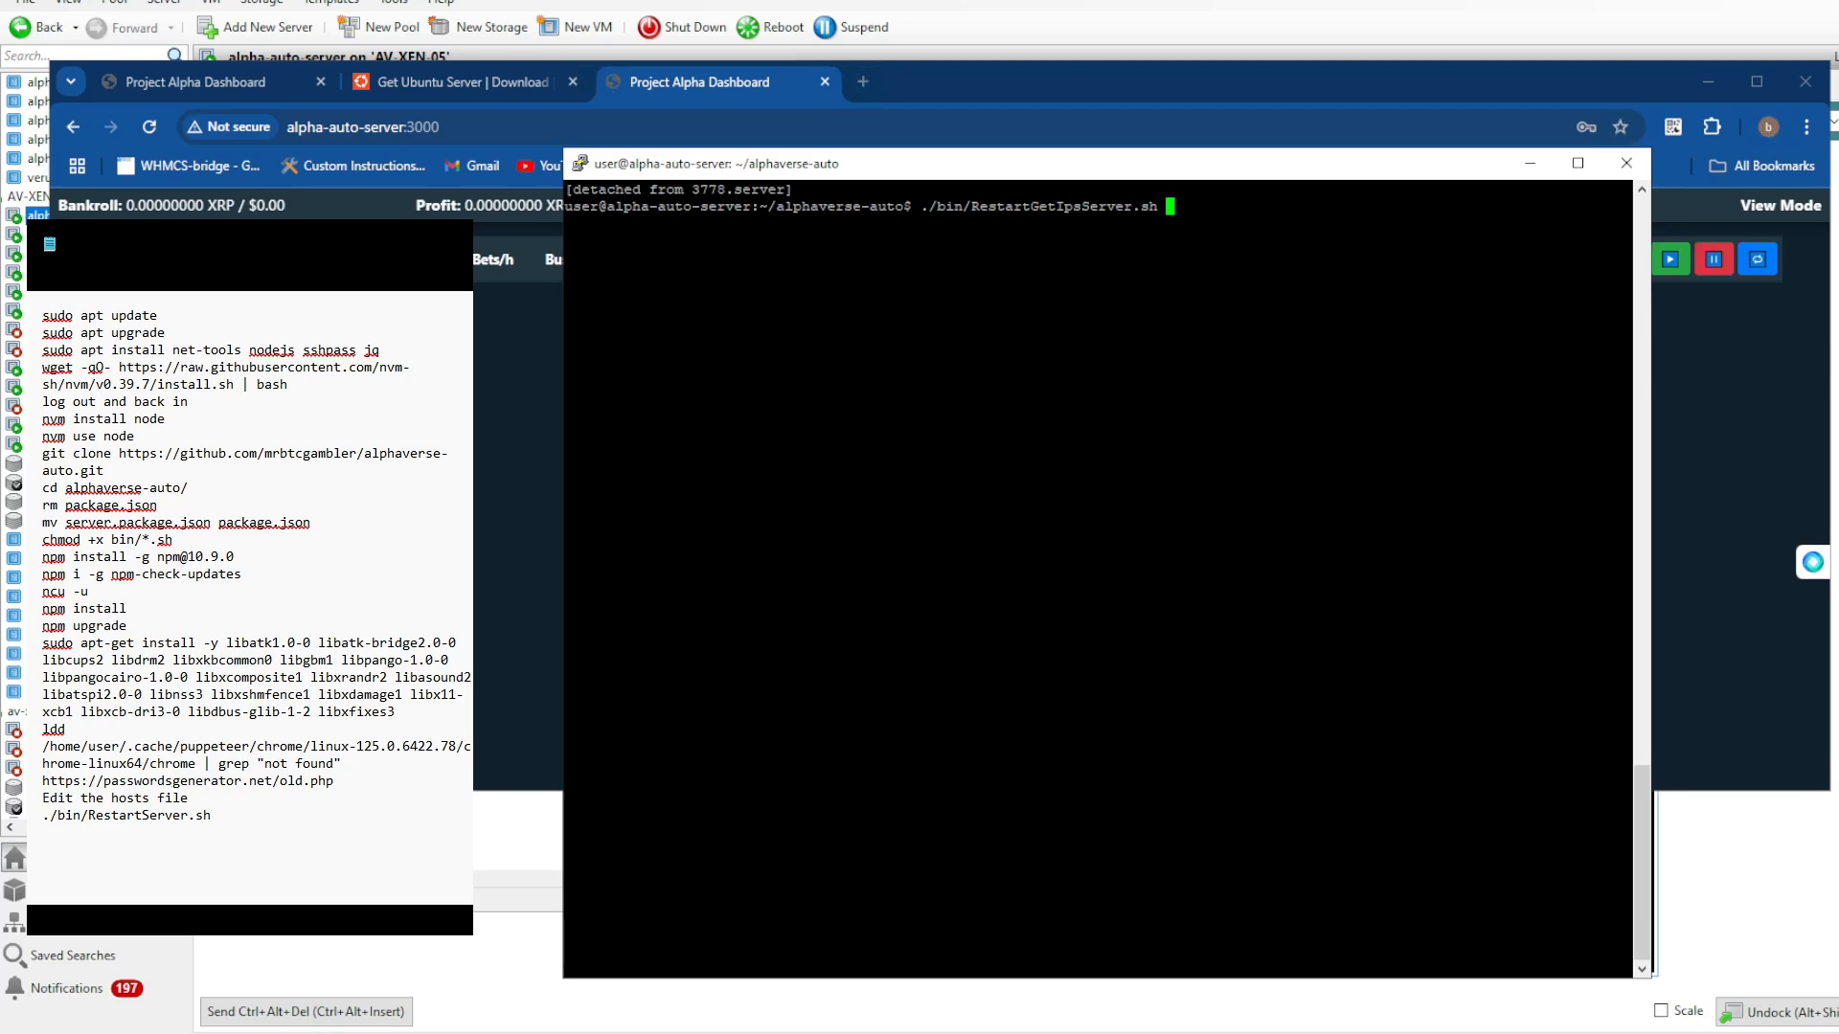
pyautogui.press('Return')
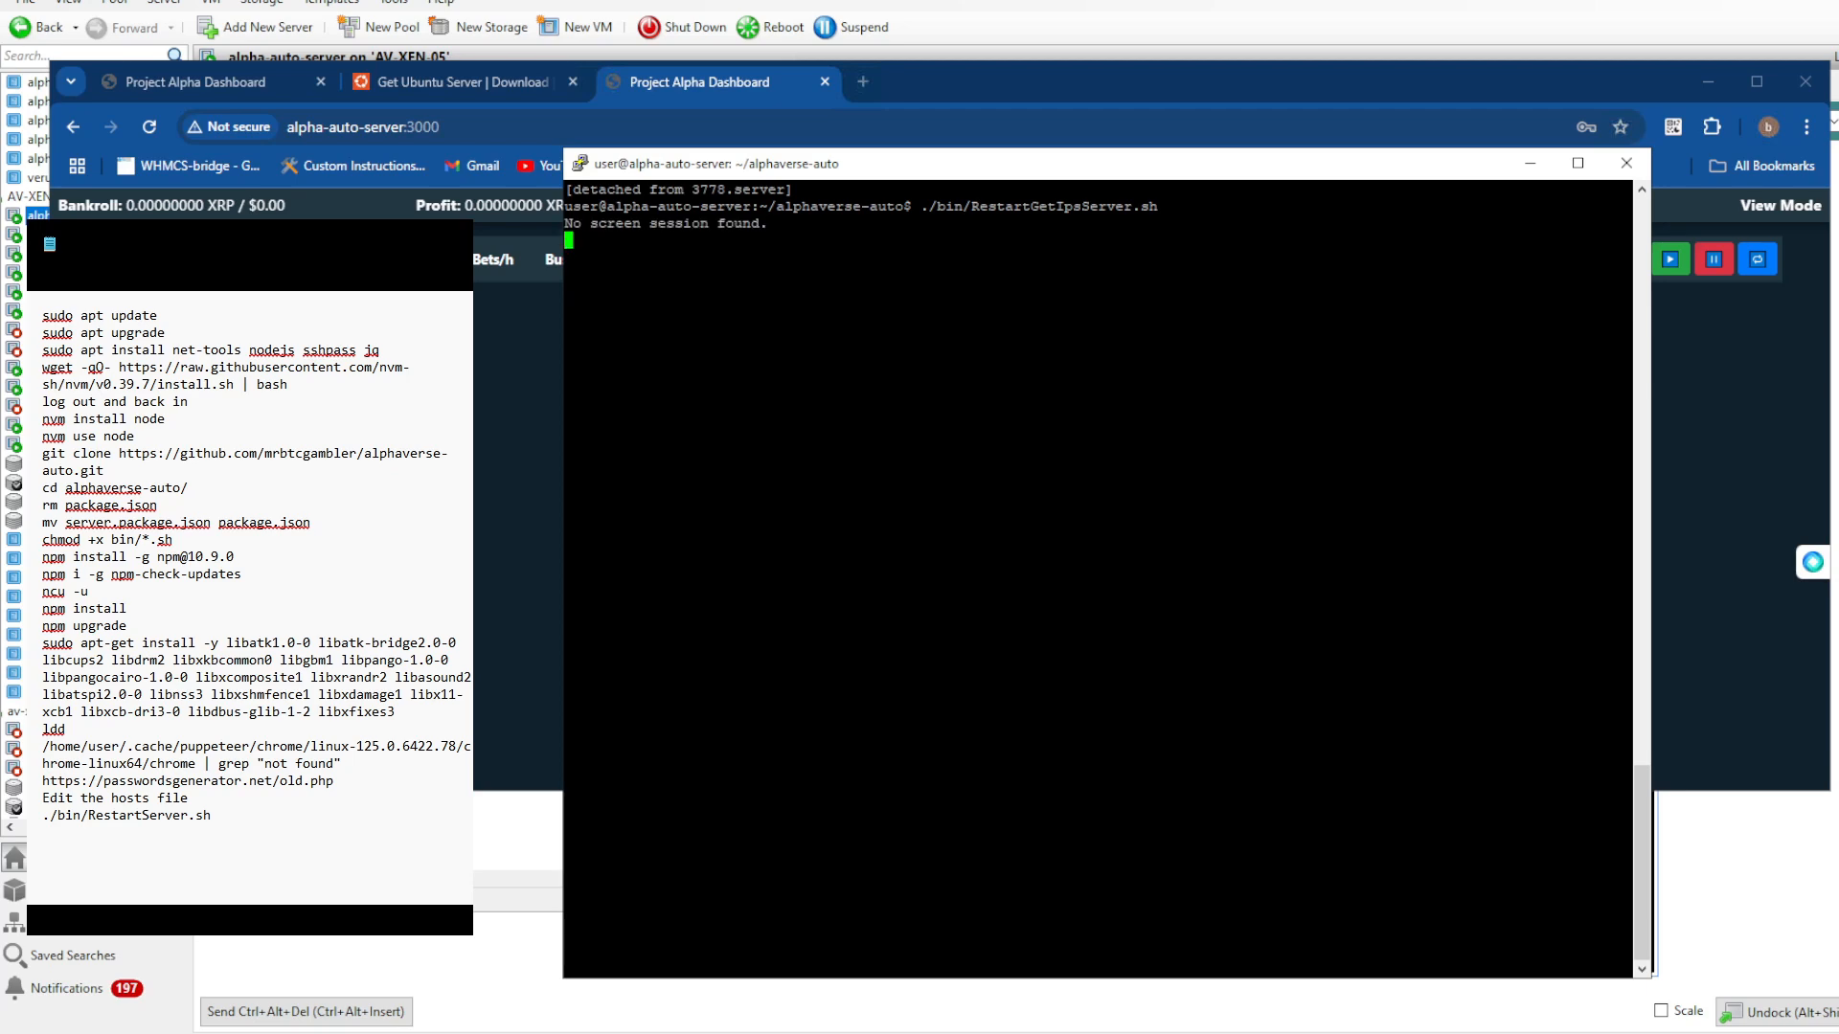
# - Attach to the getIPs screen session to check the IP extraction output, and detach from it
pyautogui.write('scr')
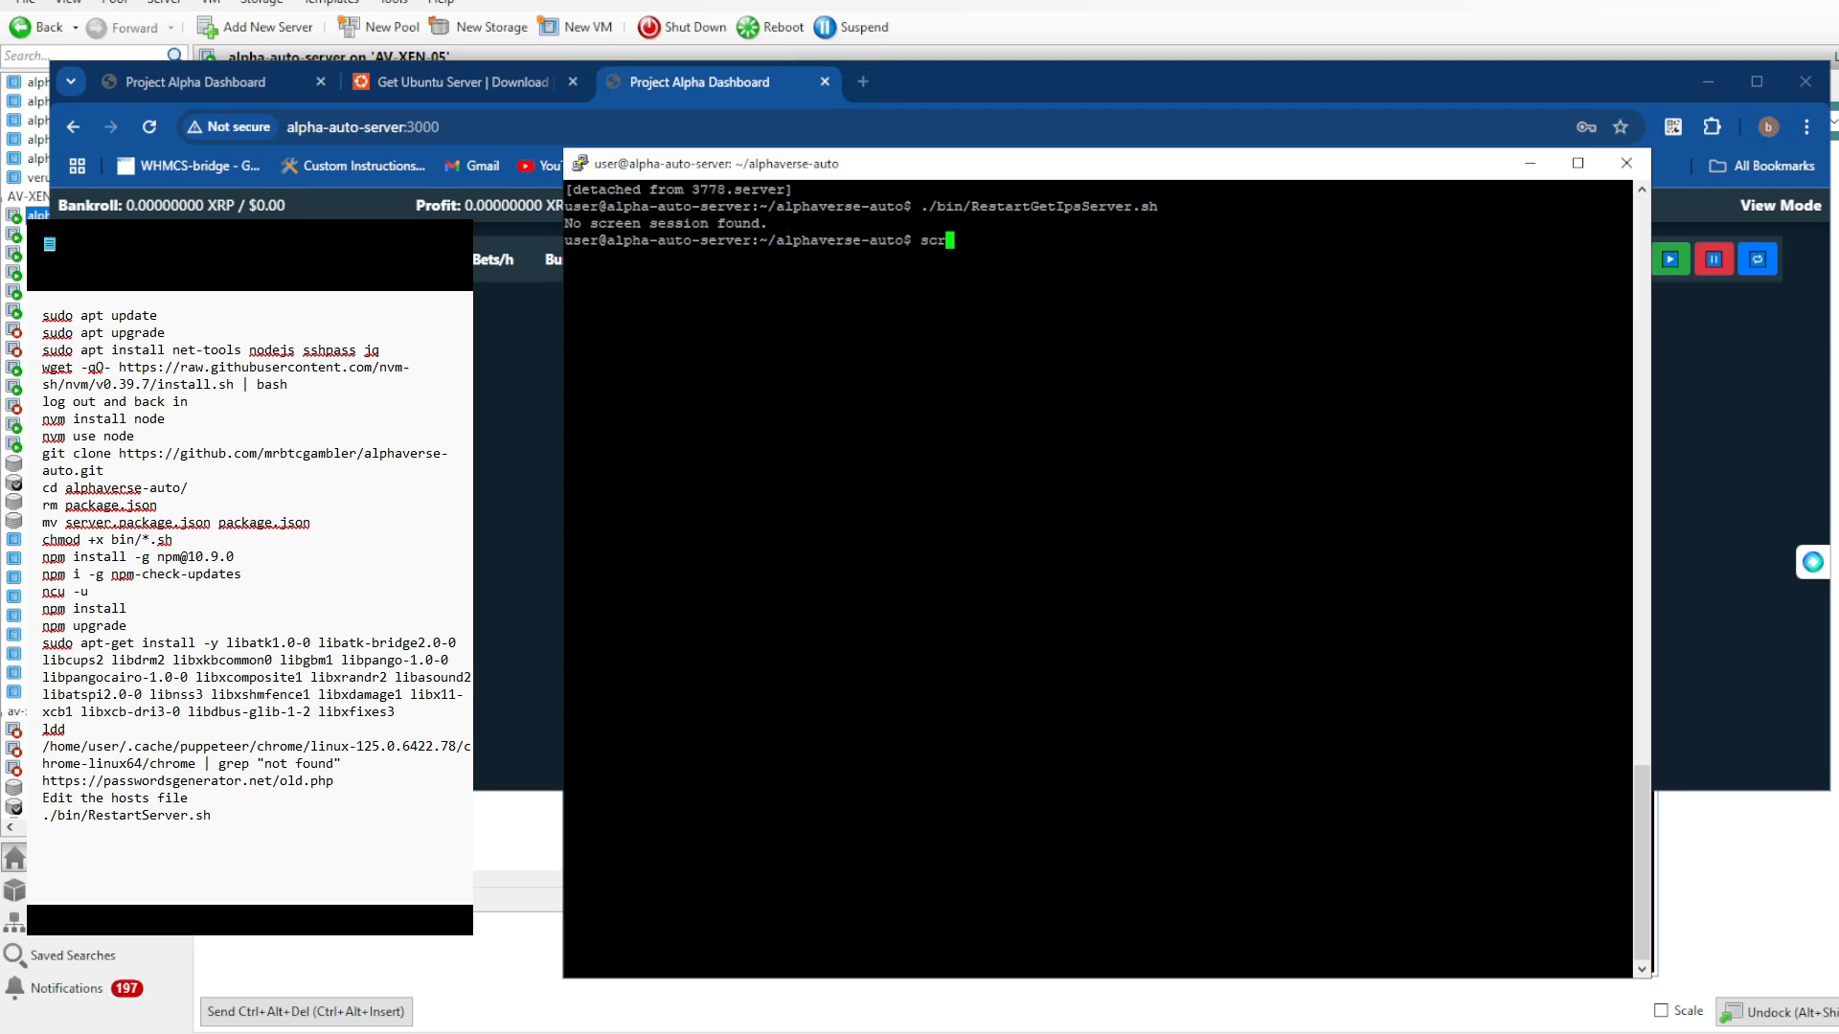
pyautogui.write('een -ra')
pyautogui.press('BackSpace')
pyautogui.press('BackSpace')
pyautogui.write('r getIPs')
pyautogui.press('Return')
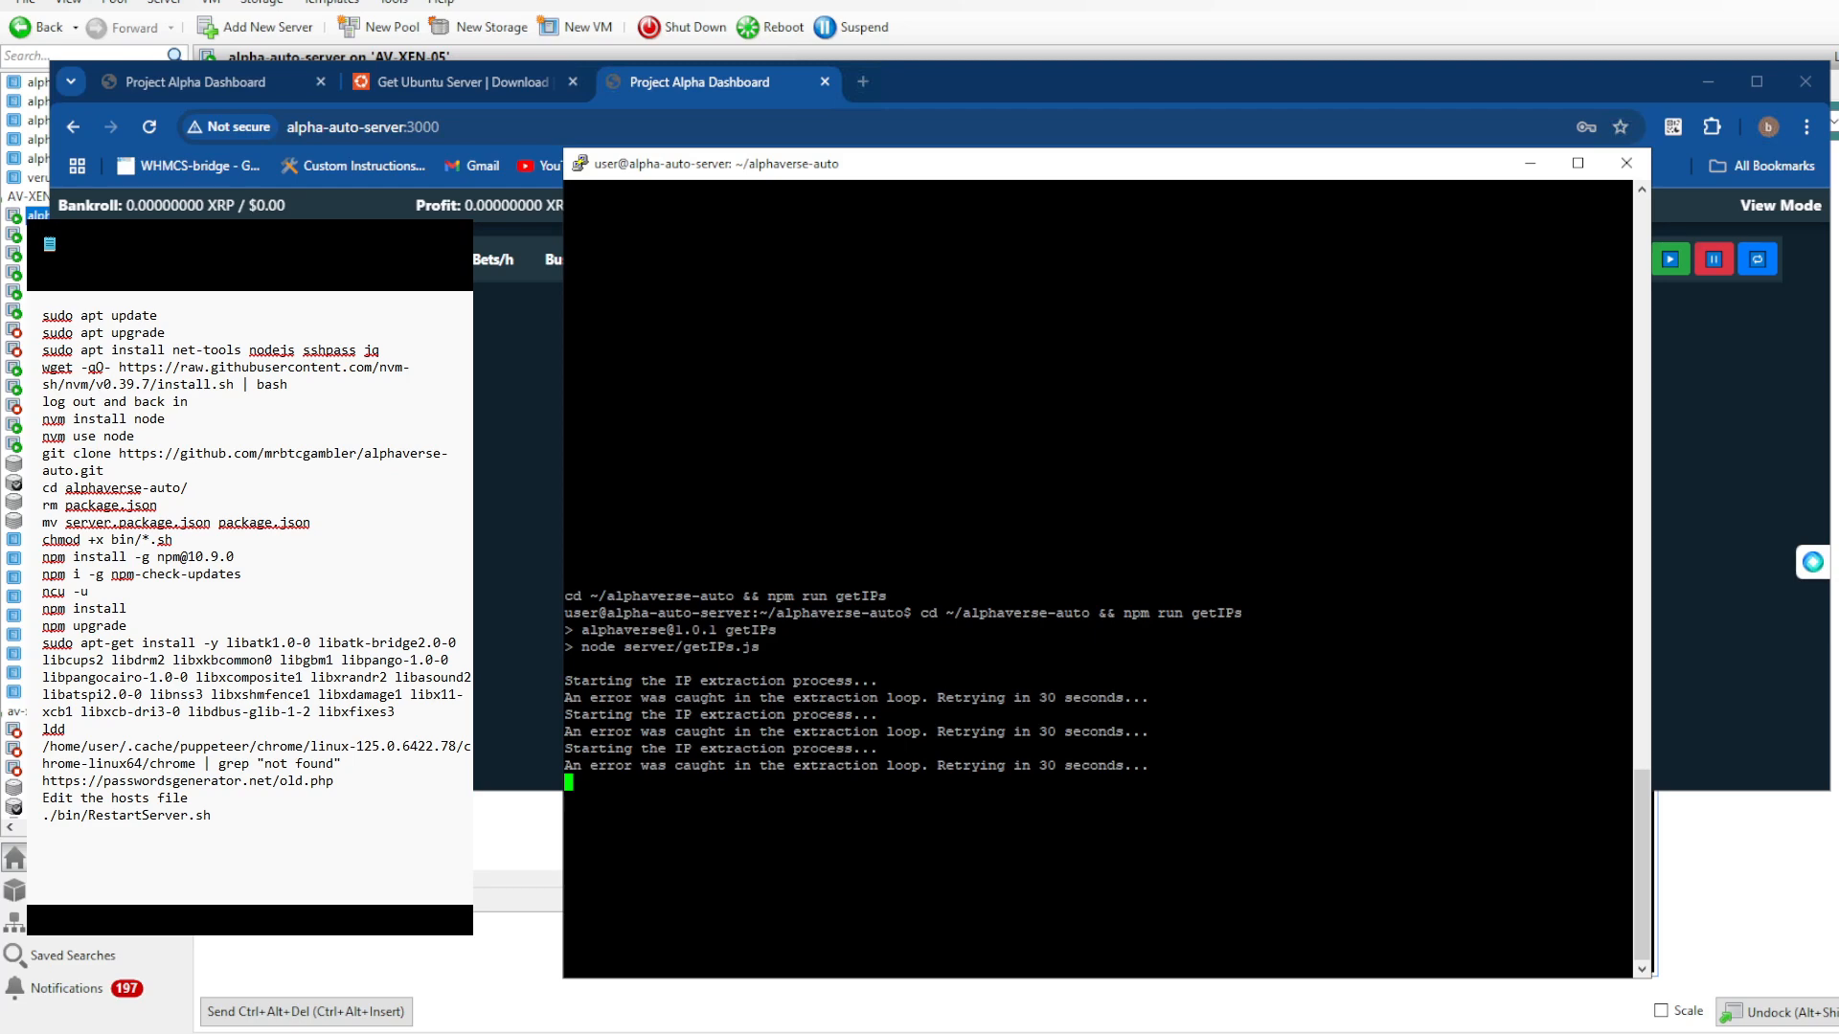
pyautogui.hotkey('ctrl', 'a')
pyautogui.press('d')
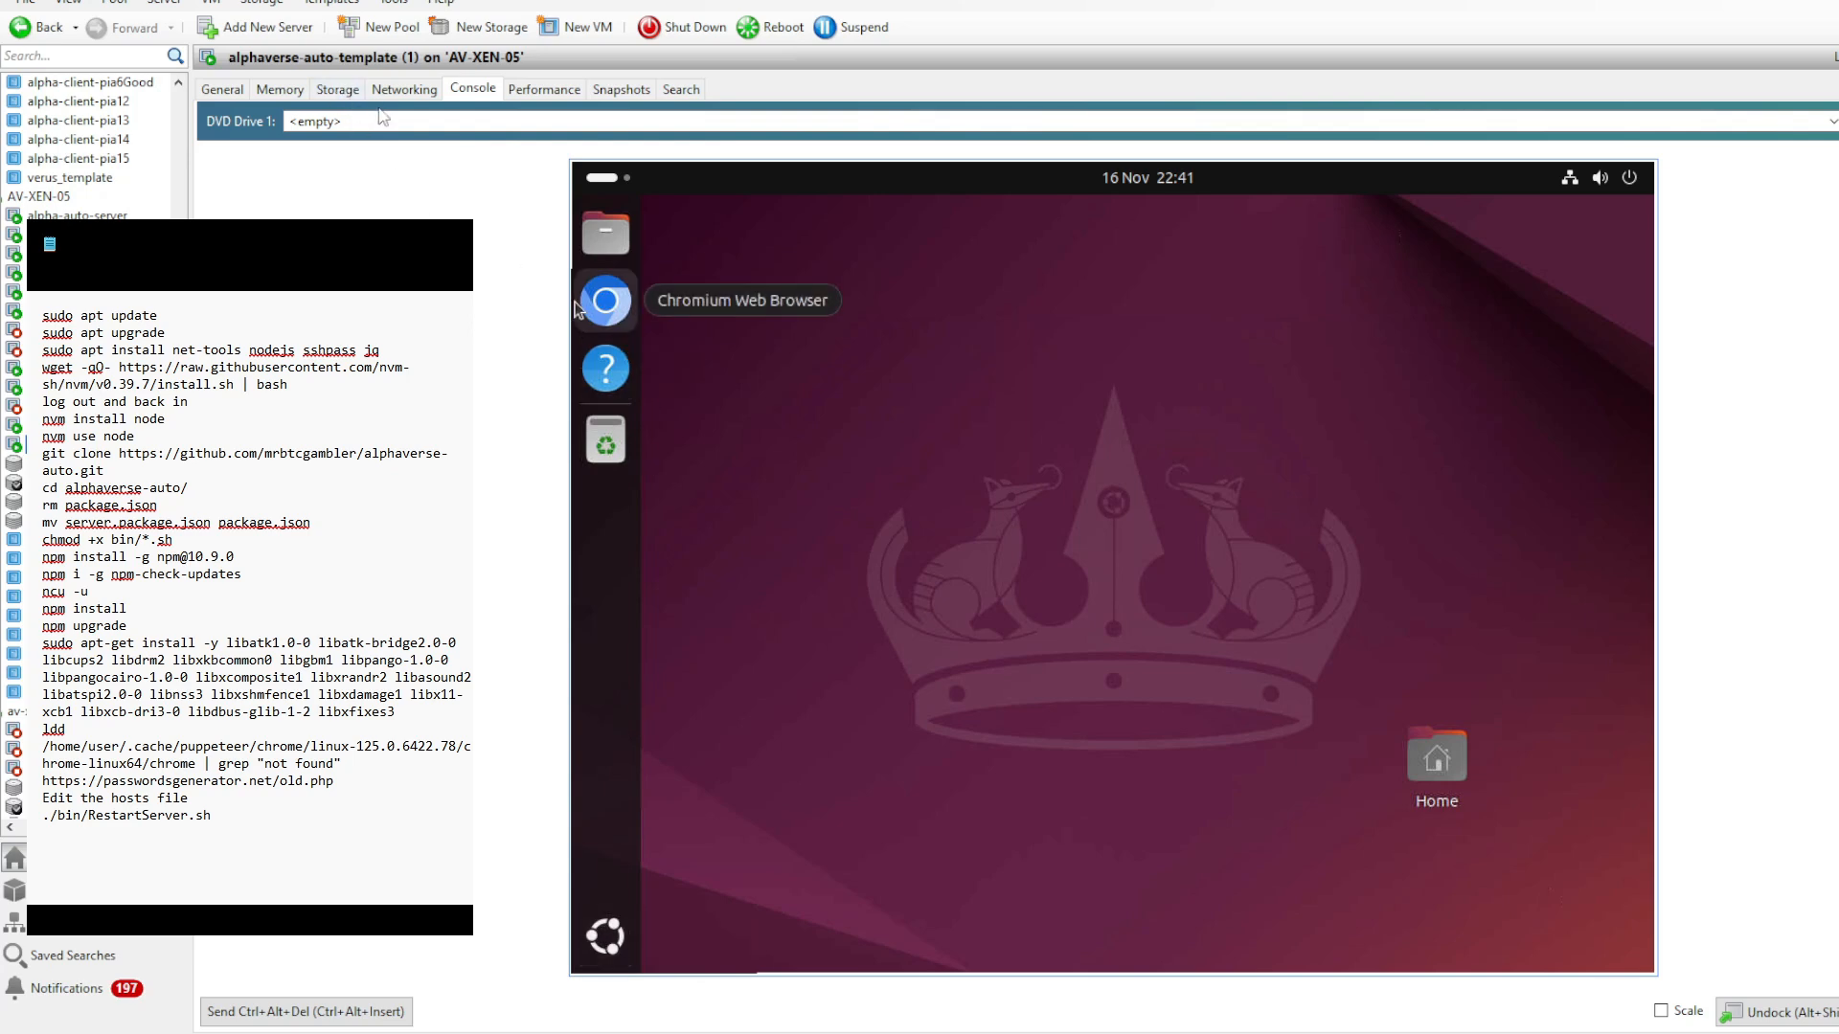
# - Review the general properties and virtual disks of the alphaverse-auto-template (1) VM, and return to its console
pyautogui.click(224, 88)
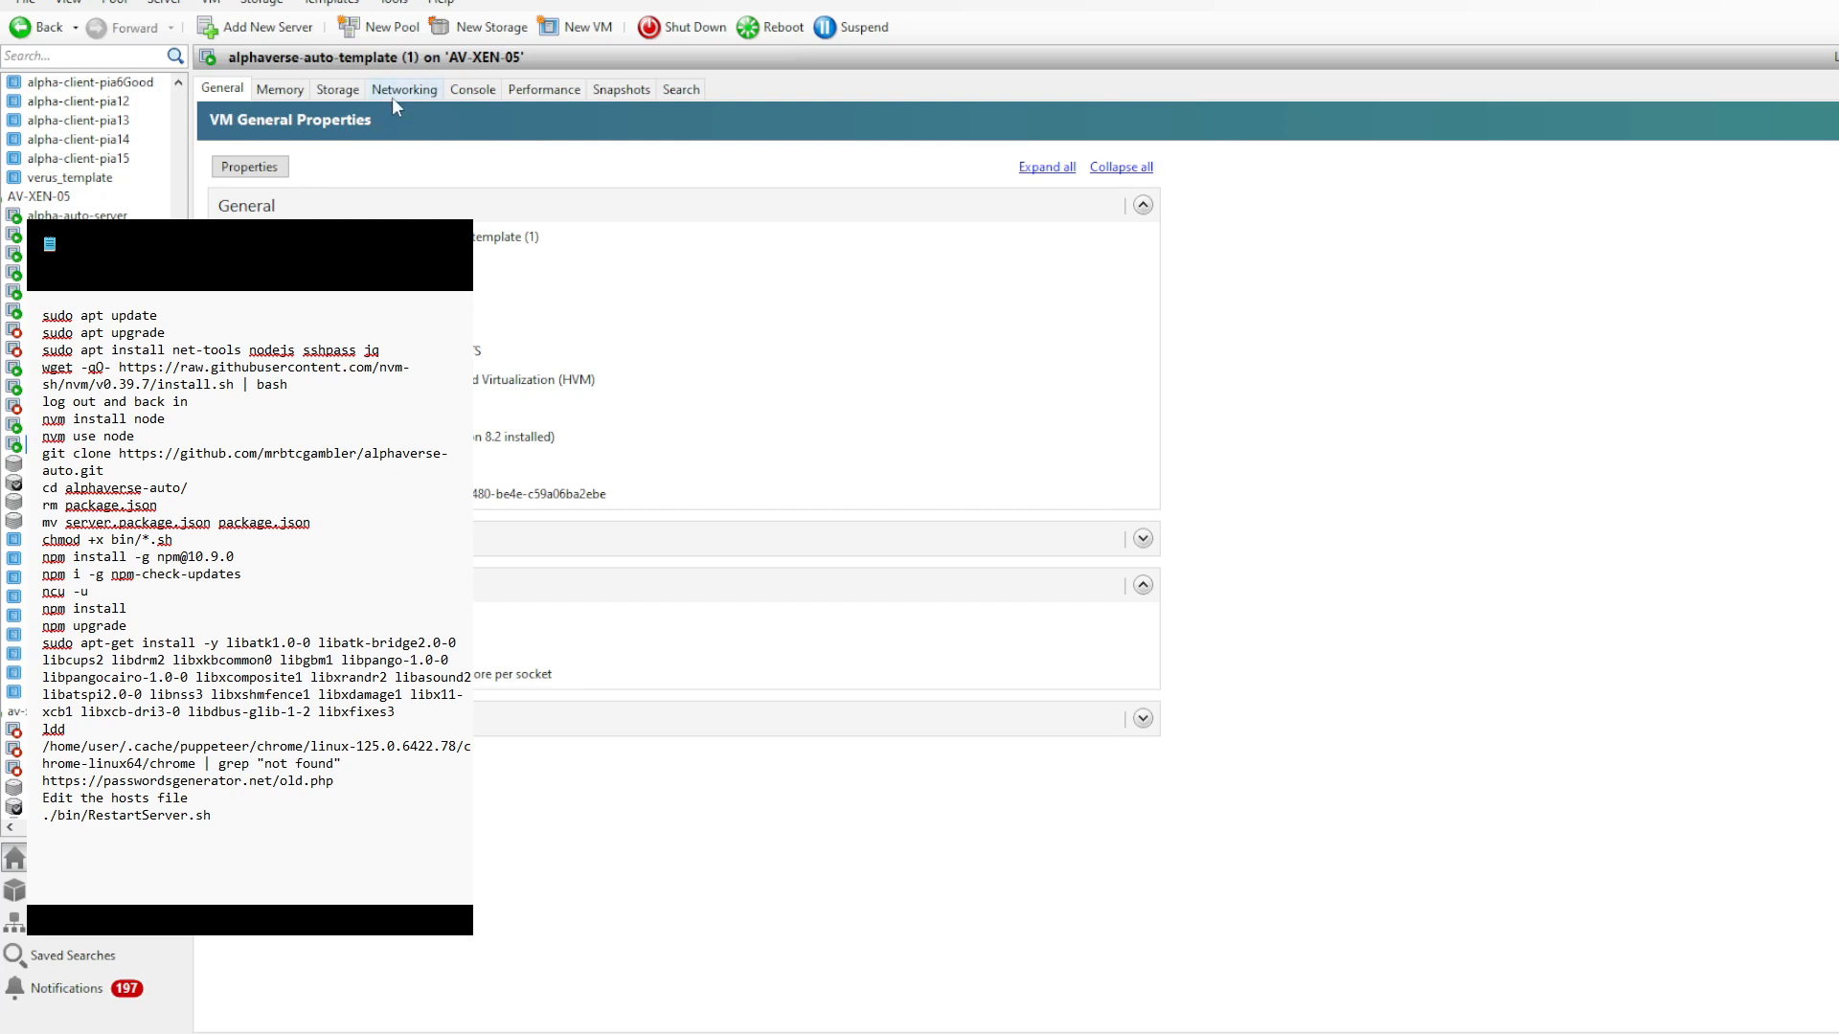
pyautogui.click(343, 90)
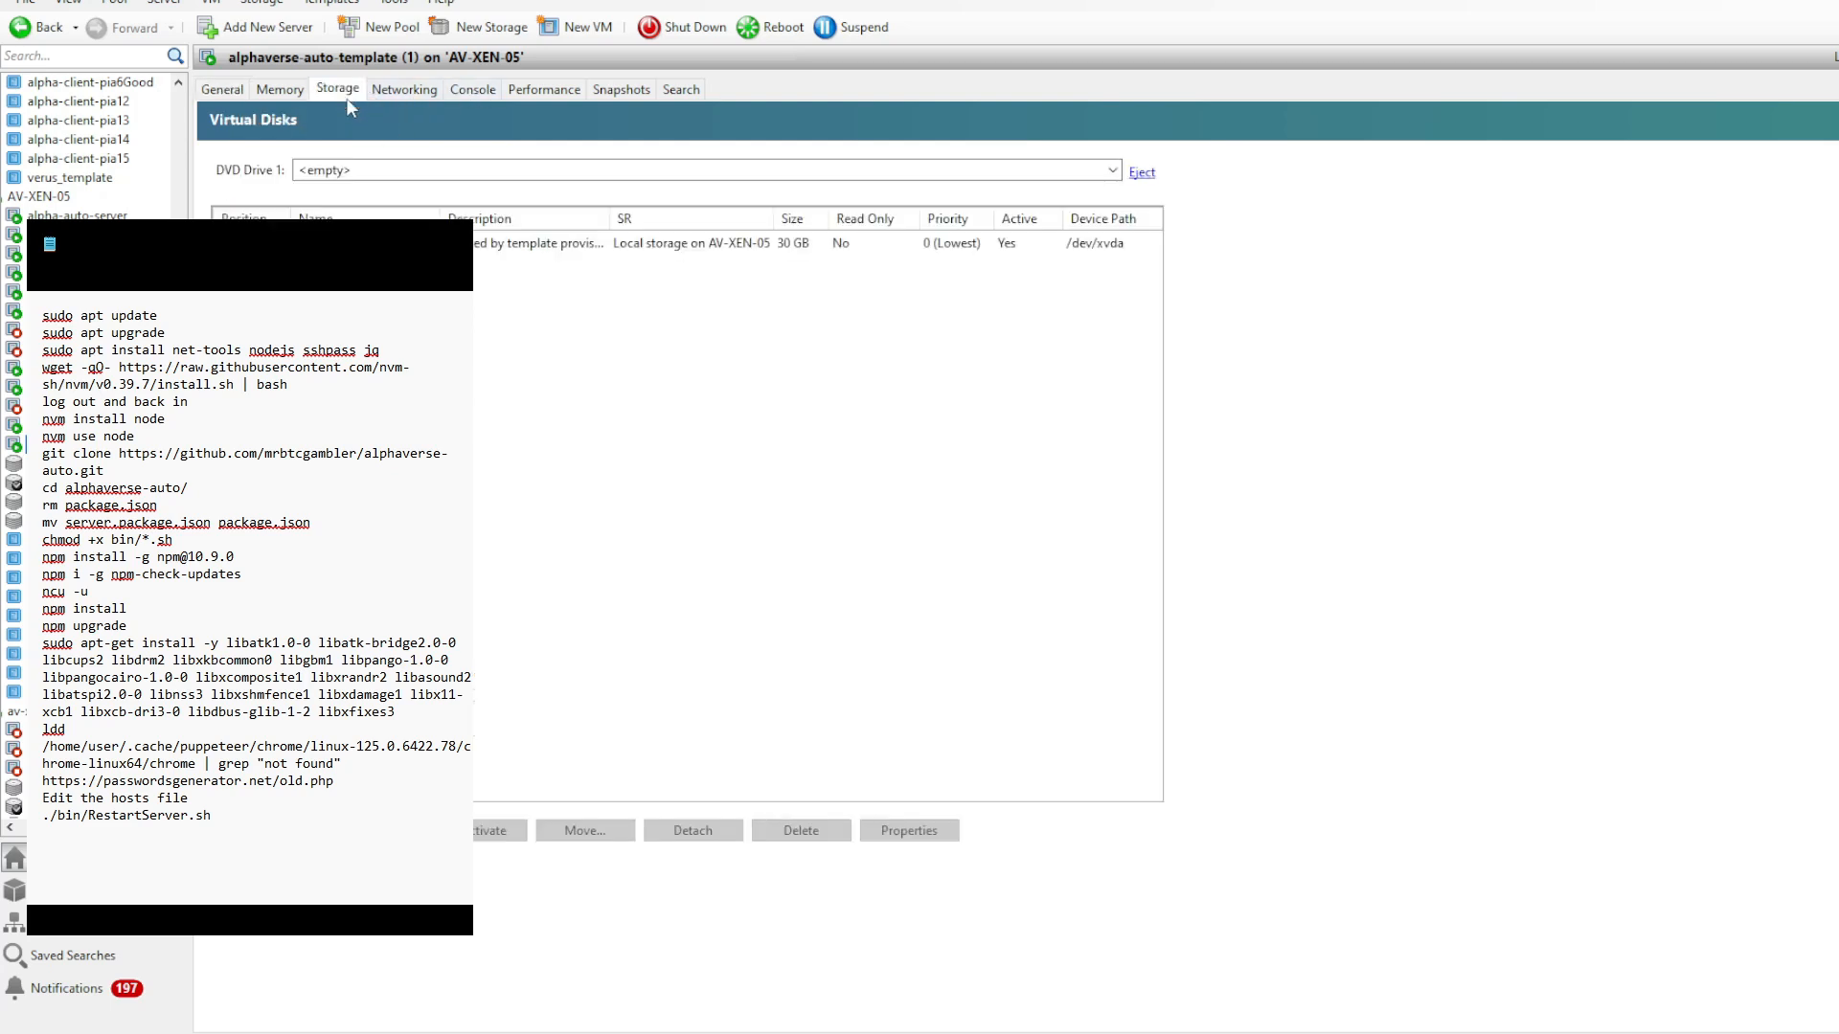
pyautogui.click(462, 90)
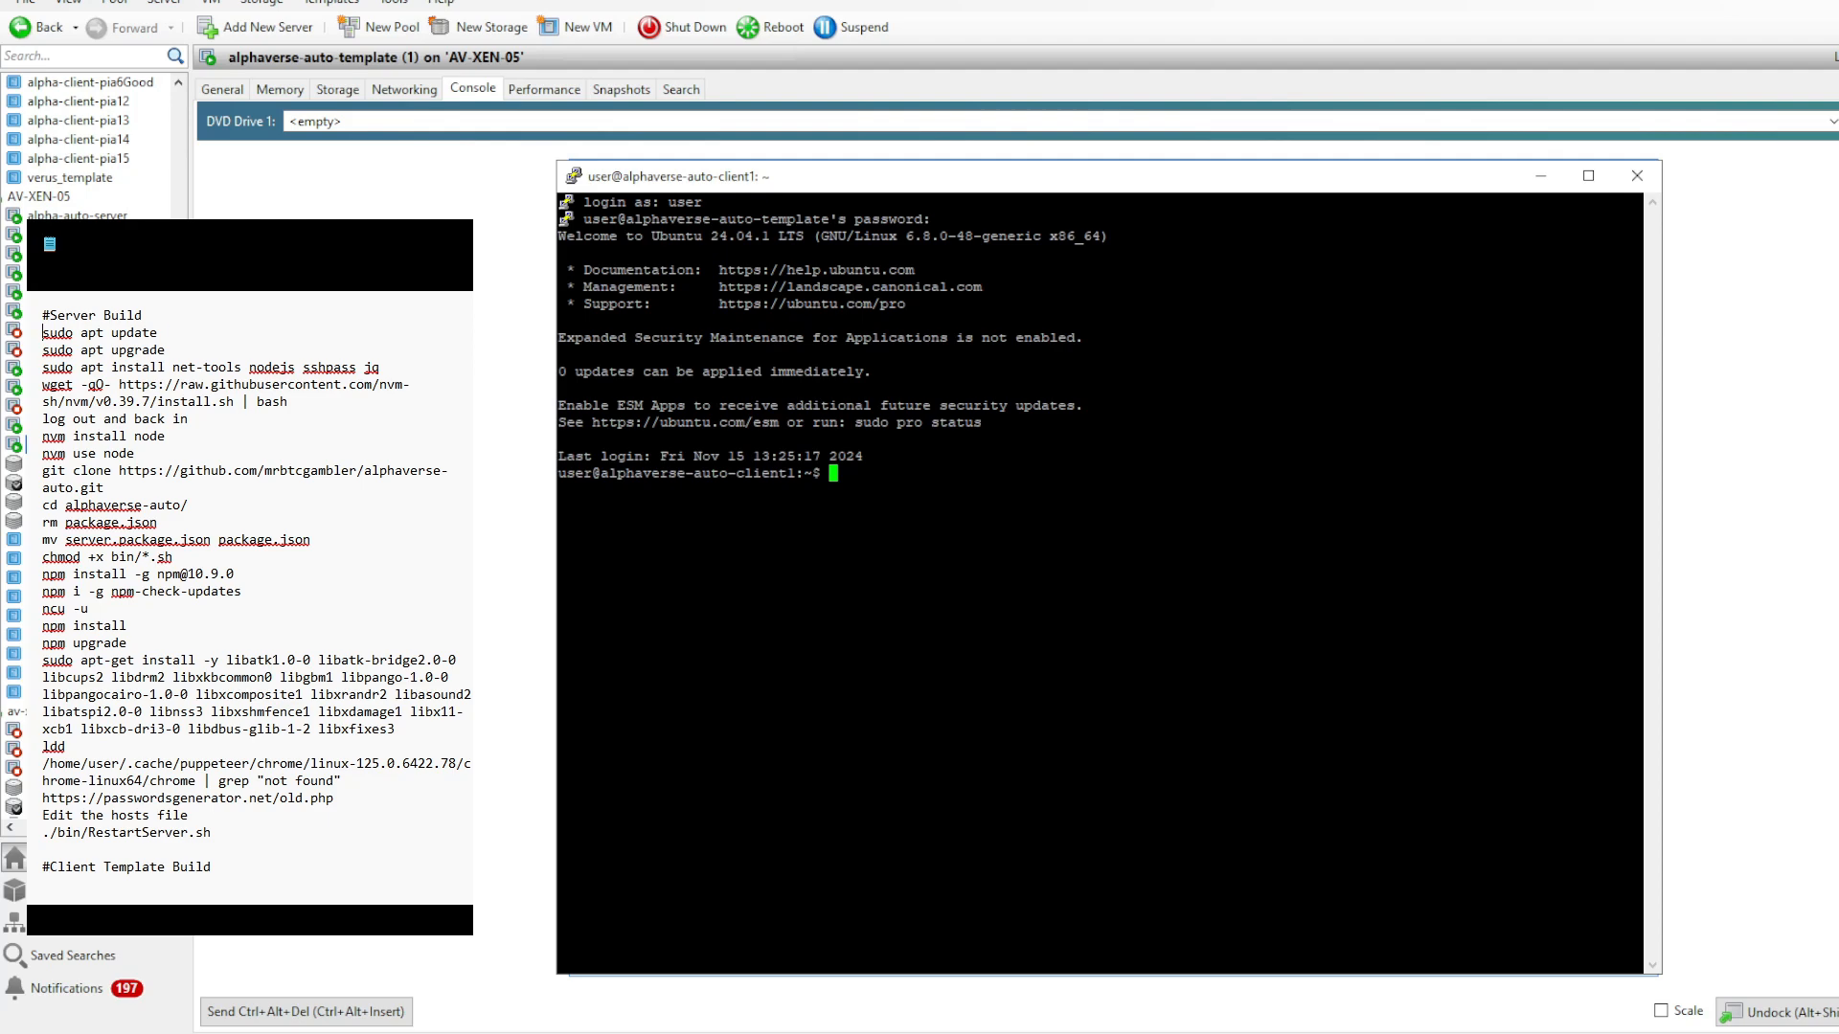
# - Copy the server build commands in the notes for reuse under the #Client Template Build heading
pyautogui.moveTo(42, 332); pyautogui.dragTo(418, 391)
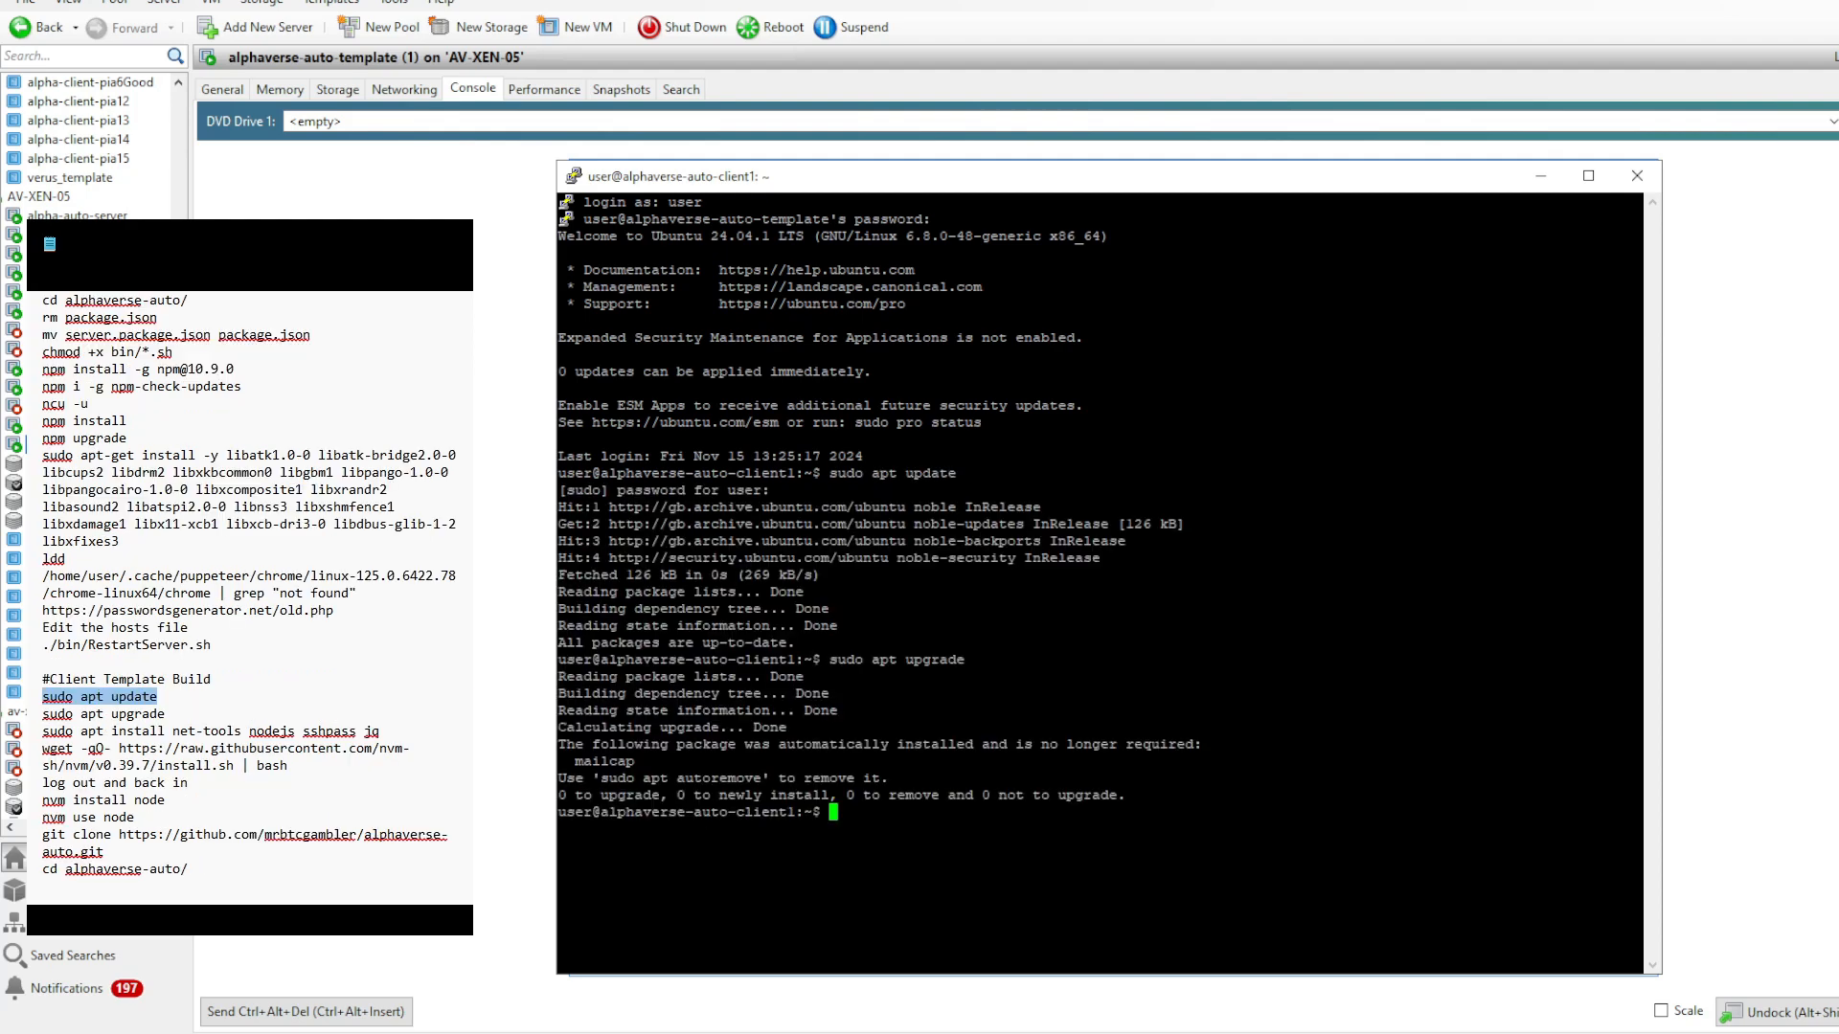
# - Install net-tools, nodejs, sshpass and jq on the client template, then run the nvm v0.39.7 install script from the notes
pyautogui.moveTo(380, 731); pyautogui.dragTo(42, 731)
pyautogui.press('shift+Insert')
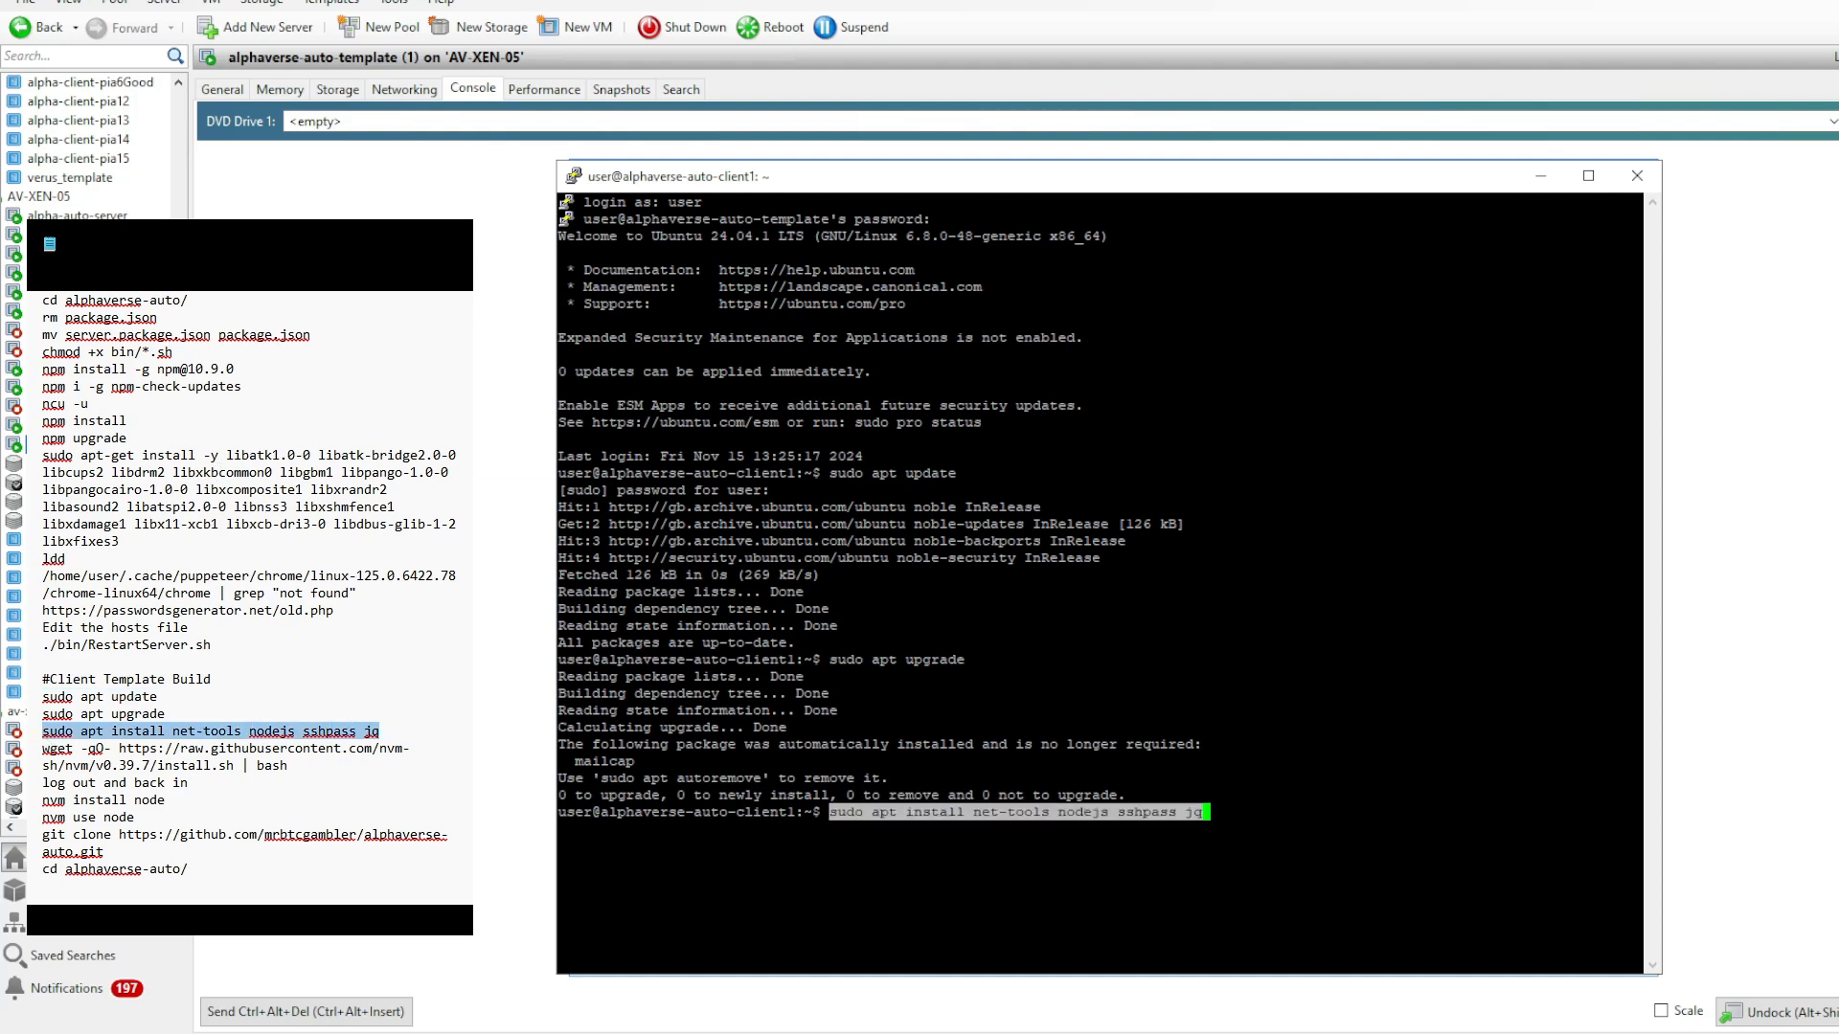
pyautogui.press('Return')
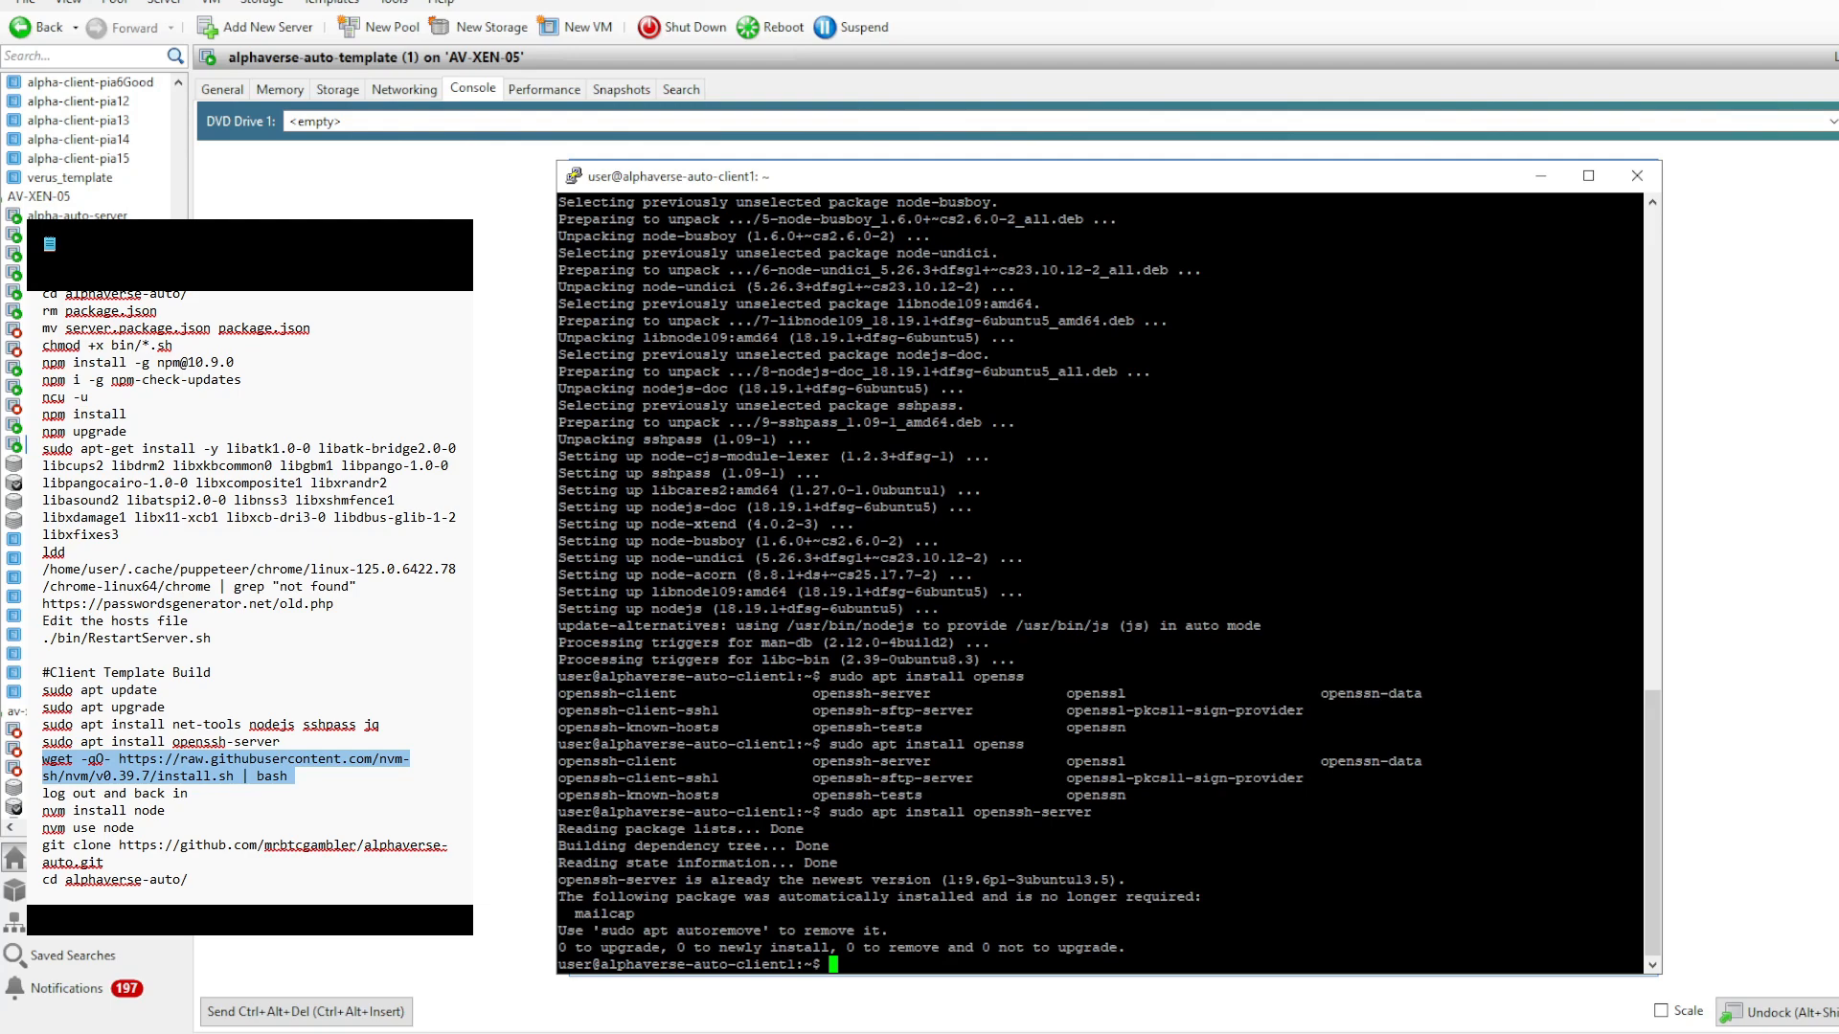
pyautogui.write('wget -qO- https://raw.githubusercontent.com/nvm-sh/nvm/v0.39.7/install.sh | bash')
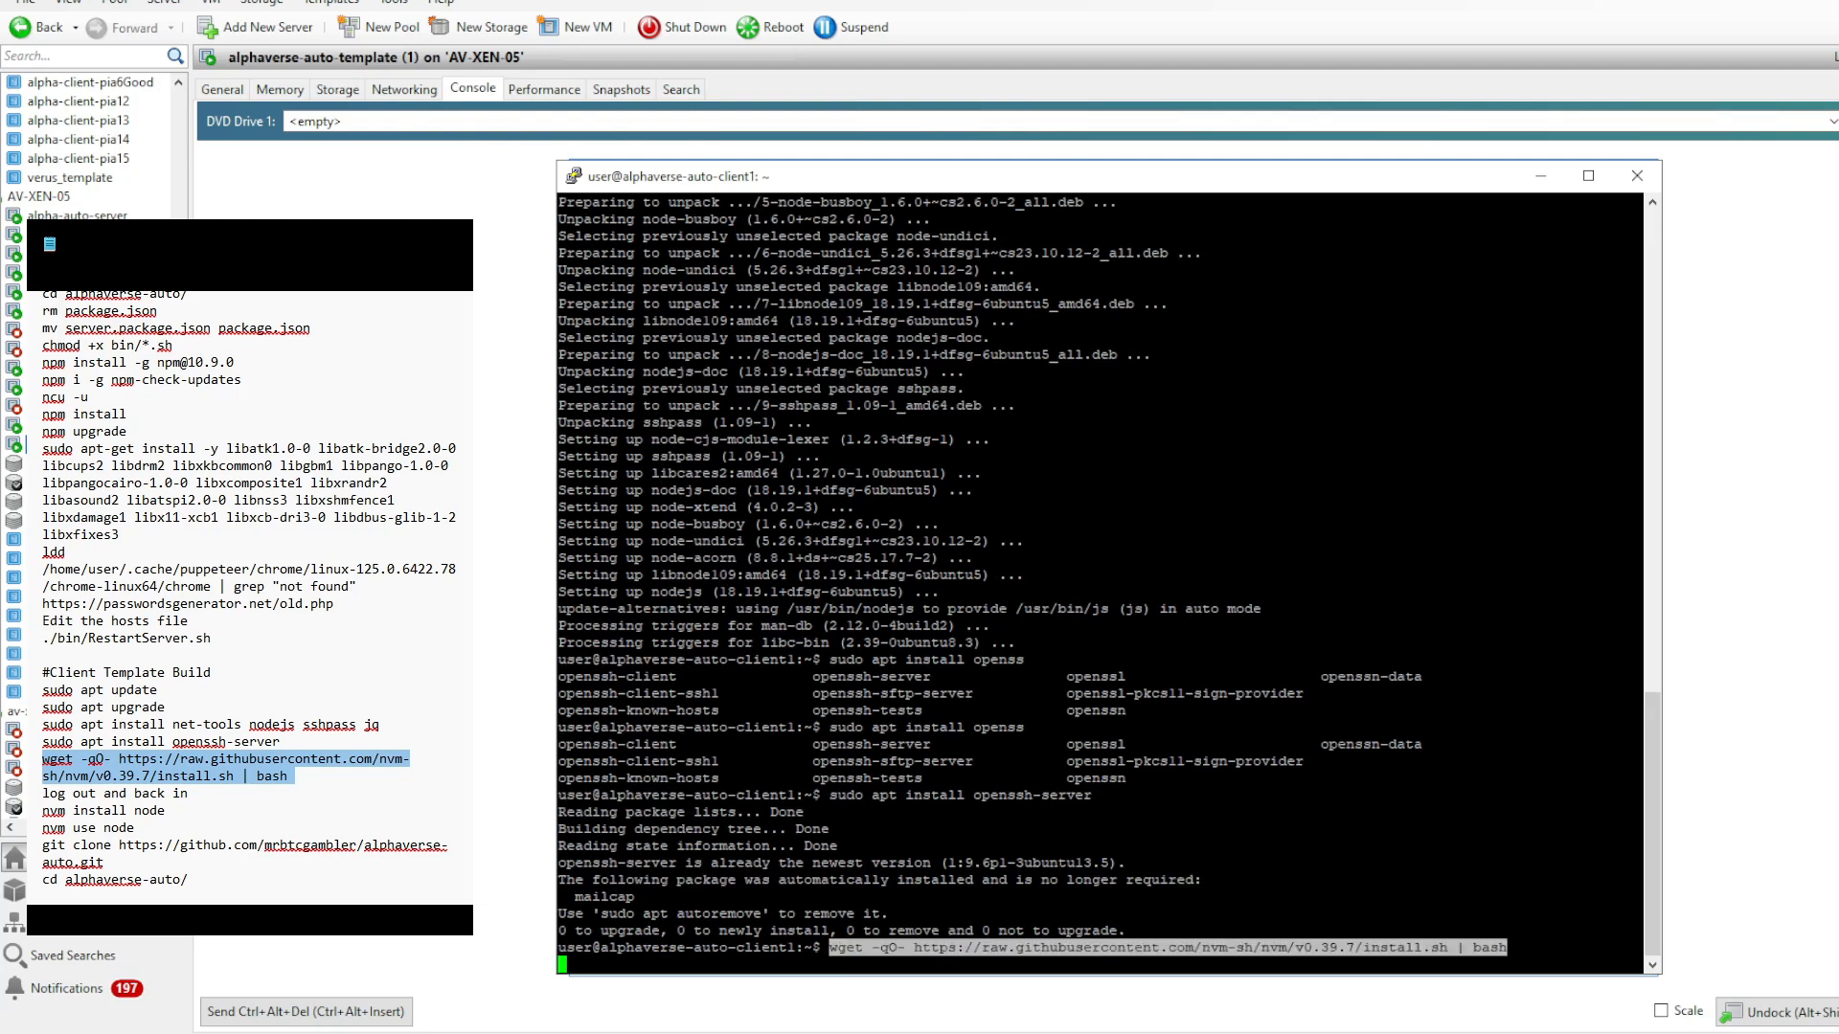
# - Start a fresh login session on the client template, install Node with nvm, and select it with nvm use node
pyautogui.click(574, 178)
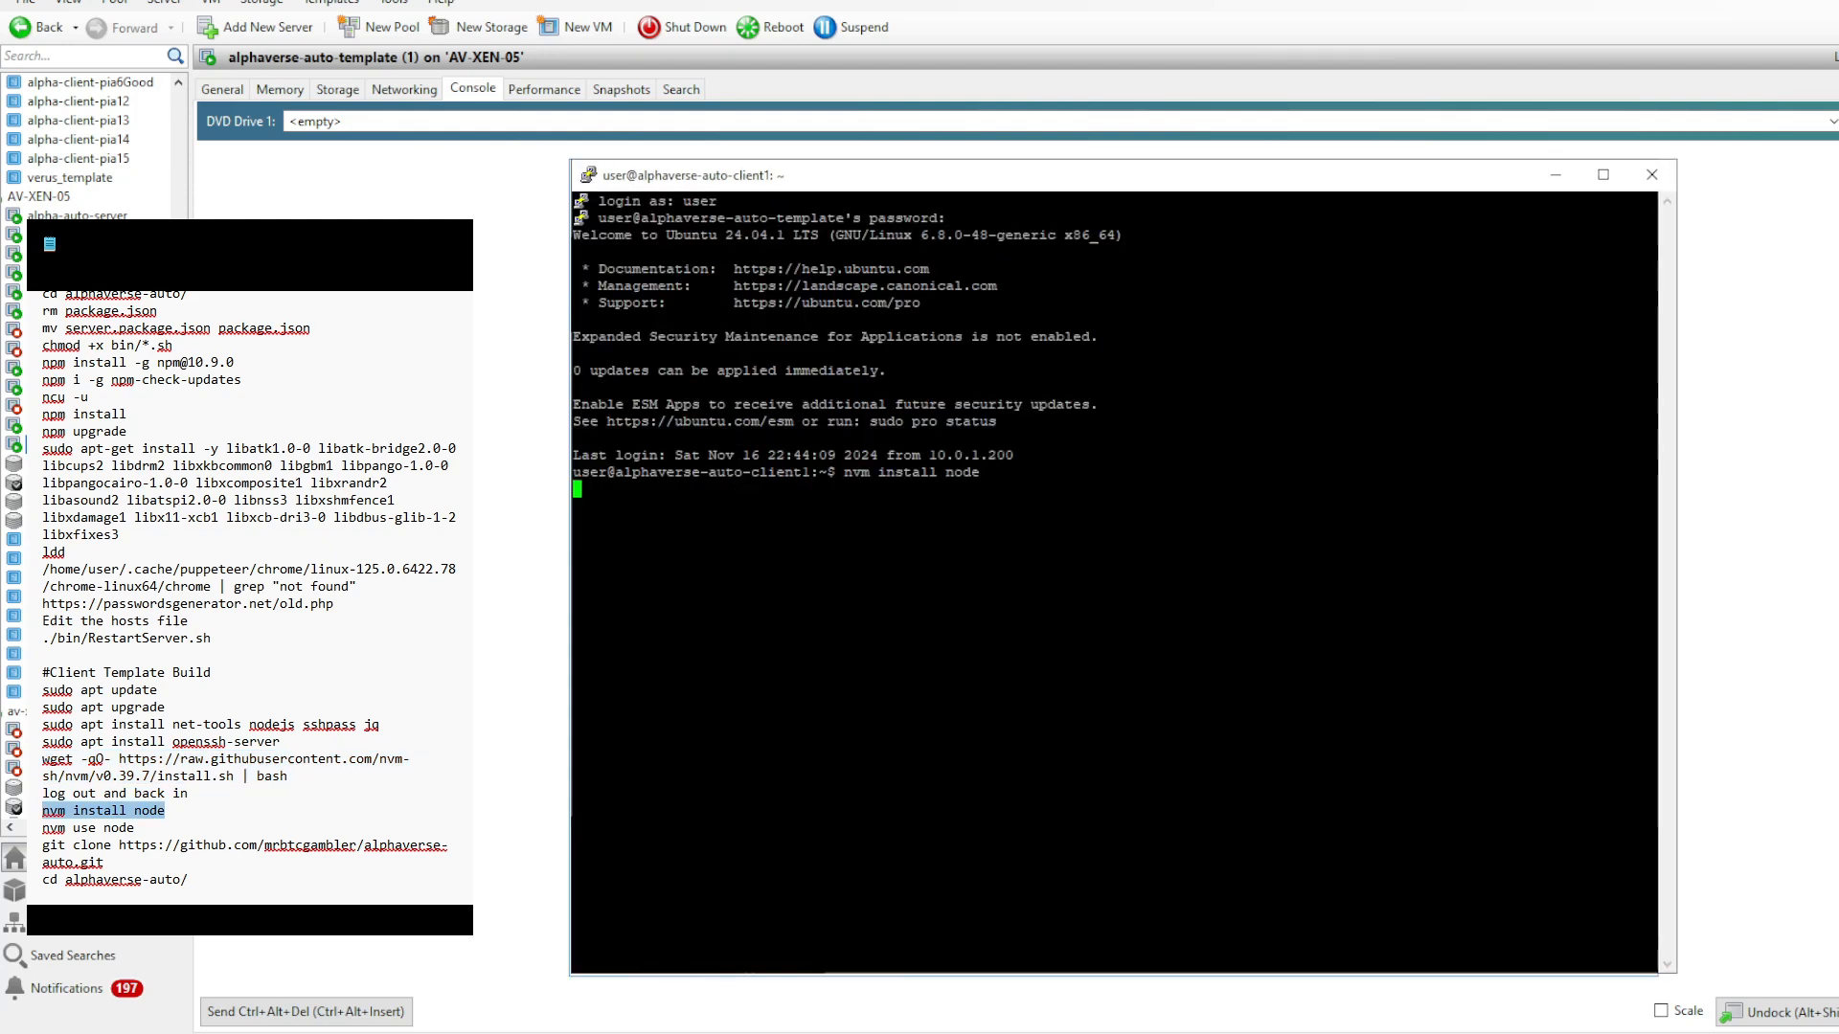
pyautogui.press('Return')
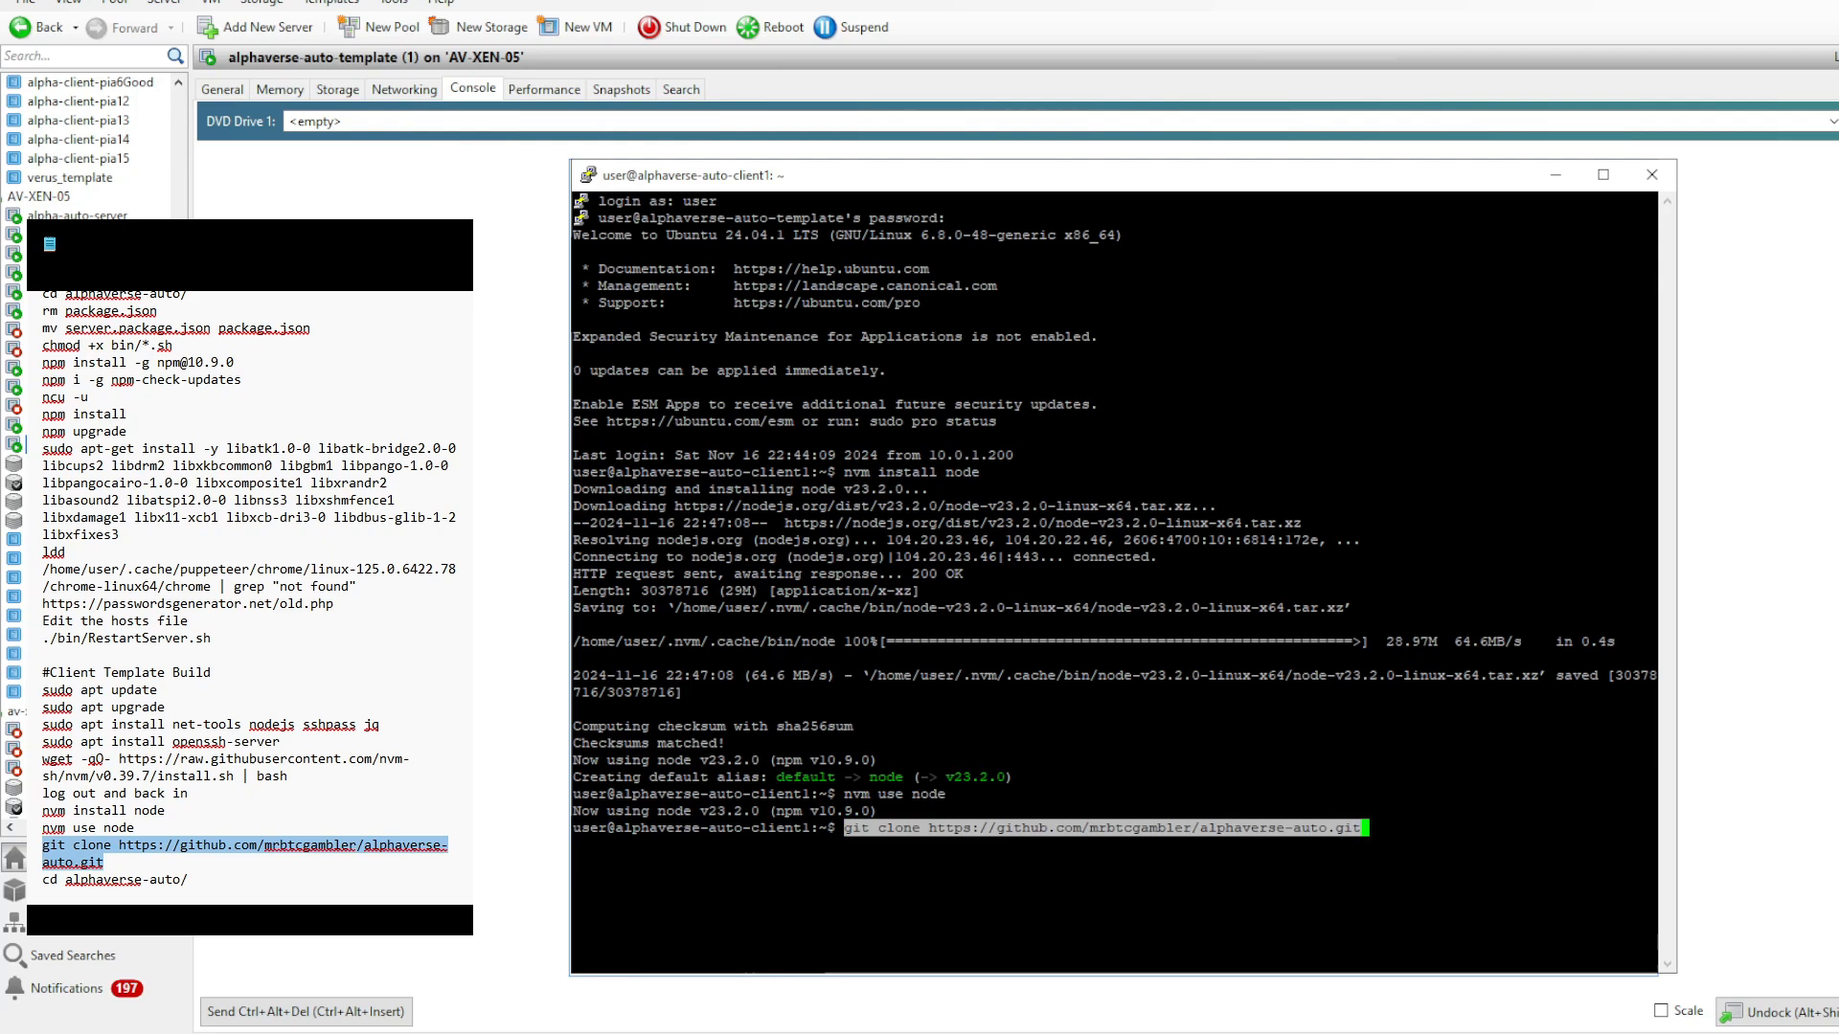
# - Install git on the client template, clone the alphaverse-auto repository from GitHub, and change into the alphaverse-auto folder
pyautogui.press('Return')
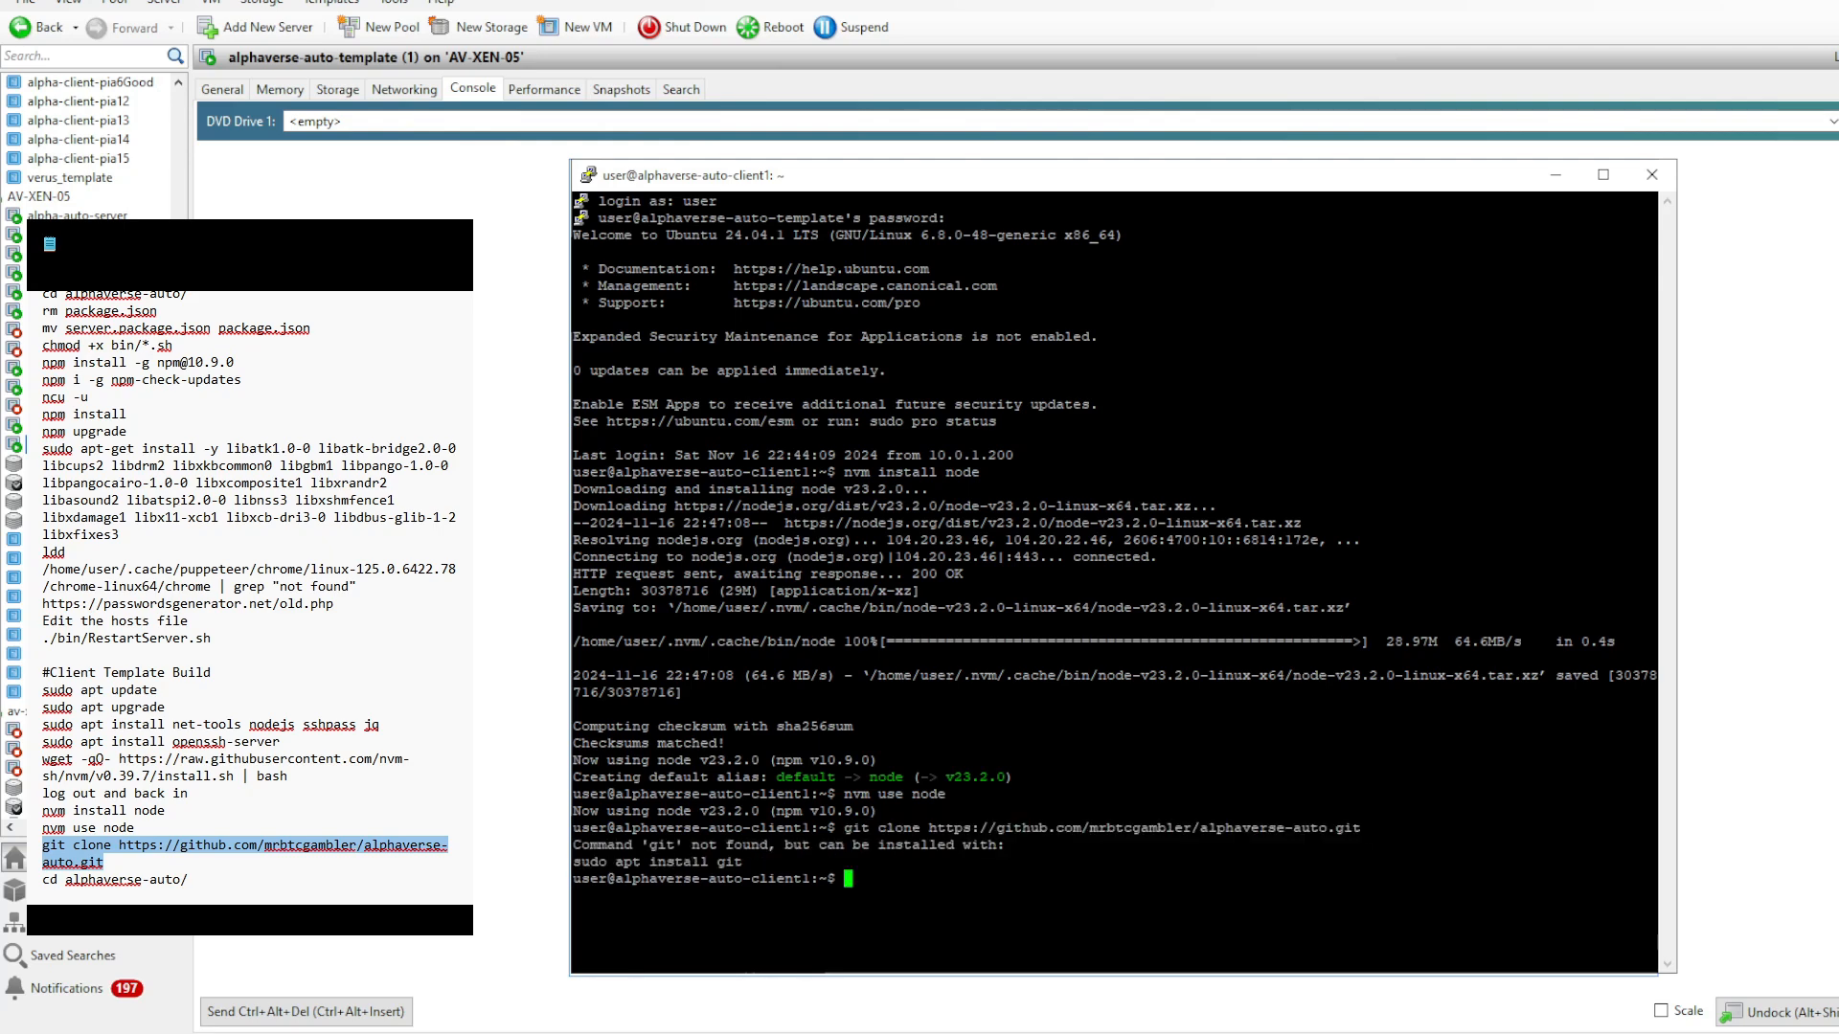
pyautogui.press('Up')
pyautogui.press('Up')
pyautogui.press('Return')
pyautogui.press('Up')
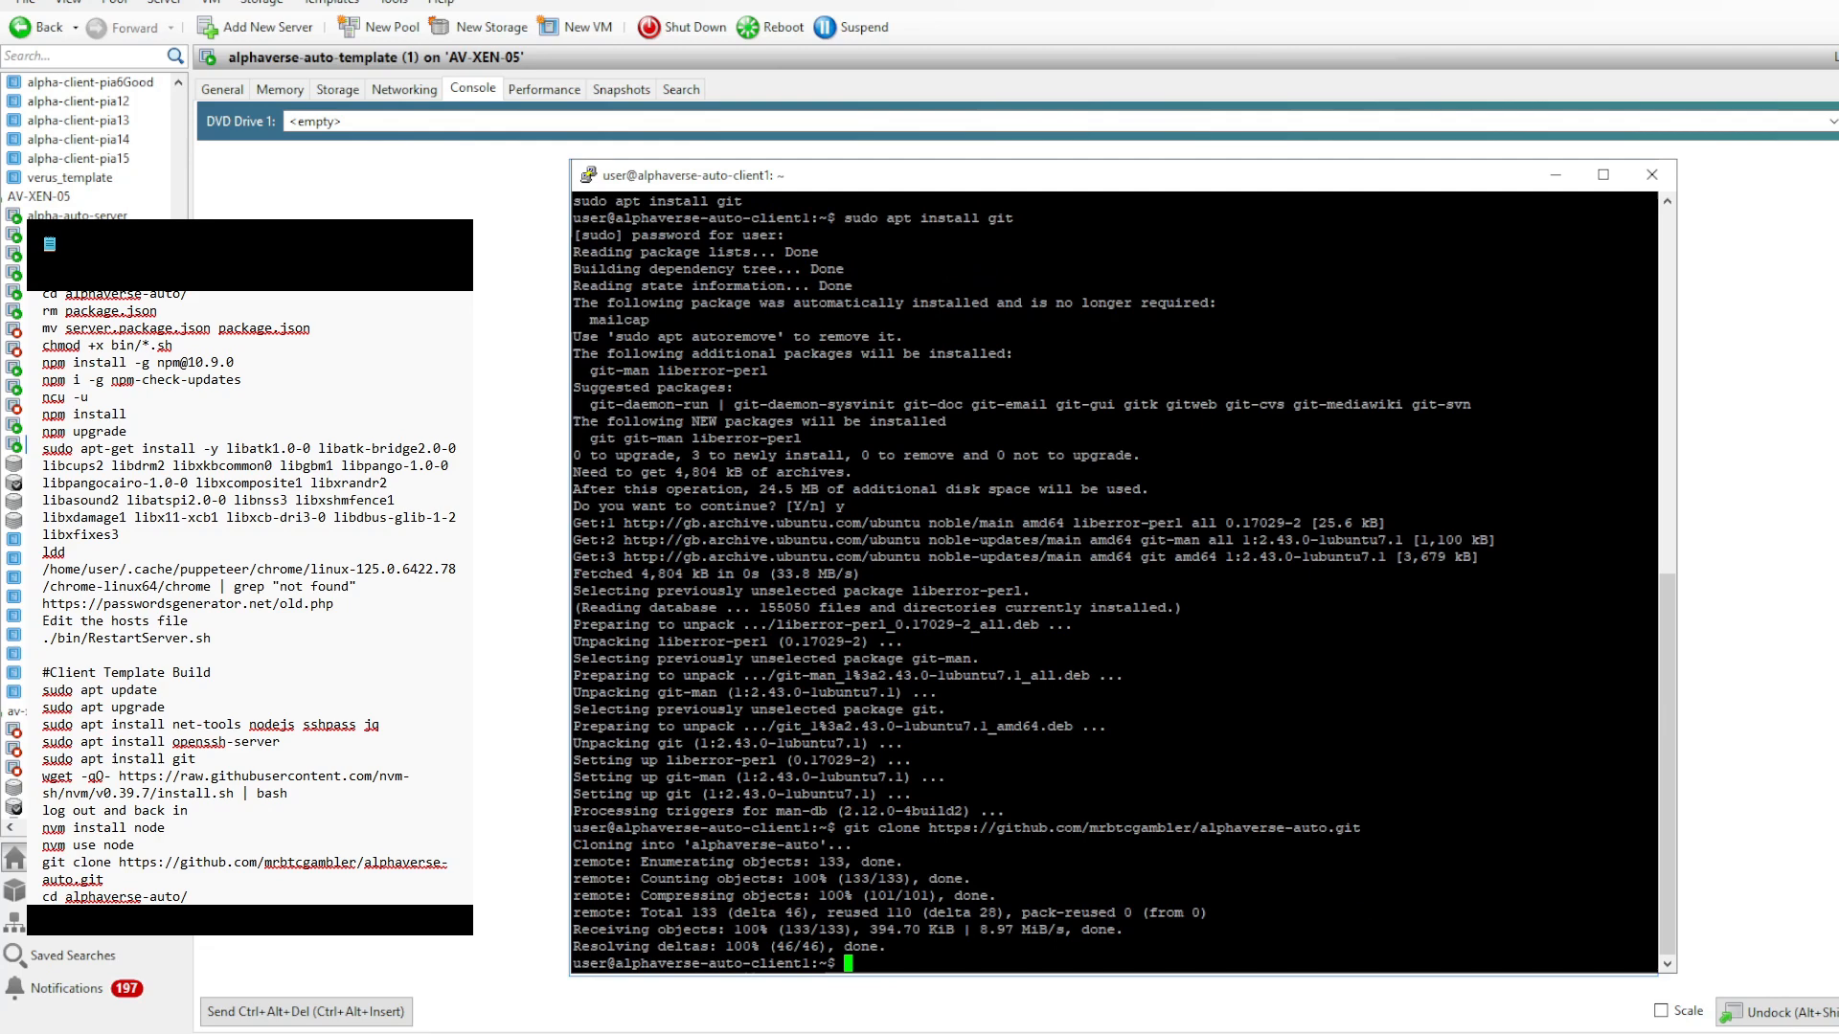
pyautogui.write('cd alphaverse-auto/')
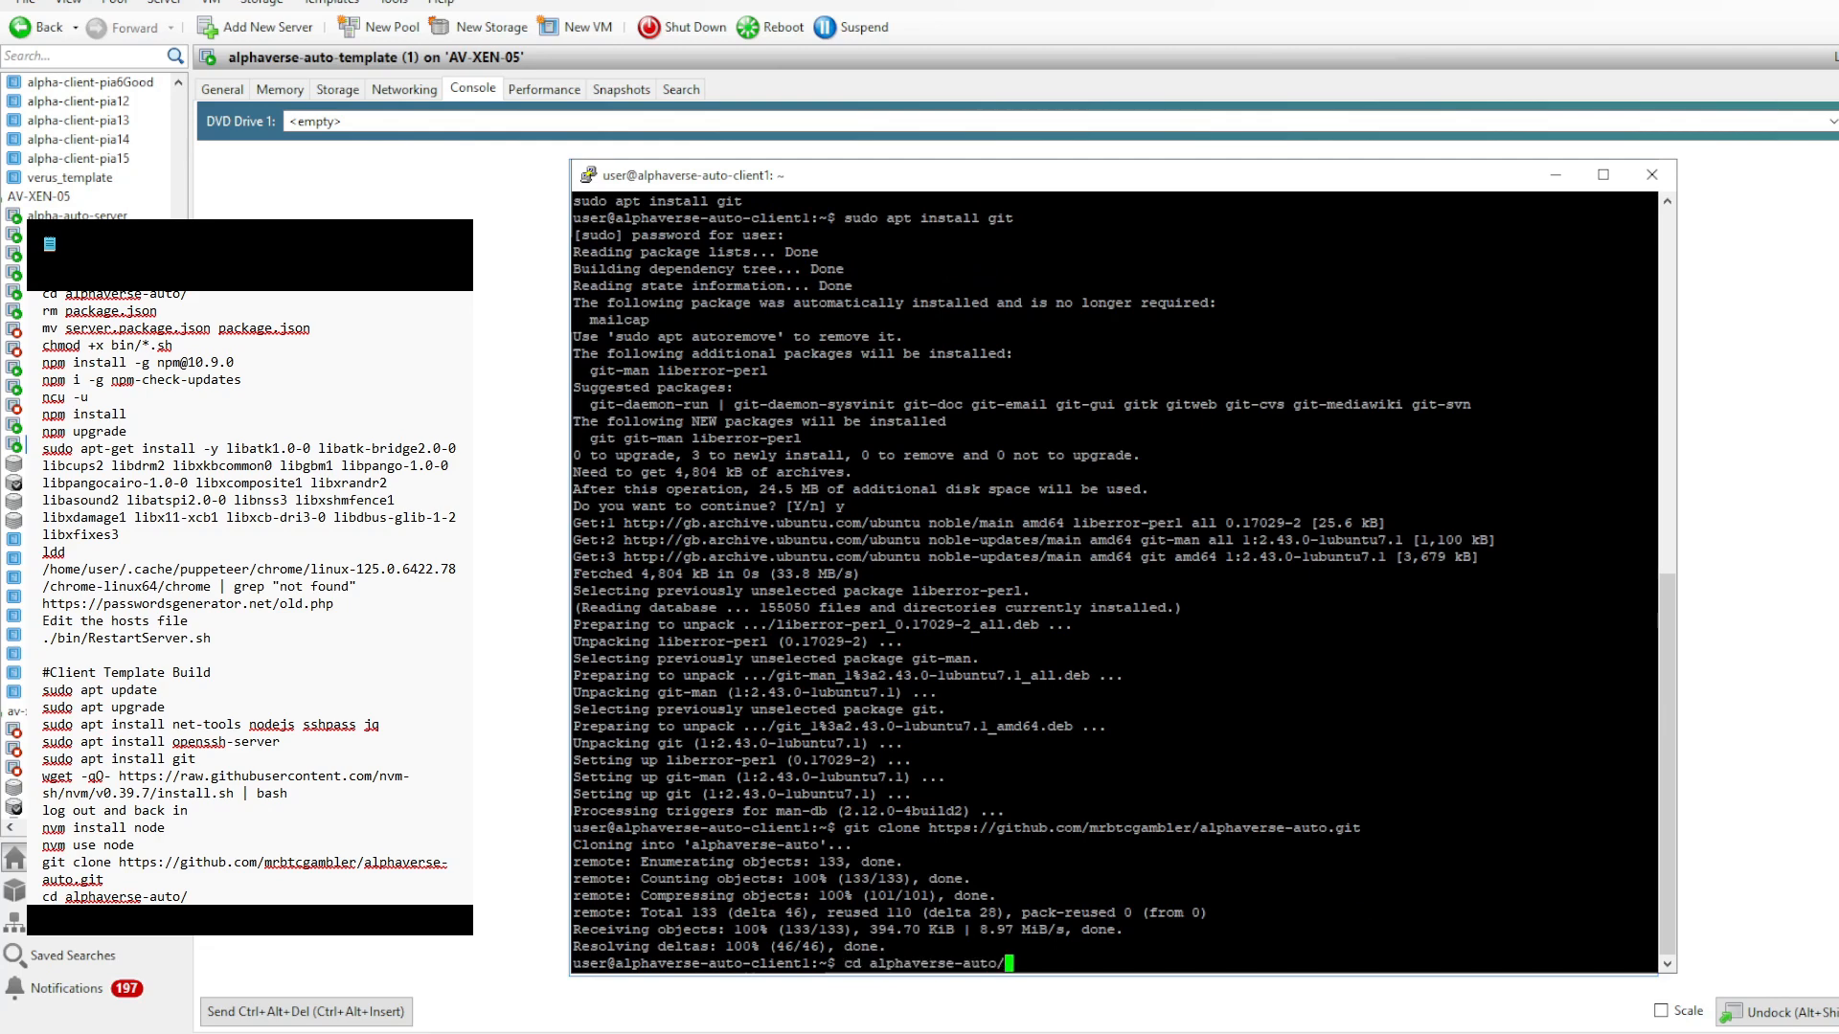
pyautogui.press('Return')
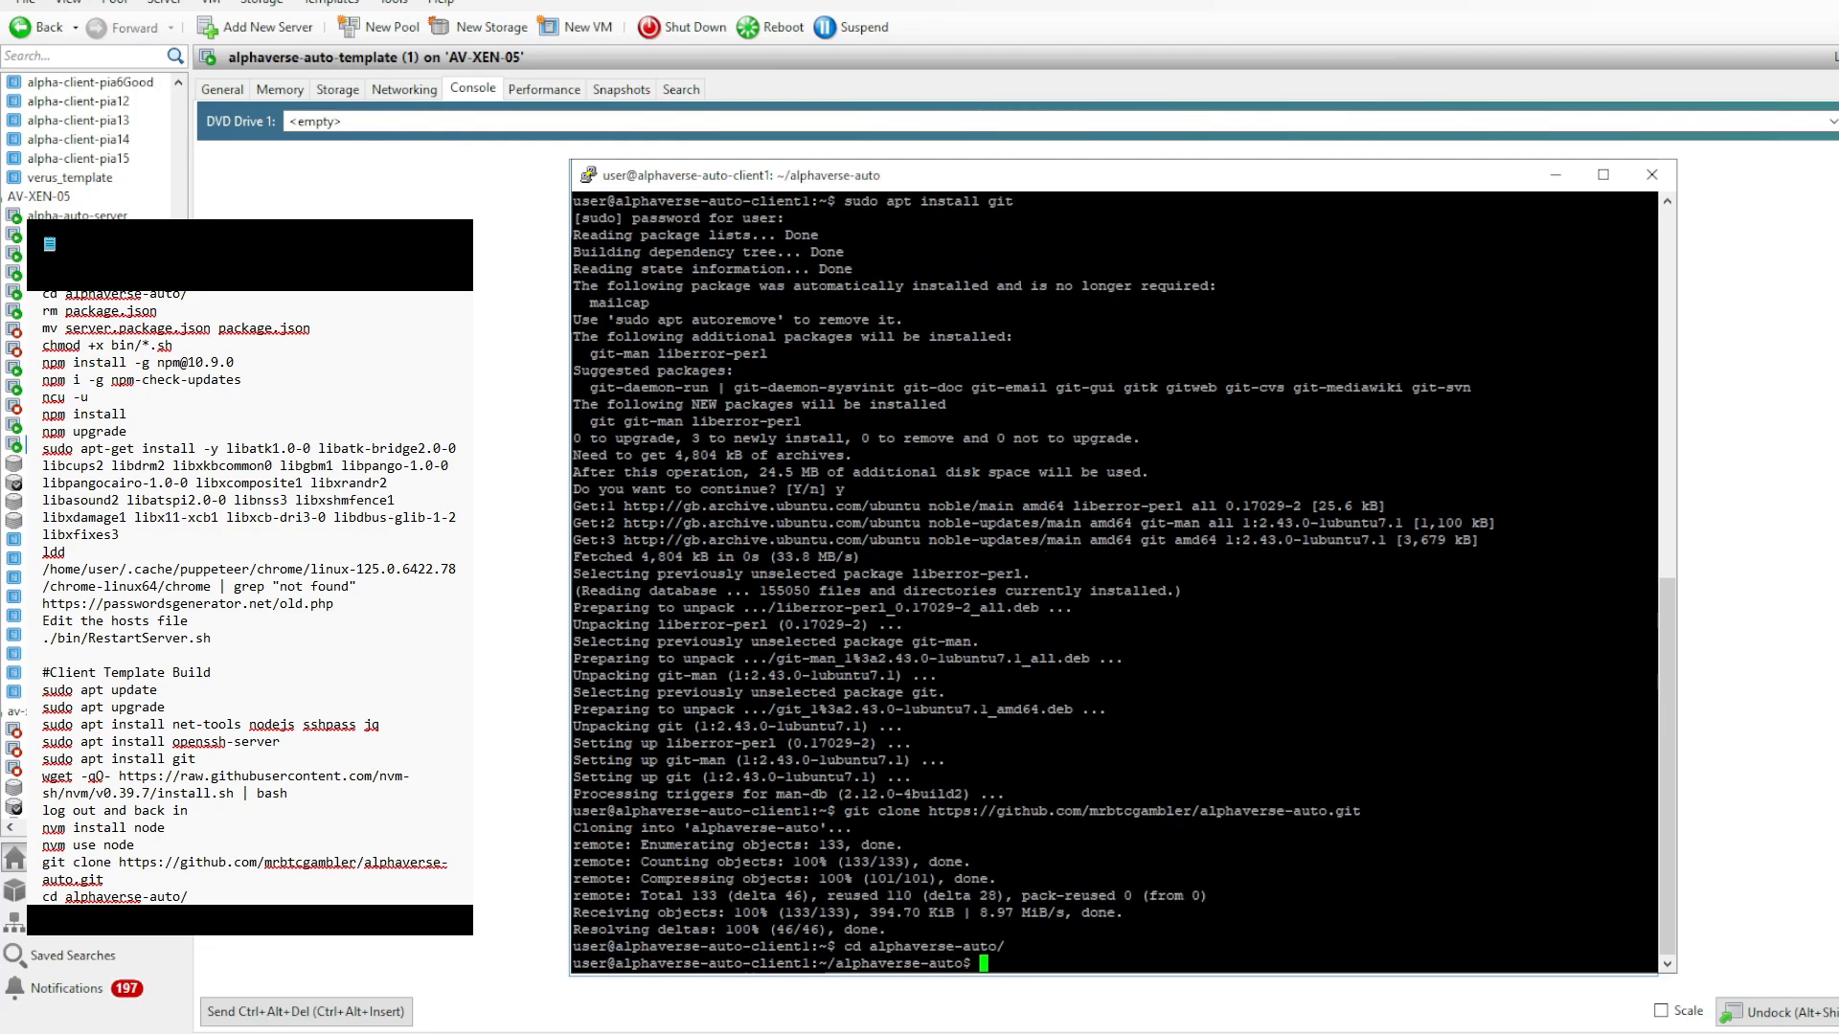
# - Copy the chmod and npm commands into the client build notes, then run chmod +x bin/*.sh and list the bin folder
pyautogui.moveTo(41, 345); pyautogui.dragTo(191, 384)
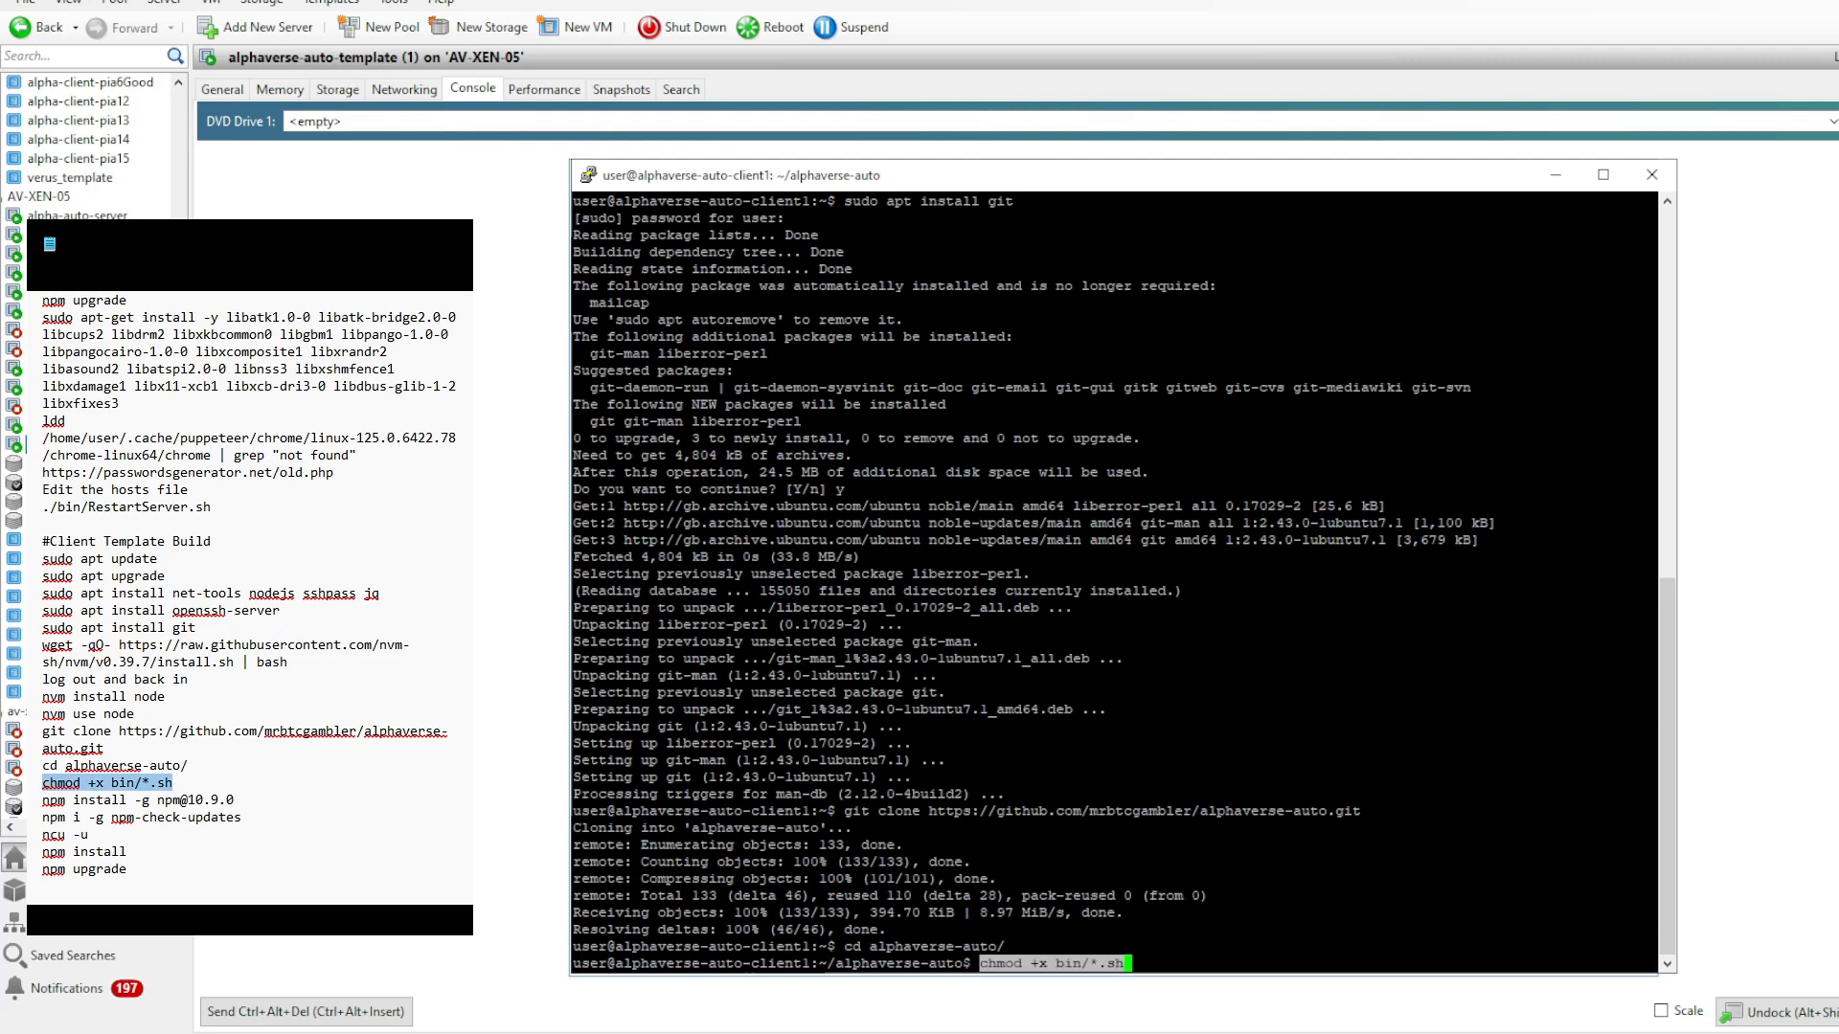
pyautogui.press('Return')
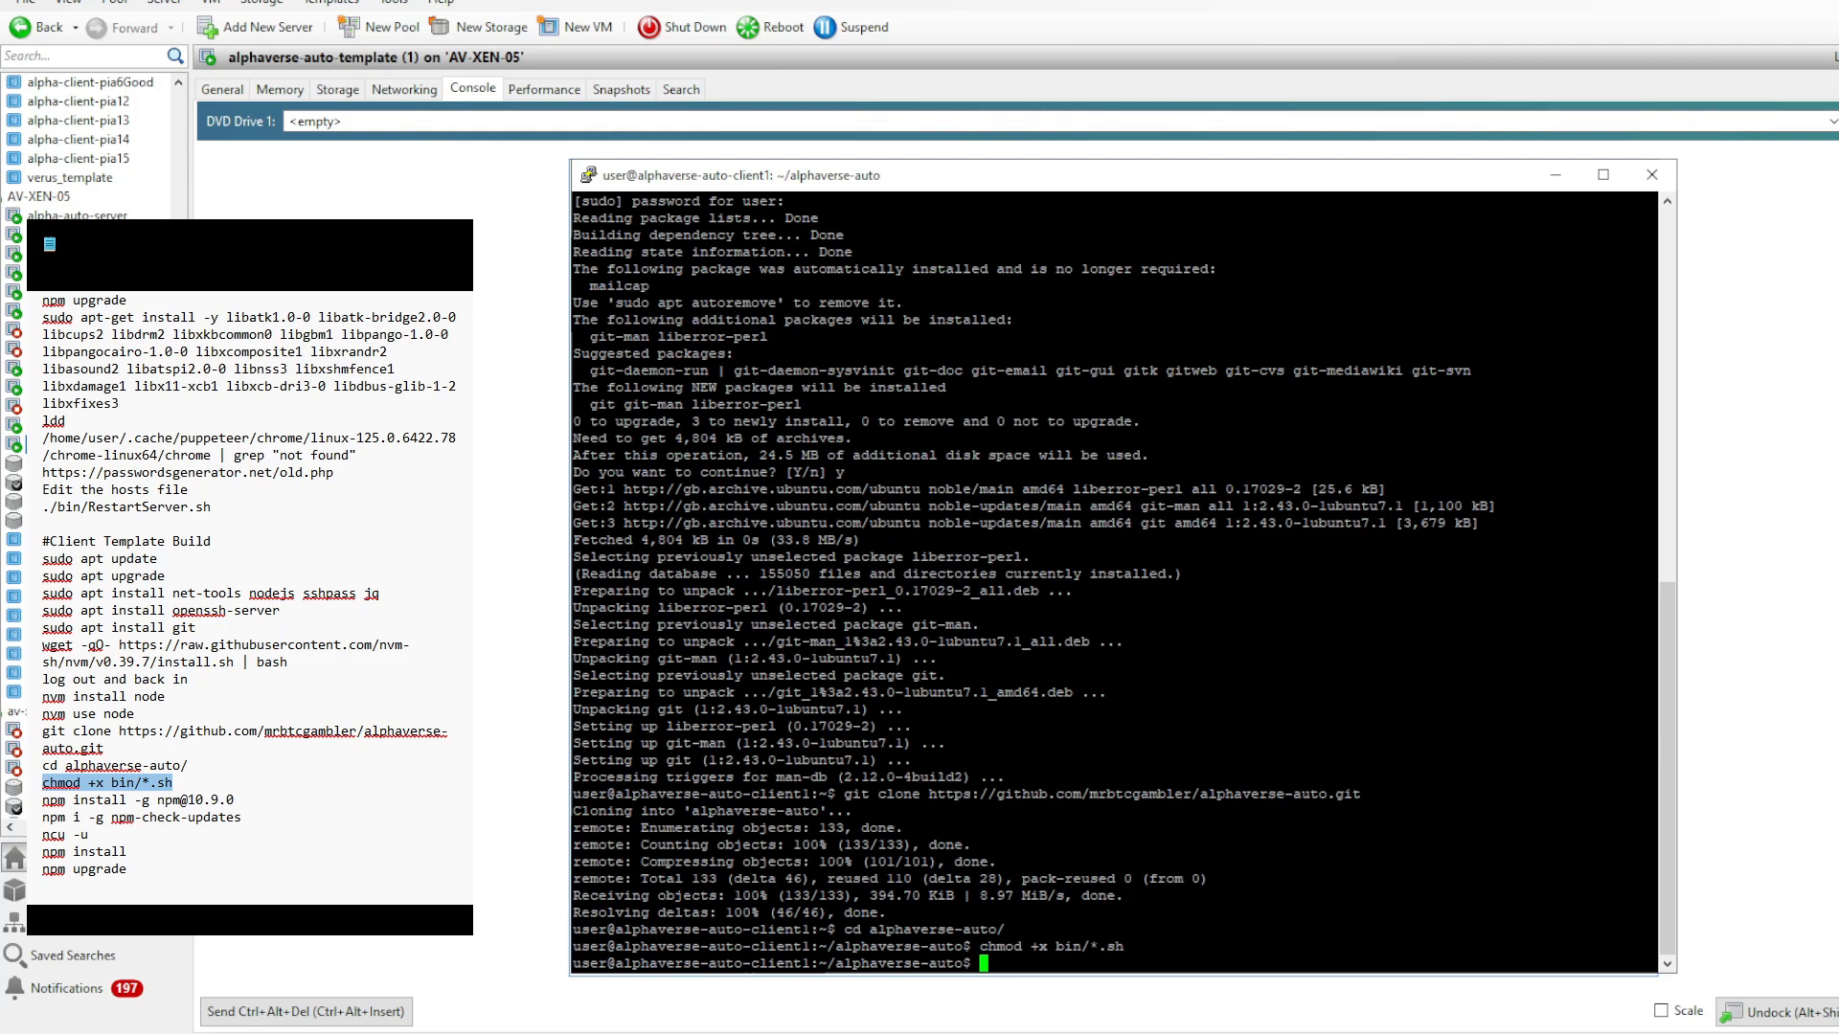
pyautogui.write('ls bin/')
pyautogui.press('Return')
pyautogui.press('Up')
pyautogui.press('Return')
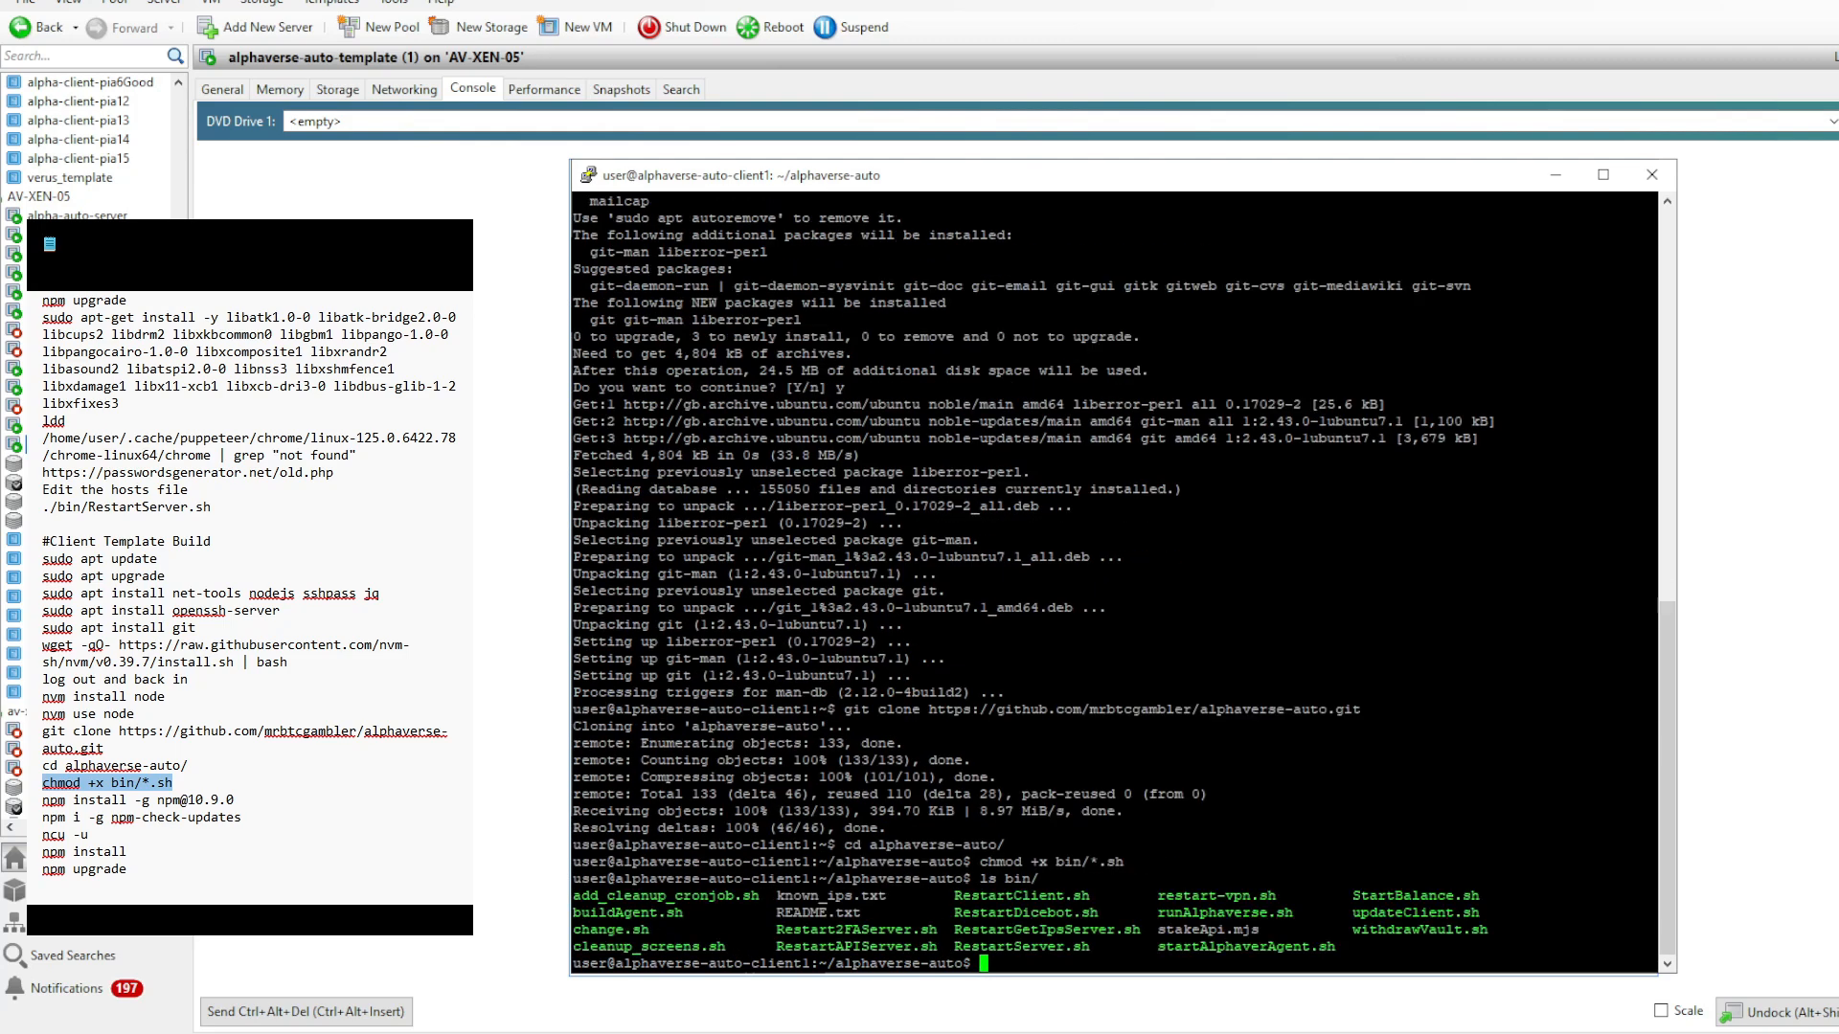
pyautogui.moveTo(42, 800); pyautogui.dragTo(234, 800)
pyautogui.hotkey('ctrl', 'c')
pyautogui.rightClick(1411, 922)
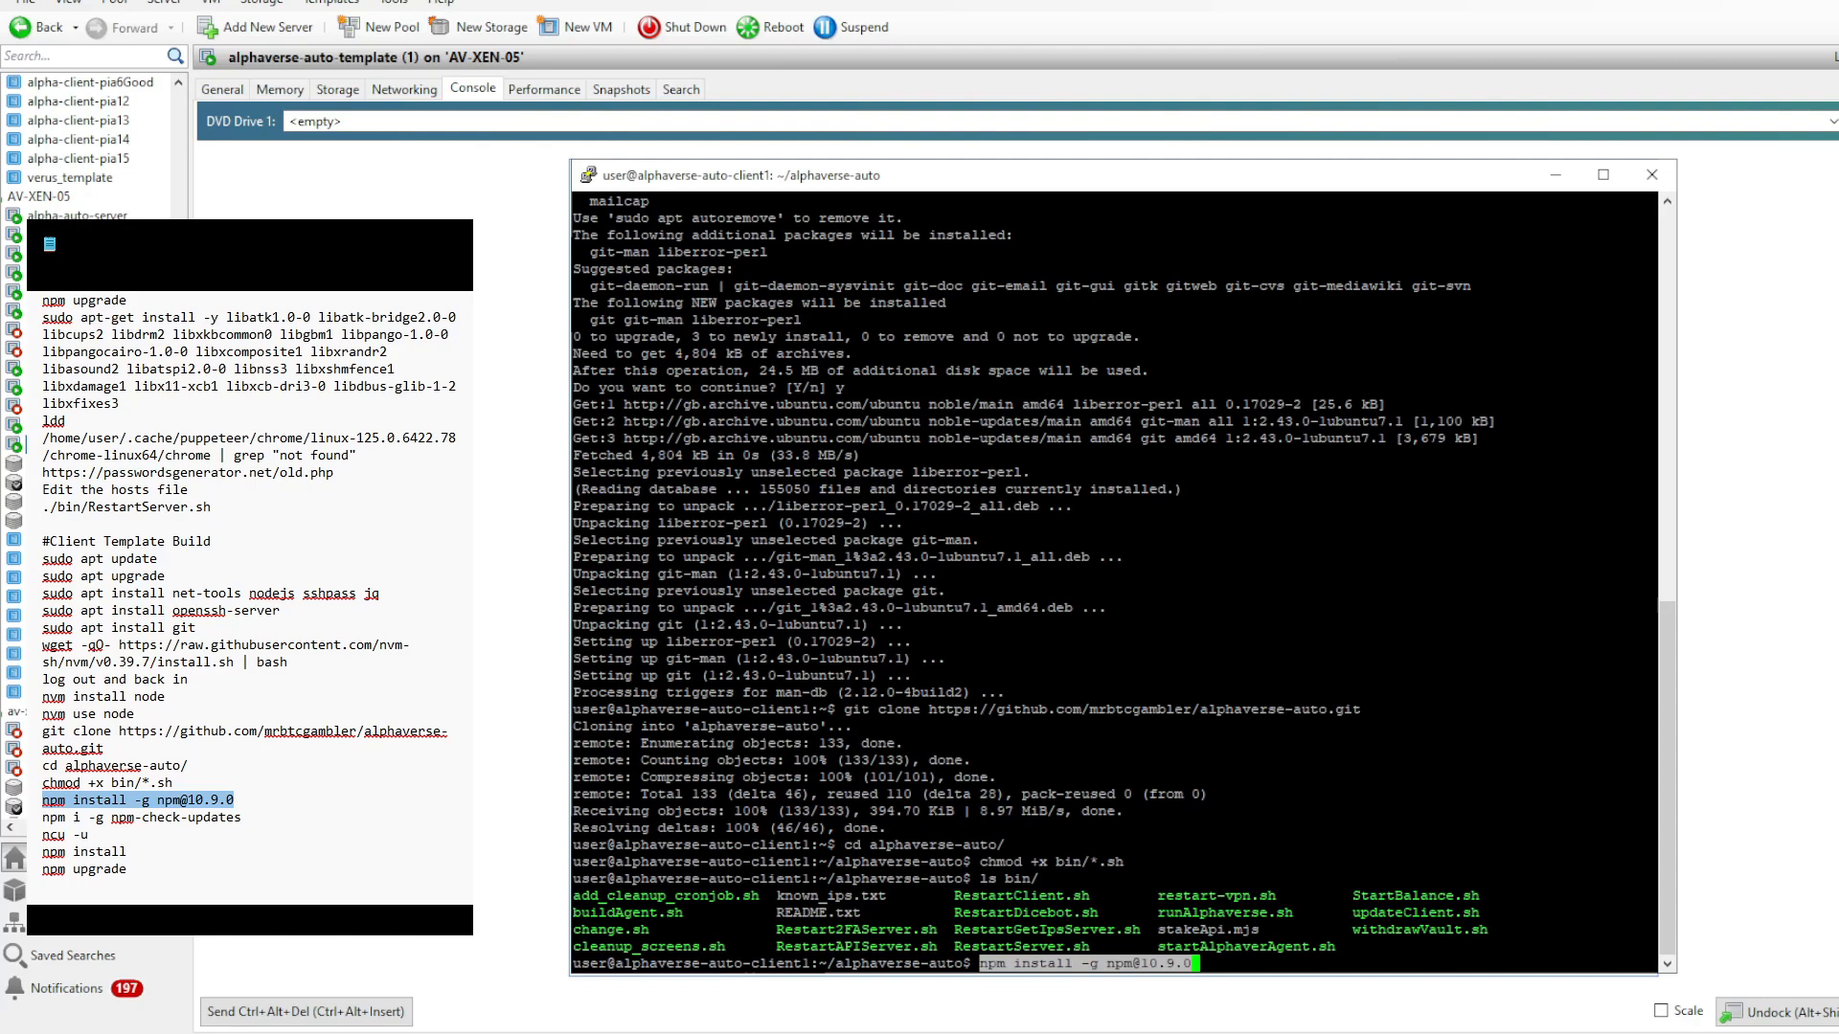
pyautogui.press('Return')
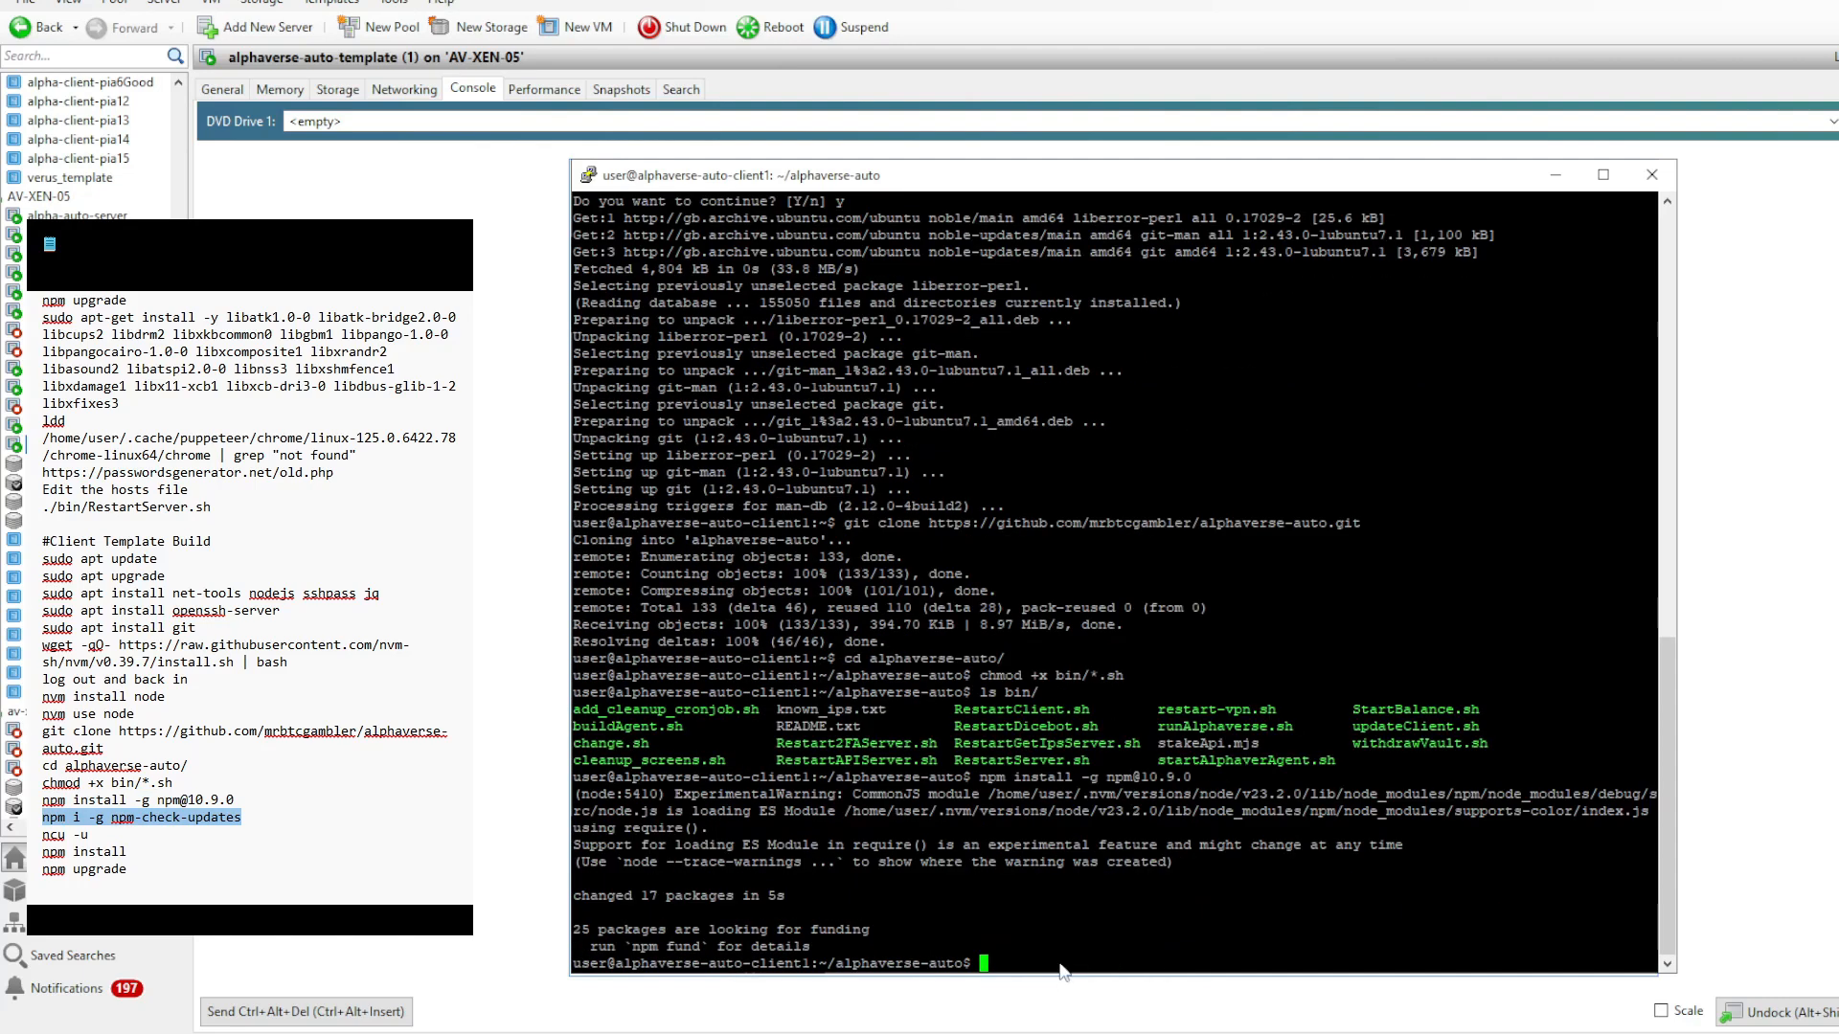
pyautogui.rightClick(1060, 931)
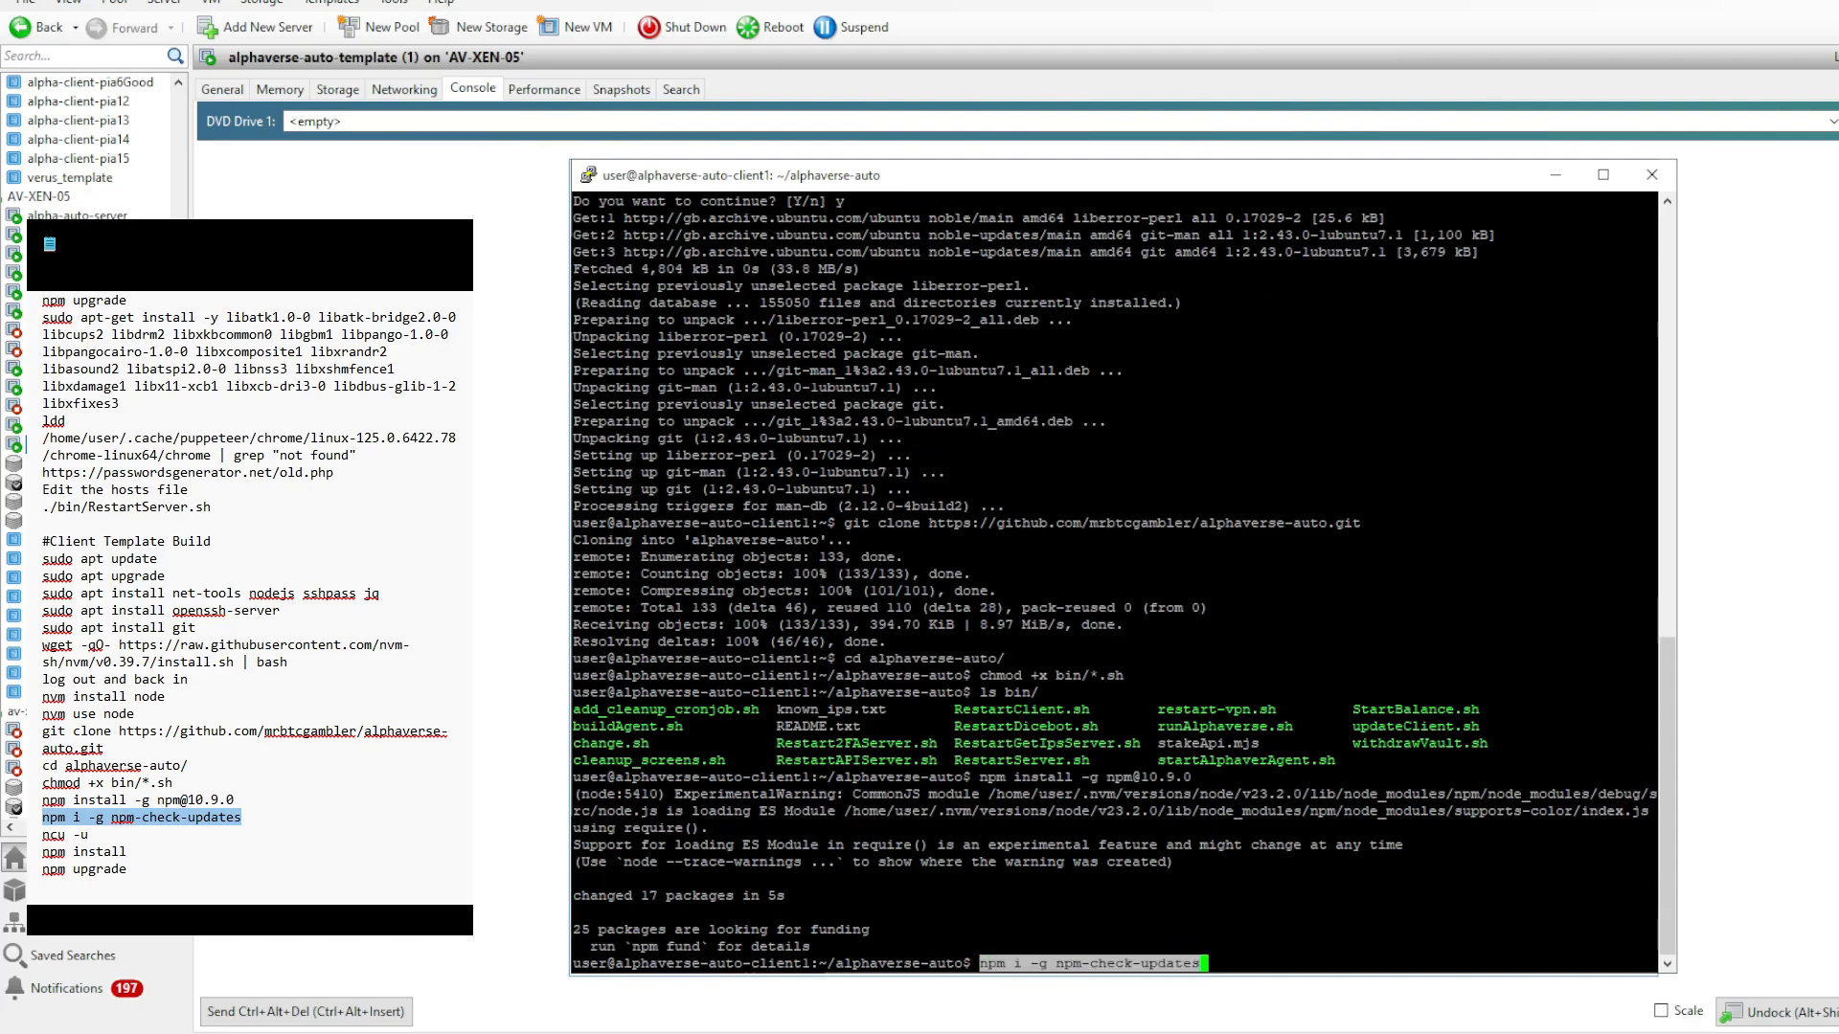
pyautogui.press('Return')
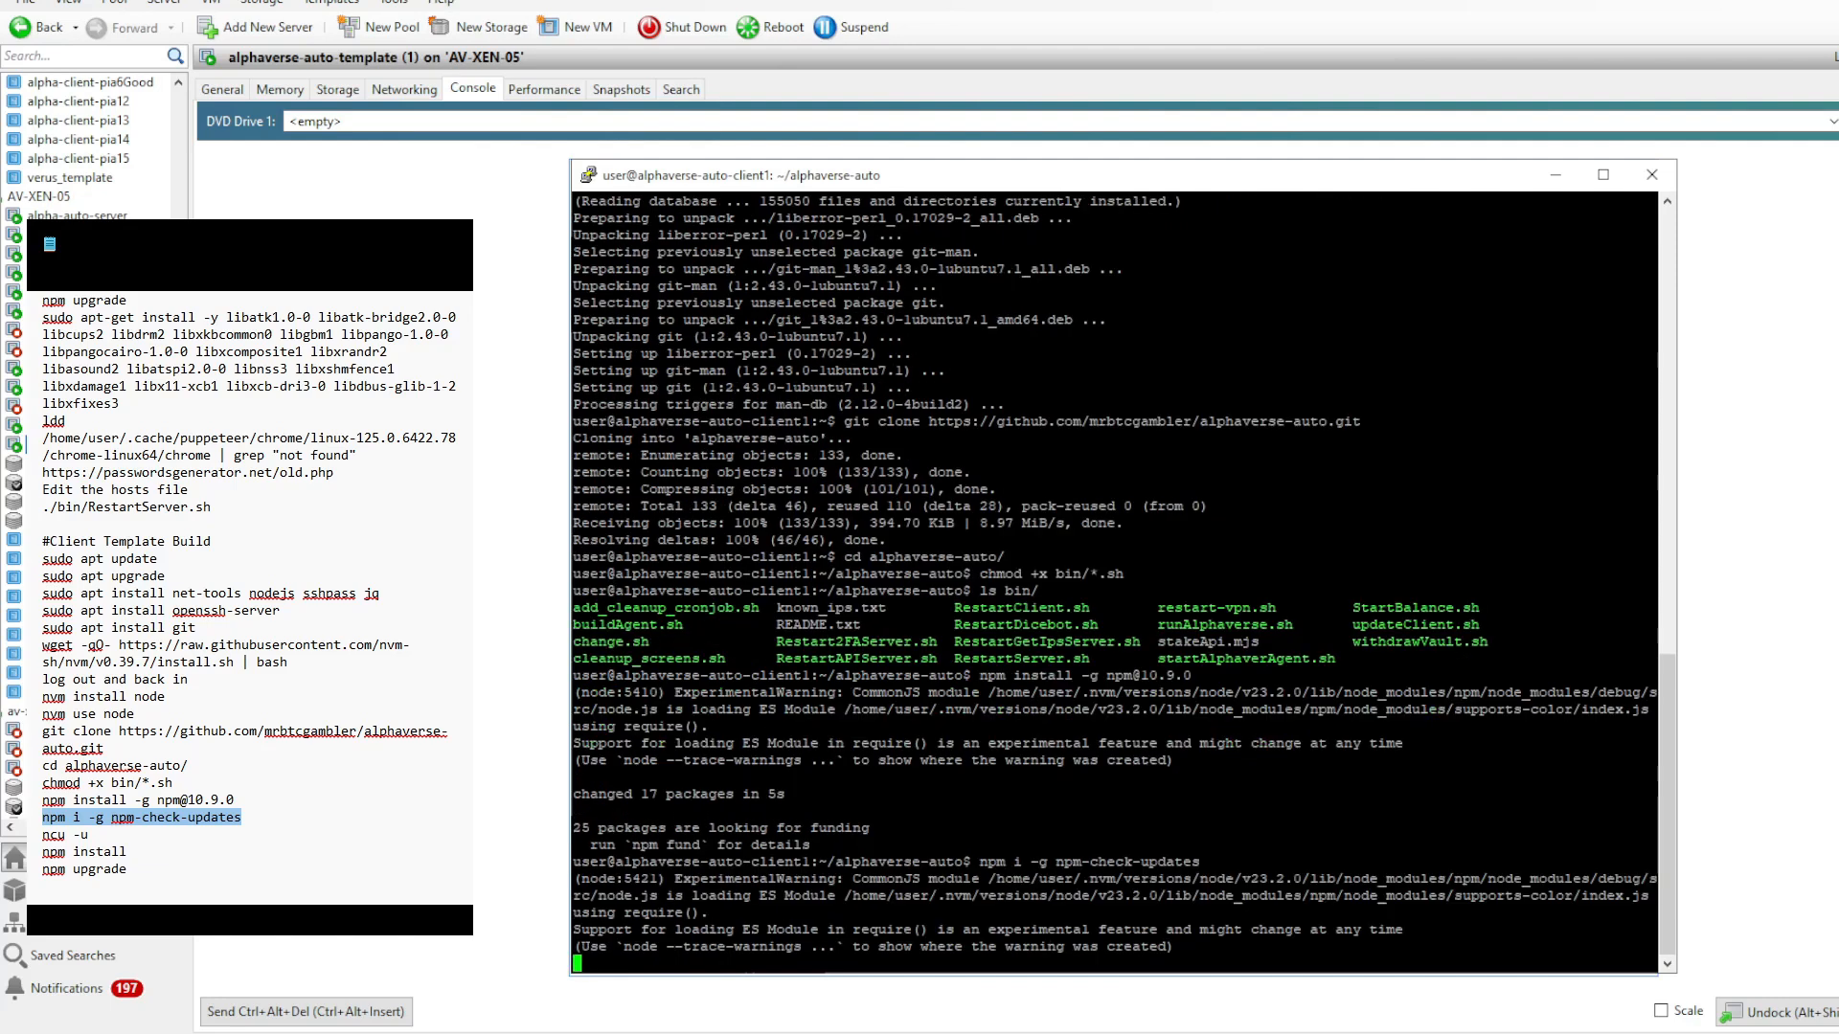
# - Update and install the alphaverse-auto dependencies with ncu -u, npm install and npm upgrade
pyautogui.moveTo(43, 834); pyautogui.dragTo(88, 834)
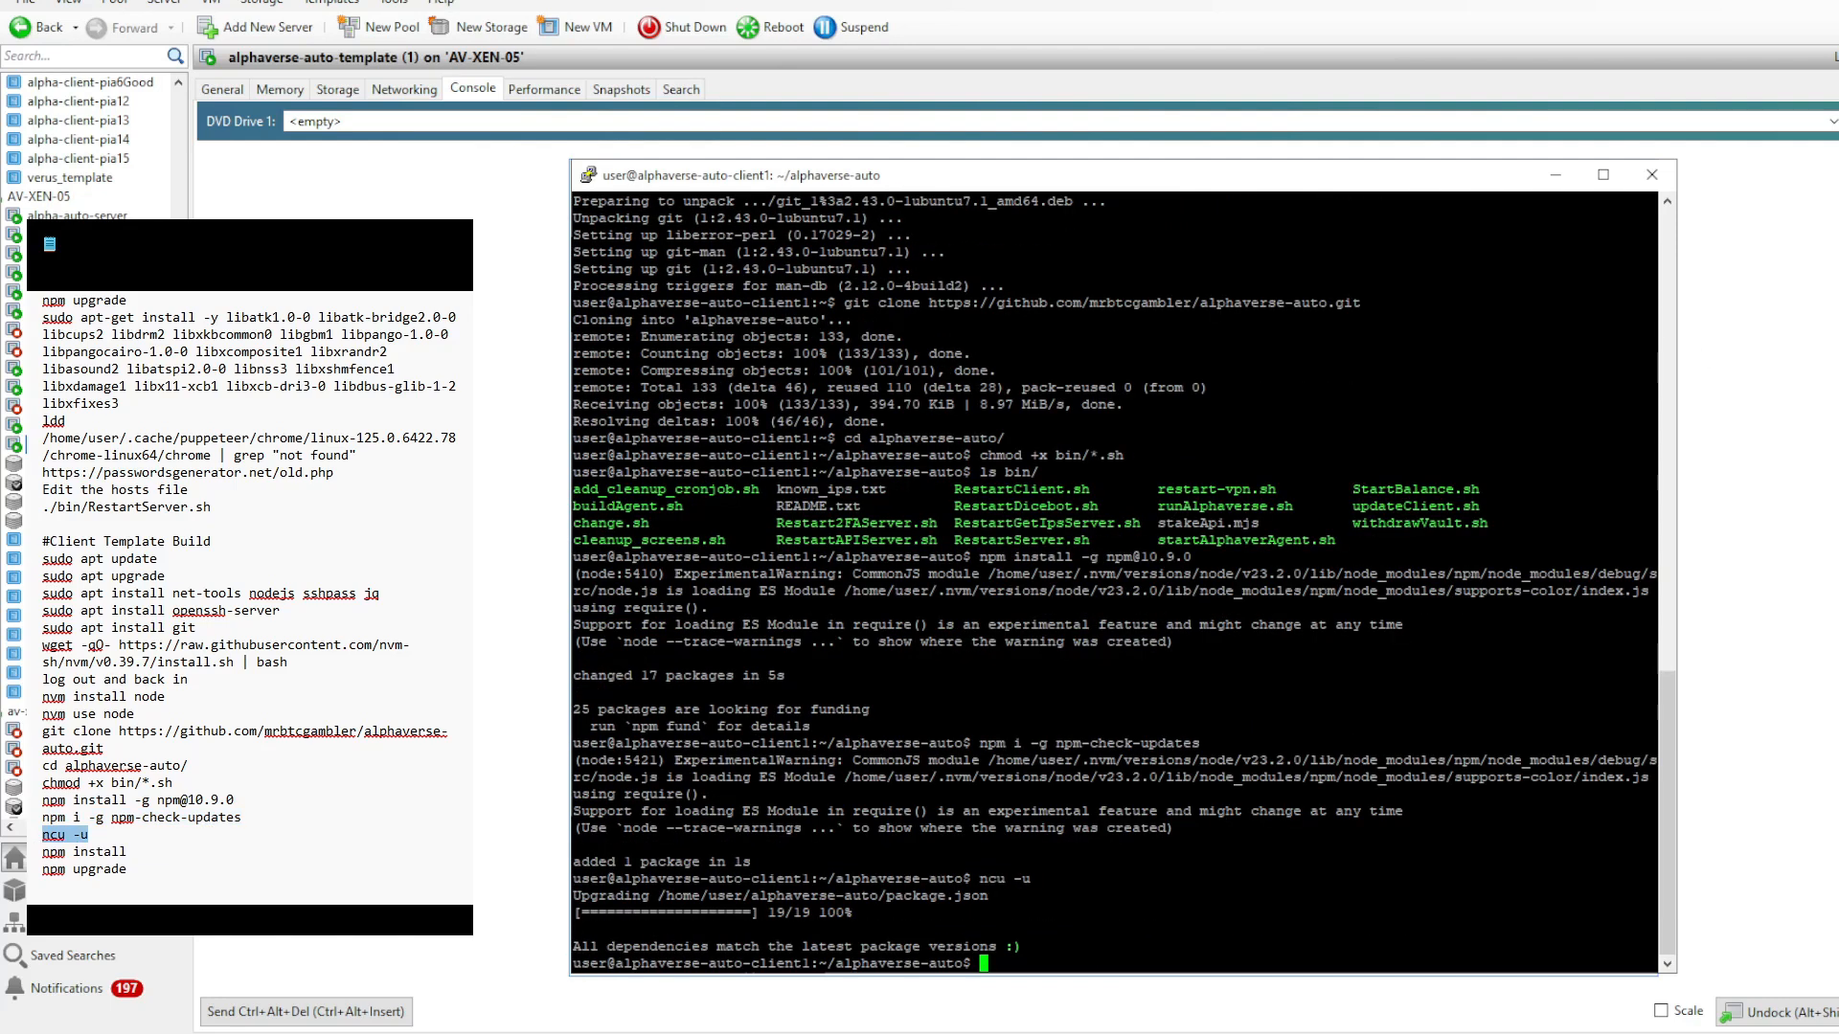
pyautogui.write('npm install')
pyautogui.press('Return')
pyautogui.press('shift+Insert')
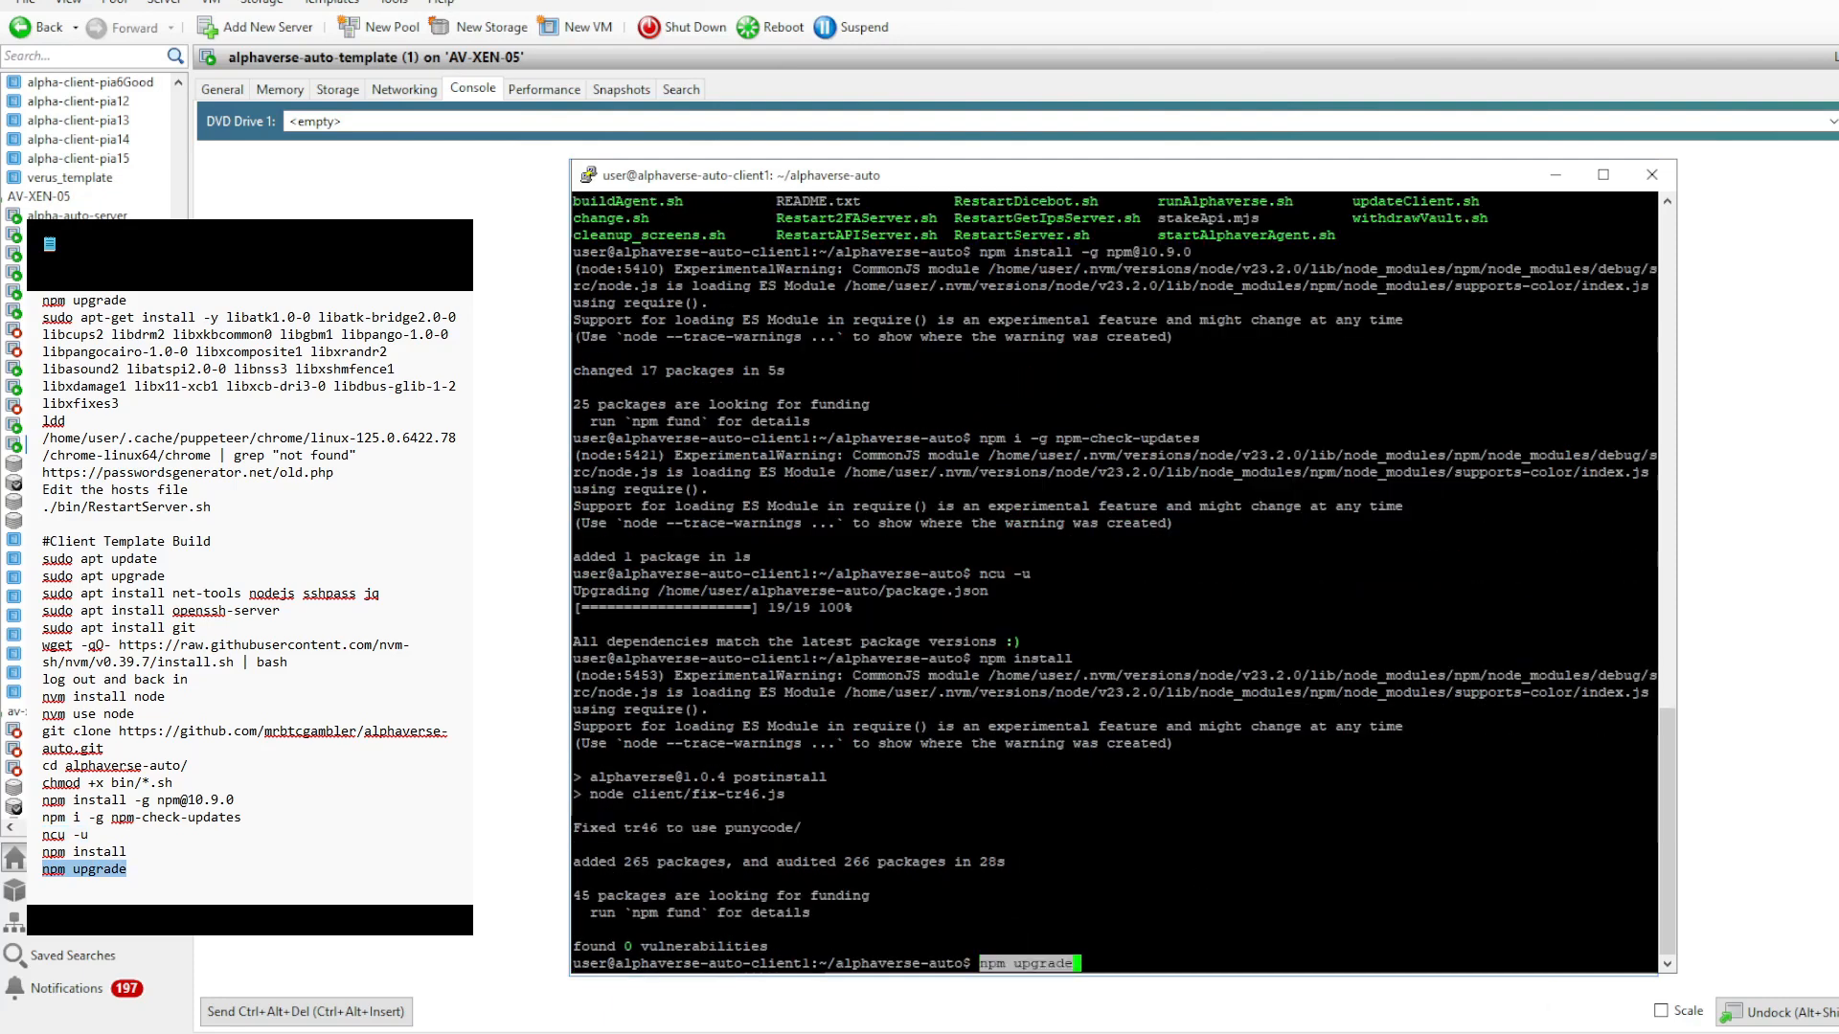
pyautogui.press('Return')
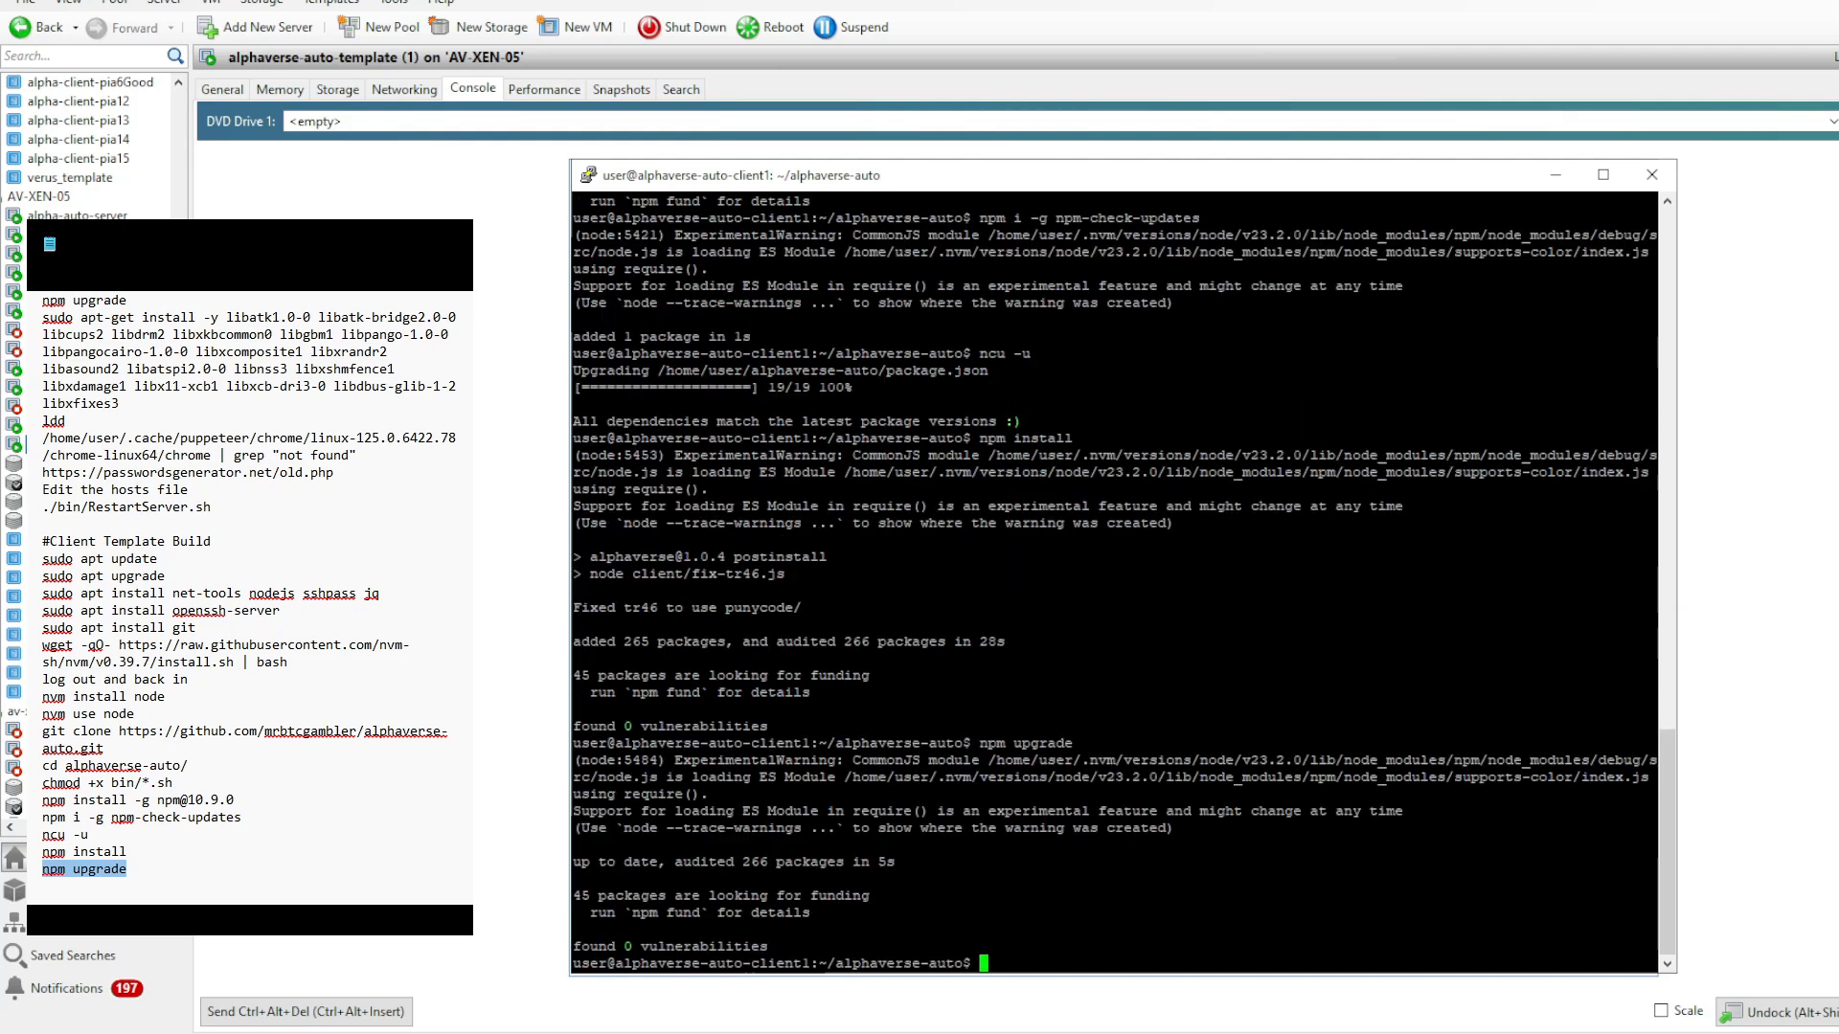
# - Open client_config.json in nano and enter the account's sudo password in the sudoPassword field
pyautogui.write('nano client_config.json')
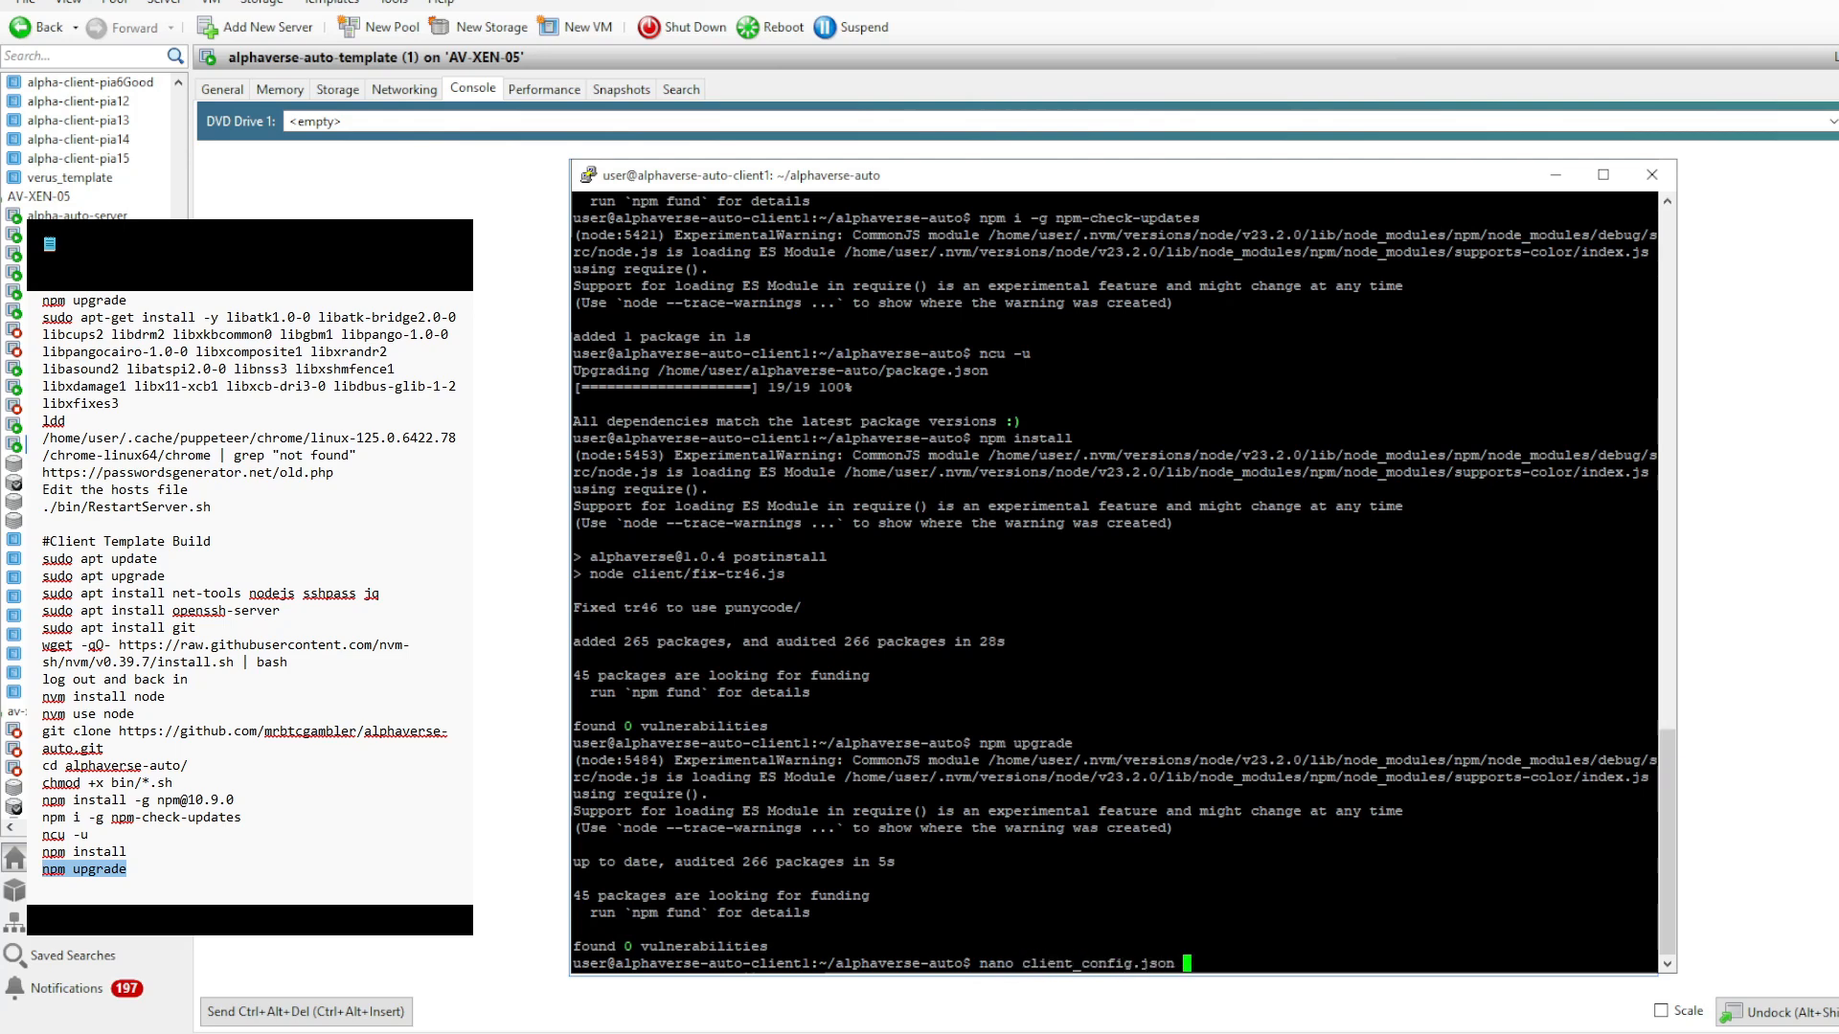
pyautogui.press('Return')
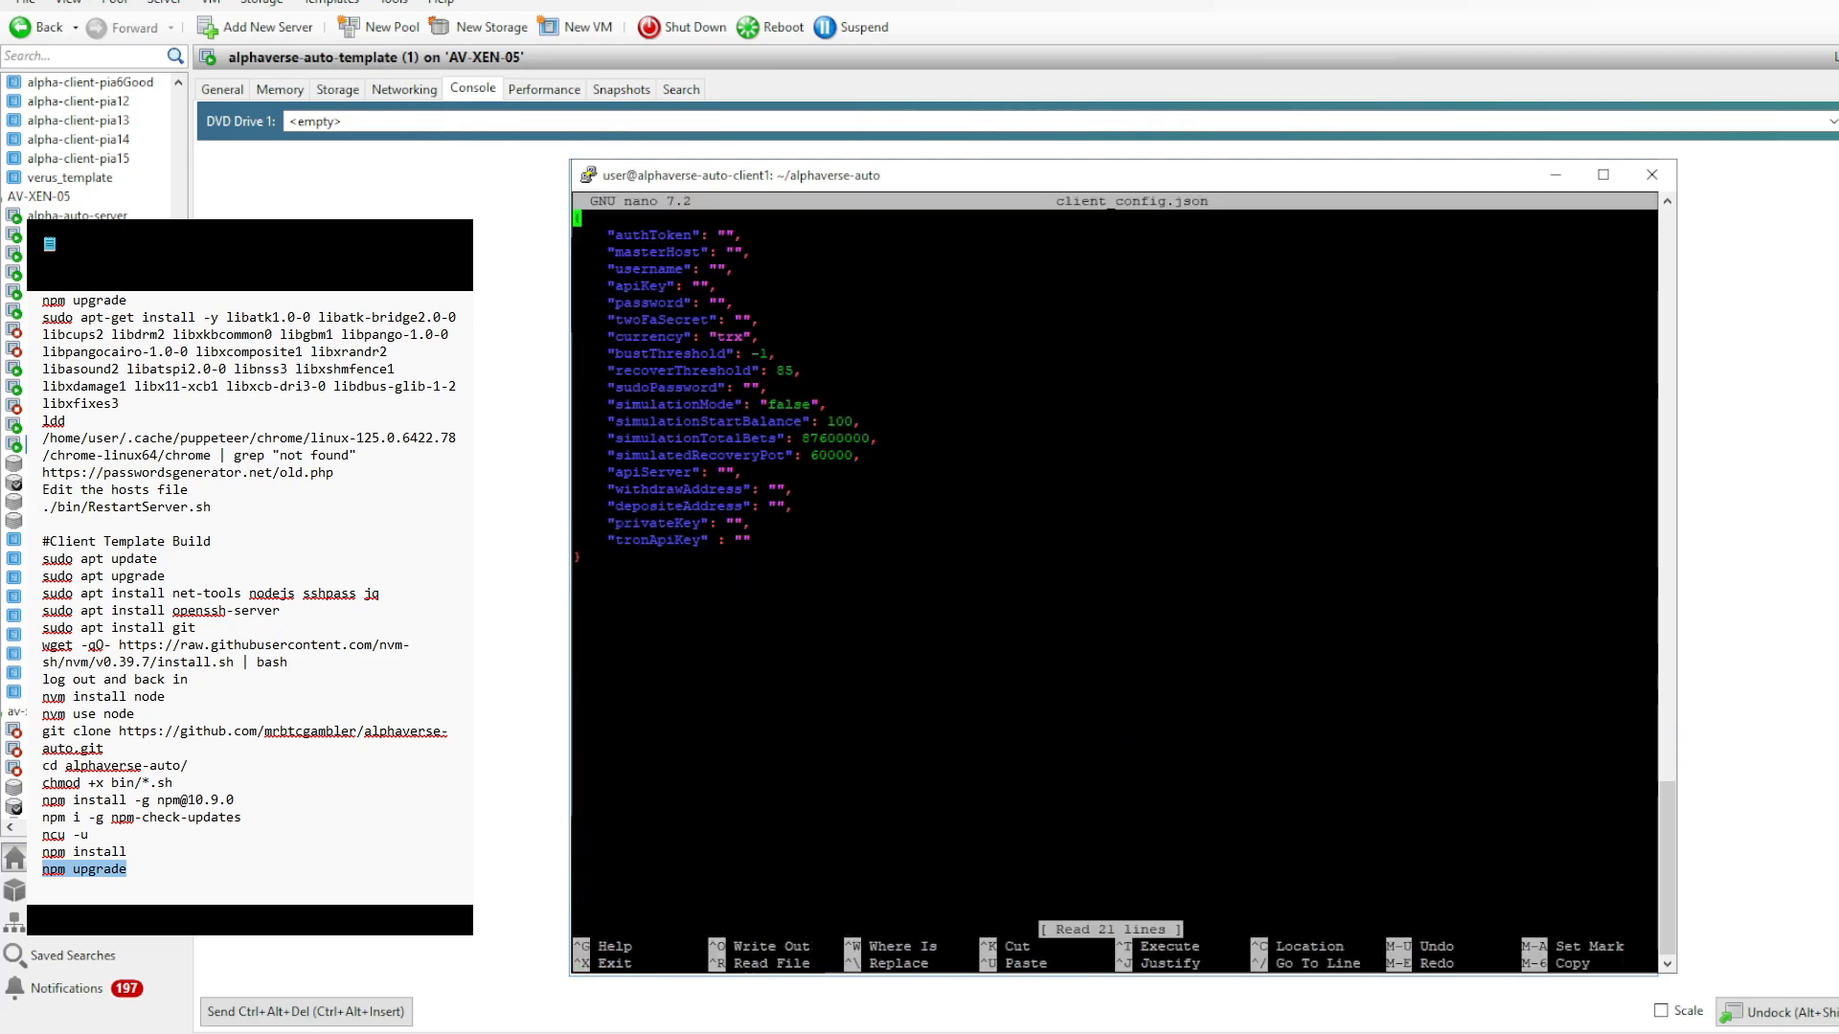
pyautogui.press('Down')
pyautogui.press('Down')
pyautogui.press('Down')
pyautogui.press('Down')
pyautogui.press('Down')
pyautogui.press('Down')
pyautogui.press('Down')
pyautogui.press('Down')
pyautogui.press('Down')
pyautogui.press('Down')
pyautogui.press('Right')
pyautogui.press('Right')
pyautogui.press('Right')
pyautogui.press('Right')
pyautogui.press('Right')
pyautogui.press('Right')
pyautogui.press('Right')
pyautogui.press('Right')
pyautogui.press('Right')
pyautogui.press('Right')
pyautogui.press('Right')
pyautogui.press('Right')
pyautogui.press('Right')
pyautogui.press('Right')
pyautogui.press('Right')
pyautogui.press('Right')
pyautogui.press('Right')
pyautogui.press('Right')
pyautogui.press('Right')
pyautogui.press('Right')
pyautogui.press('Right')
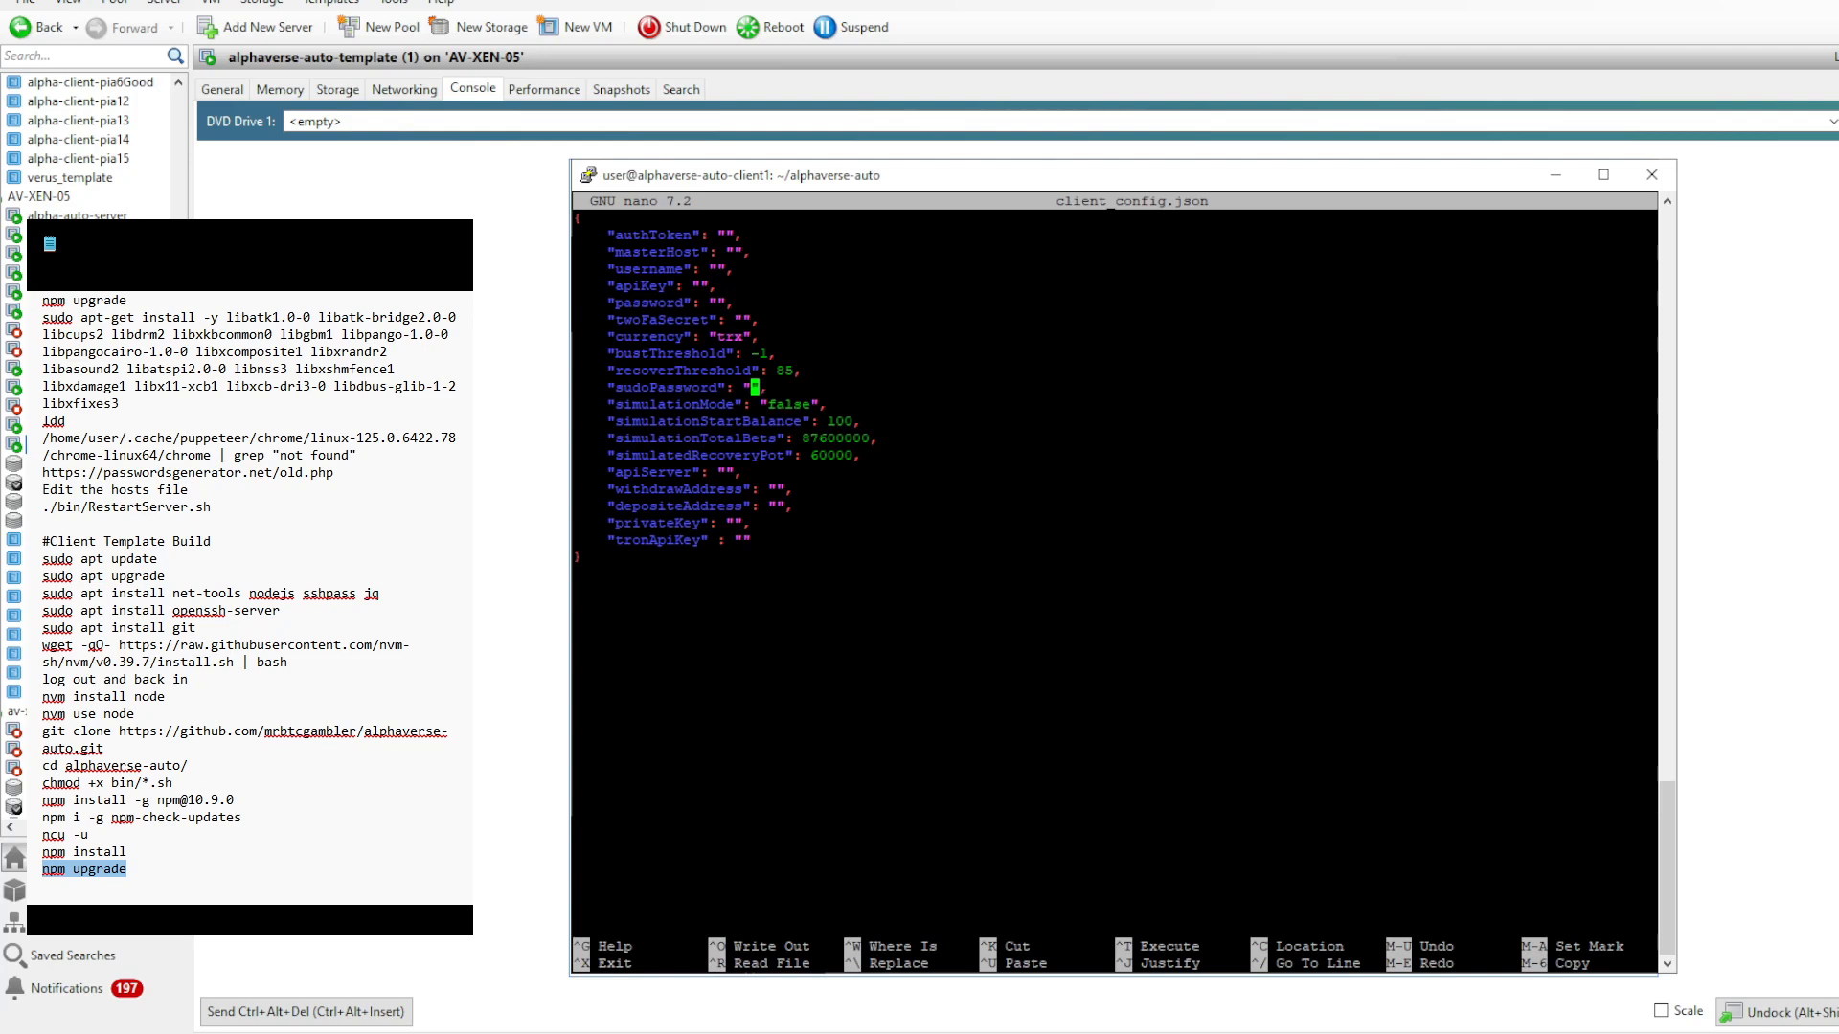
pyautogui.write('password')
# - Set apiServer to alpha-auto-server in client_config.json, then save the file and exit nano
pyautogui.press('Down')
pyautogui.press('Down')
pyautogui.press('Down')
pyautogui.press('Down')
pyautogui.press('Down')
pyautogui.press('Down')
pyautogui.press('Down')
pyautogui.press('Down')
pyautogui.press('Down')
pyautogui.press('Up')
pyautogui.press('Up')
pyautogui.press('Up')
pyautogui.press('Up')
pyautogui.press('Left')
pyautogui.press('Left')
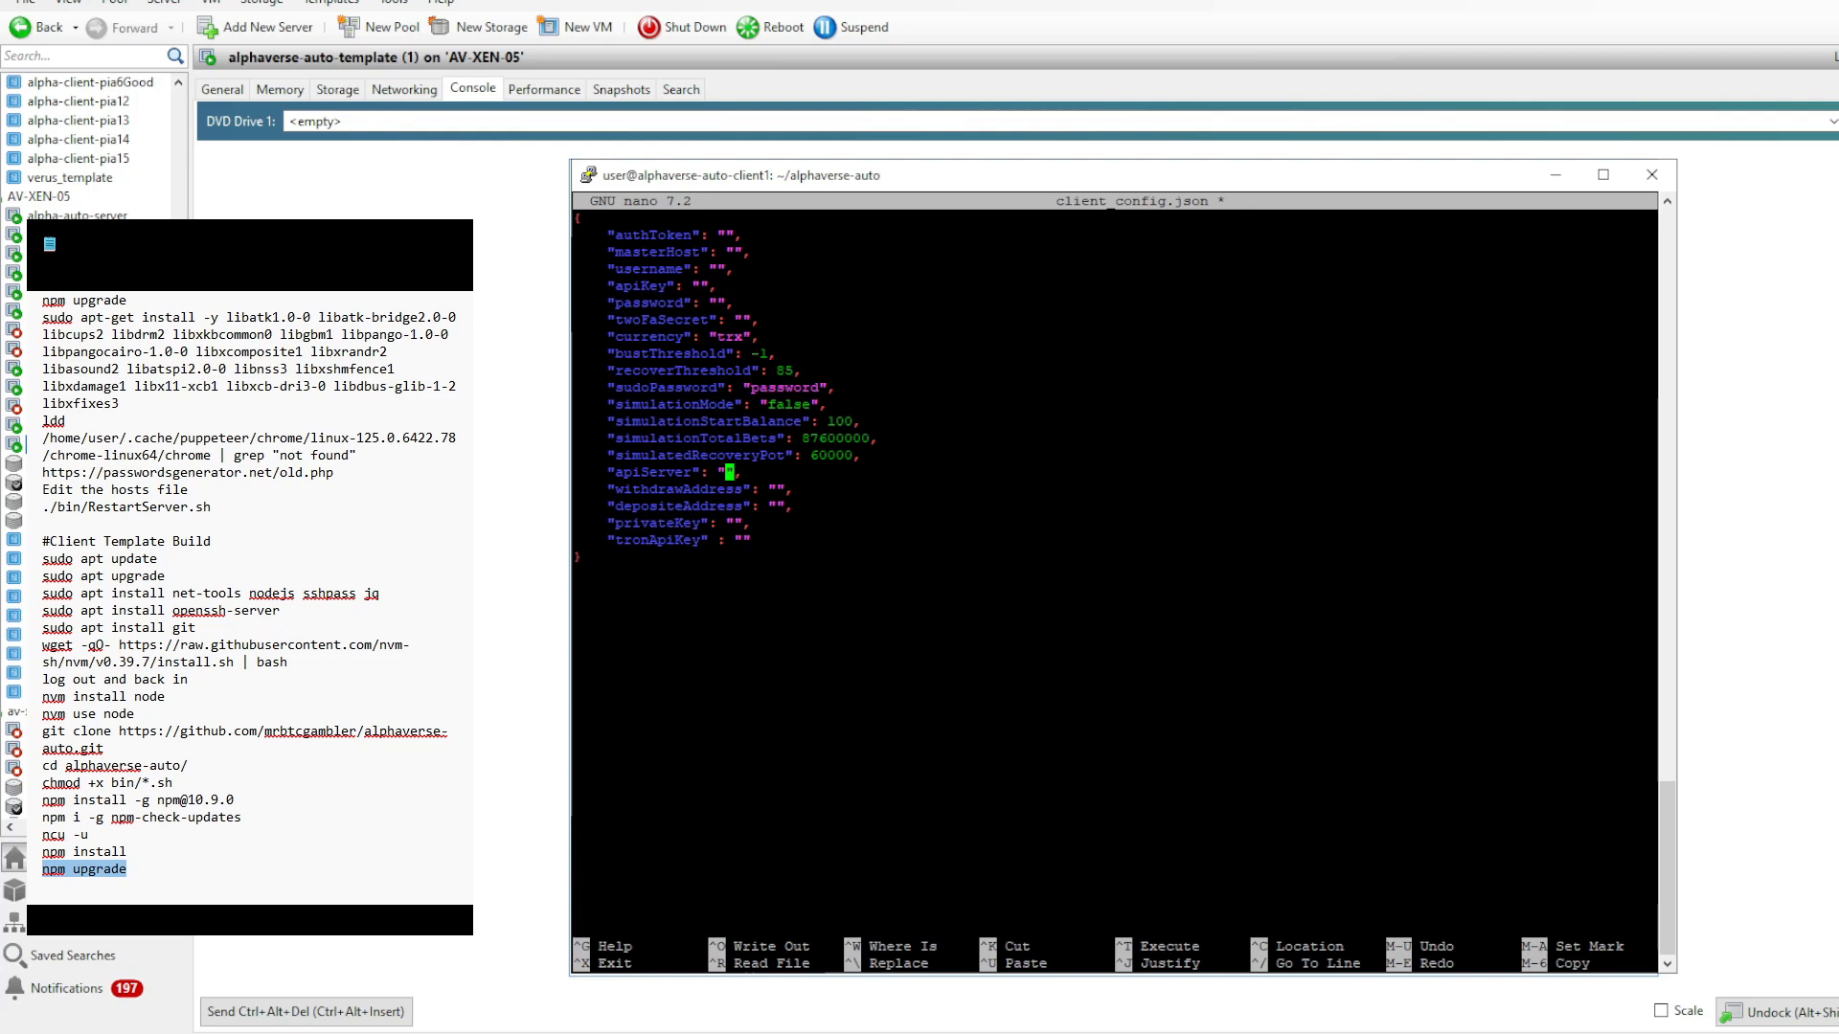
pyautogui.press('shift+Insert')
pyautogui.hotkey('ctrl', 'o')
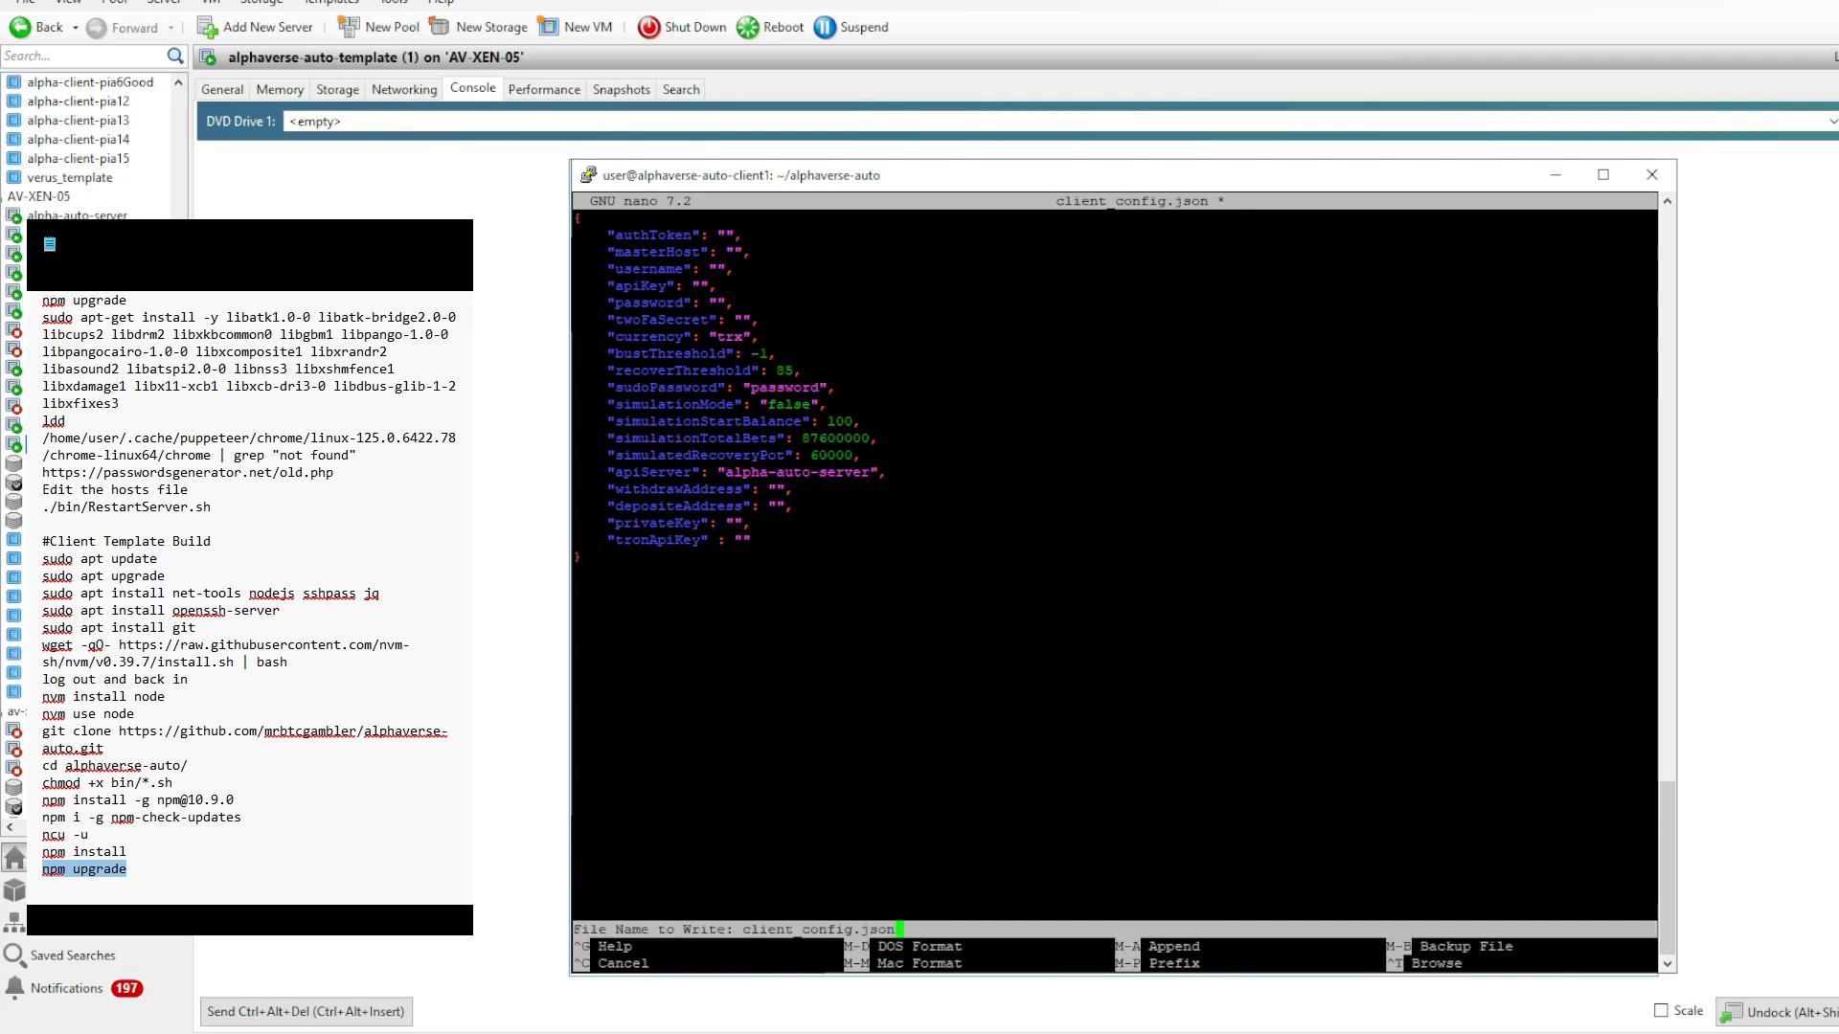
pyautogui.press('Return')
pyautogui.hotkey('ctrl', 'x')
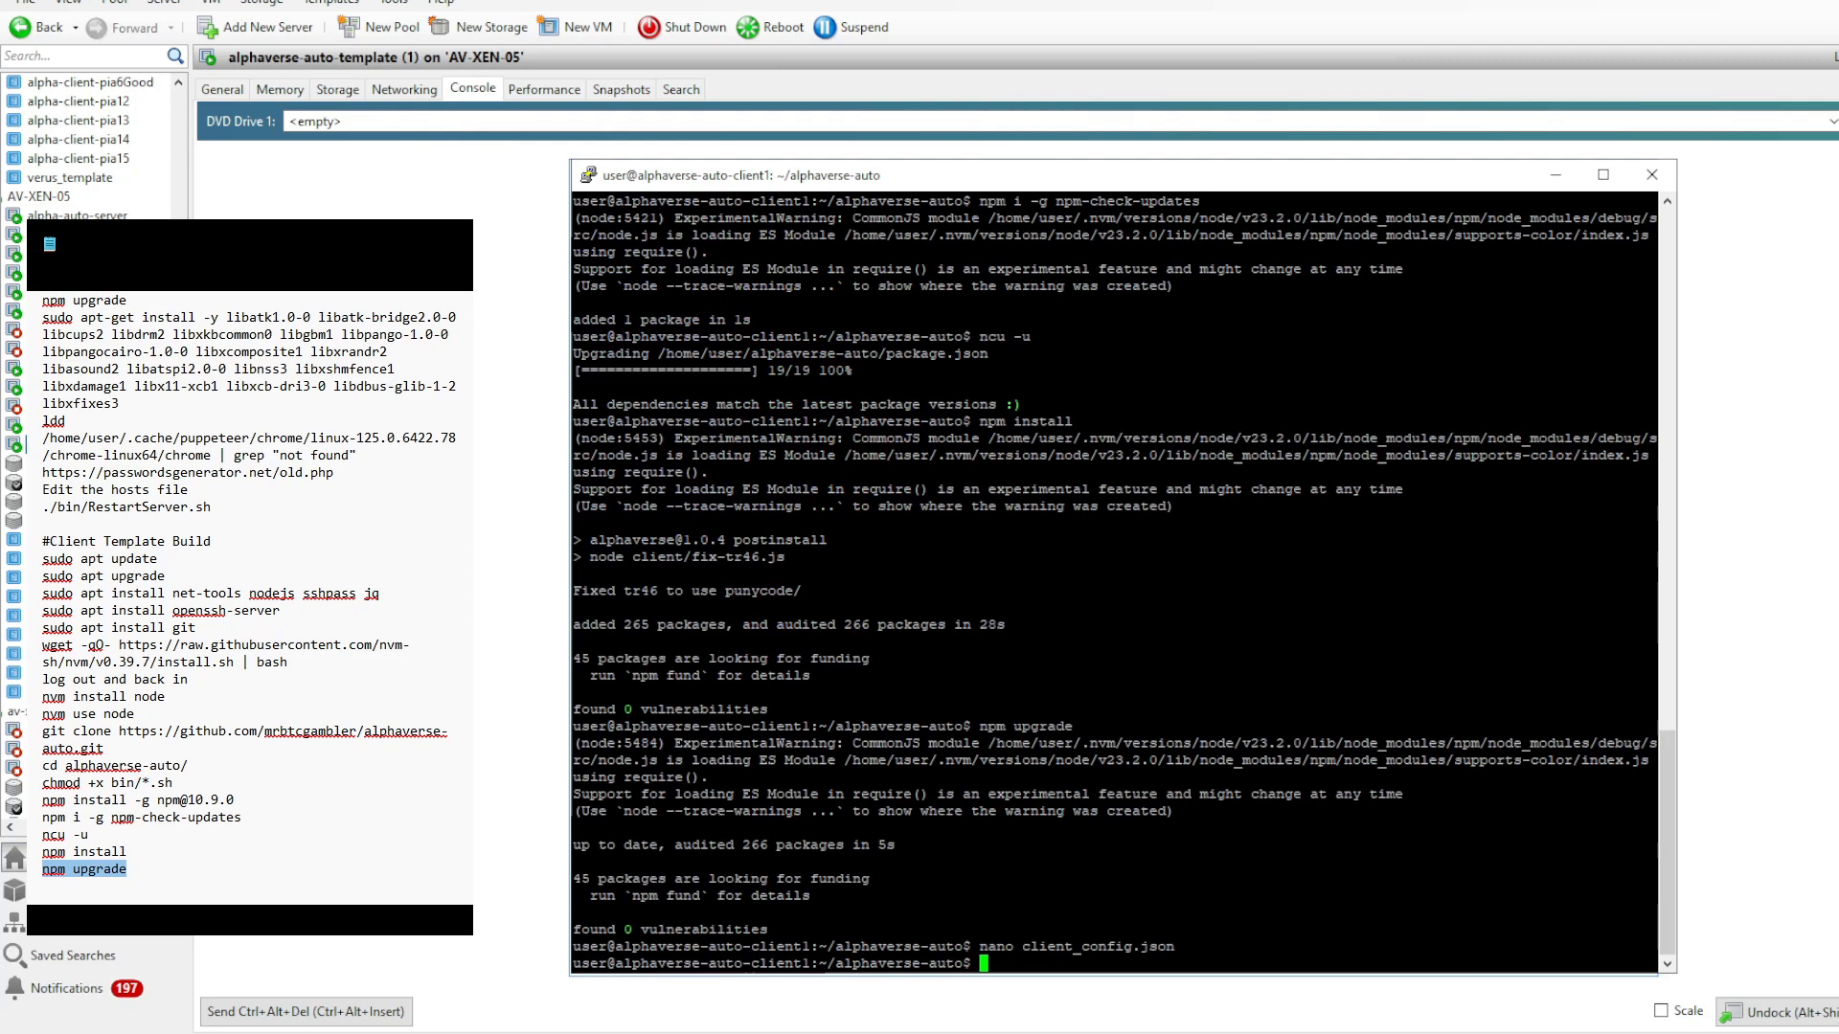
# - Ping alpha-auto-server from the client template to check that its host name resolves
pyautogui.write('ping alpha-auto-server')
pyautogui.press('Return')
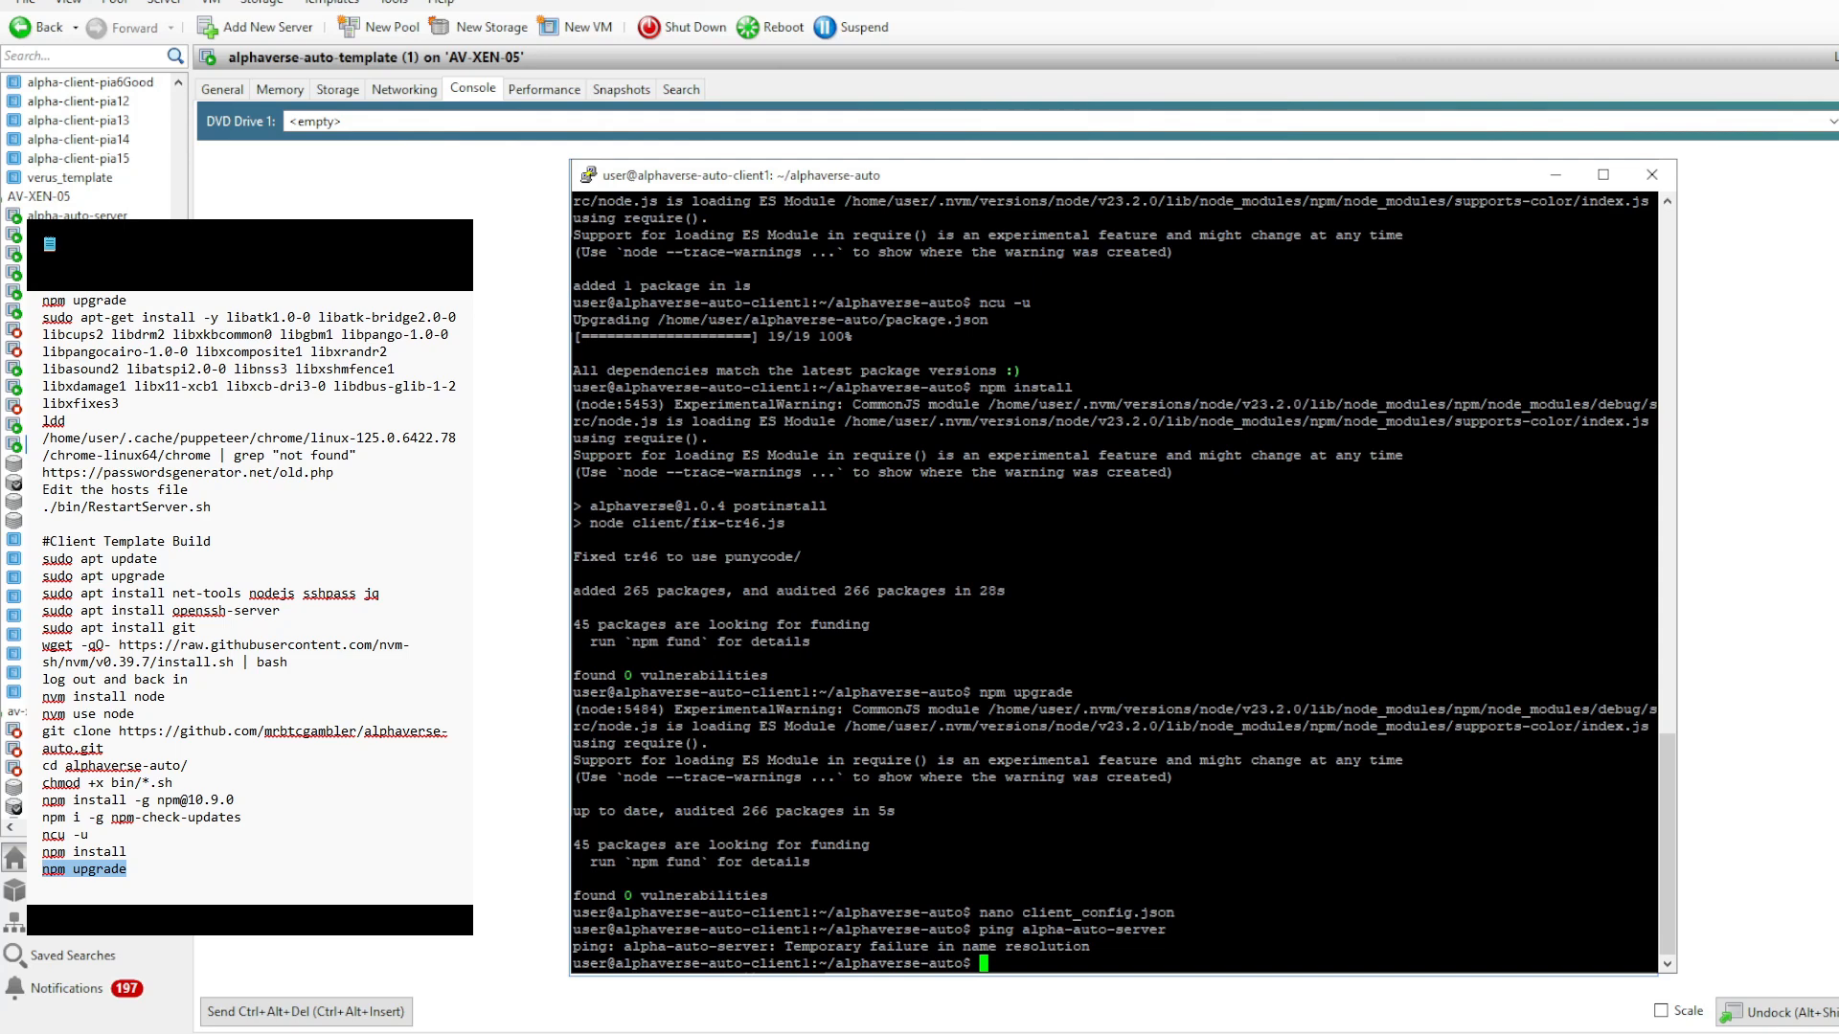
# - Open /etc/hosts in nano with sudo and delete every line below the 127.0.0.1 localhost entry
pyautogui.write('sudo nano /etc/hosts')
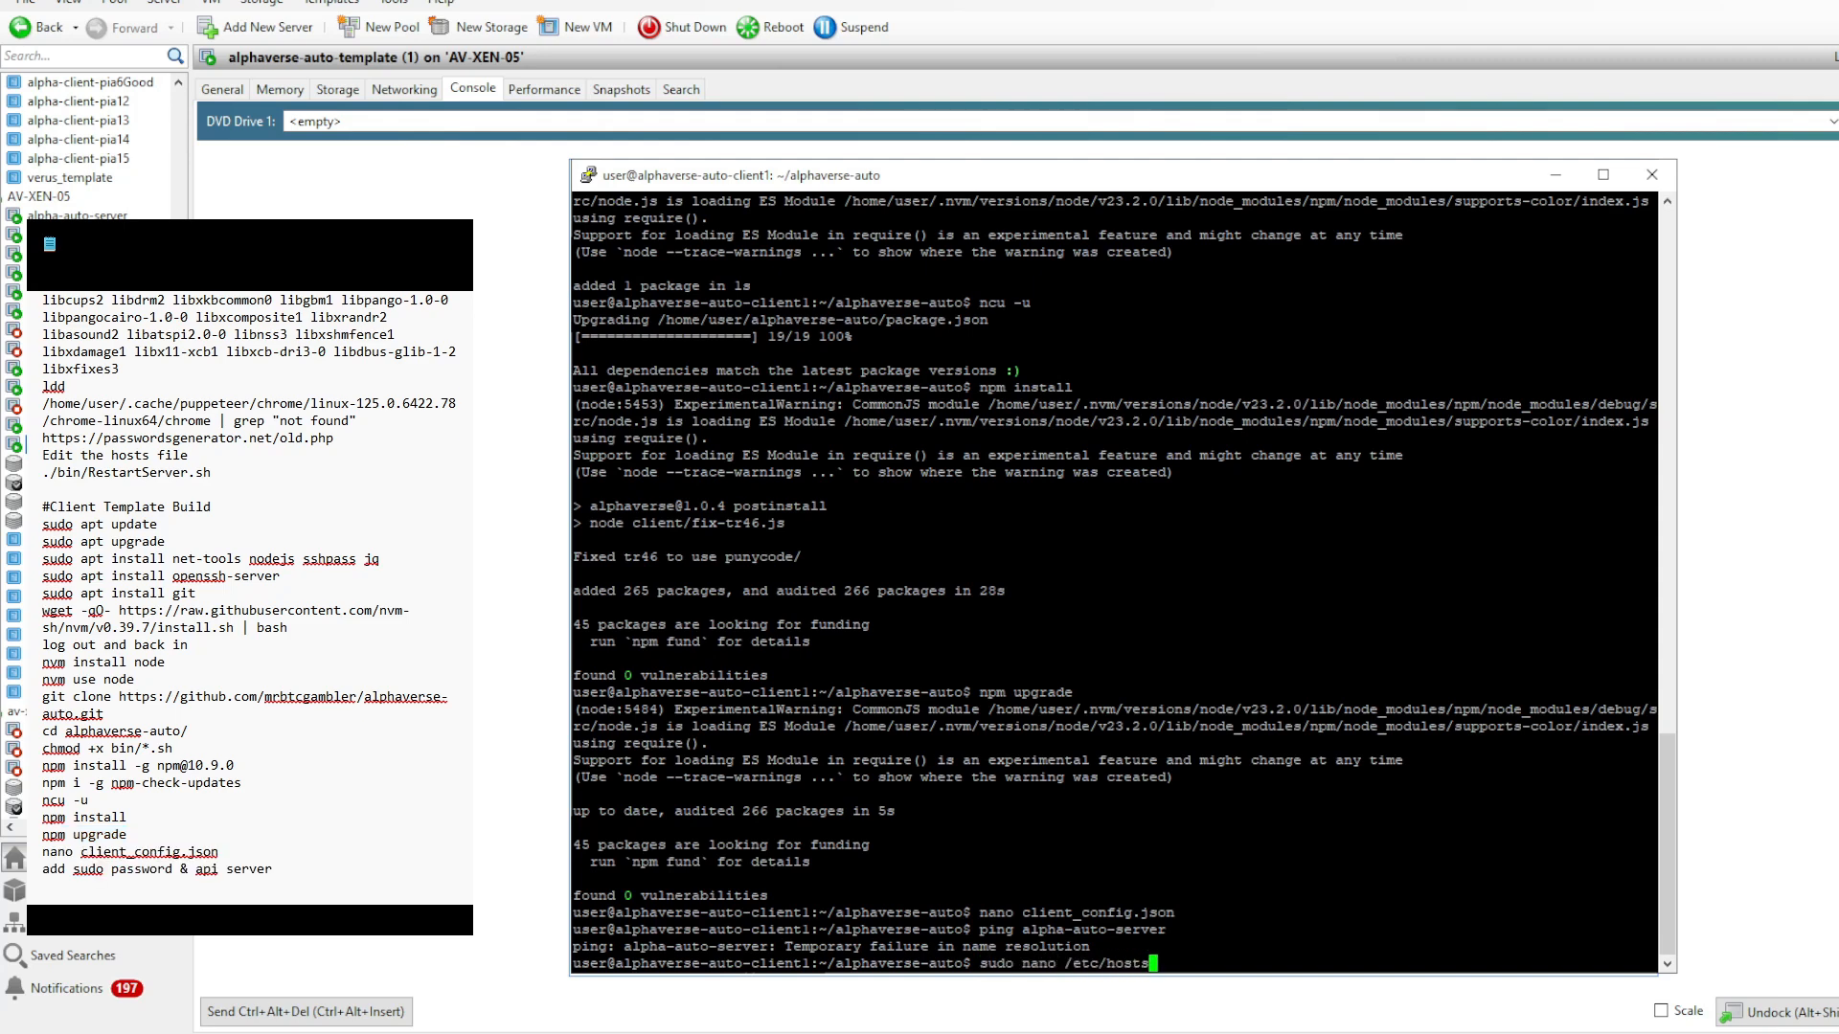
pyautogui.press('Return')
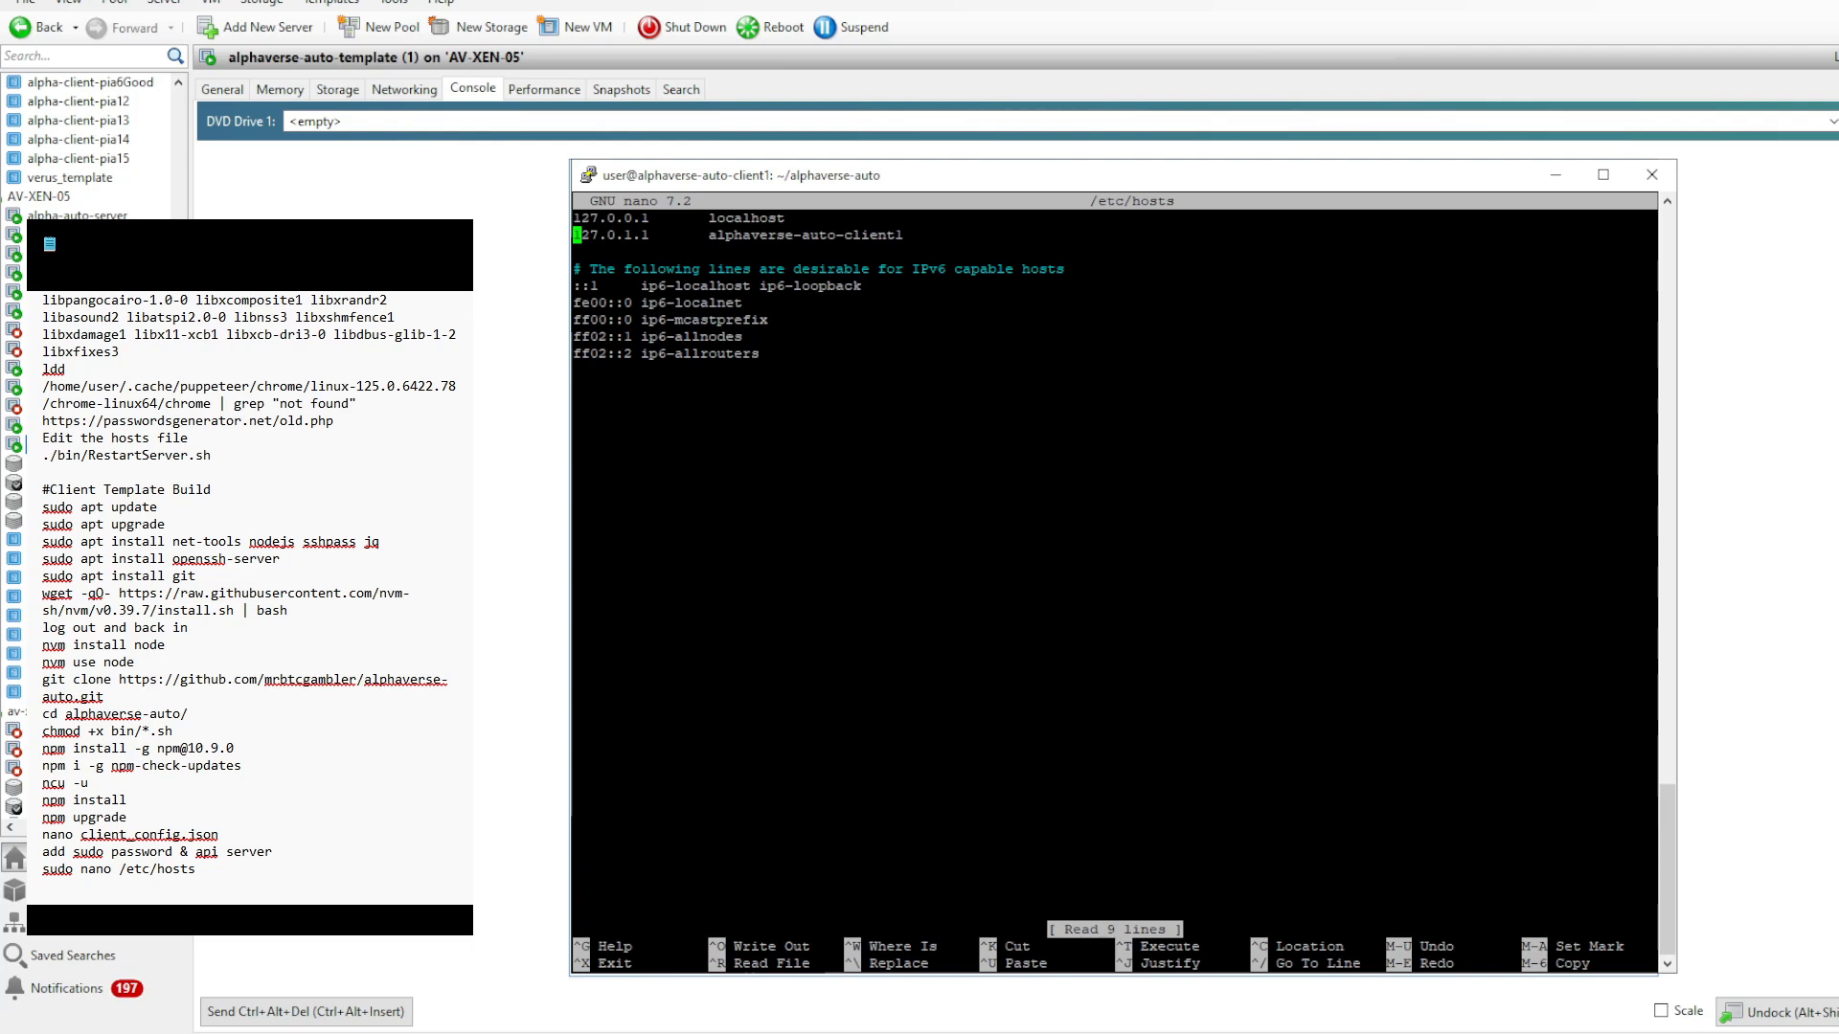
pyautogui.hotkey('ctrl', 'k')
pyautogui.hotkey('ctrl', 'k')
pyautogui.hotkey('ctrl', 'k')
pyautogui.hotkey('ctrl', 'k')
pyautogui.hotkey('ctrl', 'k')
pyautogui.hotkey('ctrl', 'k')
pyautogui.hotkey('ctrl', 'k')
pyautogui.hotkey('ctrl', 'k')
pyautogui.hotkey('ctrl', 'k')
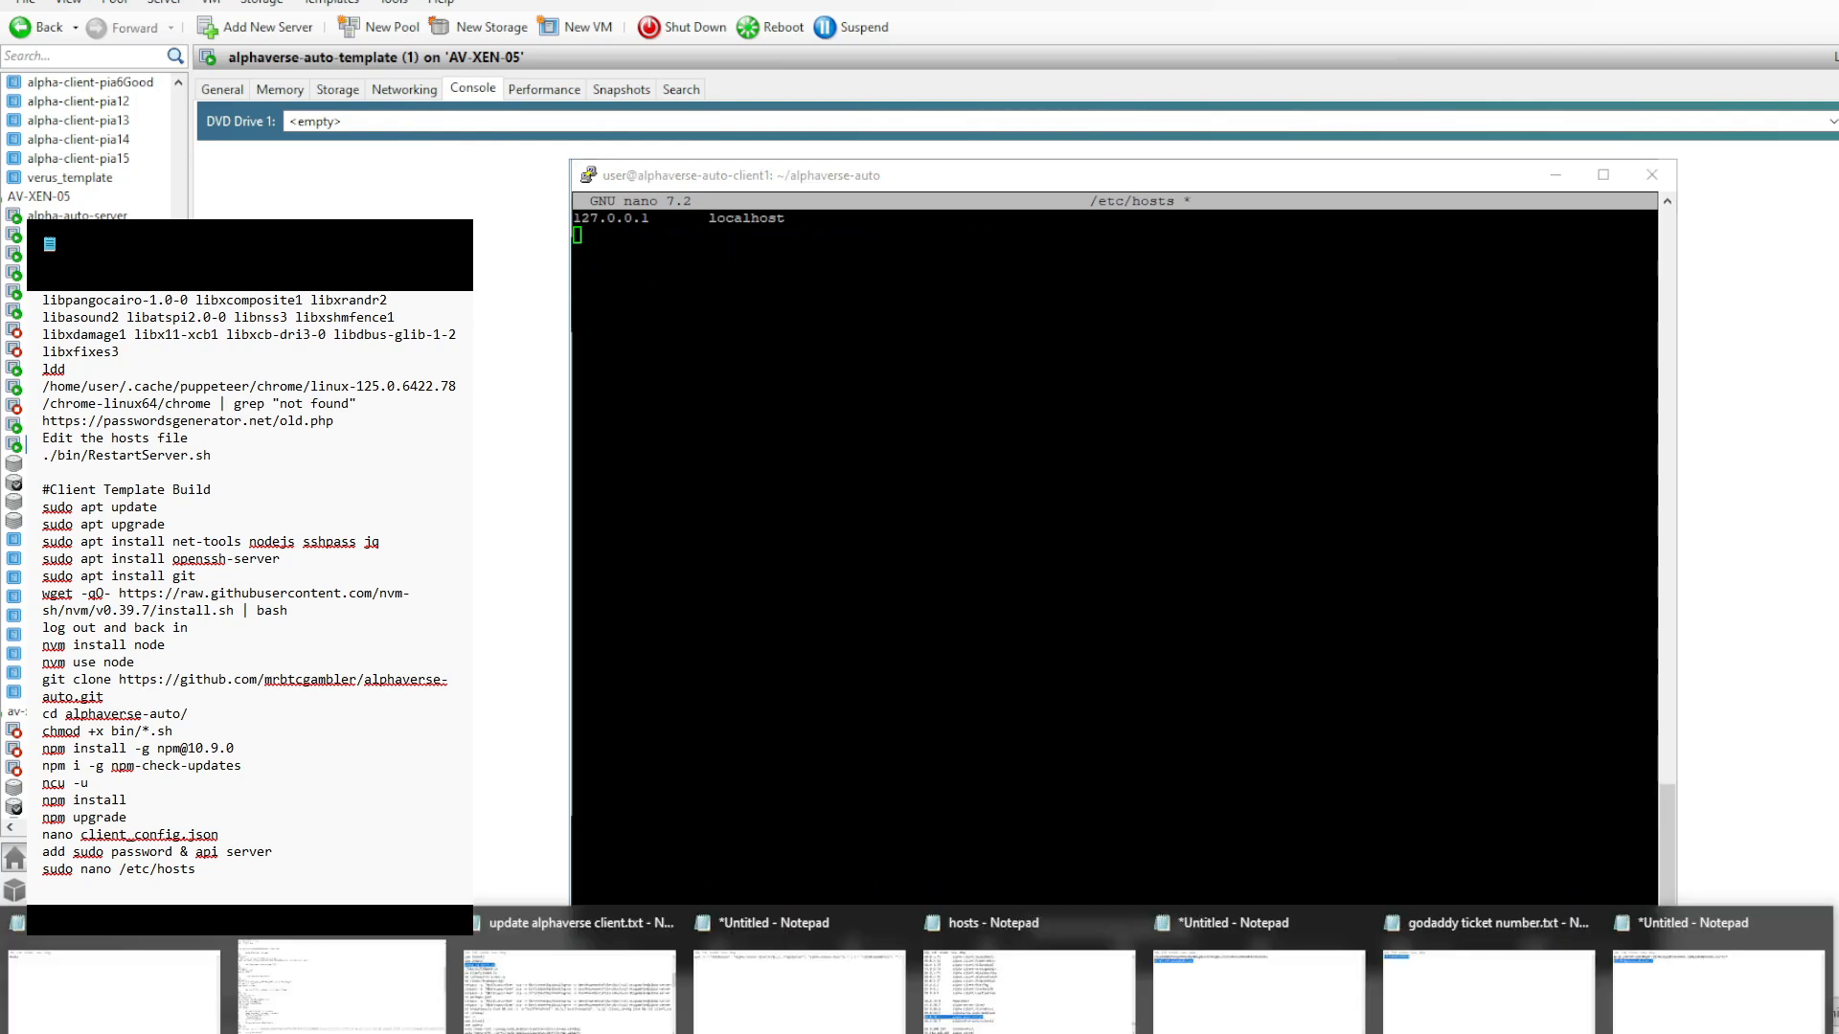
# - Add a hosts entry mapping 10.0.50.1 to alpha-auto-server, then save /etc/hosts and exit nano
pyautogui.press('shift+Insert')
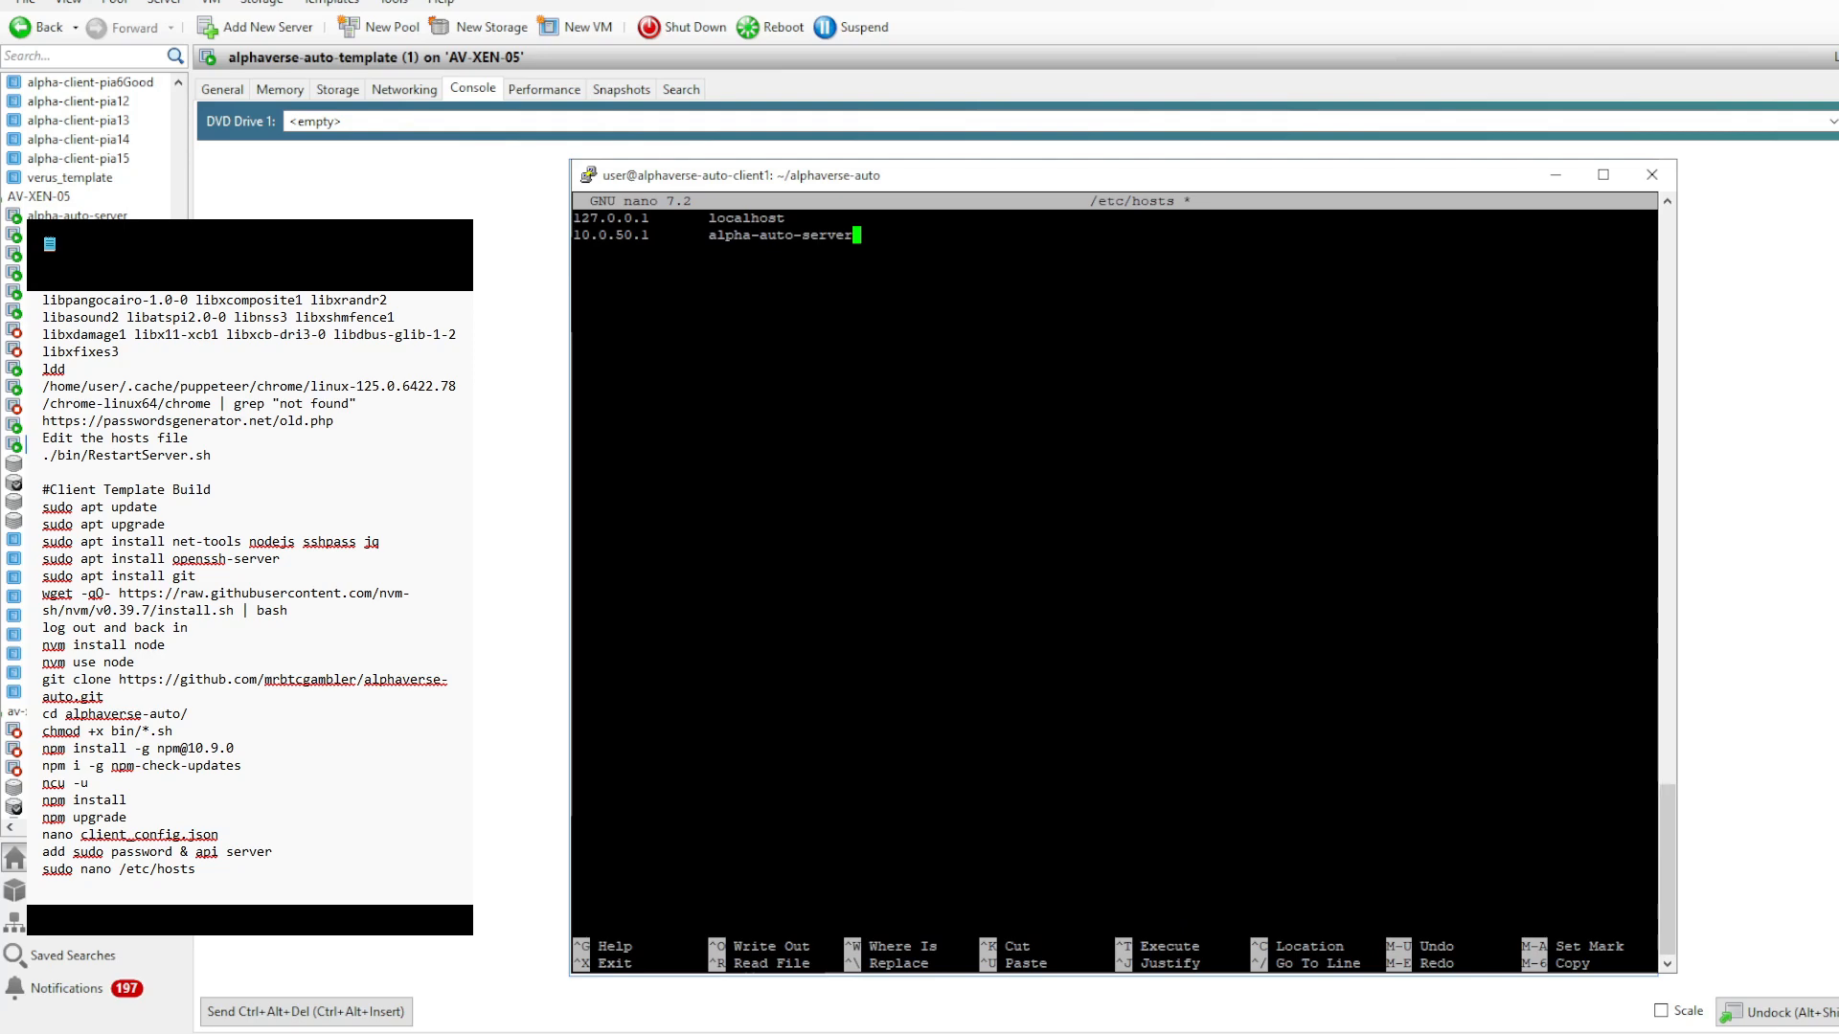
pyautogui.press('Return')
pyautogui.hotkey('ctrl', 'o')
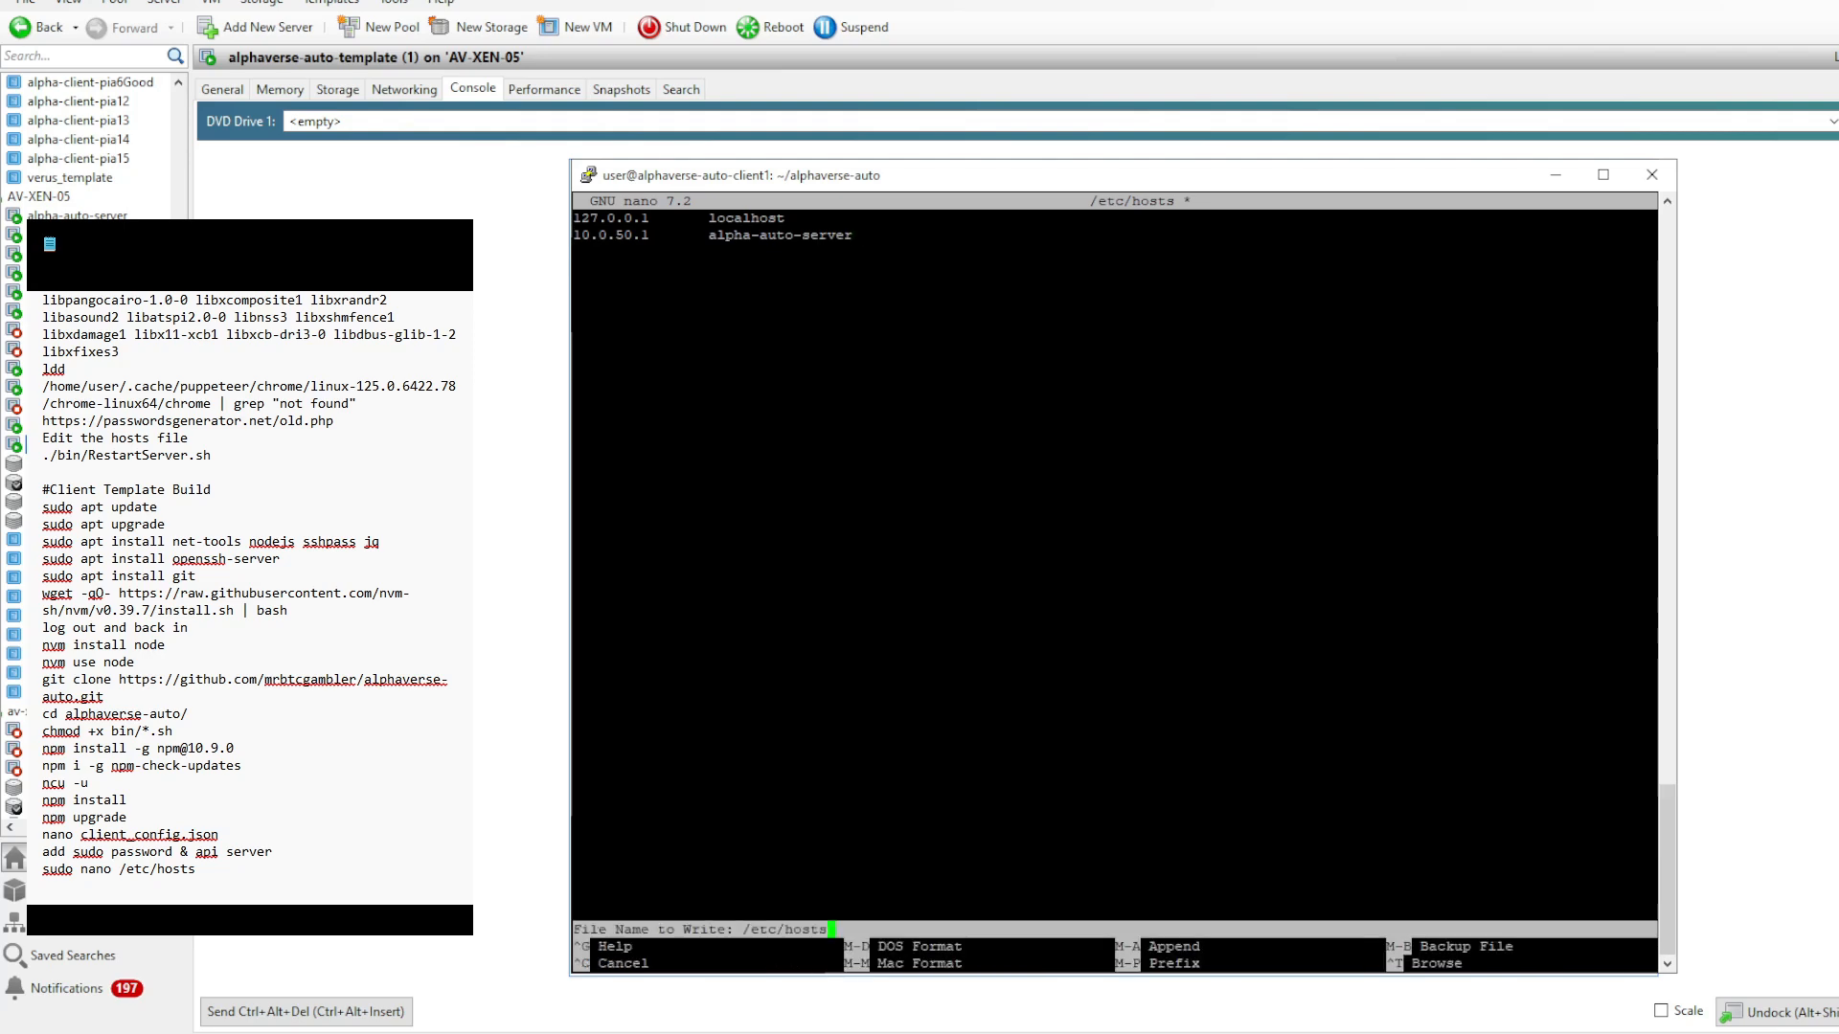
pyautogui.press('Return')
pyautogui.hotkey('ctrl', 'x')
# - Ping alpha-auto-server again to test the new hosts entry, and stop the ping after a few replies
pyautogui.press('Up')
pyautogui.press('Up')
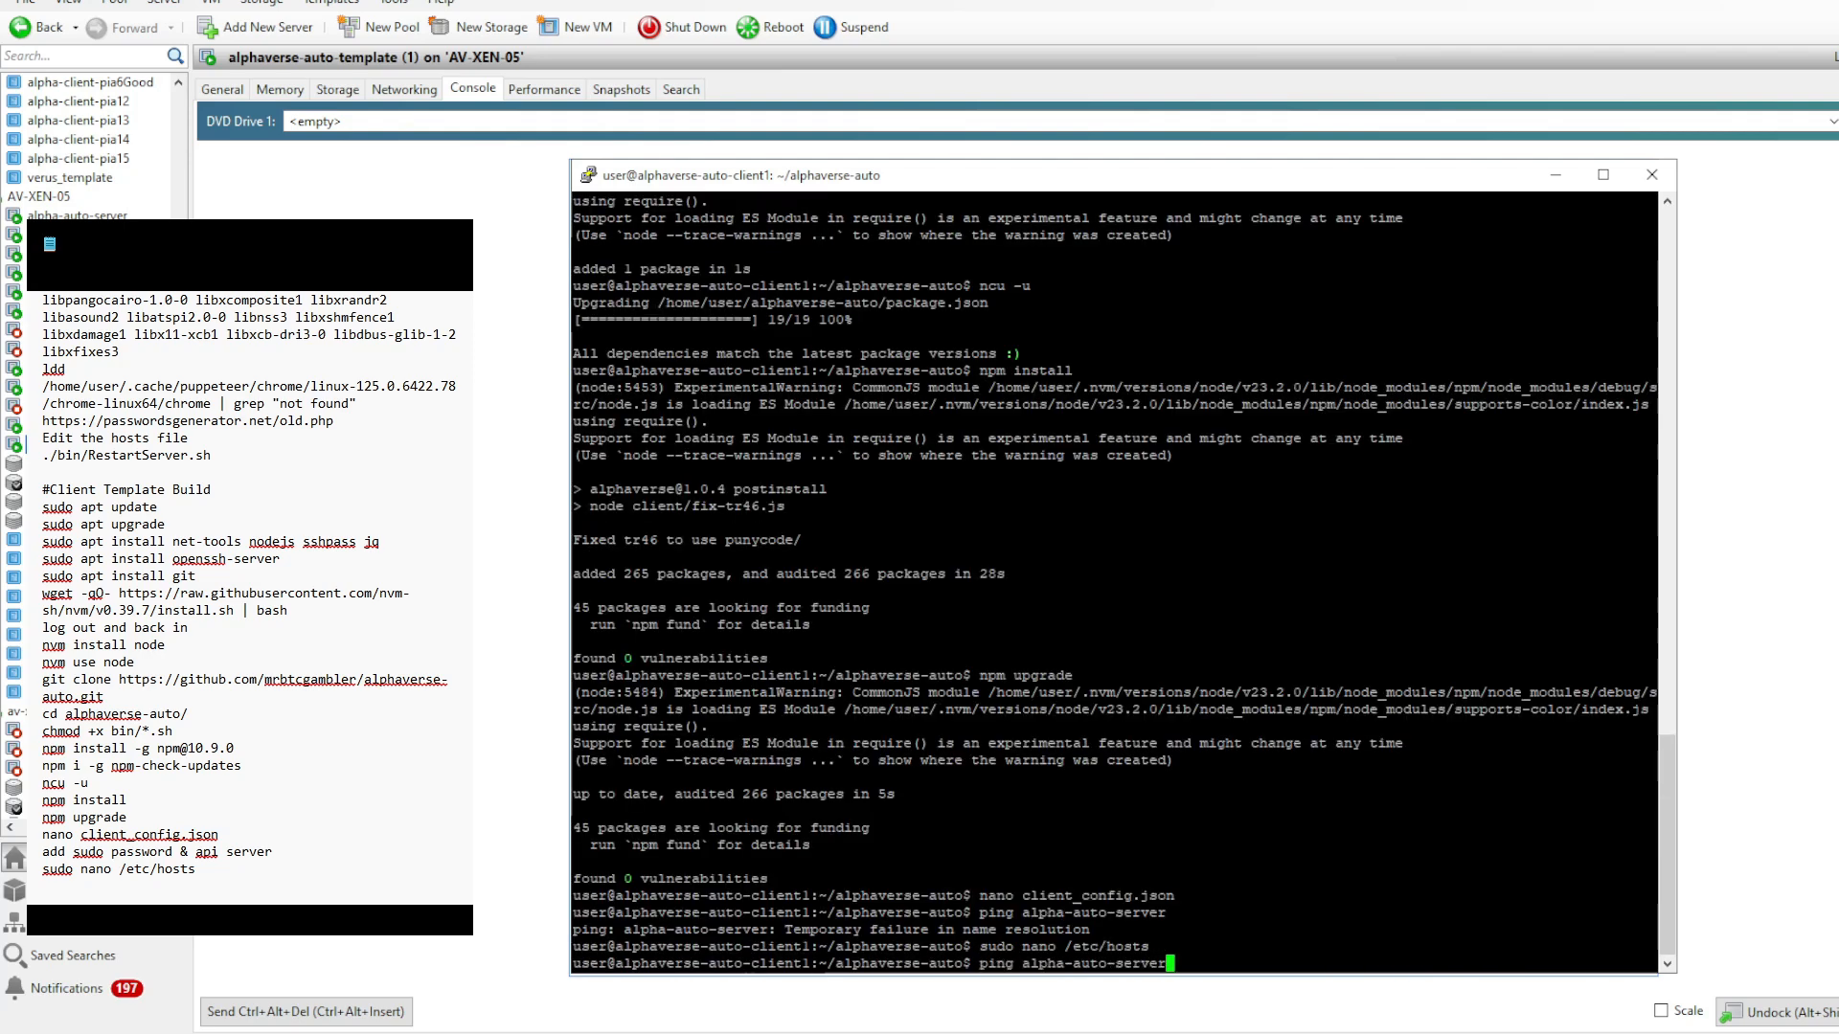
pyautogui.press('Return')
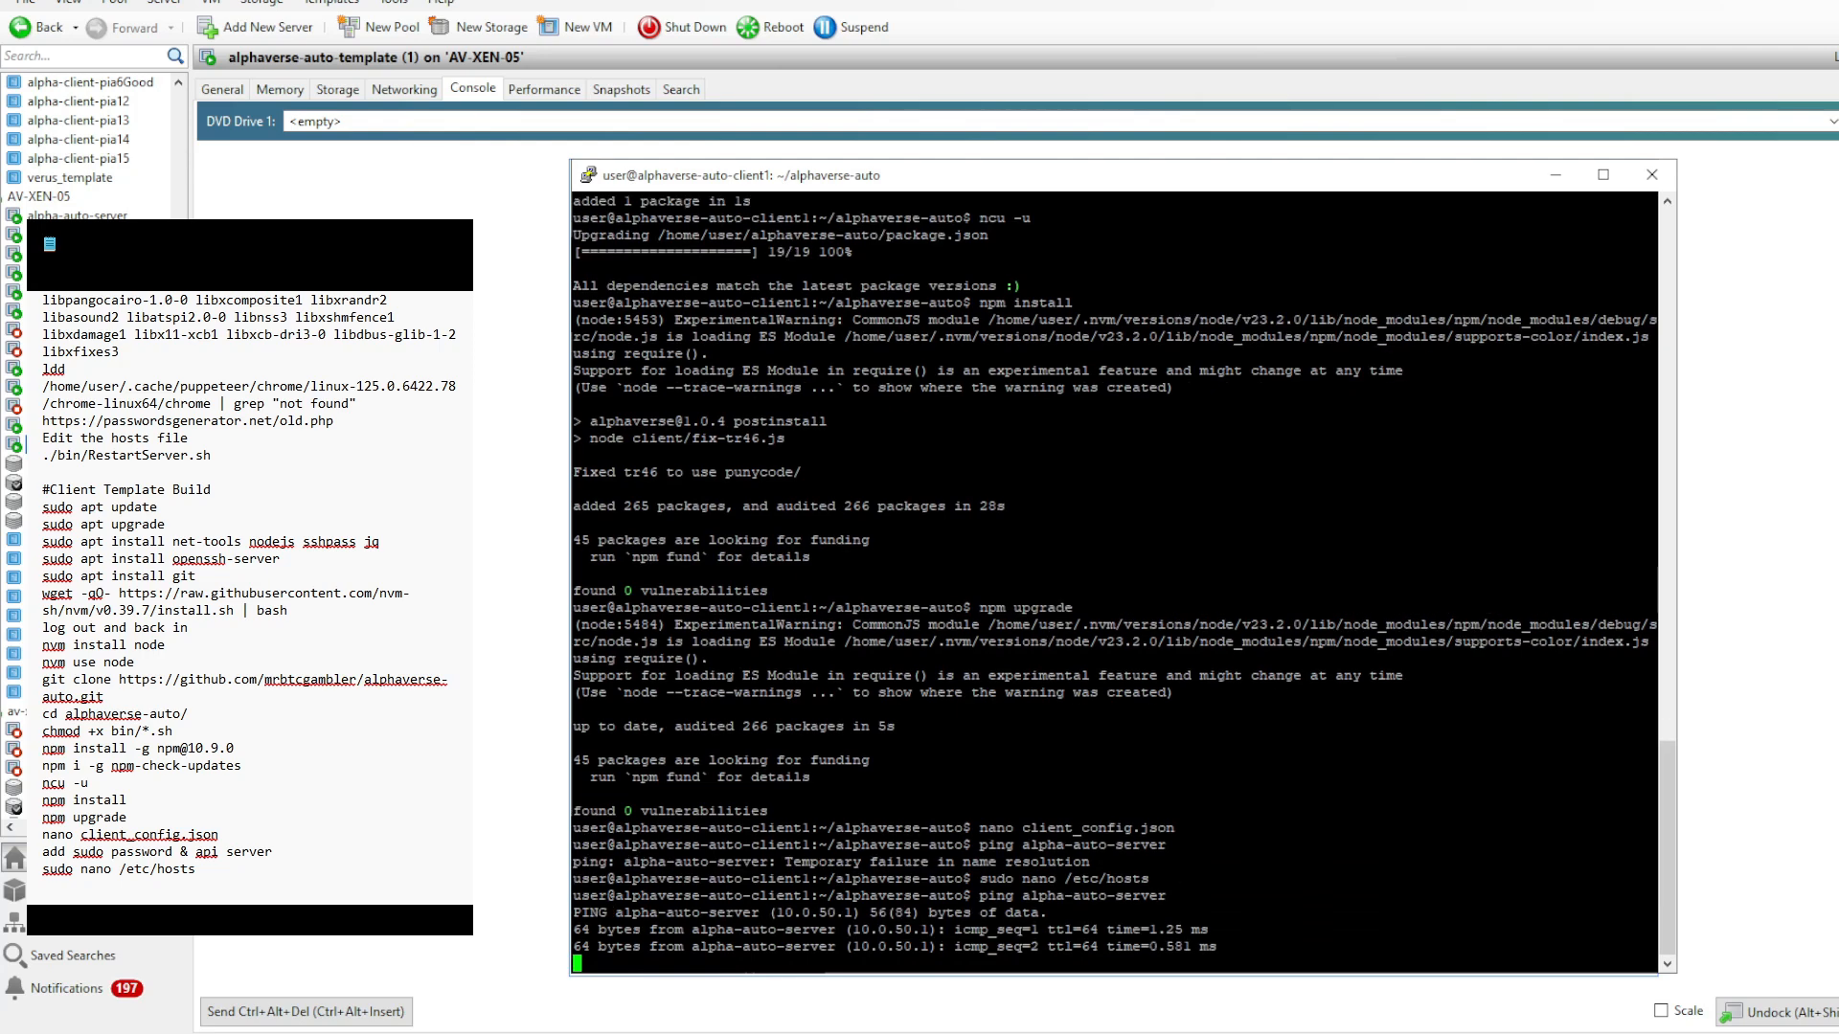
pyautogui.hotkey('ctrl', 'c')
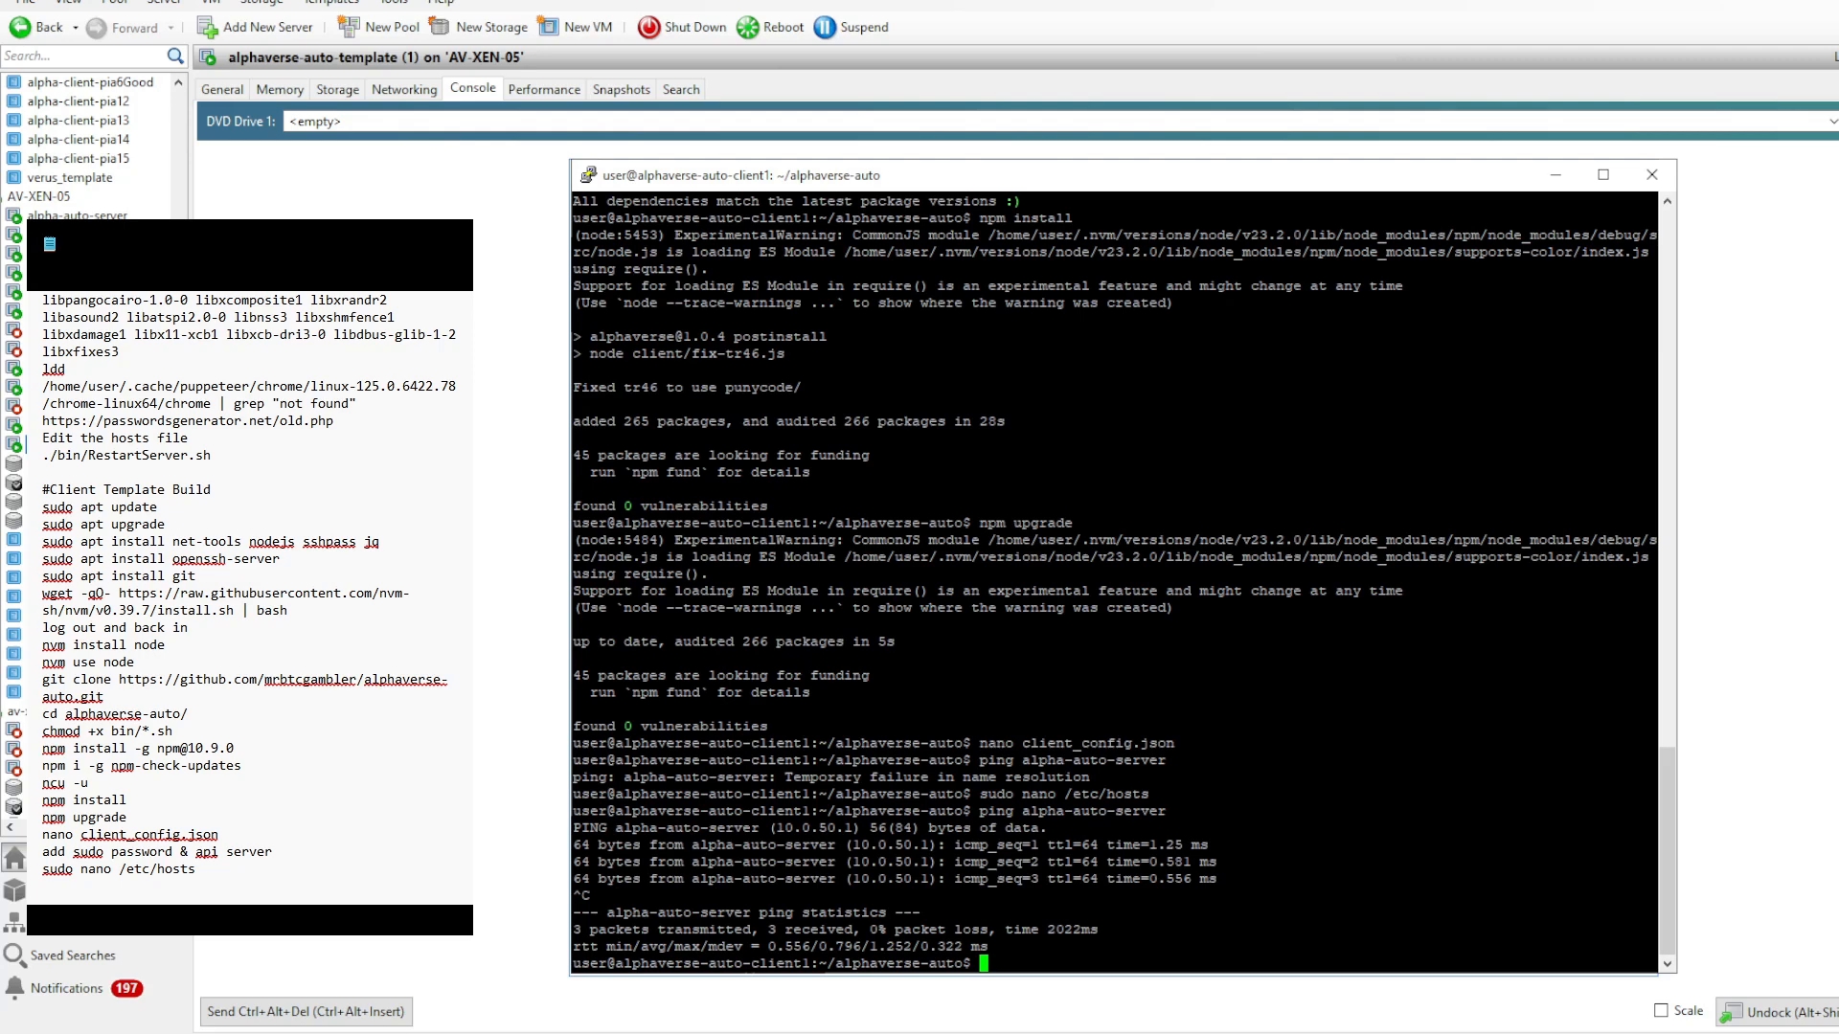
# - Run the ./bin/buildAgent.sh script to build the agent on the client template
pyautogui.write('./bin/b')
pyautogui.press('Tab')
pyautogui.press('Return')
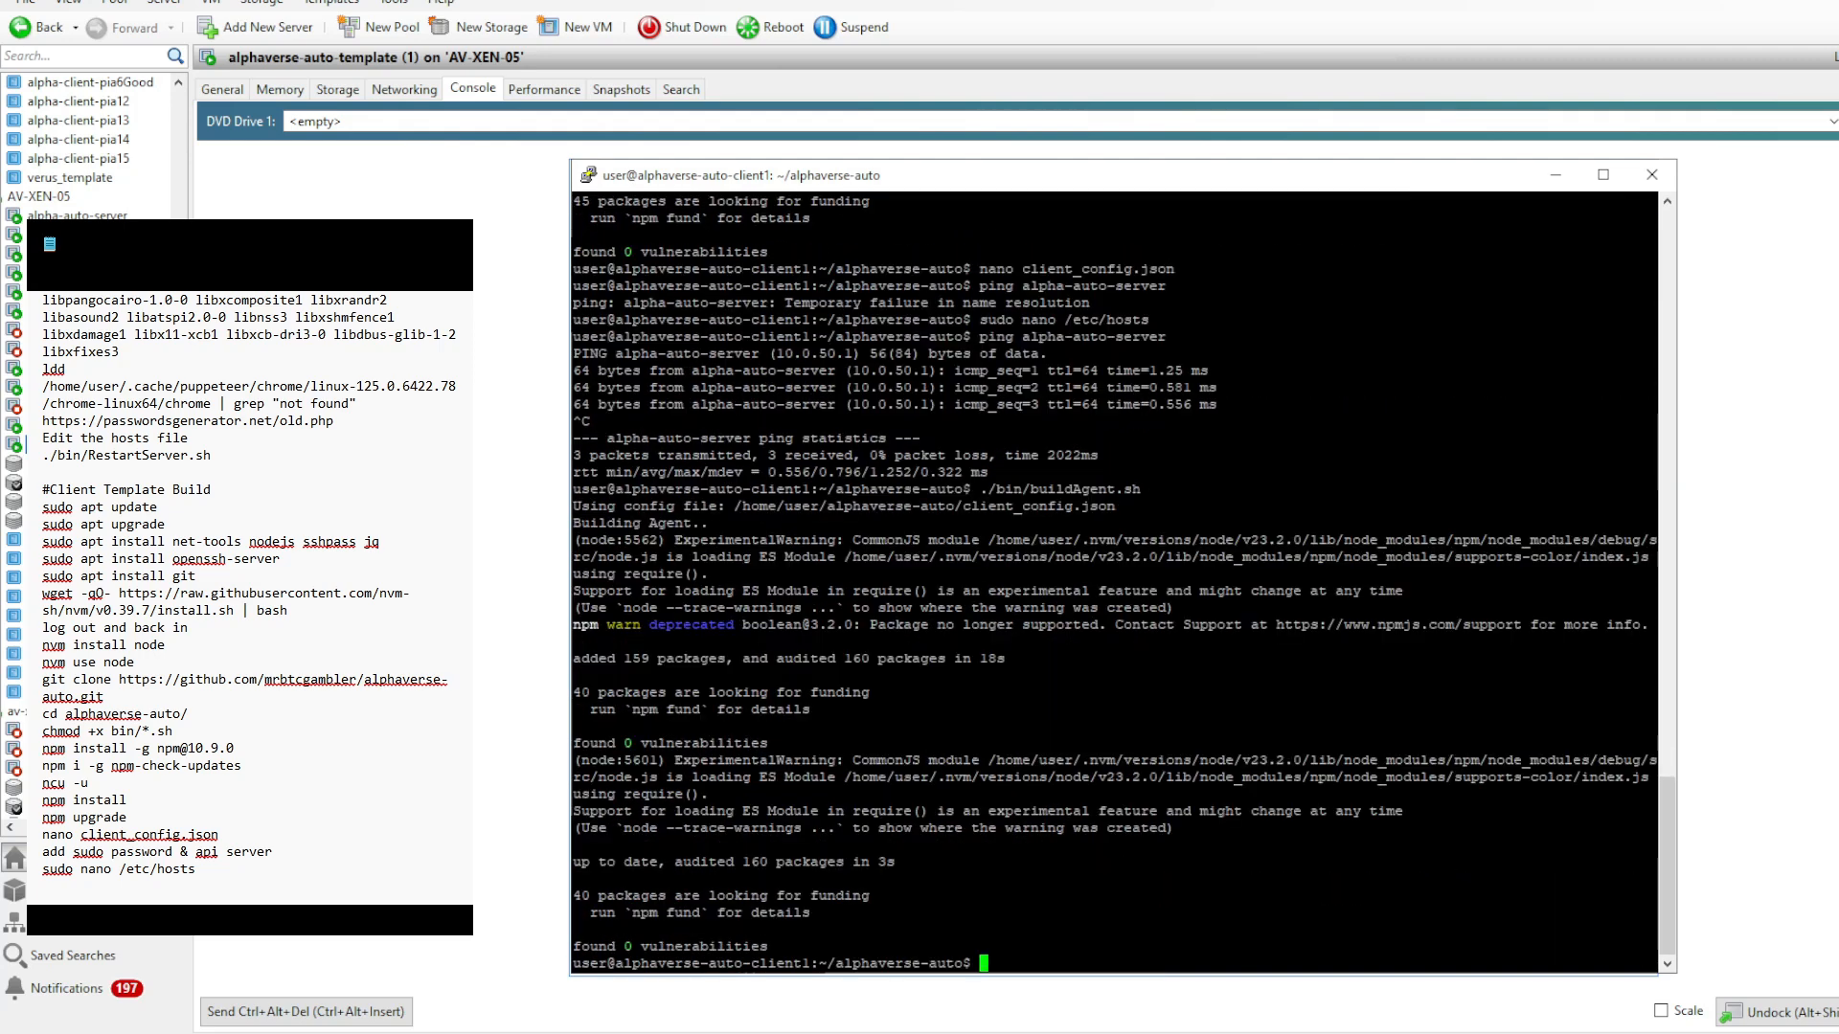
# - Verify the client file checksums with node client/verify.js and record that command in the client build notes
pyautogui.write('node ')
pyautogui.write('client/')
pyautogui.write('ve')
pyautogui.press('Tab')
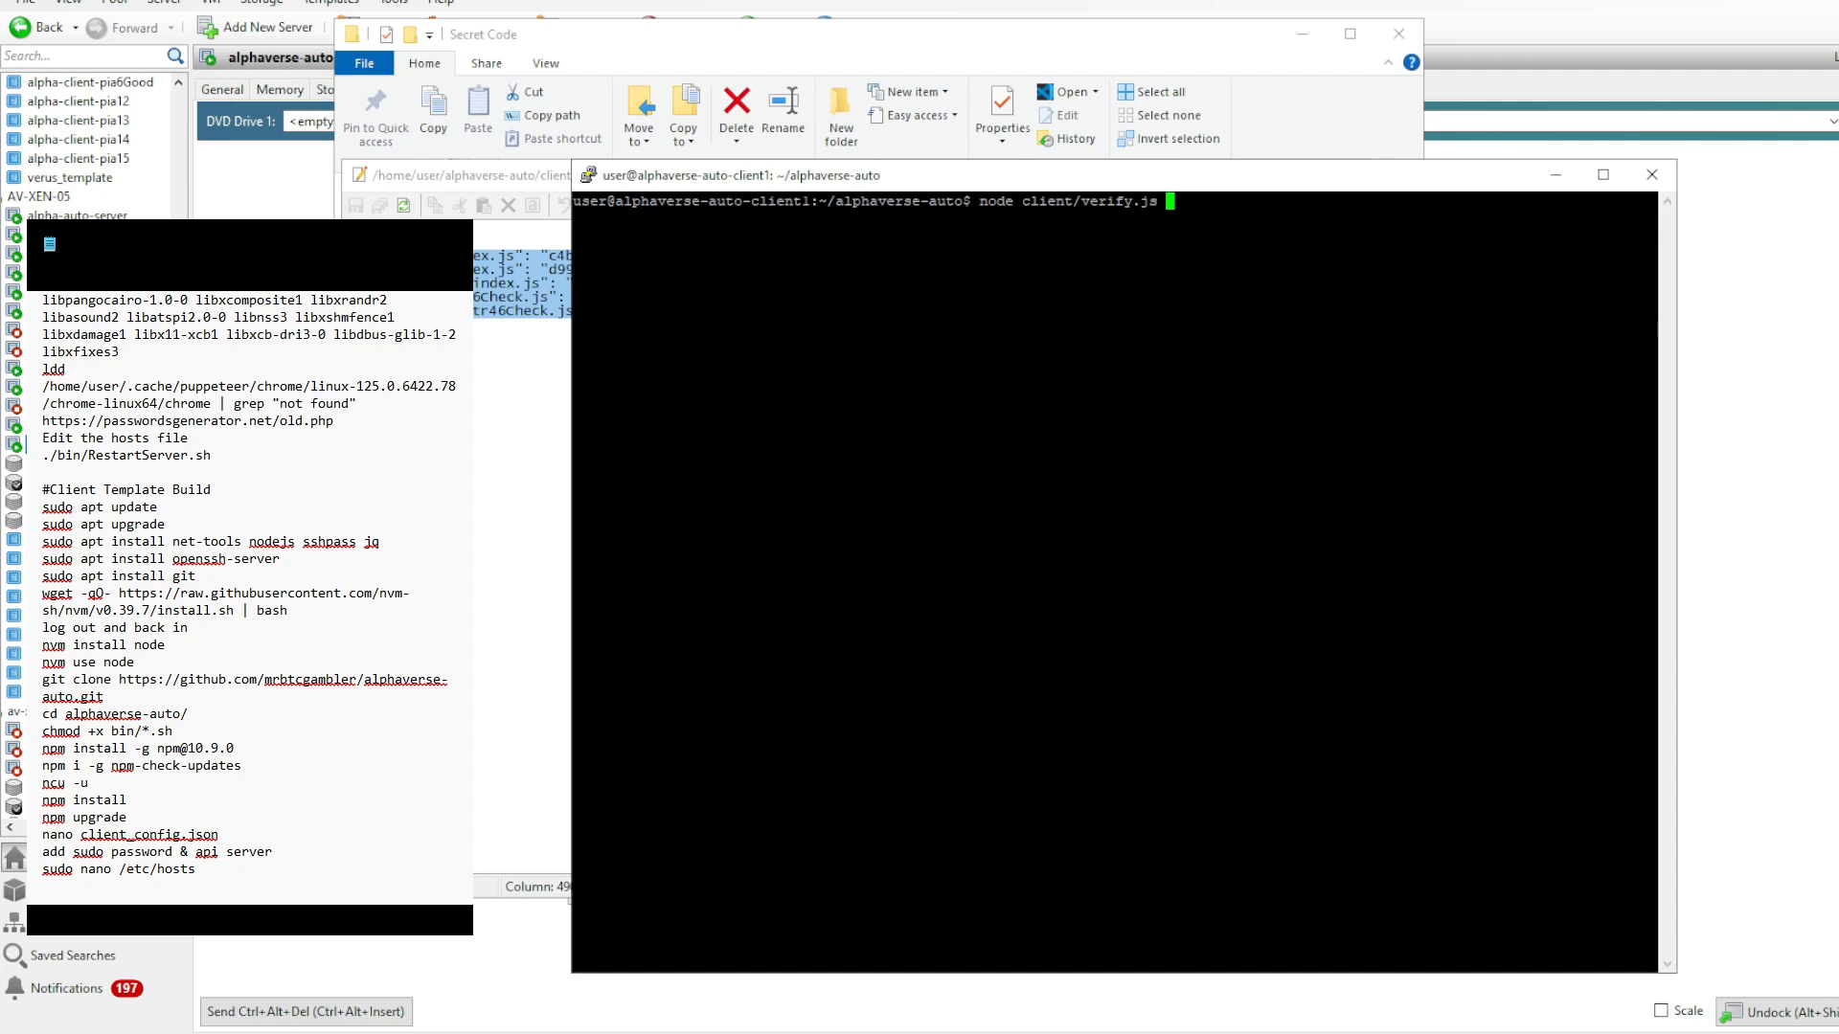
pyautogui.press('Return')
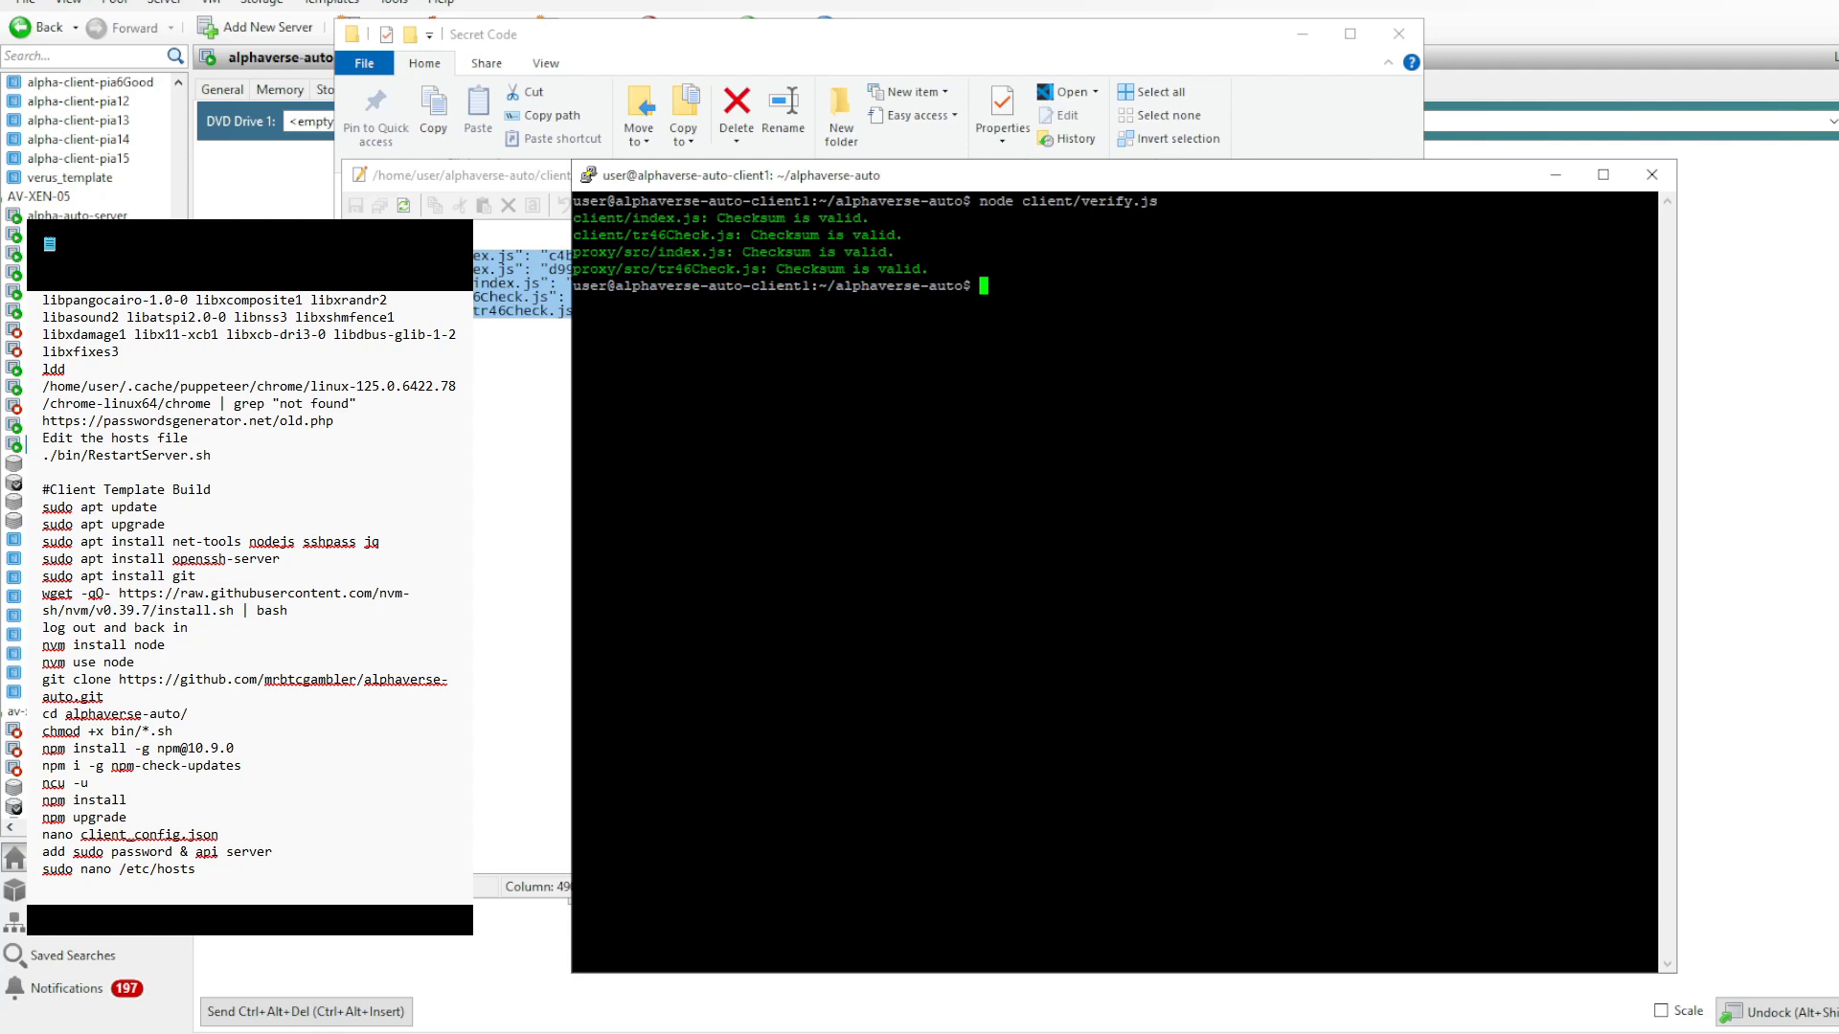
pyautogui.moveTo(1656, 200); pyautogui.dragTo(979, 200)
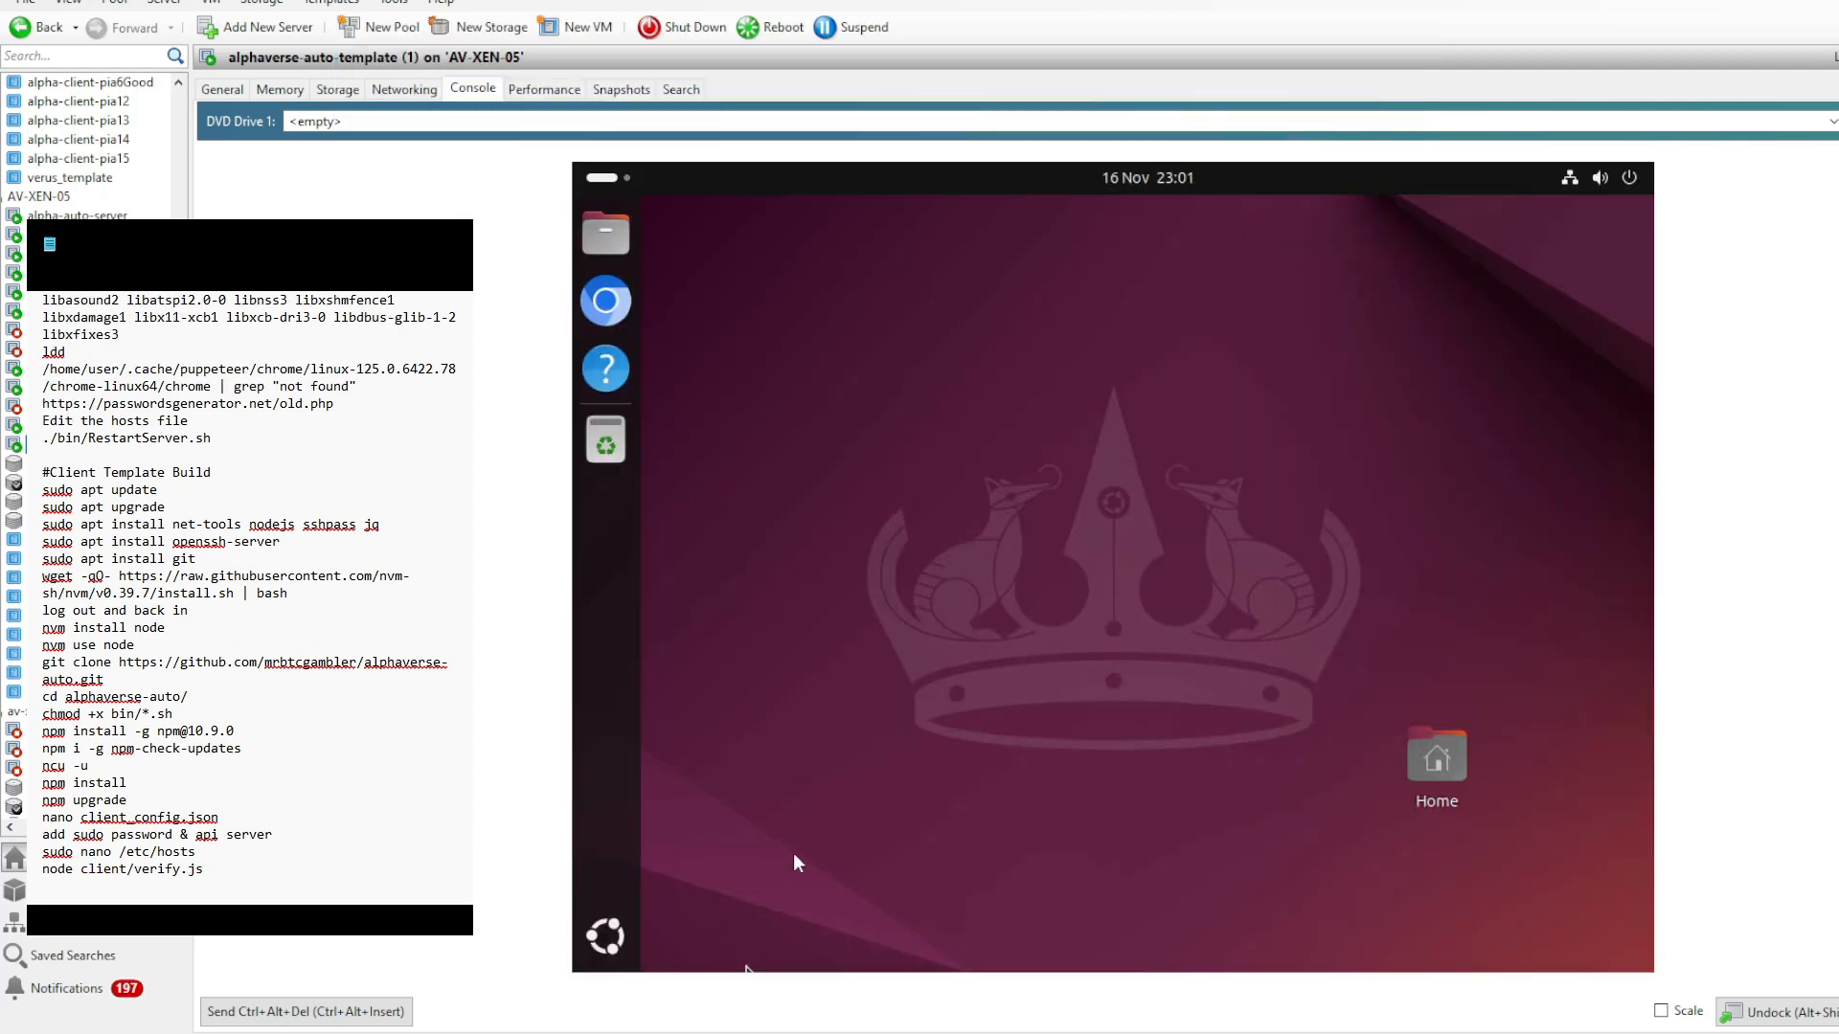
# - Open the Startup Applications preferences on the client template and remove the SSH Key Agent entry
pyautogui.click(609, 942)
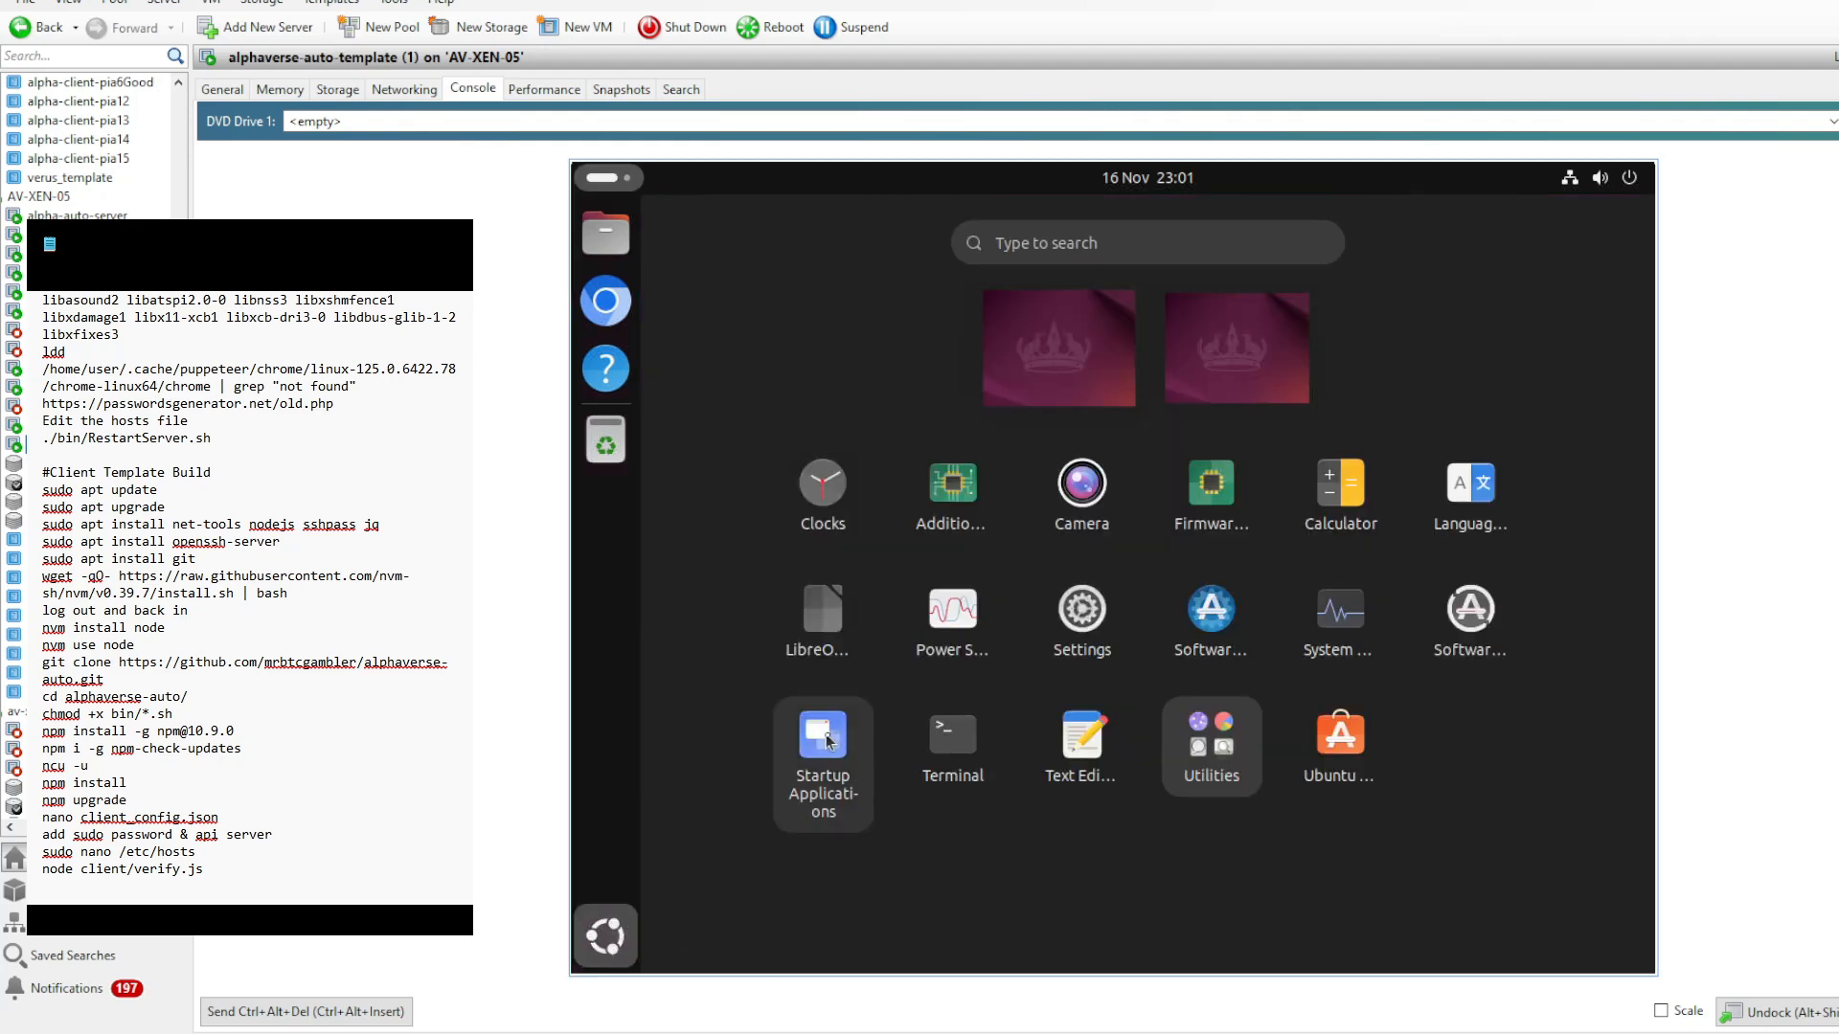
pyautogui.click(825, 739)
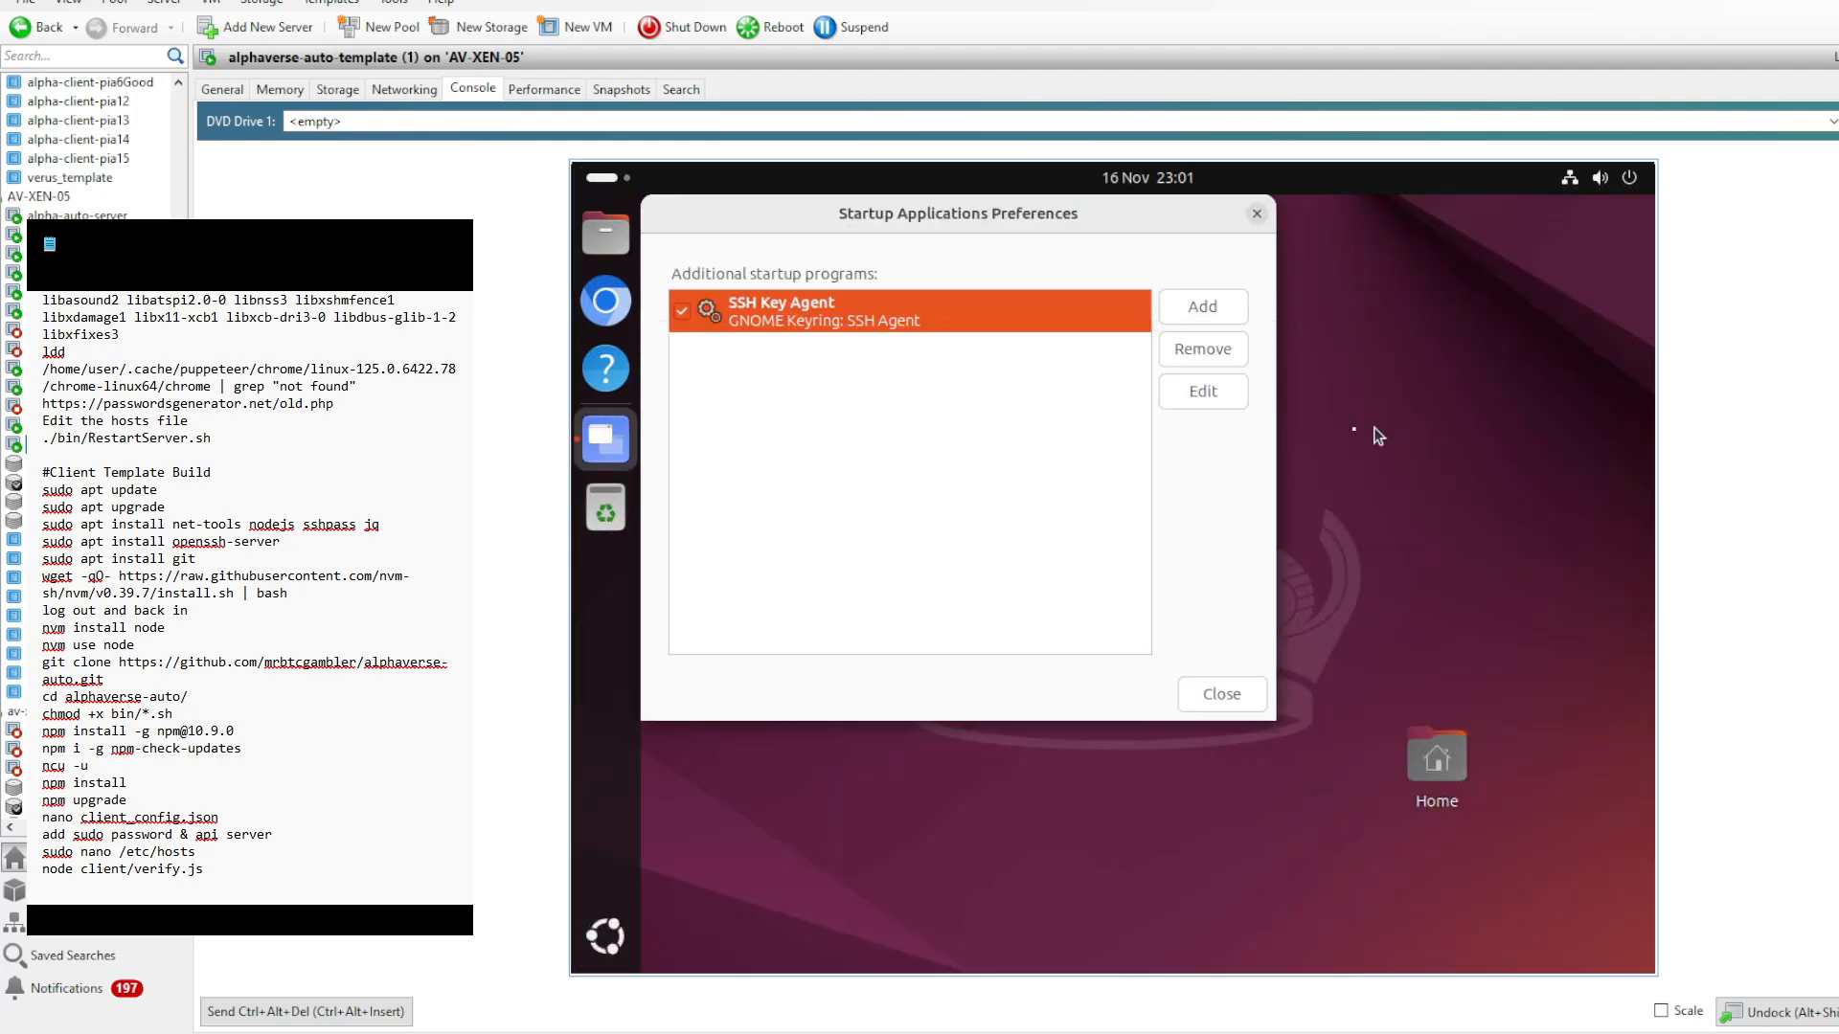
pyautogui.click(1203, 356)
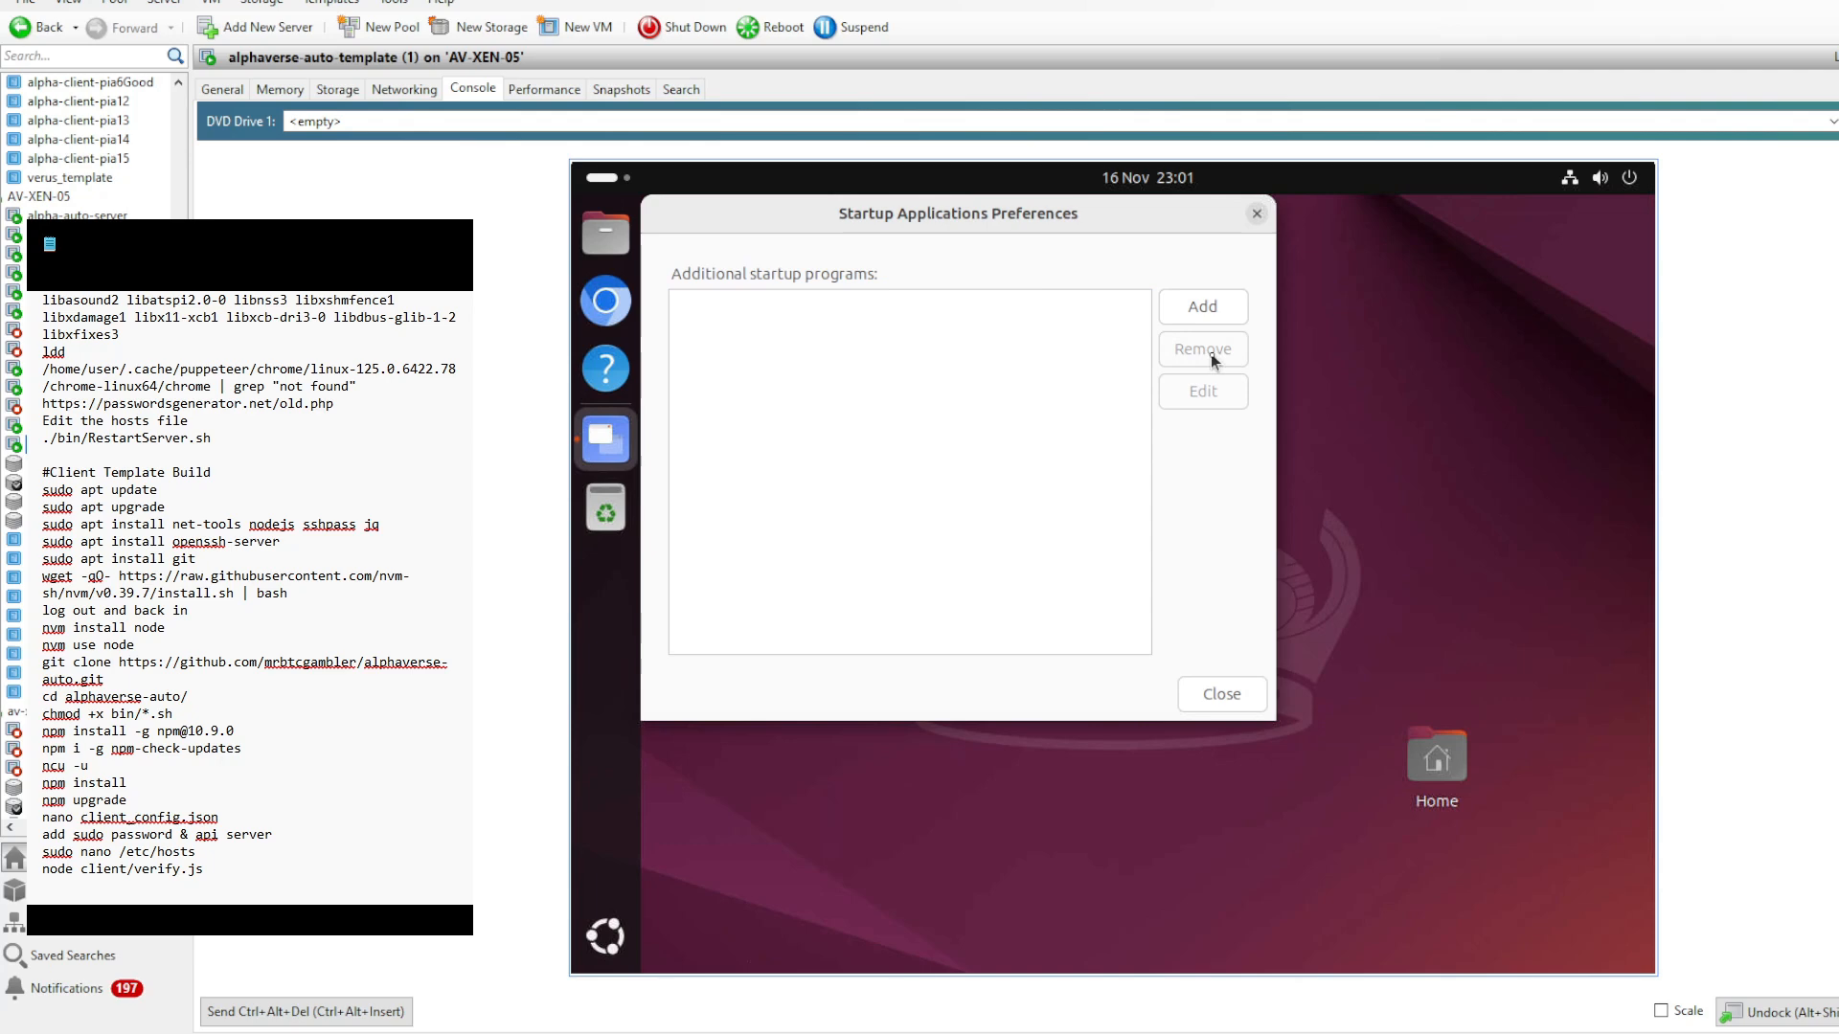
# - Add /home/user/alphaverse-auto/bin/startAlphaverAgent.sh as a startup program and close the startup preferences
pyautogui.click(1210, 306)
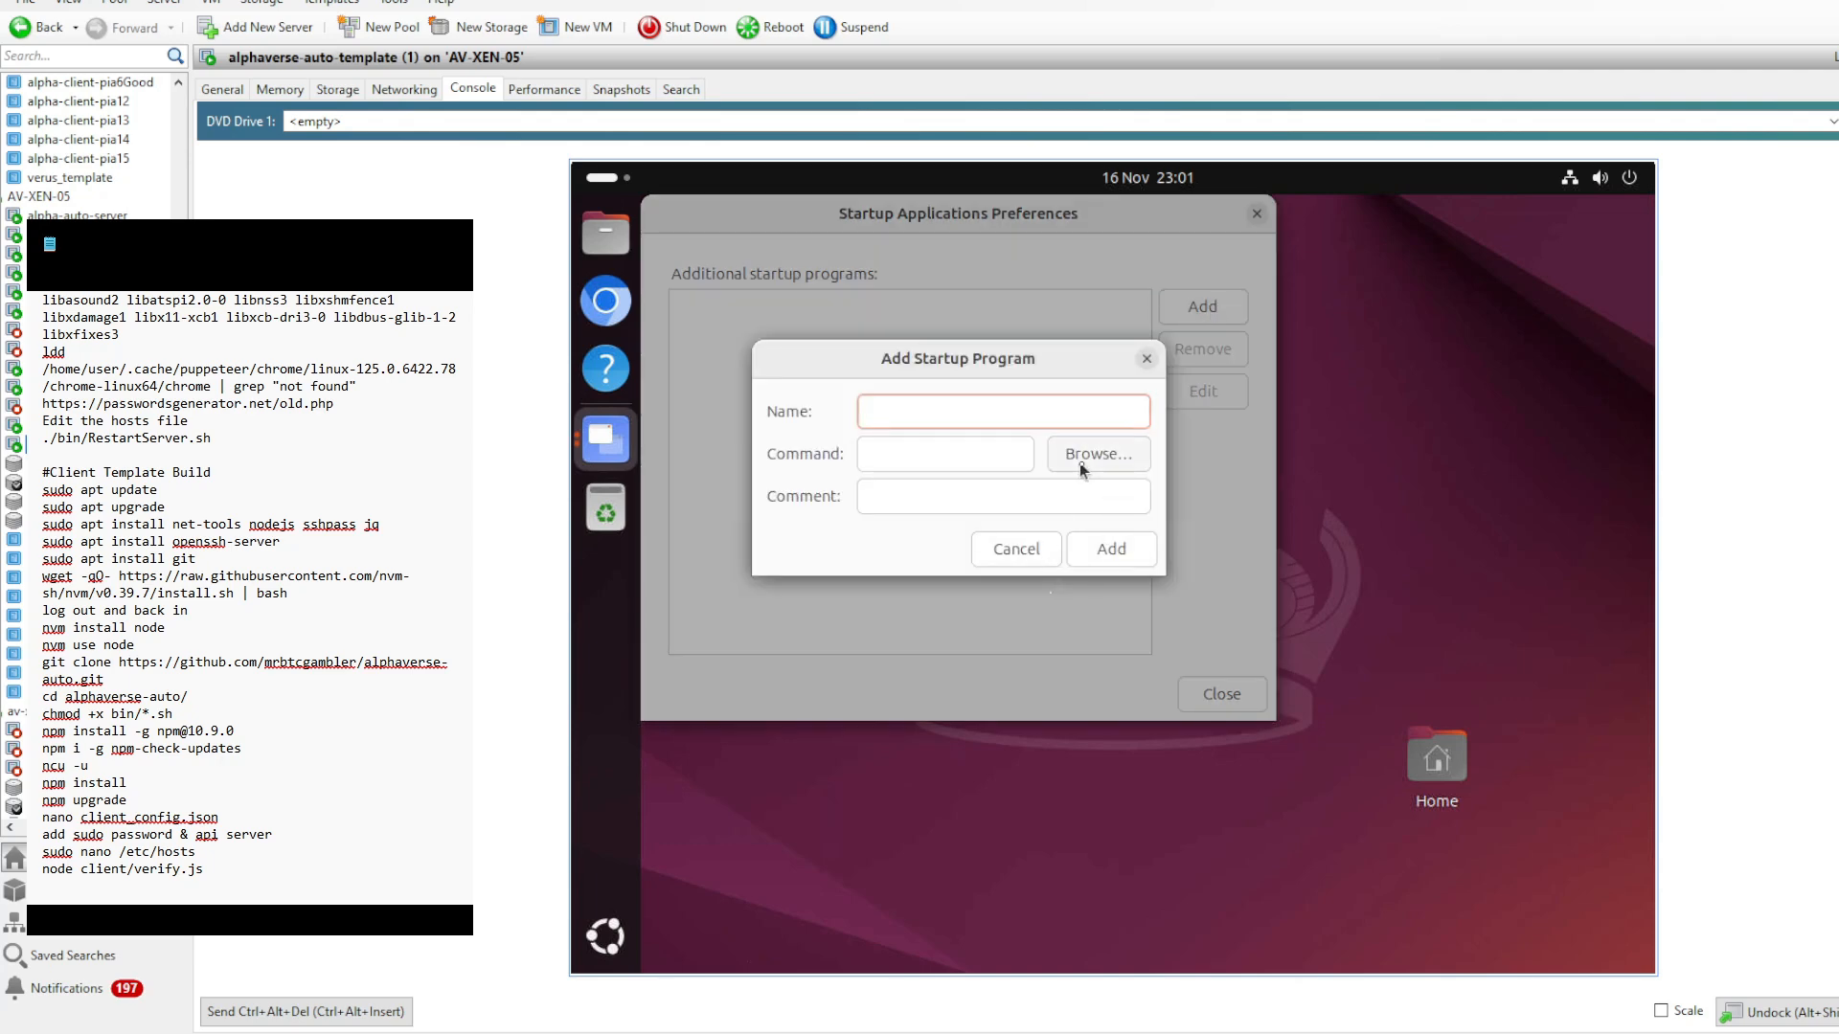
pyautogui.click(1066, 456)
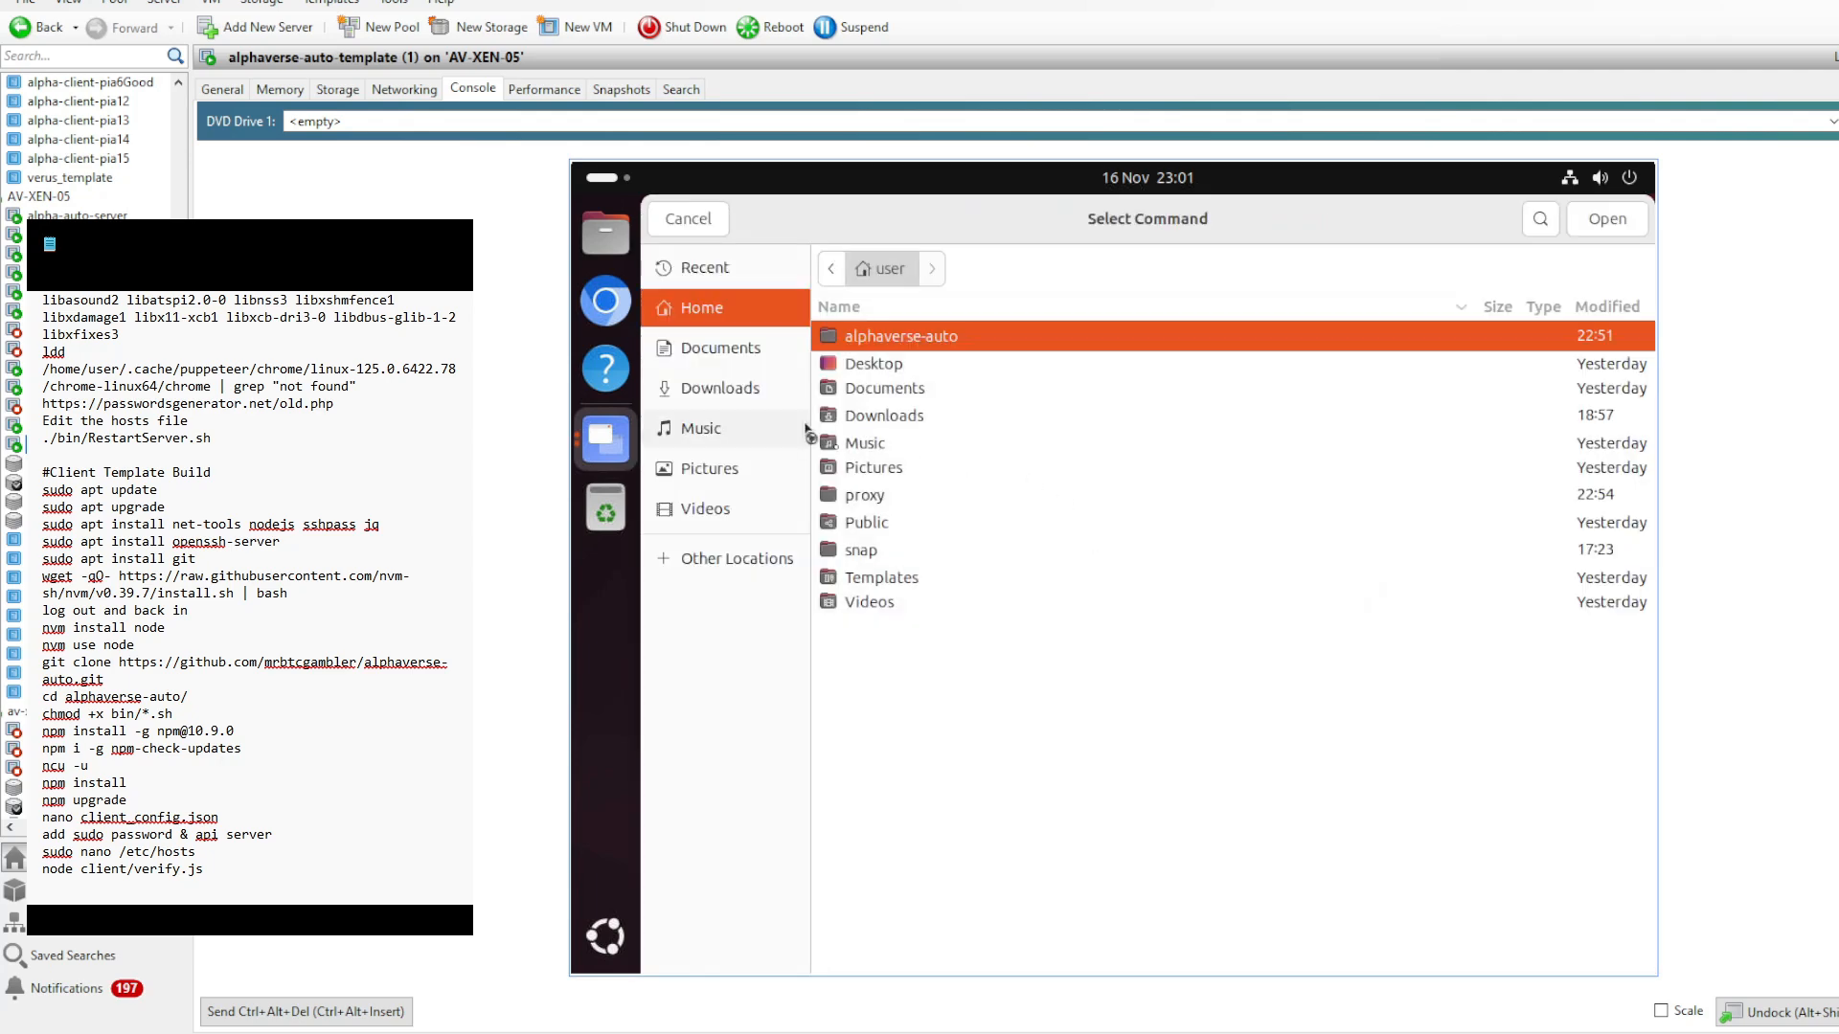
pyautogui.doubleClick(944, 350)
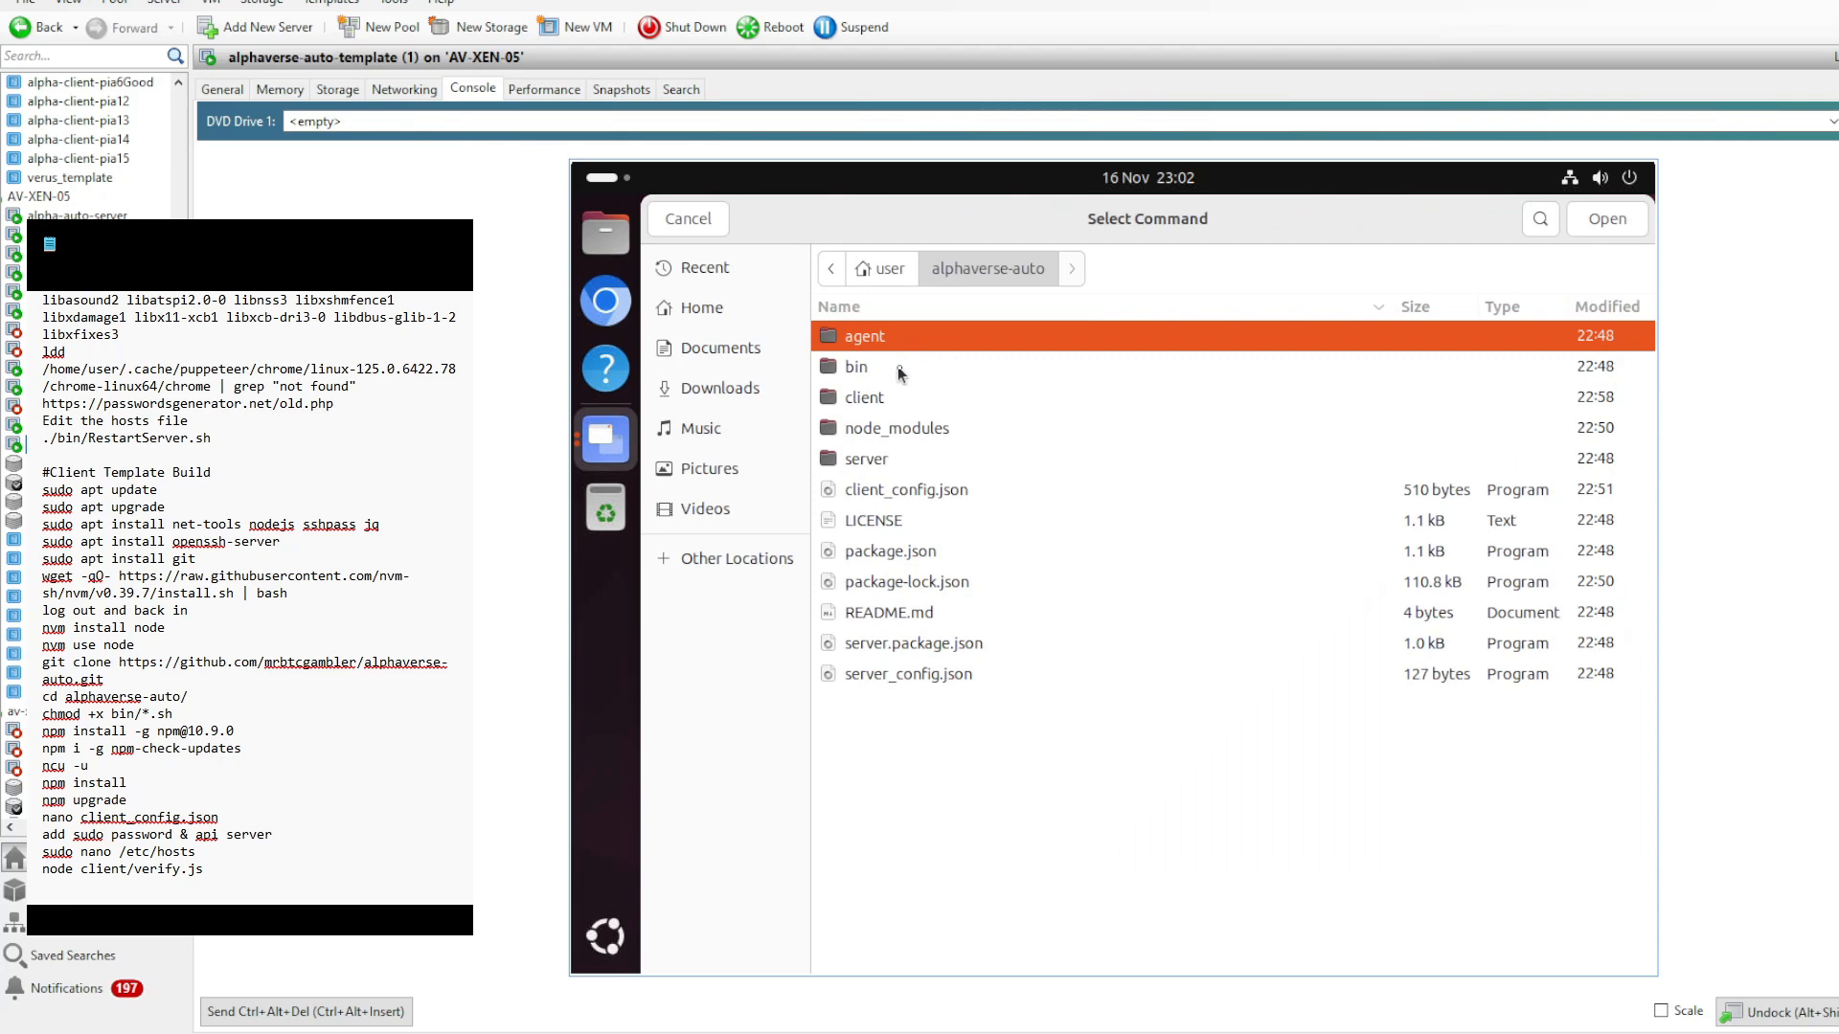
pyautogui.doubleClick(903, 368)
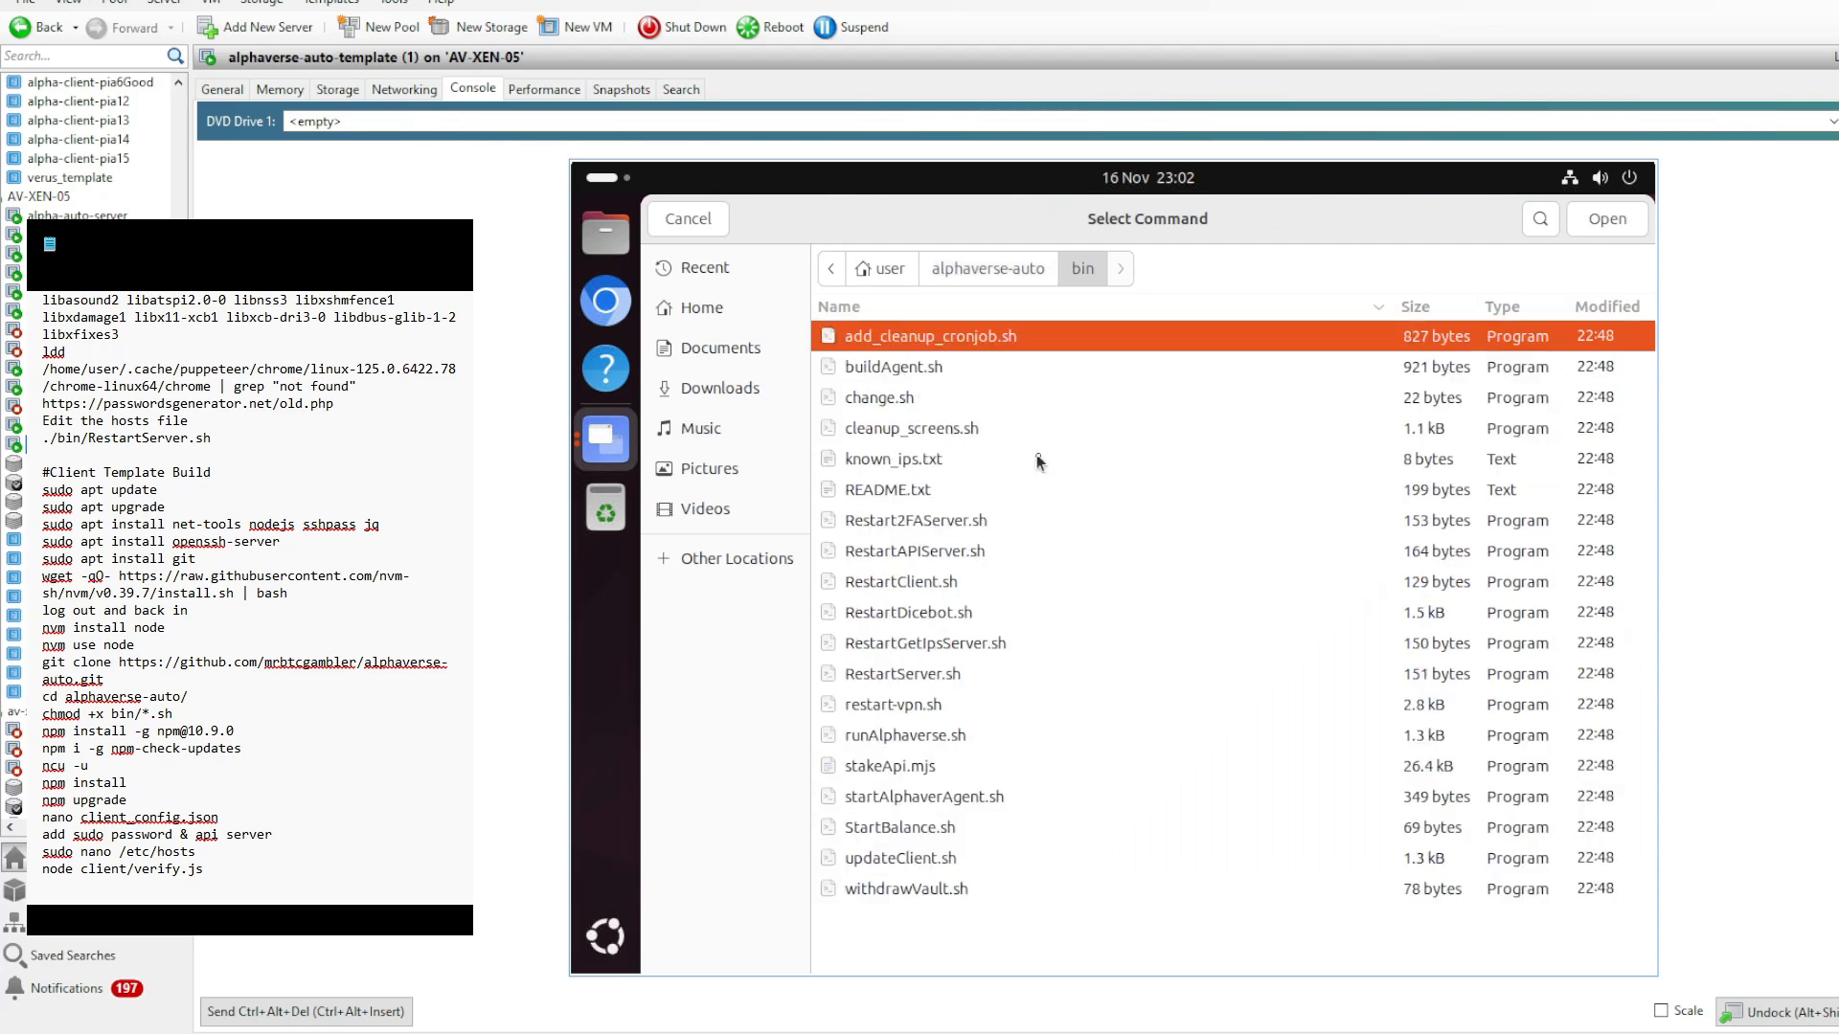
pyautogui.click(946, 803)
pyautogui.doubleClick(946, 803)
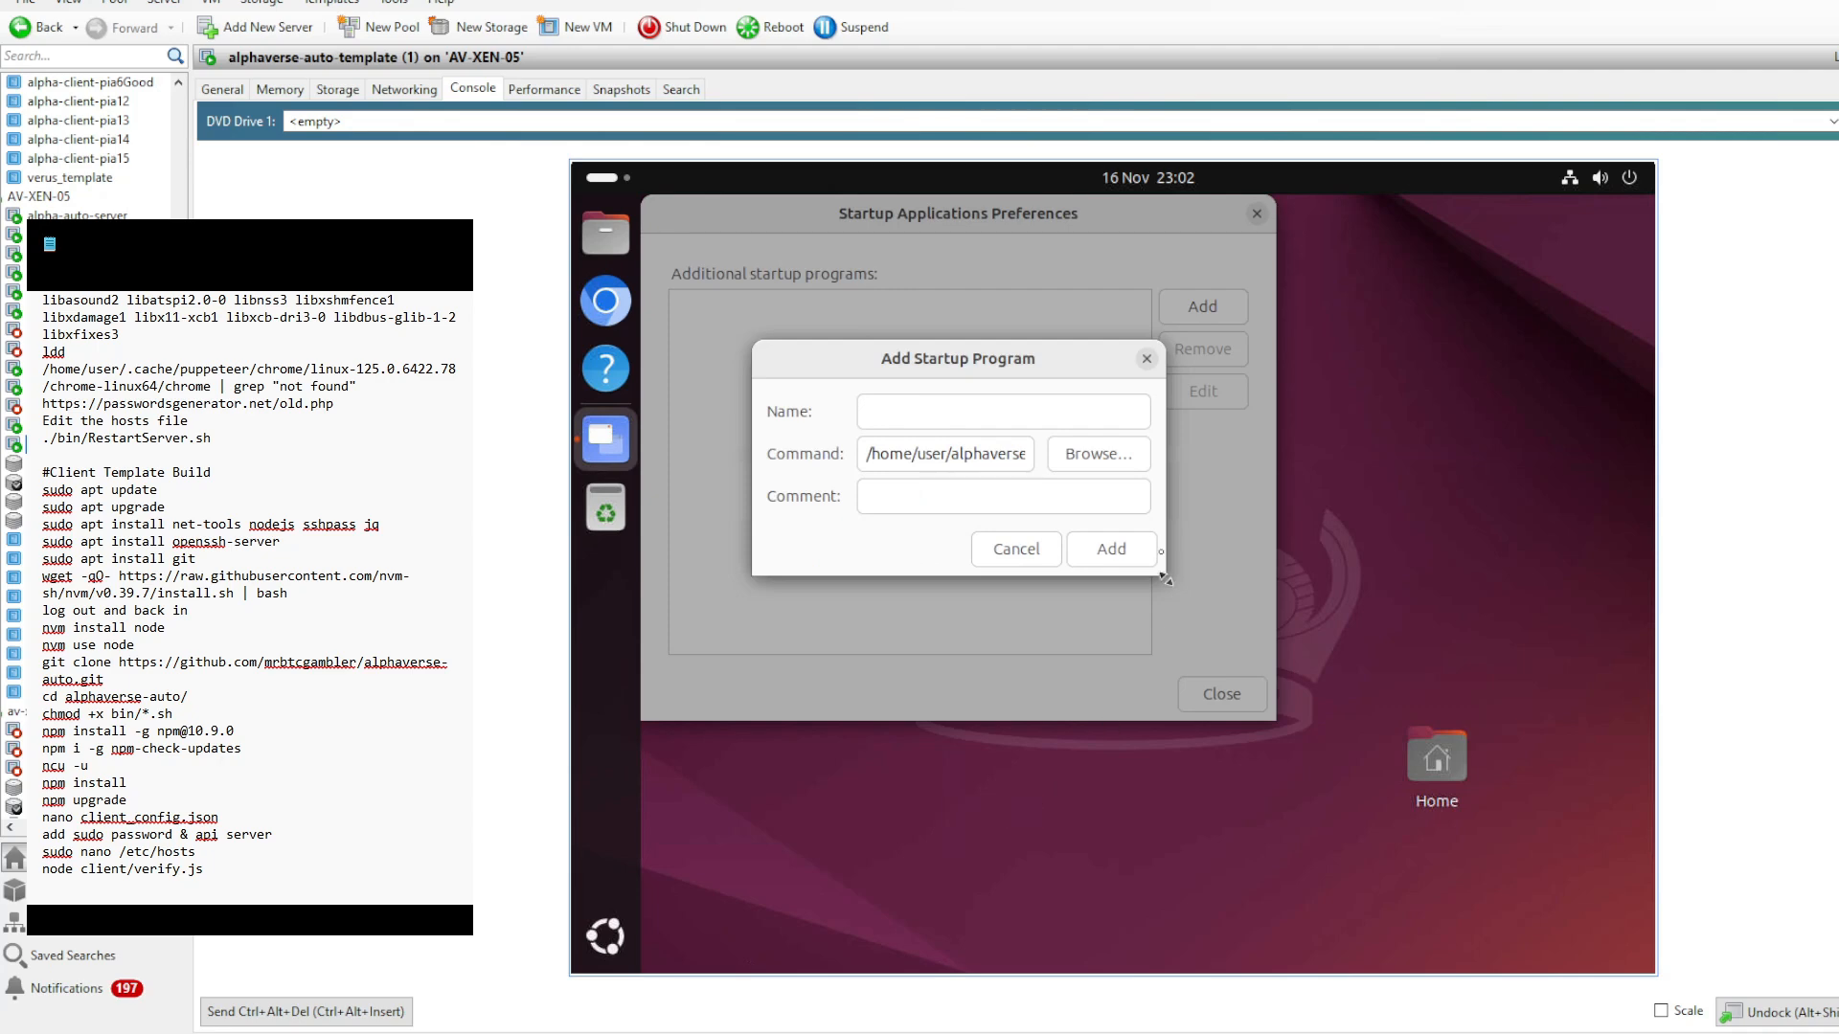
pyautogui.click(1109, 560)
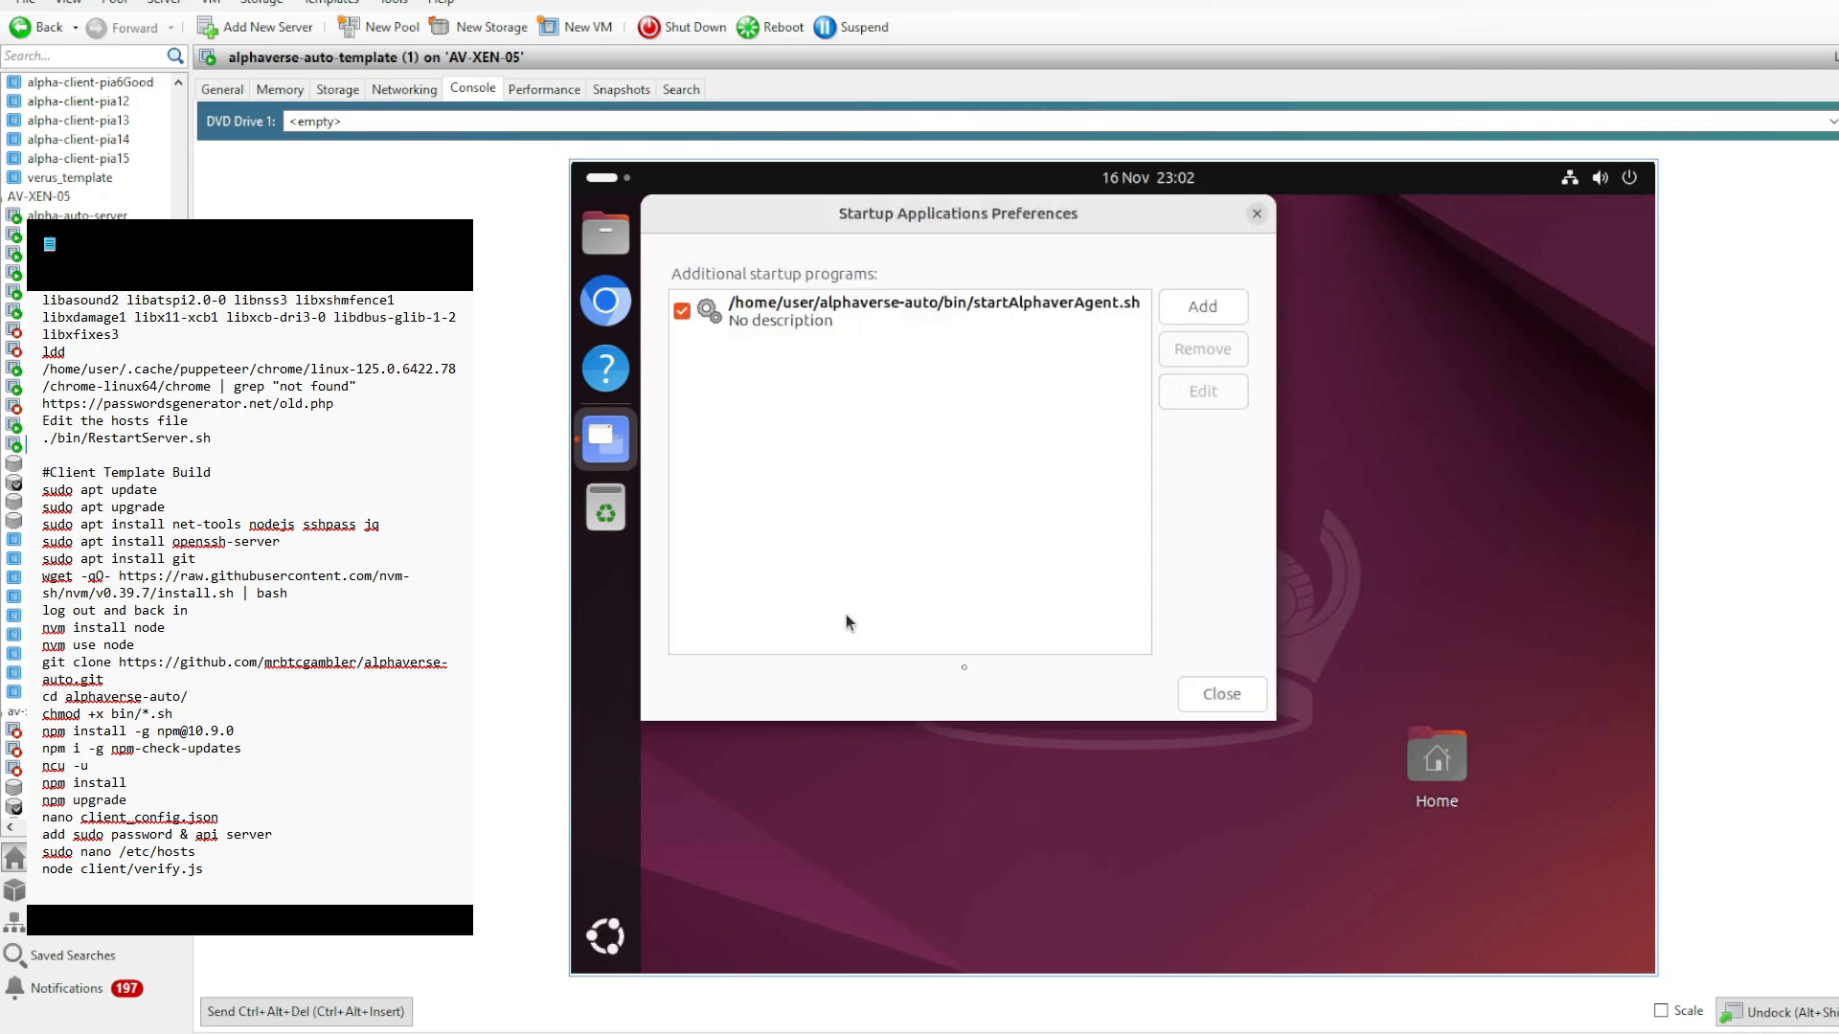
pyautogui.click(1240, 697)
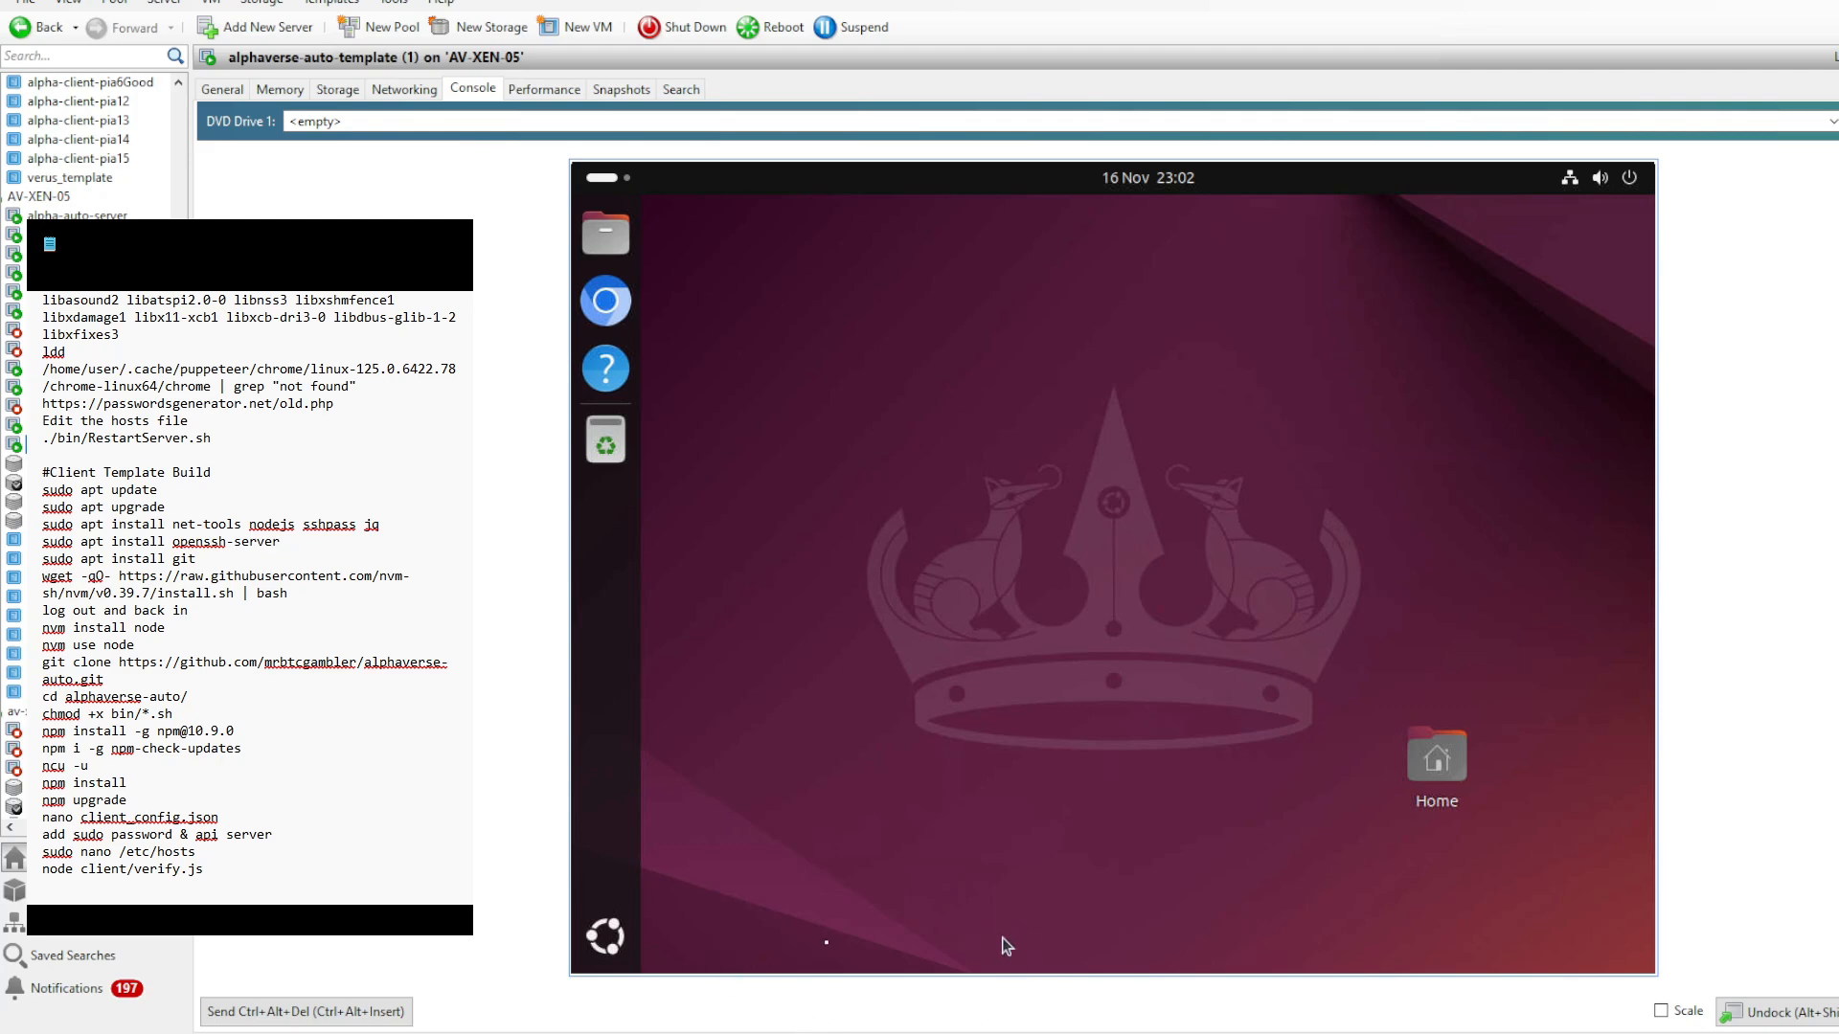
# - Check the Screen Lock options under the template's Privacy & Security settings, then close Settings
pyautogui.click(604, 936)
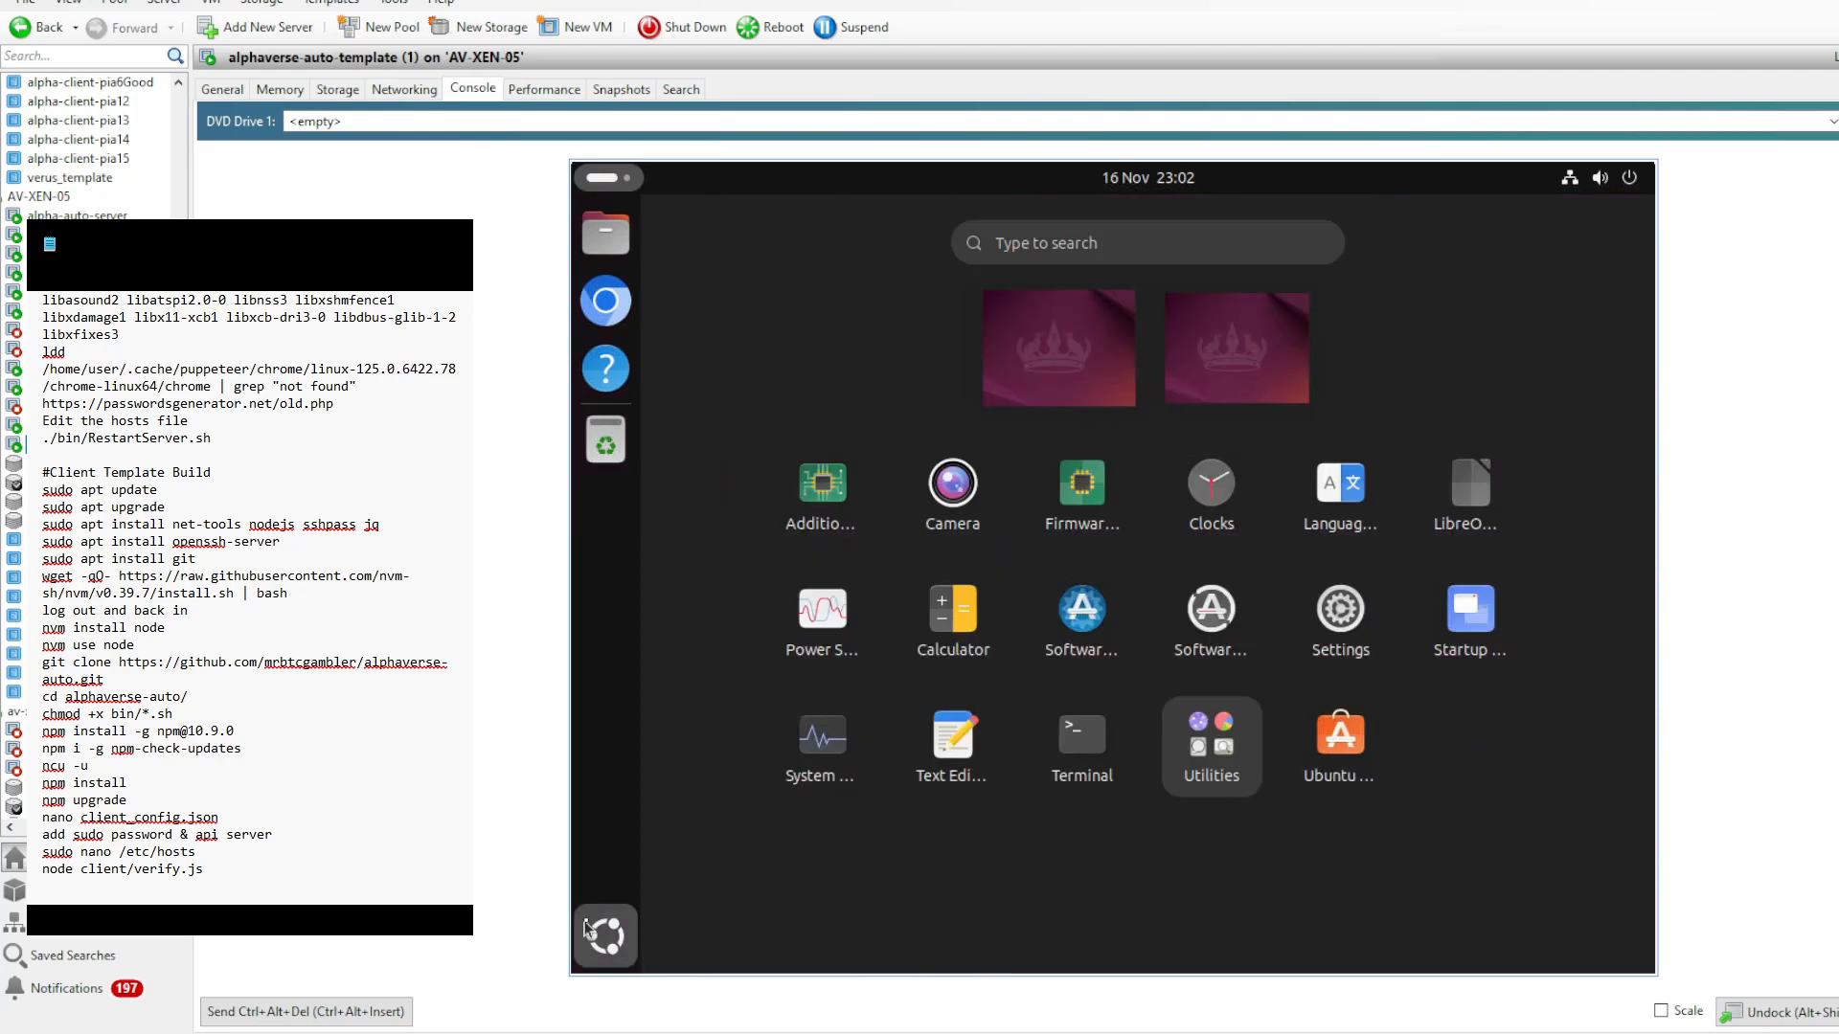
pyautogui.click(1322, 613)
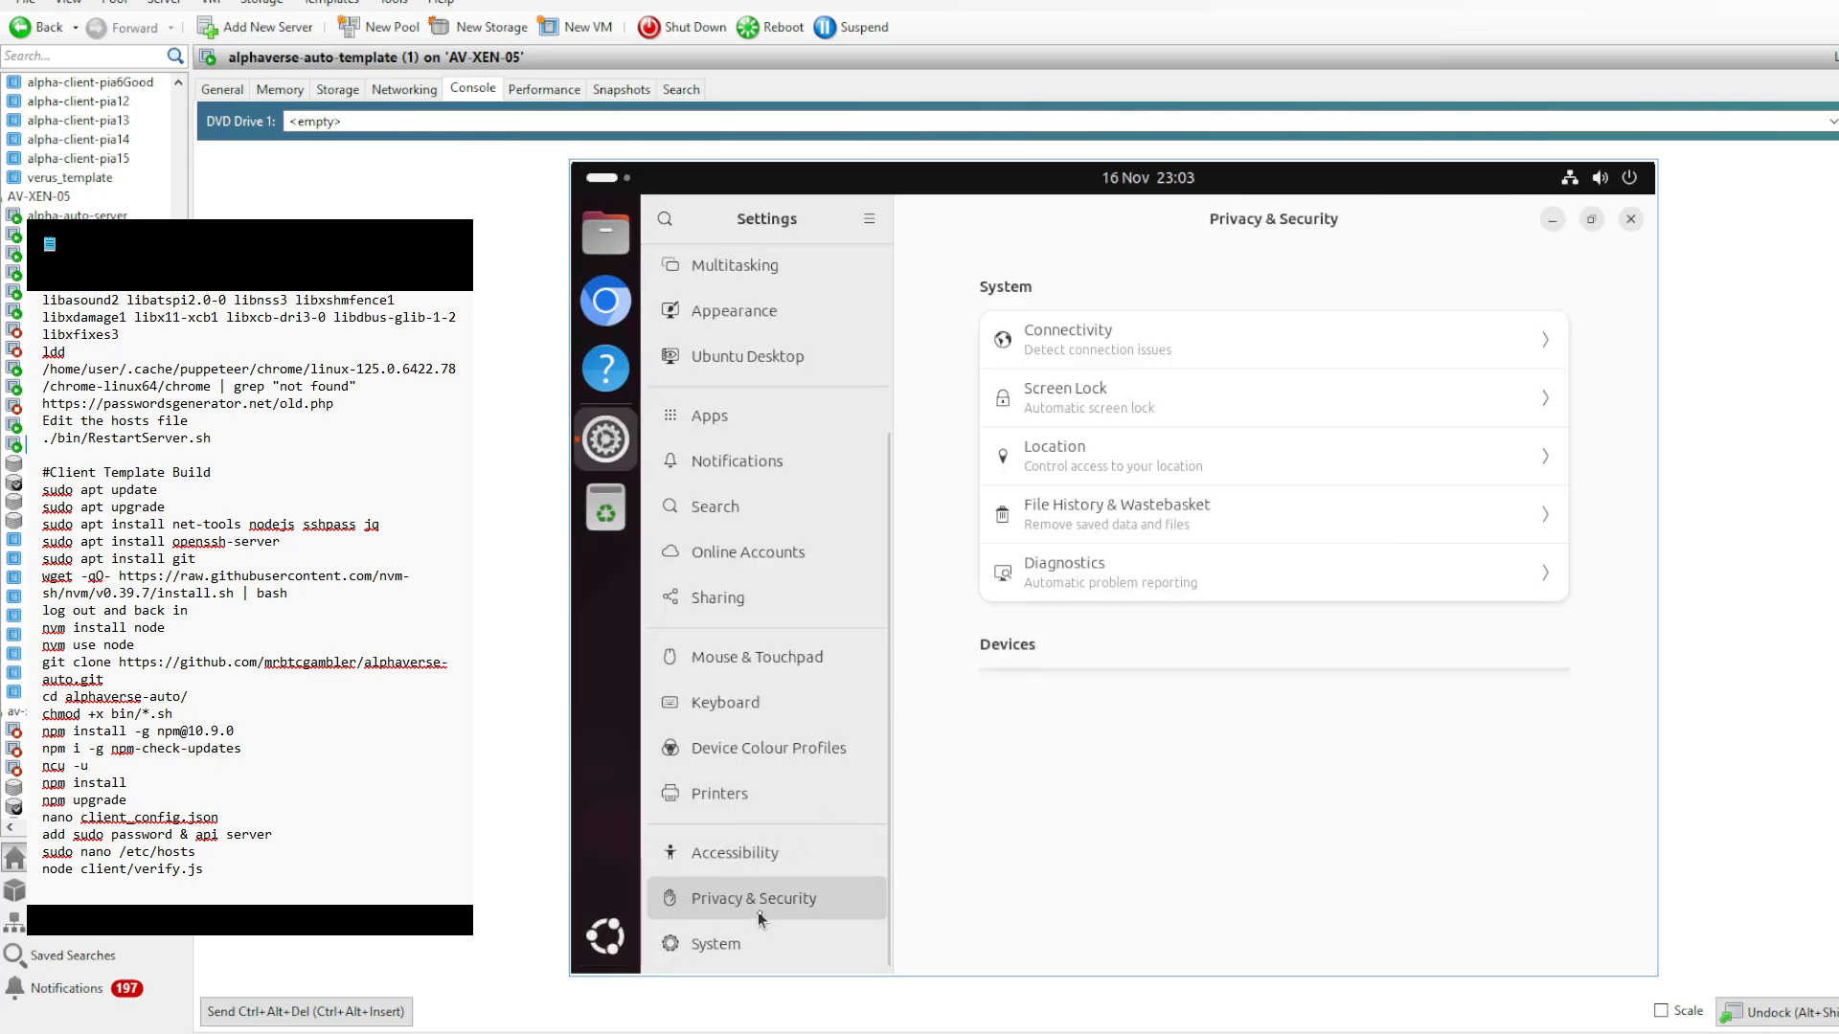
pyautogui.click(1418, 405)
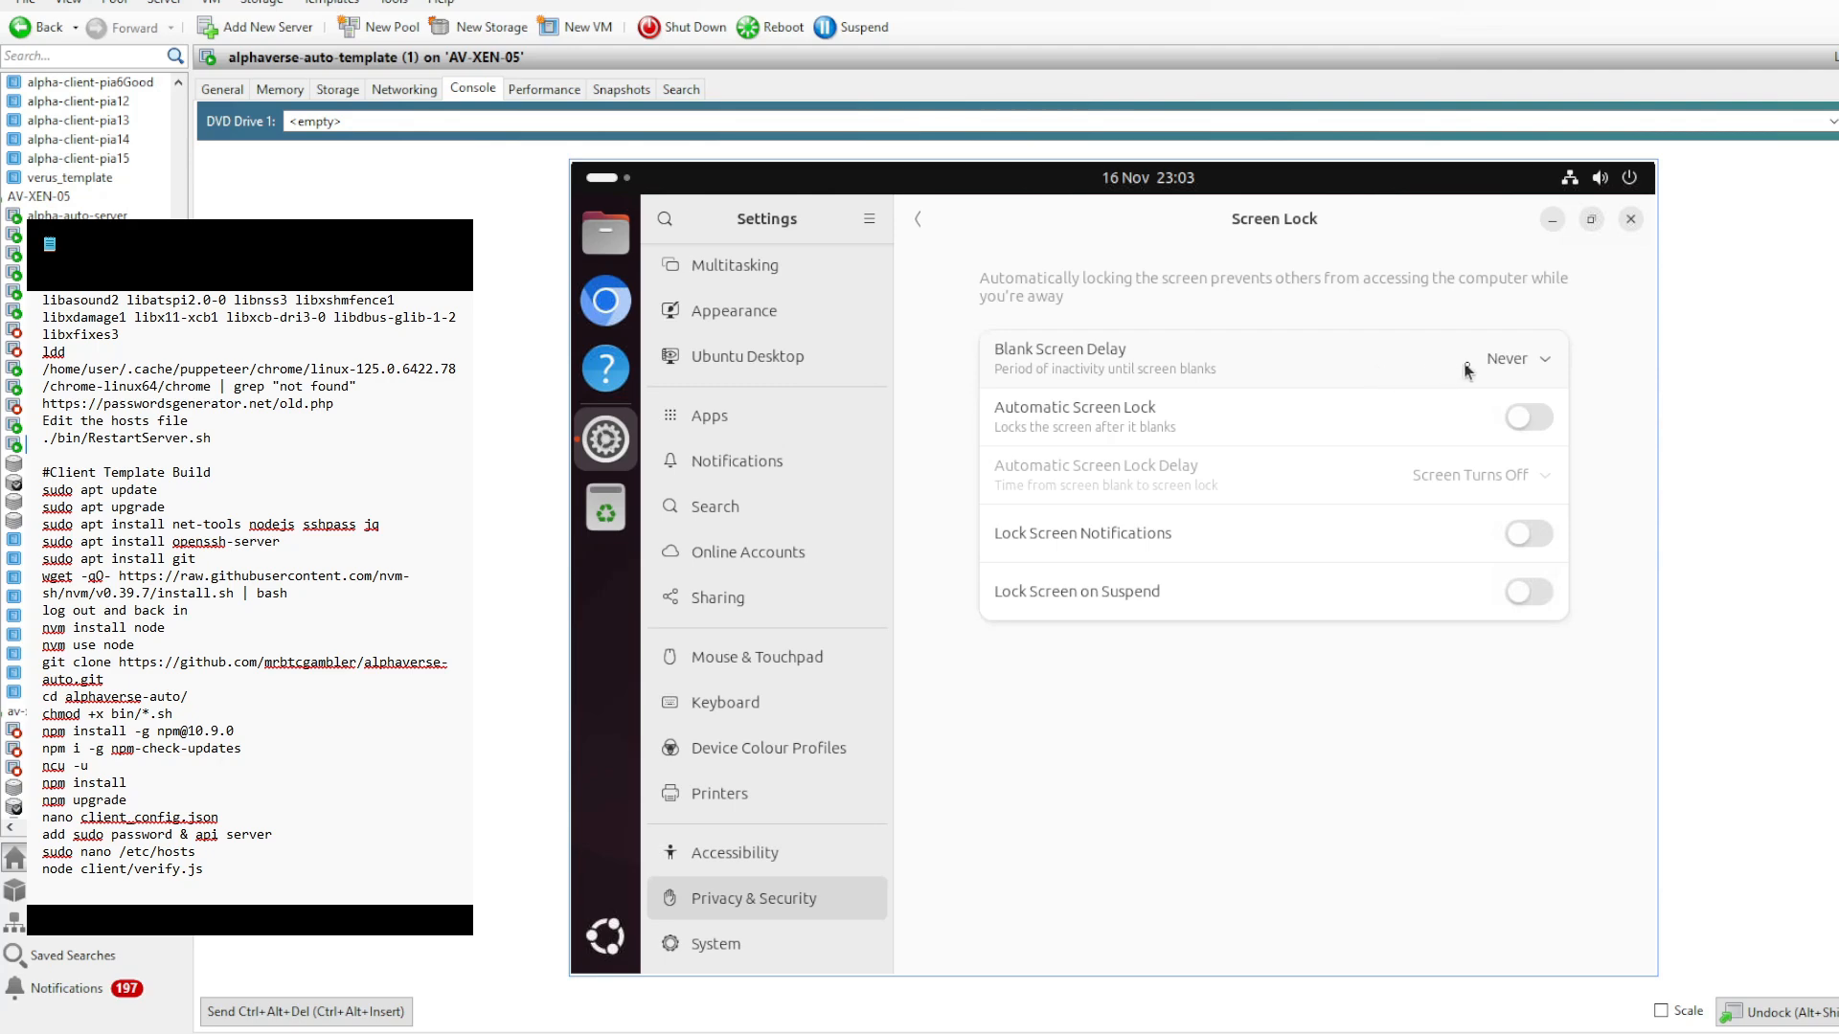
pyautogui.click(1633, 220)
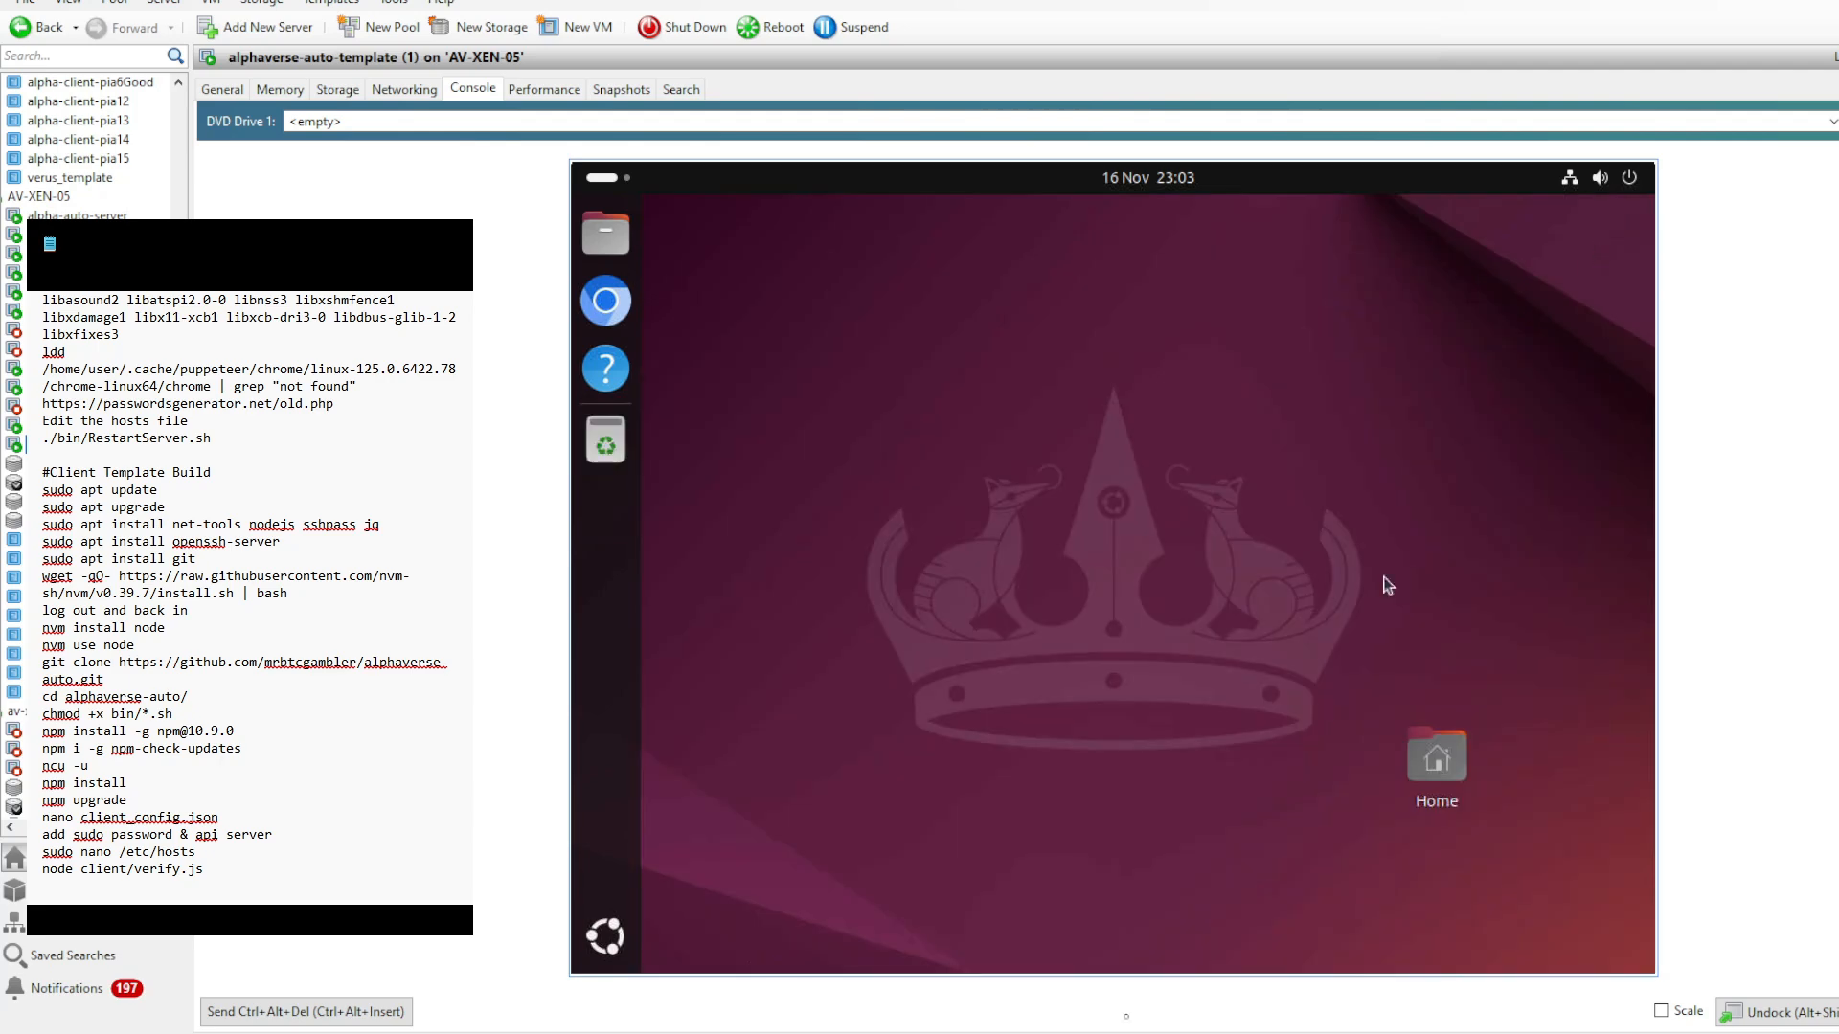
# - Open /etc/gdm3/custom.conf with sudo nano in the SSH session, check the automatic login lines, and exit without editing
pyautogui.click(1243, 1031)
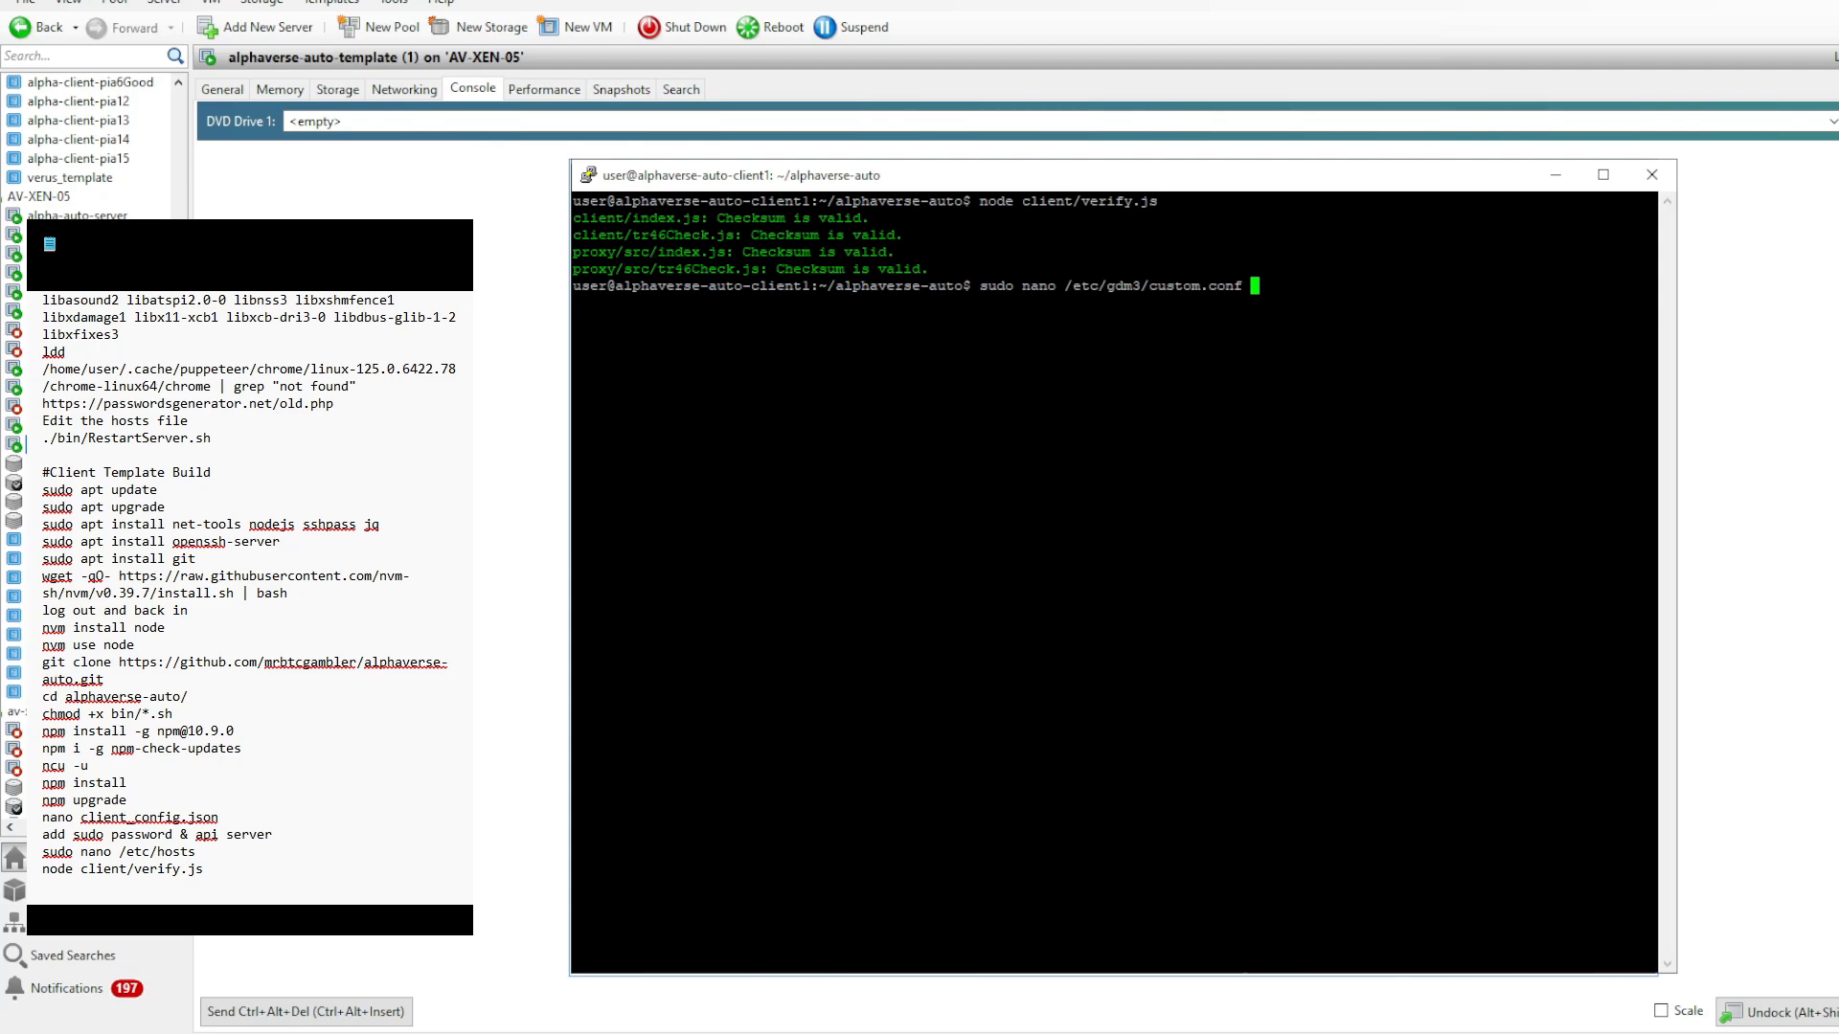
pyautogui.press('Return')
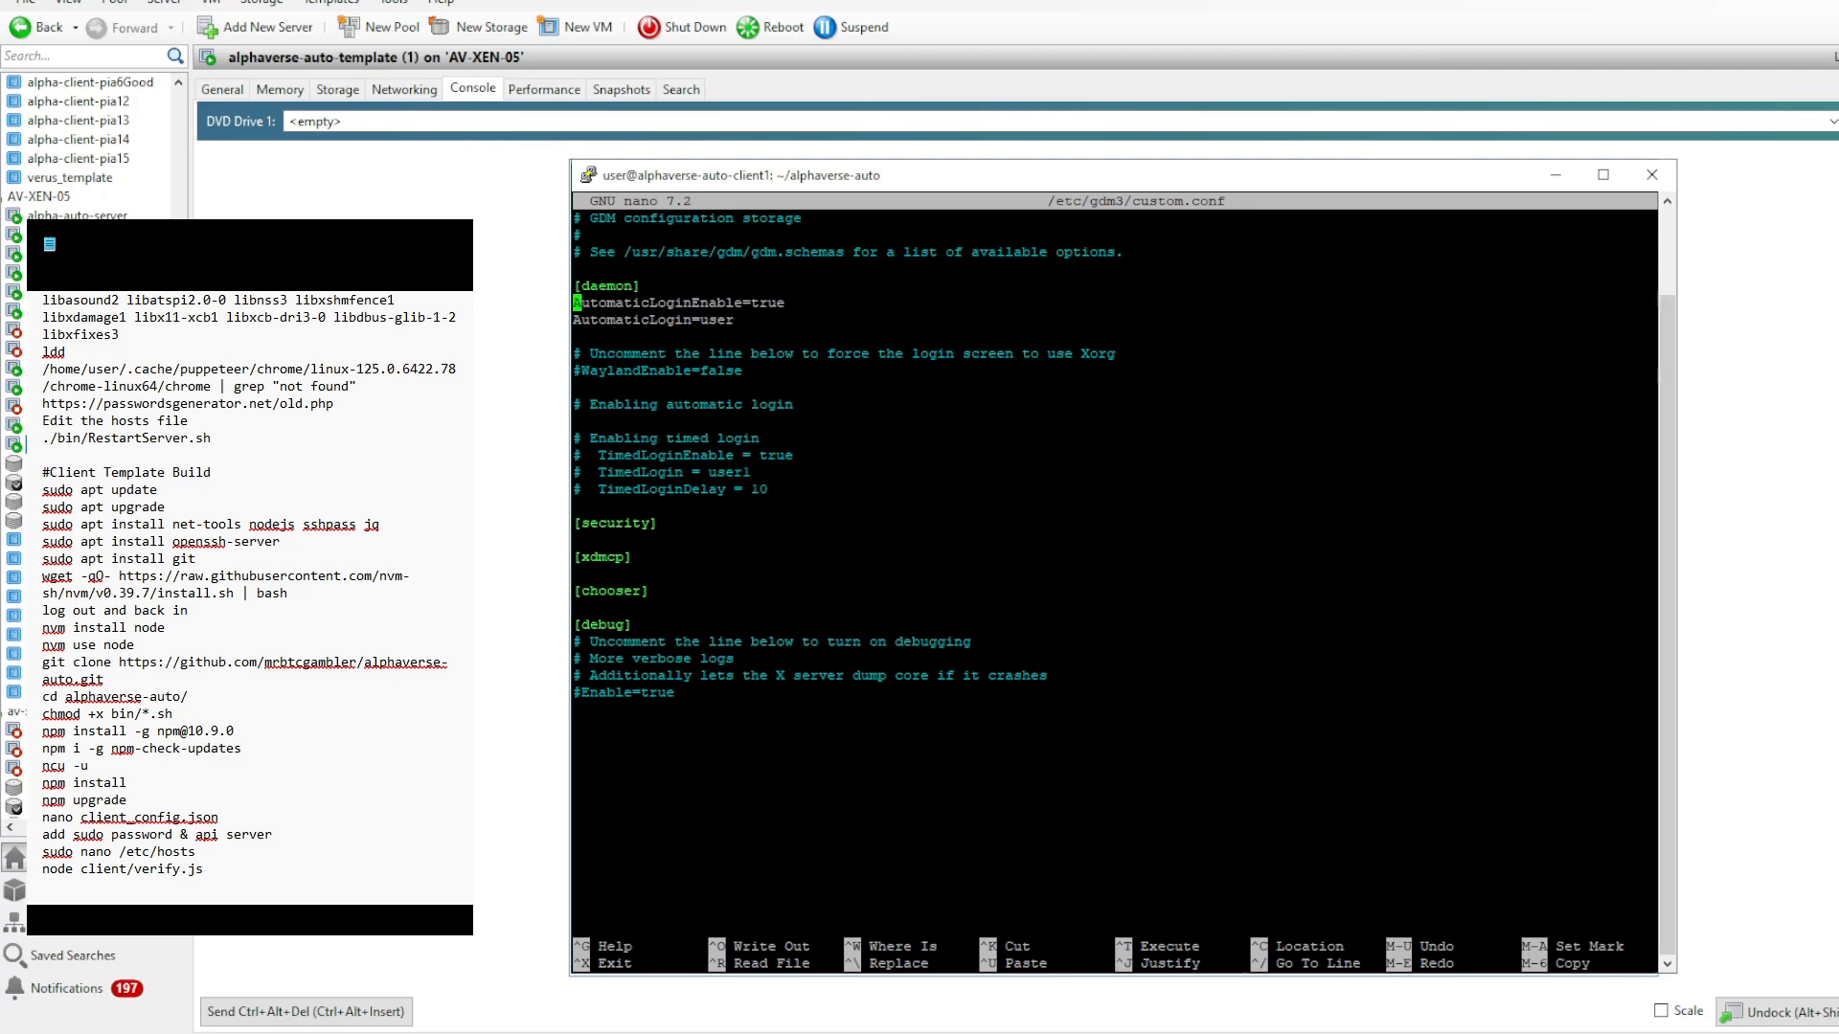
pyautogui.press('Down')
pyautogui.press('Down')
pyautogui.press('Up')
pyautogui.press('Down')
pyautogui.press('Left')
pyautogui.press('Right')
pyautogui.hotkey('ctrl', 'x')
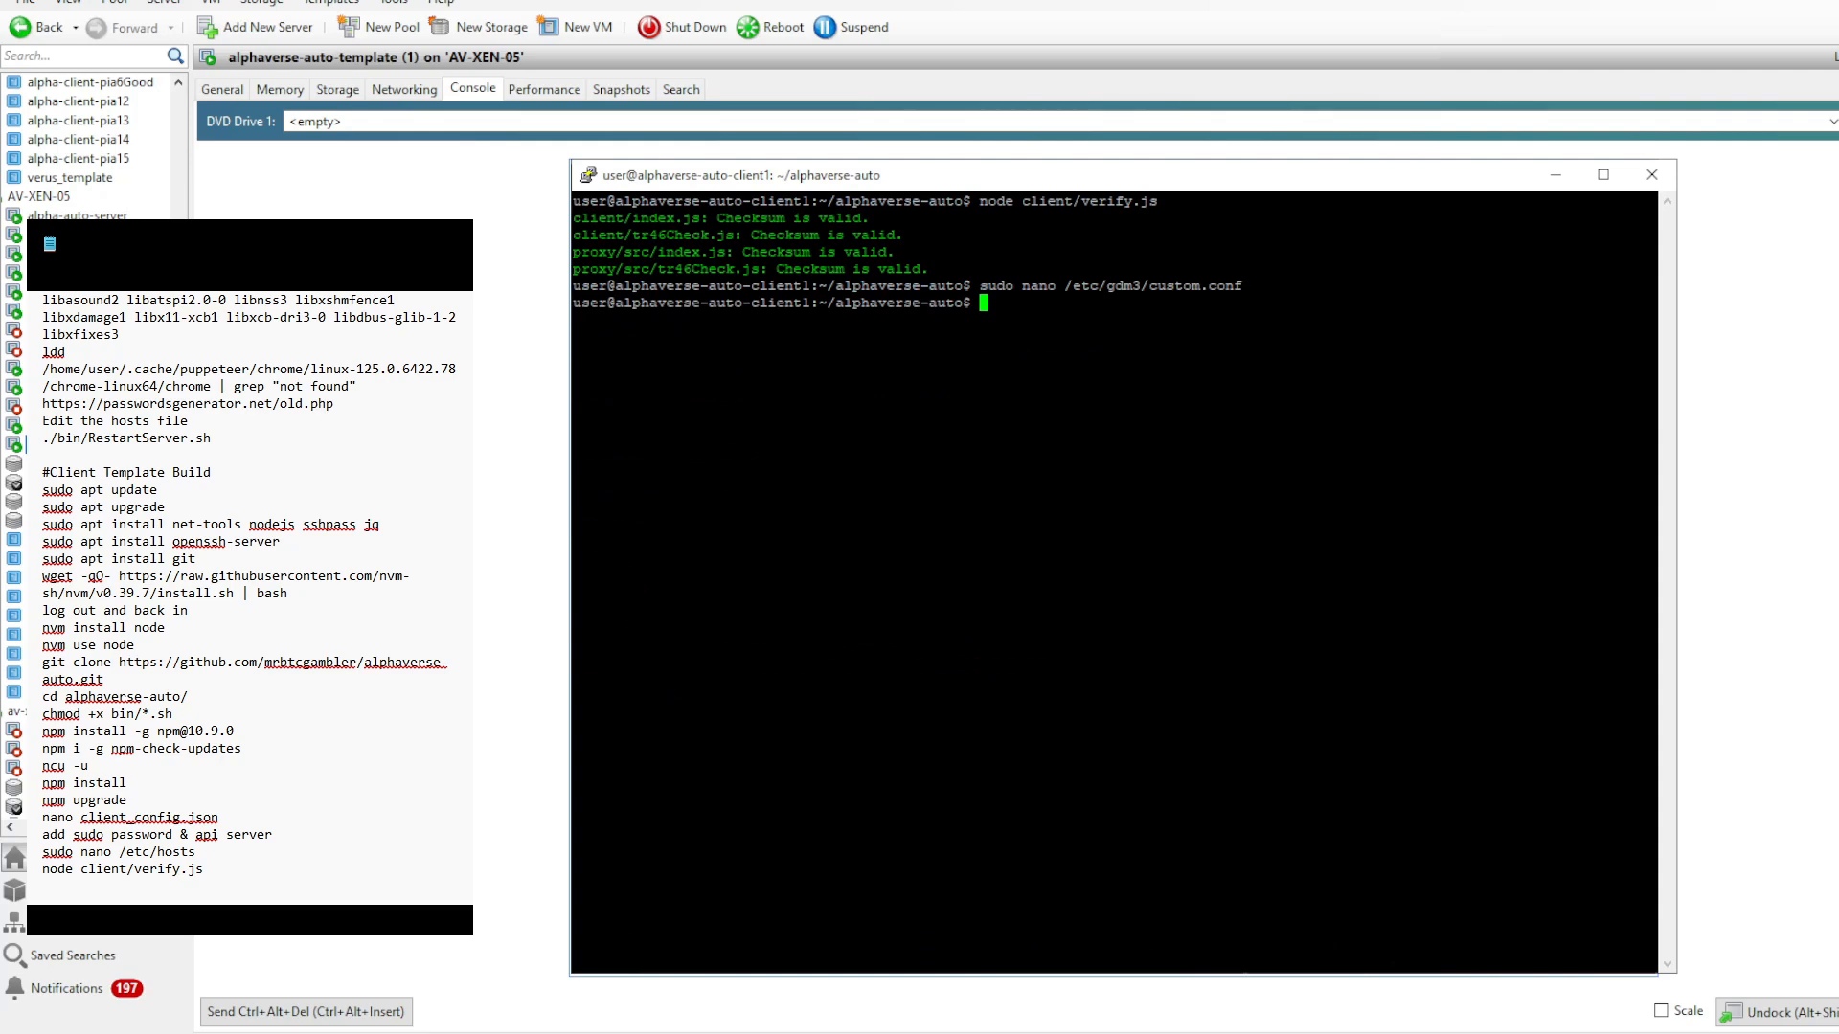
# - Close the SSH session, reboot the alphaverse-auto template VM, and move the Stake window slightly after startup
pyautogui.hotkey('ctrl', 'd')
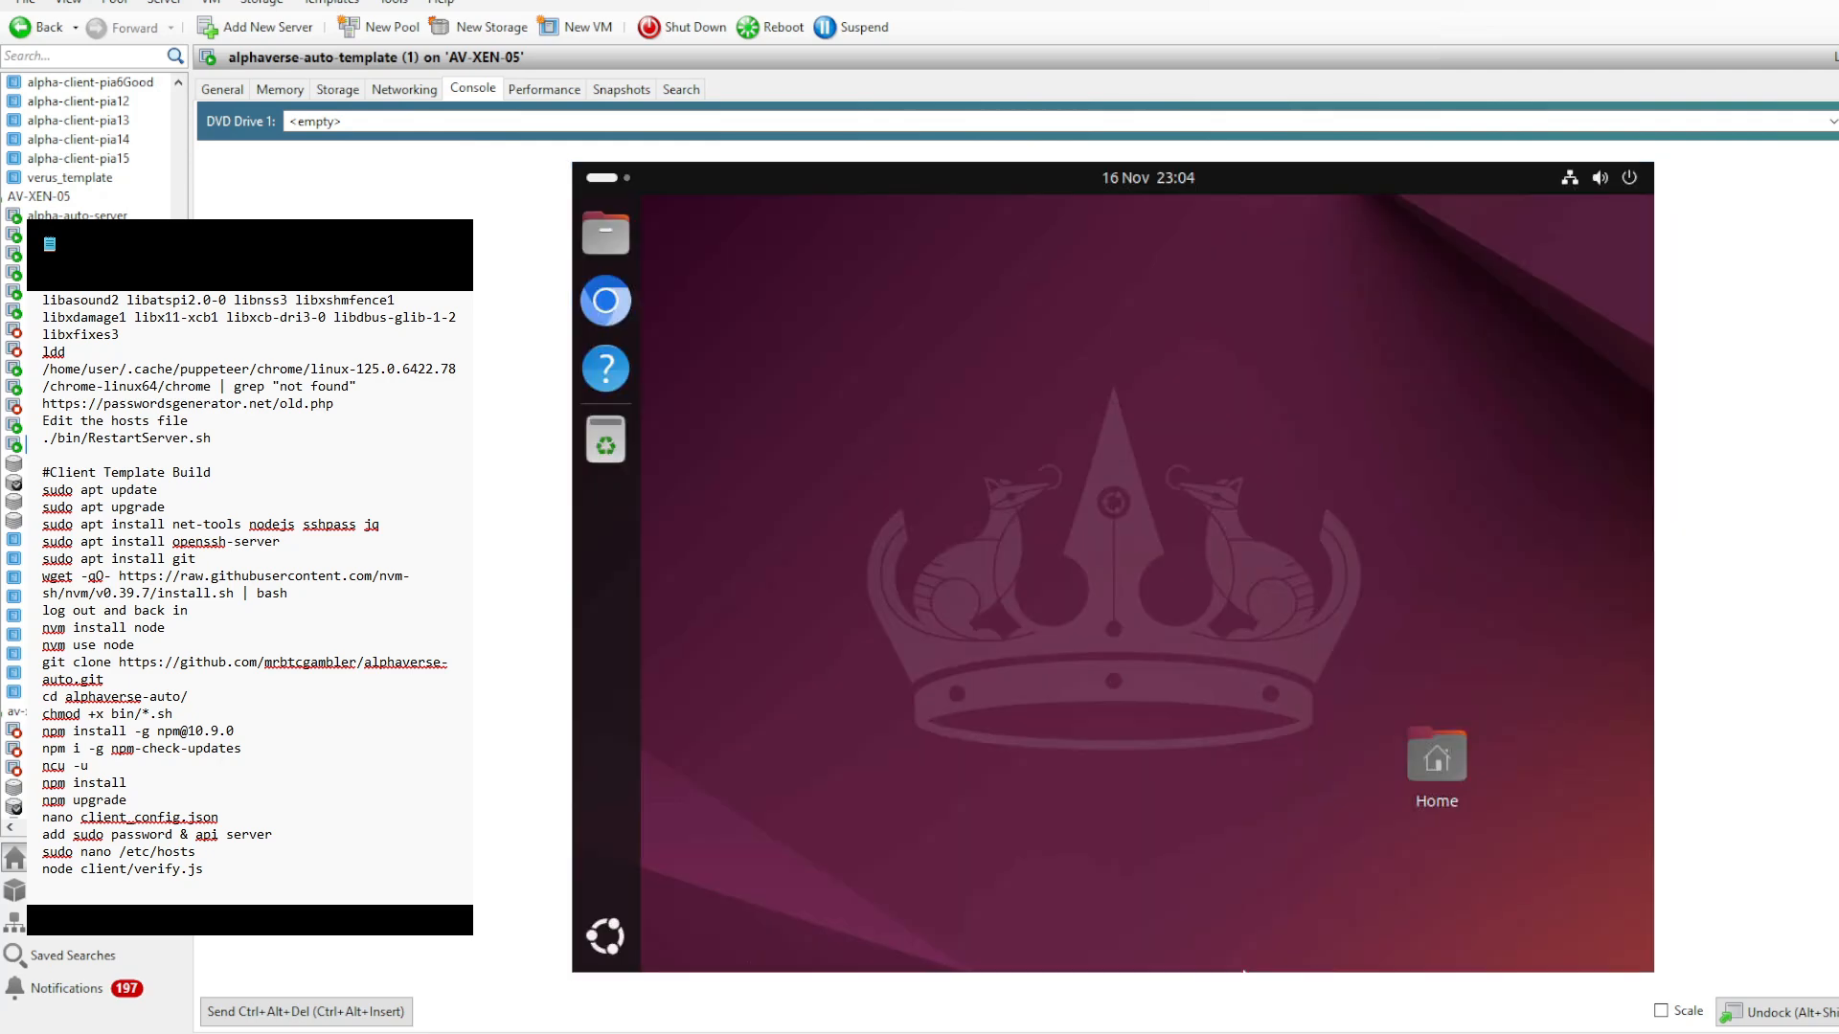
pyautogui.hotkey('ctrl', 'r')
pyautogui.click(1032, 563)
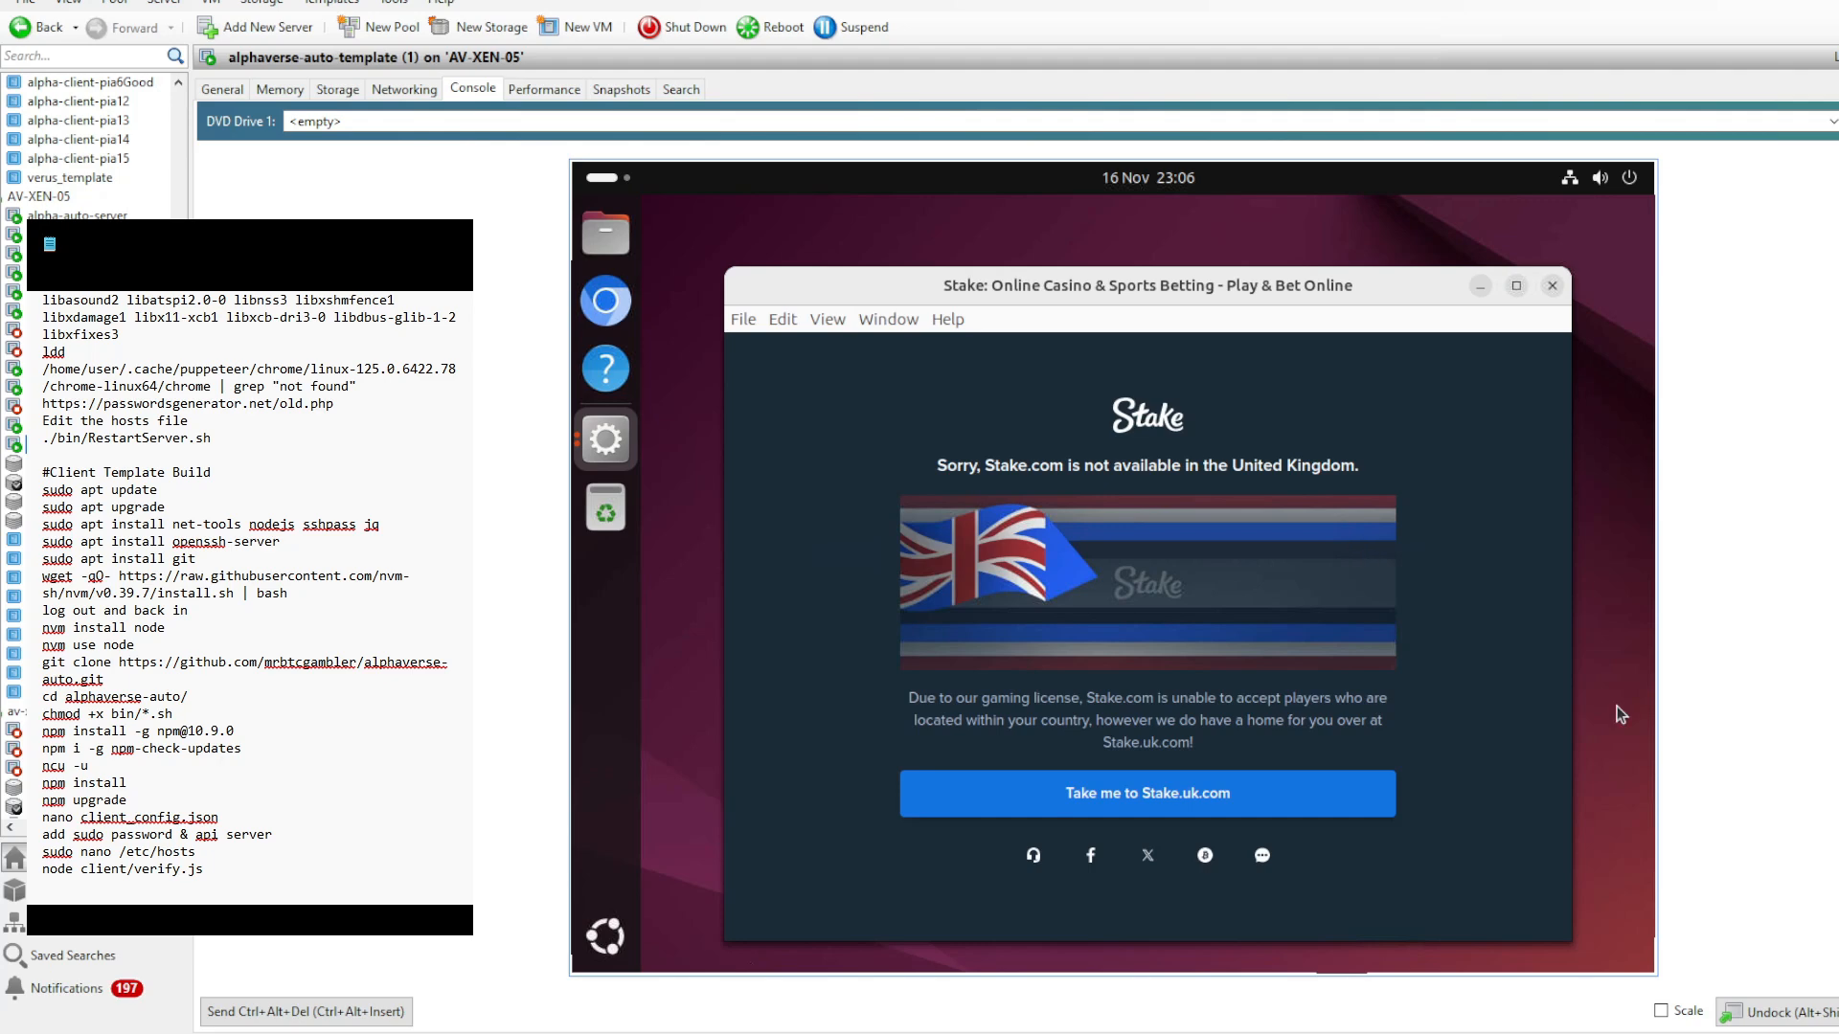
pyautogui.moveTo(1183, 284); pyautogui.dragTo(1175, 267)
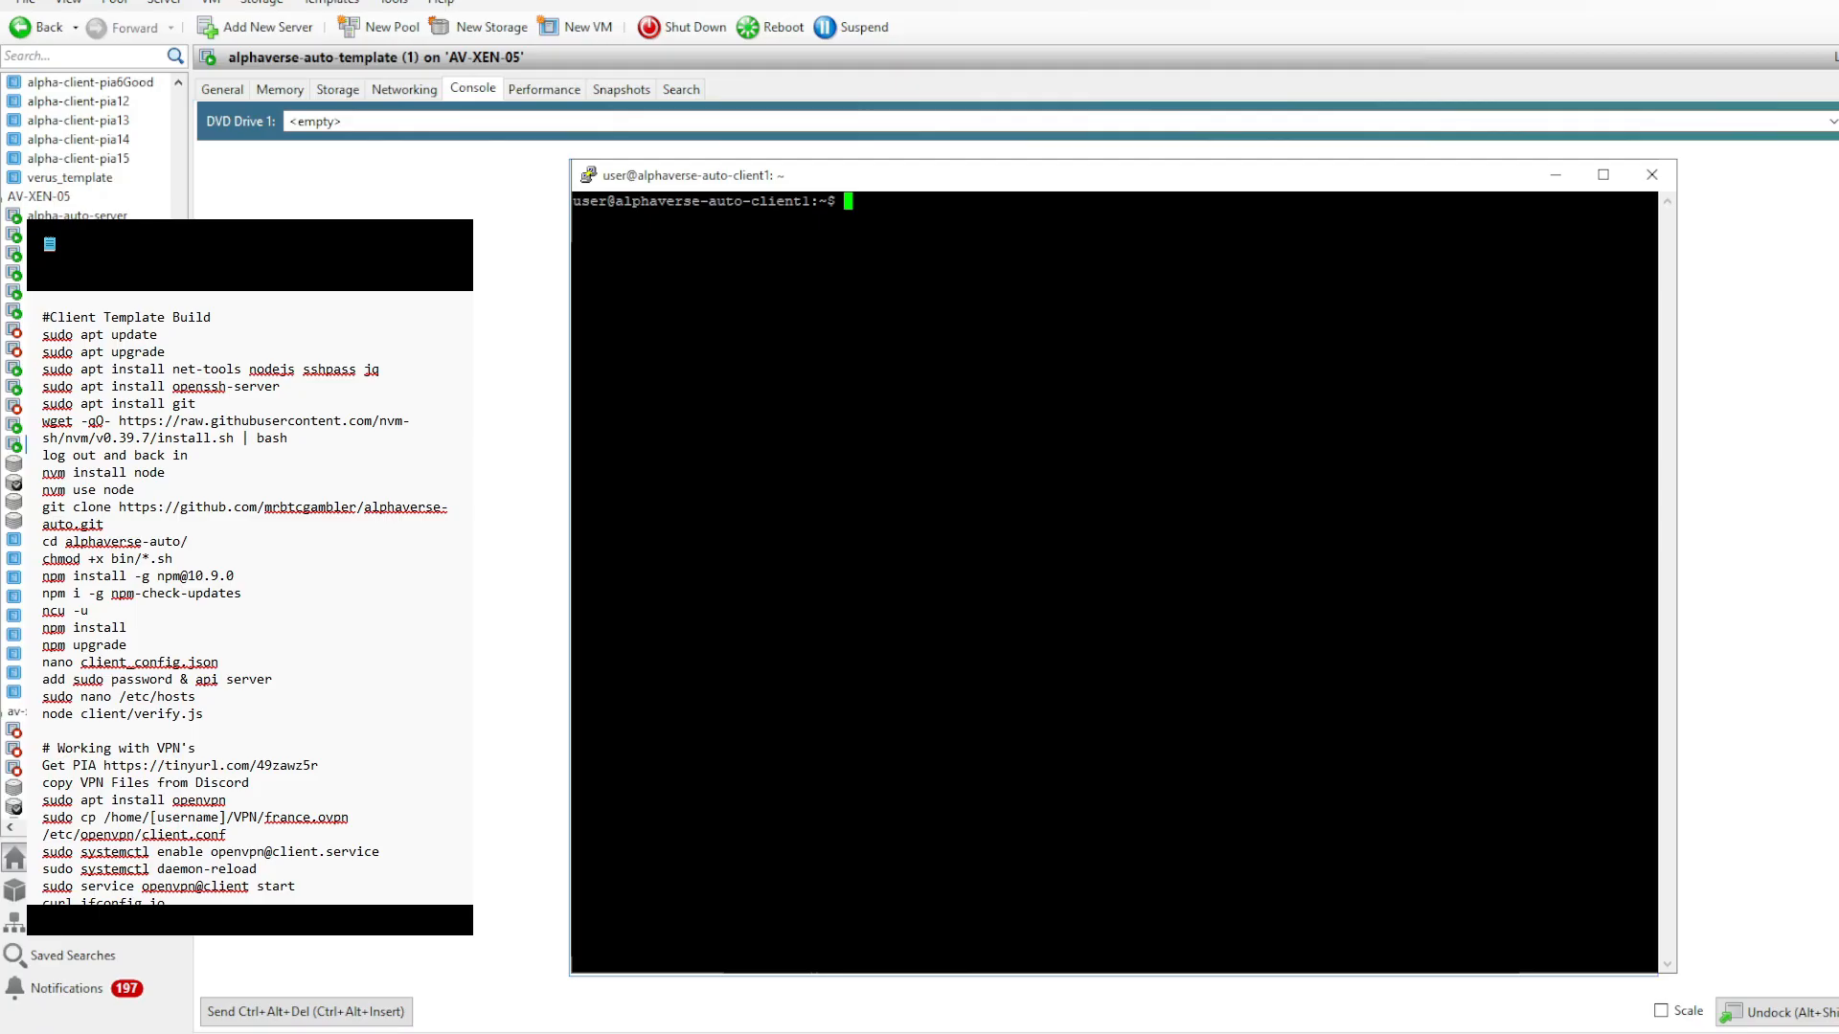
# - Review the "Working with VPN's" heading and PIA link in the notes, then switch to Discord's installation-guides channel for the VPN files
pyautogui.moveTo(196, 748); pyautogui.dragTo(42, 749)
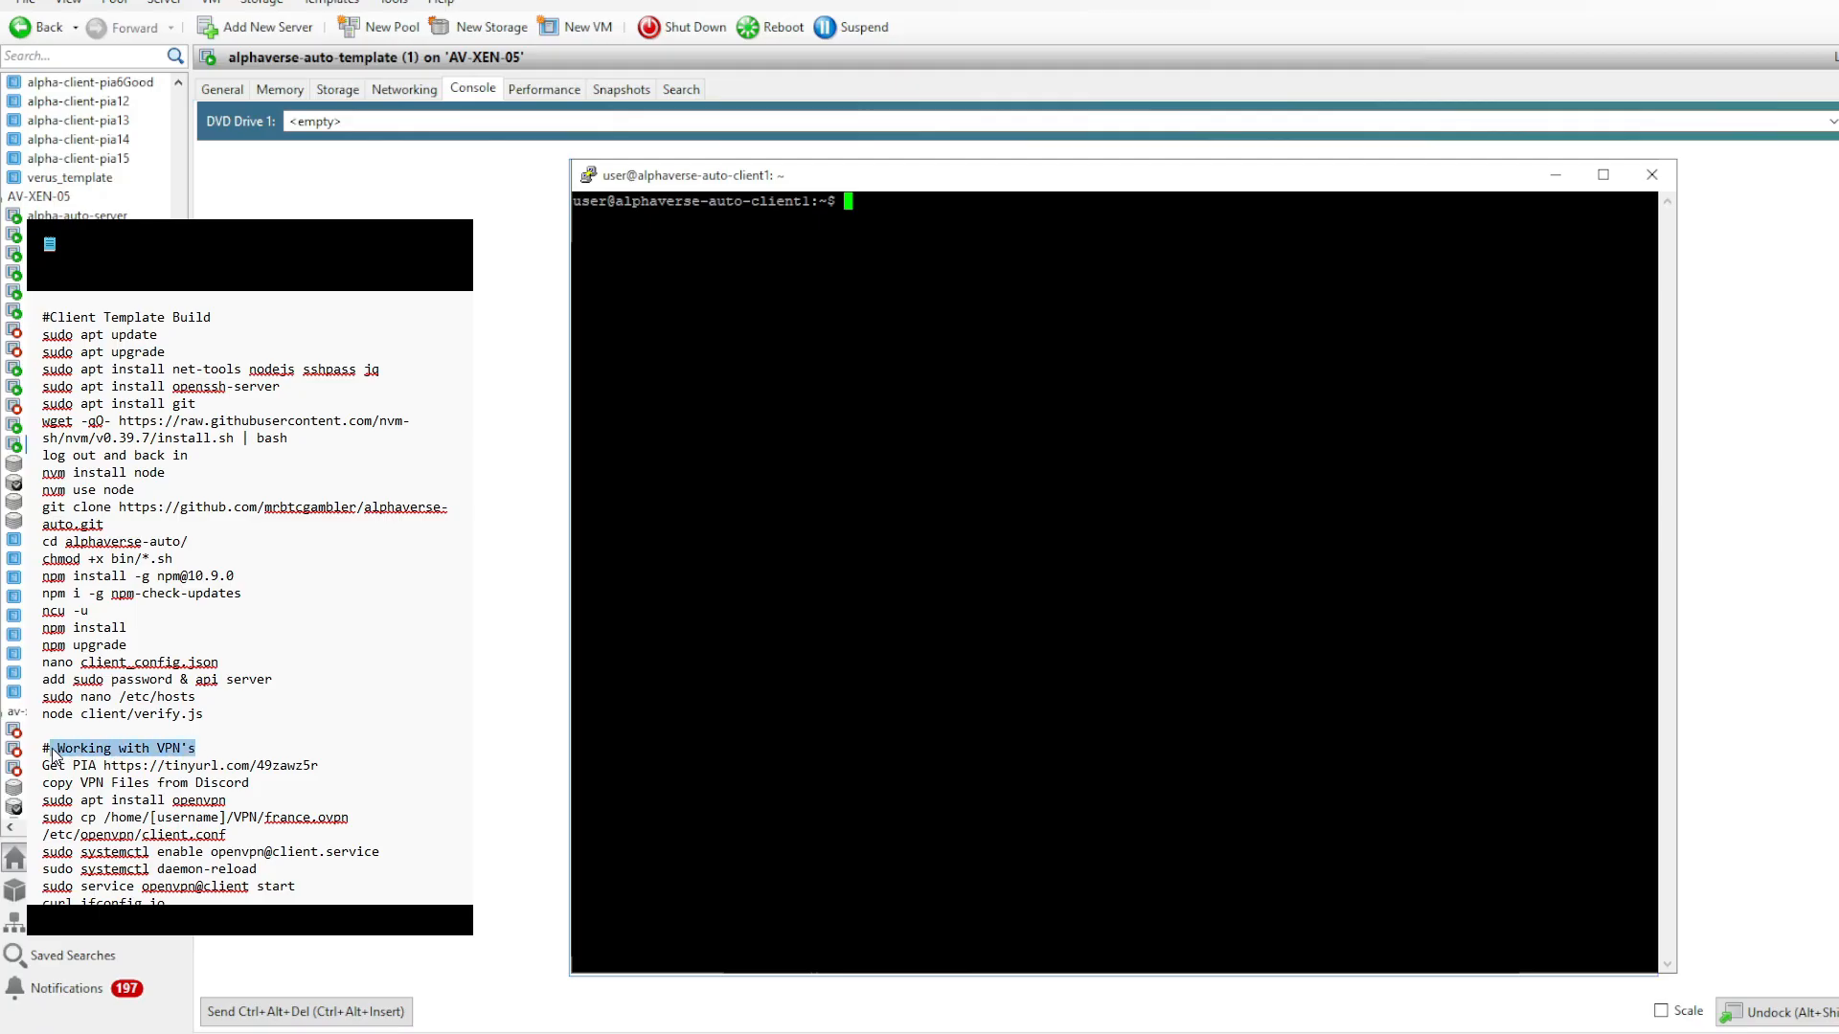
pyautogui.click(222, 746)
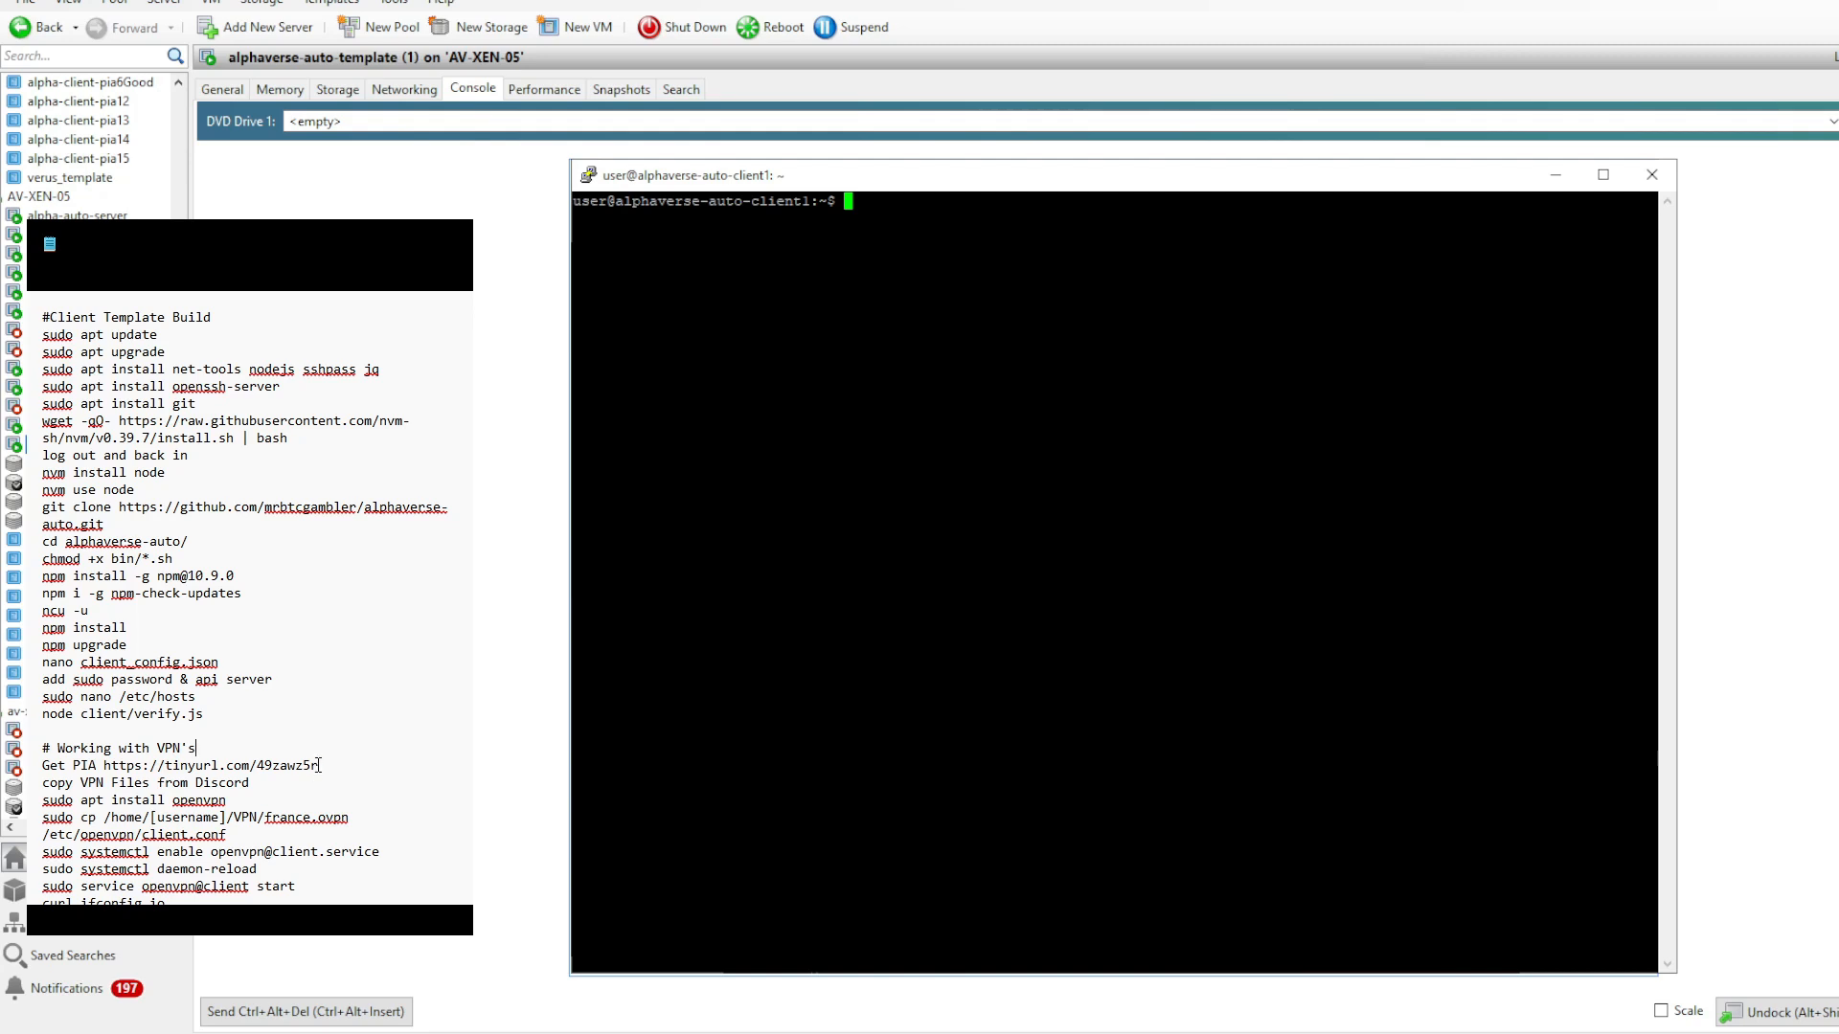
pyautogui.moveTo(320, 766); pyautogui.dragTo(106, 771)
pyautogui.click(343, 772)
pyautogui.hotkey('alt', 'Tab')
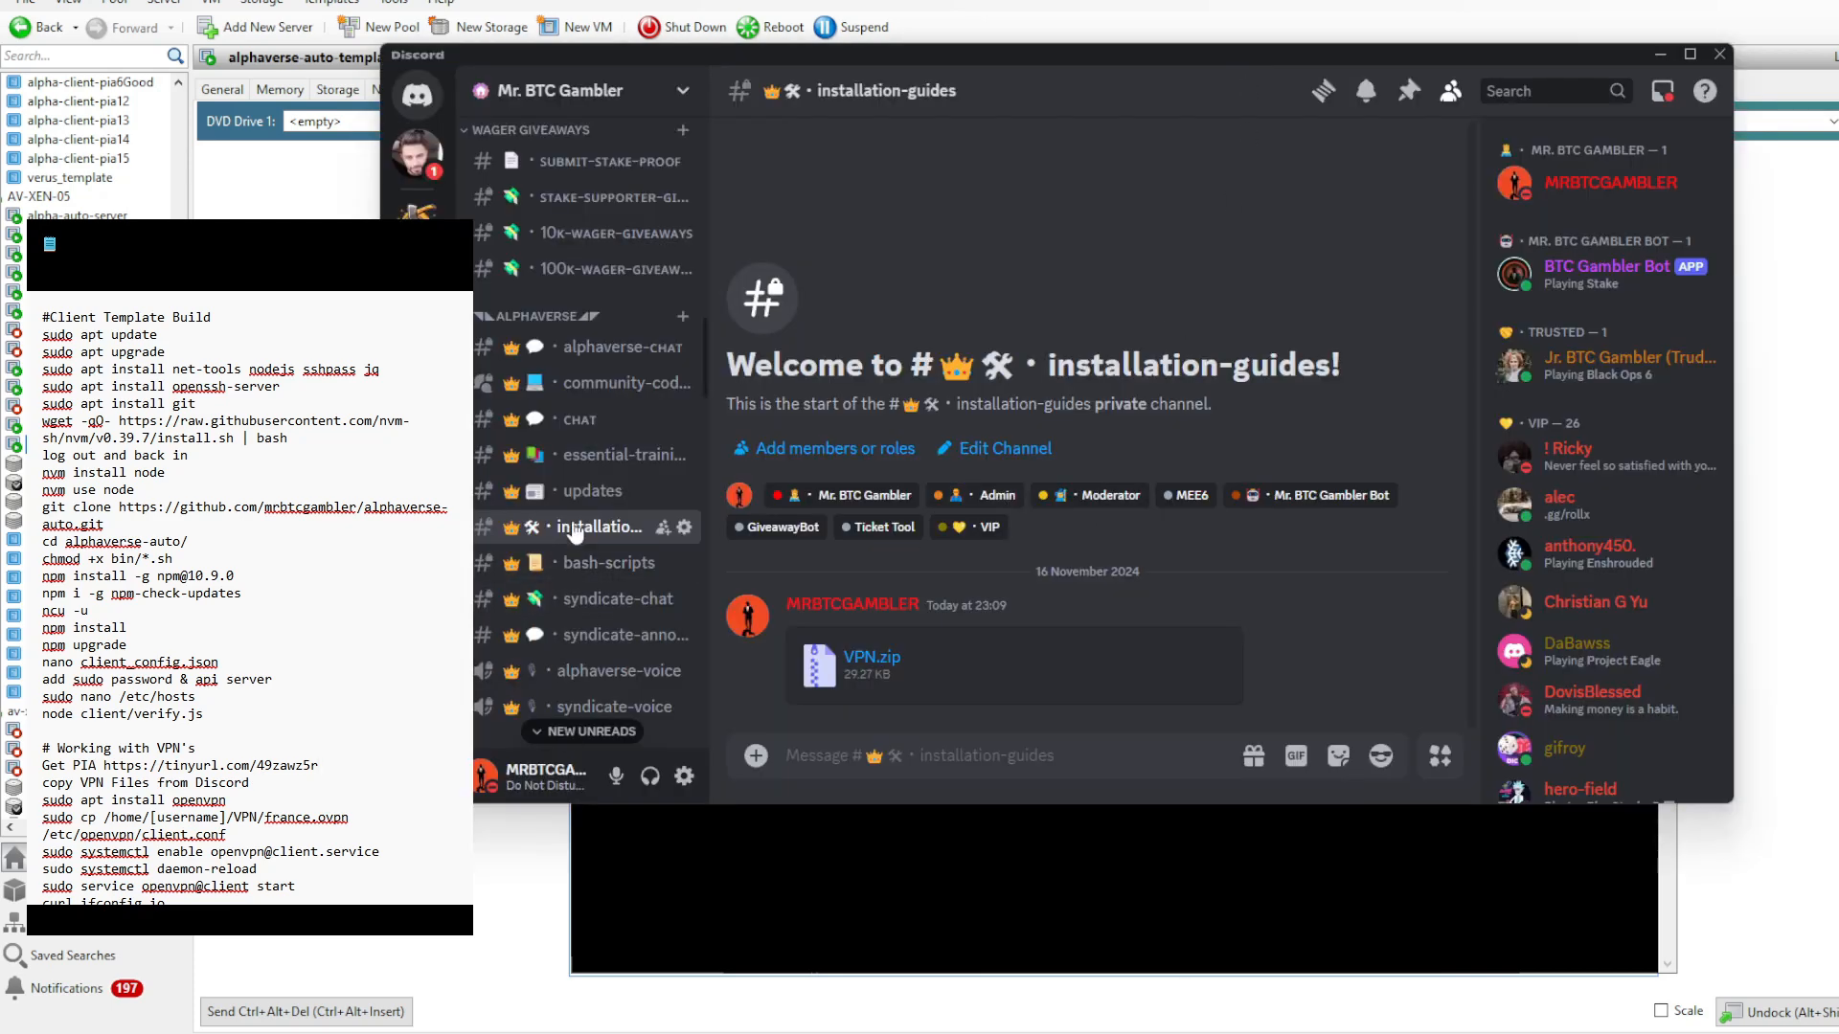
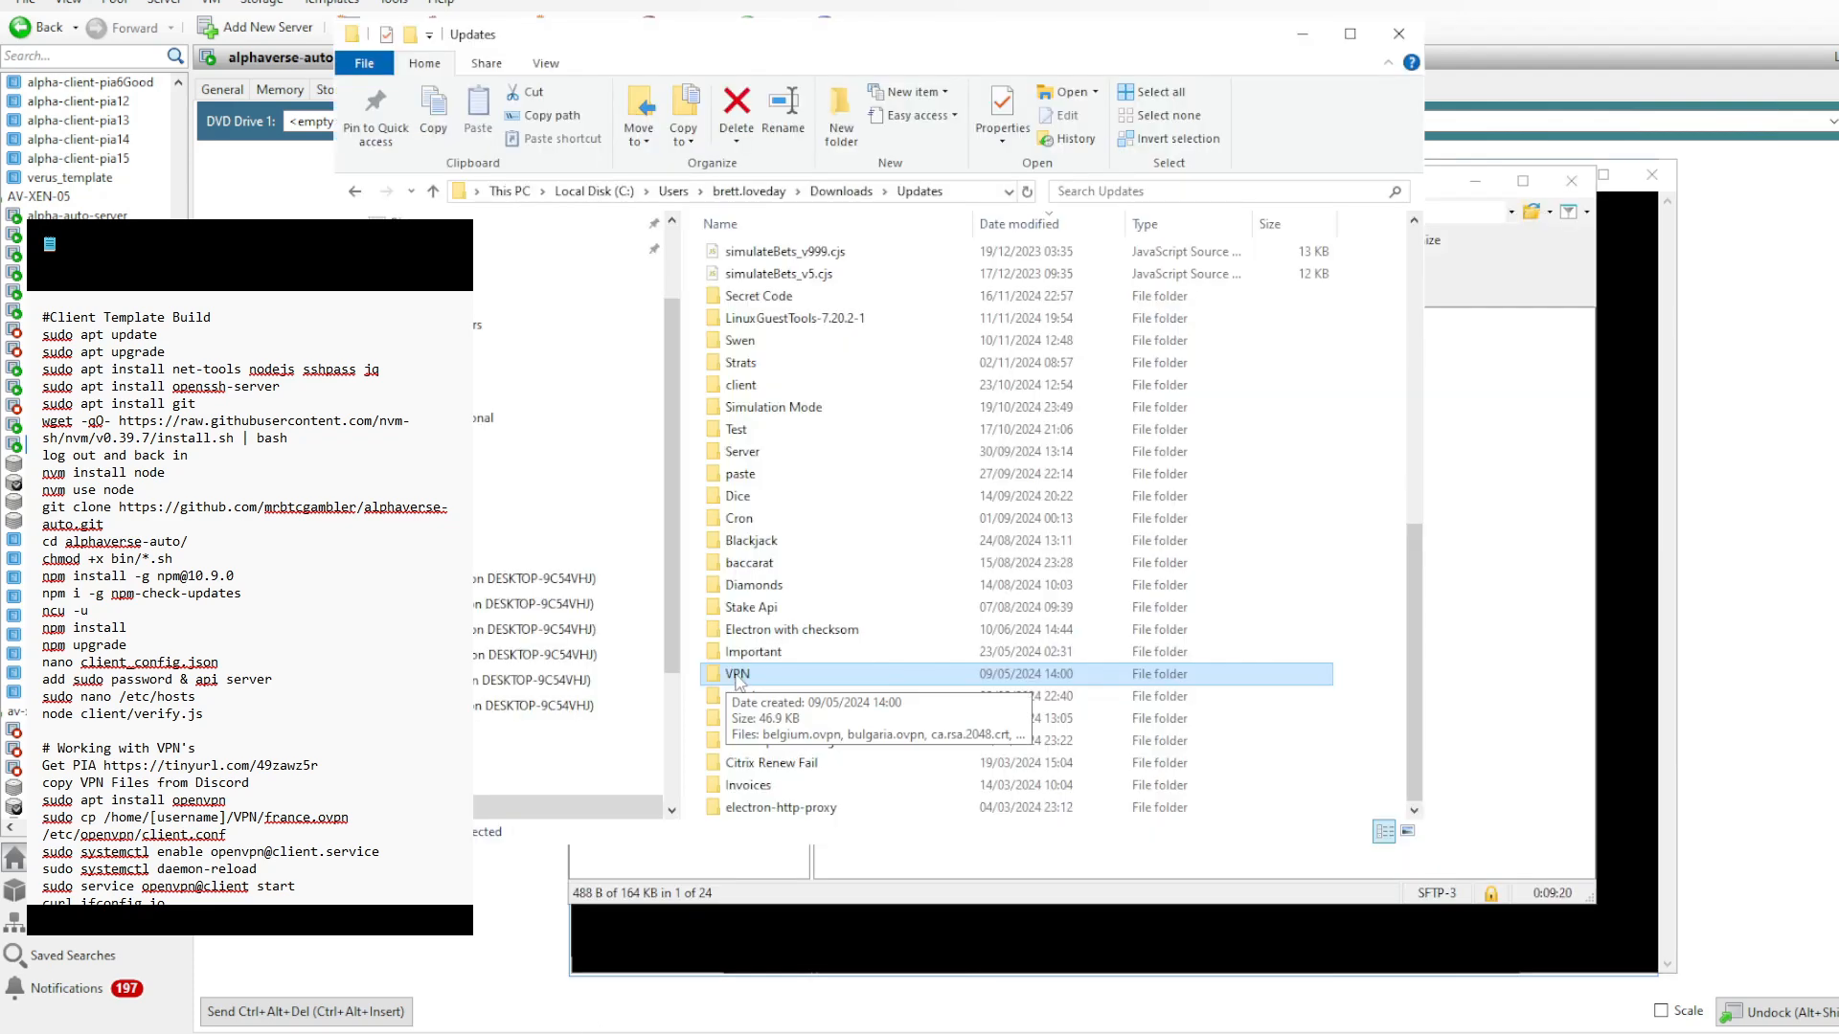
# - Open the VPN folder's de_berlin.ovpn file in the text editor, review its configuration and certificate section, and close it
pyautogui.doubleClick(737, 676)
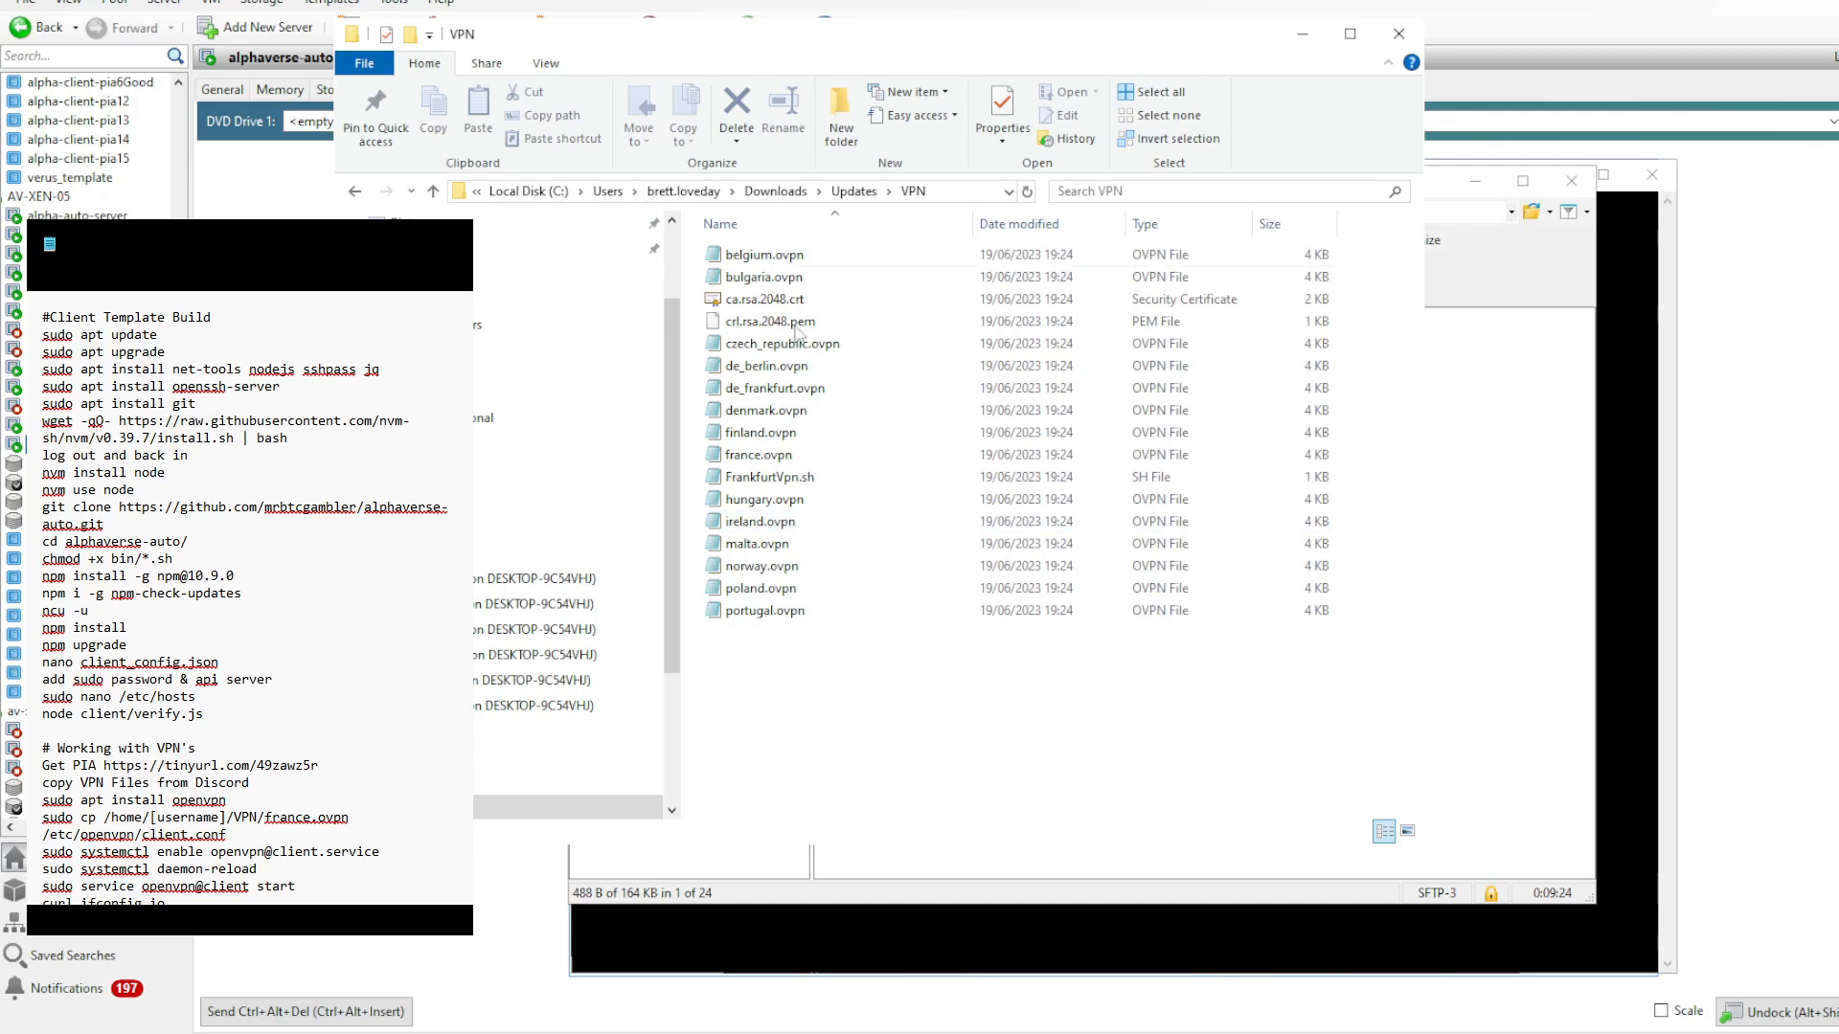
pyautogui.doubleClick(787, 366)
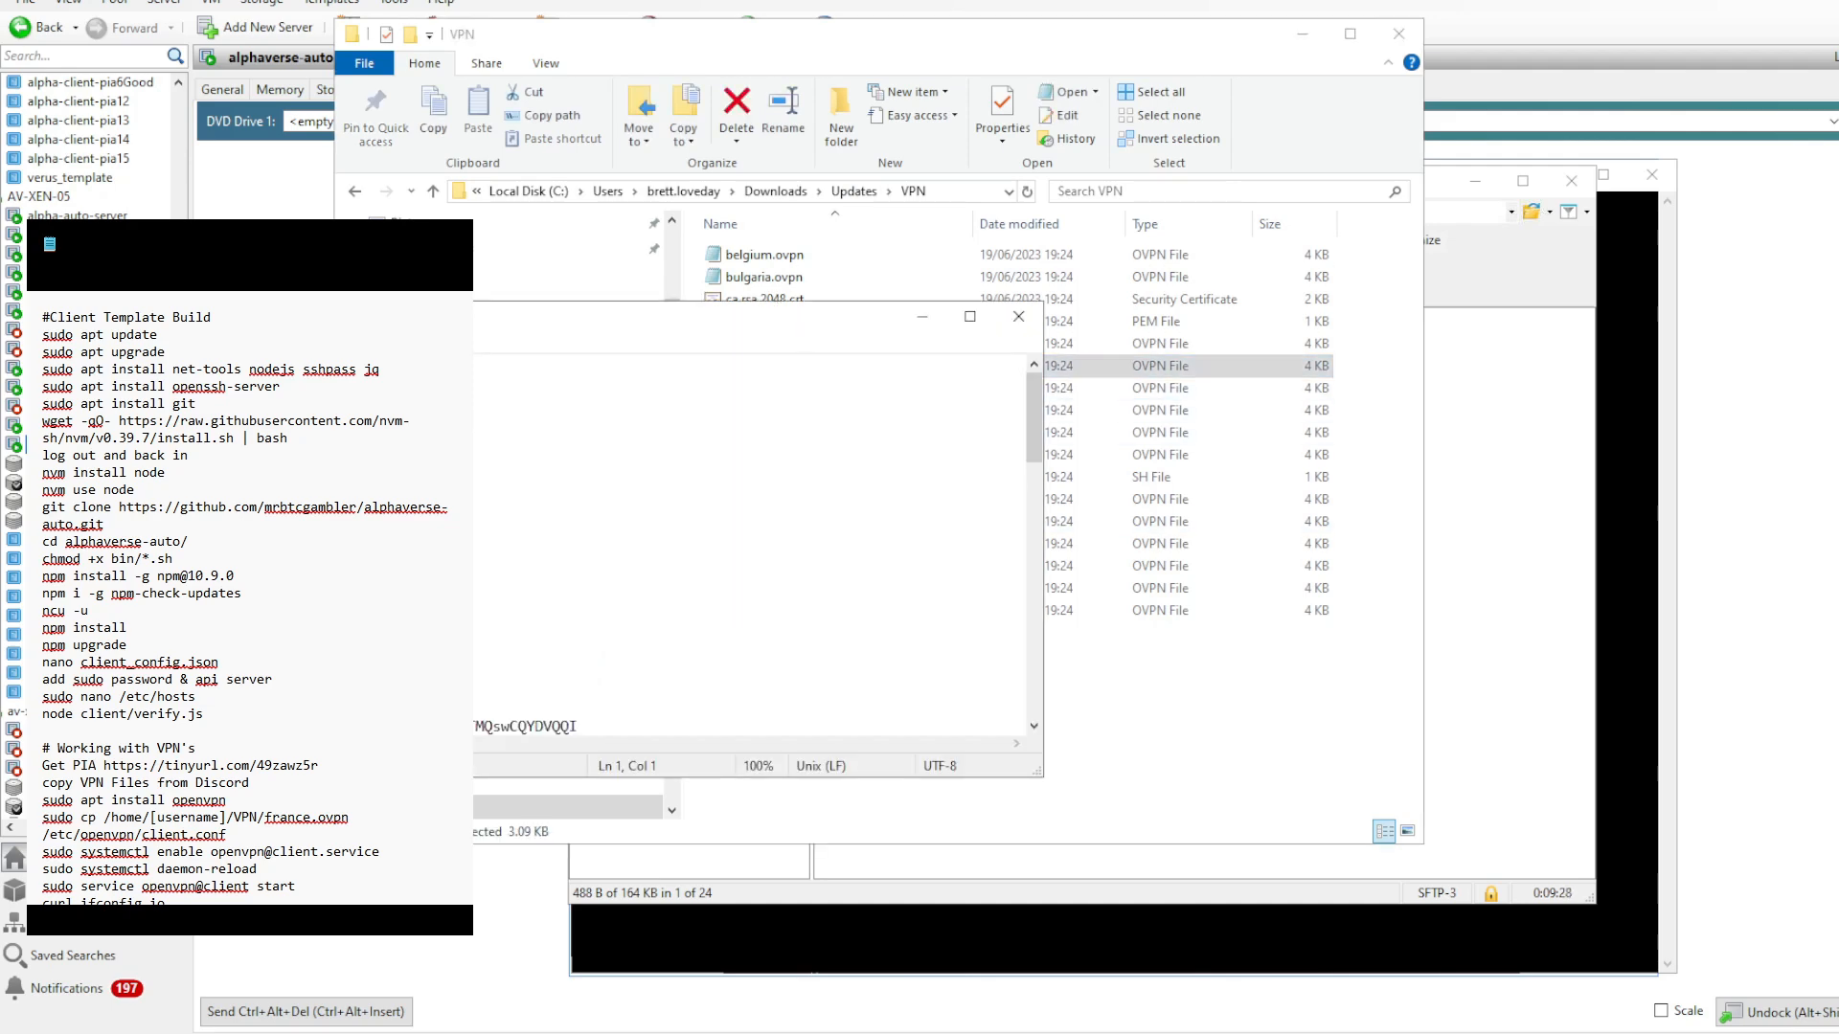
pyautogui.scroll(-2, 748, 546)
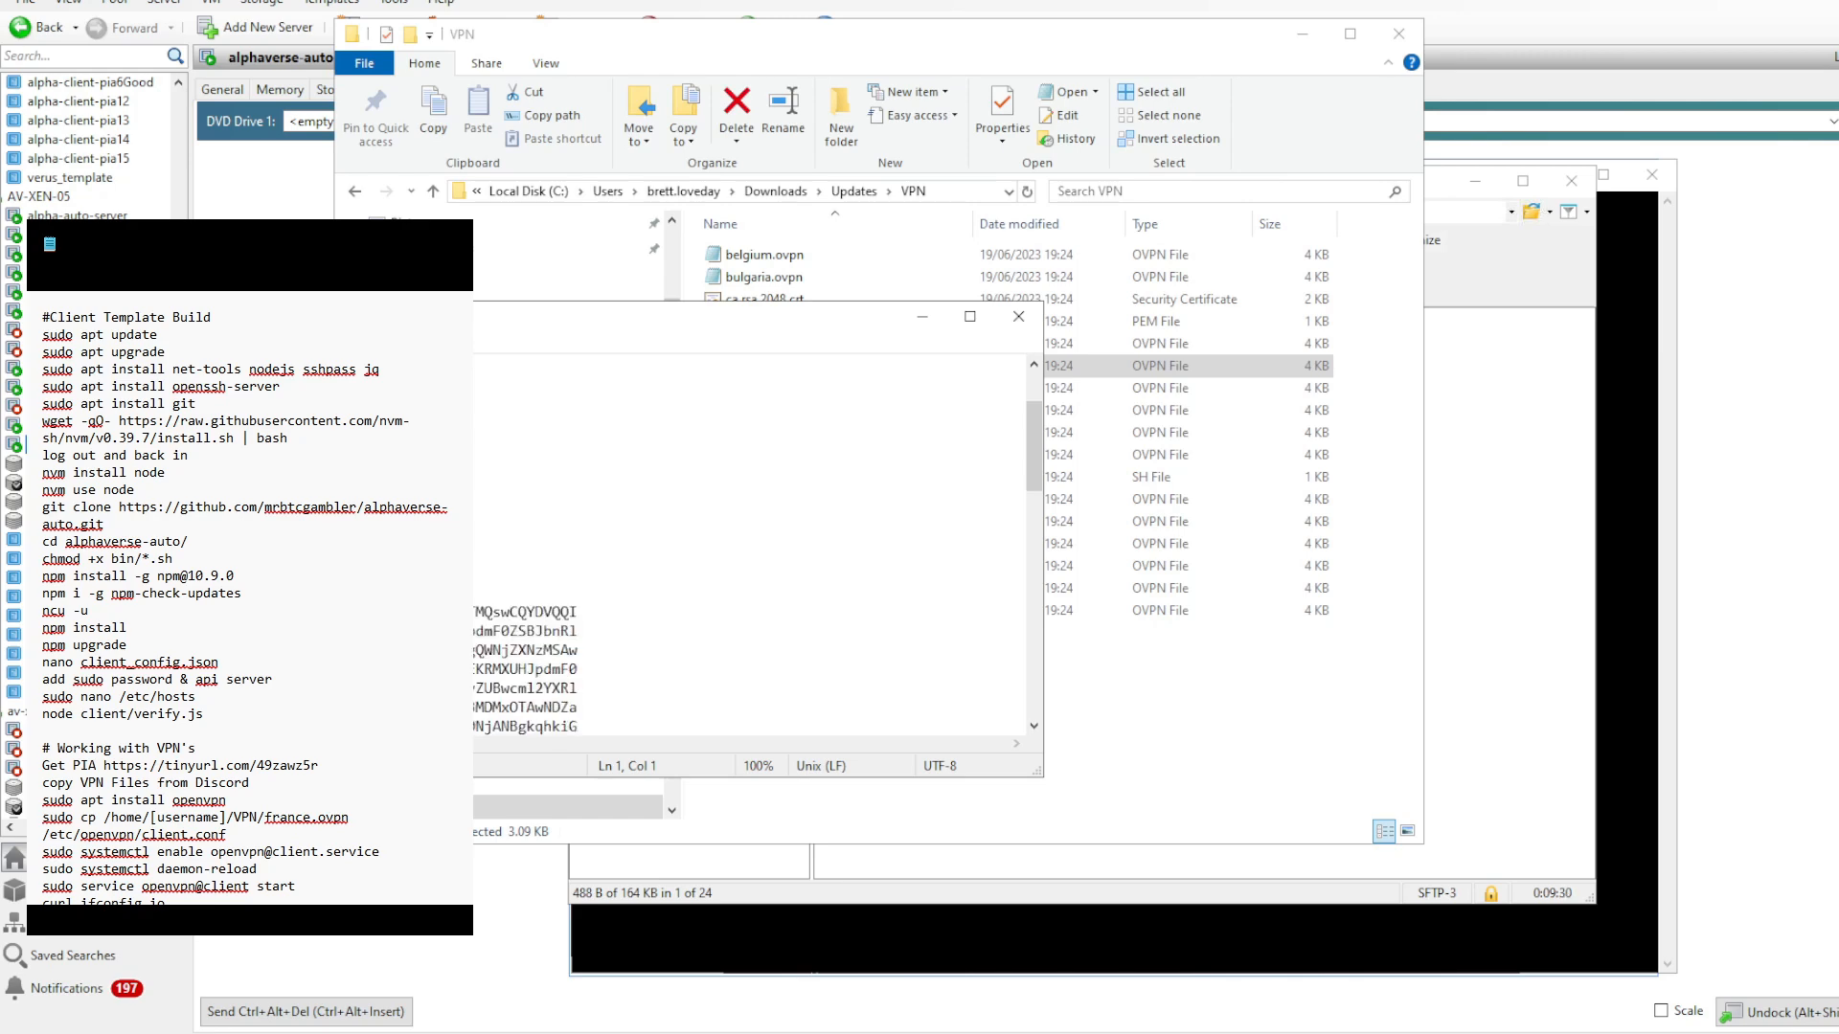
pyautogui.scroll(-2, 747, 546)
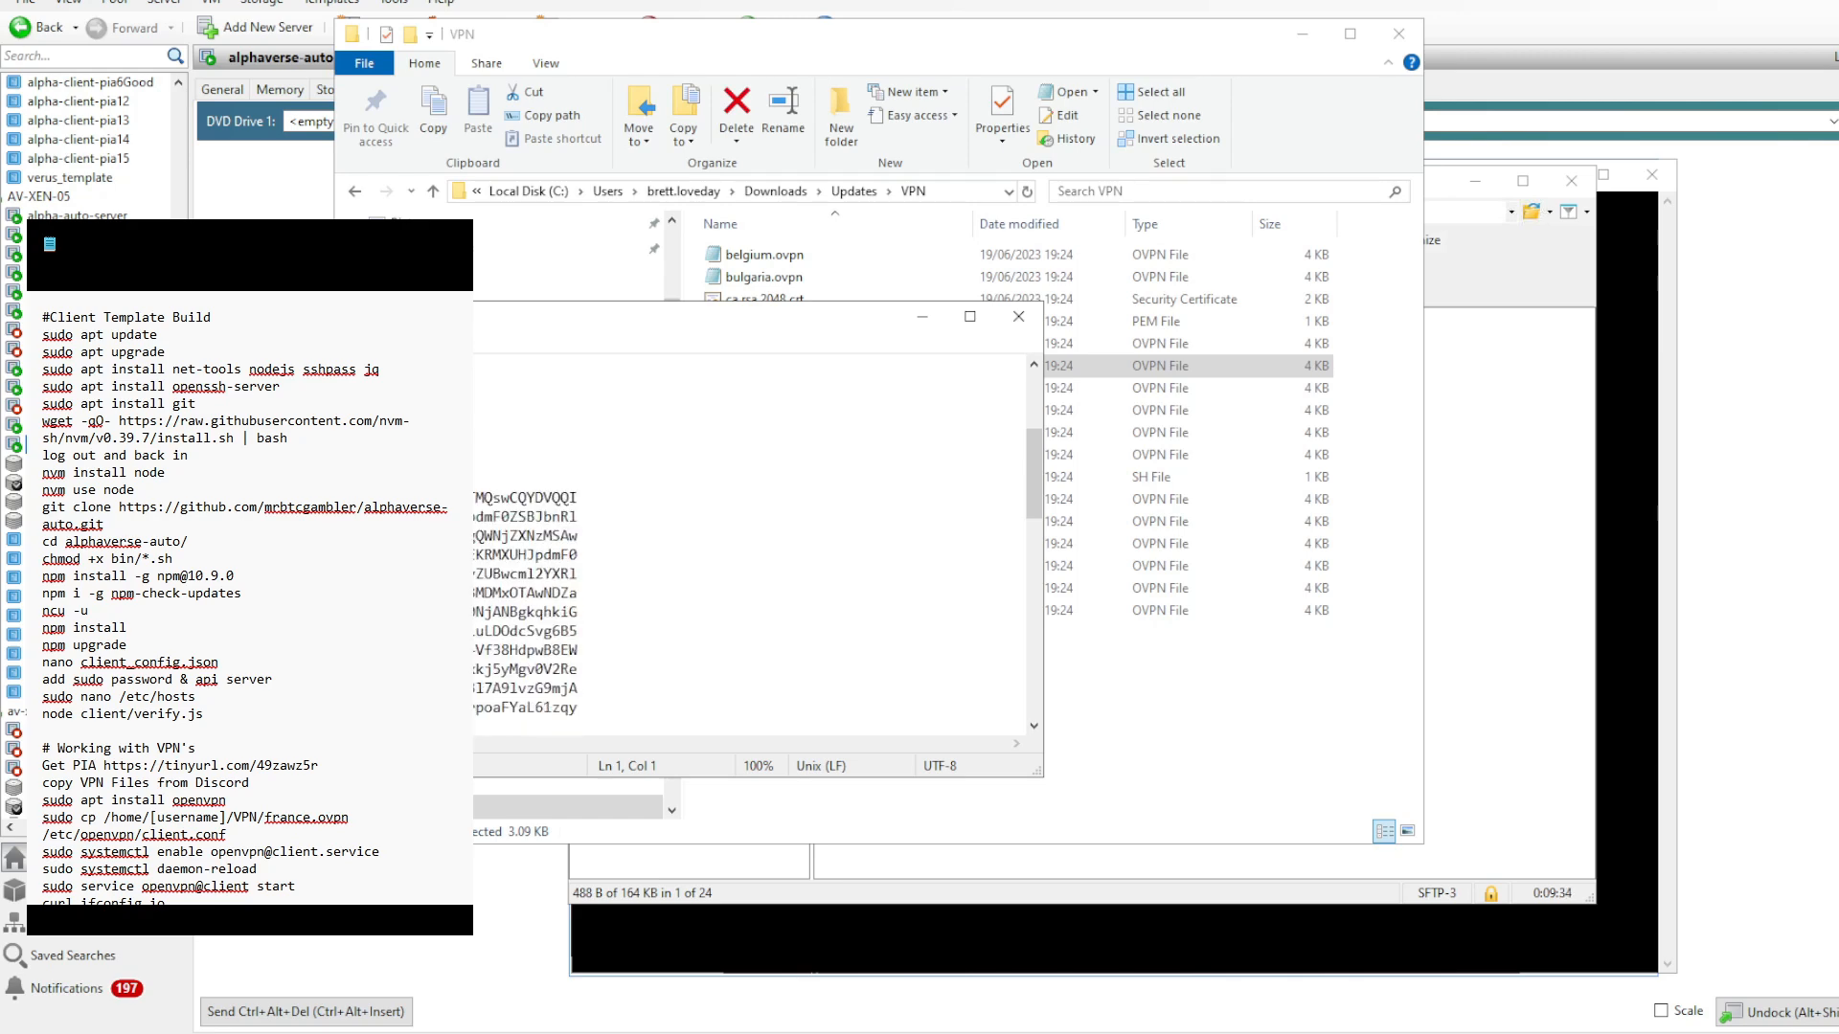
pyautogui.click(263, 478)
pyautogui.scroll(4, 263, 478)
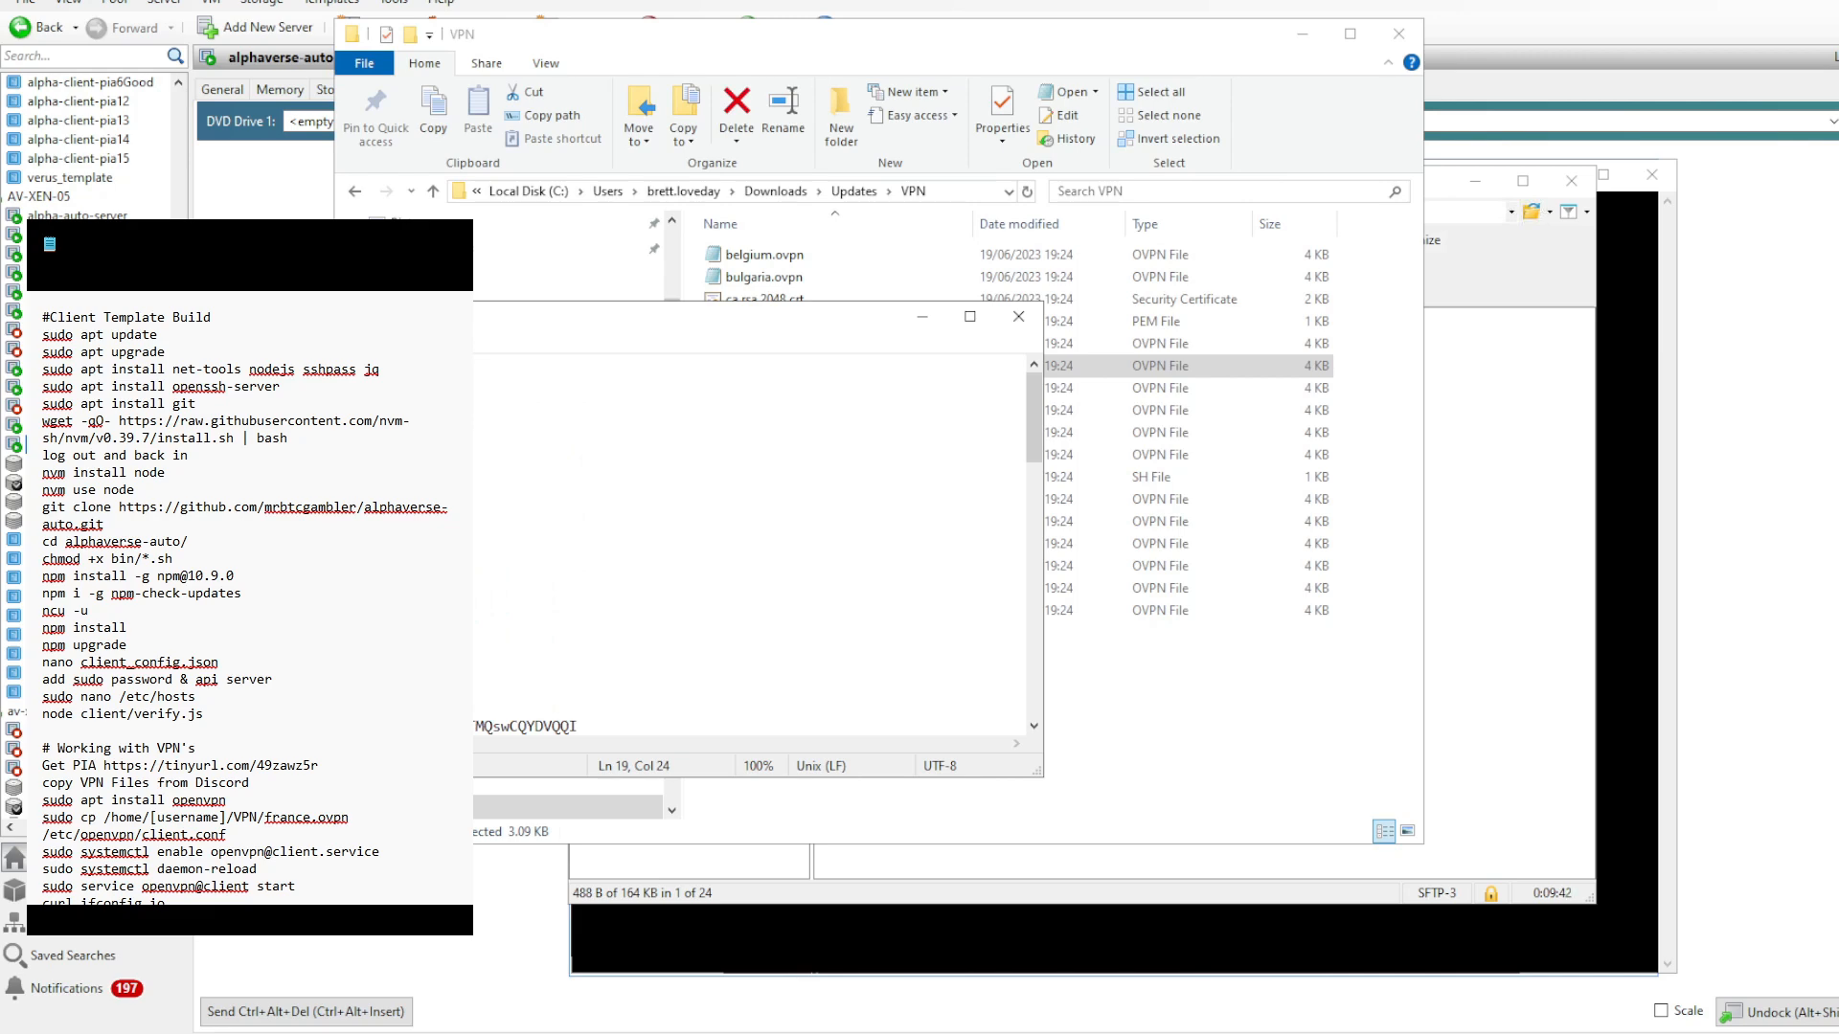
pyautogui.press('Home')
pyautogui.press('End')
pyautogui.click(1018, 316)
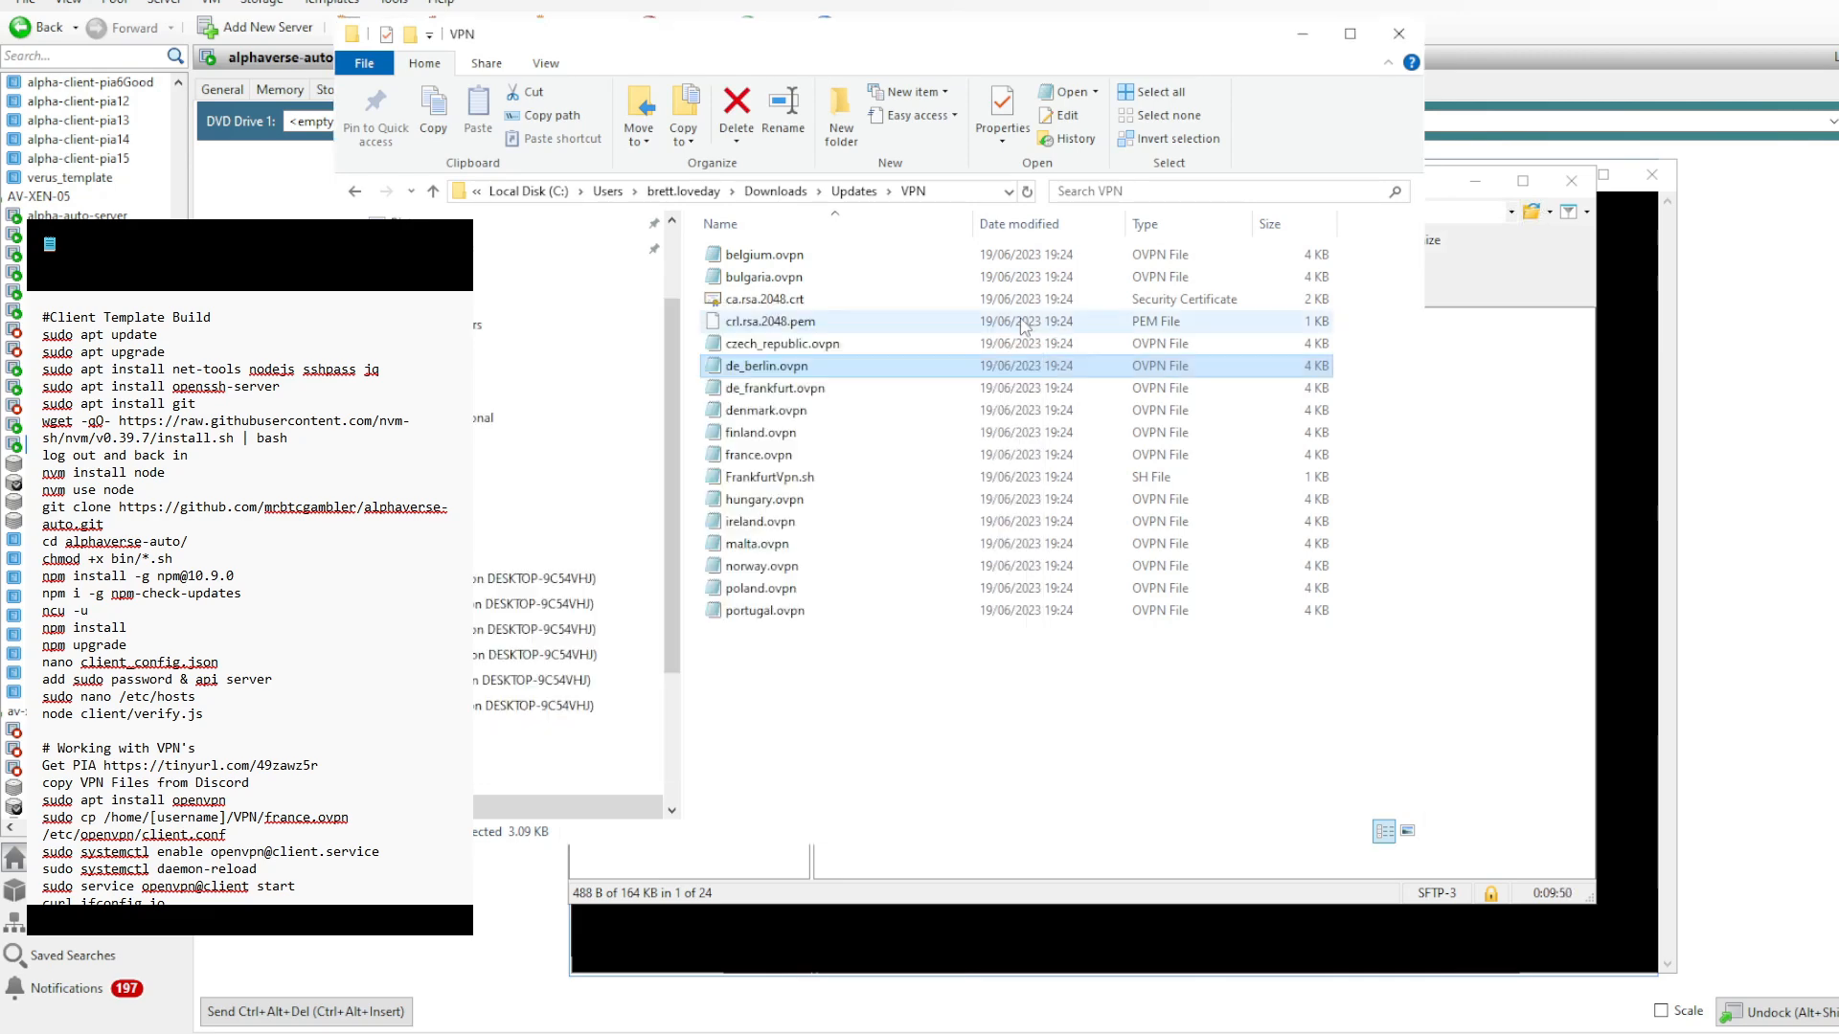
# - Copy the local VPN folder from Updates and upload it to /home/user on the alphaverse-auto-template in WinSCP
pyautogui.click(857, 195)
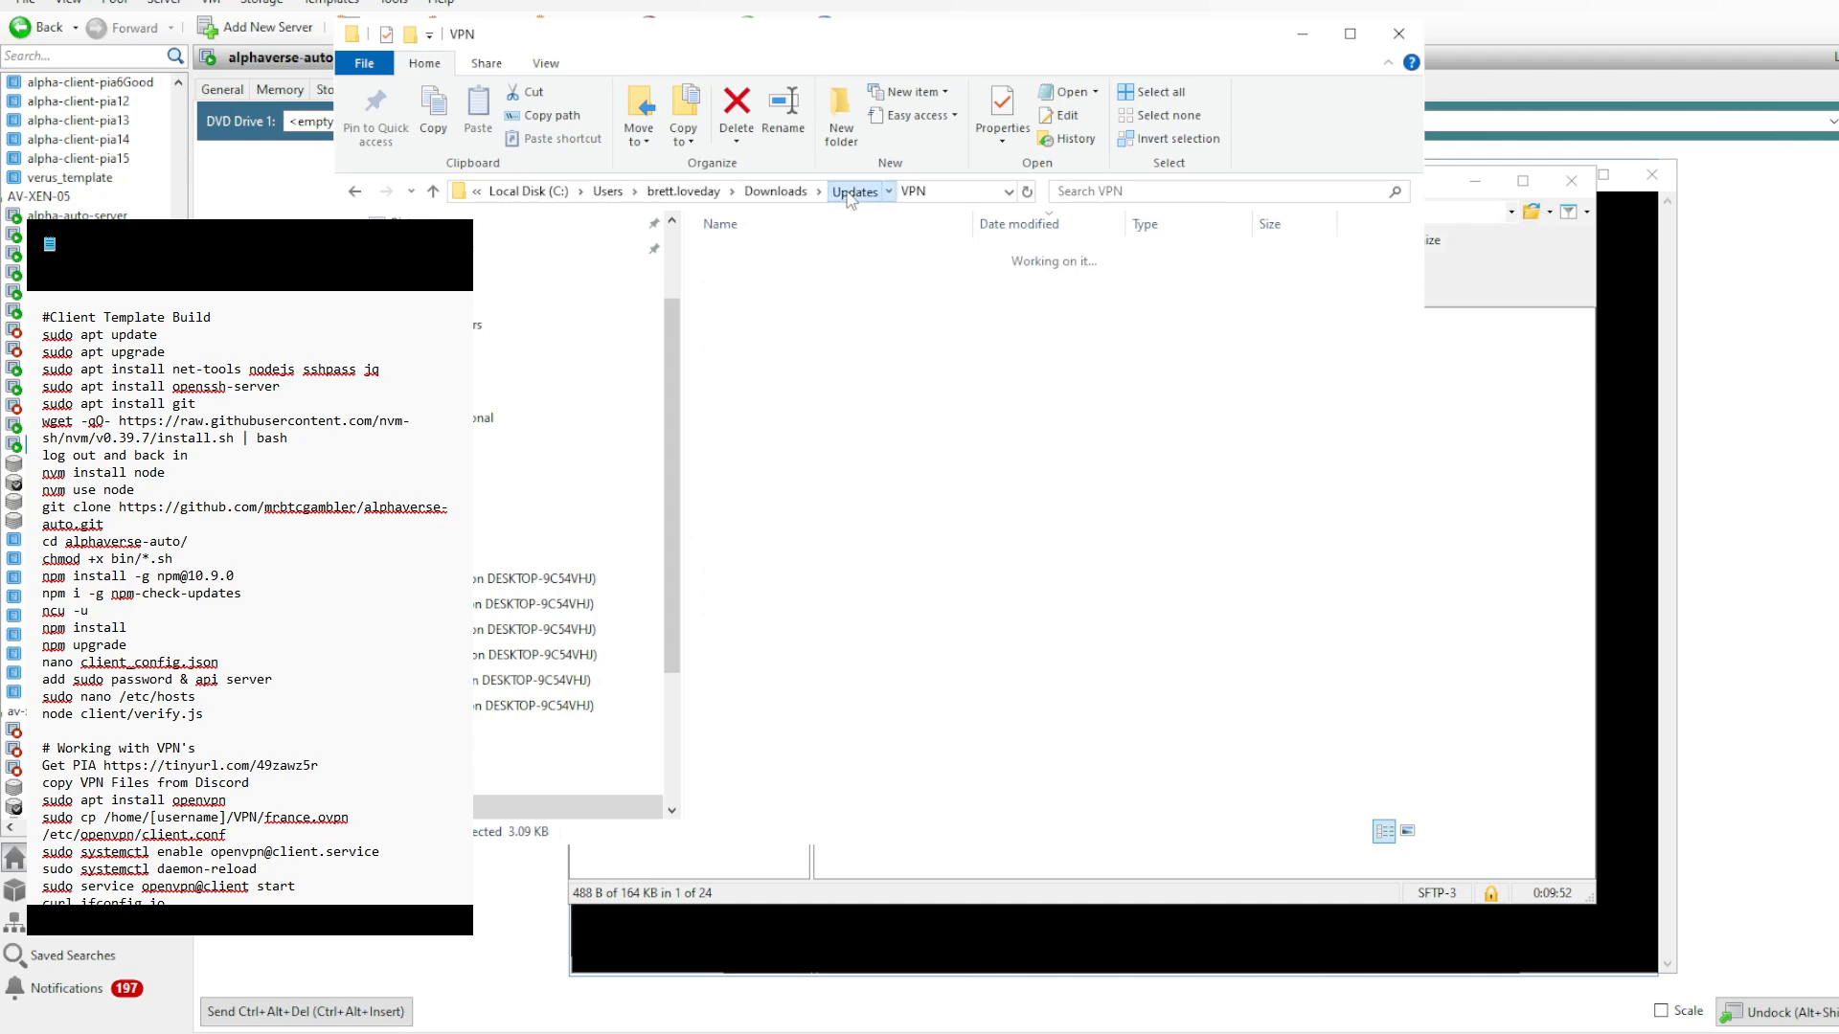
pyautogui.rightClick(748, 810)
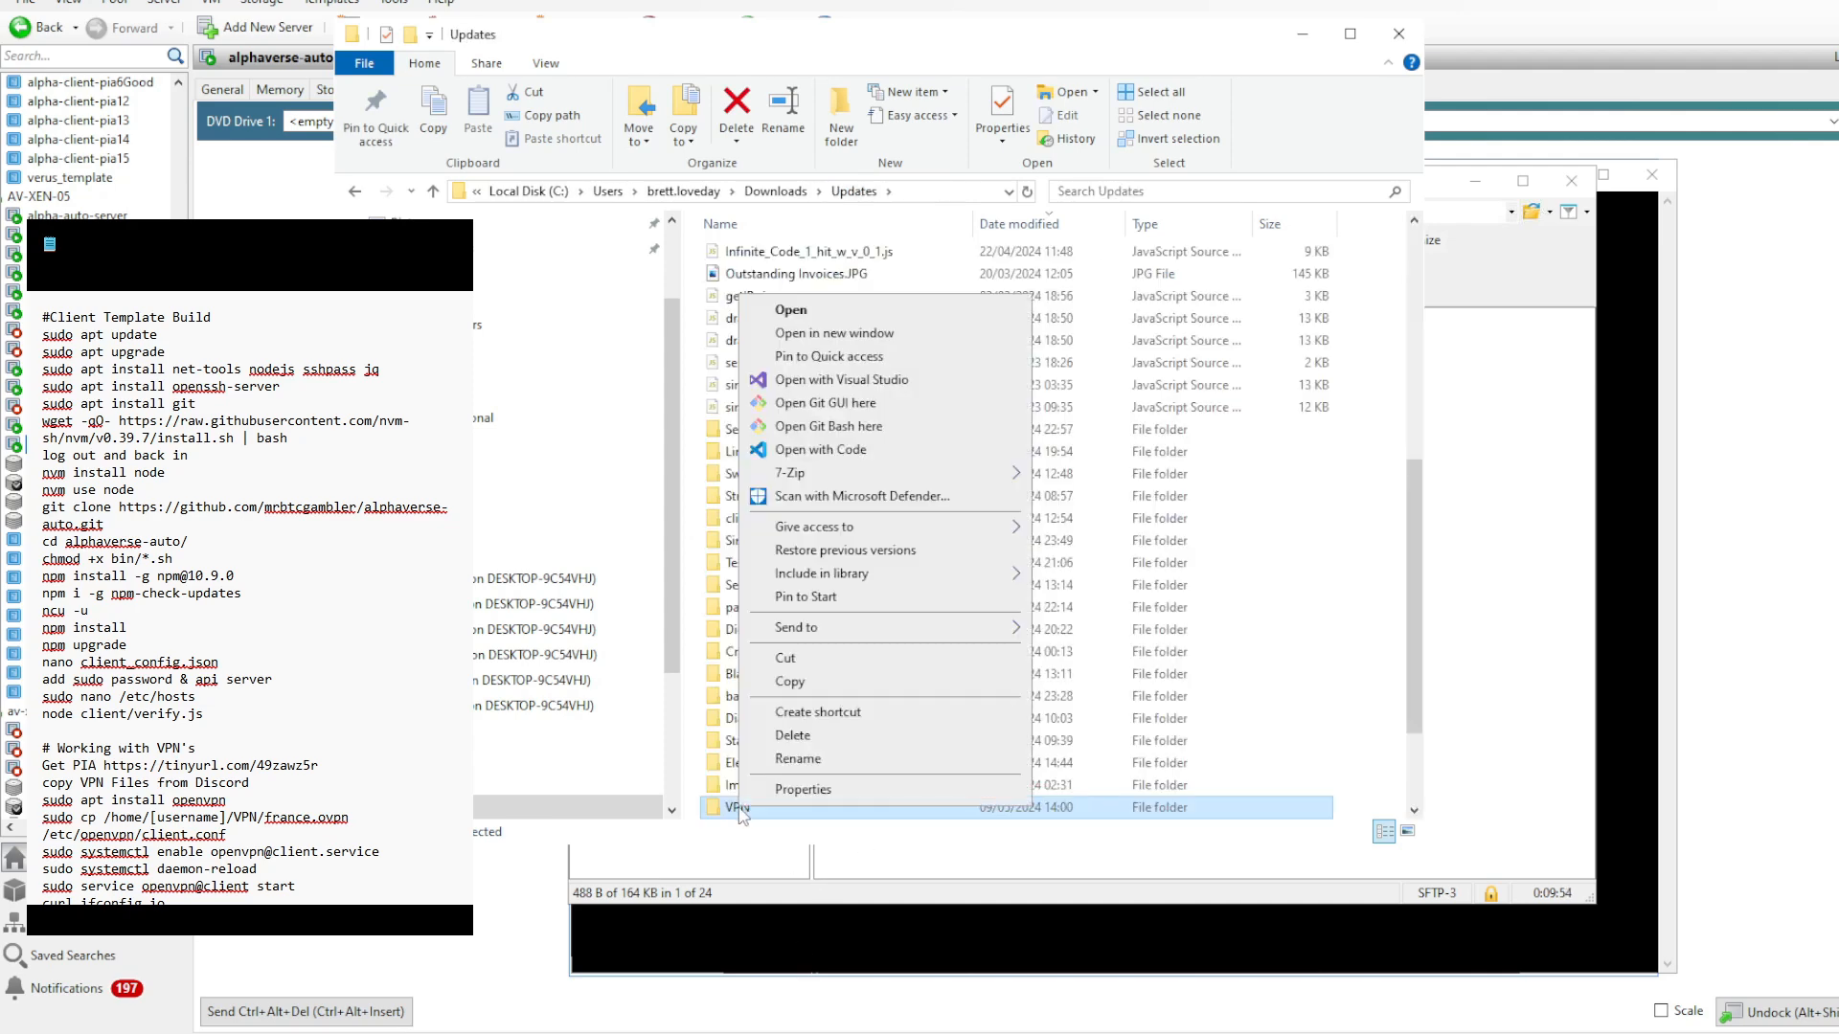
pyautogui.click(791, 682)
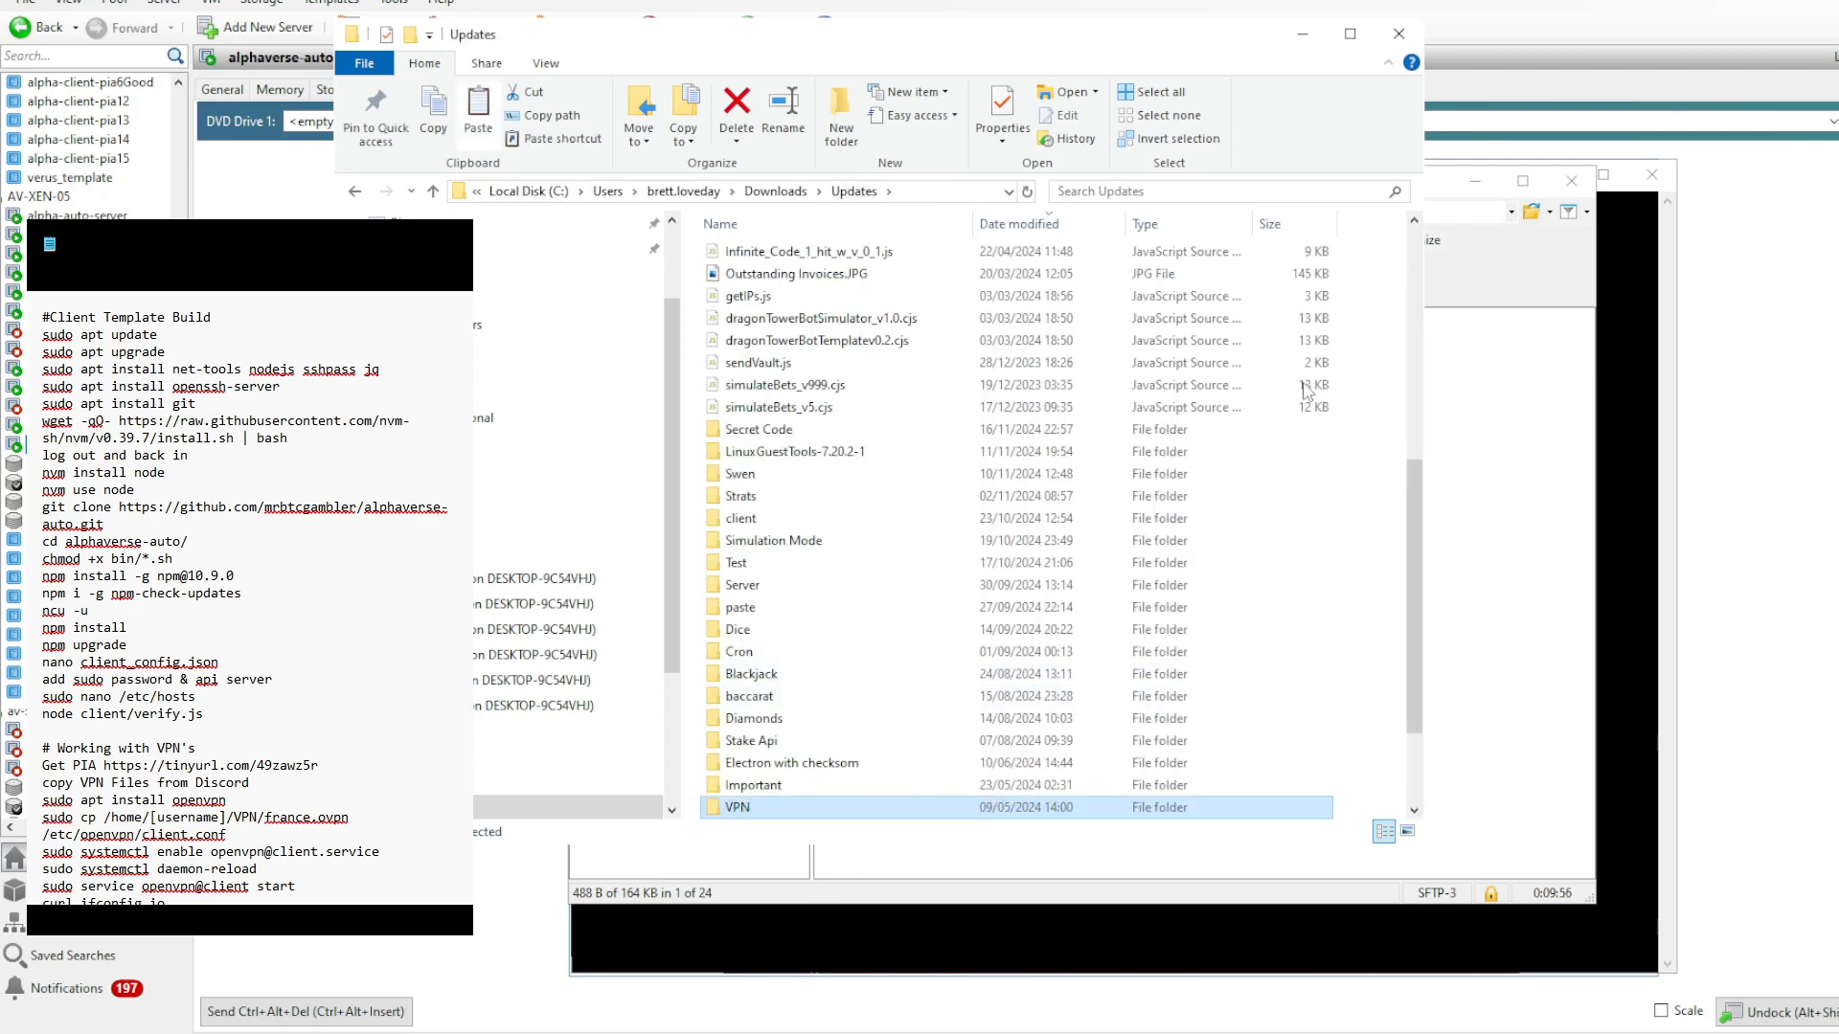
pyautogui.click(1302, 33)
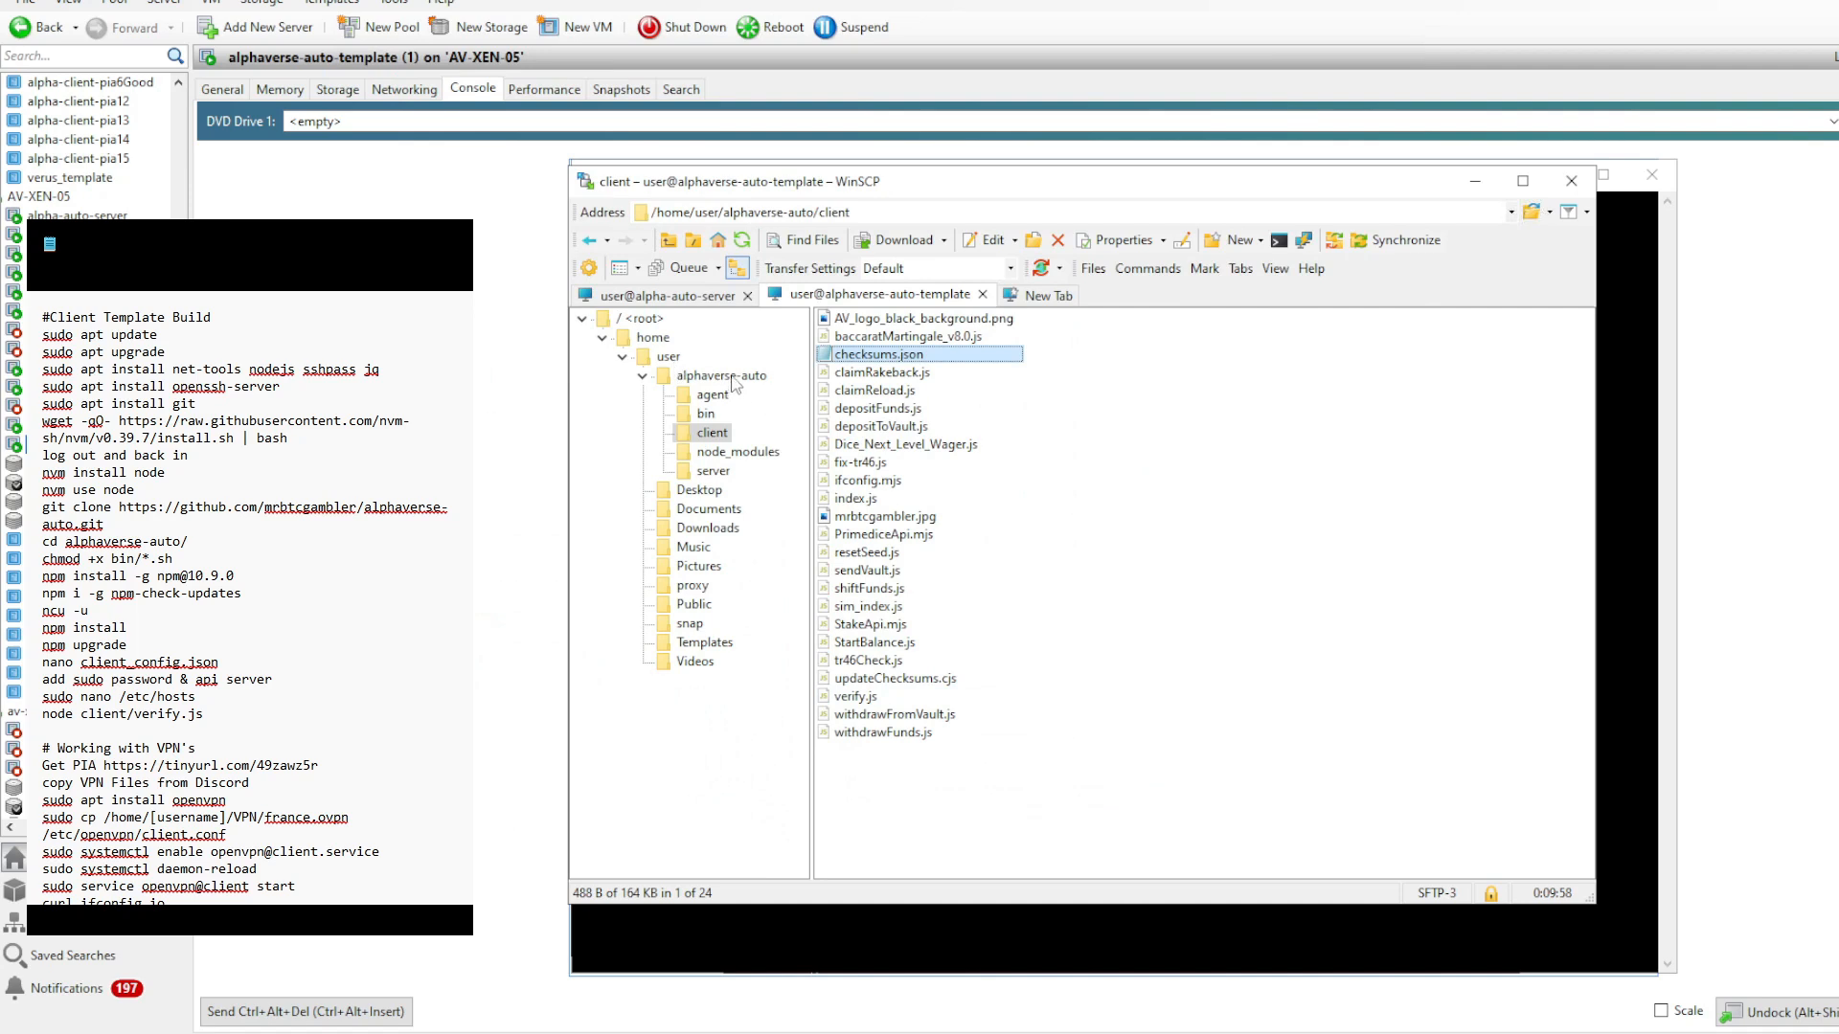
pyautogui.click(669, 356)
pyautogui.rightClick(980, 634)
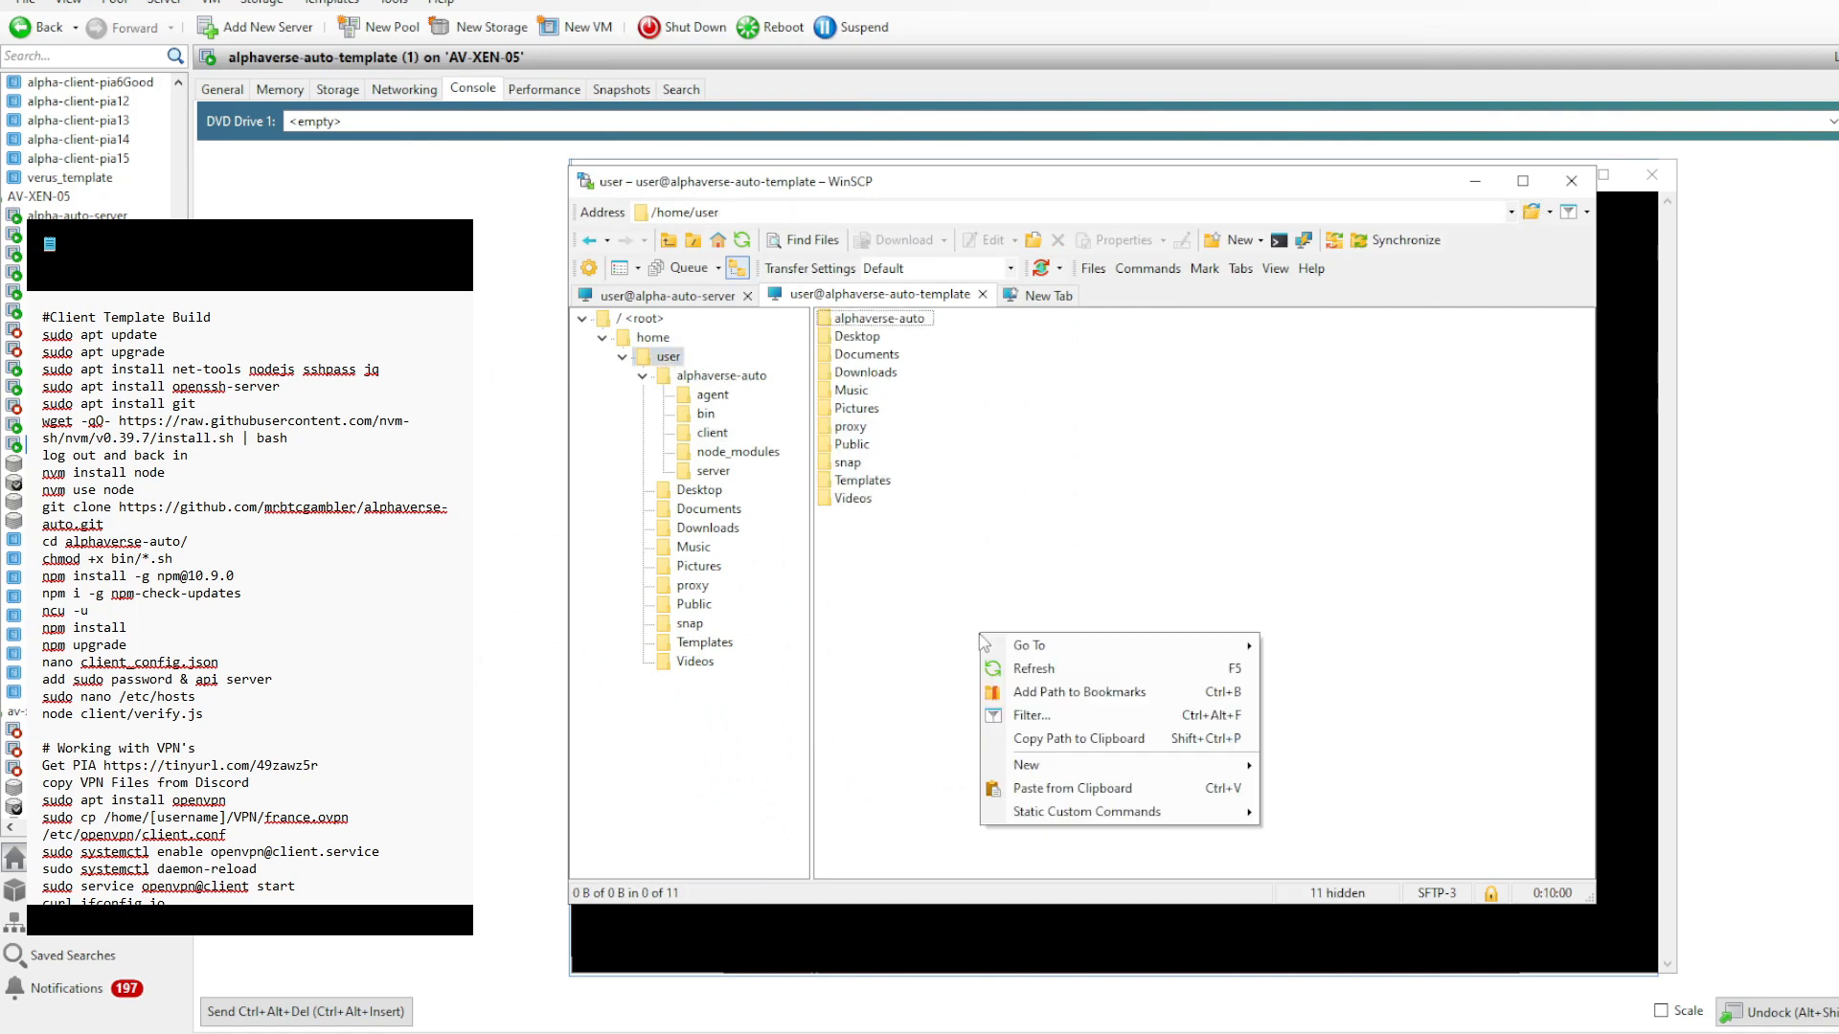
pyautogui.click(1057, 788)
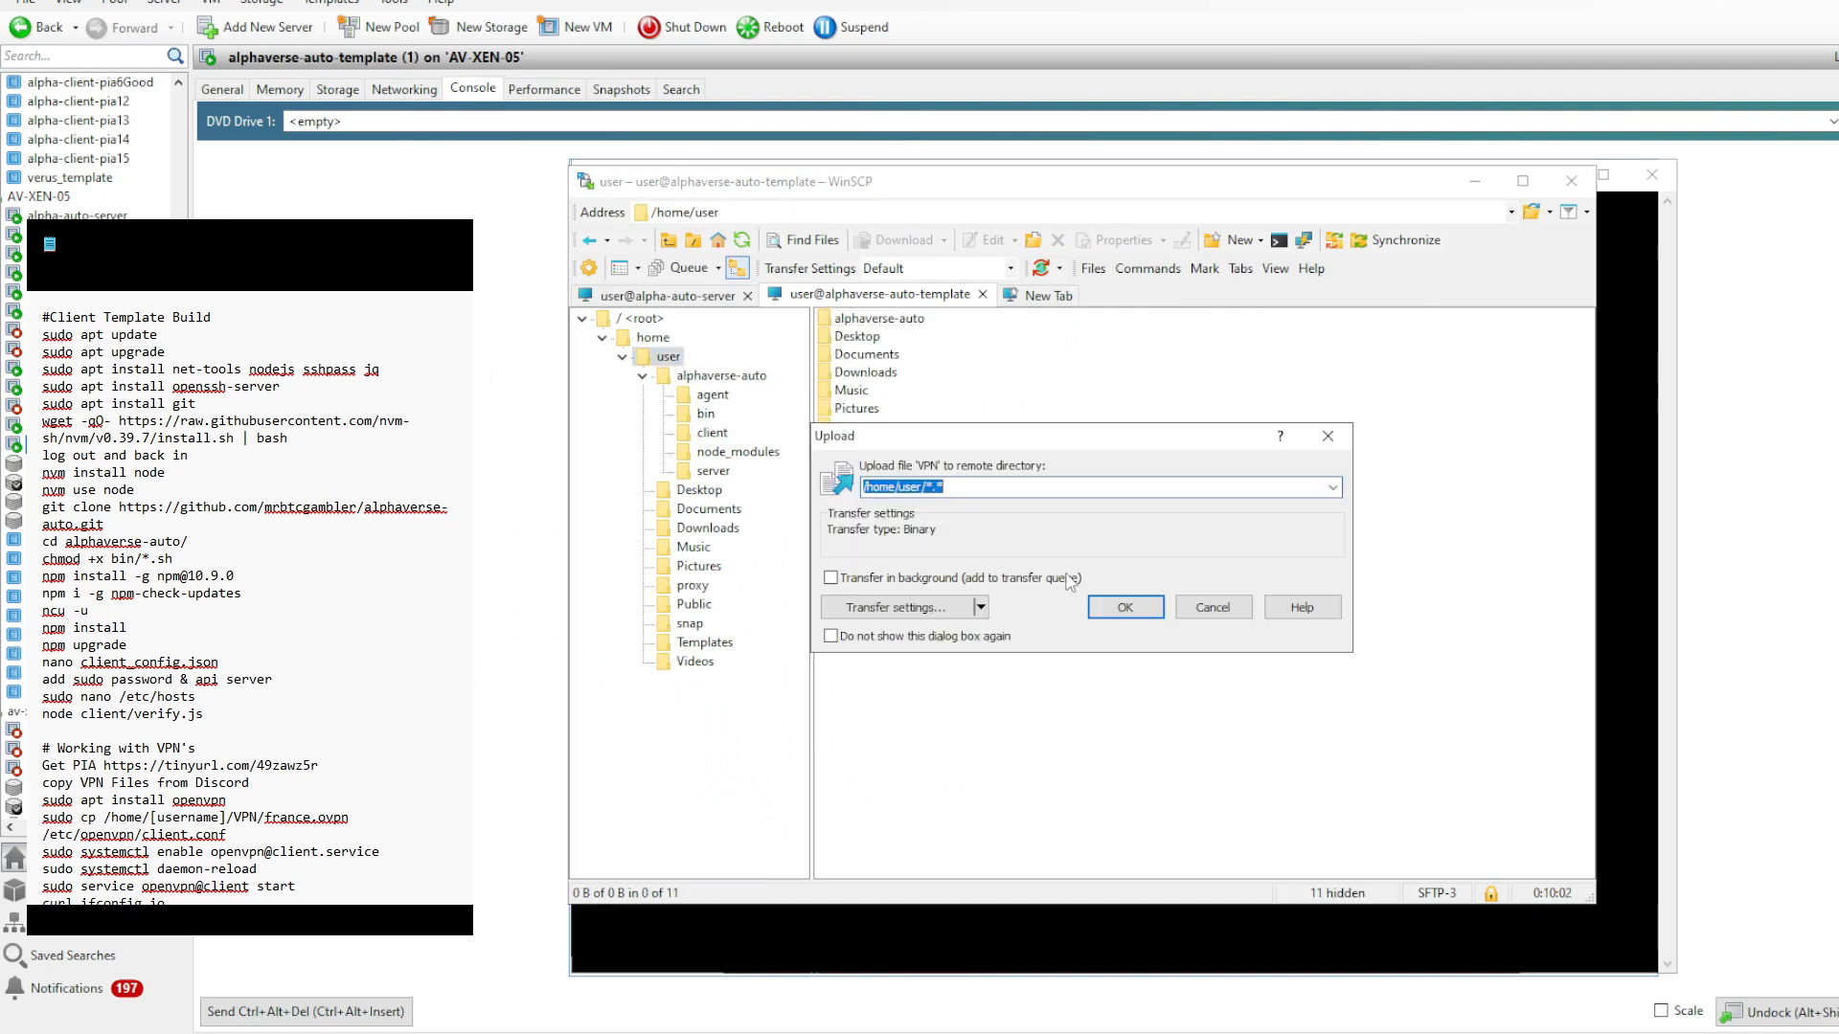
pyautogui.click(1127, 614)
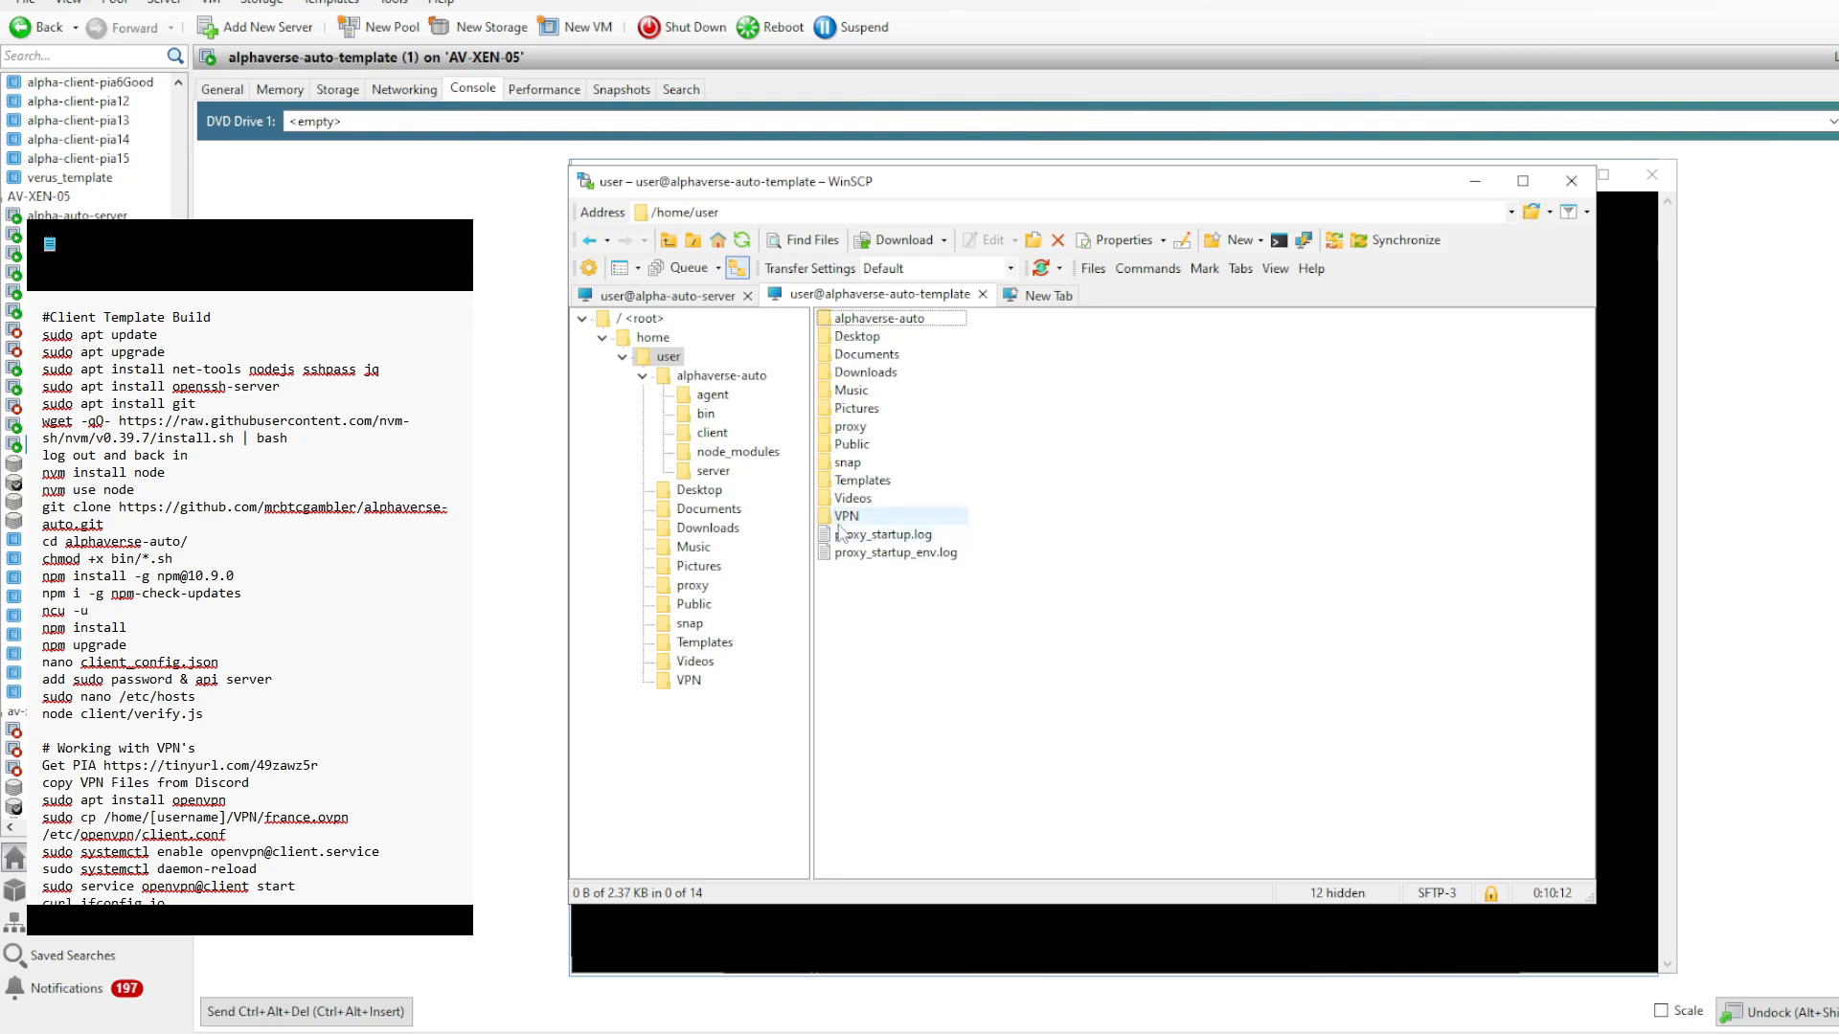
# - Review restart-vpn.sh in alphaverse-auto/bin for its VPN locations and IP check, close it, and return to the user's home folder
pyautogui.click(706, 413)
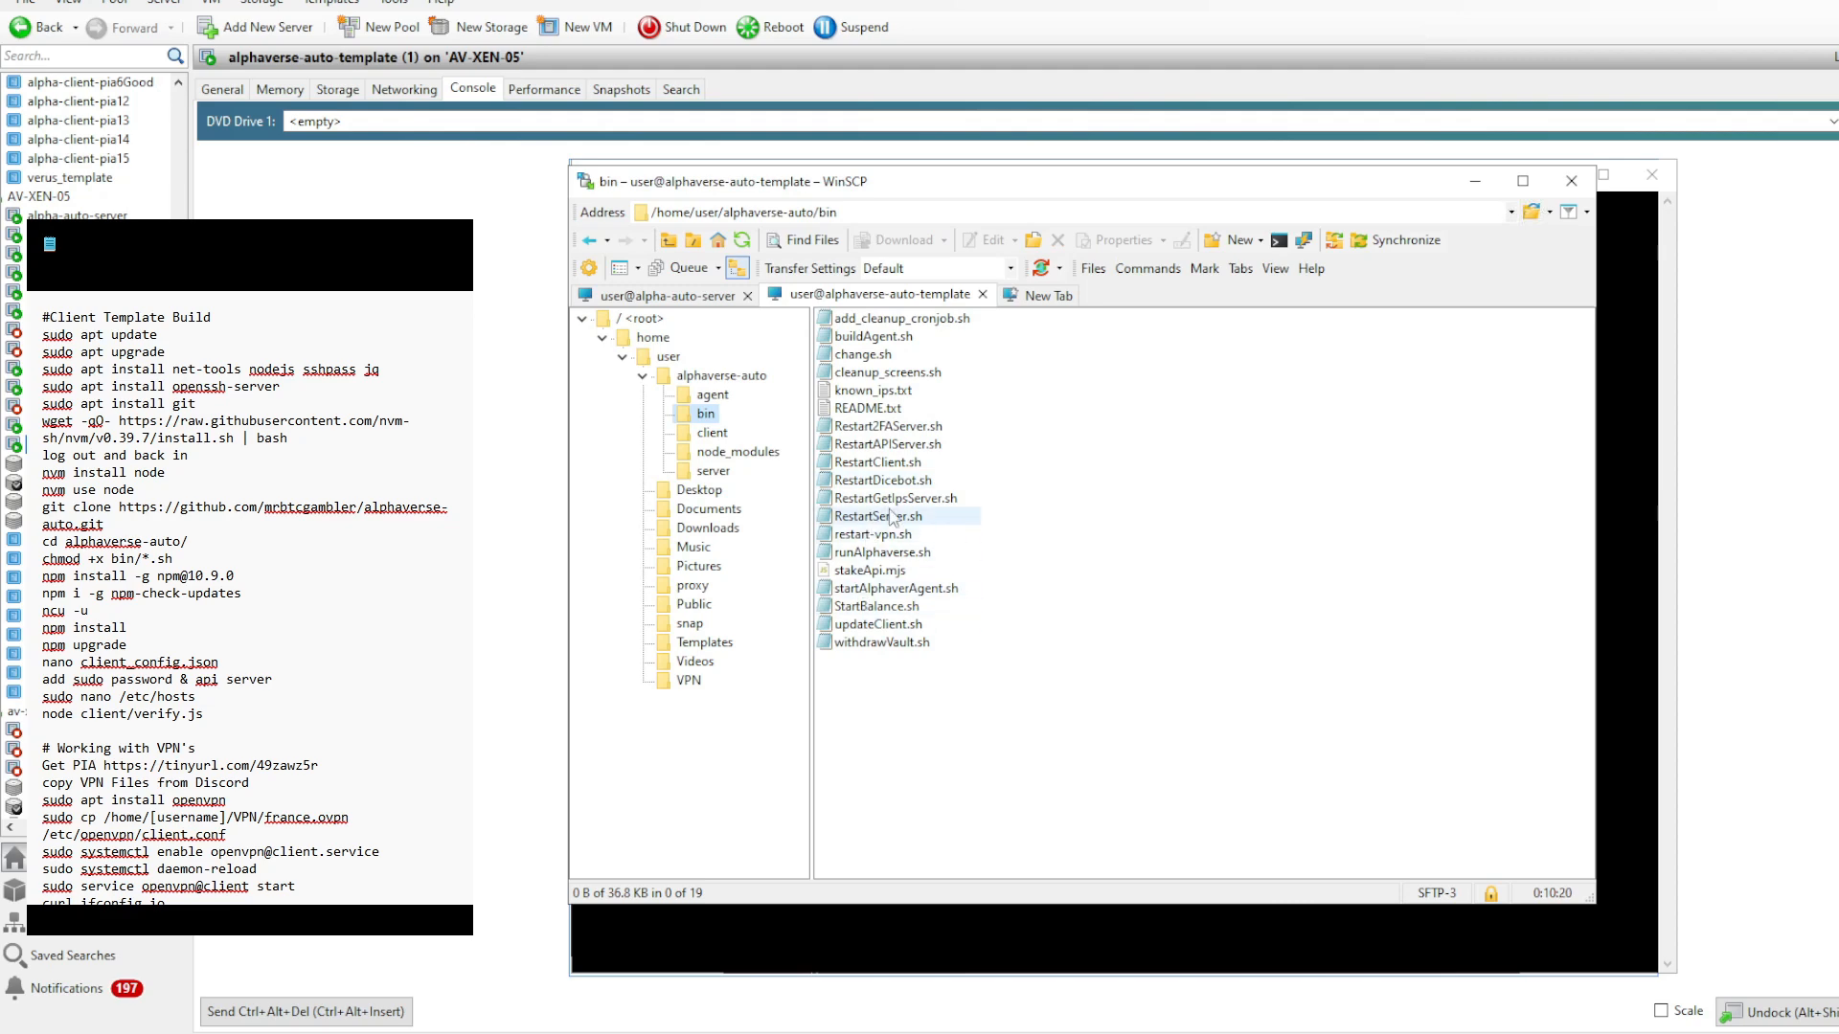
pyautogui.doubleClick(856, 534)
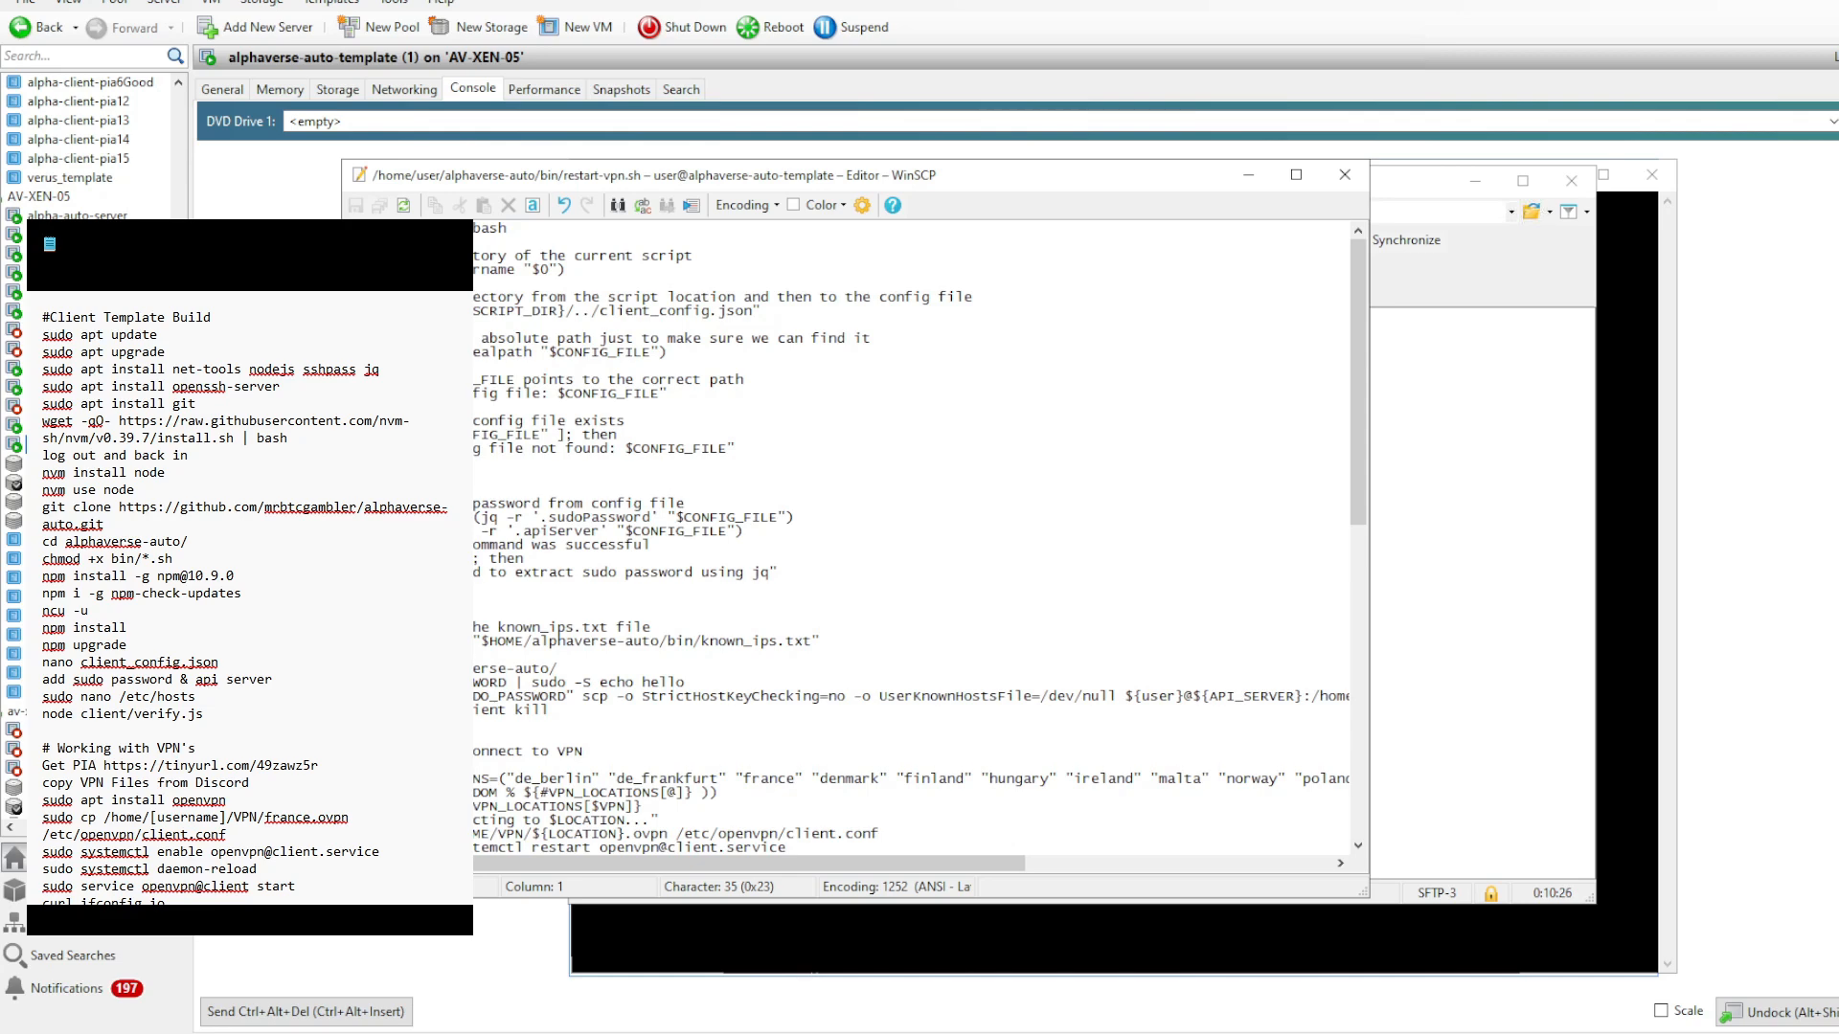
pyautogui.scroll(-9, 920, 536)
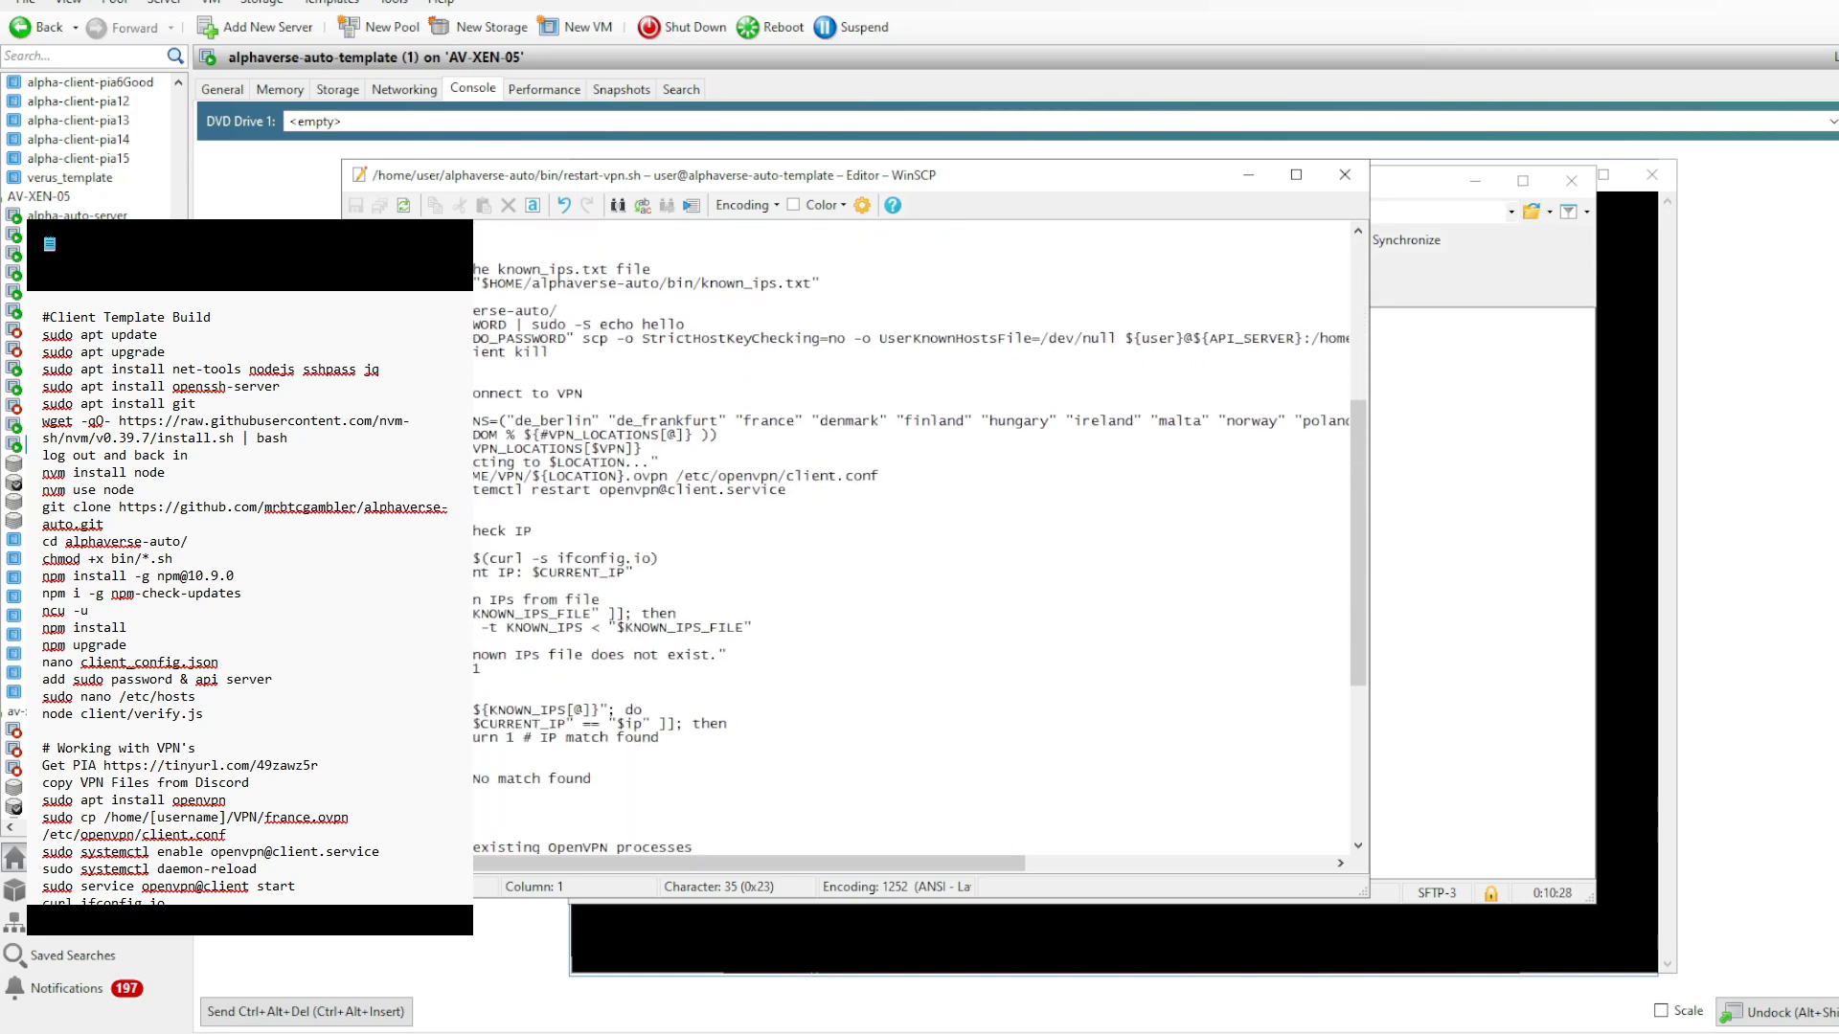
pyautogui.scroll(-3, 910, 537)
pyautogui.scroll(2, 919, 536)
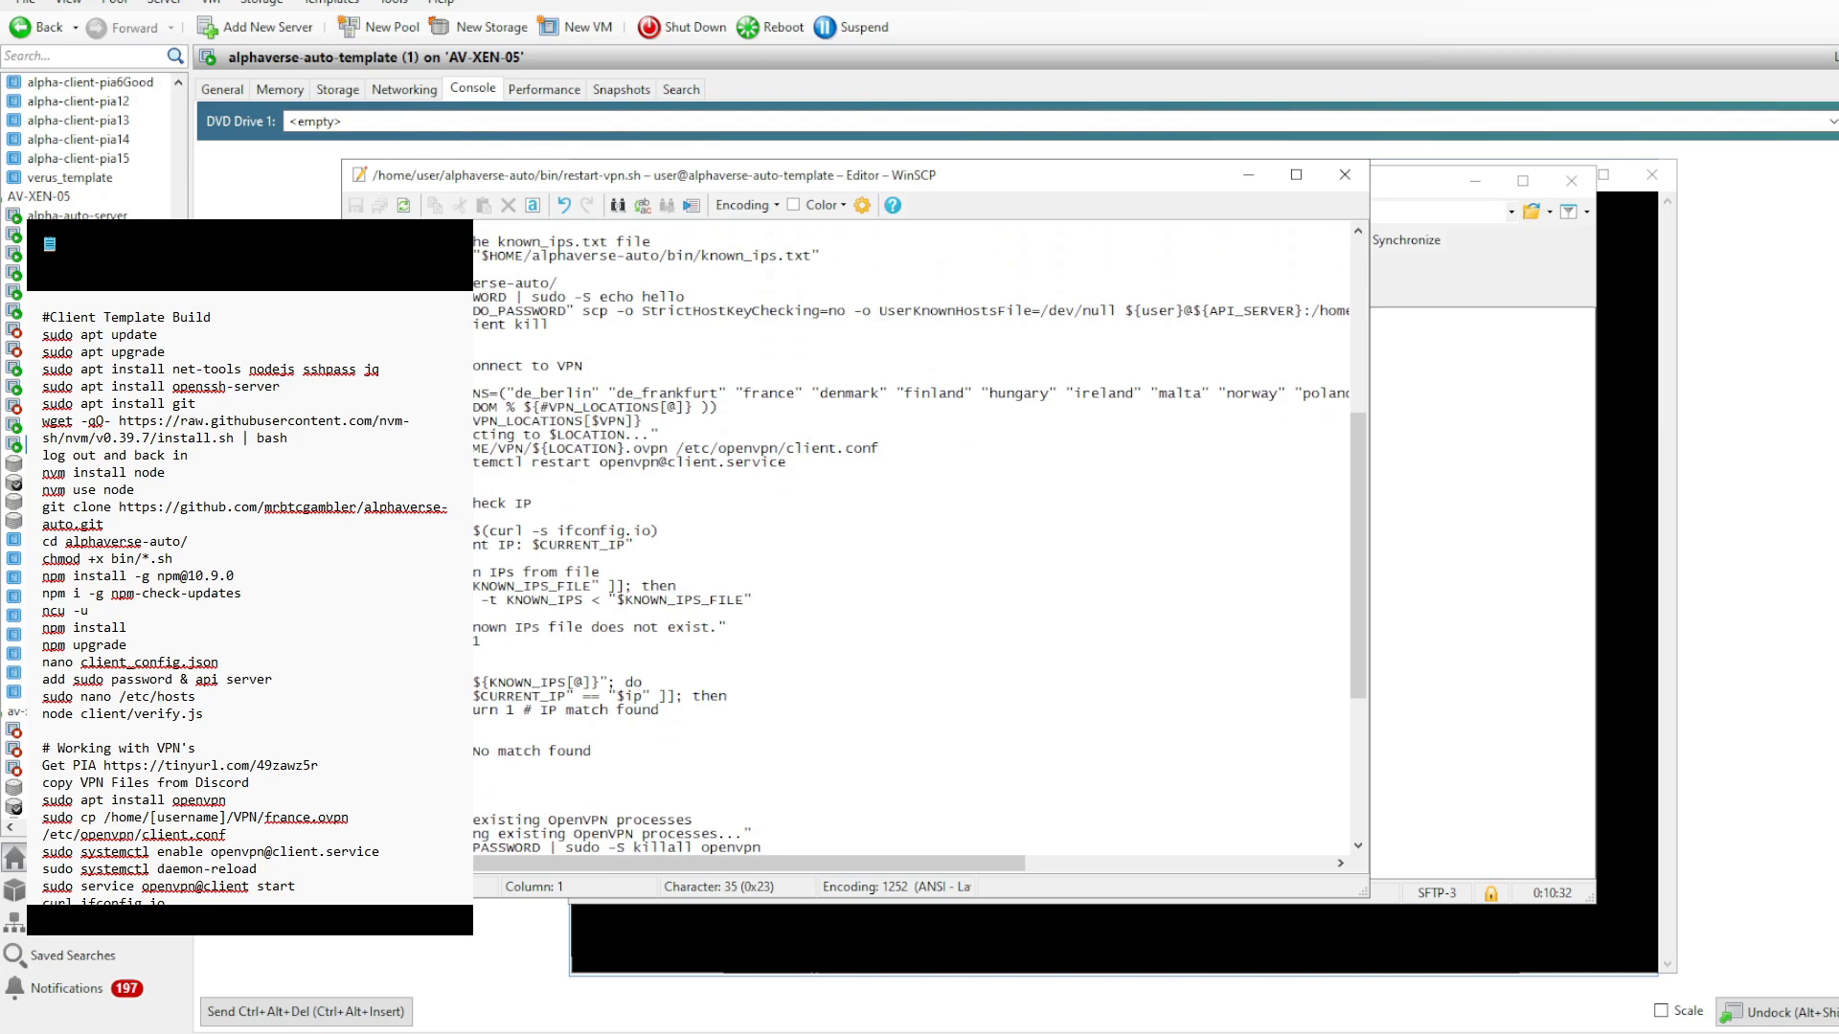
pyautogui.scroll(-10, 919, 537)
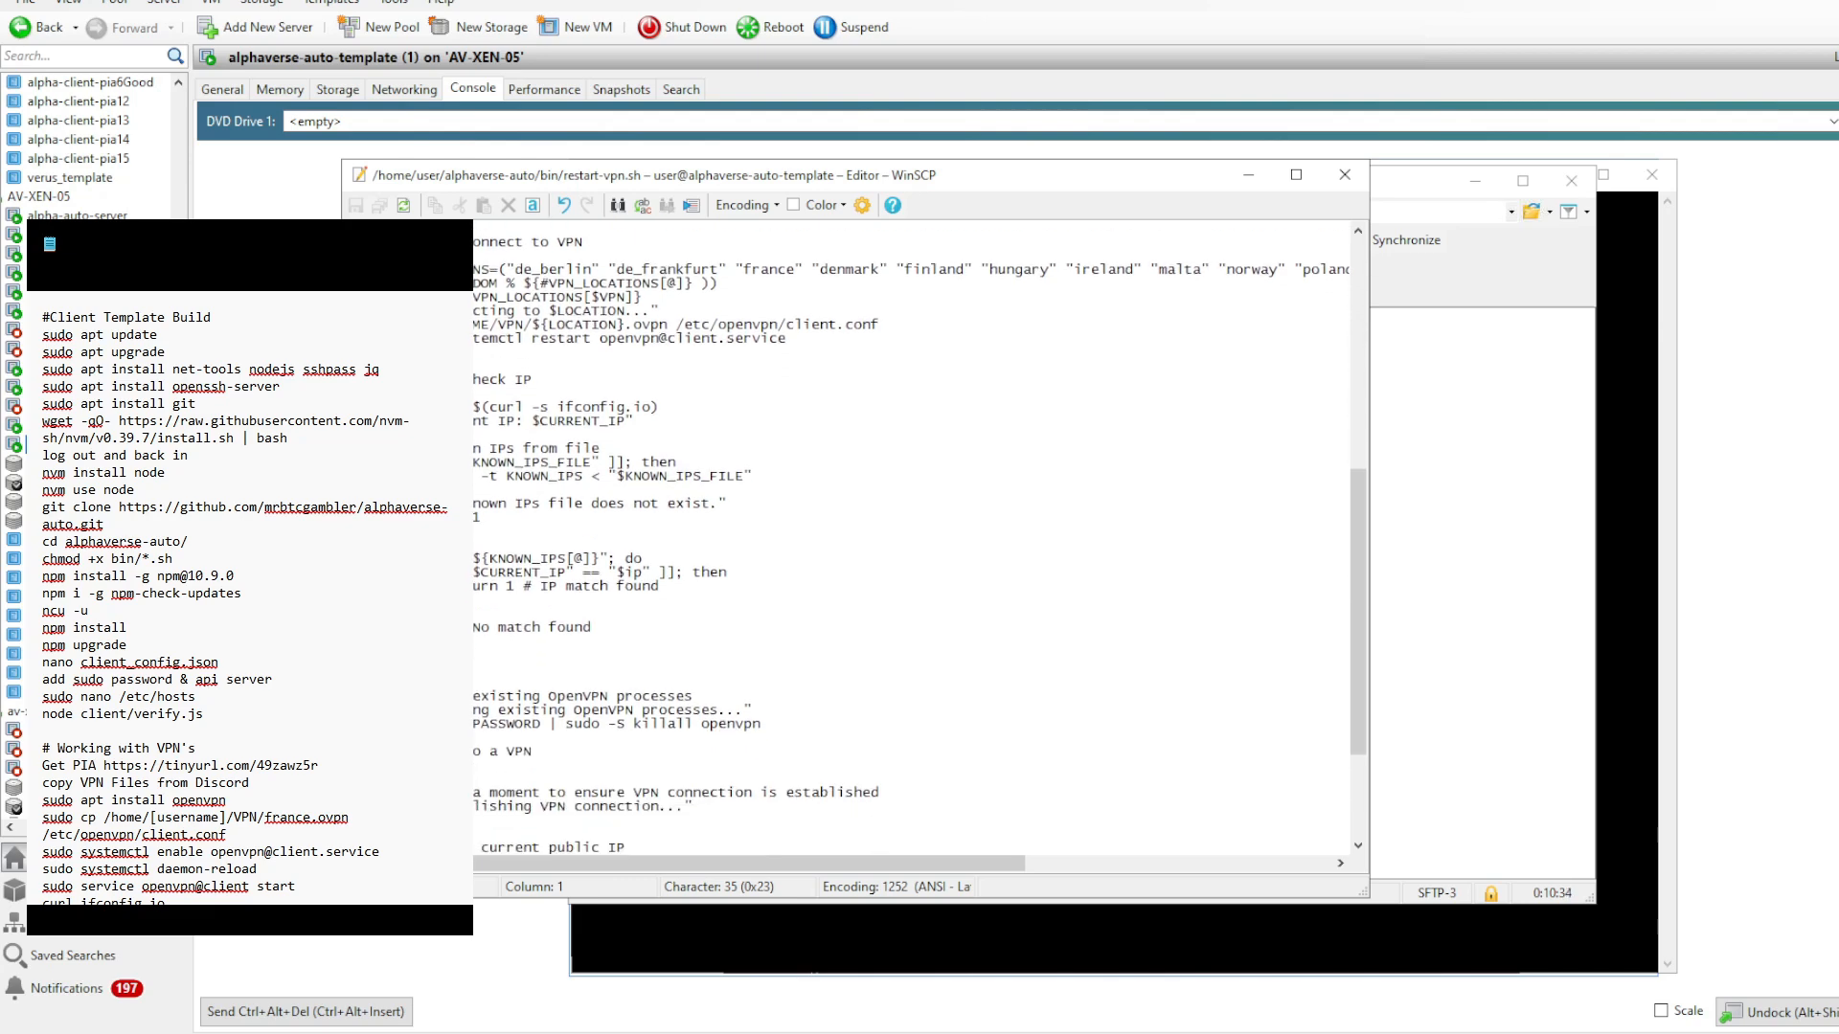
pyautogui.scroll(7, 919, 536)
pyautogui.scroll(13, 909, 536)
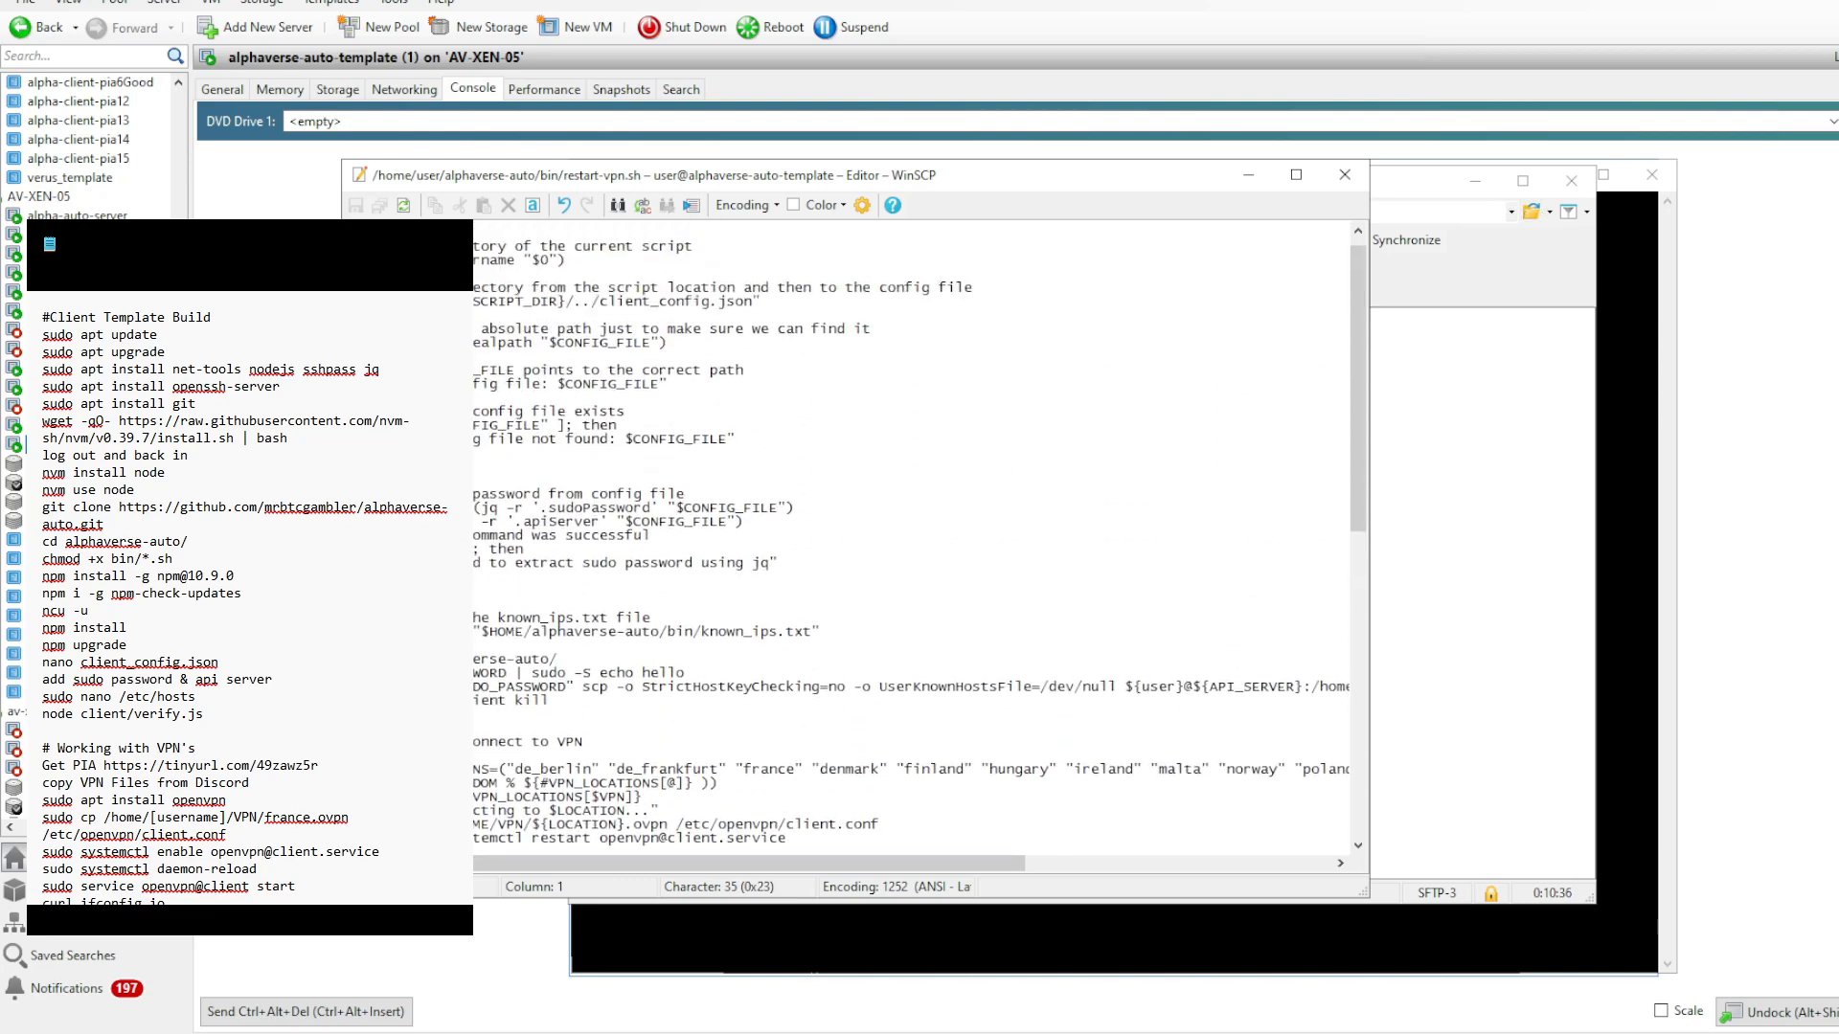
pyautogui.scroll(-5, 919, 536)
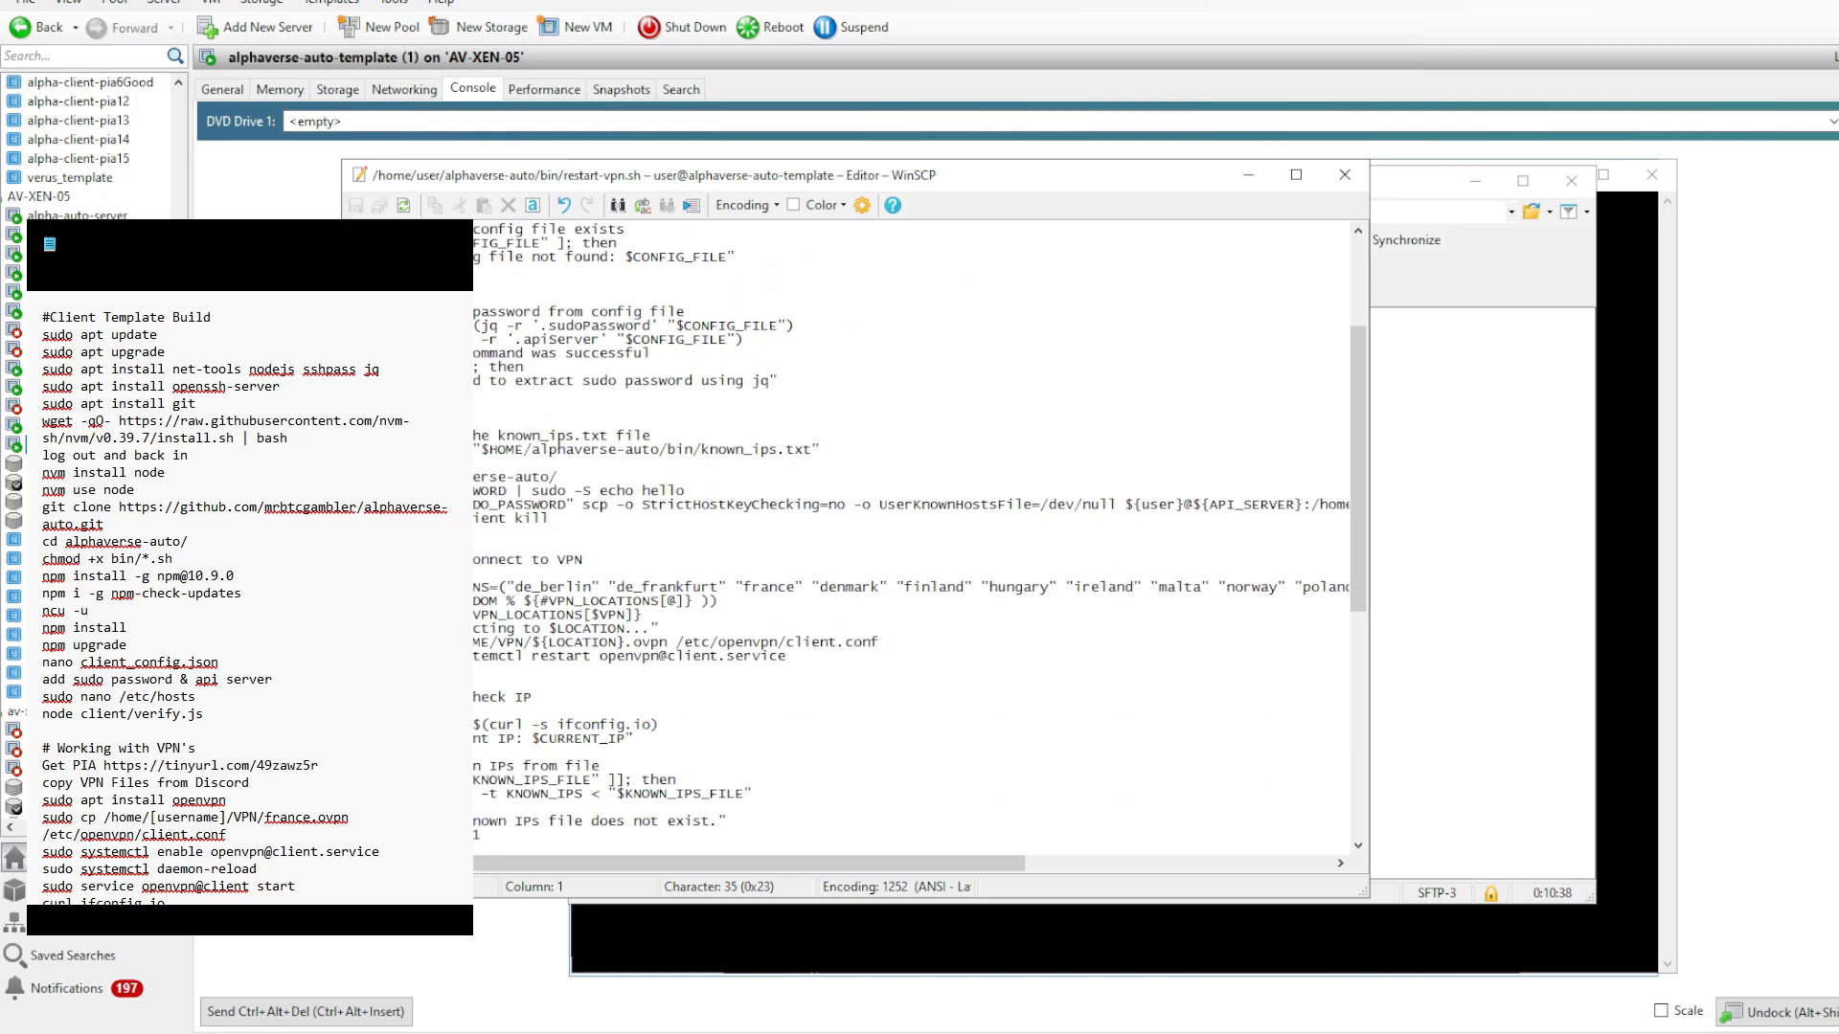
pyautogui.press('Escape')
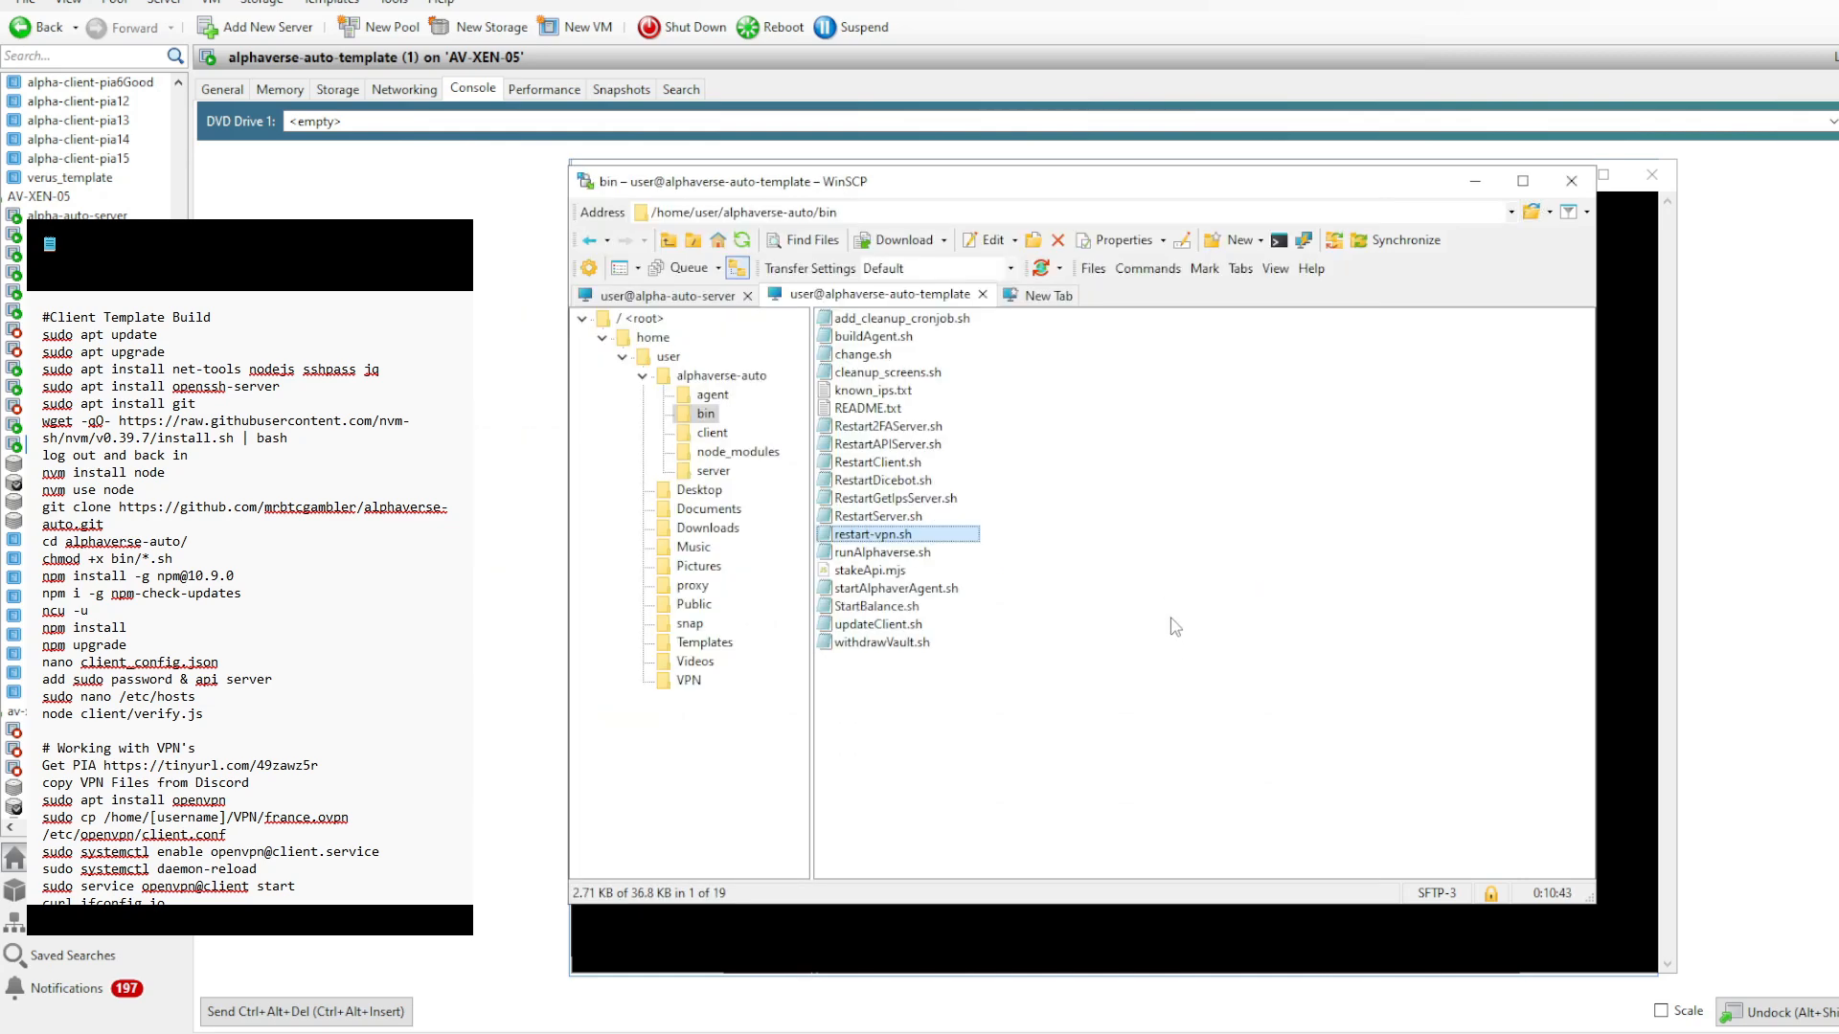
pyautogui.click(655, 358)
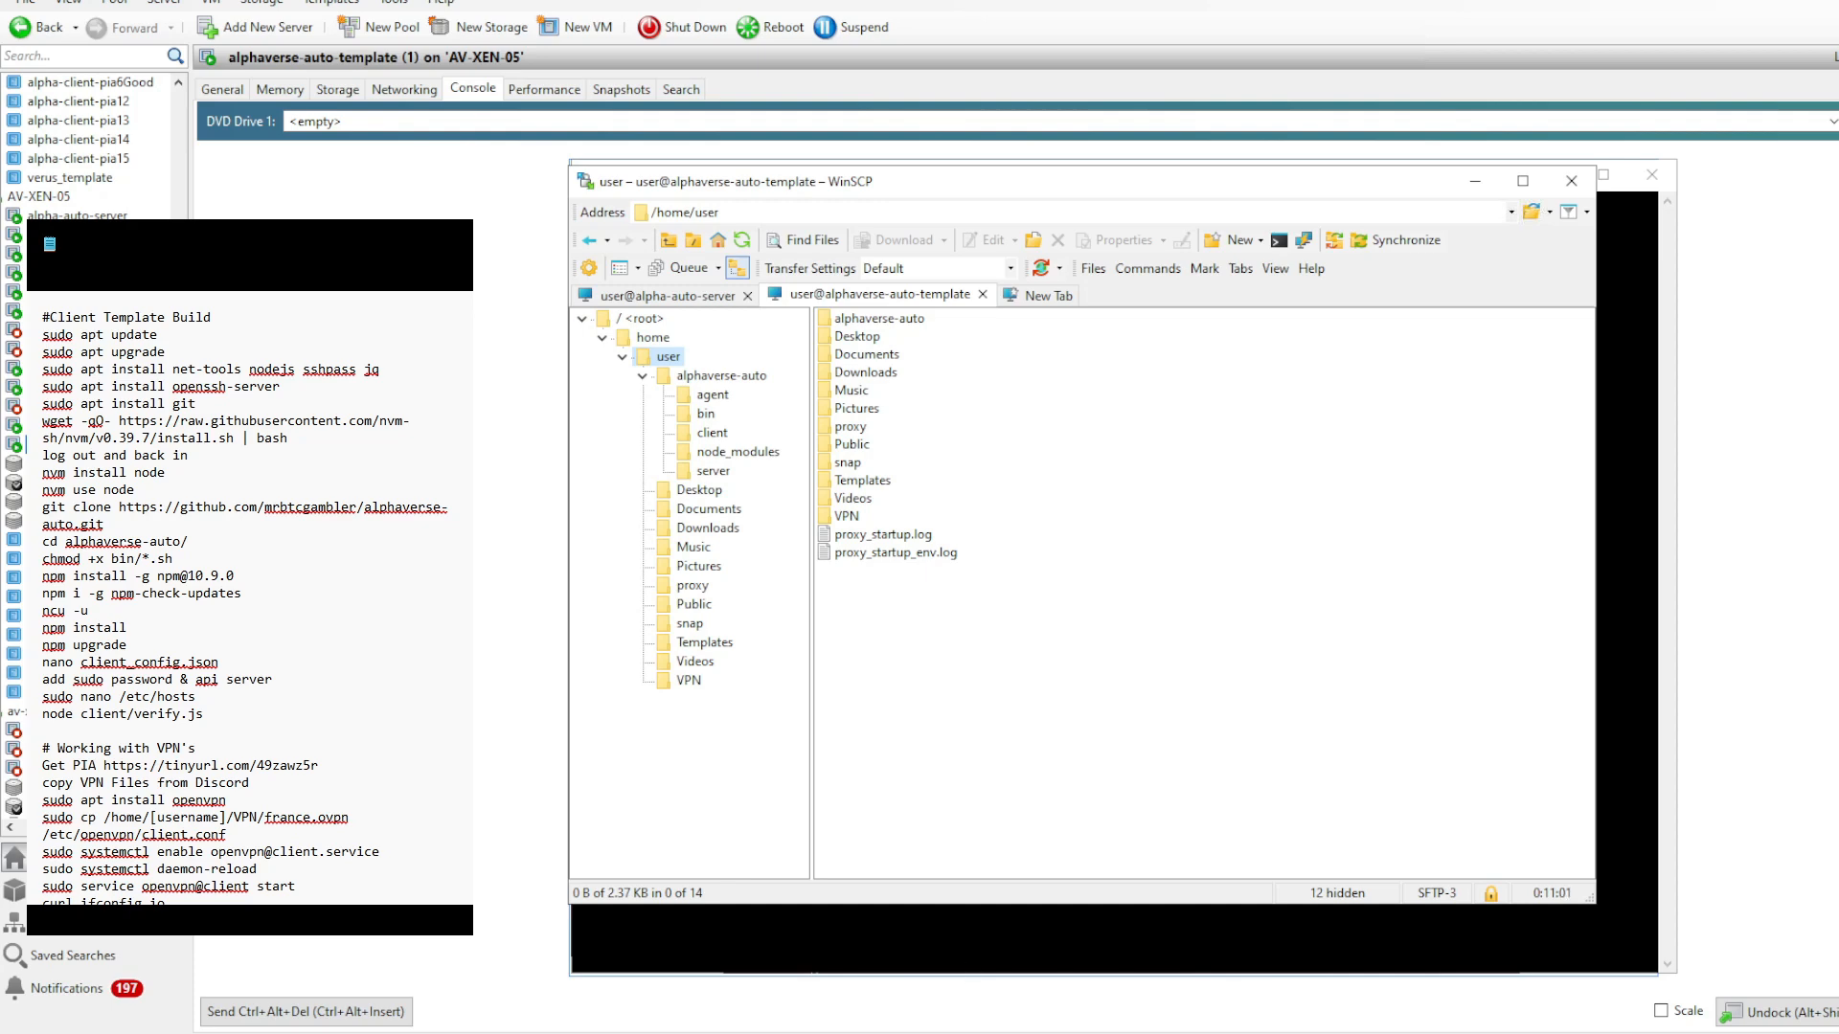
# - Switch to the template's SSH session and run sudo apt install openvpn from the VPN notes
pyautogui.click(1102, 939)
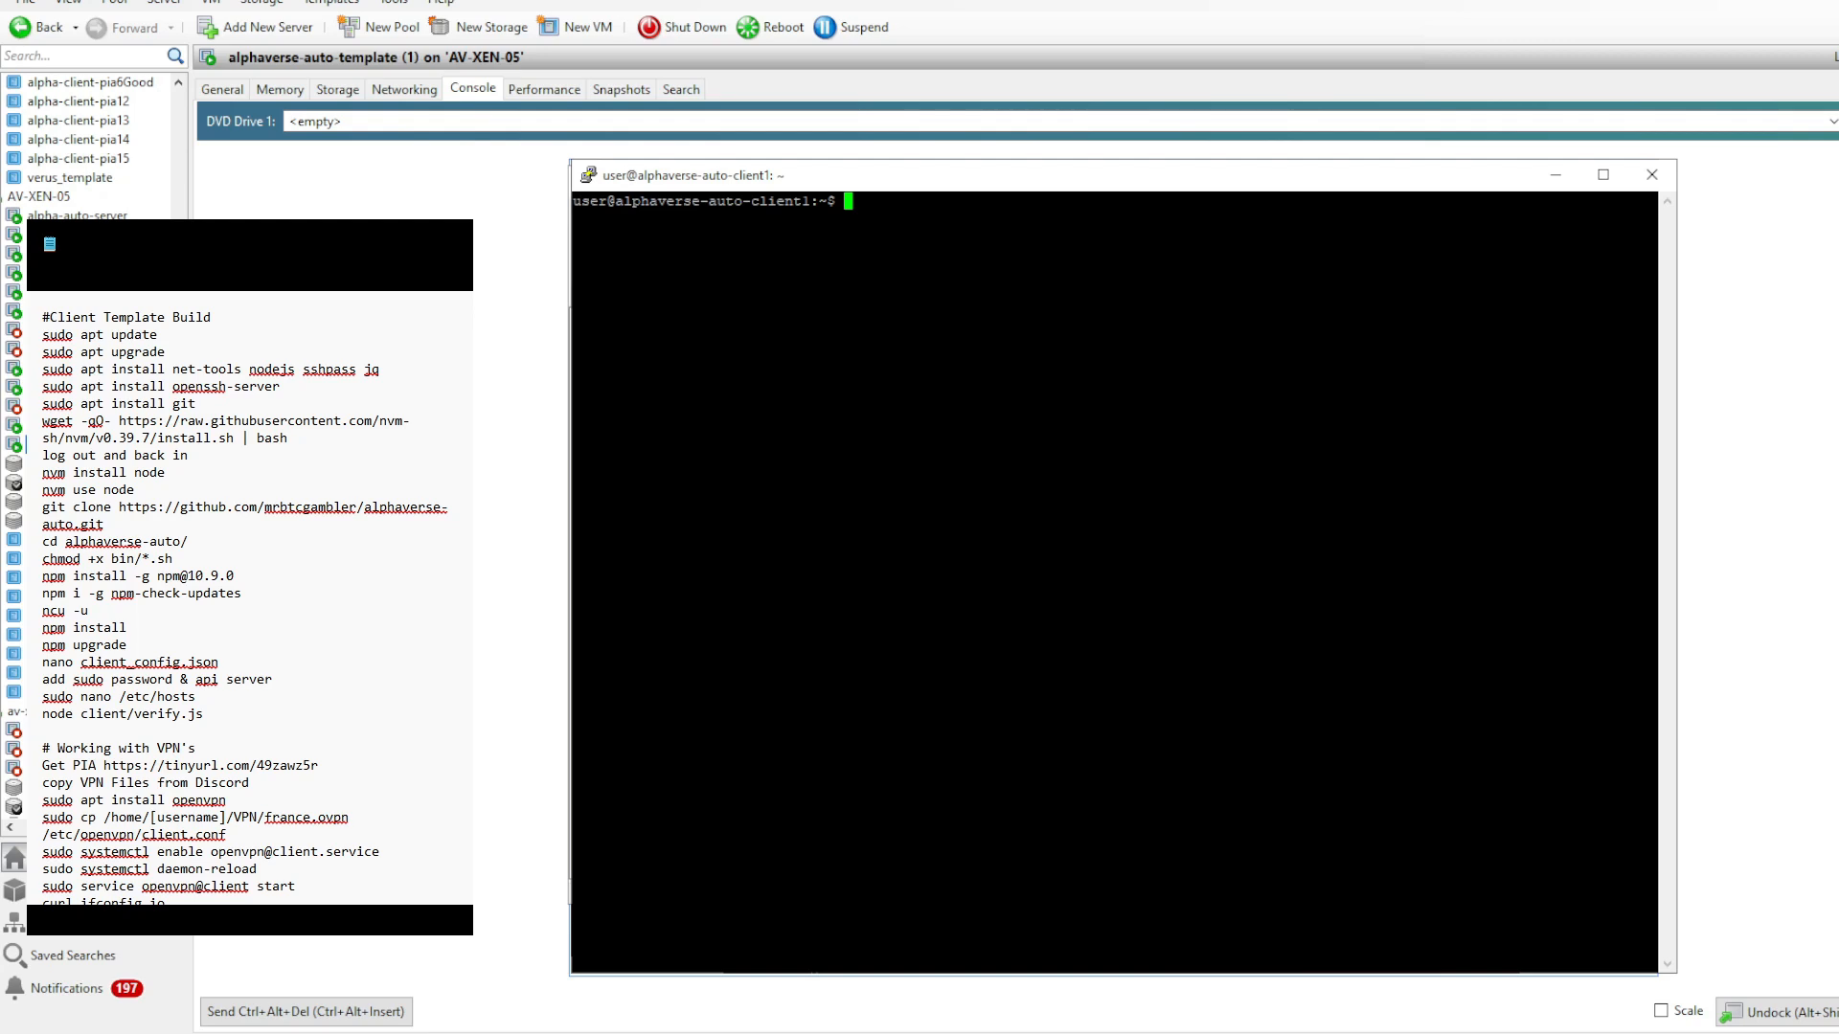
pyautogui.moveTo(251, 784); pyautogui.dragTo(36, 787)
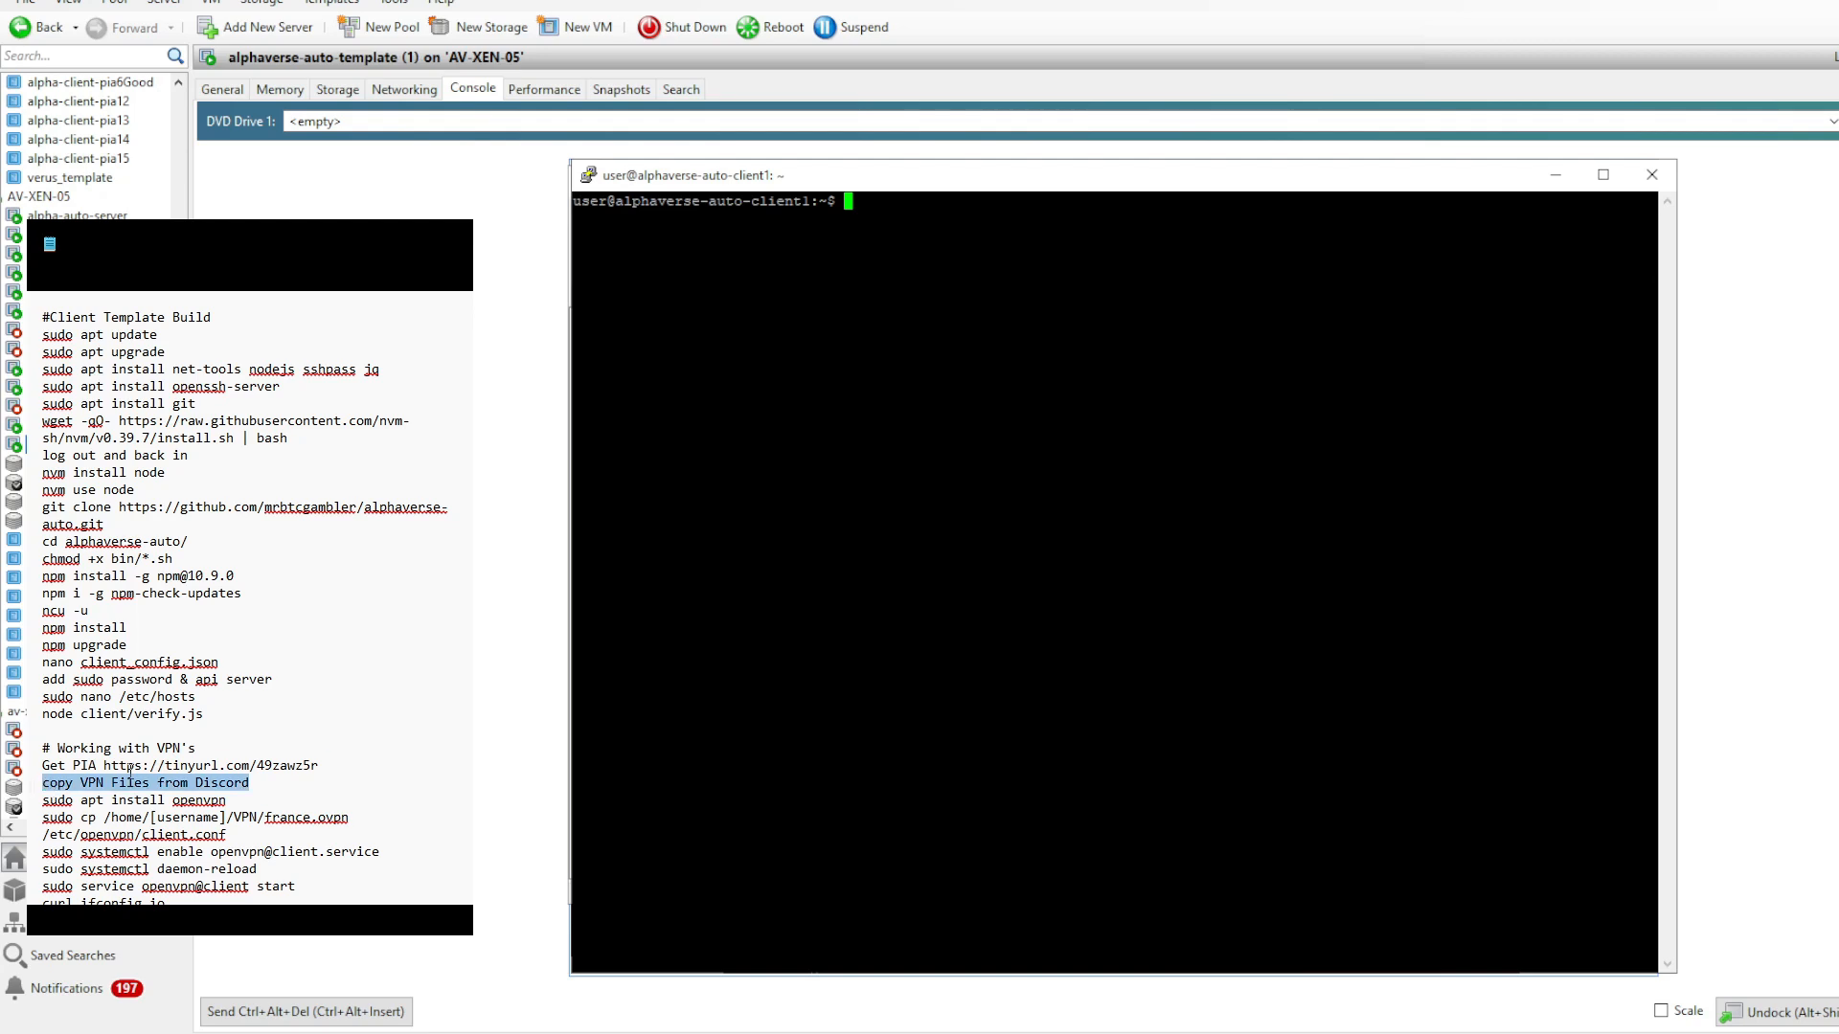
pyautogui.click(80, 784)
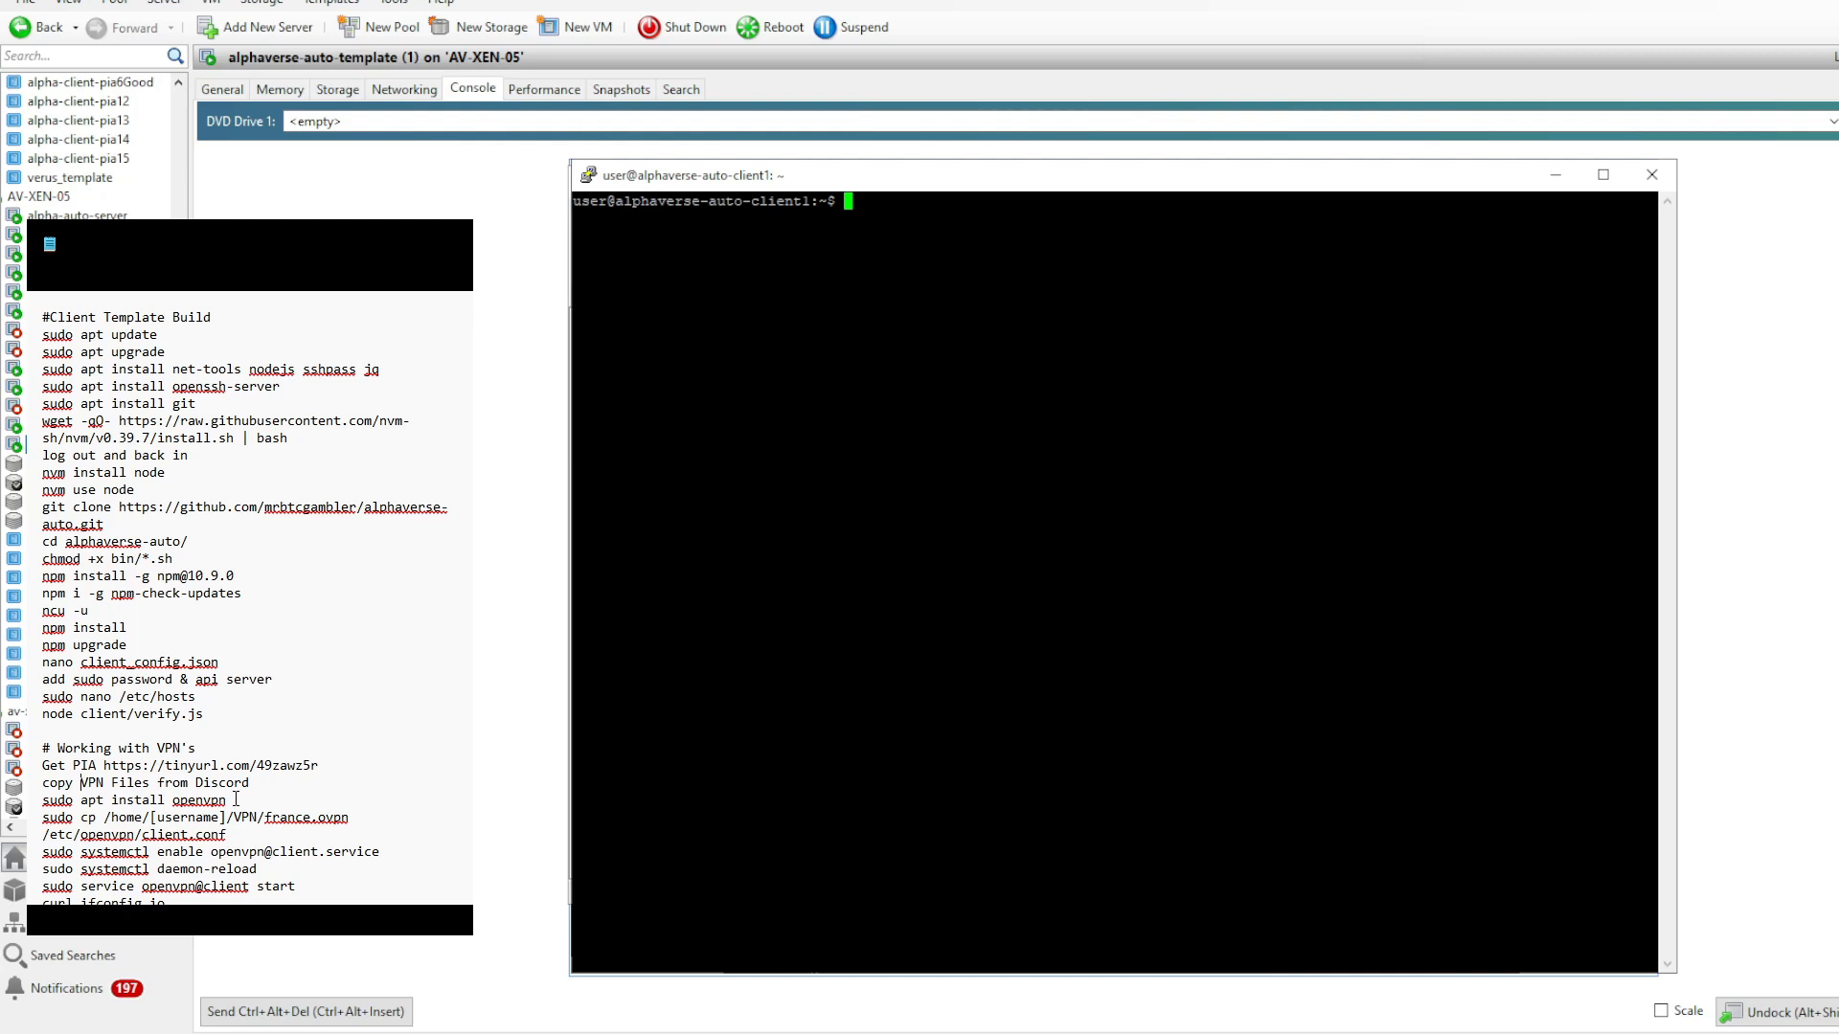
pyautogui.moveTo(233, 801); pyautogui.dragTo(38, 807)
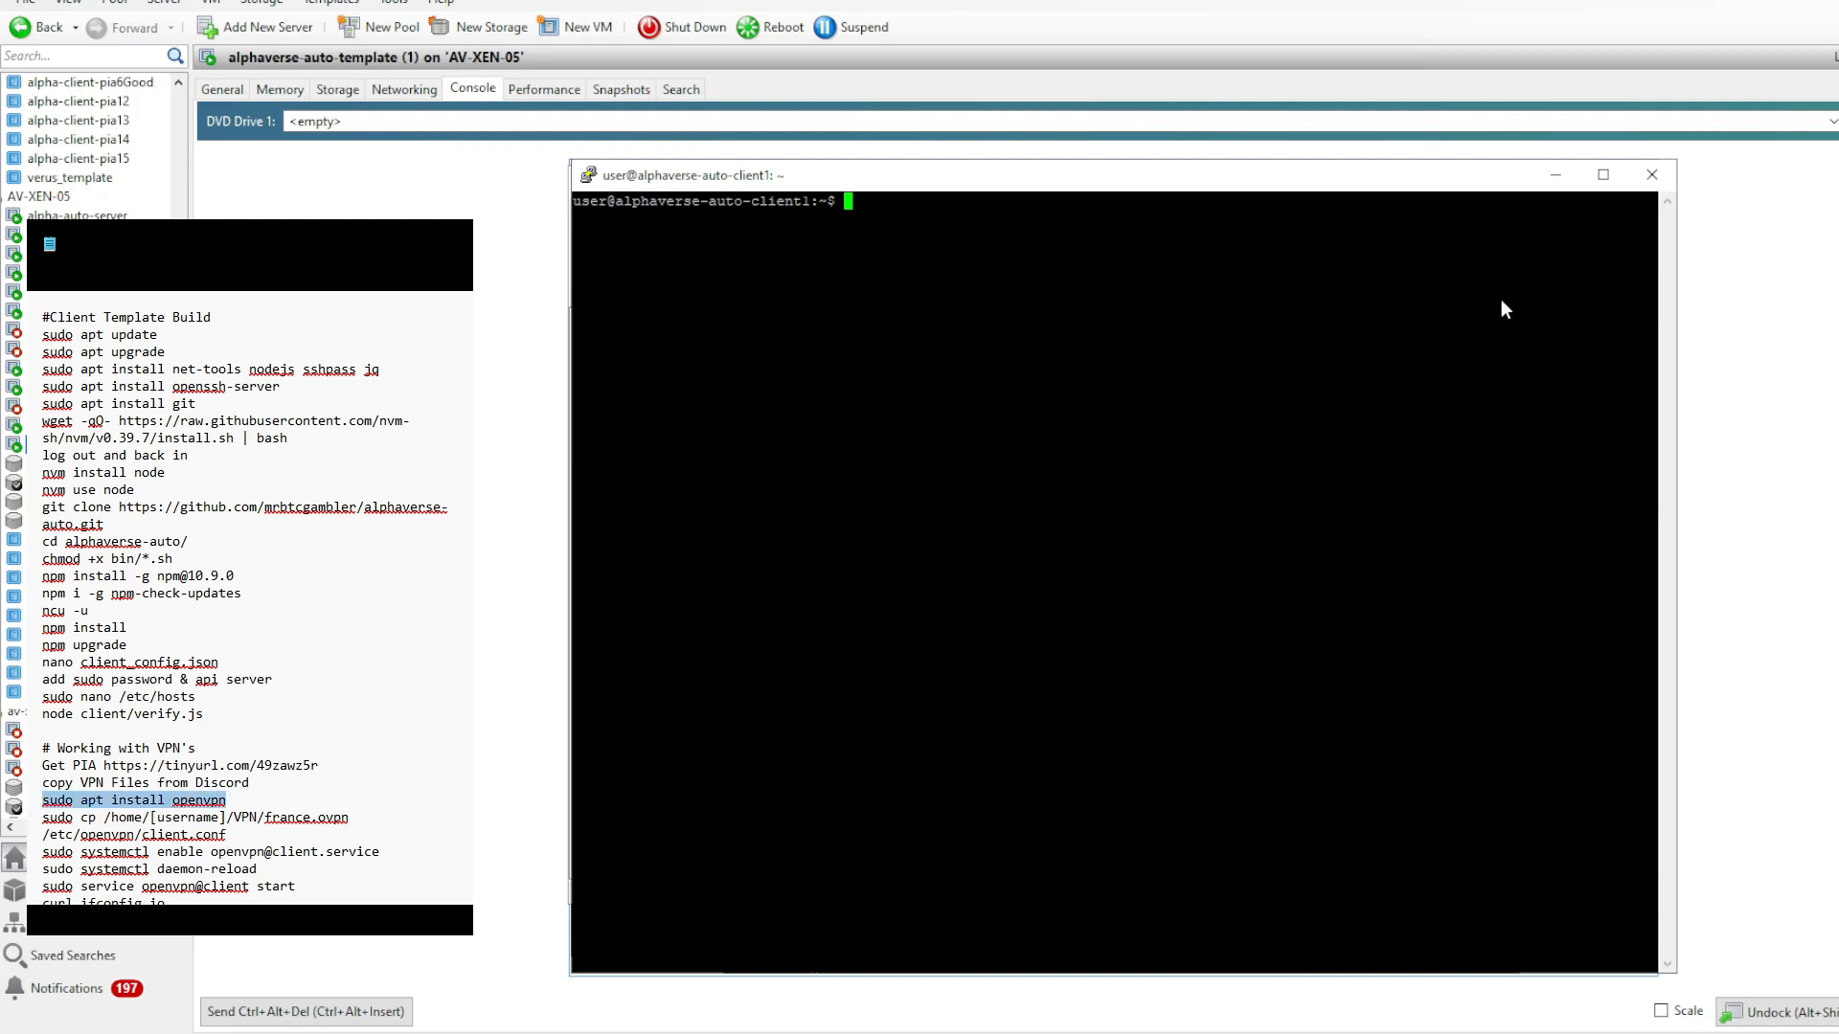
pyautogui.rightClick(1357, 362)
pyautogui.press('Return')
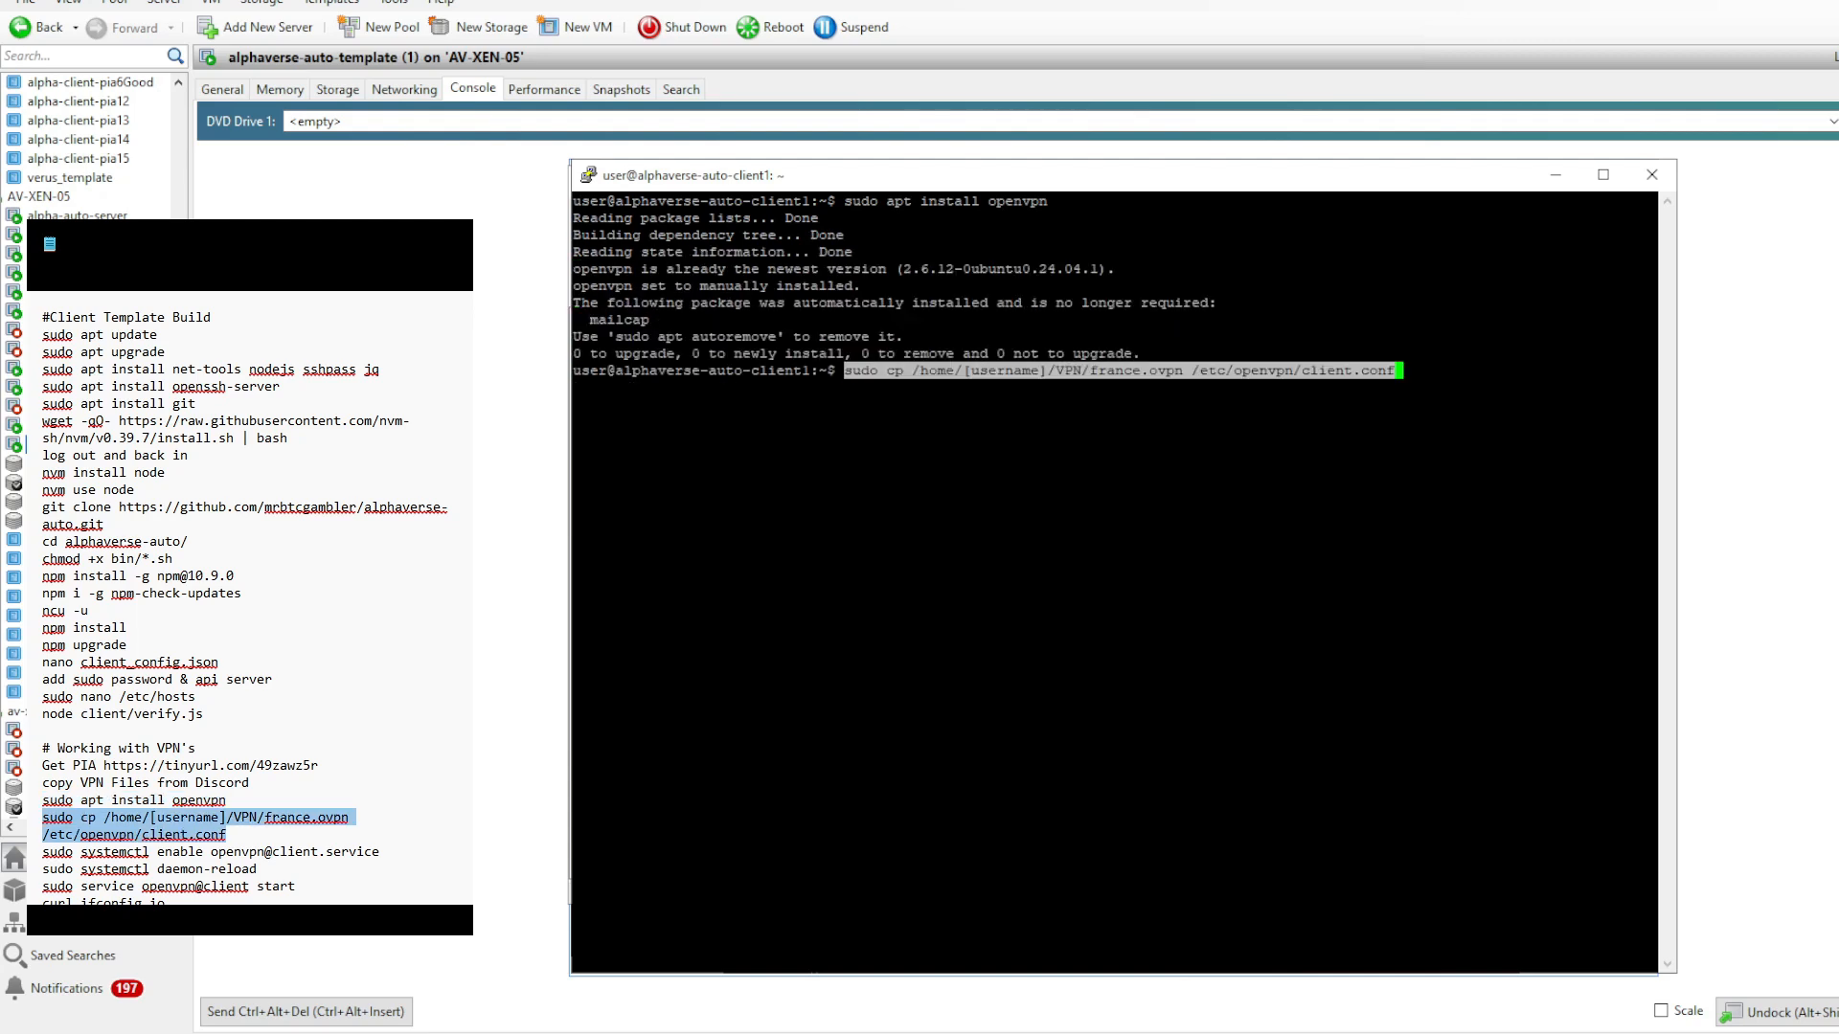
# - Replace [username] with user in the pasted command and run sudo cp /home/user/VPN/france.ovpn /etc/openvpn/client.conf
pyautogui.press('Left')
pyautogui.press('Left')
pyautogui.press('Left')
pyautogui.press('Left')
pyautogui.press('Left')
pyautogui.press('Left')
pyautogui.press('Left')
pyautogui.press('Left')
pyautogui.press('Left')
pyautogui.press('Left')
pyautogui.press('Left')
pyautogui.press('Left')
pyautogui.press('Left')
pyautogui.press('Left')
pyautogui.press('Left')
pyautogui.press('Left')
pyautogui.press('Left')
pyautogui.press('Left')
pyautogui.press('Left')
pyautogui.press('Left')
pyautogui.press('Left')
pyautogui.press('Left')
pyautogui.press('Left')
pyautogui.press('Left')
pyautogui.press('Left')
pyautogui.press('Left')
pyautogui.press('Left')
pyautogui.press('Left')
pyautogui.press('Left')
pyautogui.press('Left')
pyautogui.press('Left')
pyautogui.press('Left')
pyautogui.press('Left')
pyautogui.press('Left')
pyautogui.press('Left')
pyautogui.press('Left')
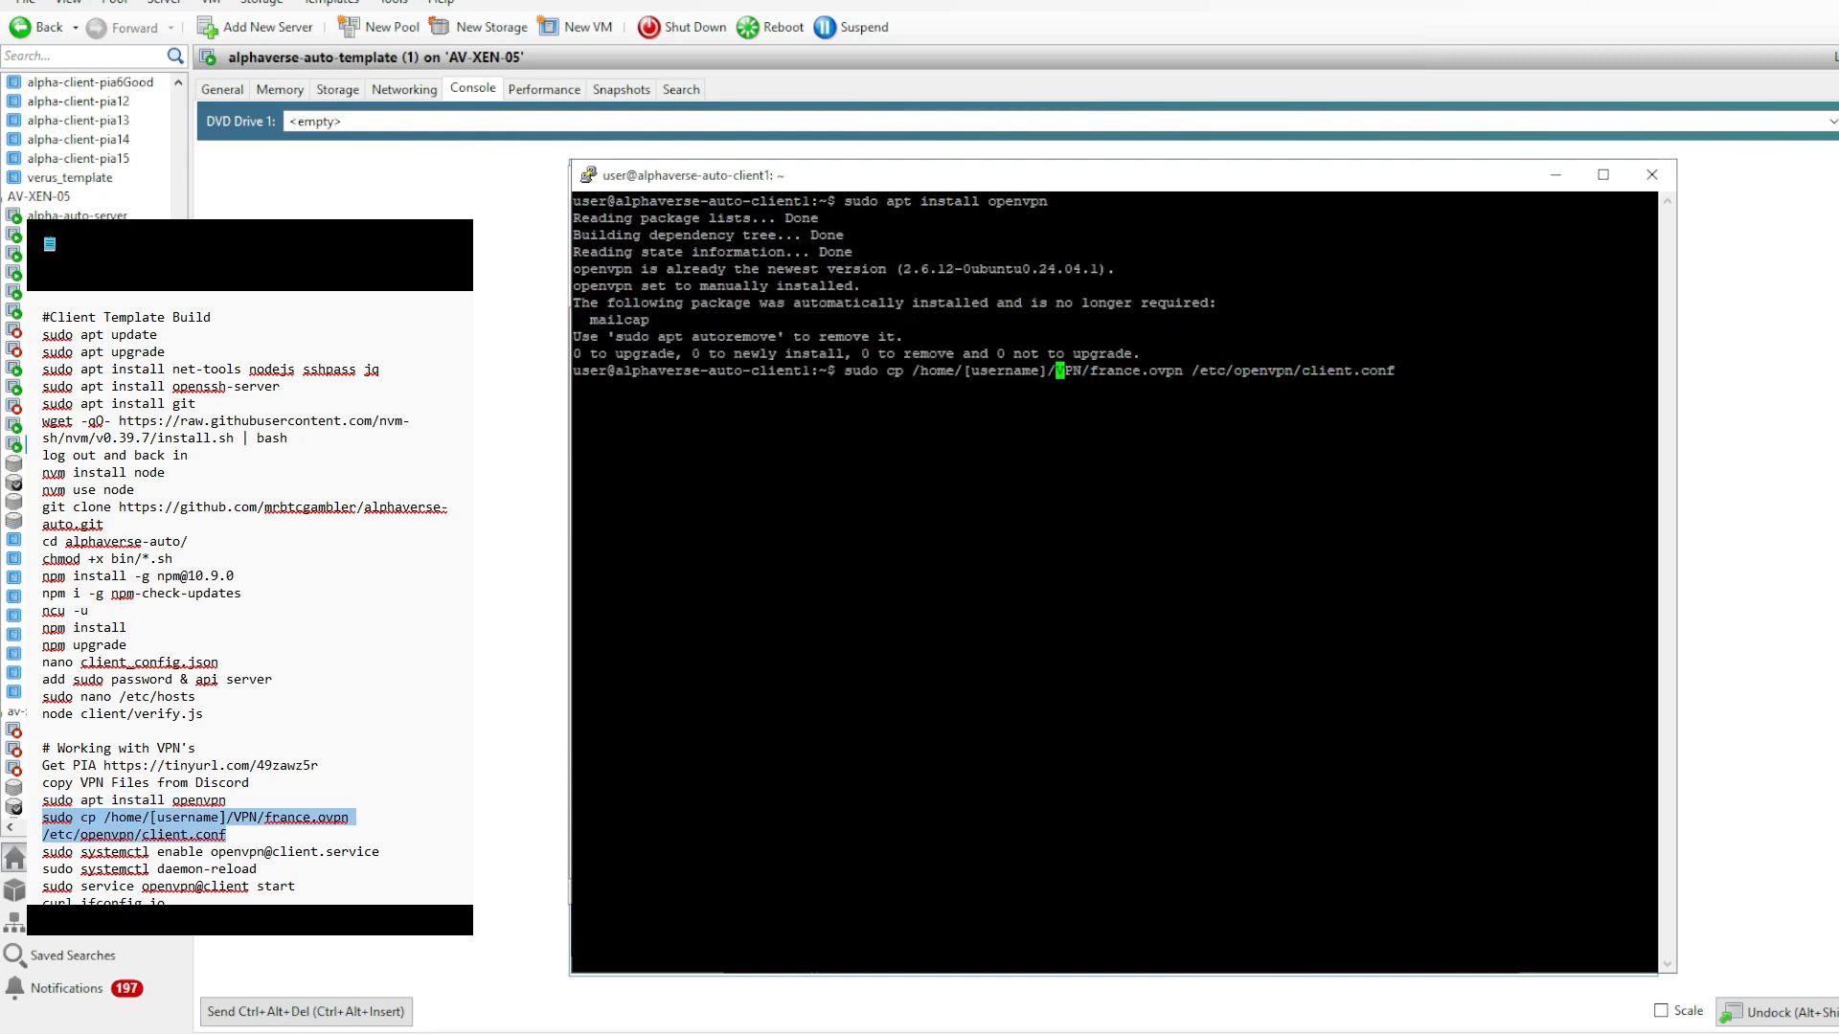
pyautogui.press('BackSpace')
pyautogui.press('BackSpace')
pyautogui.press('BackSpace')
pyautogui.press('BackSpace')
pyautogui.press('BackSpace')
pyautogui.press('BackSpace')
pyautogui.press('BackSpace')
pyautogui.press('BackSpace')
pyautogui.press('BackSpace')
pyautogui.press('BackSpace')
pyautogui.press('BackSpace')
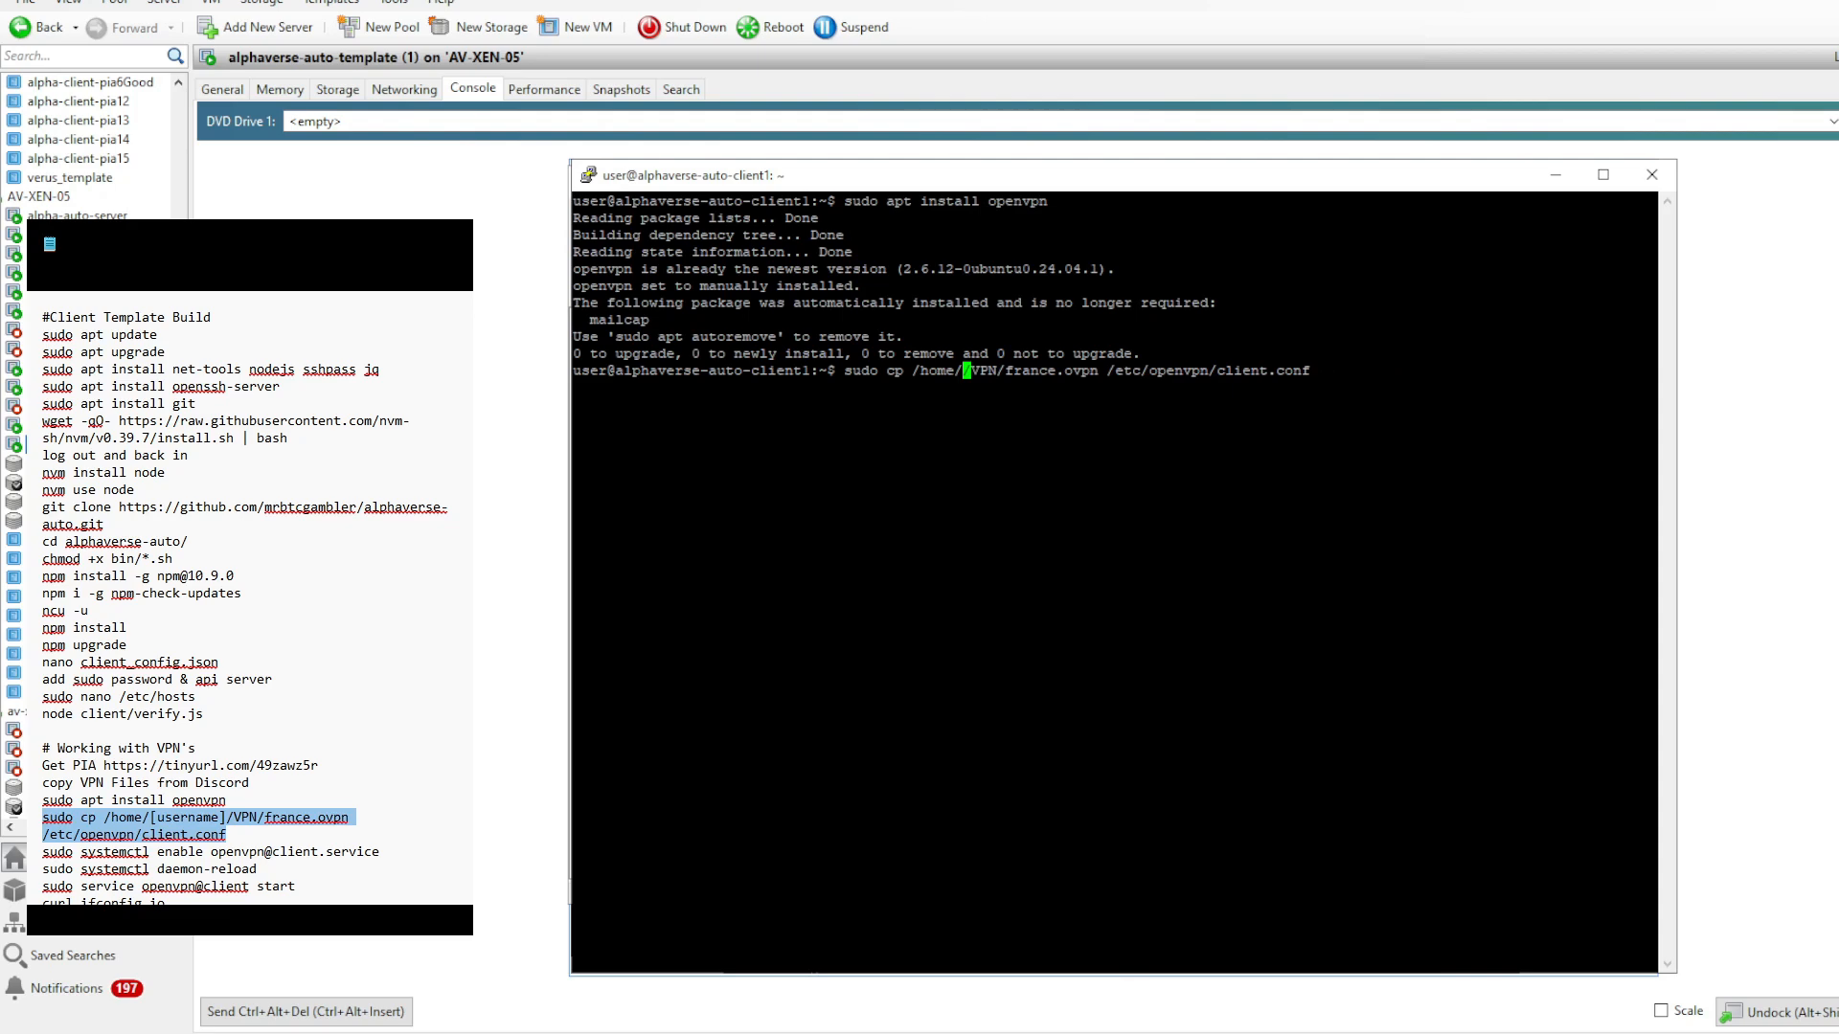
pyautogui.write('user')
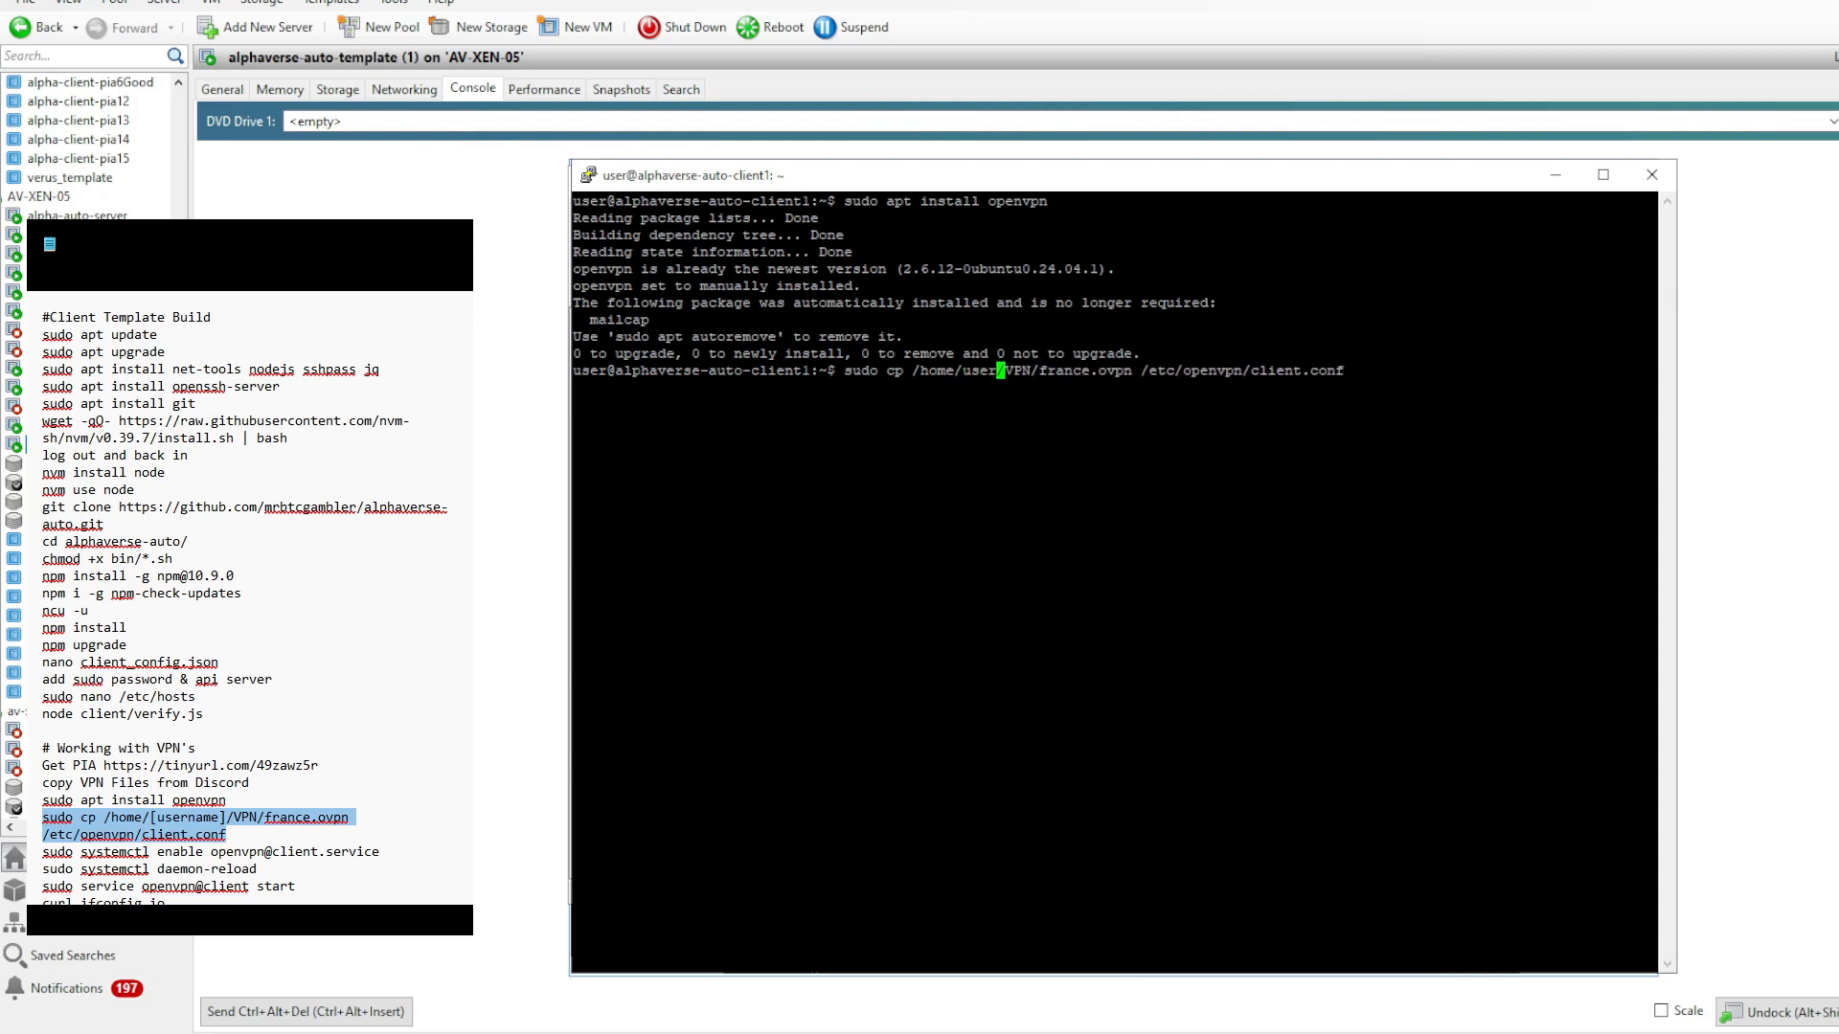
pyautogui.press('Right')
pyautogui.press('Right')
pyautogui.press('Right')
pyautogui.press('Right')
pyautogui.press('Right')
pyautogui.press('Right')
pyautogui.press('Right')
pyautogui.press('Right')
pyautogui.press('Right')
pyautogui.press('Right')
pyautogui.press('Right')
pyautogui.press('Right')
pyautogui.press('Right')
pyautogui.press('Right')
pyautogui.press('Right')
pyautogui.press('Right')
pyautogui.press('Right')
pyautogui.press('Right')
pyautogui.press('Right')
pyautogui.press('Right')
pyautogui.press('Right')
pyautogui.press('Right')
pyautogui.press('Right')
pyautogui.press('Right')
pyautogui.press('Right')
pyautogui.press('Right')
pyautogui.press('Return')
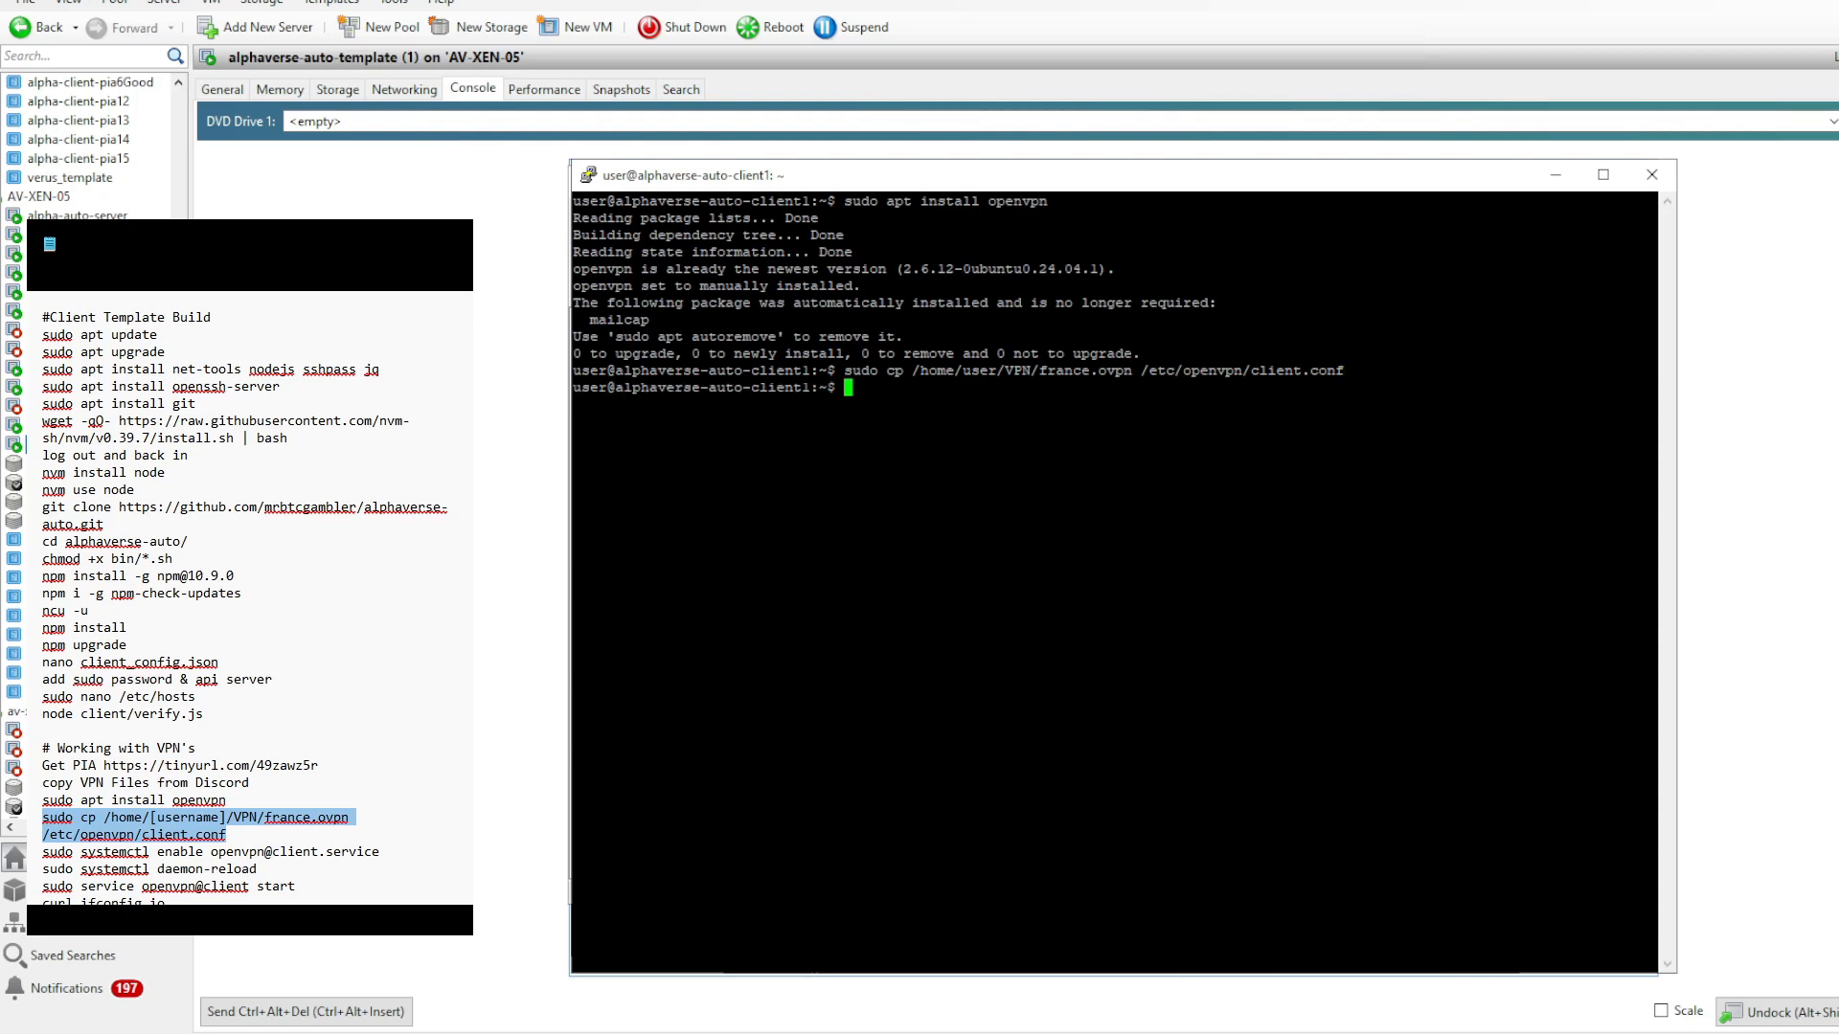
# - Open the OpenVPN credentials file with sudo nano /etc/openvpn/pass
pyautogui.write('sudo nano /etc/openvpn/')
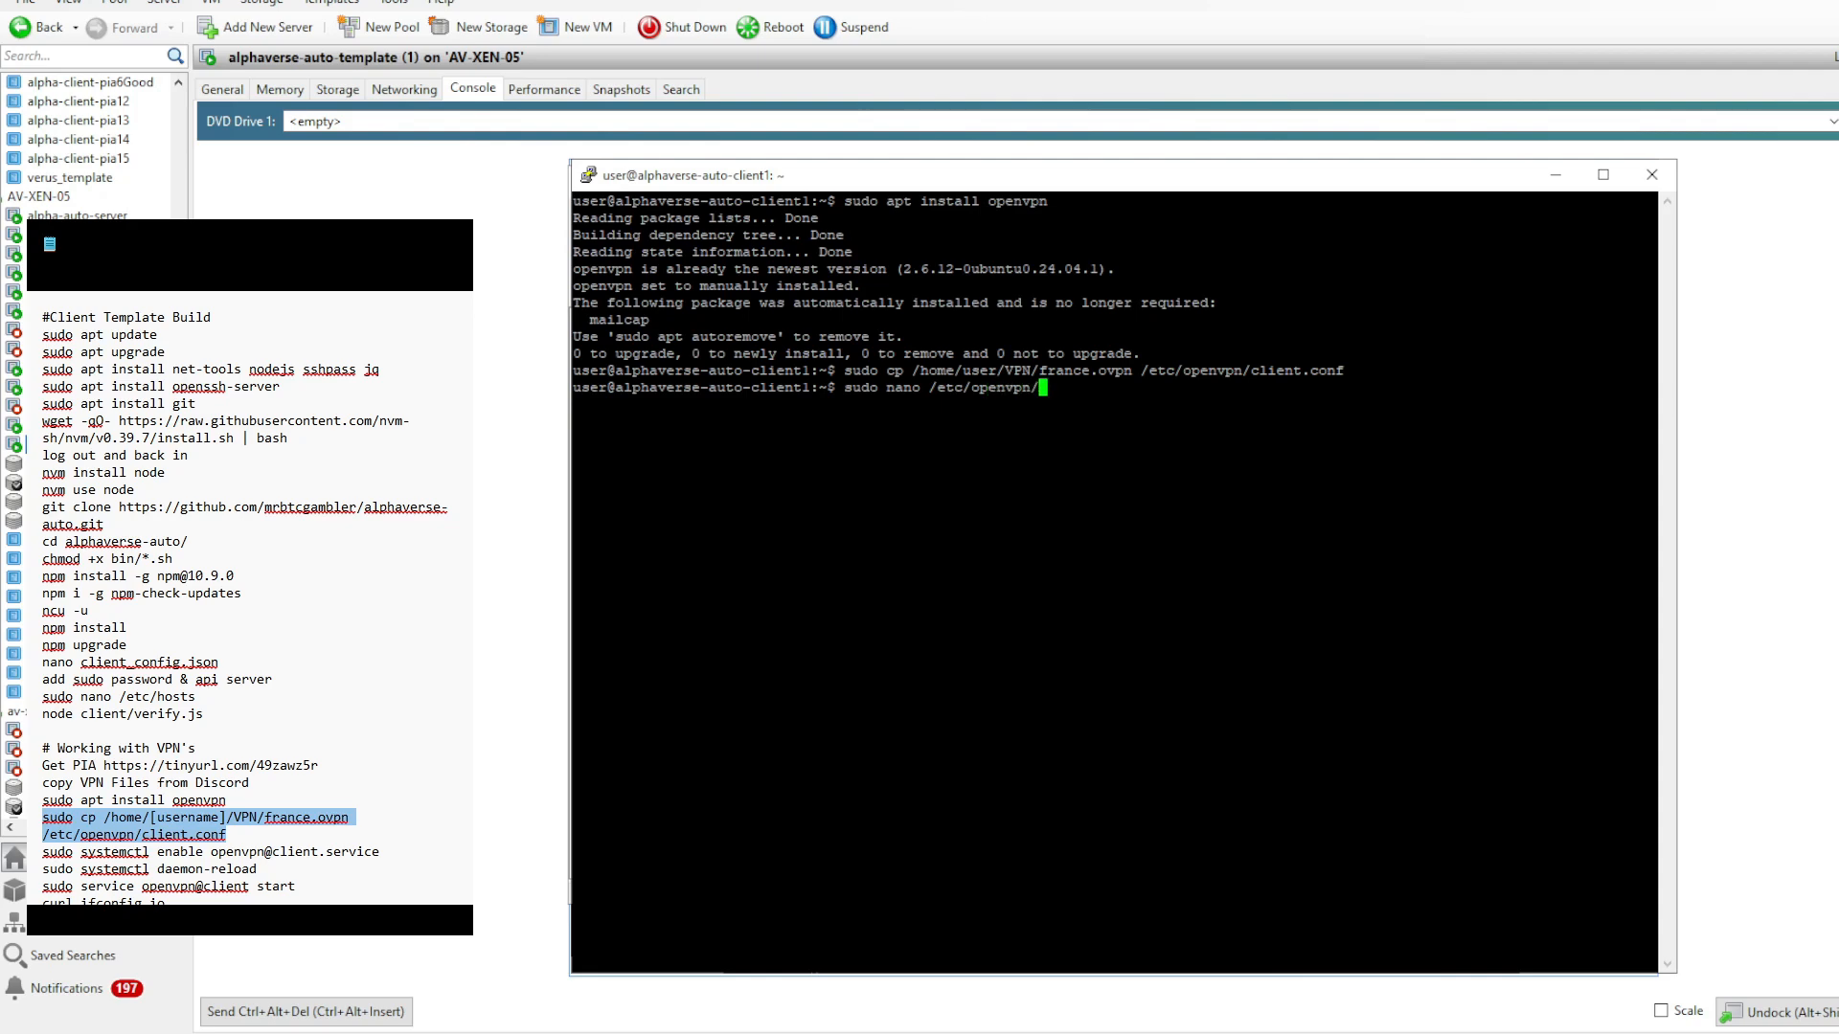
pyautogui.write('ass')
pyautogui.press('Return')
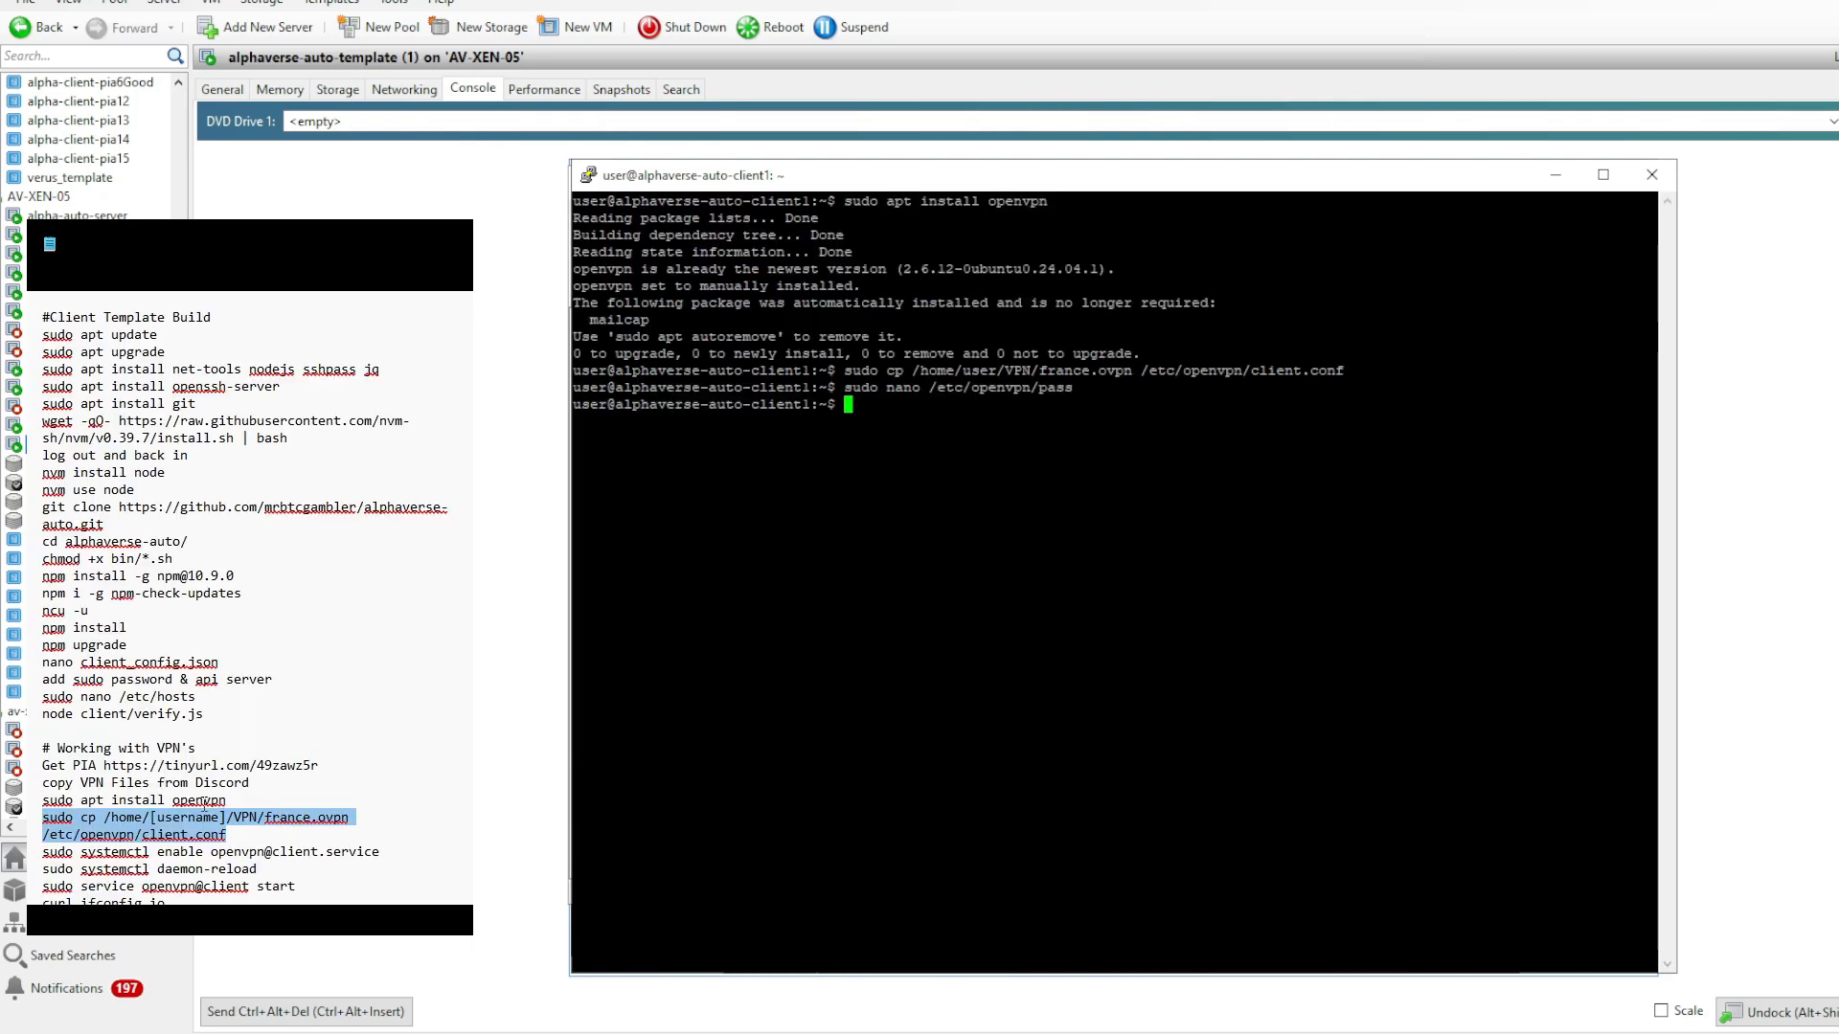
pyautogui.moveTo(385, 852); pyautogui.dragTo(43, 856)
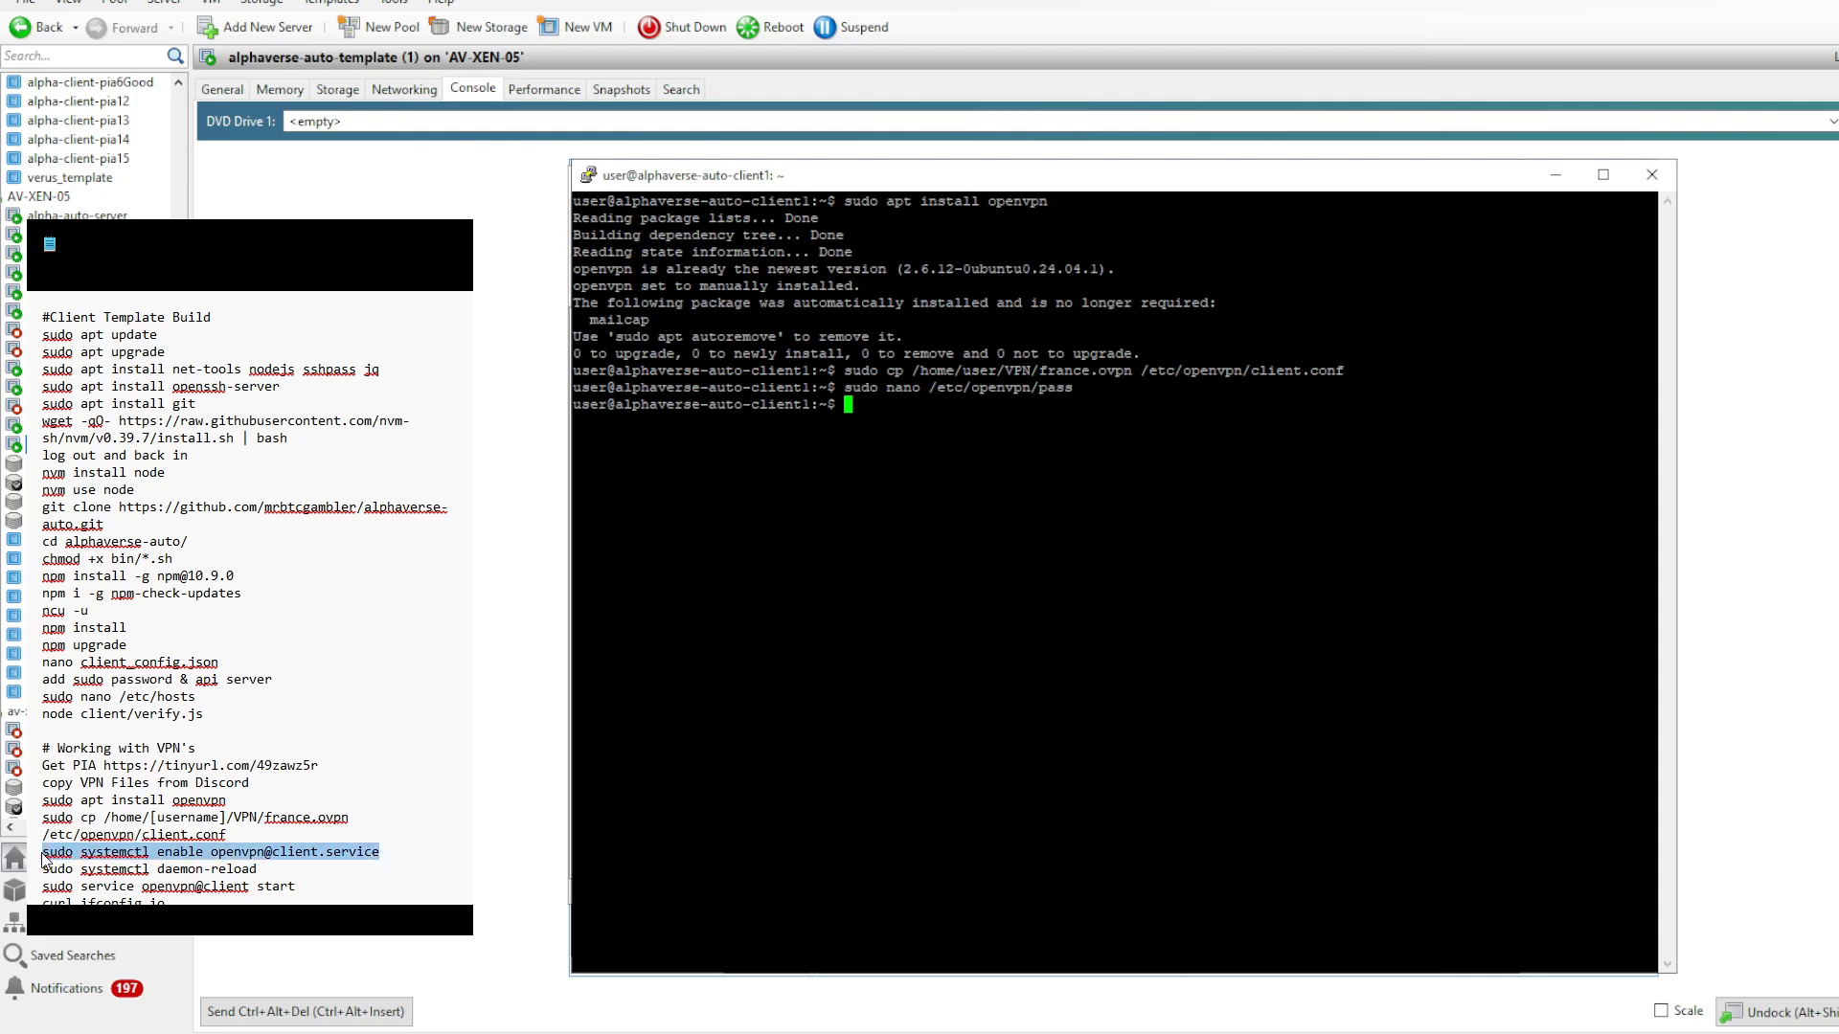
pyautogui.hotkey('ctrl', 'c')
pyautogui.rightClick(1054, 536)
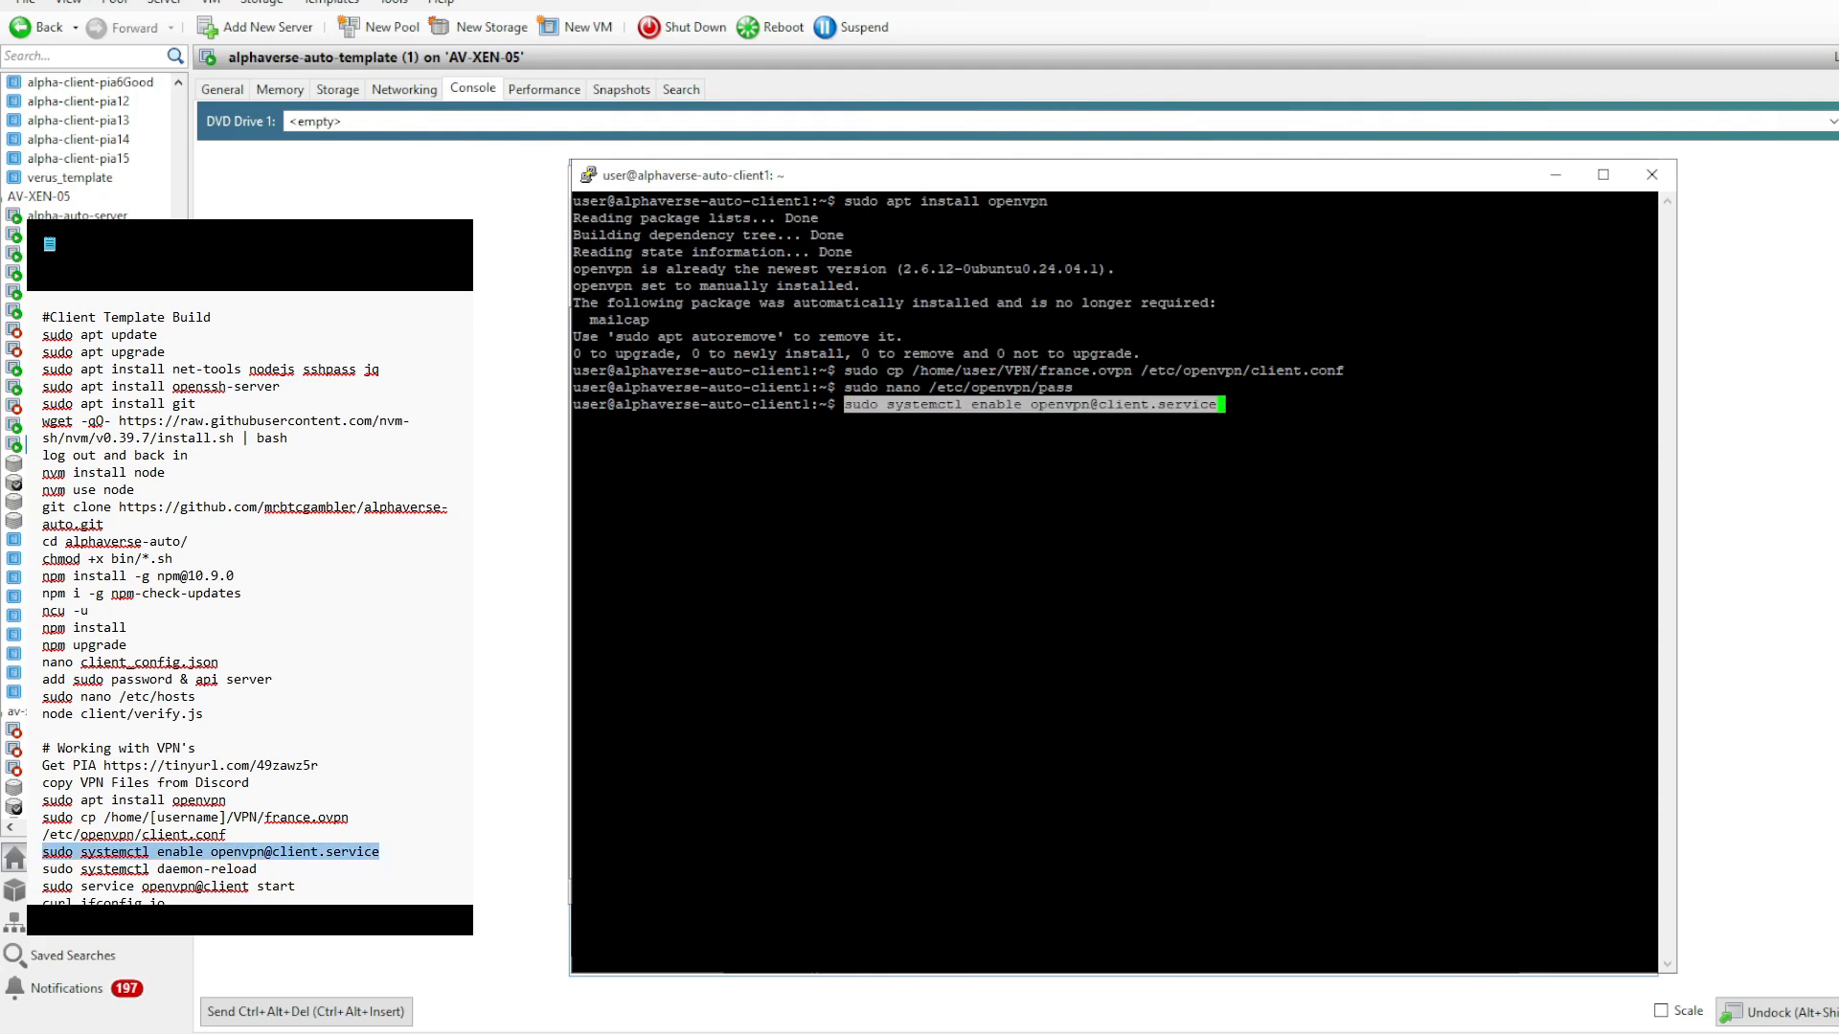
pyautogui.press('Return')
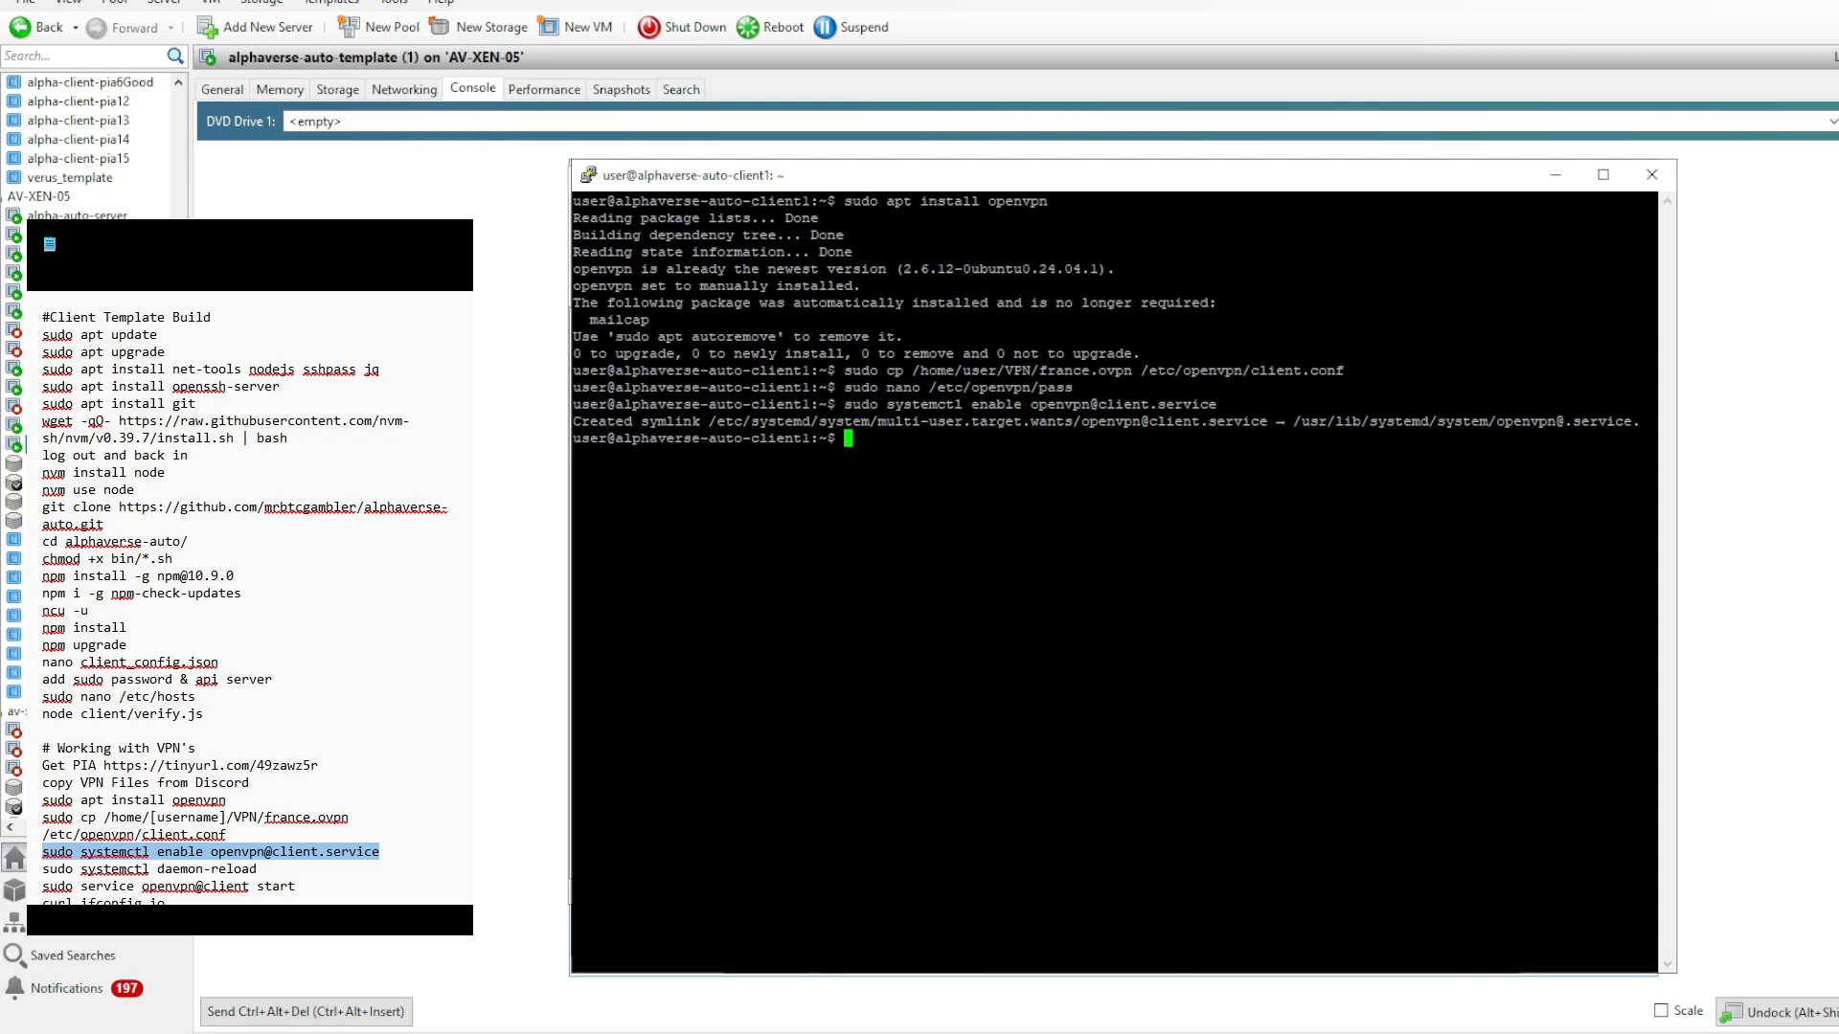
# - Reload the service definitions with sudo systemctl daemon-reload and start the VPN with sudo service openvpn@client start, as given in the notes
pyautogui.moveTo(259, 869); pyautogui.dragTo(40, 868)
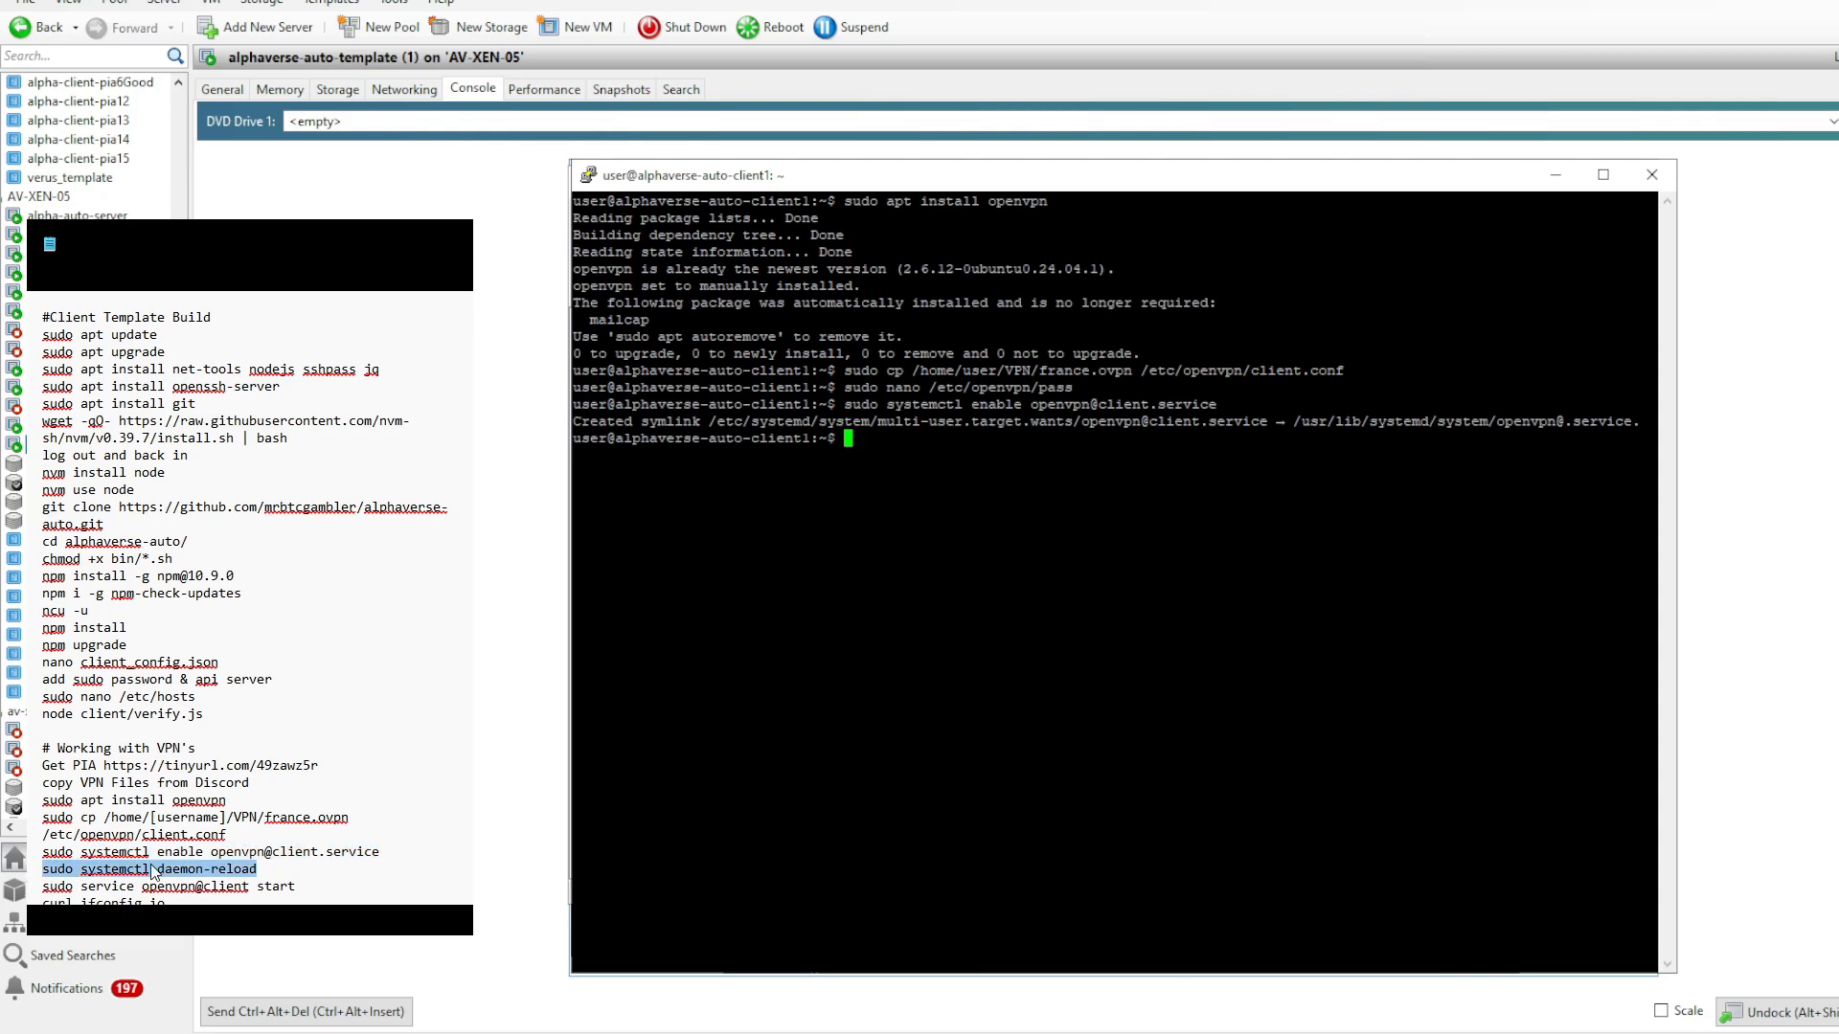
pyautogui.hotkey('ctrl', 'c')
pyautogui.rightClick(1142, 570)
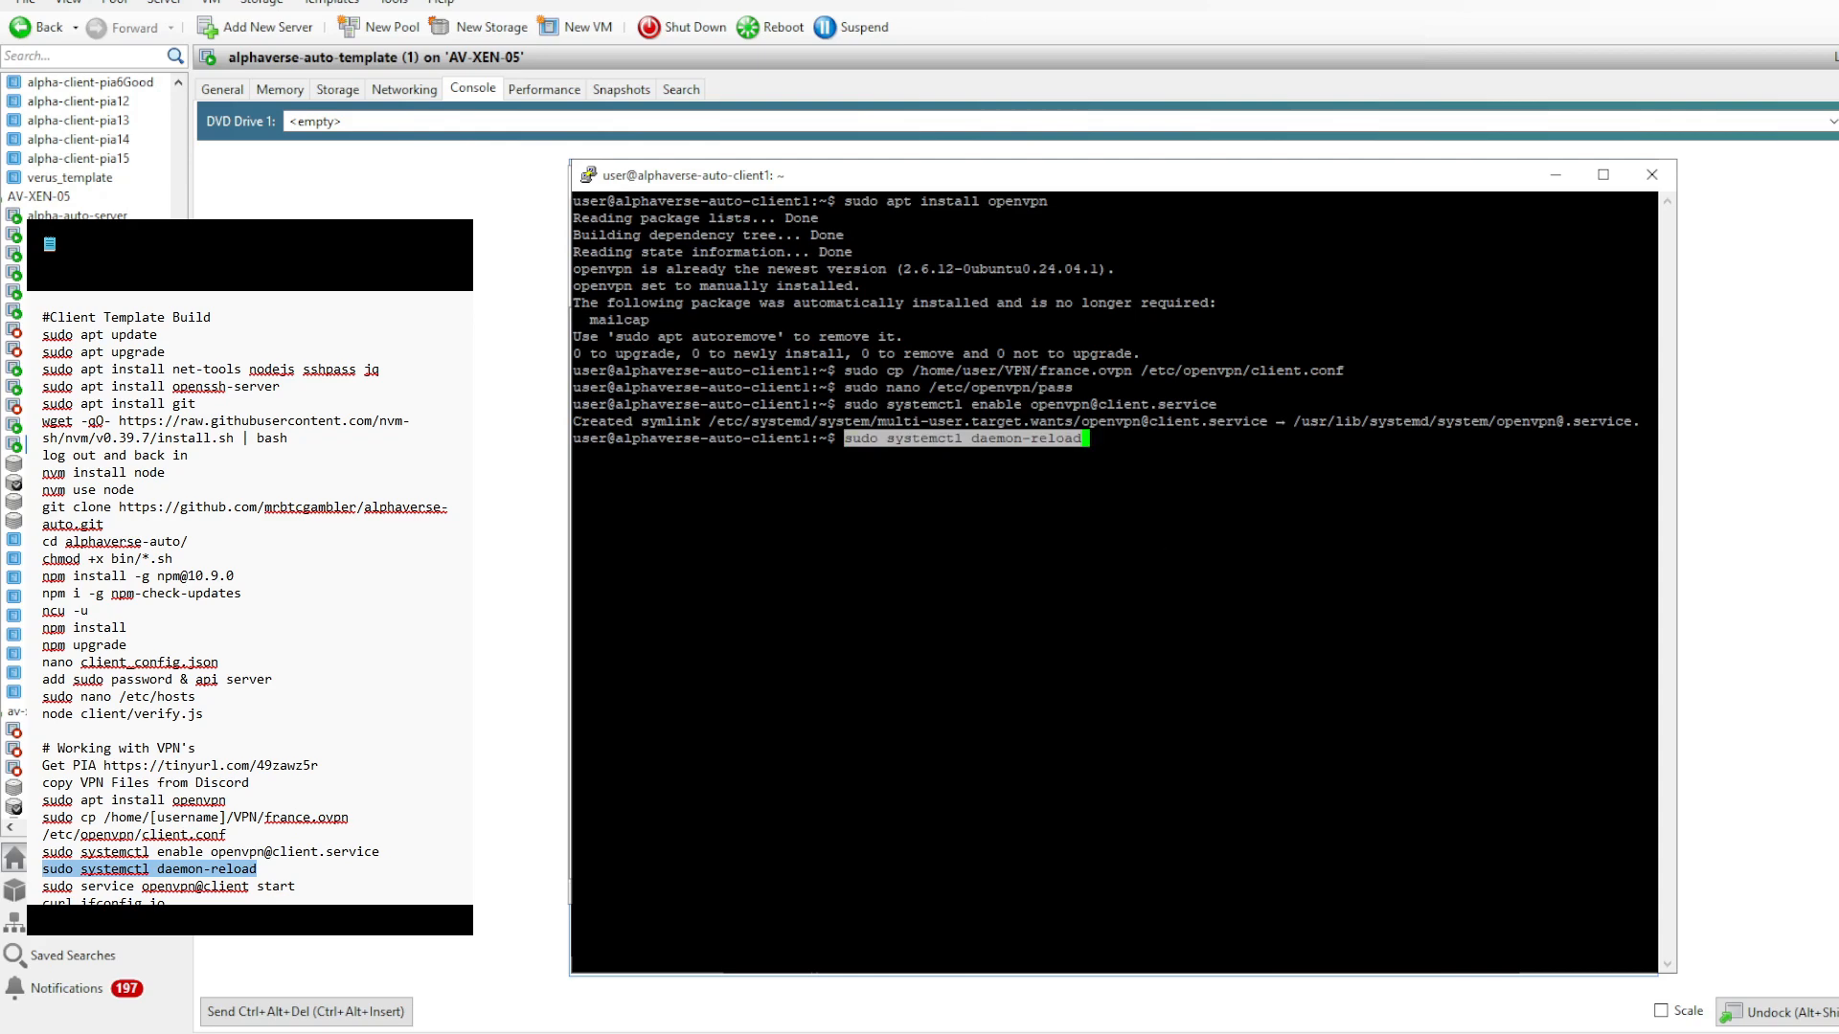
pyautogui.press('Return')
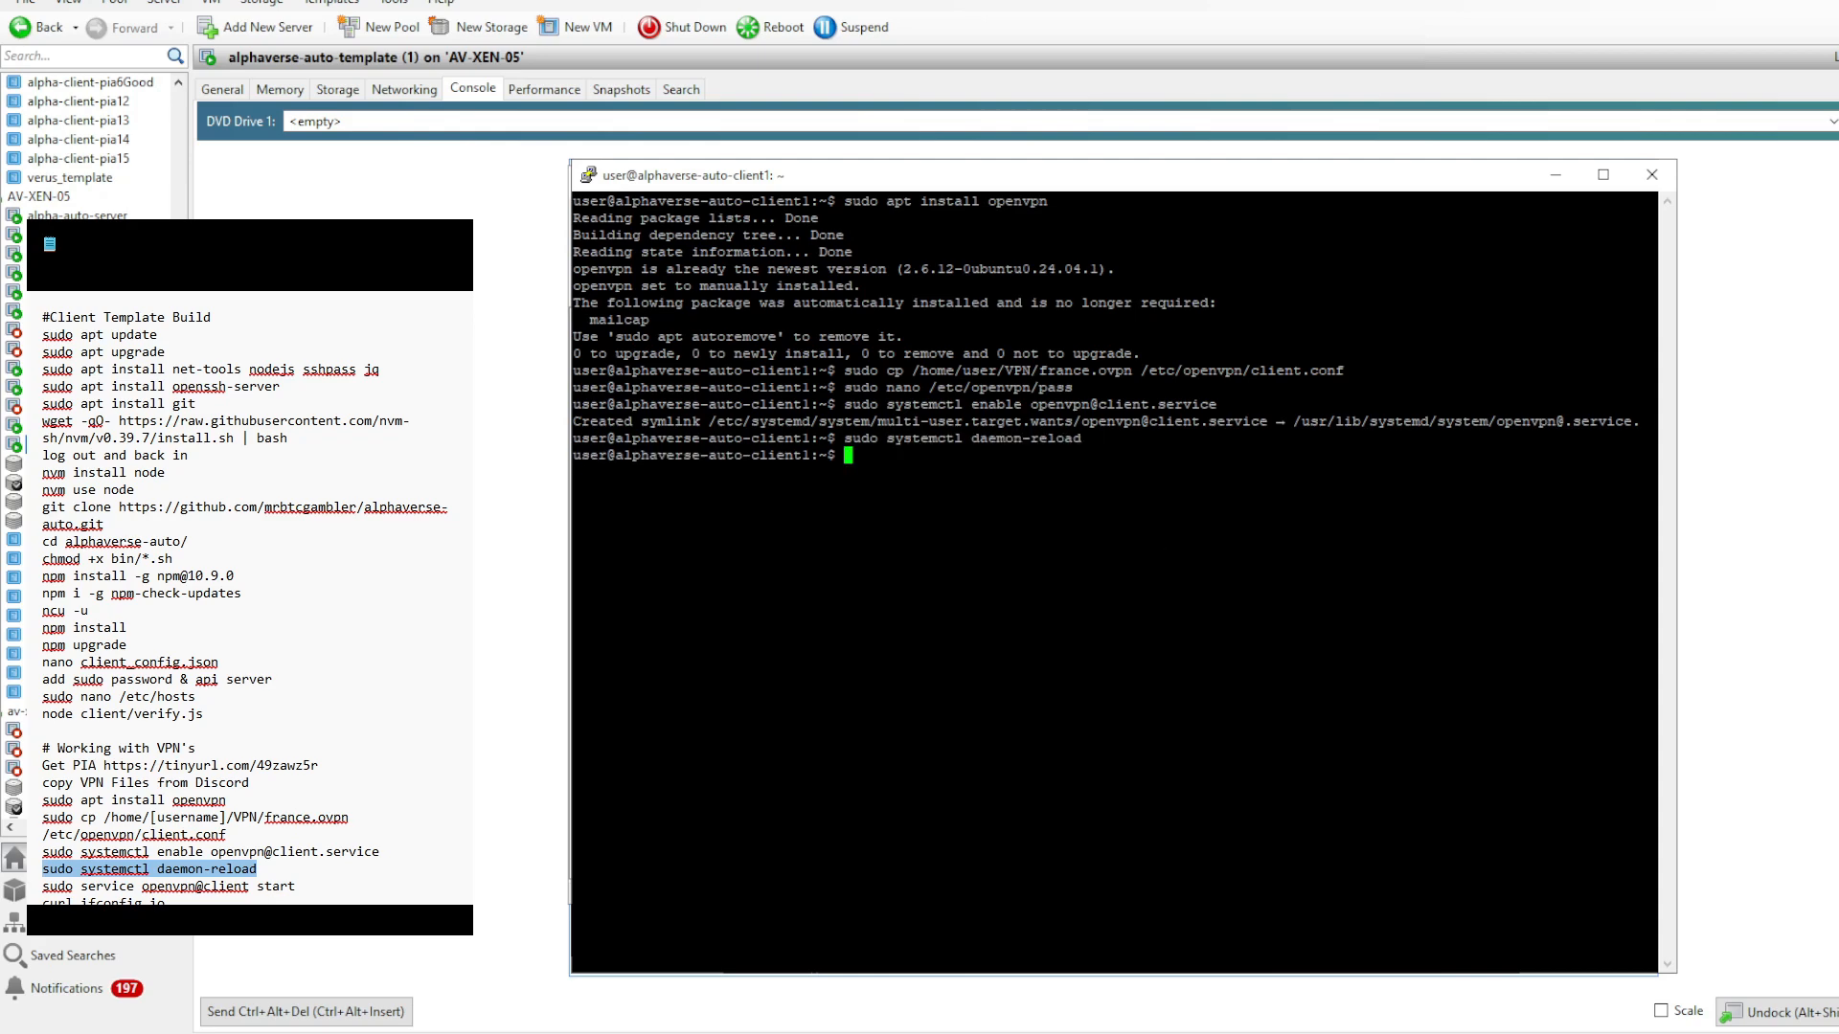
pyautogui.moveTo(296, 886); pyautogui.dragTo(42, 891)
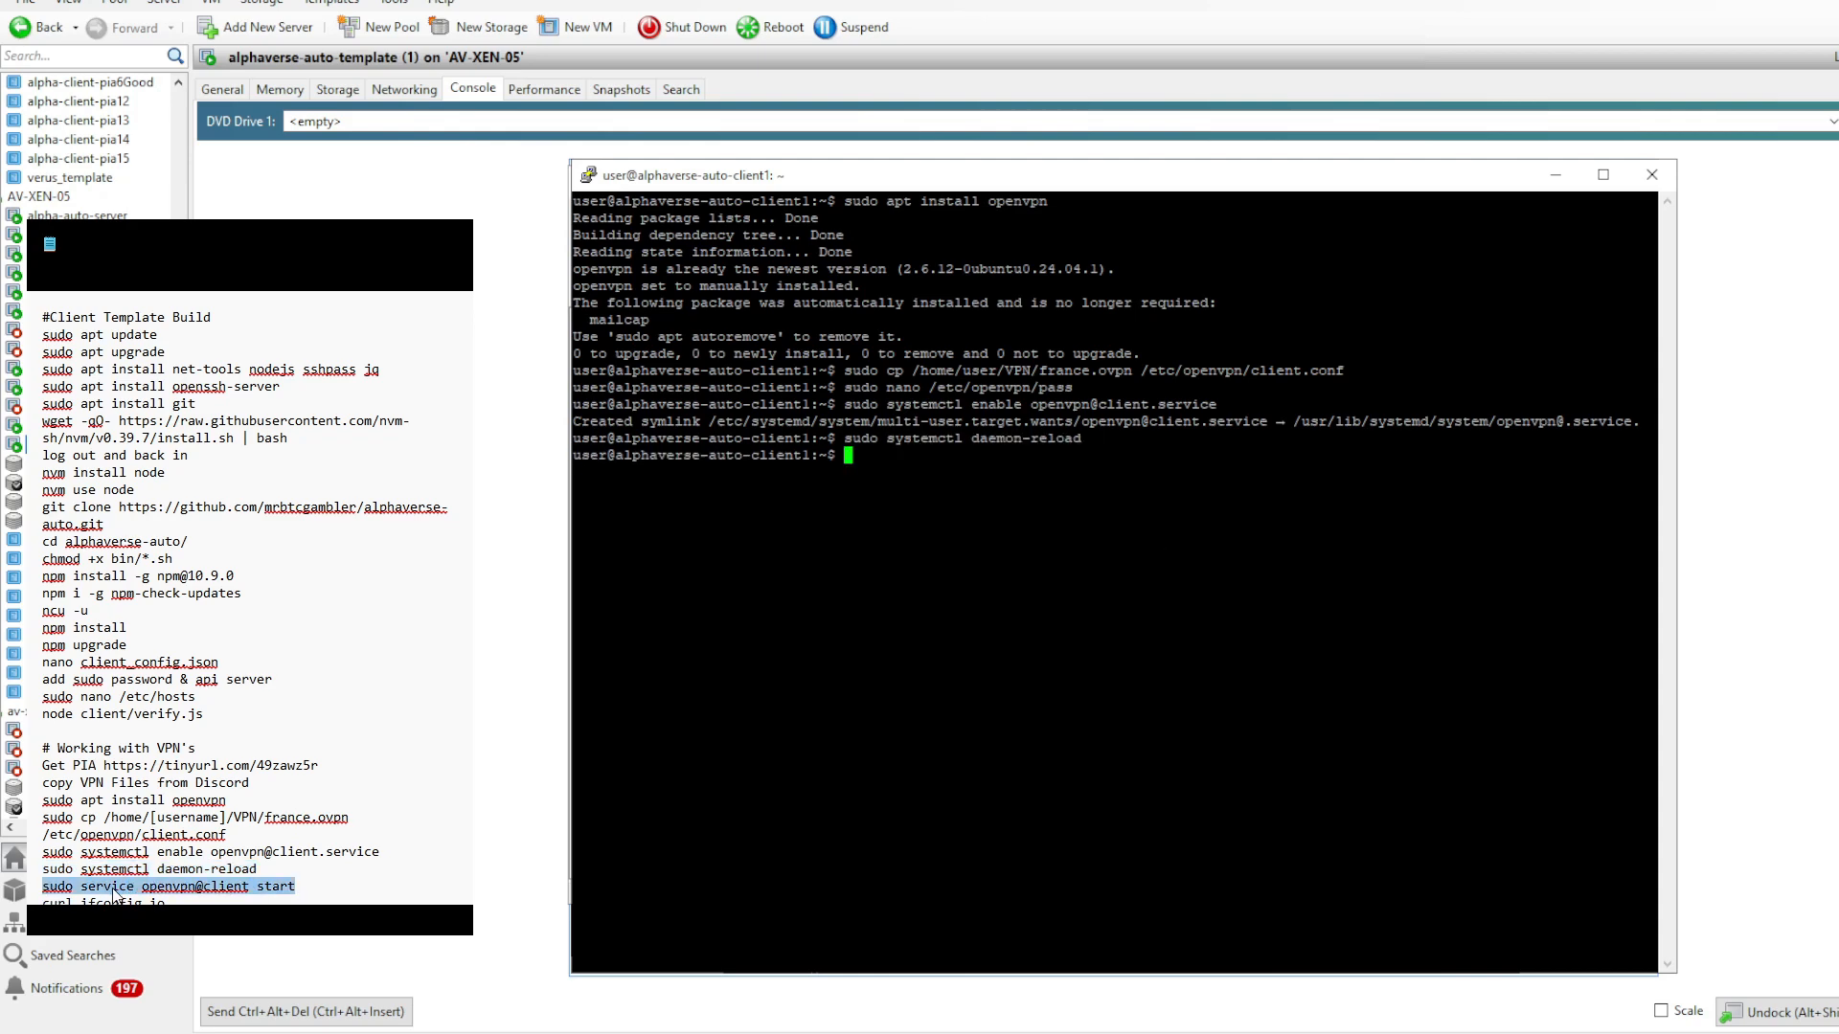
pyautogui.rightClick(1165, 518)
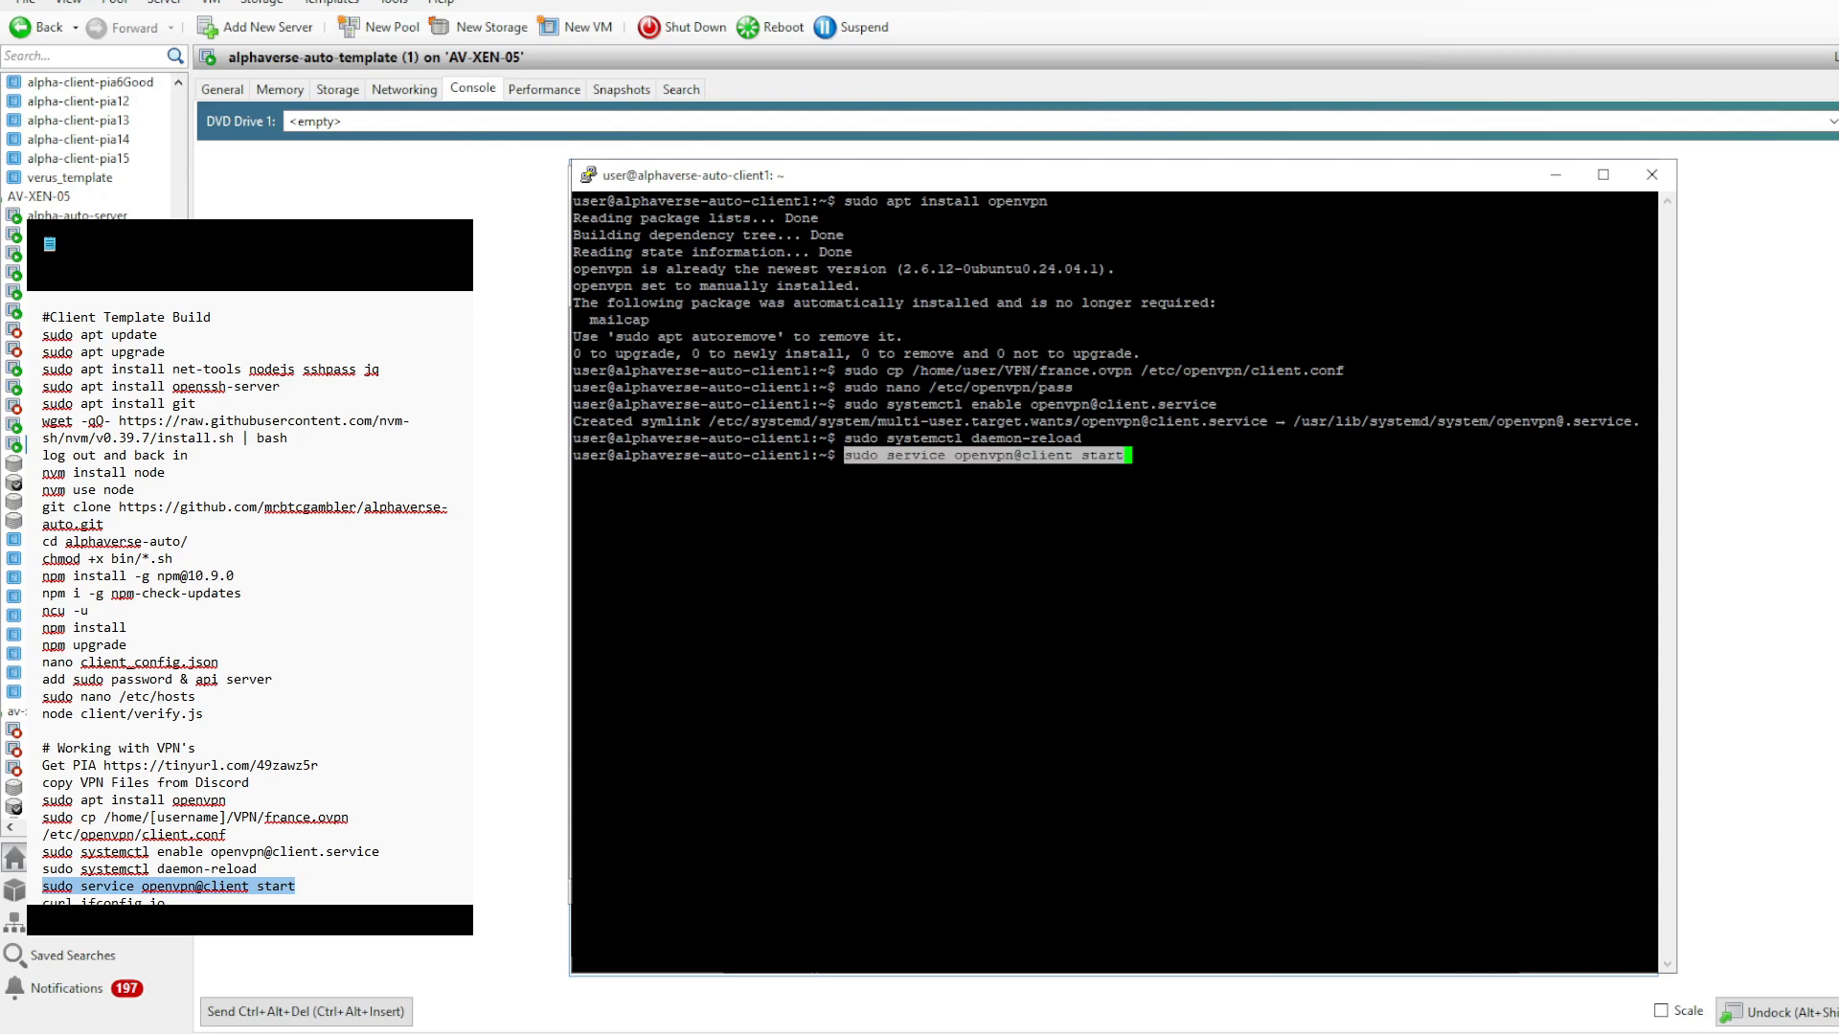
pyautogui.press('Return')
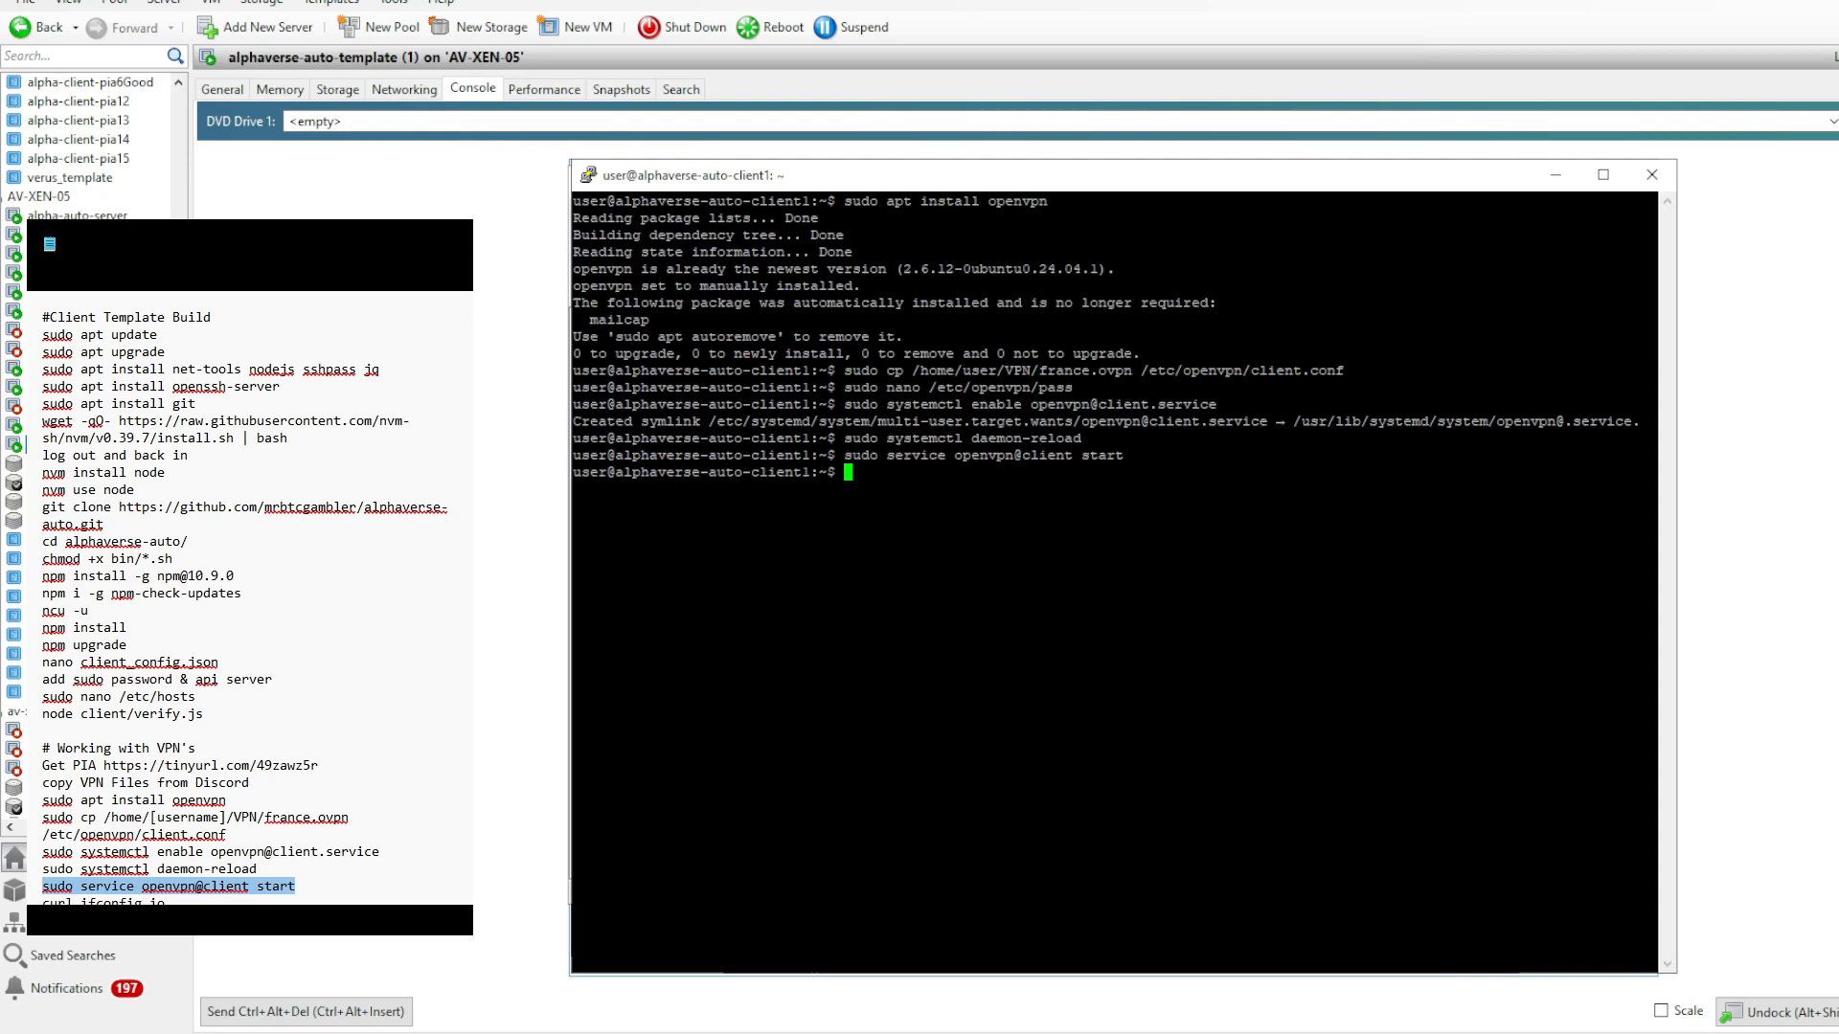
# - Install curl with sudo apt install curl and check the public IP address by running curl ifconfig.io
pyautogui.scroll(-1, 245, 613)
pyautogui.moveTo(167, 898); pyautogui.dragTo(42, 899)
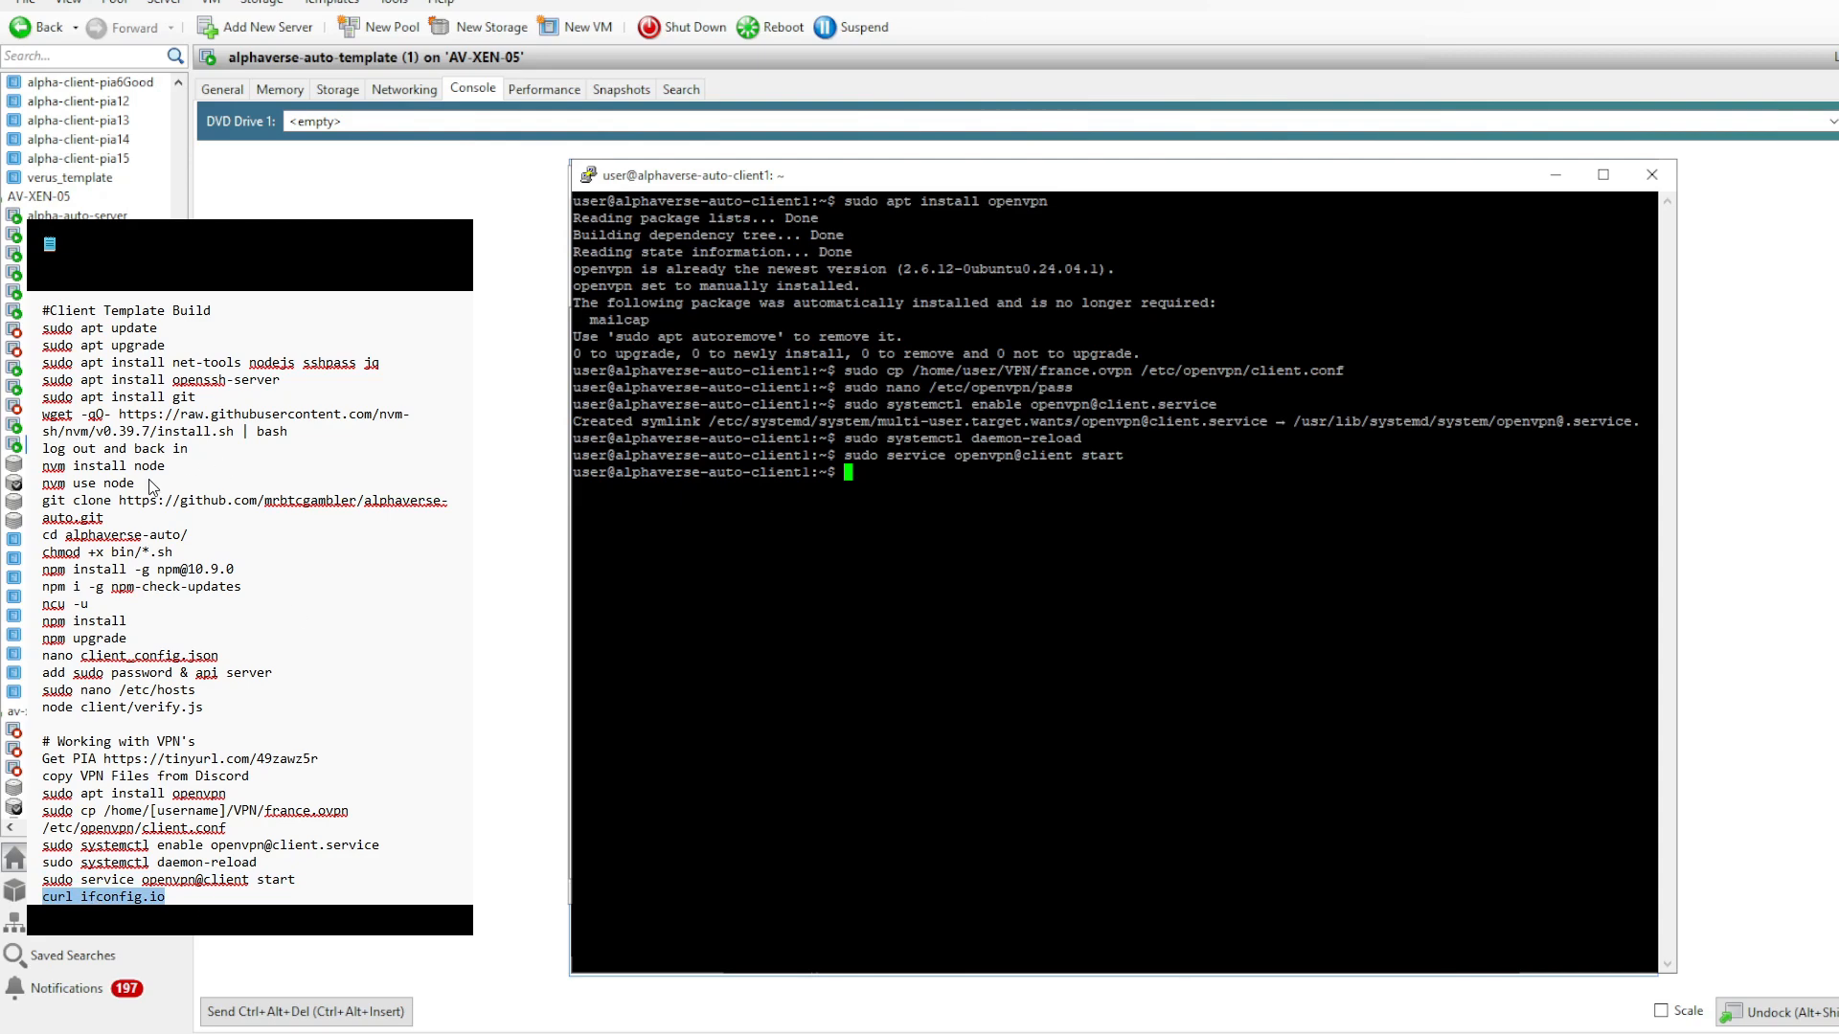
pyautogui.rightClick(1106, 637)
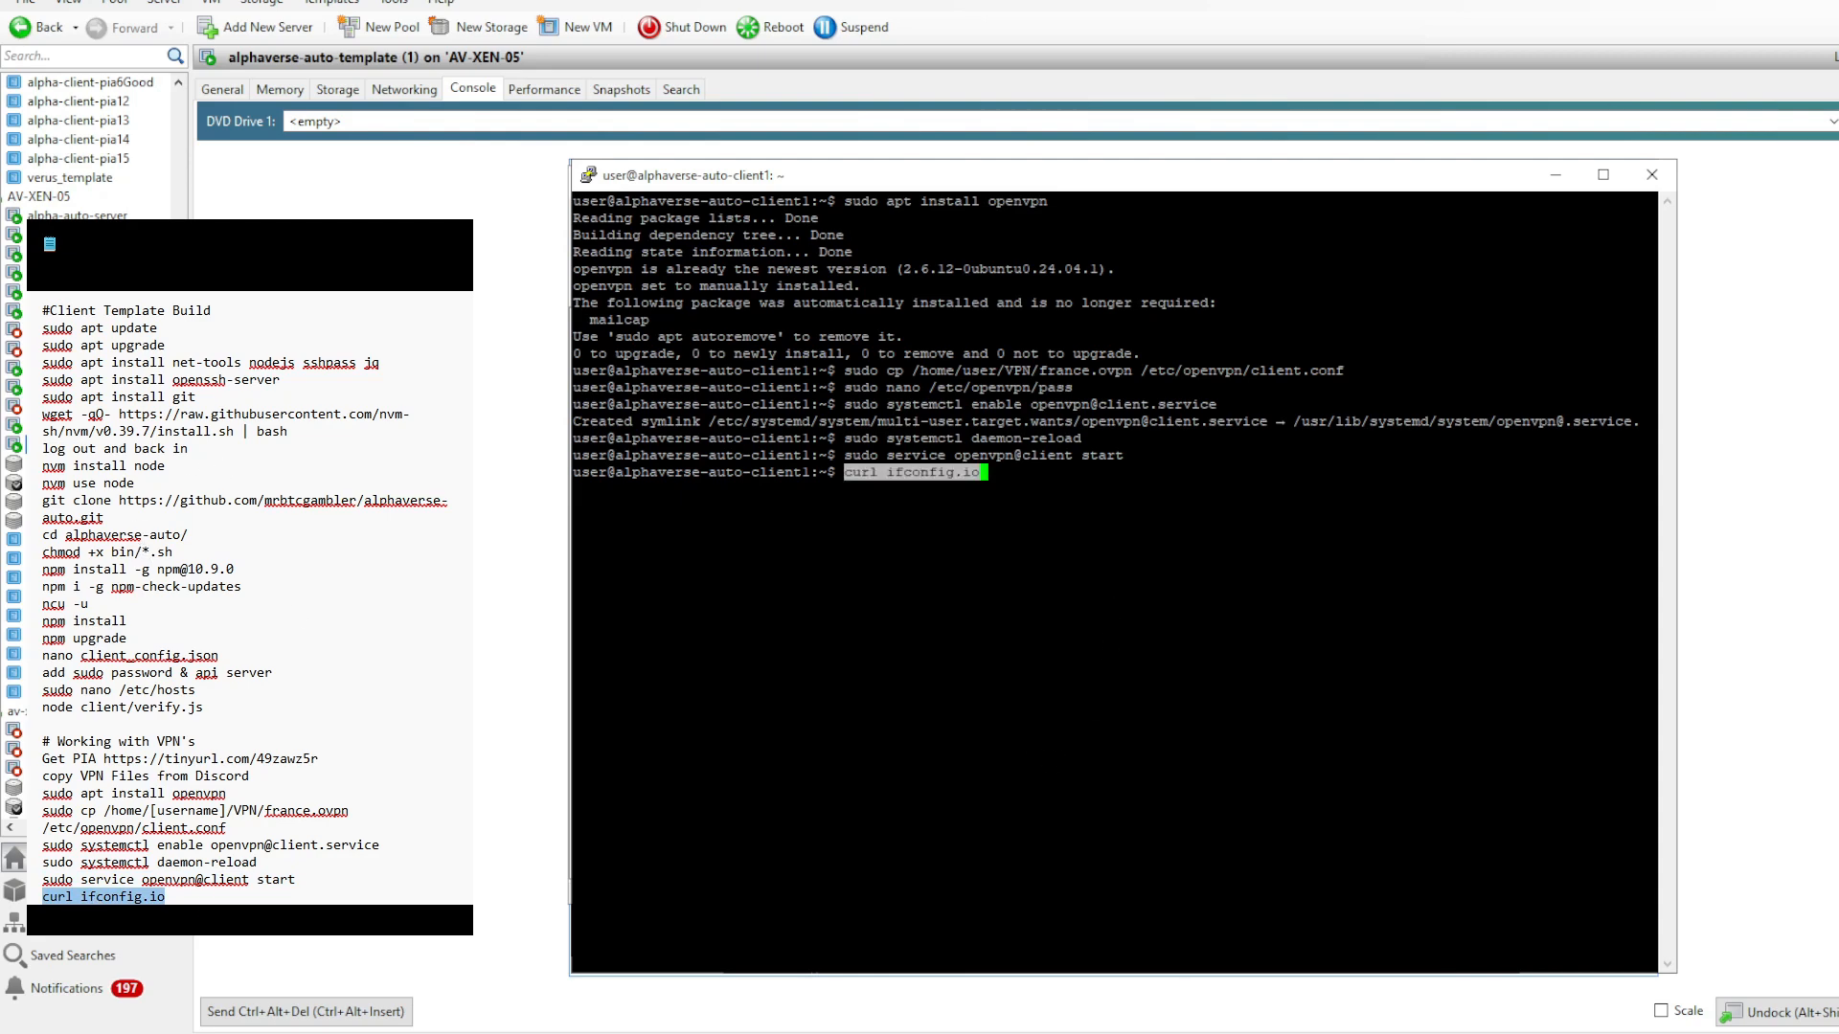
pyautogui.press('Return')
pyautogui.press('Up')
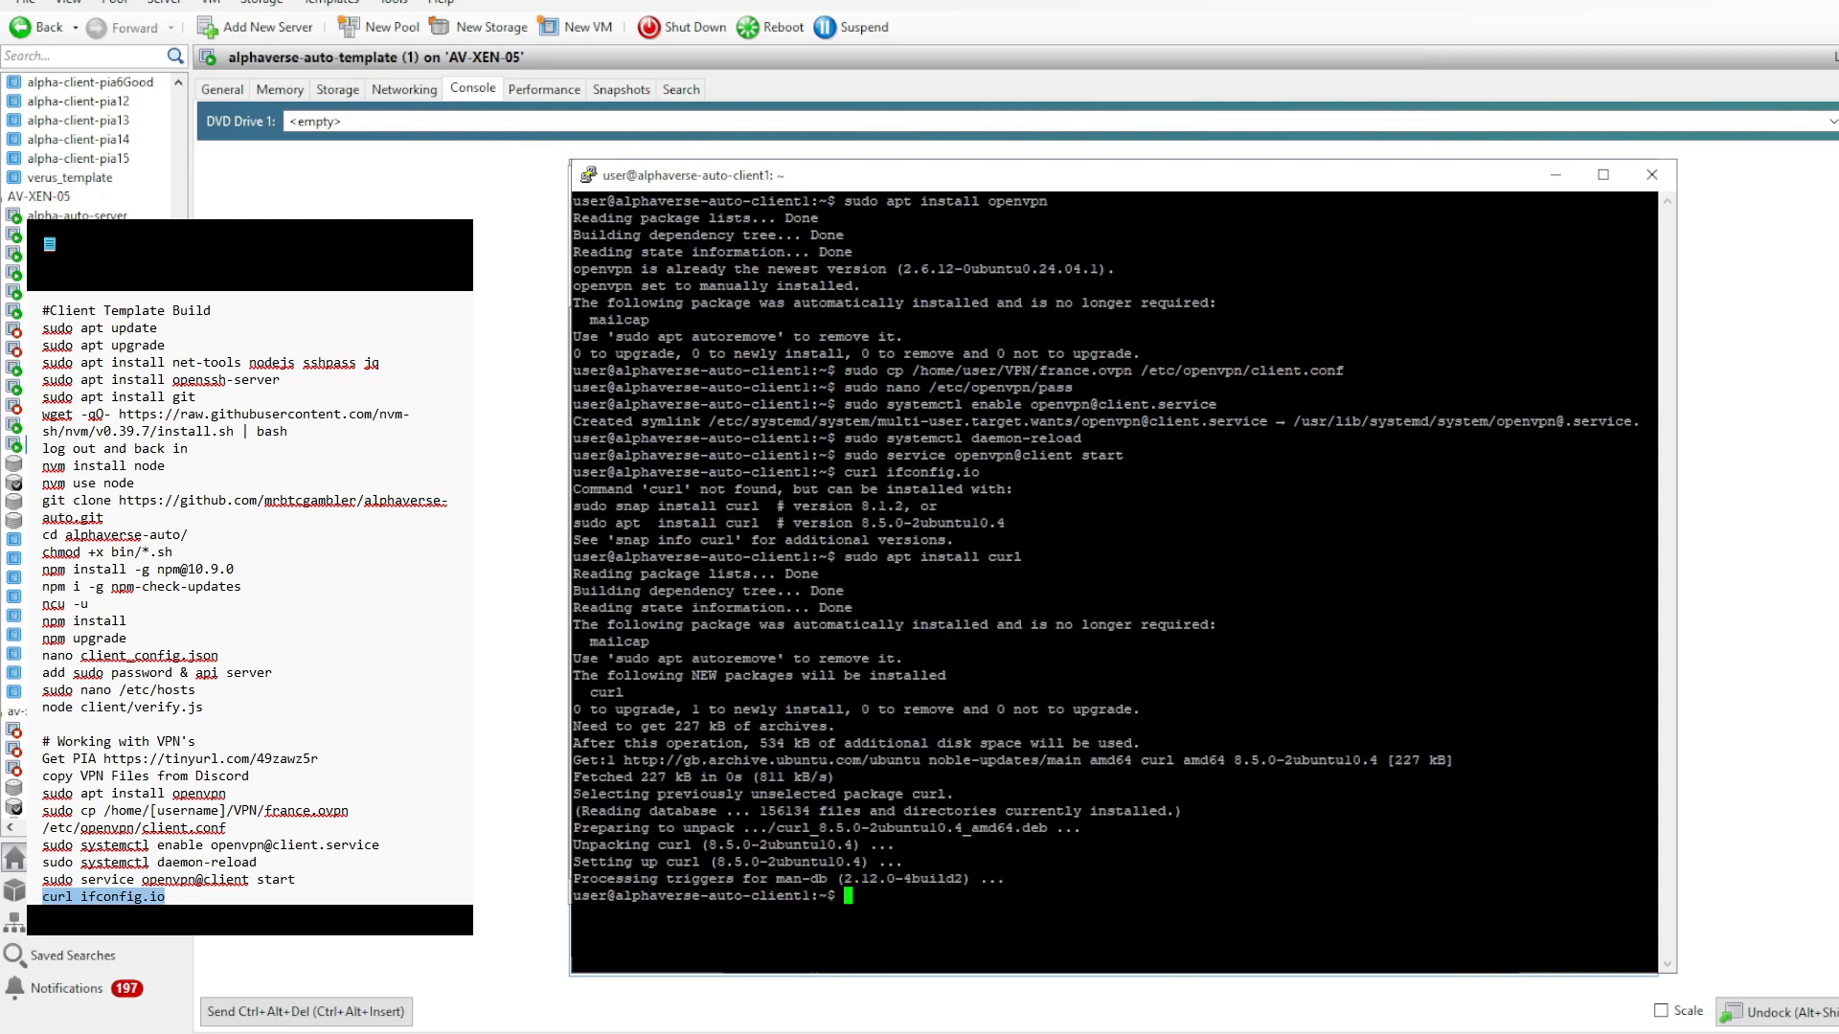
pyautogui.moveTo(1033, 557); pyautogui.dragTo(844, 557)
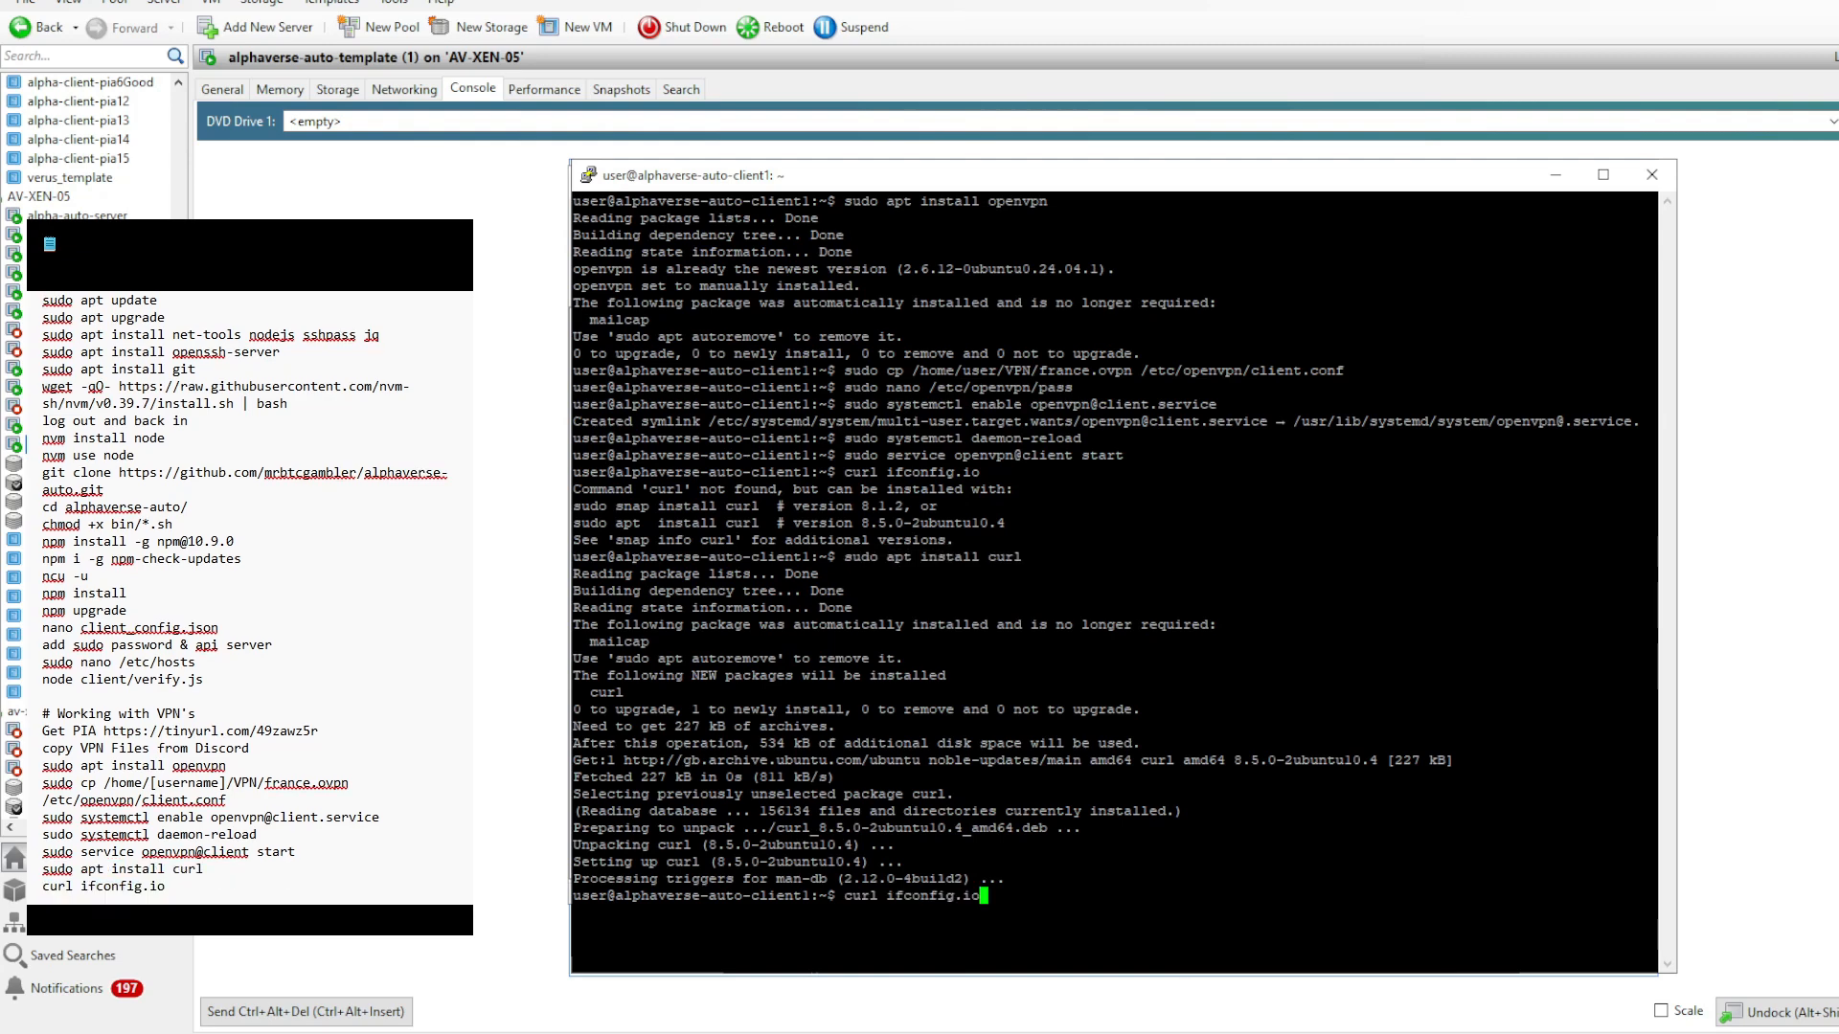
pyautogui.press('Return')
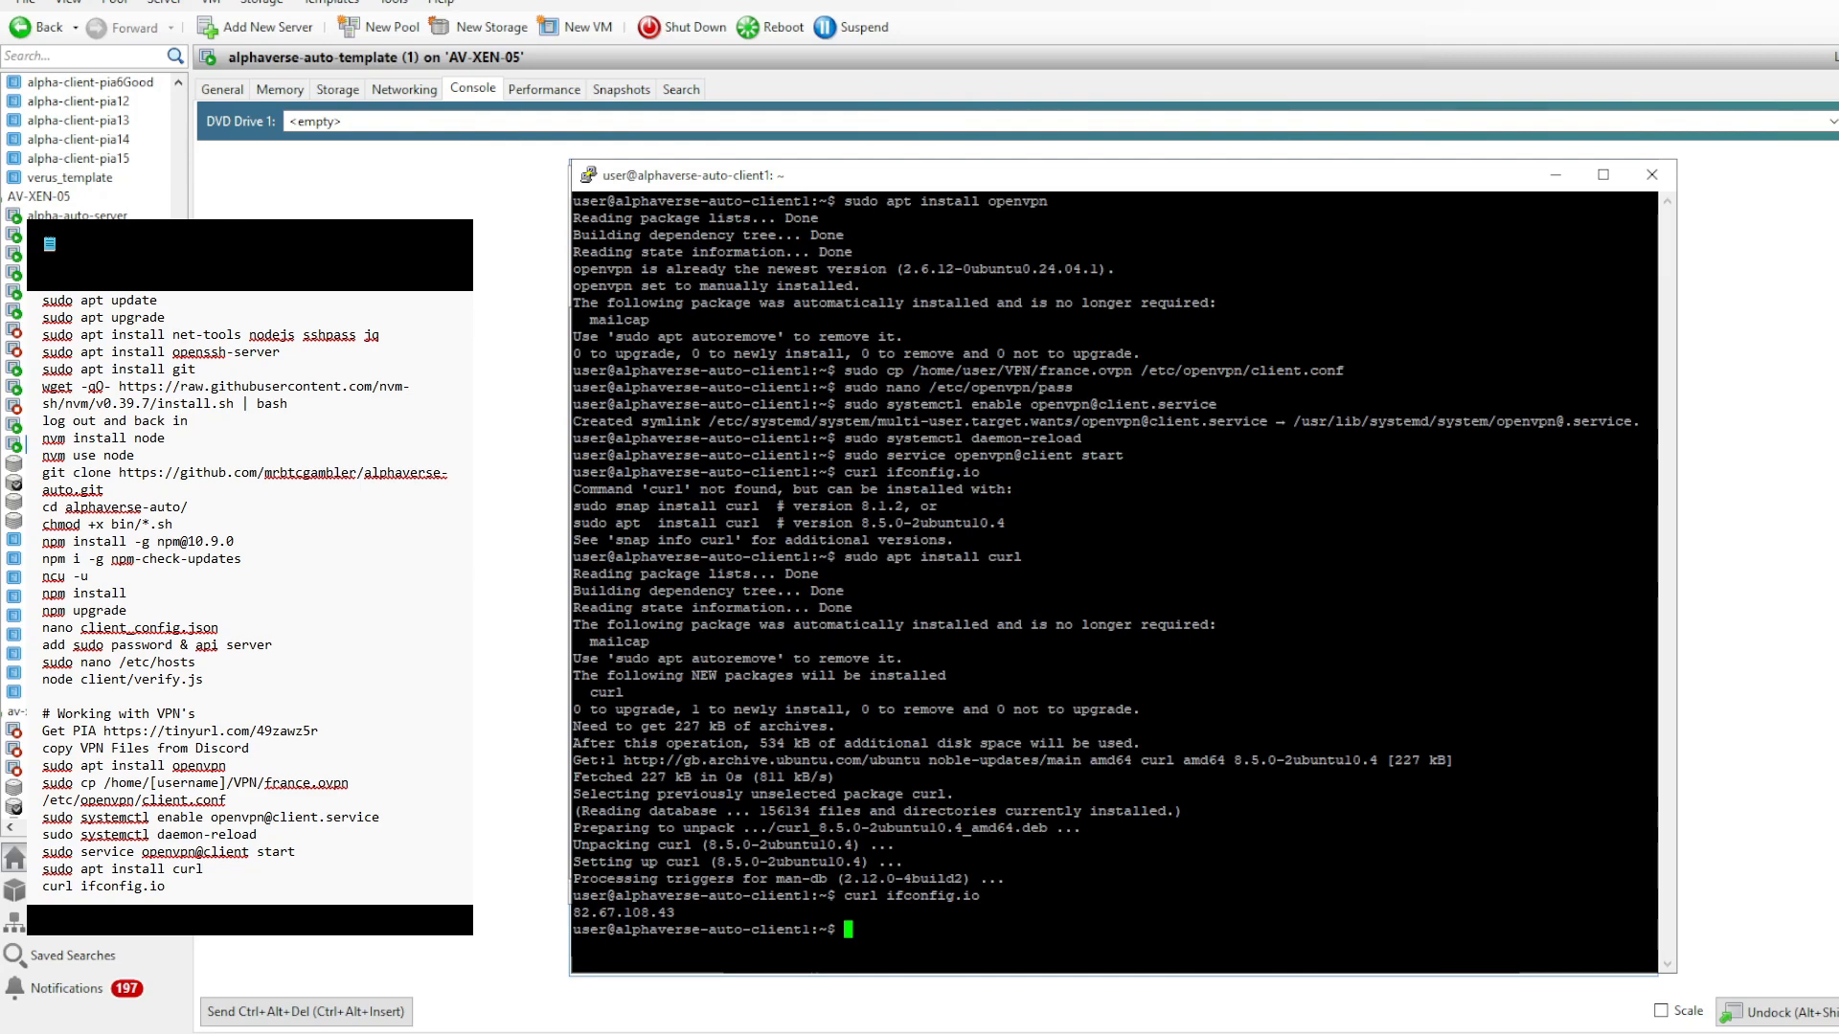
# - Copy the longer secret string from the untitled Notepad note and paste it into the first empty value of client_config.json in the WinSCP editor
pyautogui.hotkey('alt', 'Tab')
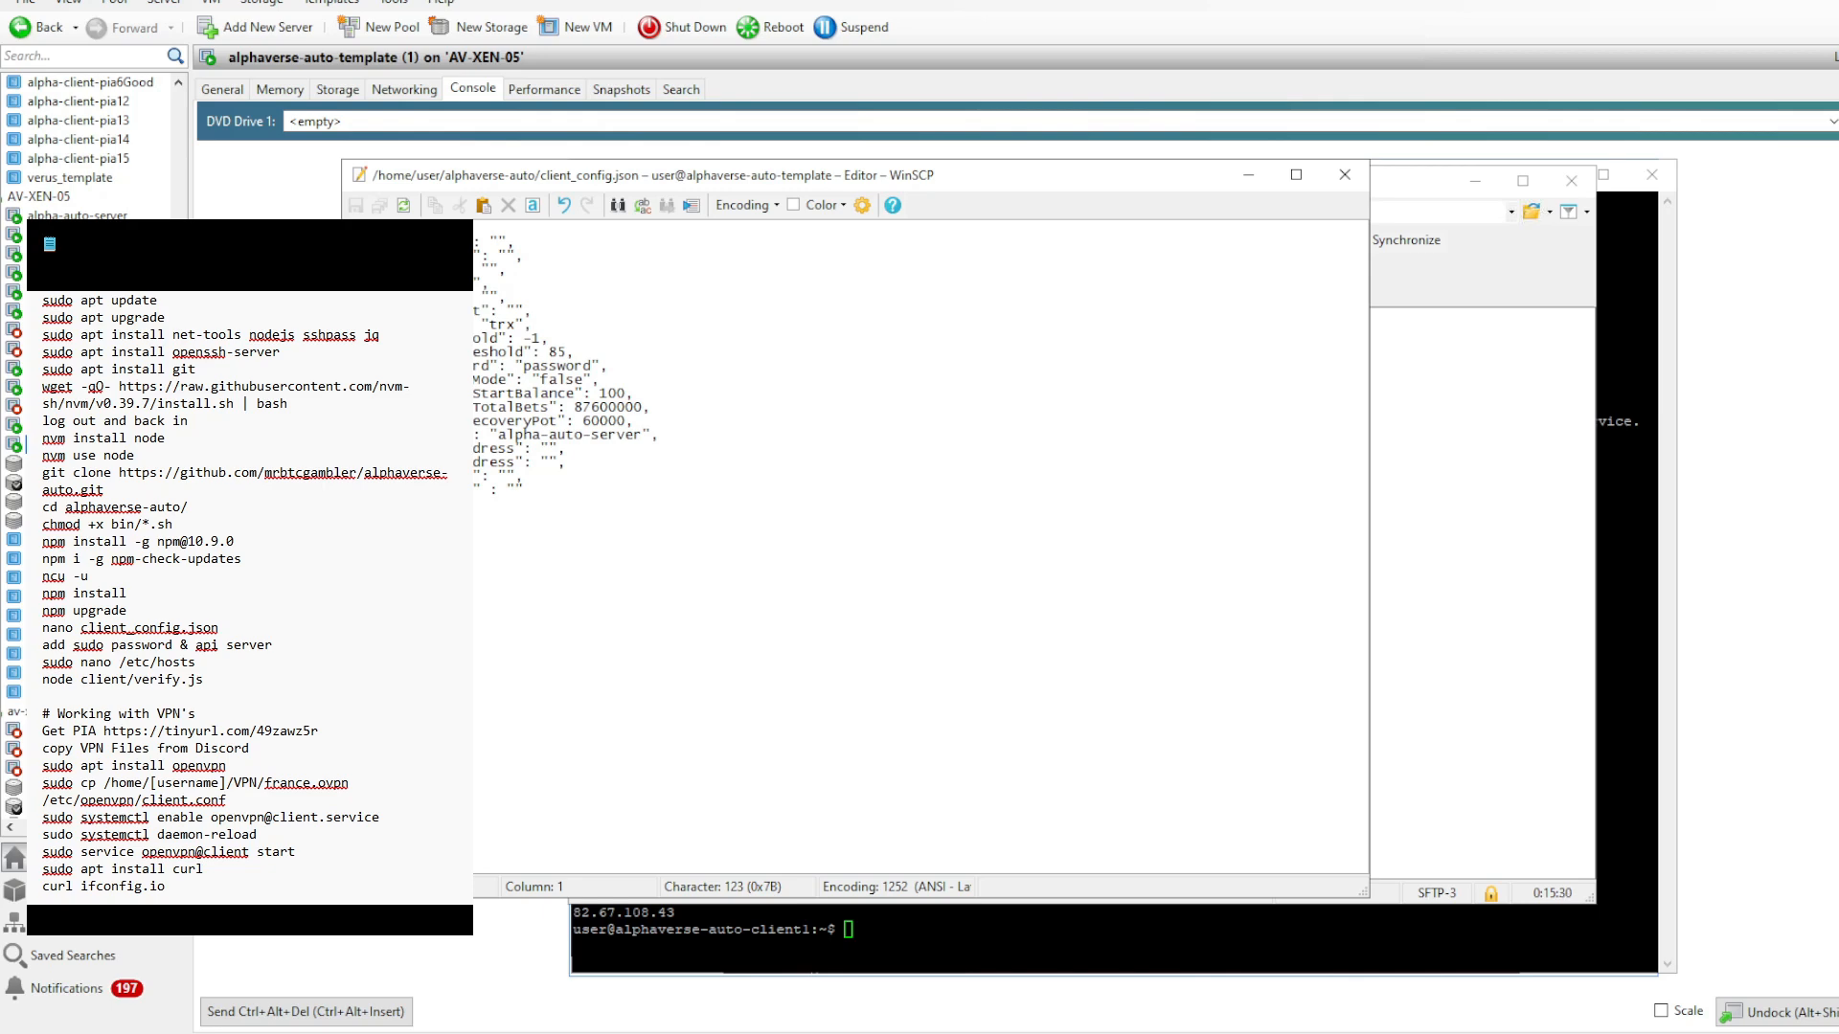
pyautogui.click(412, 507)
pyautogui.click(503, 243)
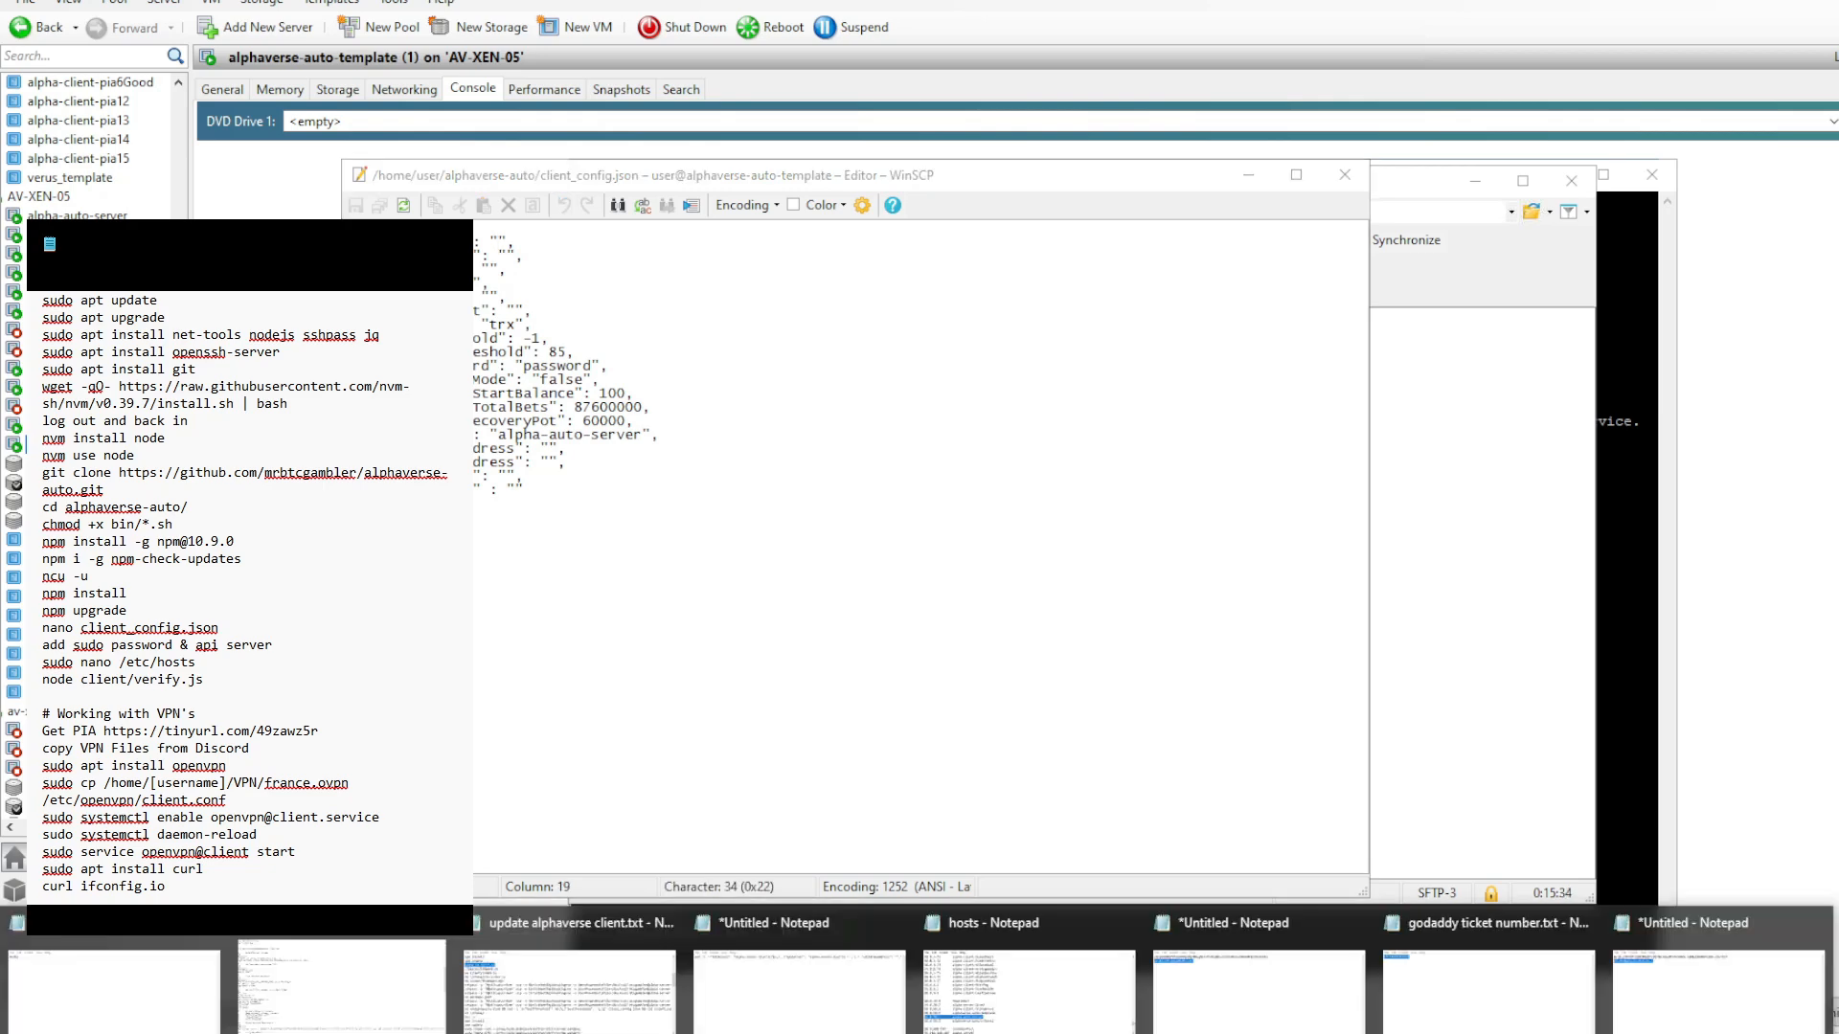
pyautogui.click(1749, 970)
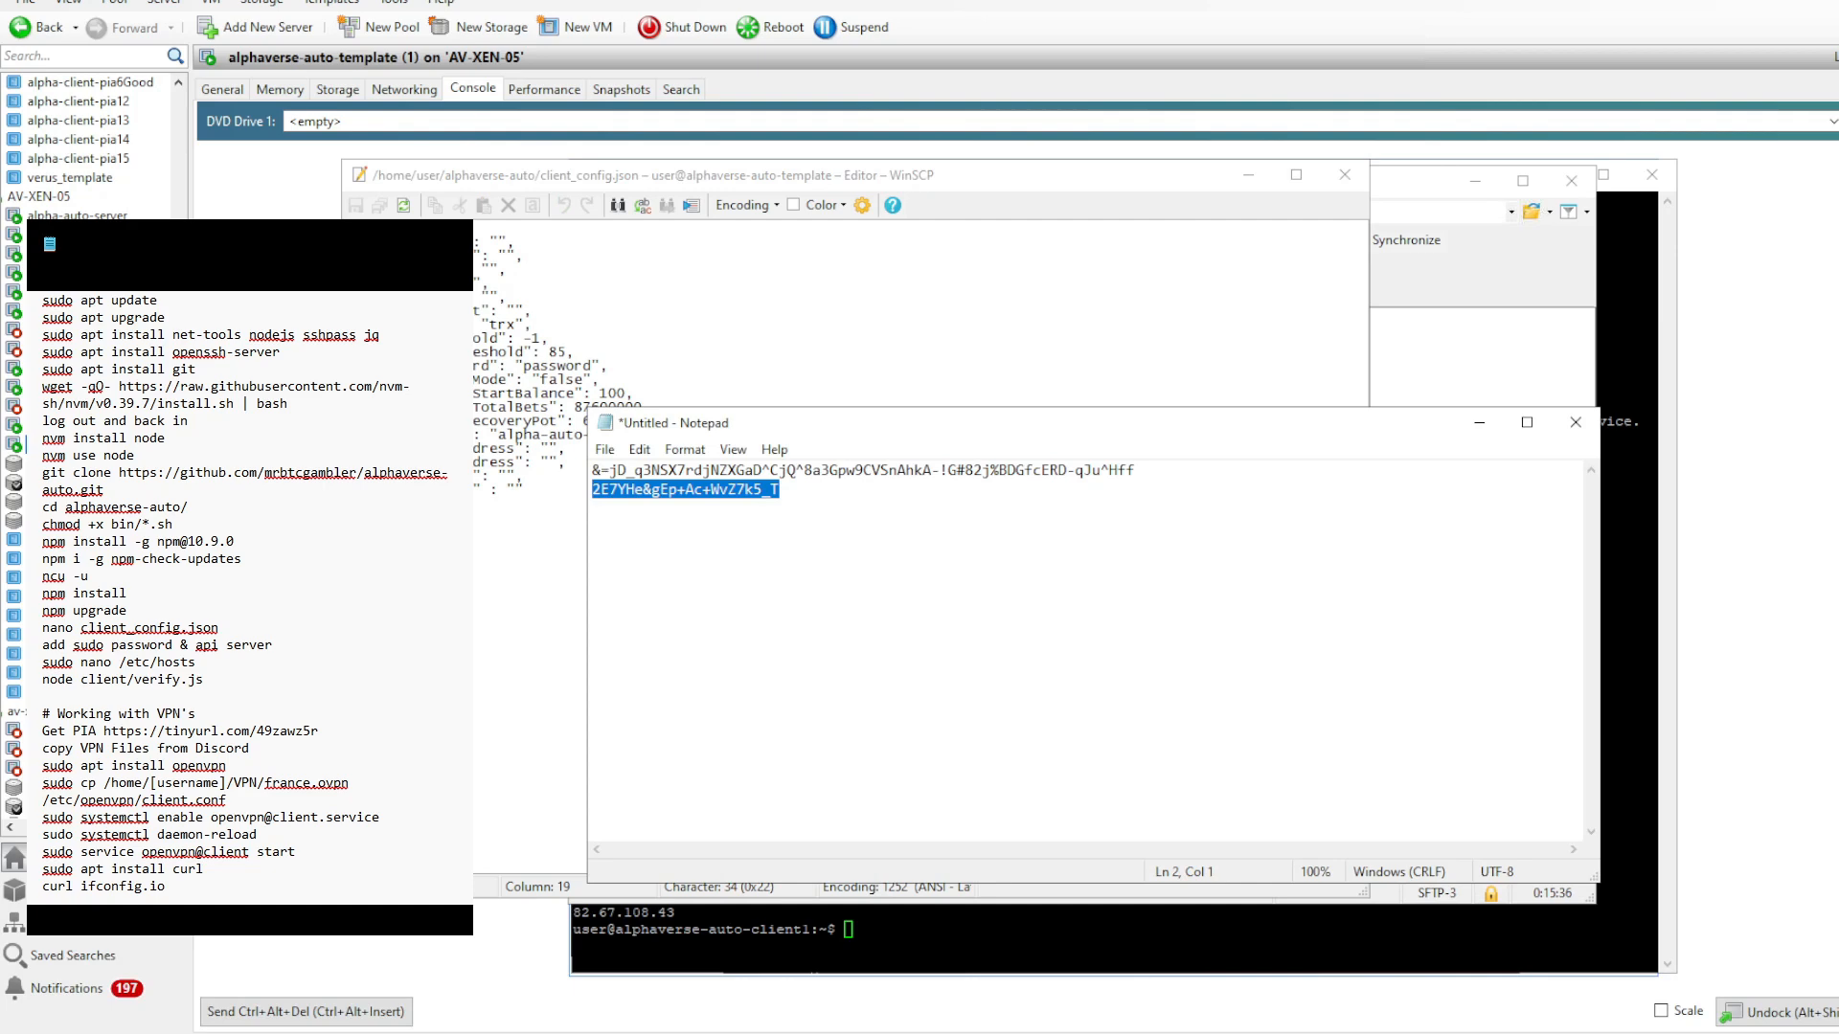
pyautogui.moveTo(1137, 471); pyautogui.dragTo(592, 472)
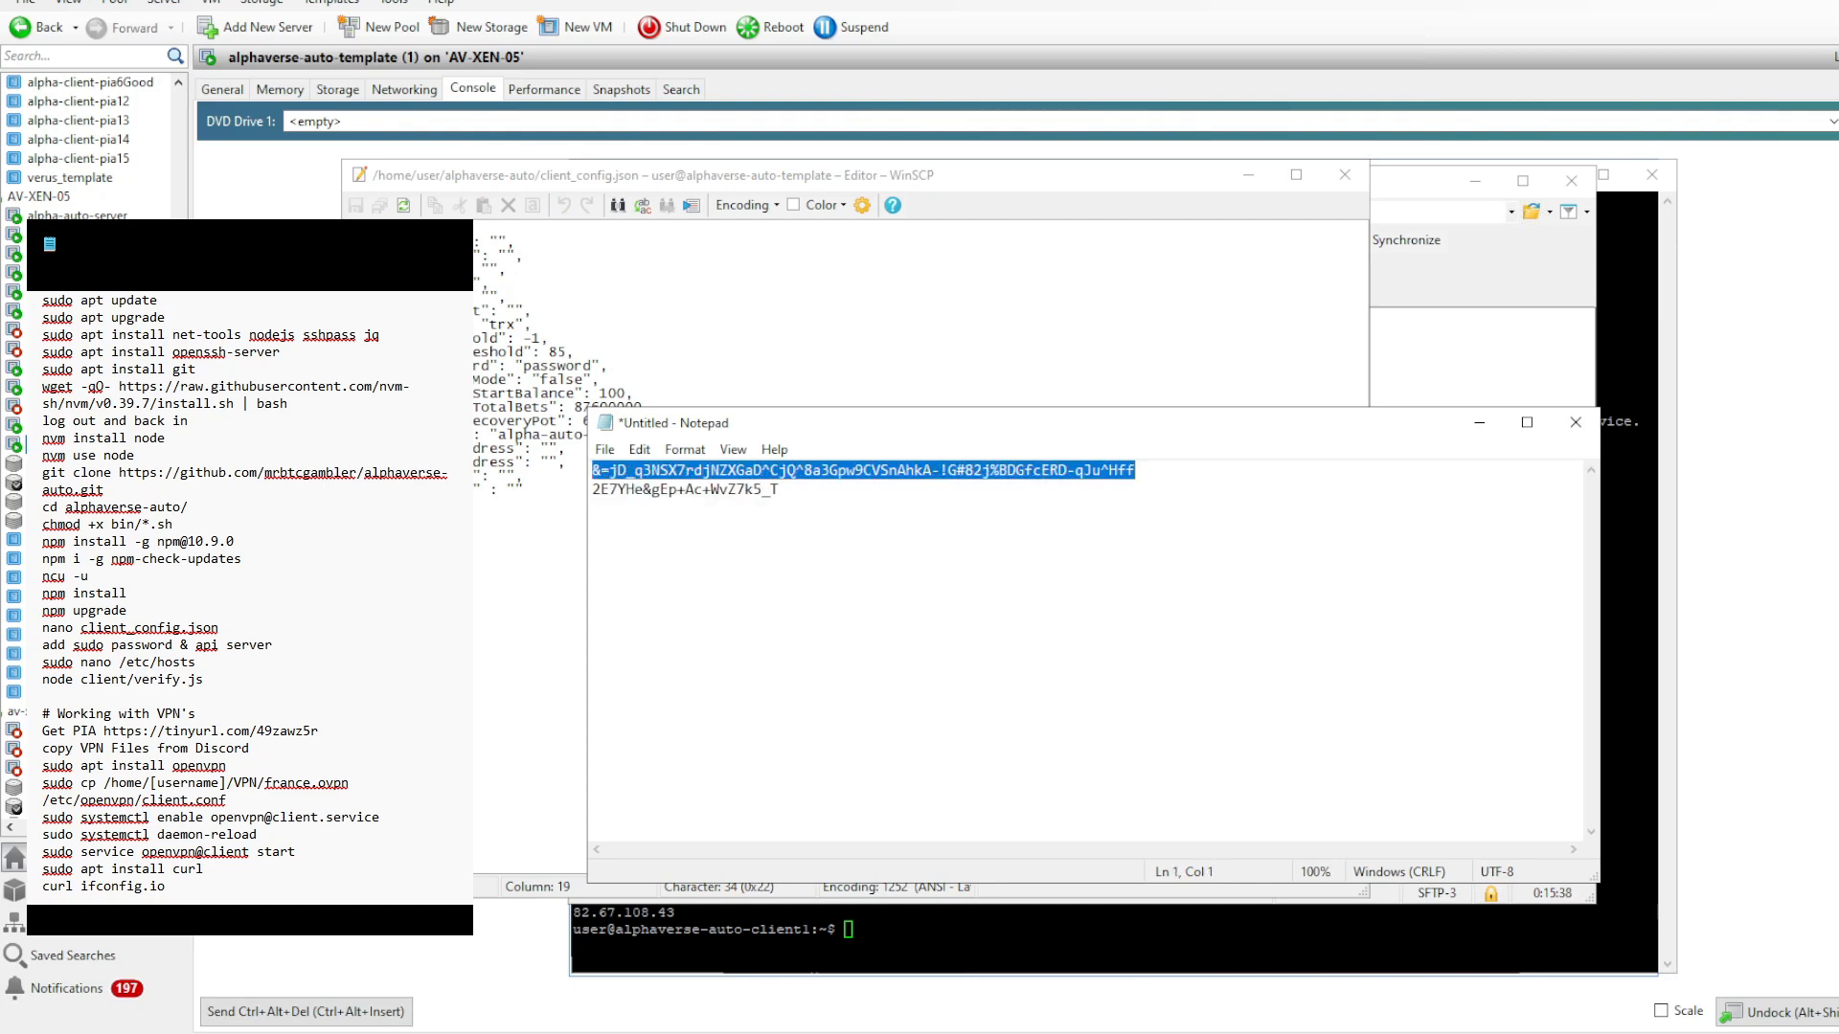
pyautogui.rightClick(908, 472)
pyautogui.click(948, 529)
pyautogui.hotkey('alt', 'Tab')
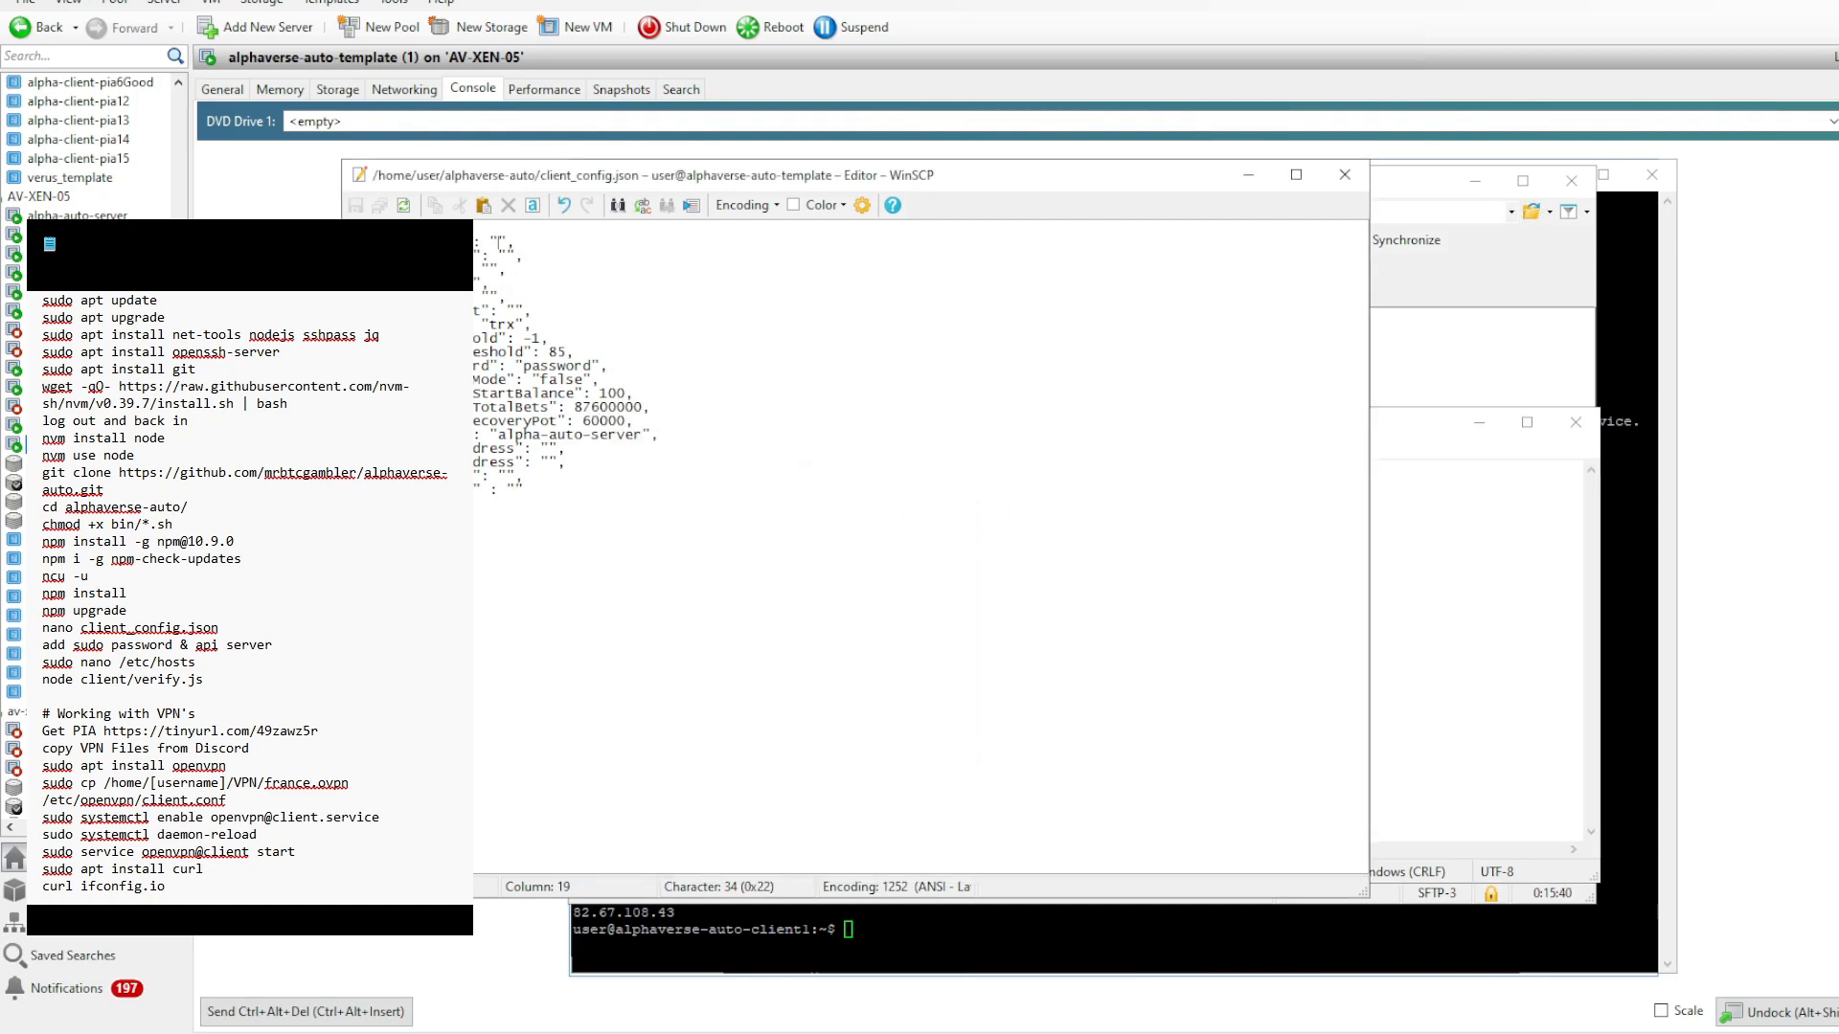
pyautogui.hotkey('ctrl', 'v')
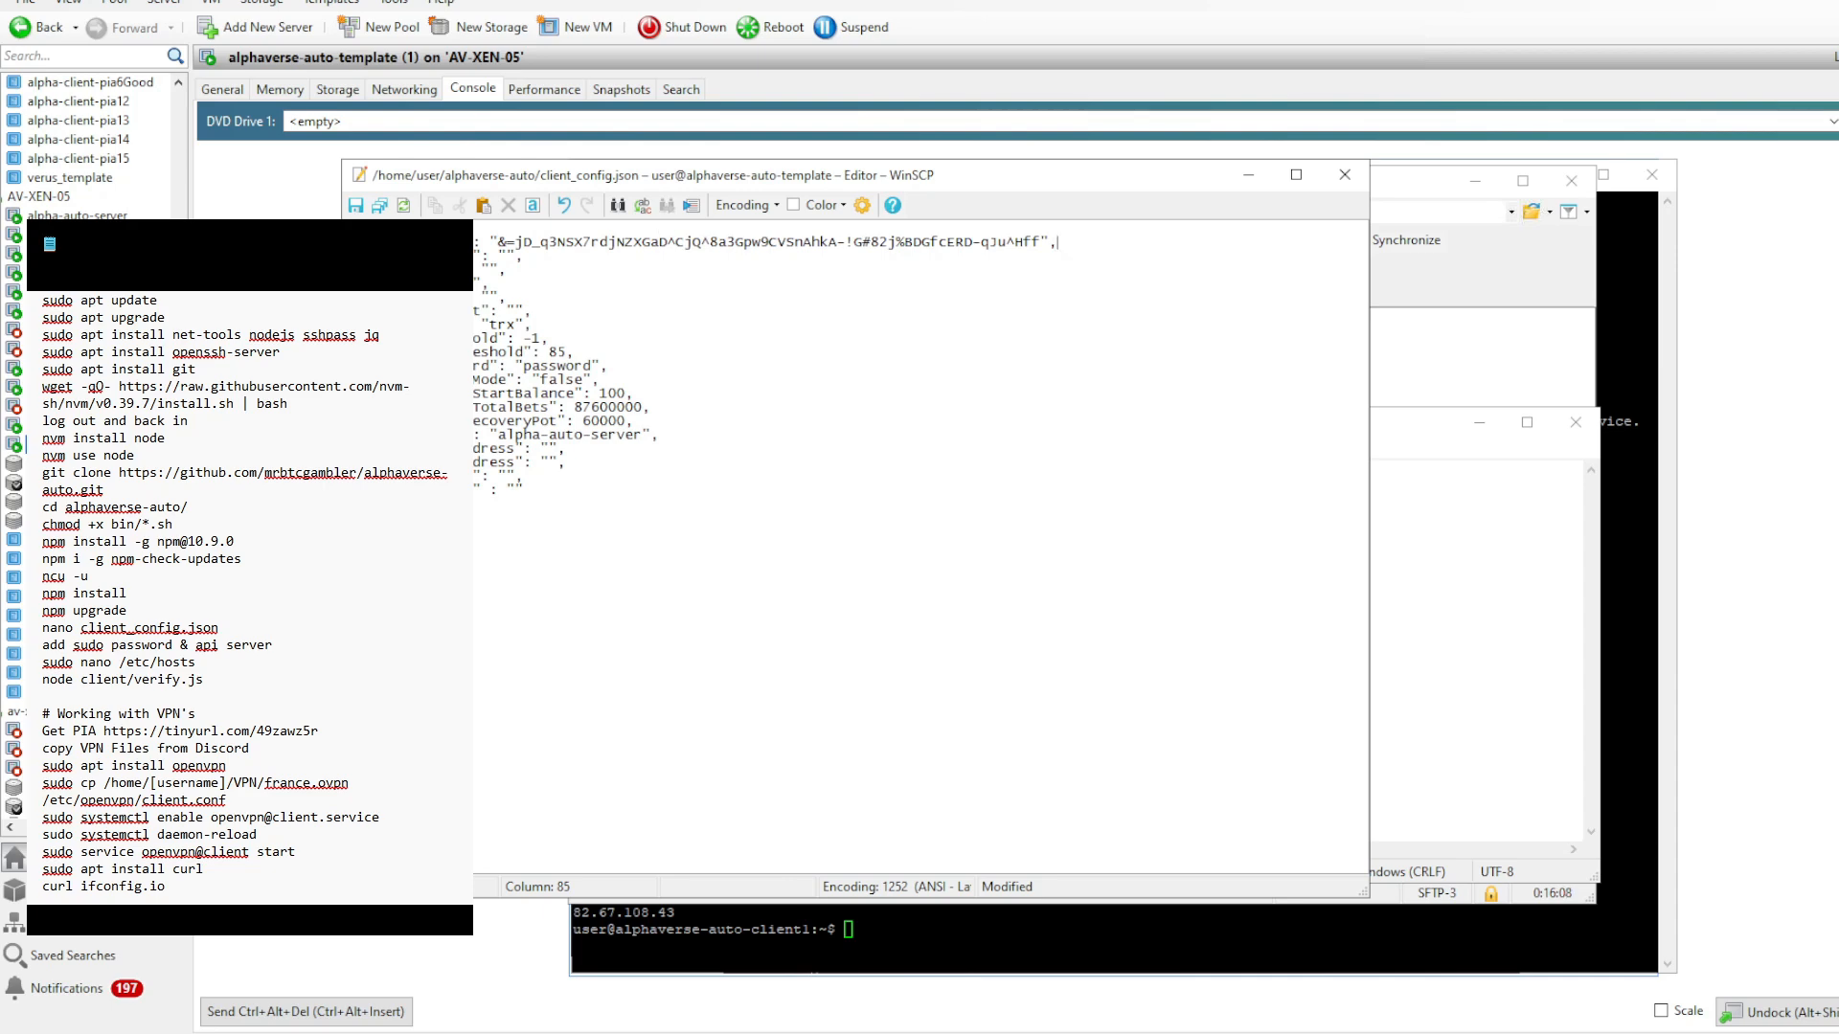
pyautogui.press('Down')
pyautogui.press('Left')
pyautogui.press('Left')
pyautogui.write('http://alpha-auto-server:3000')
pyautogui.hotkey('ctrl', 's')
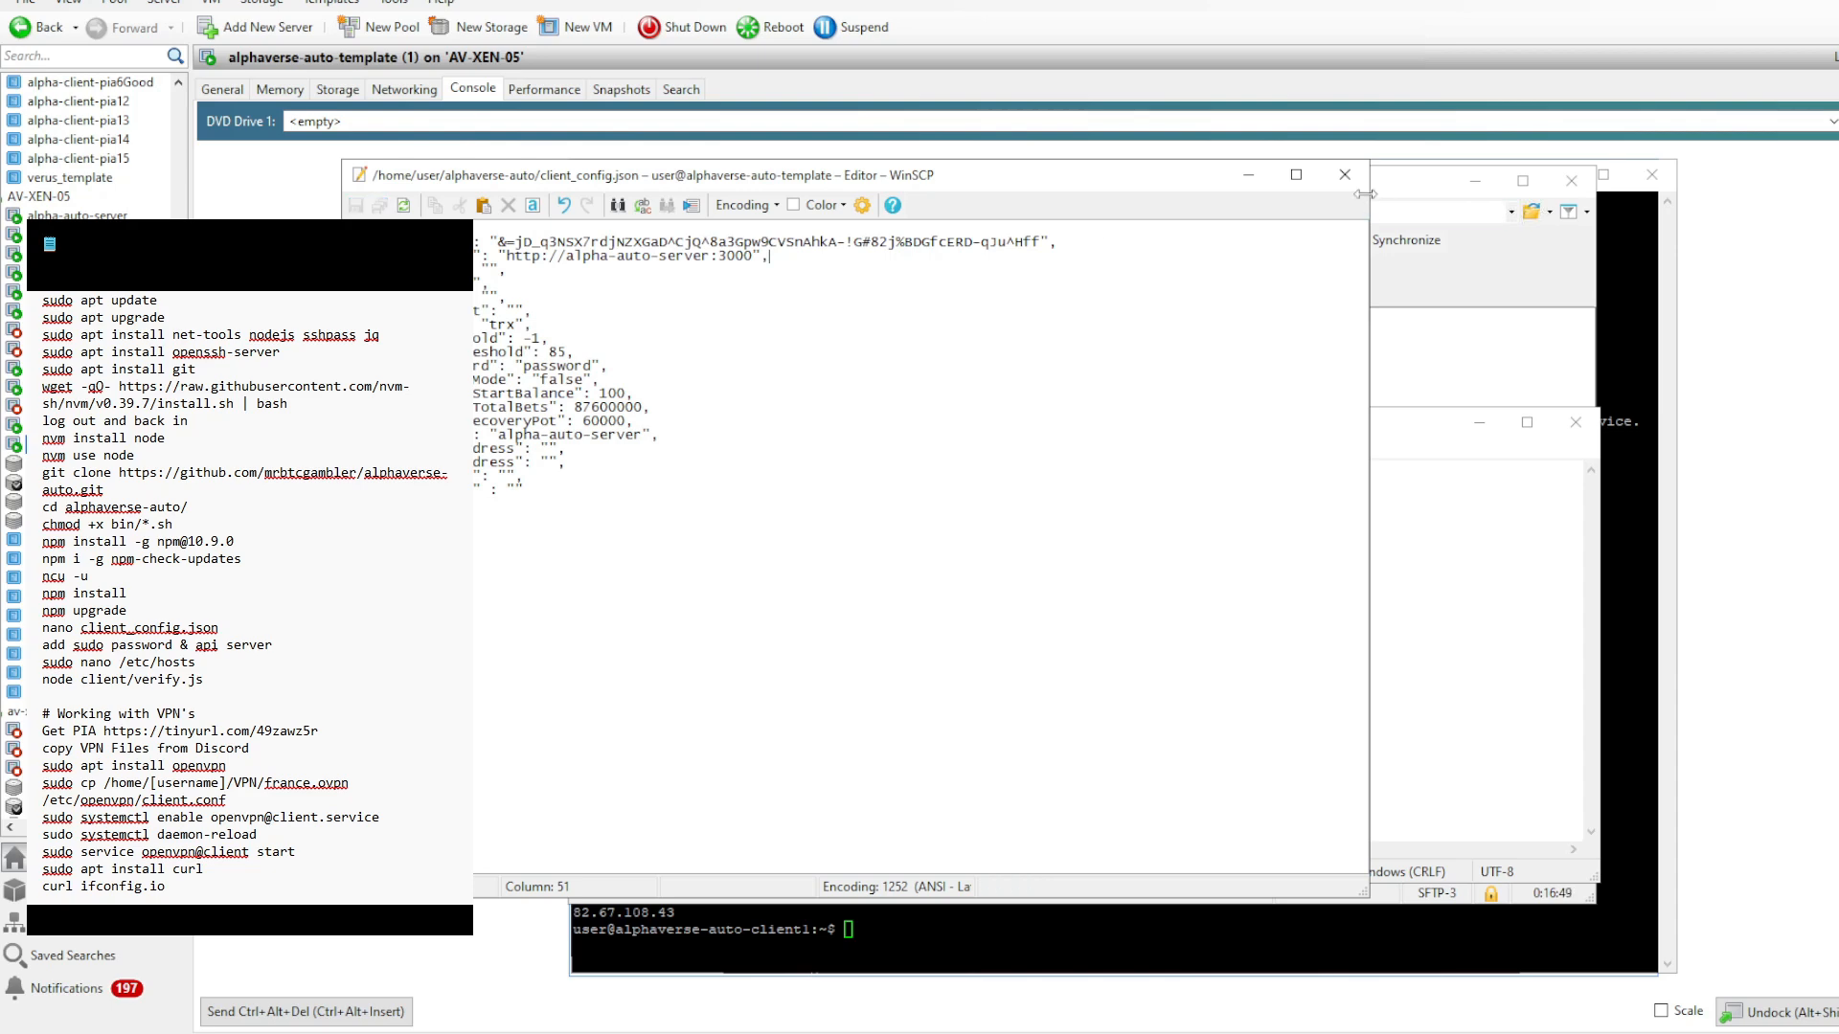
pyautogui.click(1345, 174)
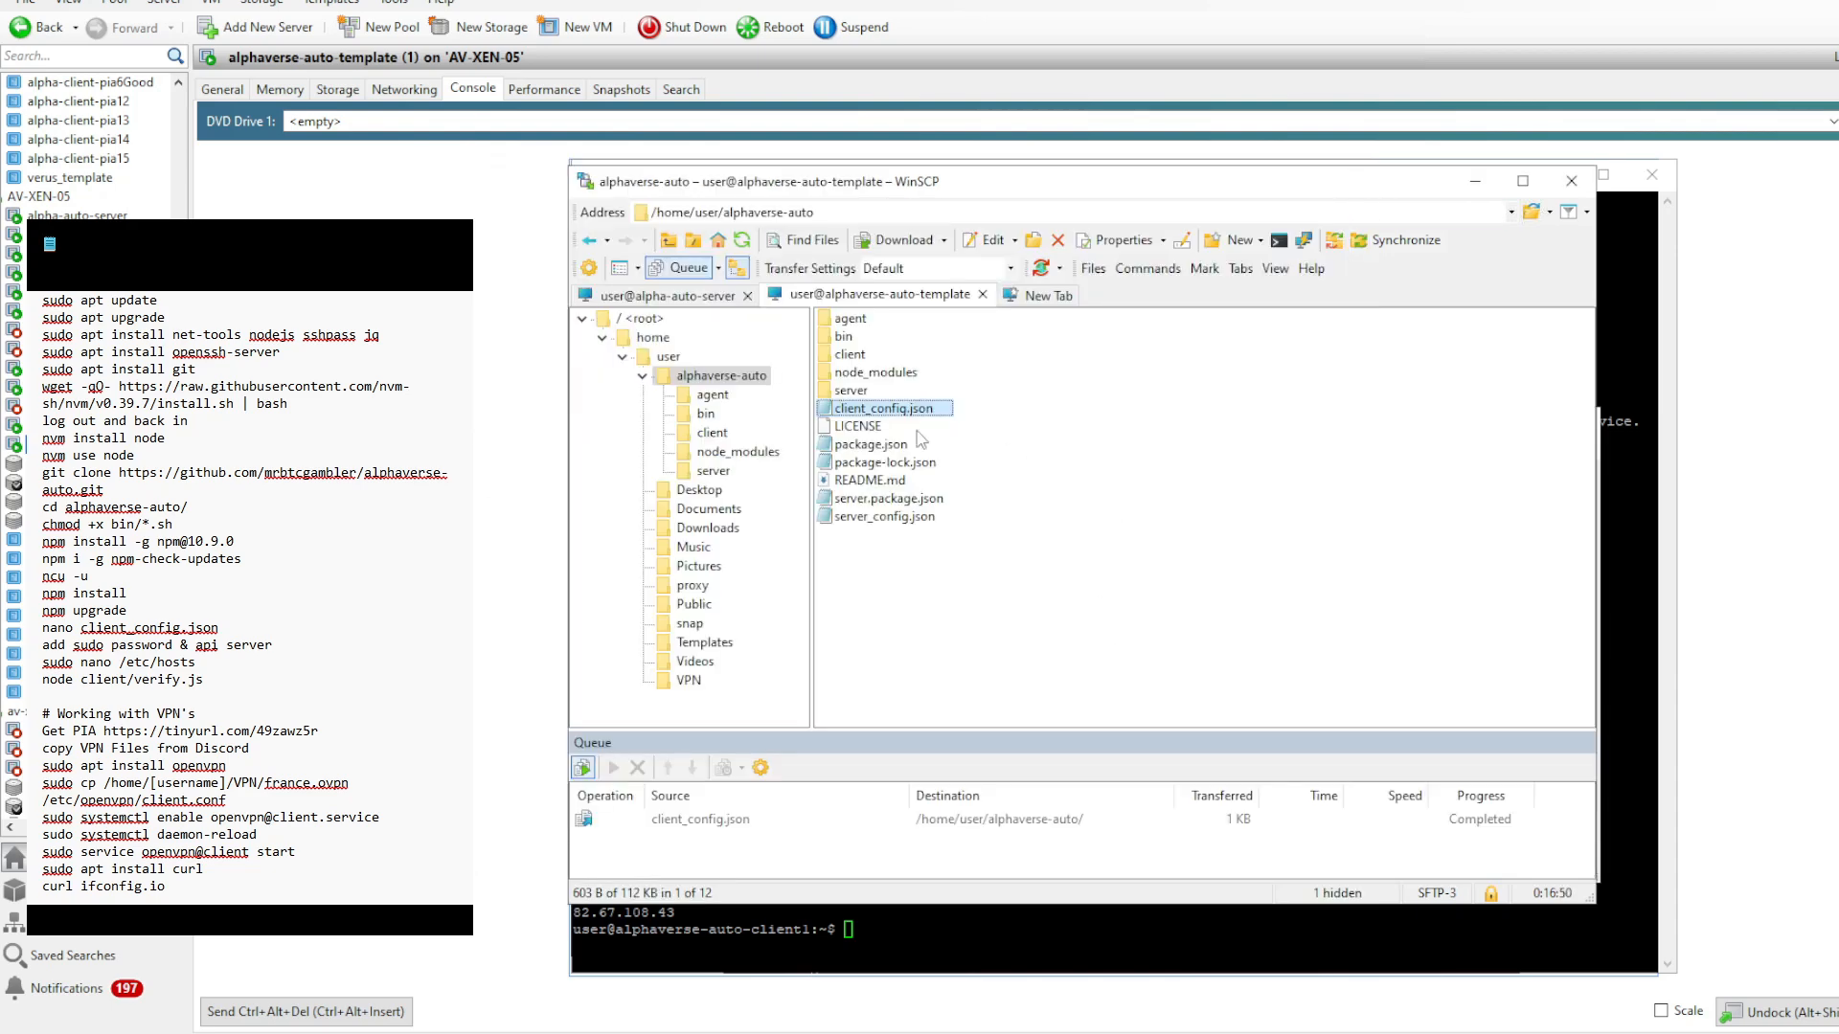
# - Open server_config.json from the alphaverse-auto folder, replace its 150 value with 644, then save and close it
pyautogui.click(884, 522)
pyautogui.doubleClick(882, 518)
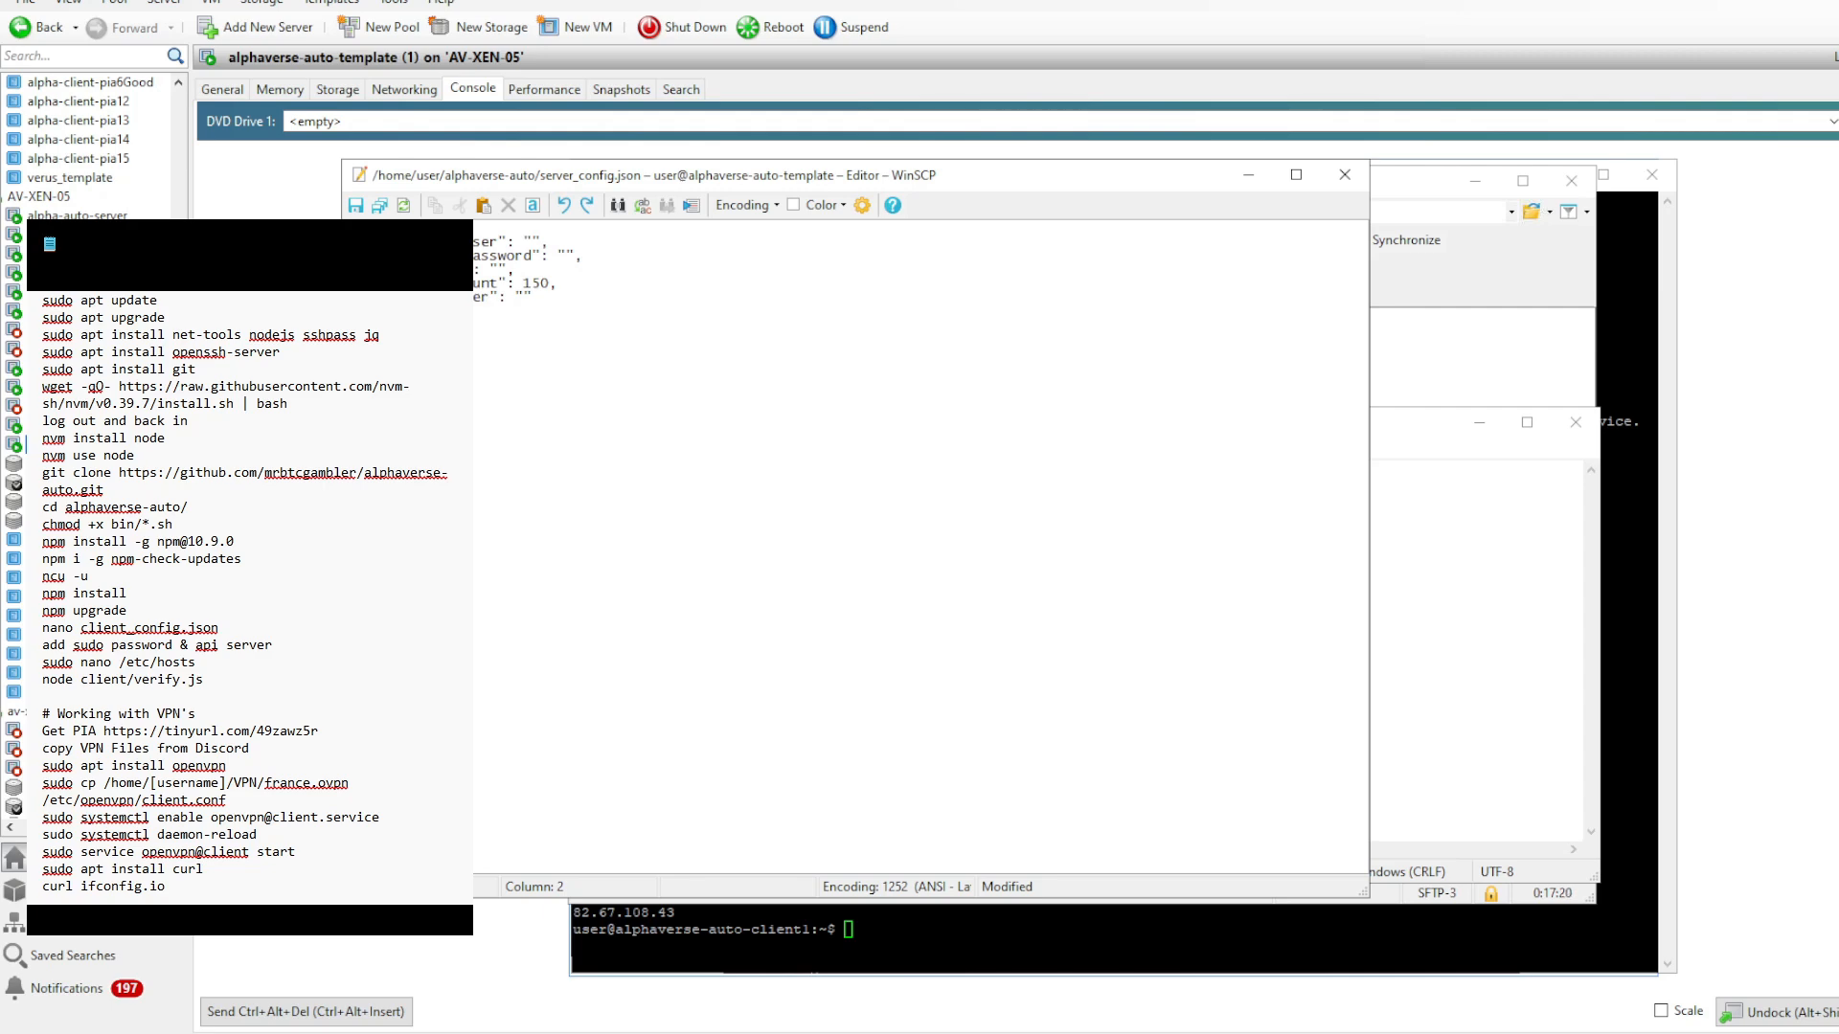
pyautogui.moveTo(550, 283)
pyautogui.mouseDown()
pyautogui.moveTo(471, 283)
pyautogui.moveTo(525, 285)
pyautogui.mouseUp()
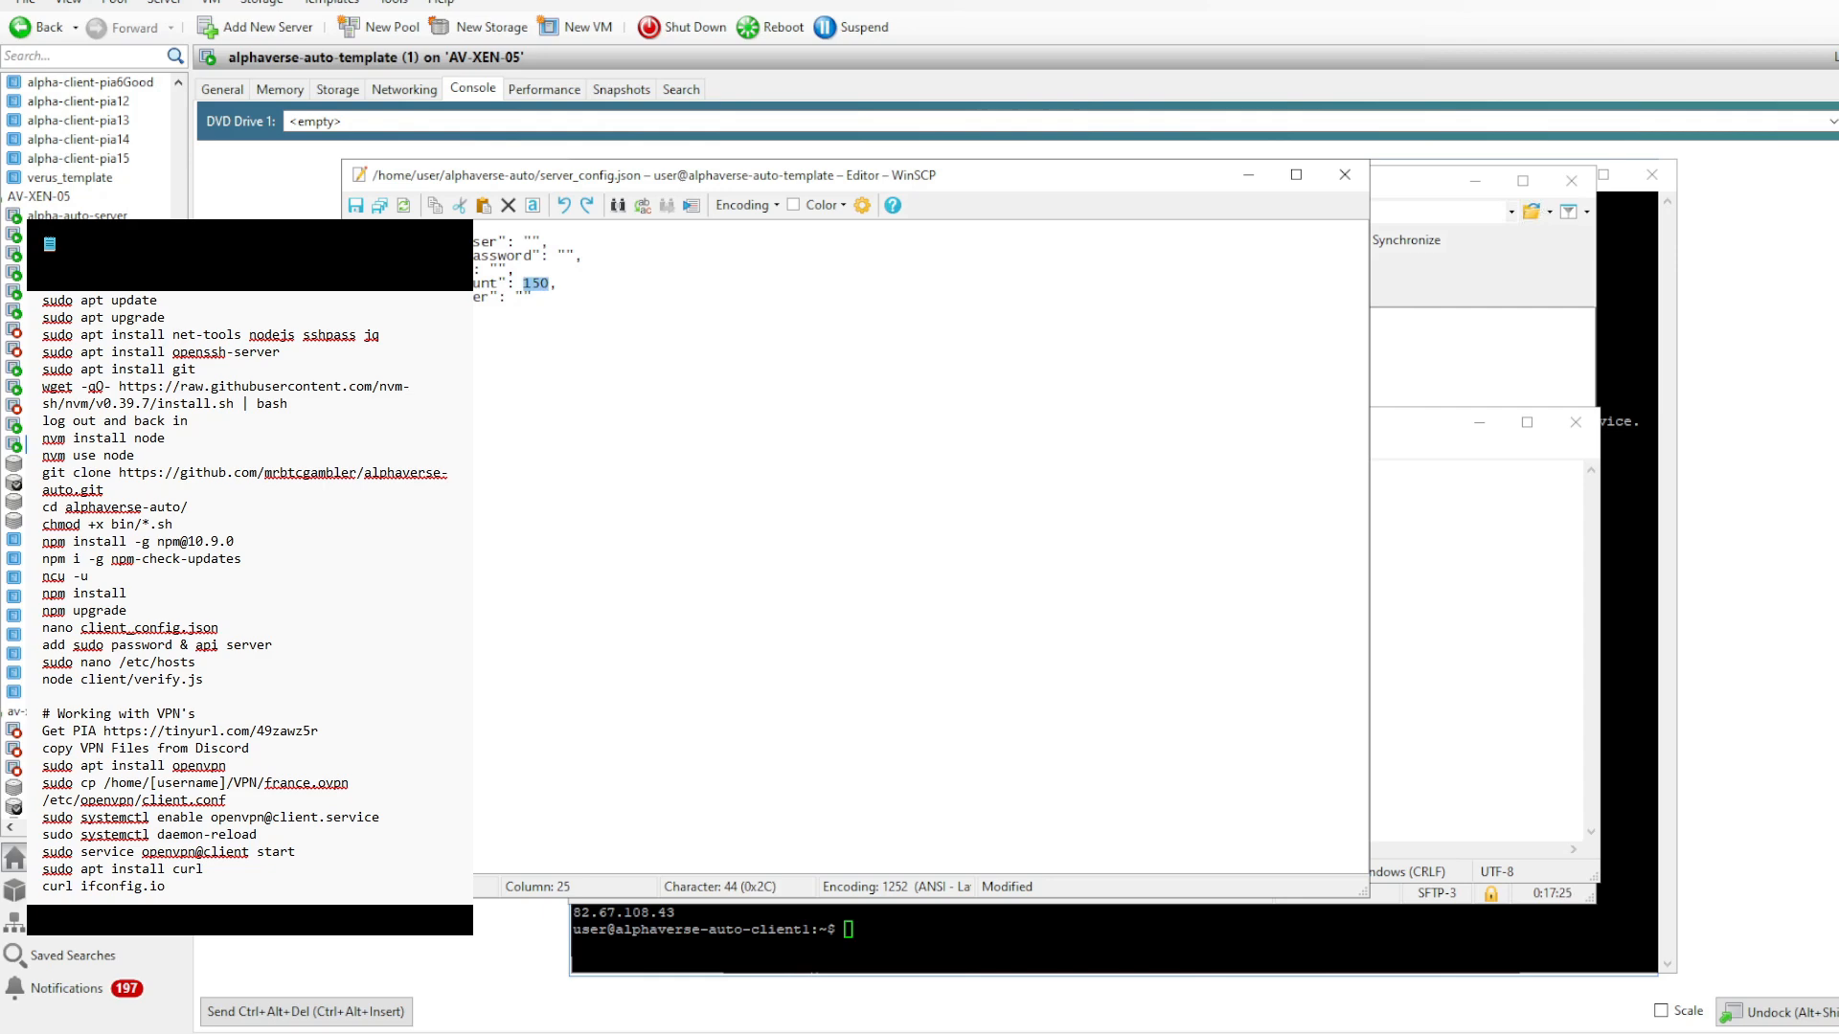
pyautogui.write('644')
pyautogui.click(355, 205)
pyautogui.click(1345, 175)
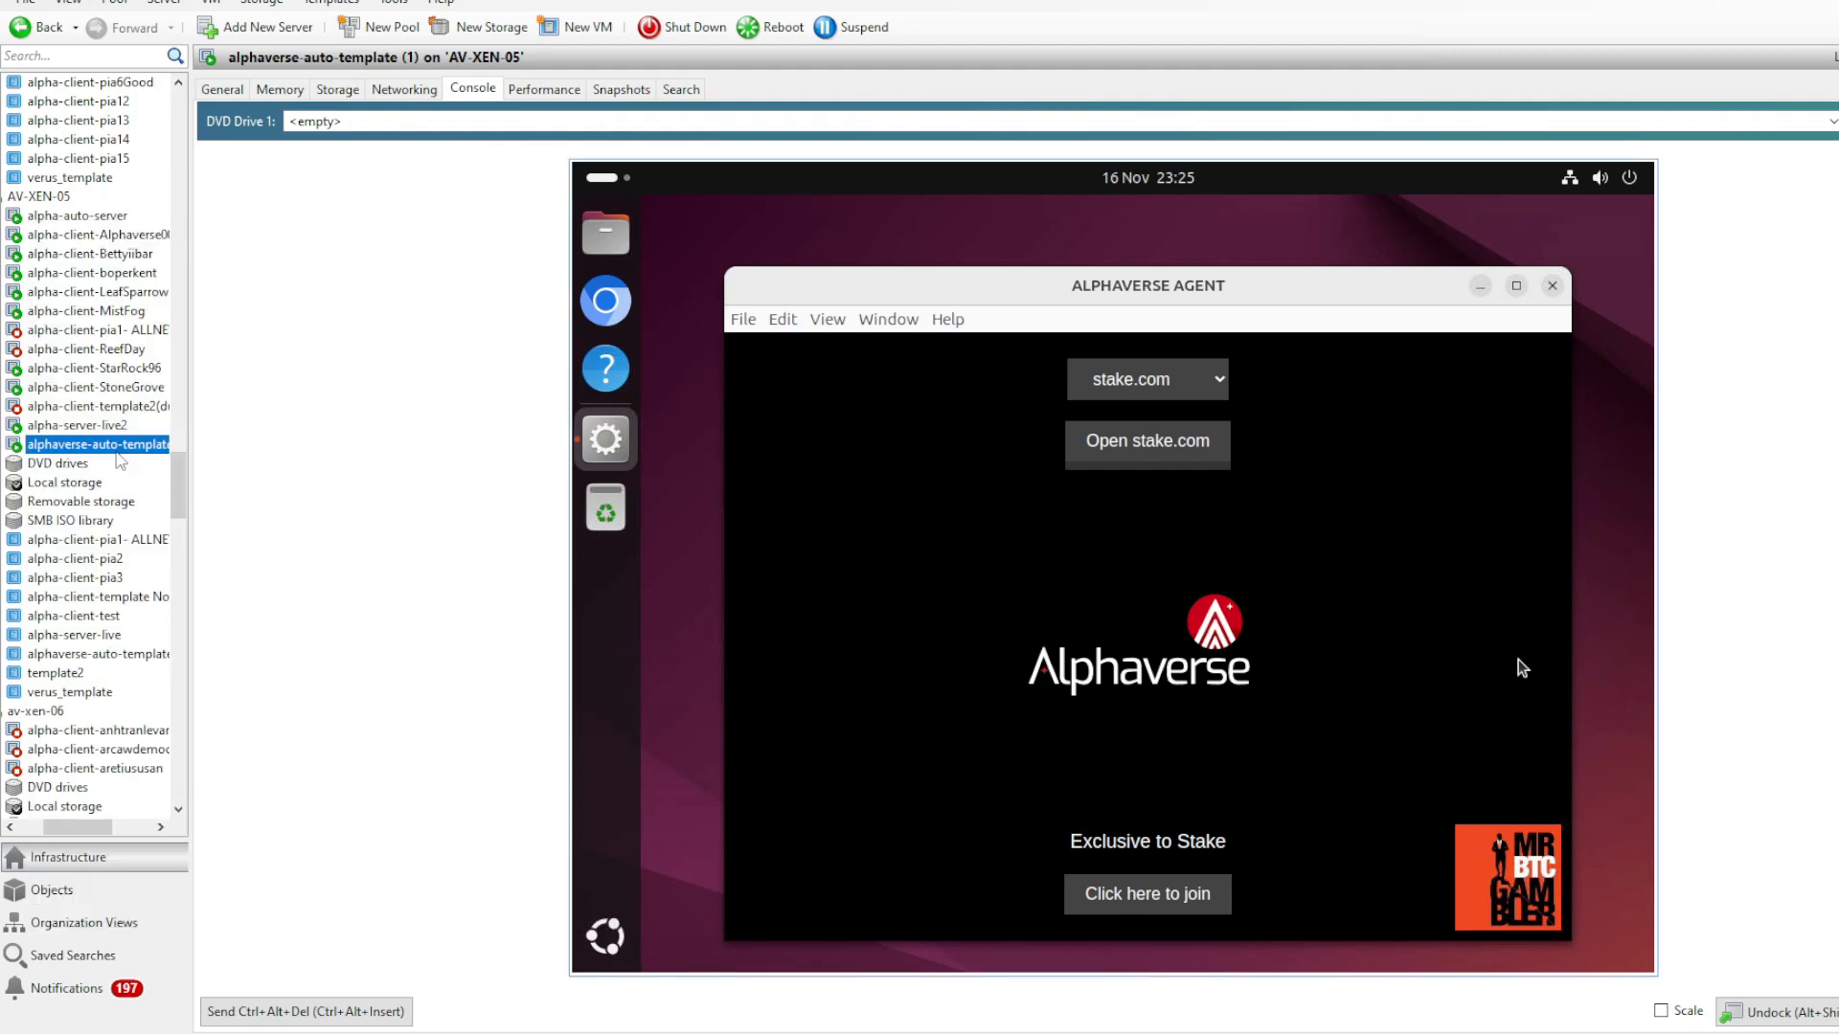
# - Shut down the alphaverse-auto-template (1) VM in XenCenter and delete the old alphaverse-auto-template template from AV-XEN-05
pyautogui.rightClick(141, 444)
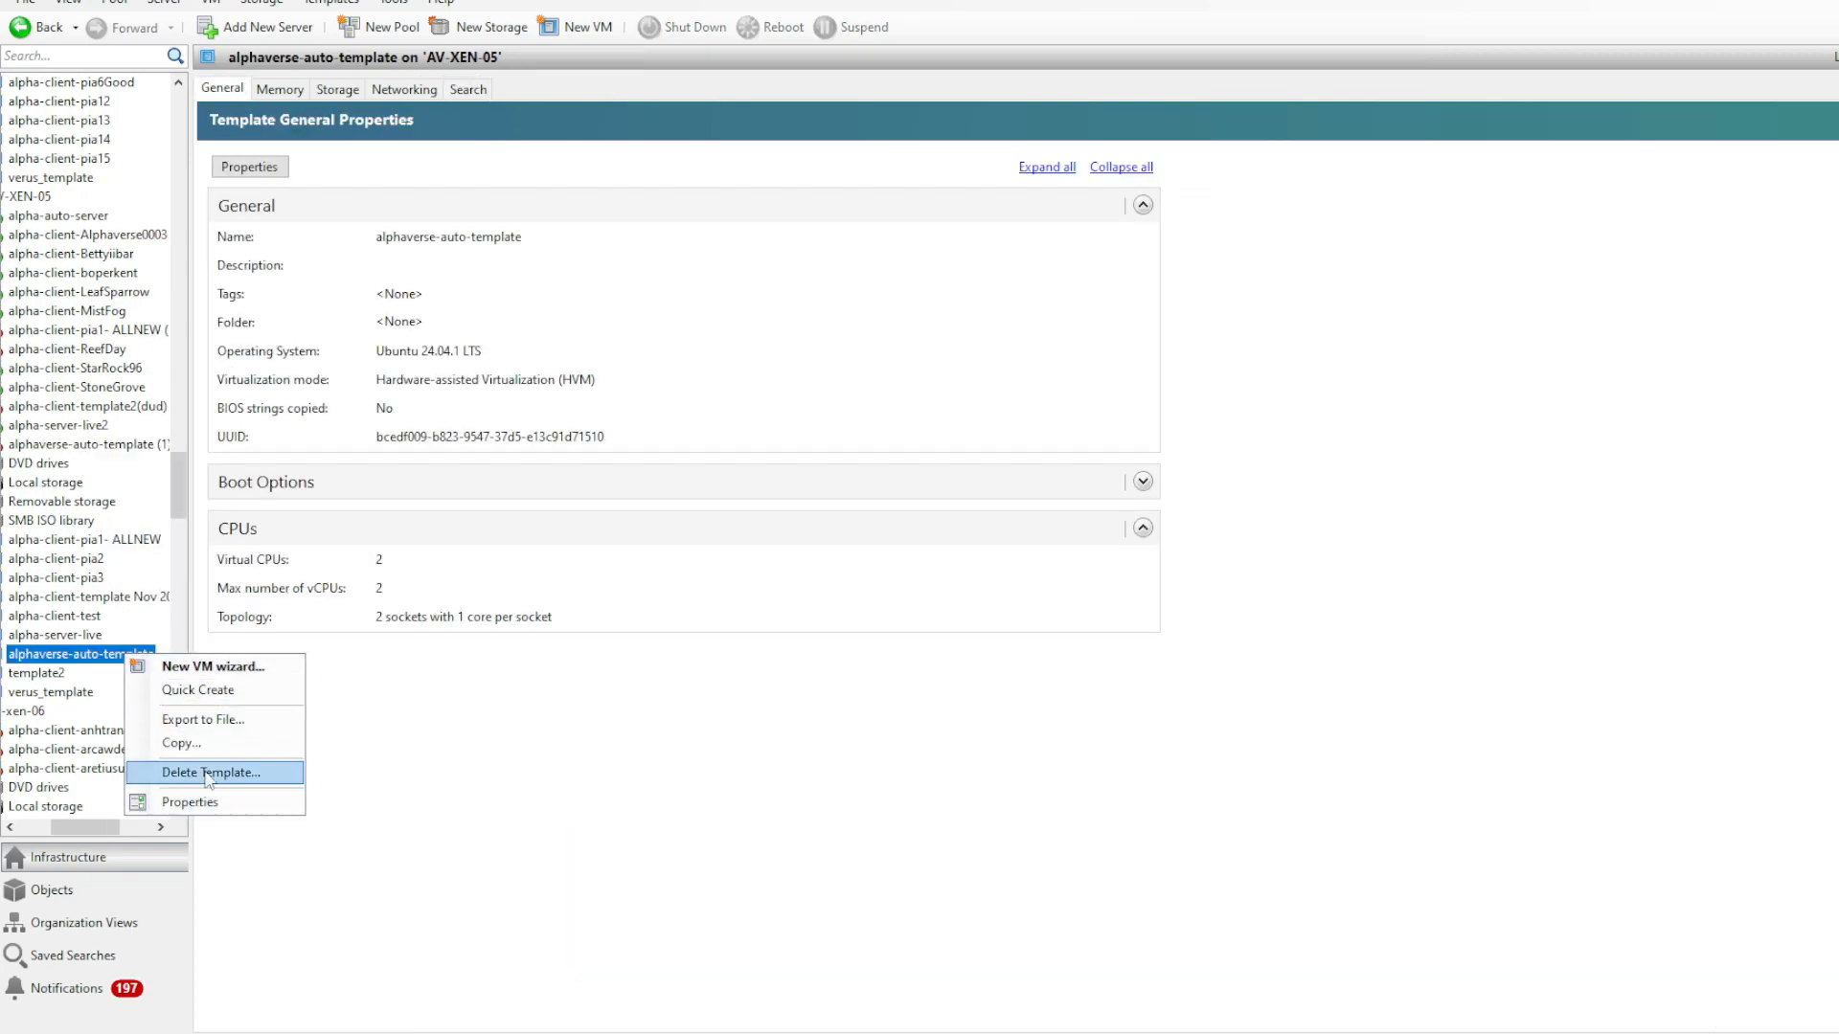
pyautogui.click(211, 772)
pyautogui.click(1149, 710)
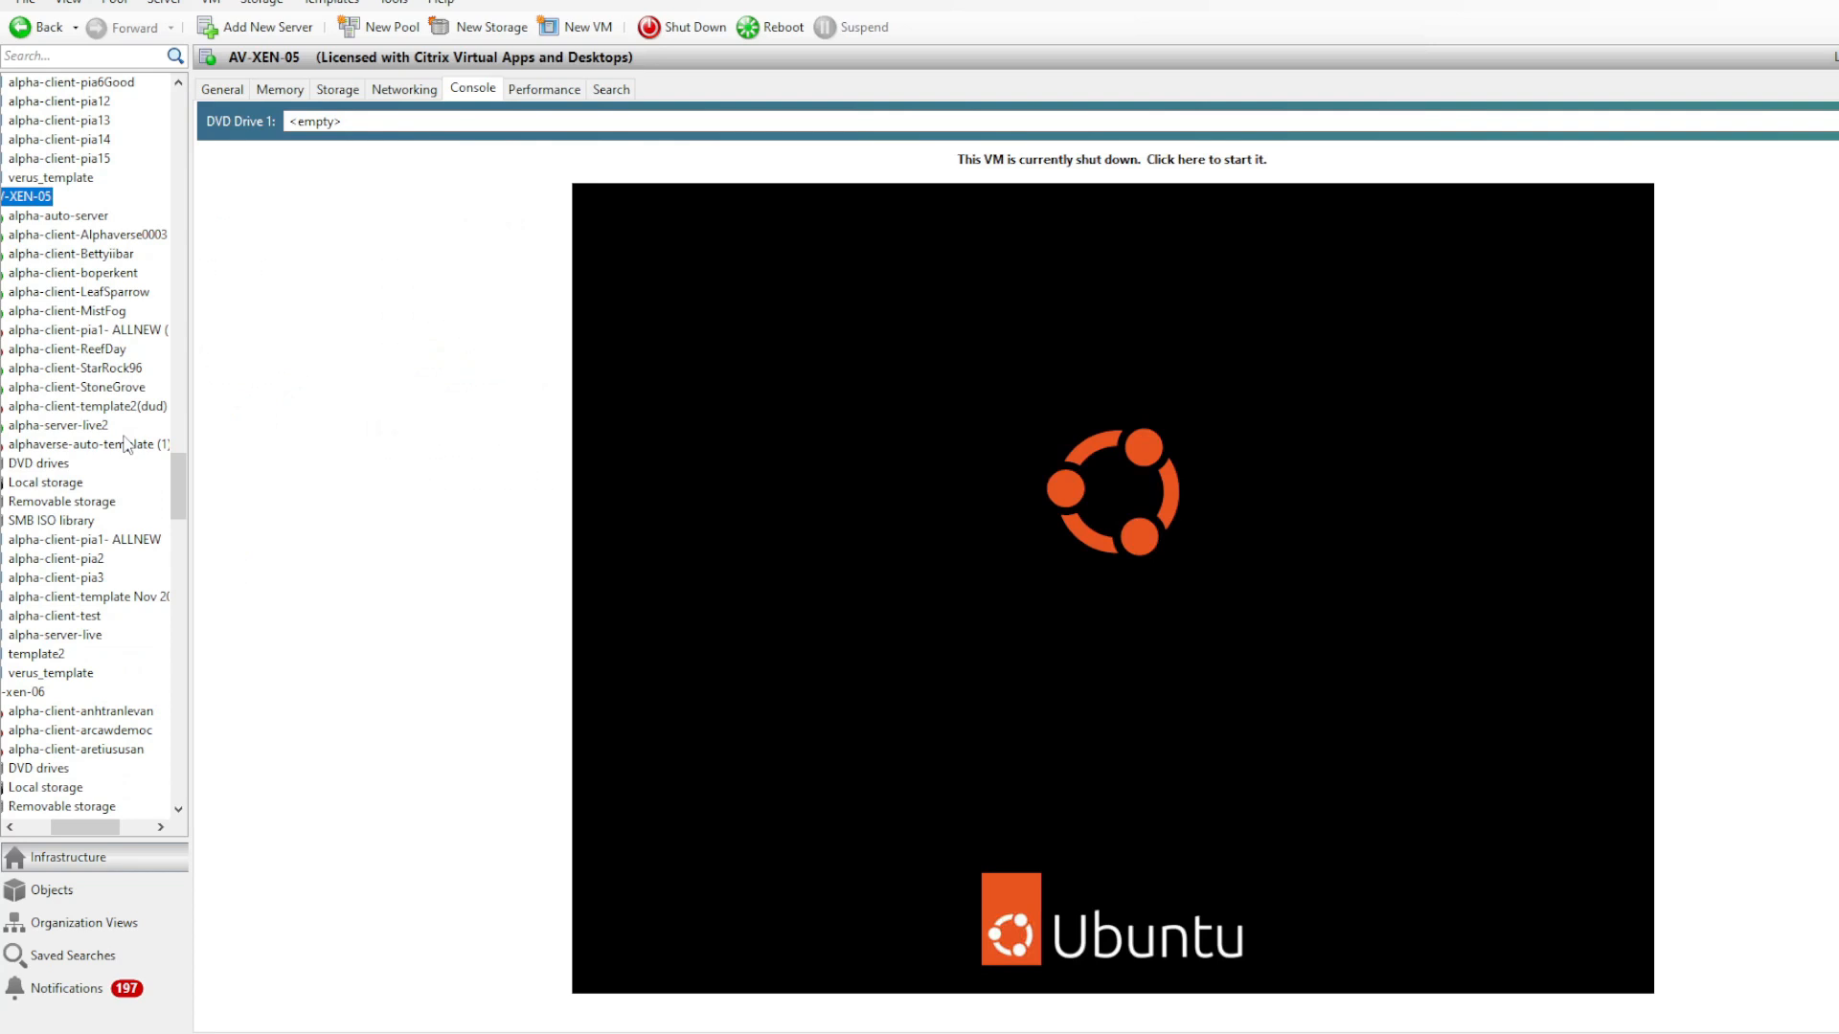
# - Convert the alphaverse-auto-template (1) VM on AV-XEN-05 into a template
pyautogui.click(126, 443)
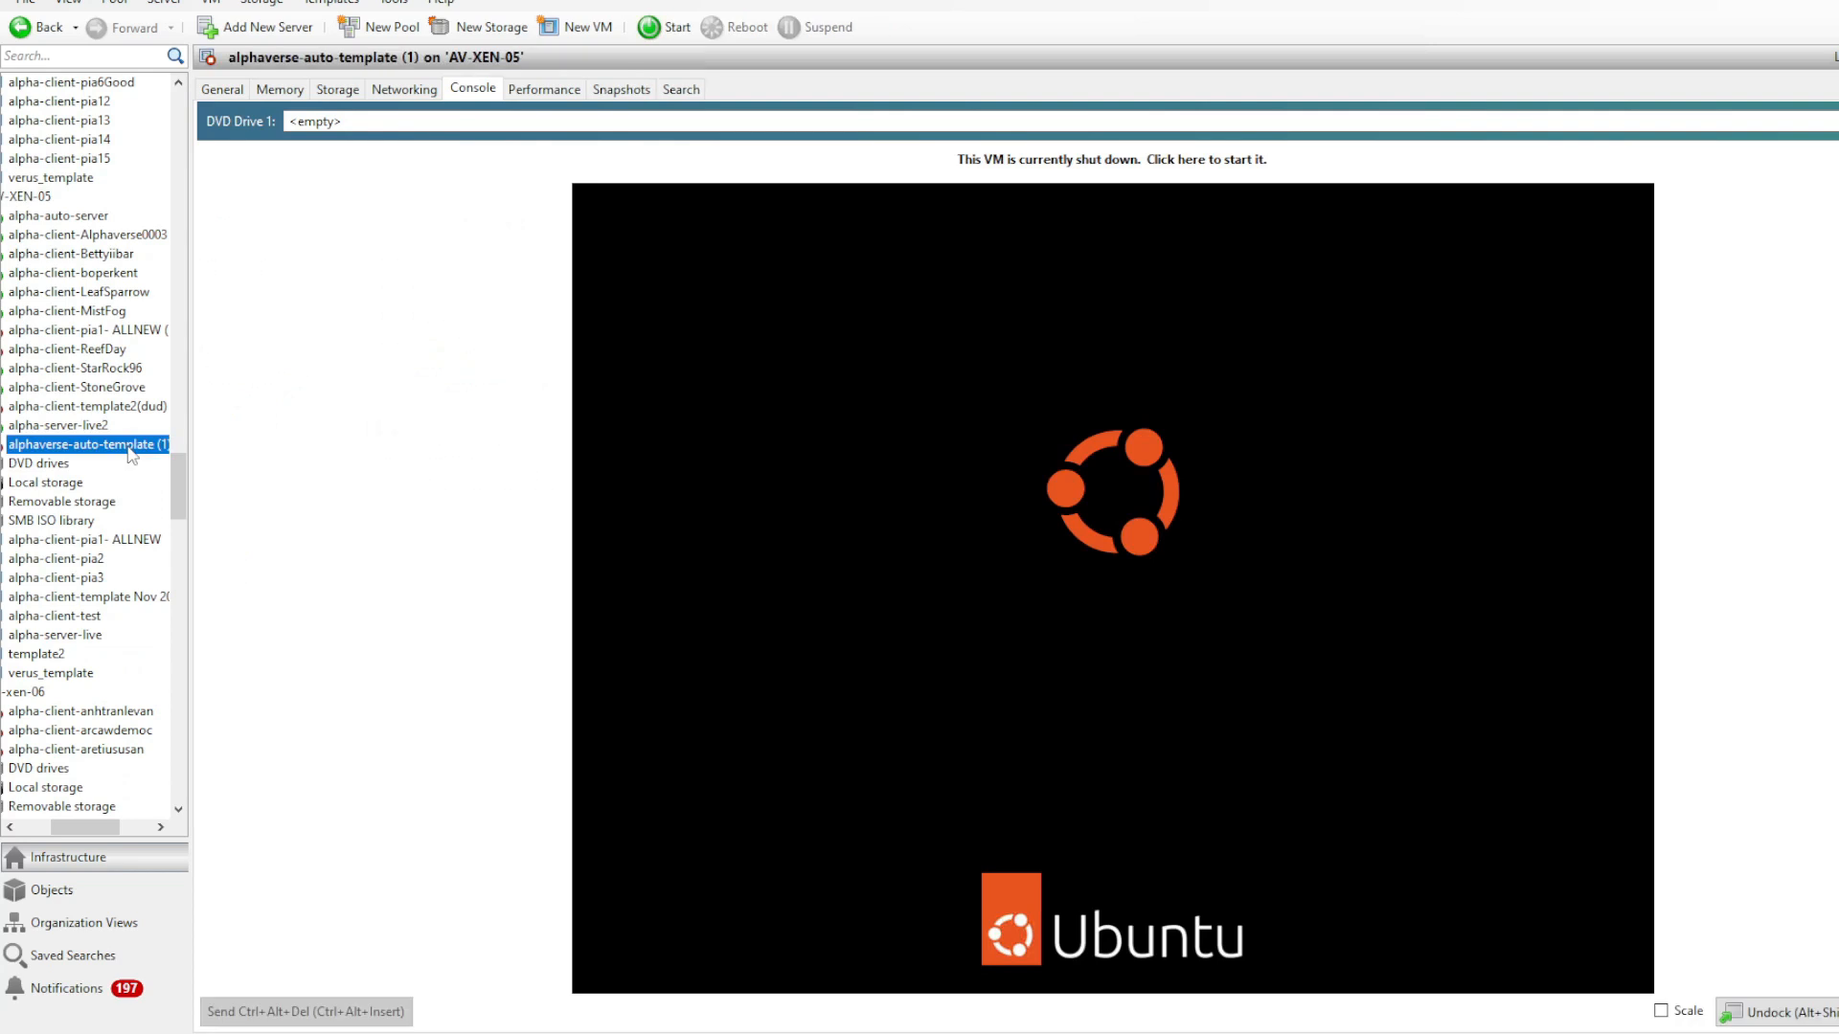
pyautogui.rightClick(128, 445)
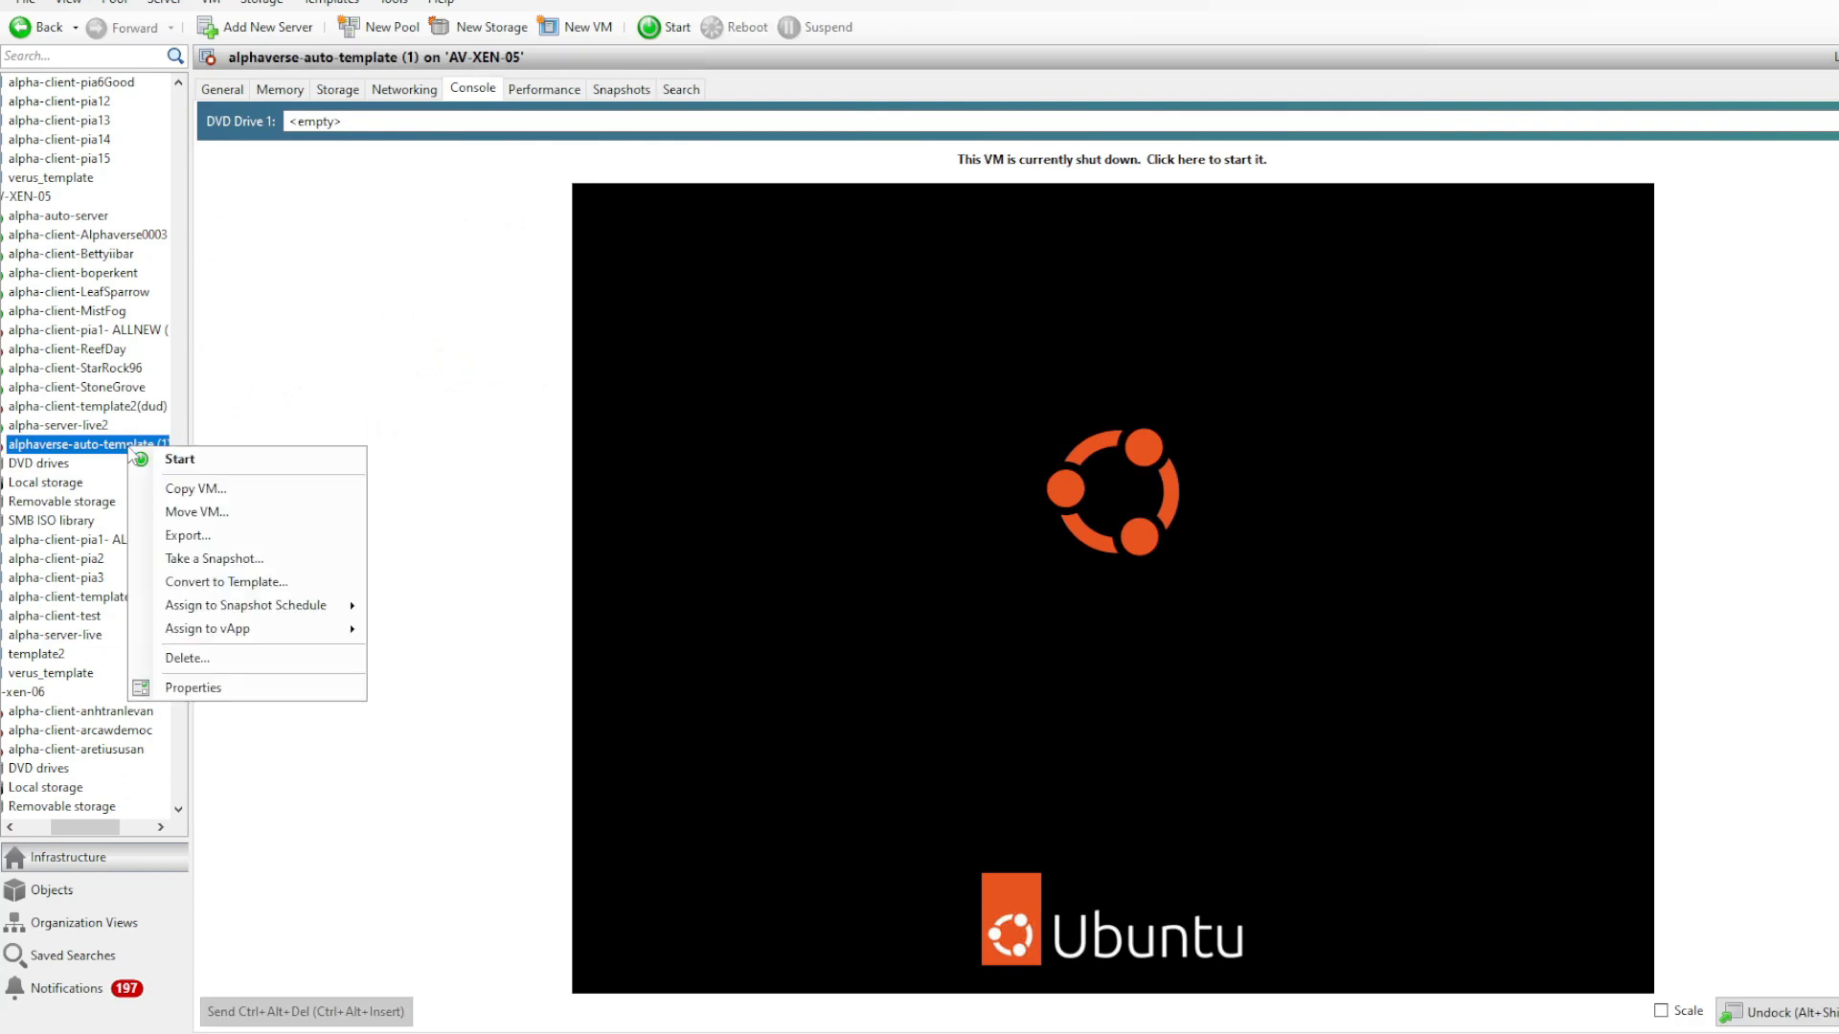
pyautogui.click(276, 582)
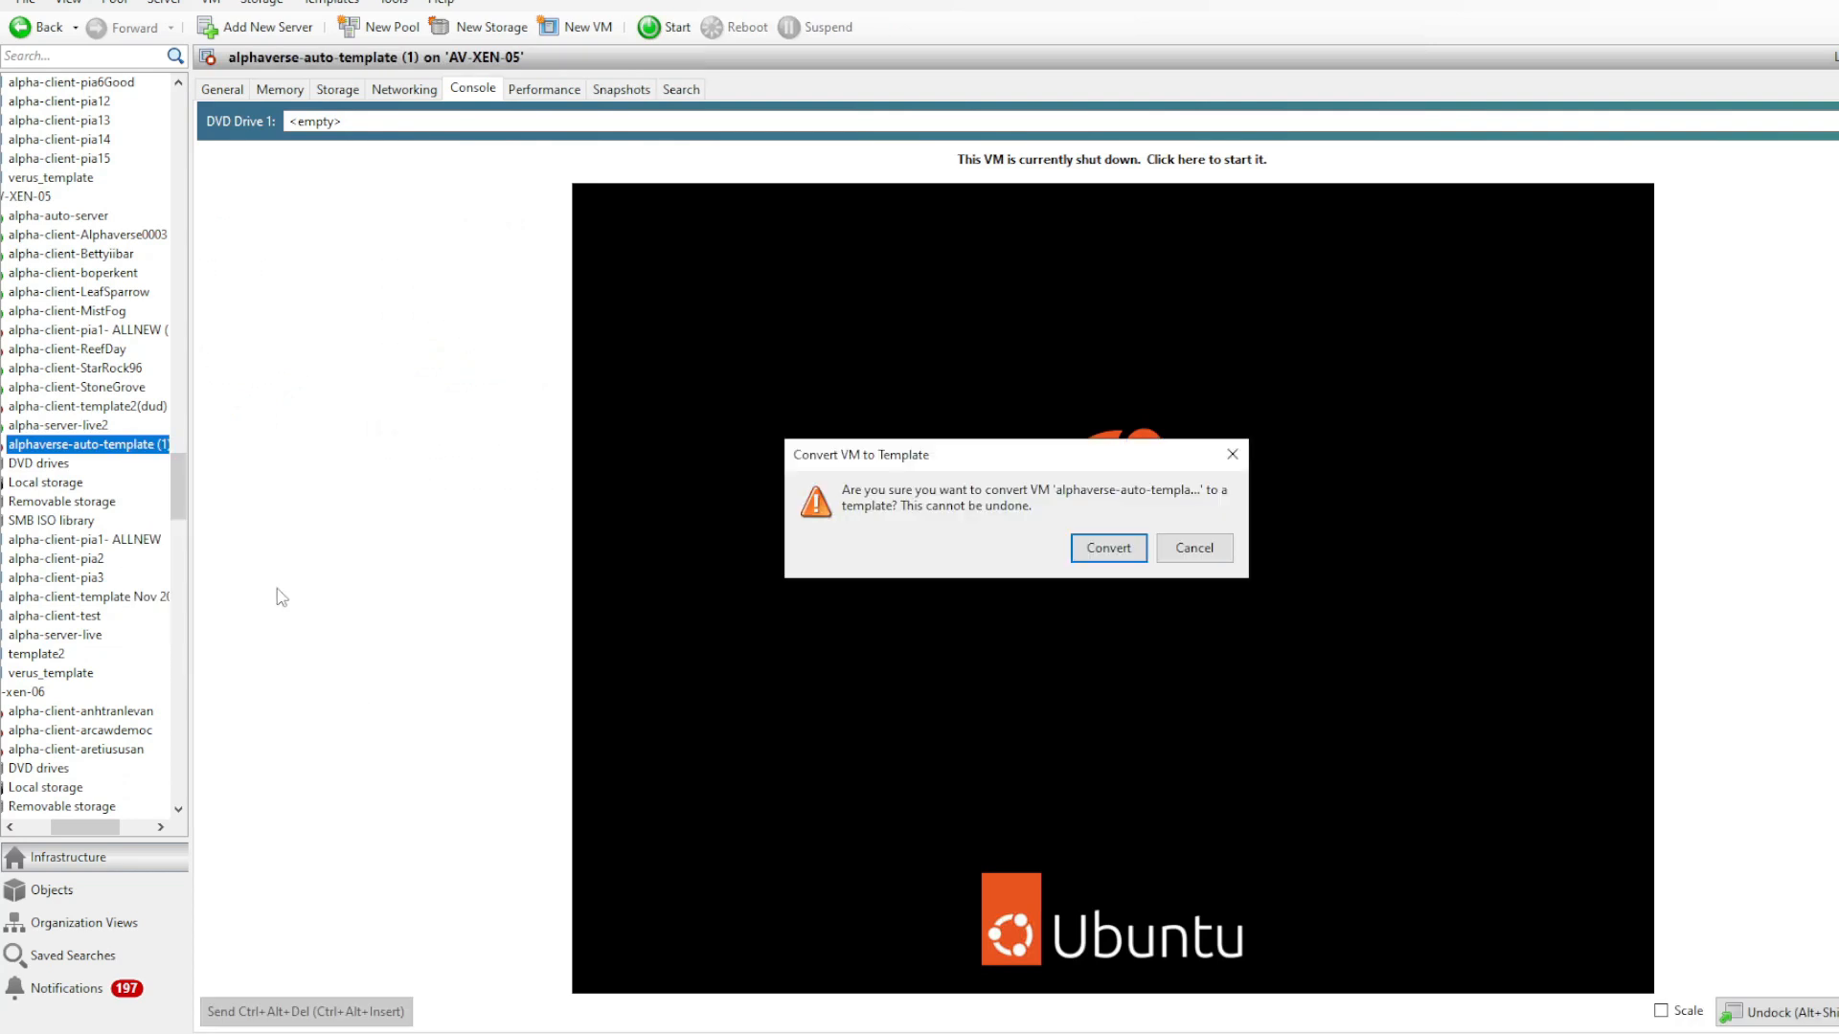
pyautogui.click(1108, 547)
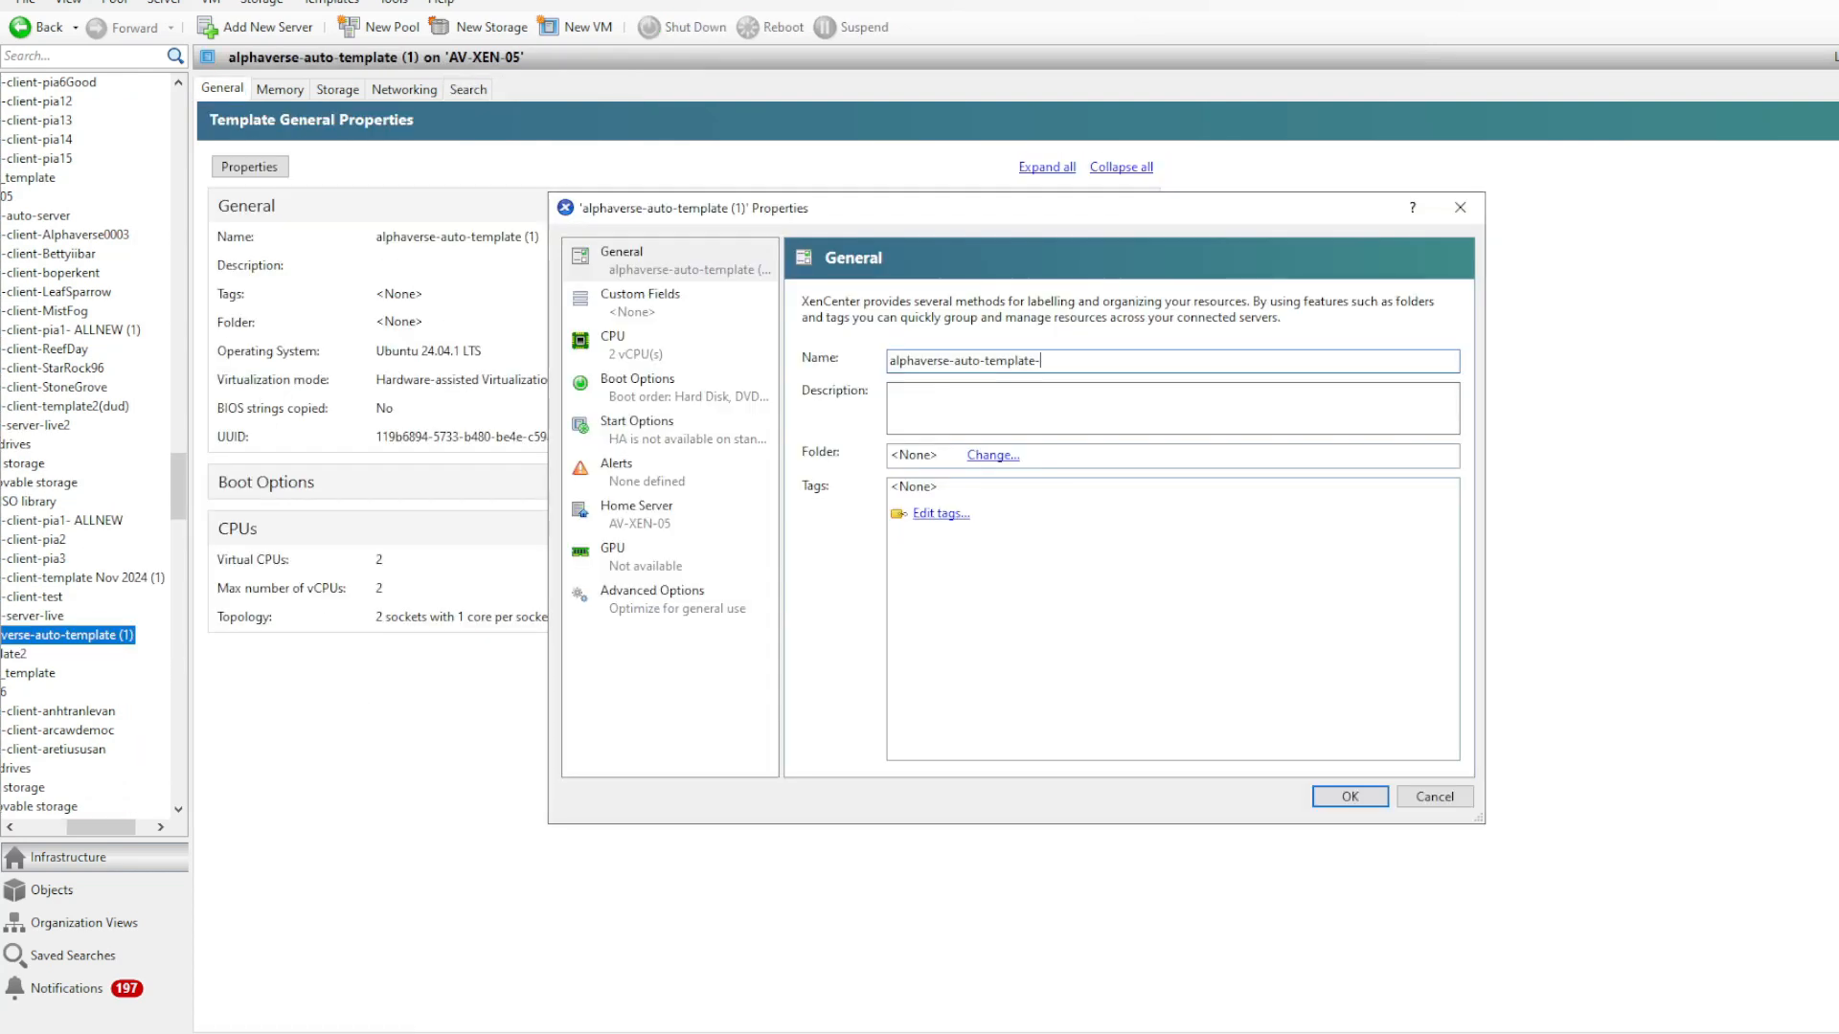
# - Rename the converted template to alphaverse-auto-template-pia15 in its general properties
pyautogui.write('phaverse-auto-template-pia')
pyautogui.write('15')
pyautogui.press('Tab')
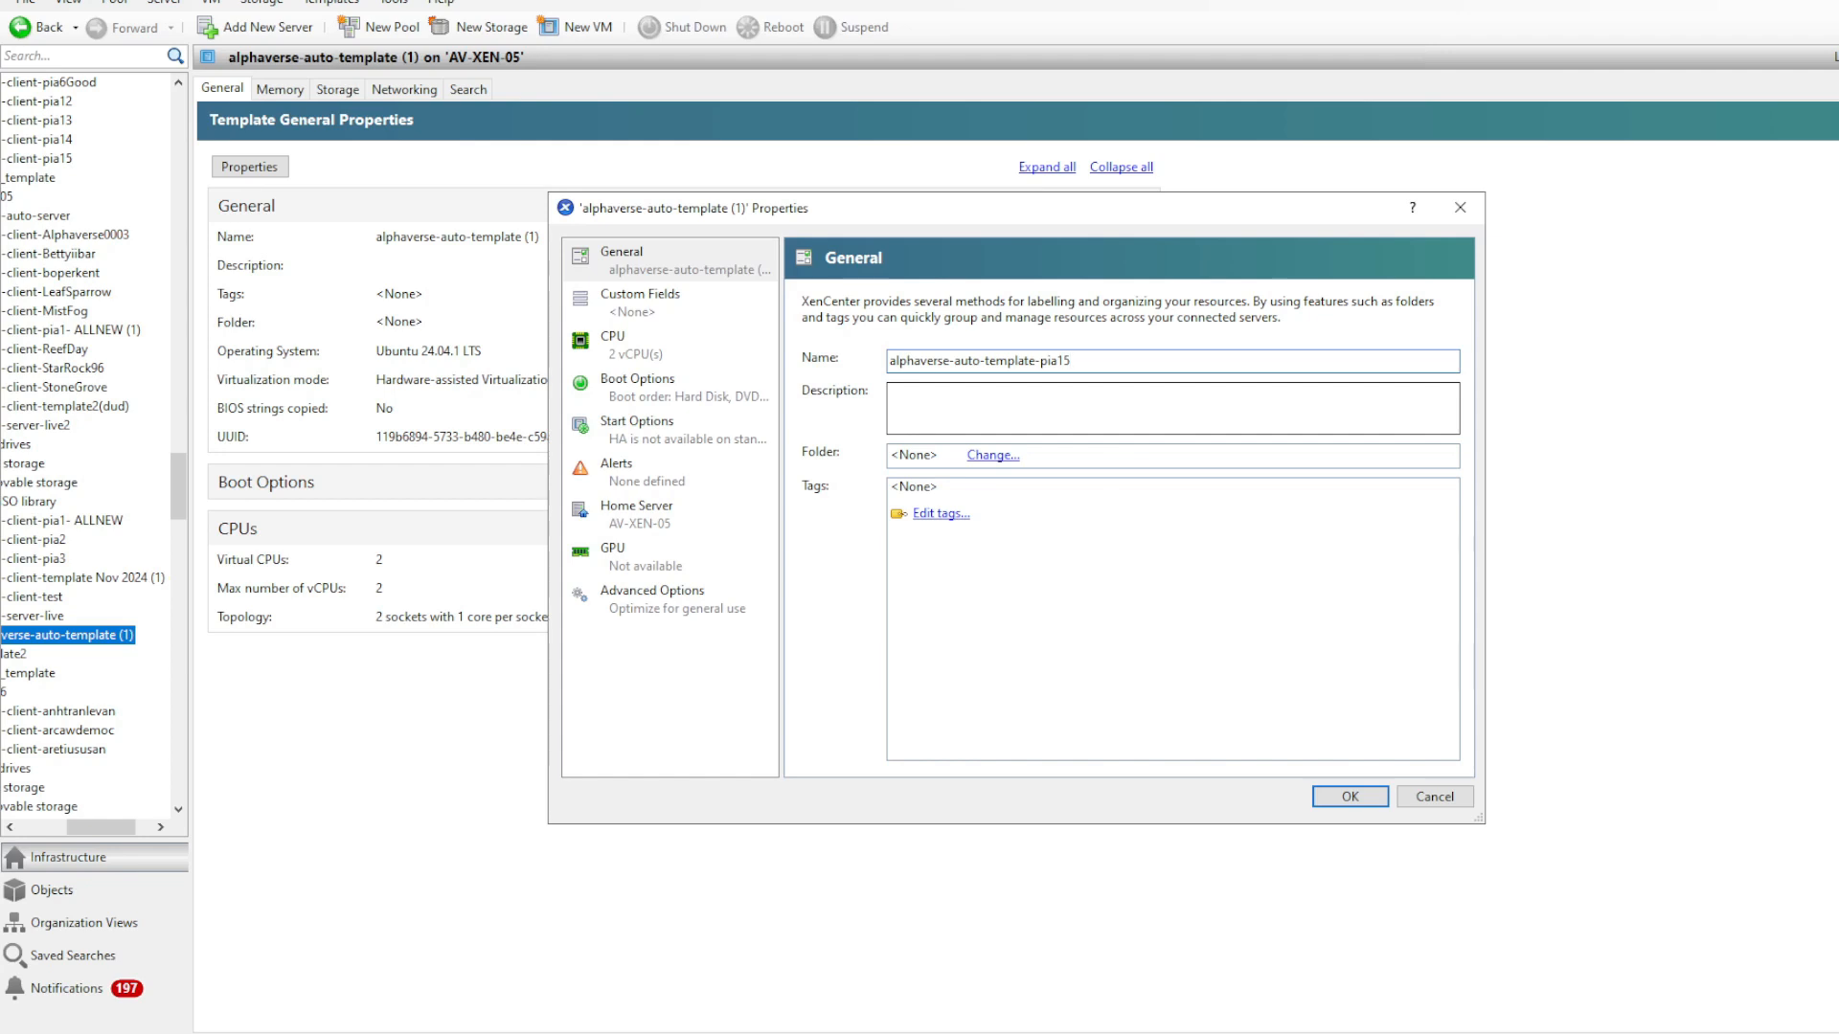
pyautogui.click(1348, 797)
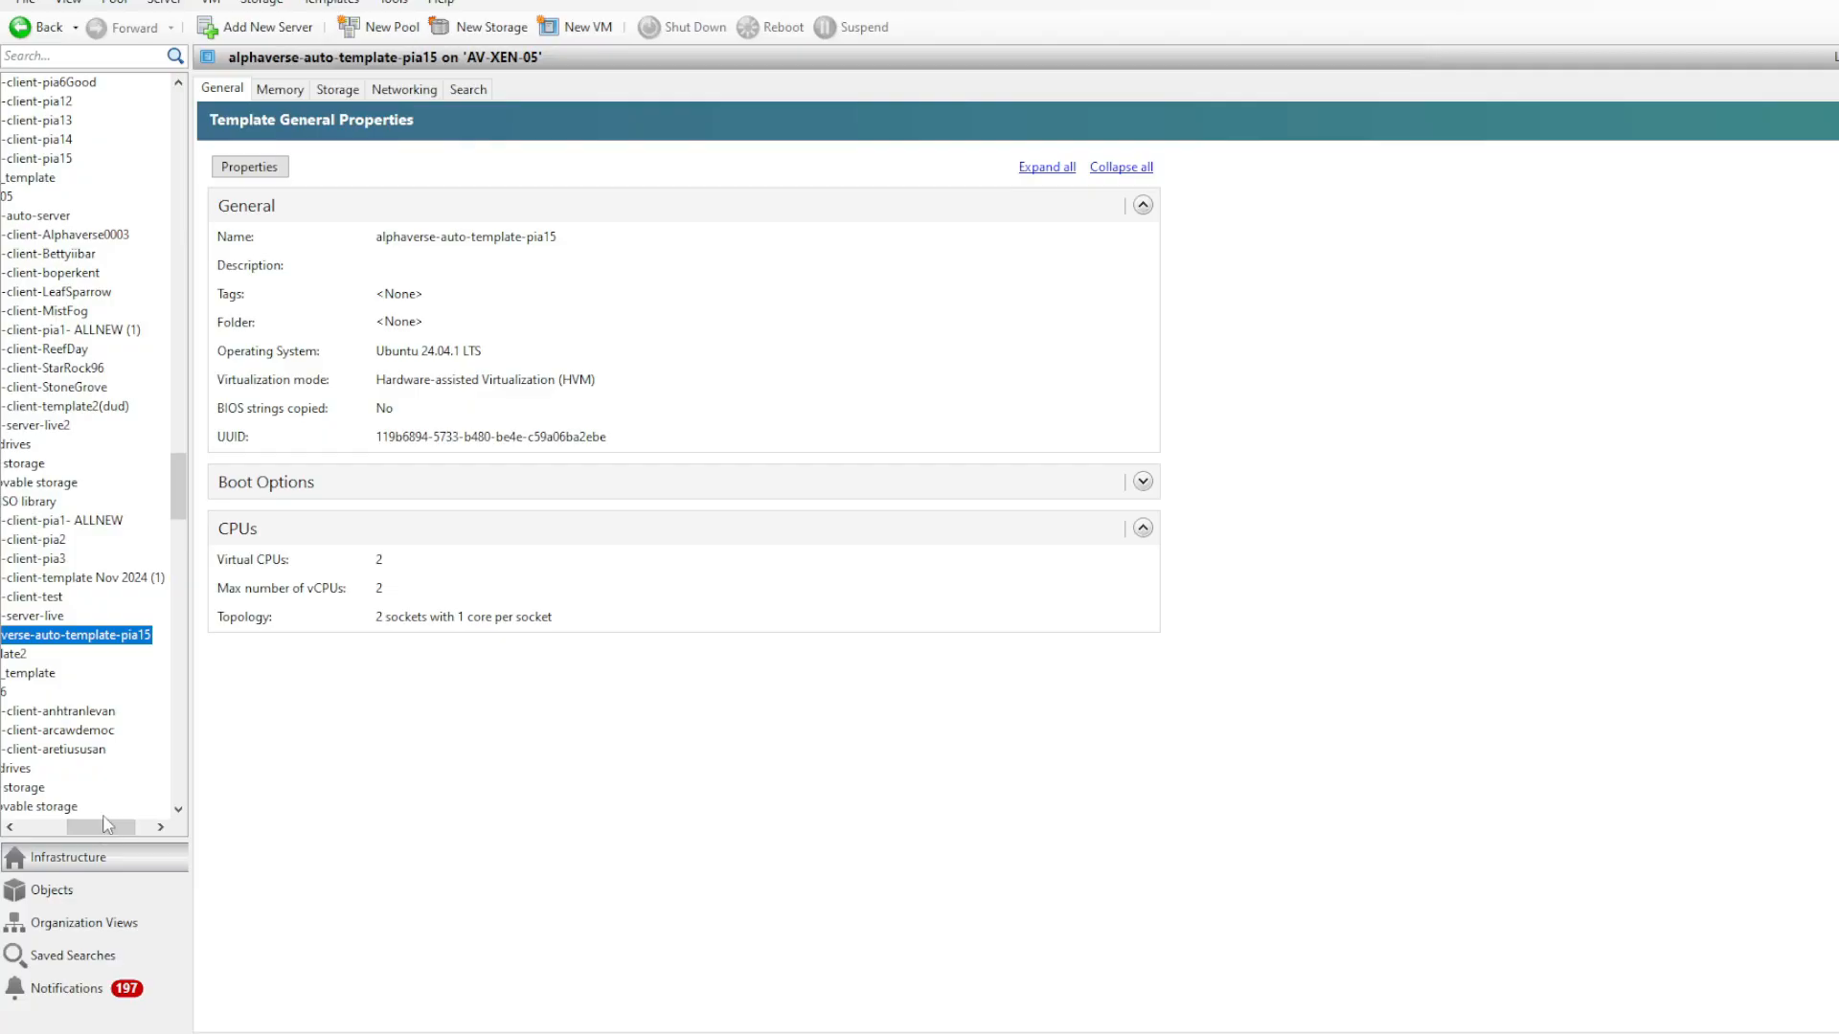
# - Create a VM named alphaverse-auto-StoneGrove with the description pia 15 from the alphaverse-auto-template-pia15 template
pyautogui.moveTo(108, 824)
pyautogui.mouseDown()
pyautogui.moveTo(67, 821)
pyautogui.moveTo(107, 820)
pyautogui.mouseUp()
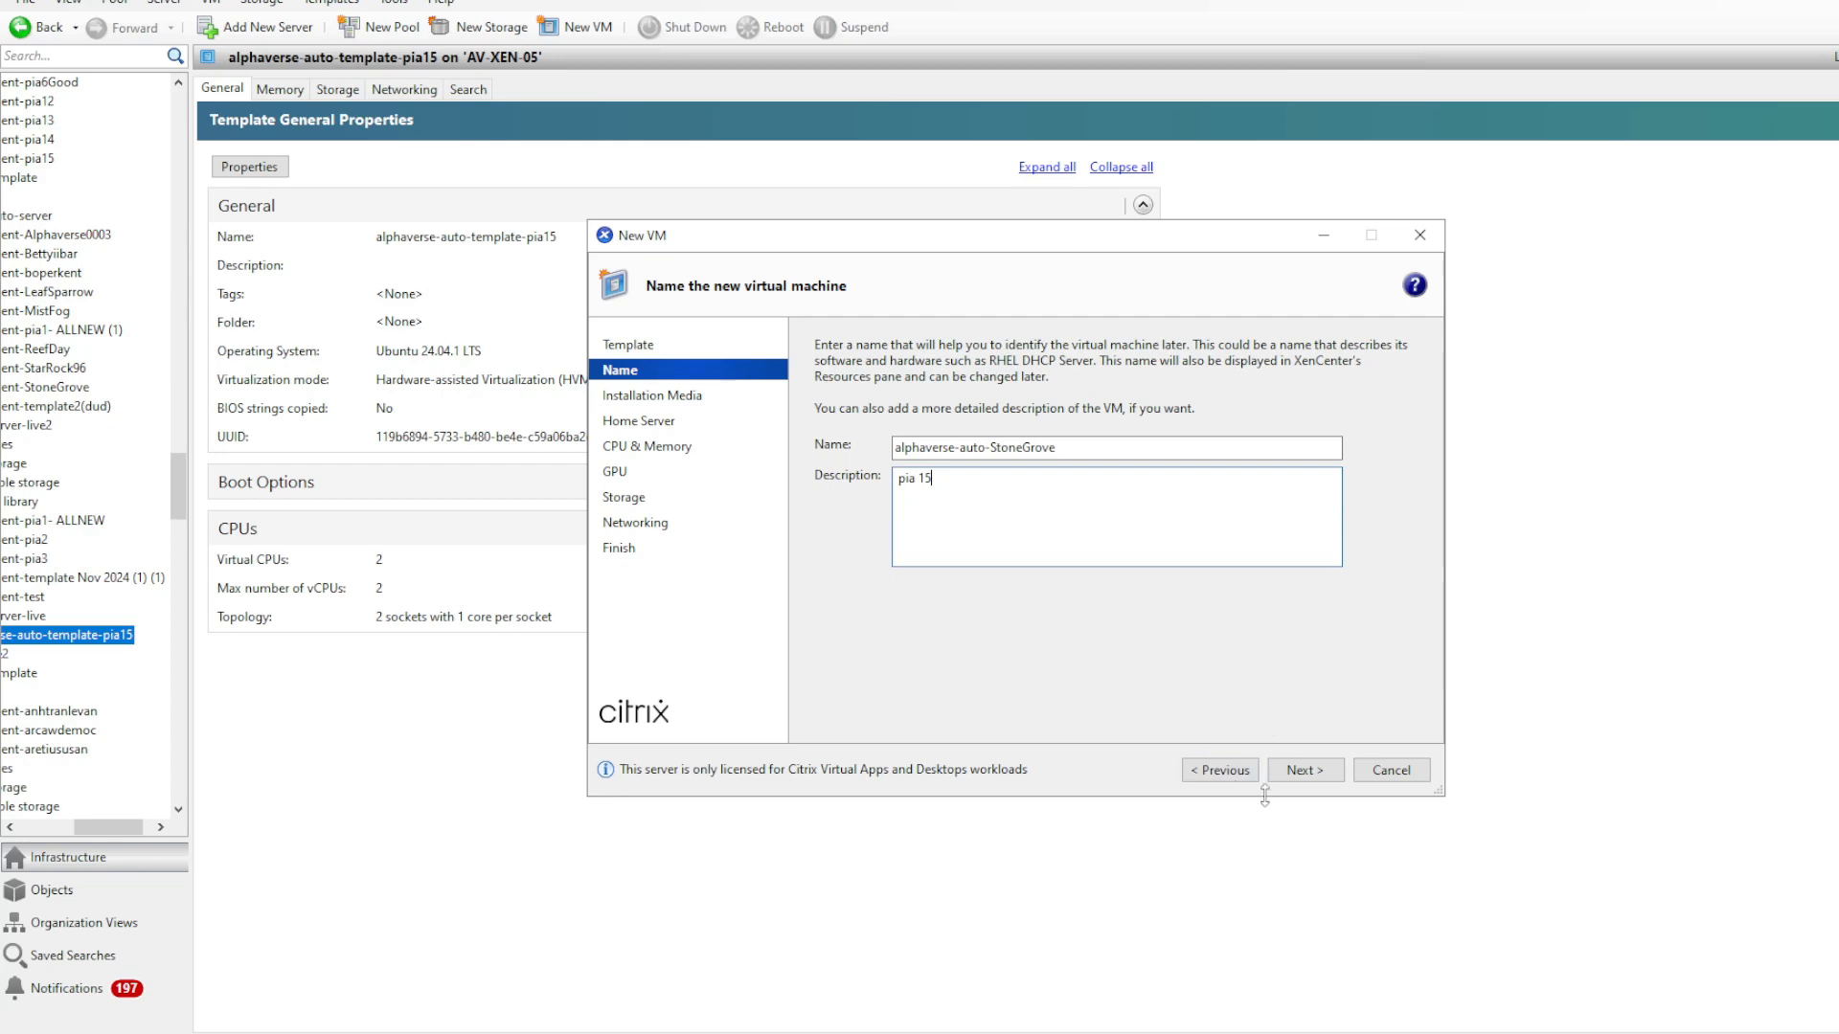
pyautogui.click(1302, 771)
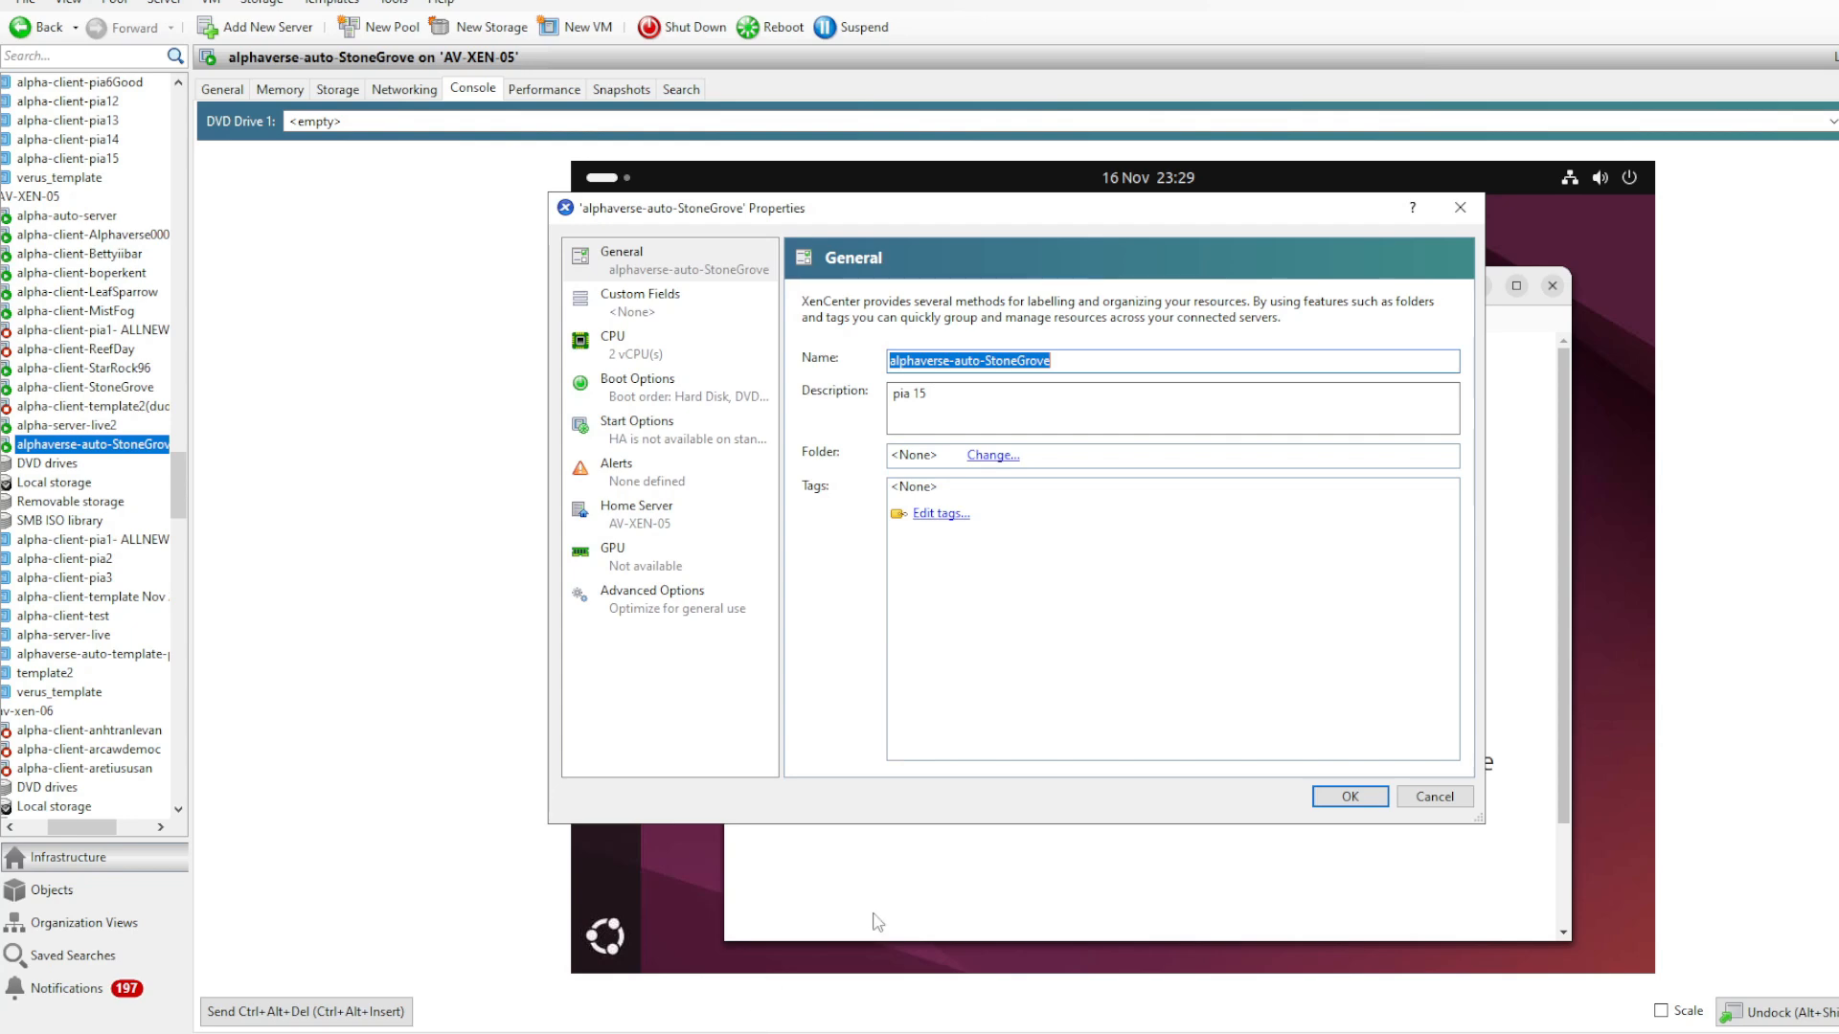
# - Switch to the hosts file in Notepad and paste the copied VM name, alphaverse-auto-StoneGrove, among the 10.0.50.x entries
pyautogui.moveTo(849, 1033)
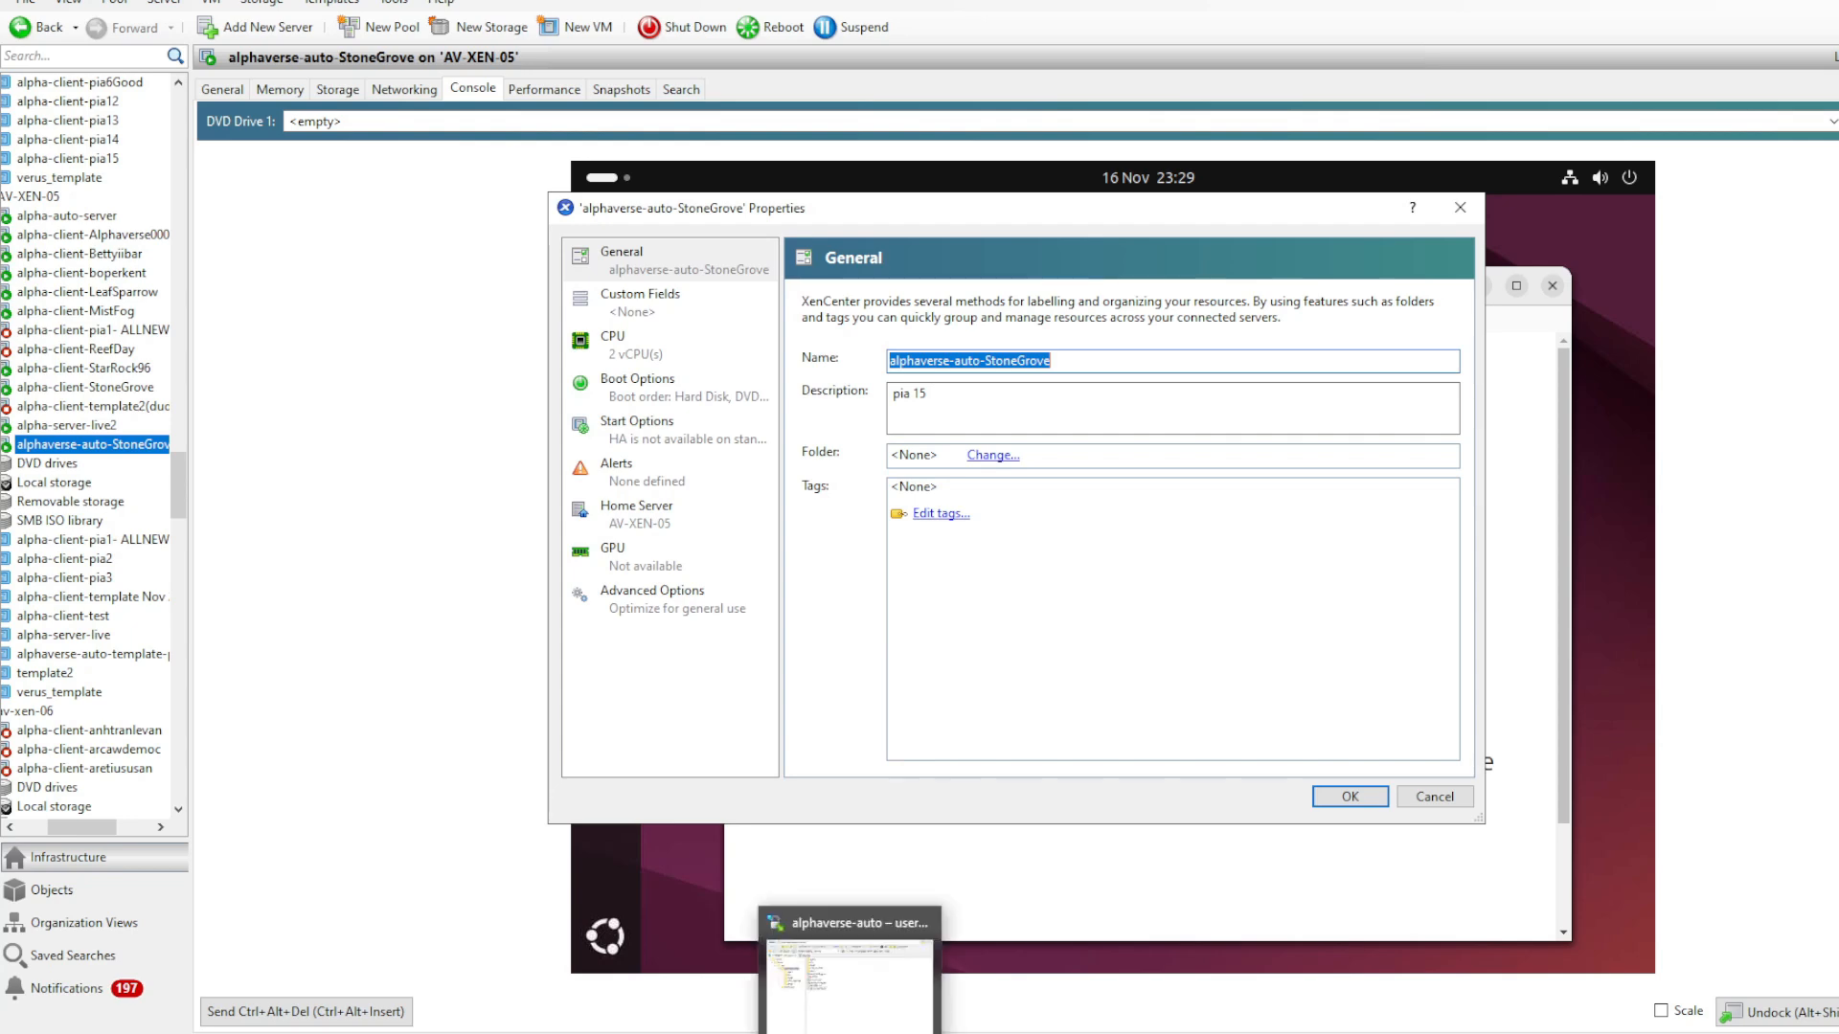
pyautogui.click(991, 1033)
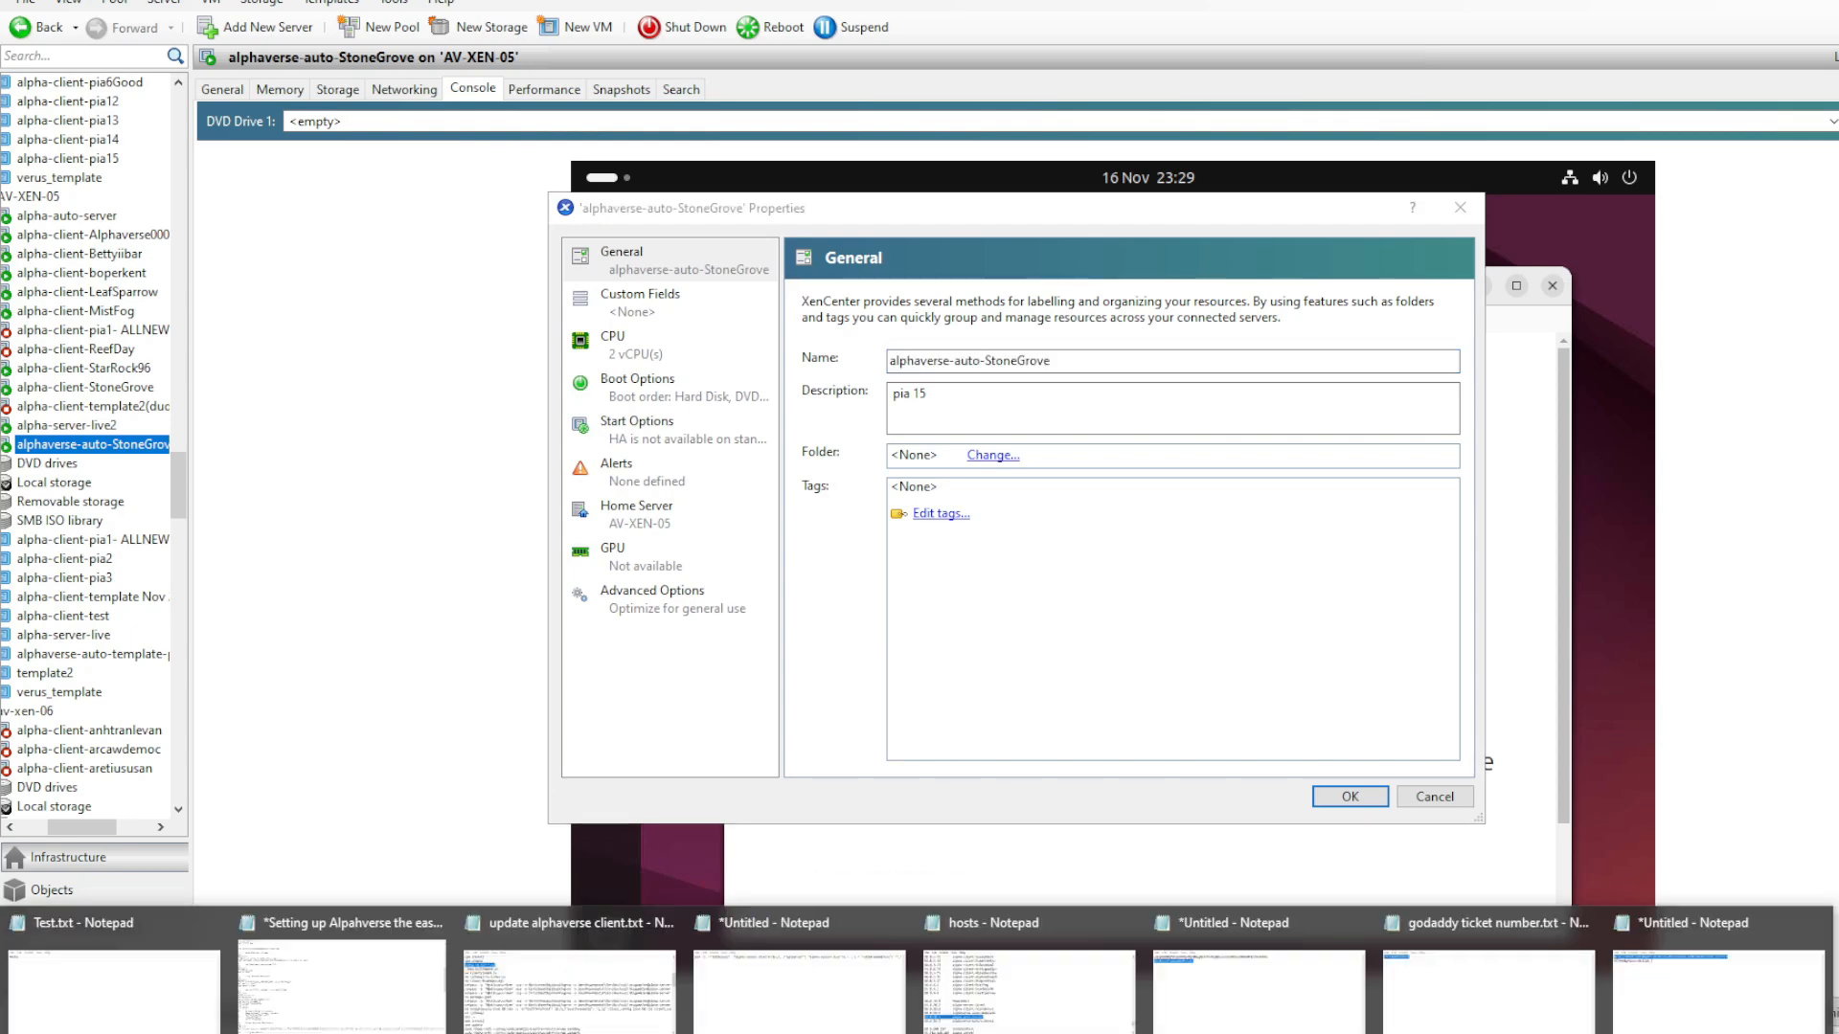
pyautogui.click(998, 1010)
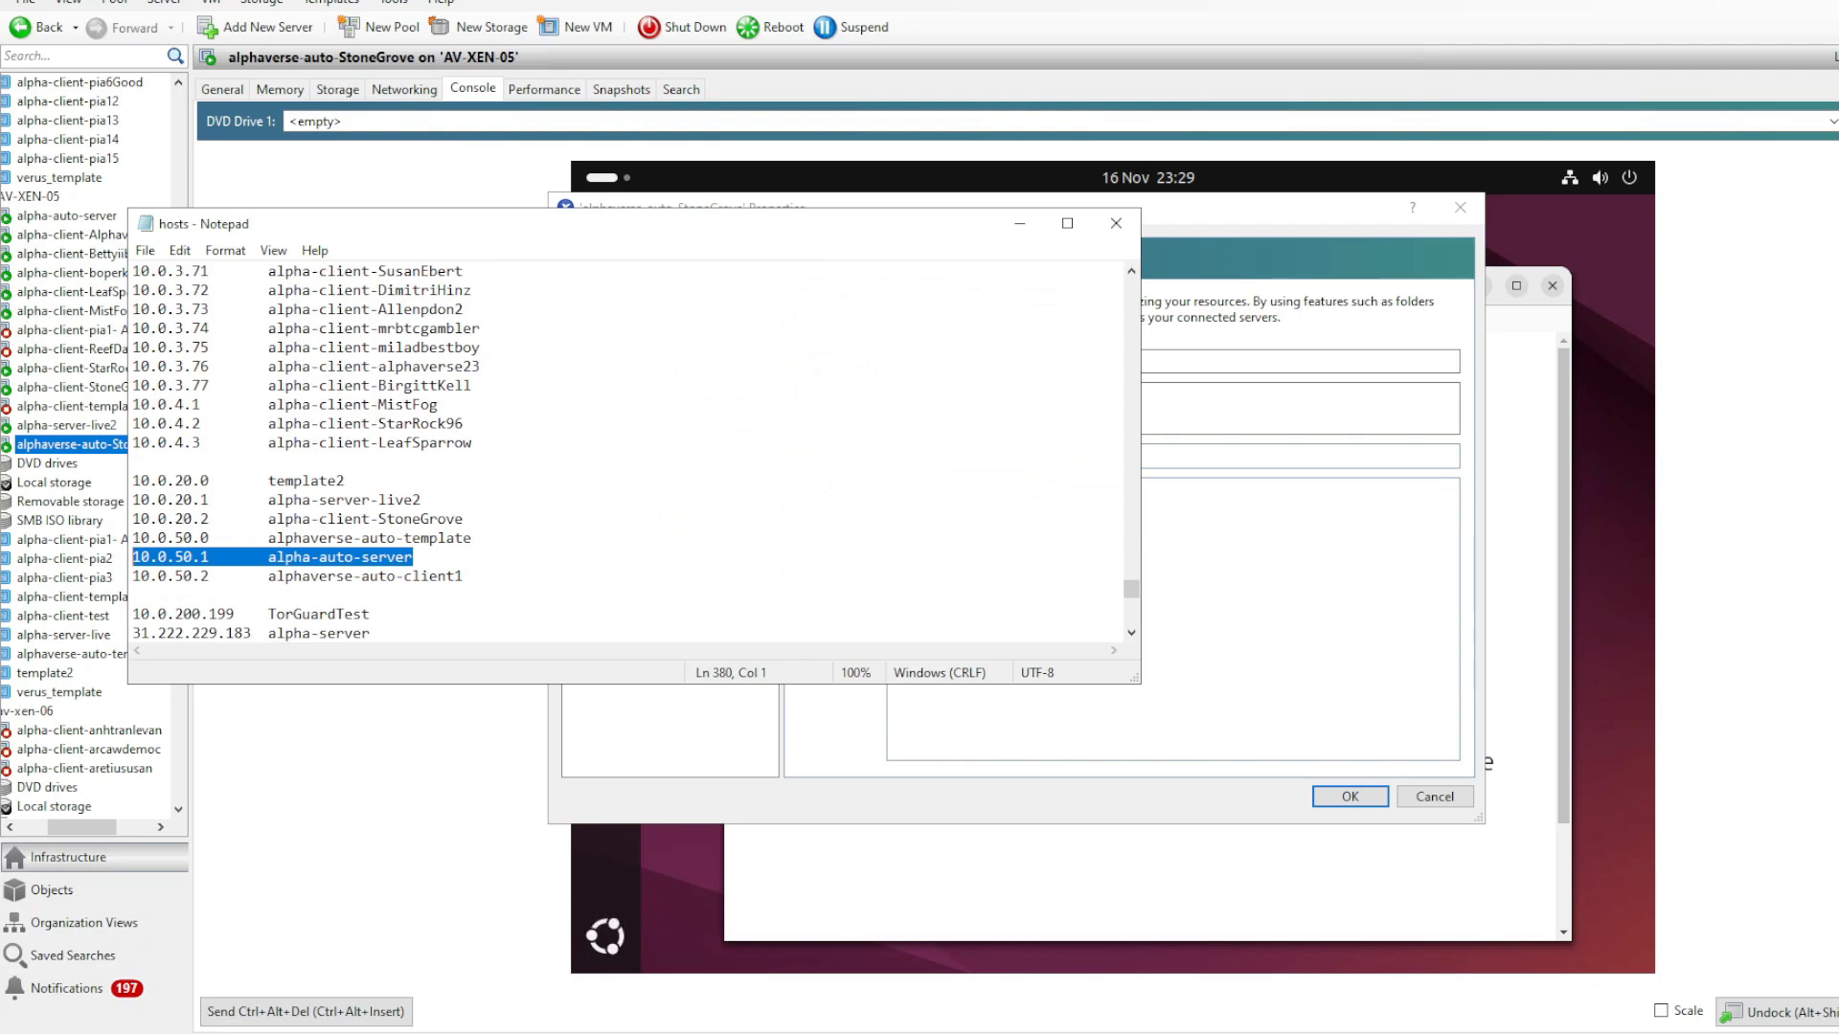
pyautogui.hotkey('ctrl', 'v')
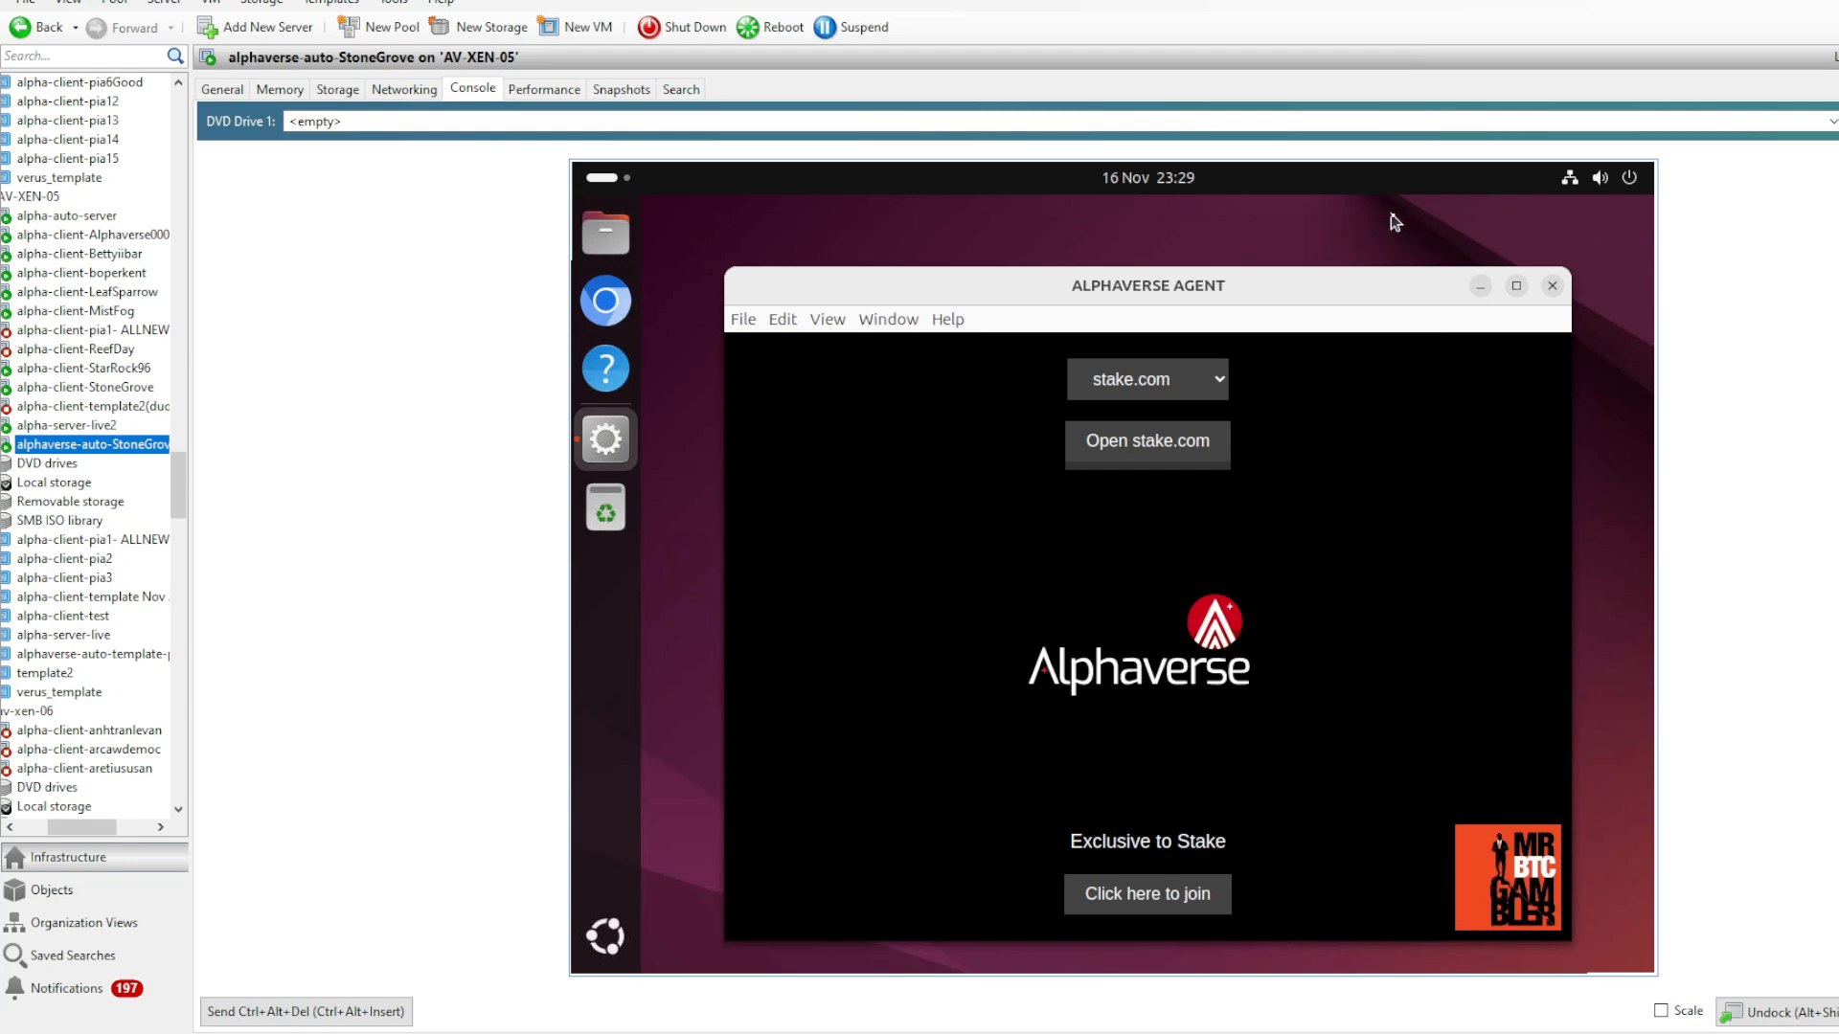
# - Open the wired connection's settings on the alphaverse-auto-StoneGrove VM in XenCenter and disable IPv6
pyautogui.click(1395, 221)
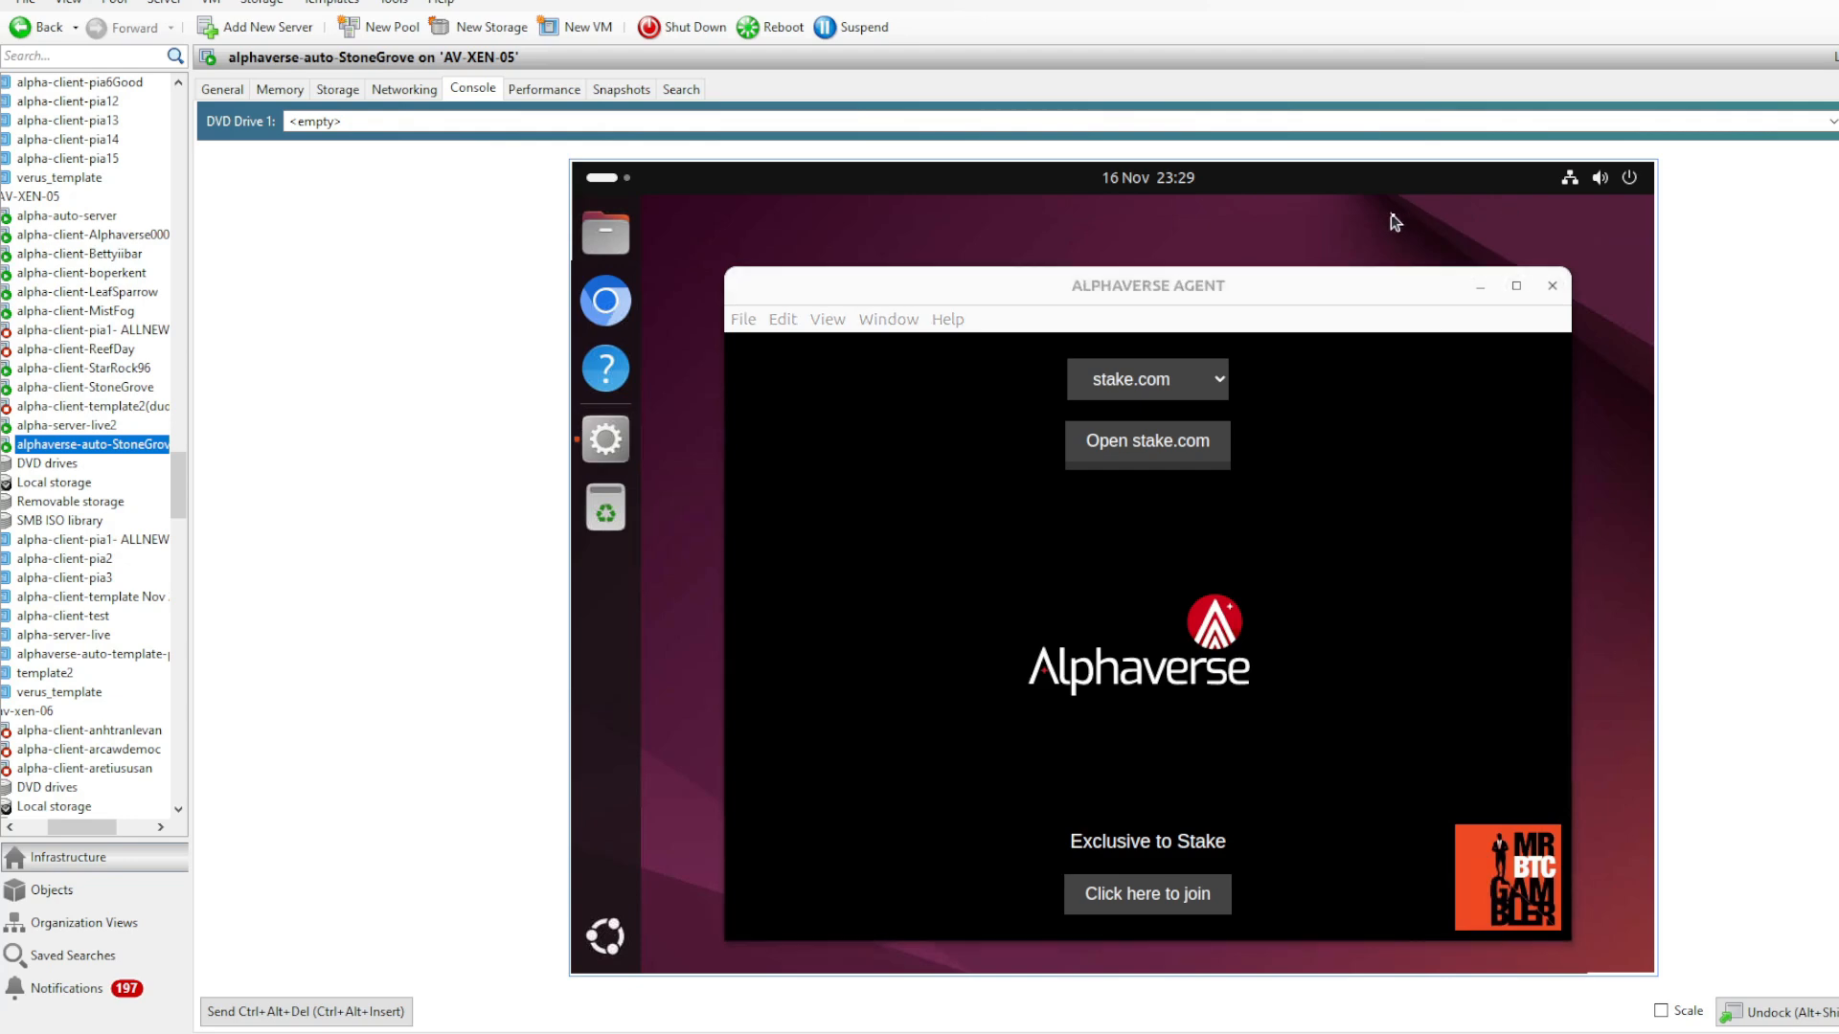
pyautogui.click(1571, 179)
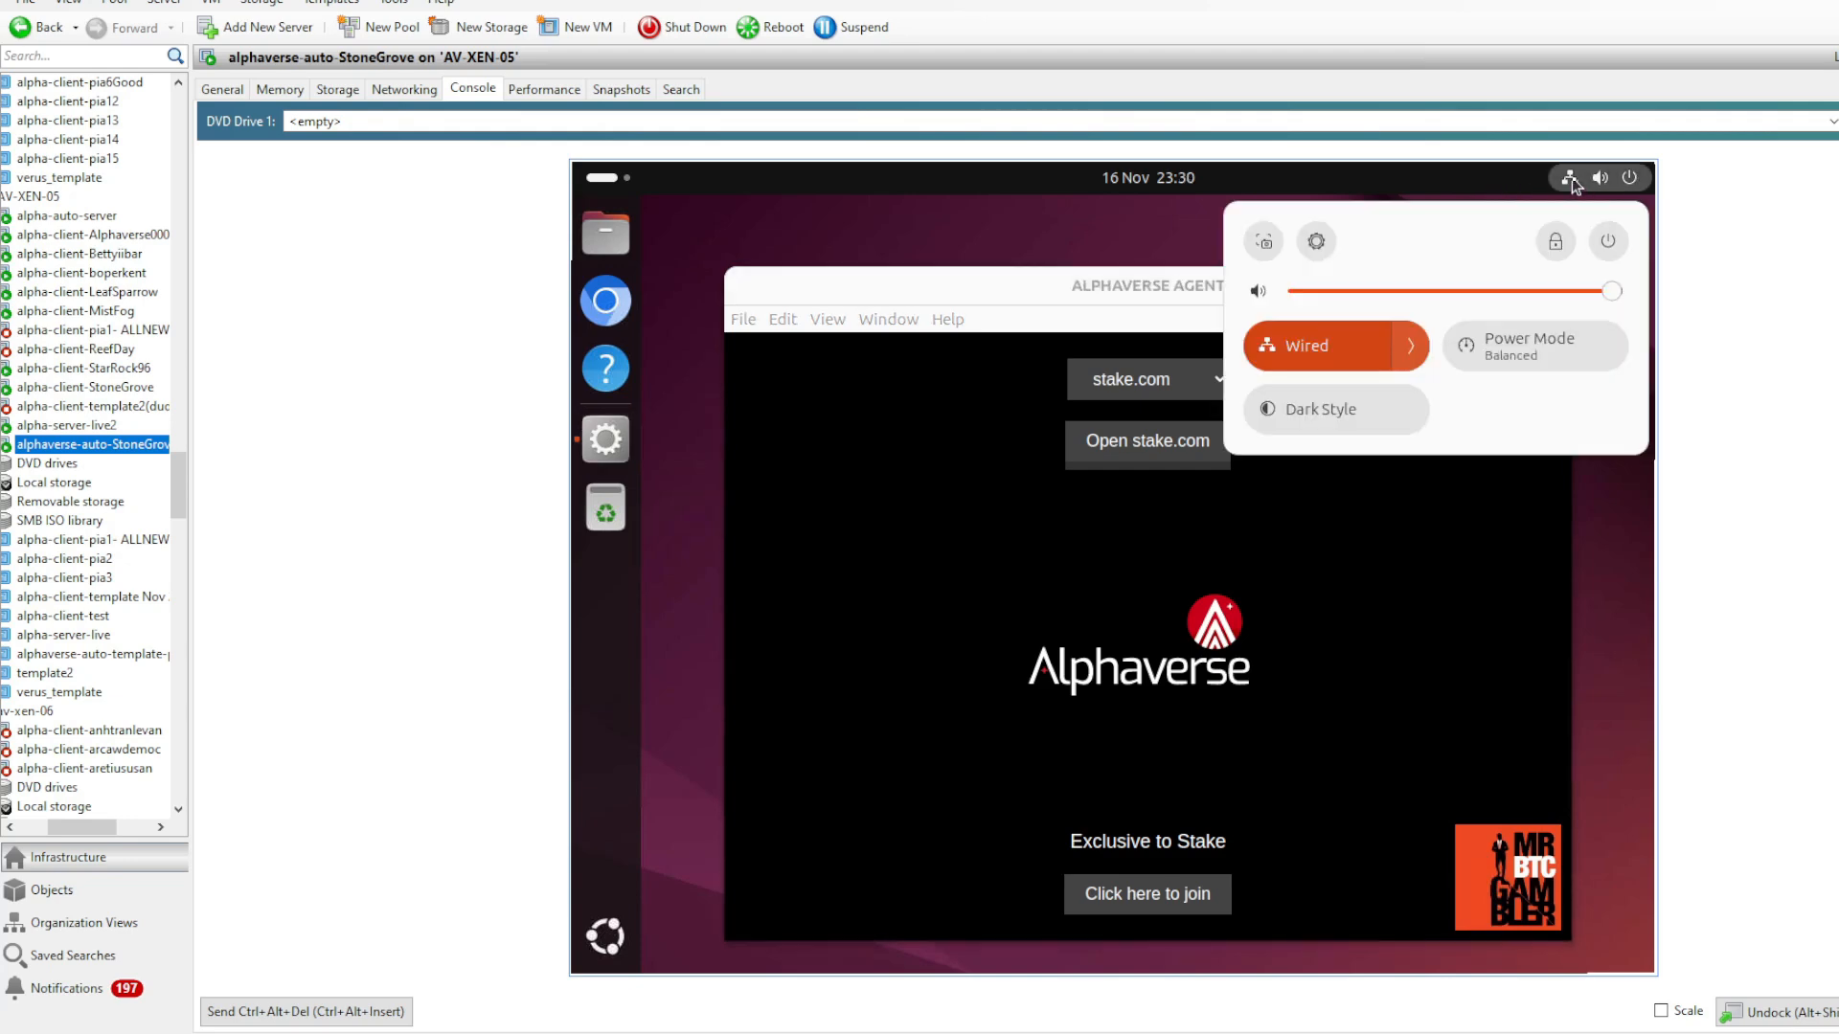
pyautogui.click(1572, 179)
pyautogui.click(1572, 179)
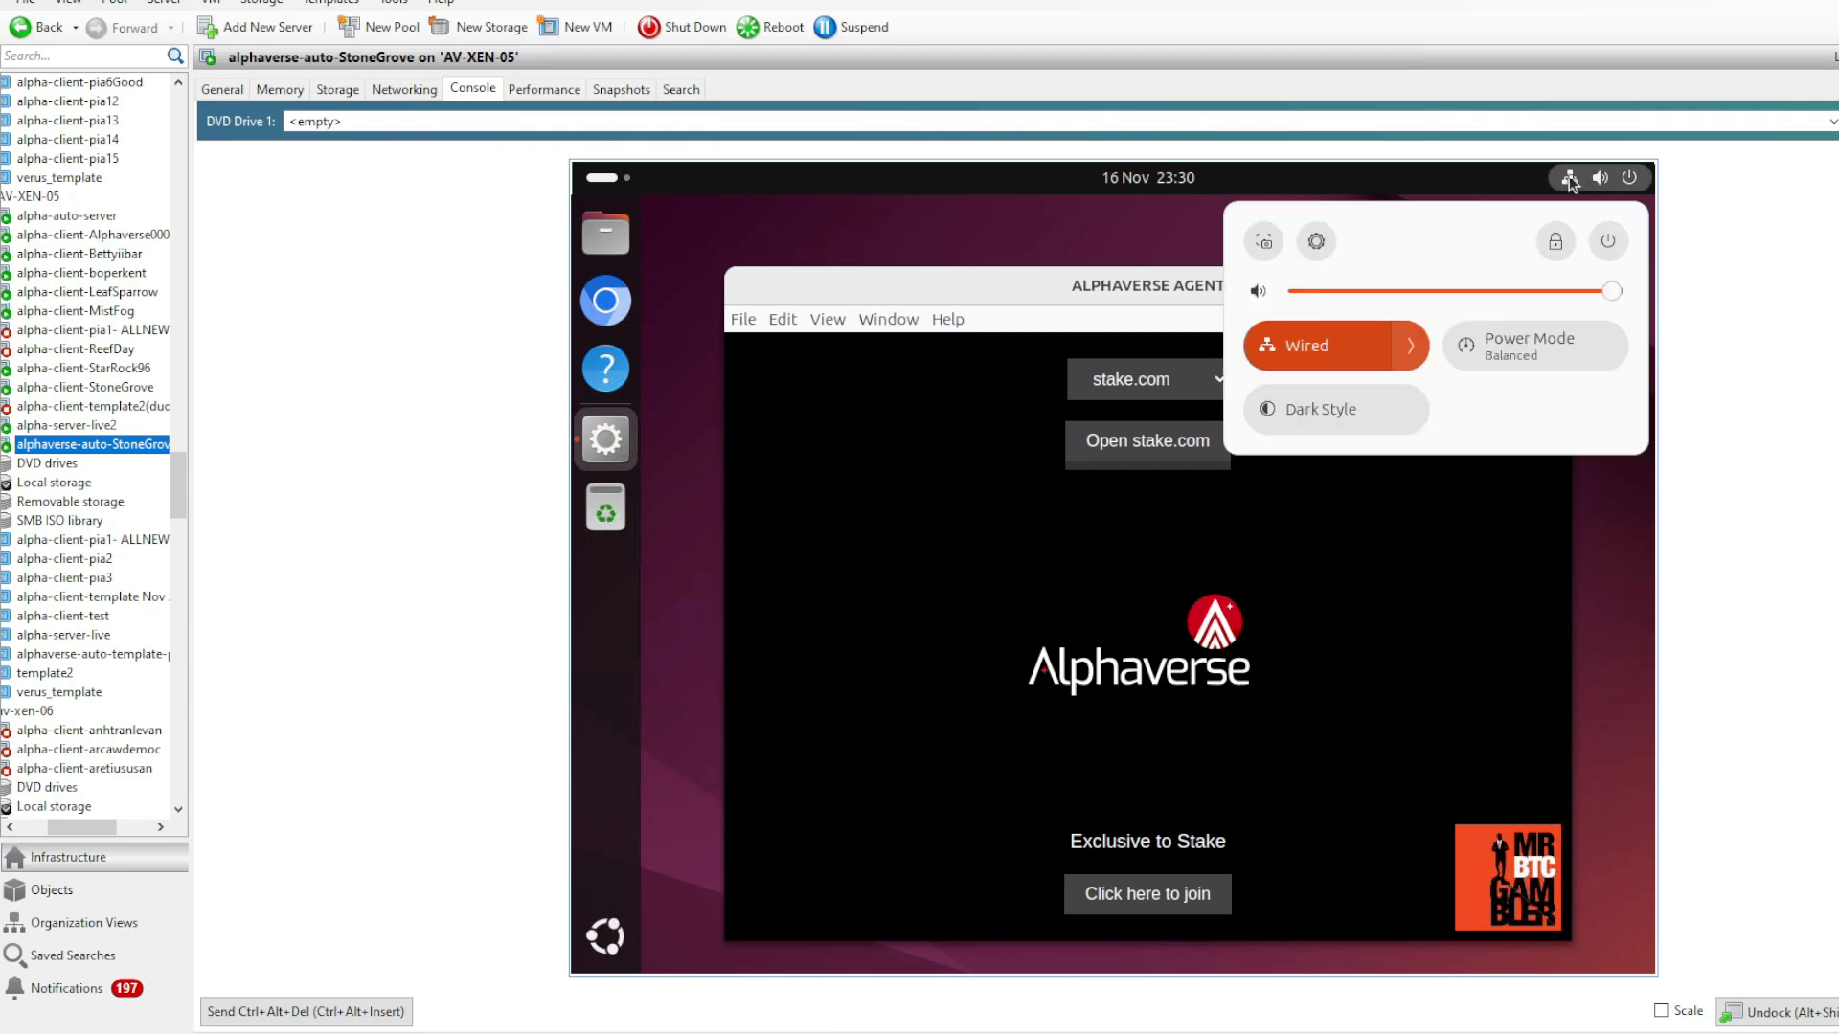
pyautogui.click(1410, 349)
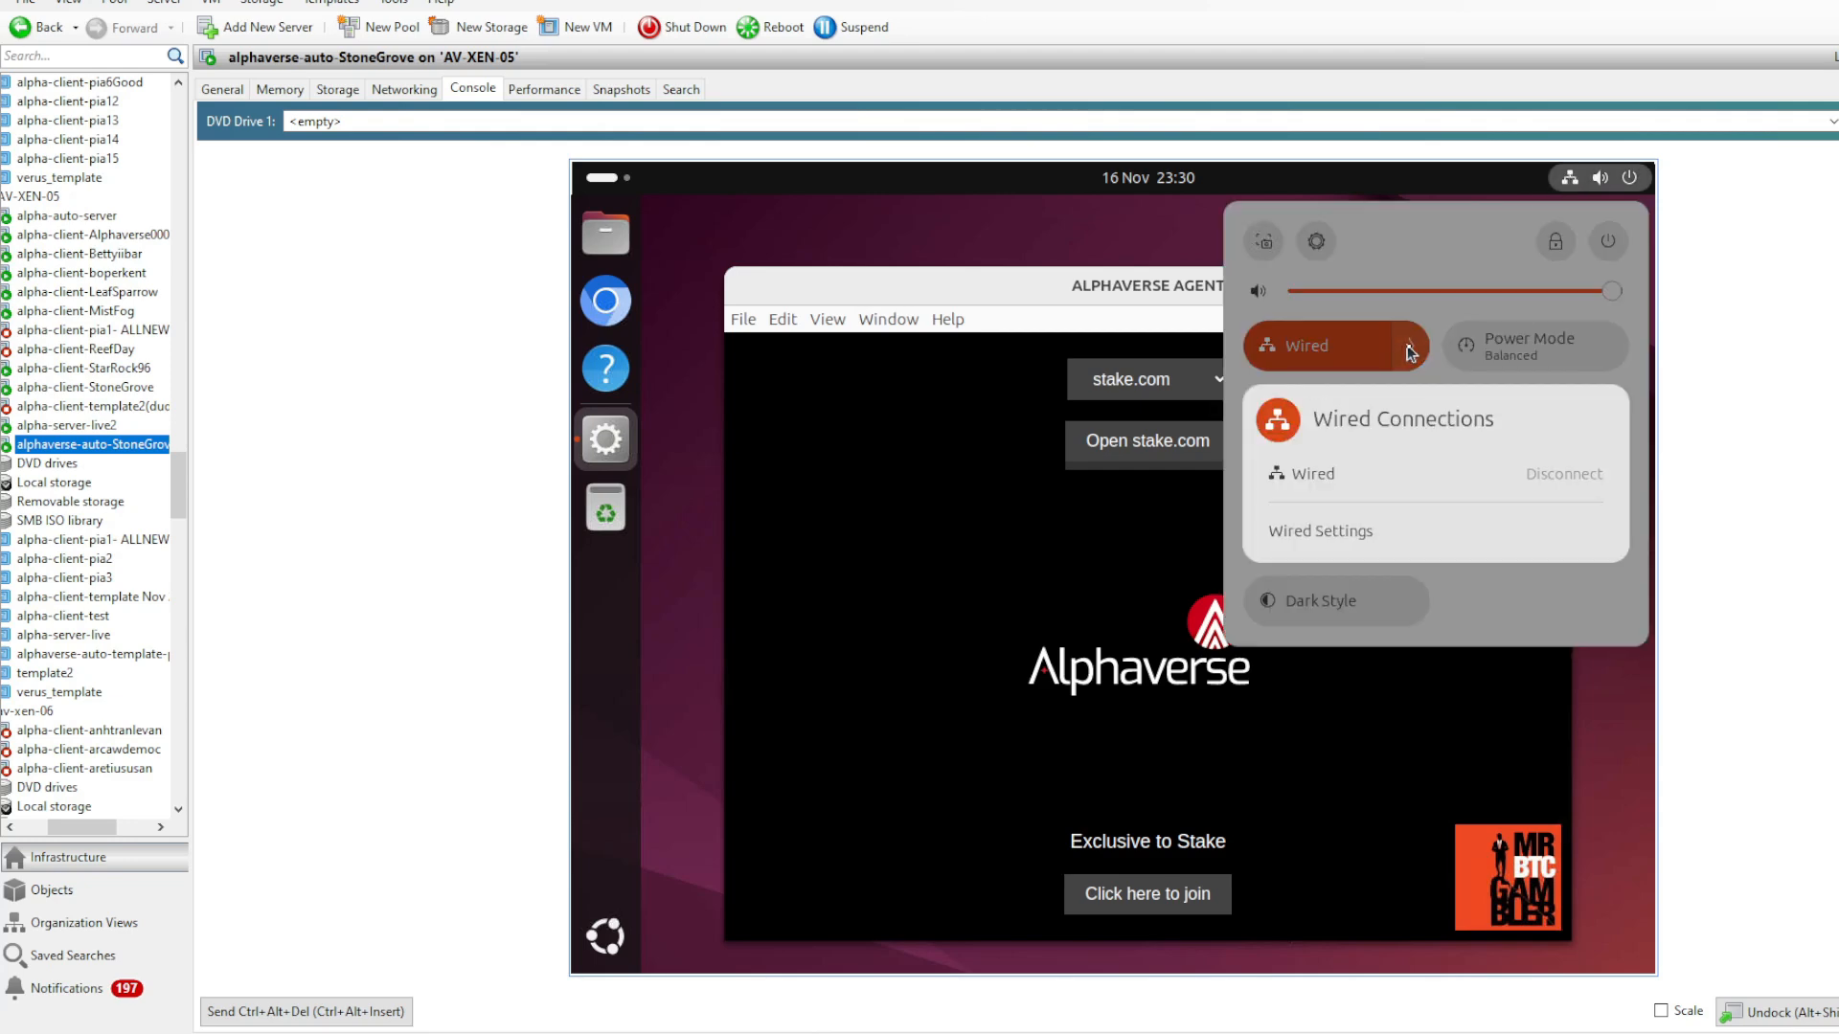
pyautogui.click(1318, 541)
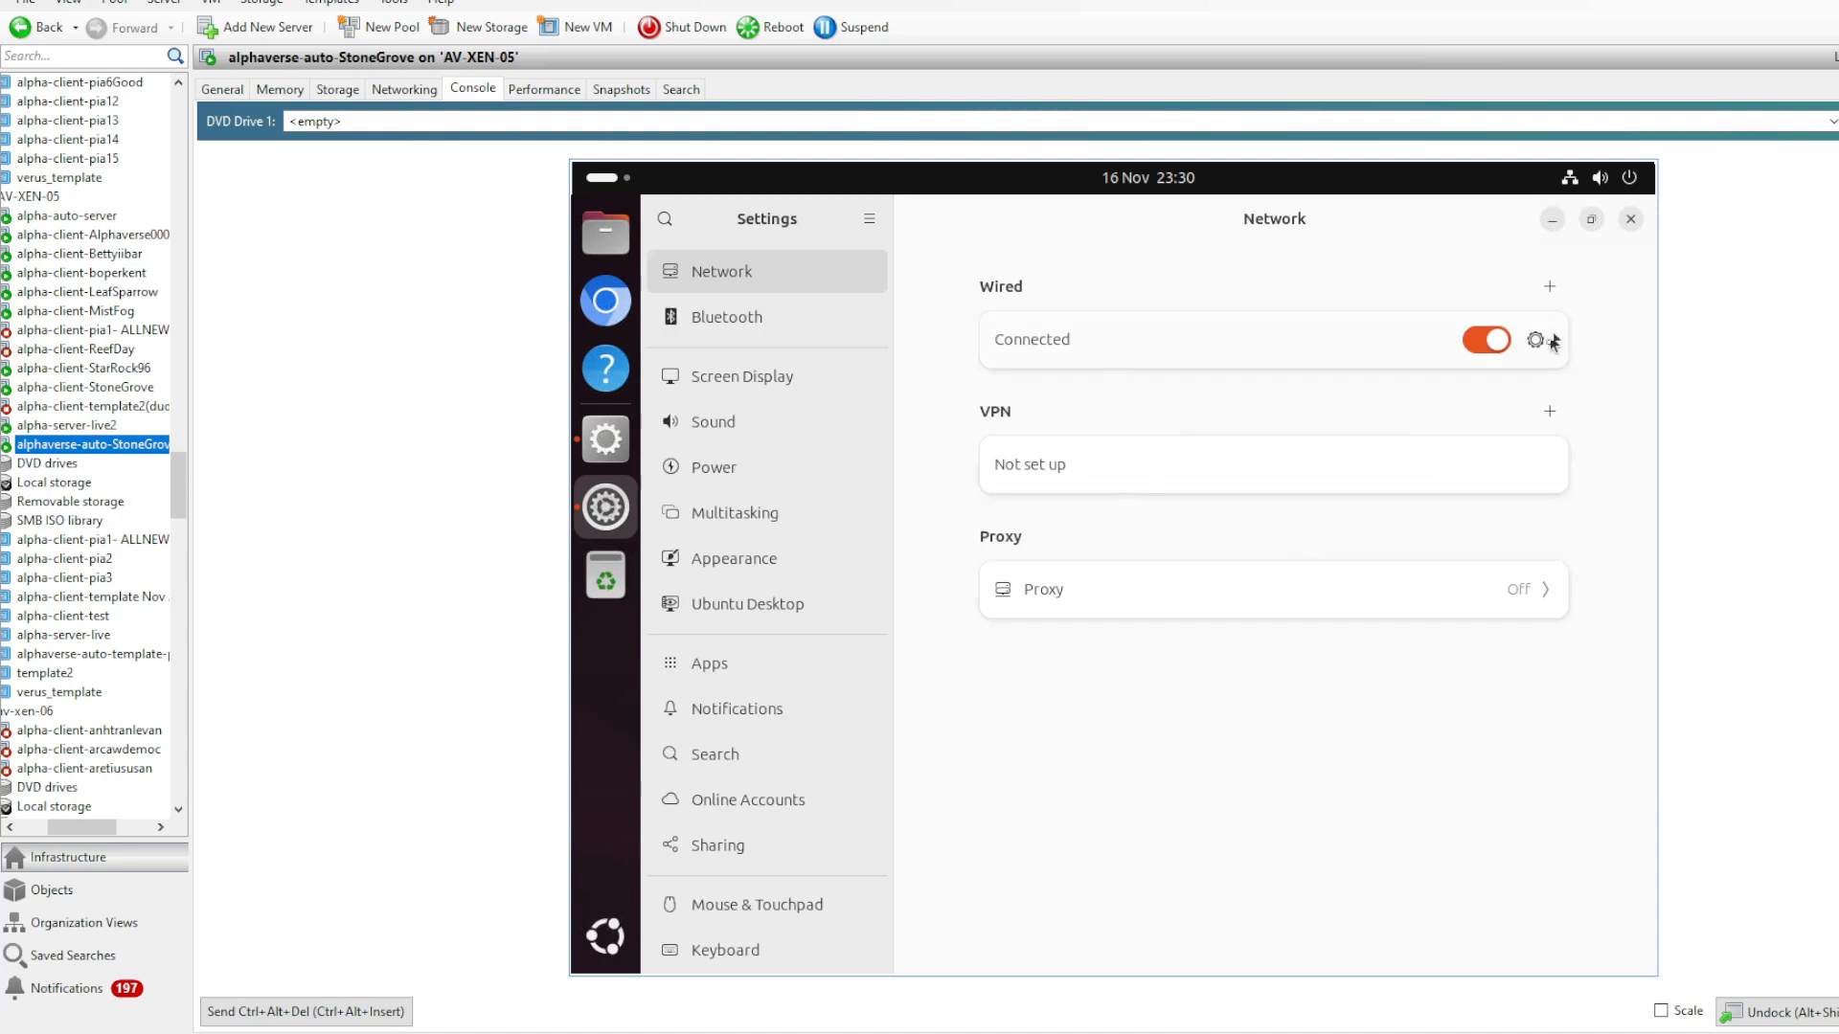
pyautogui.click(1538, 341)
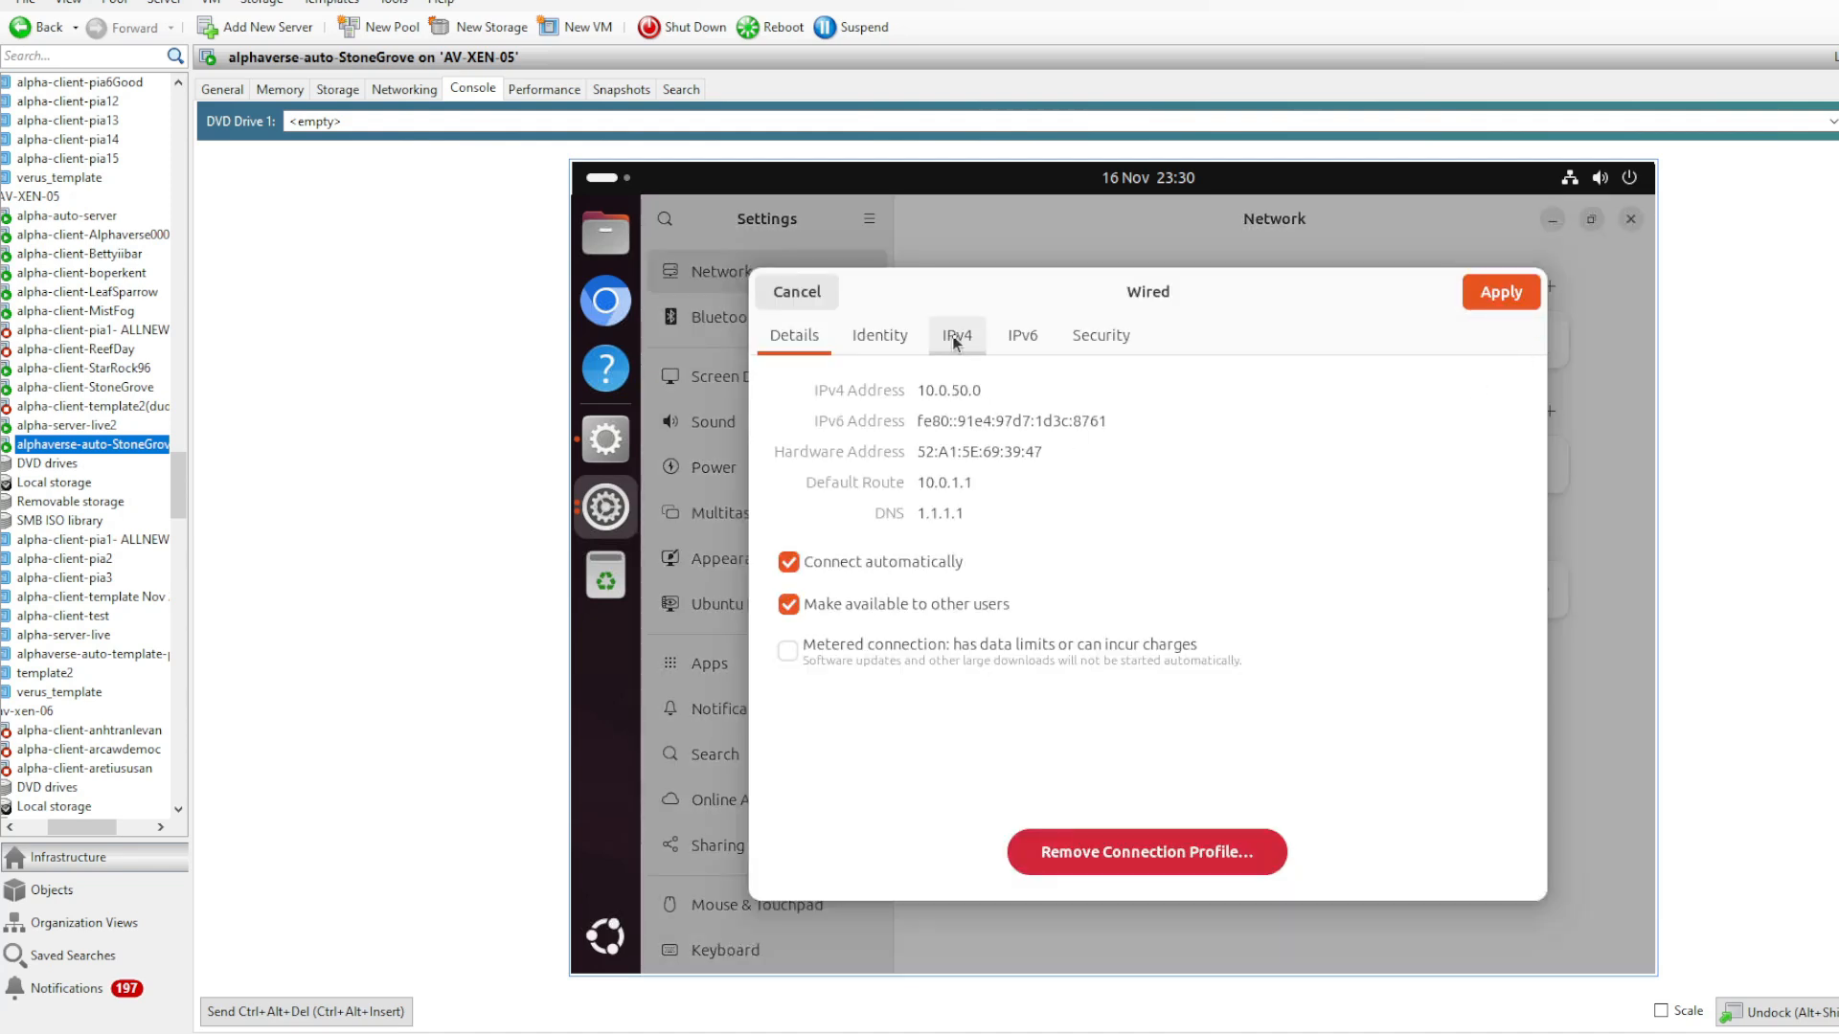
pyautogui.click(1024, 340)
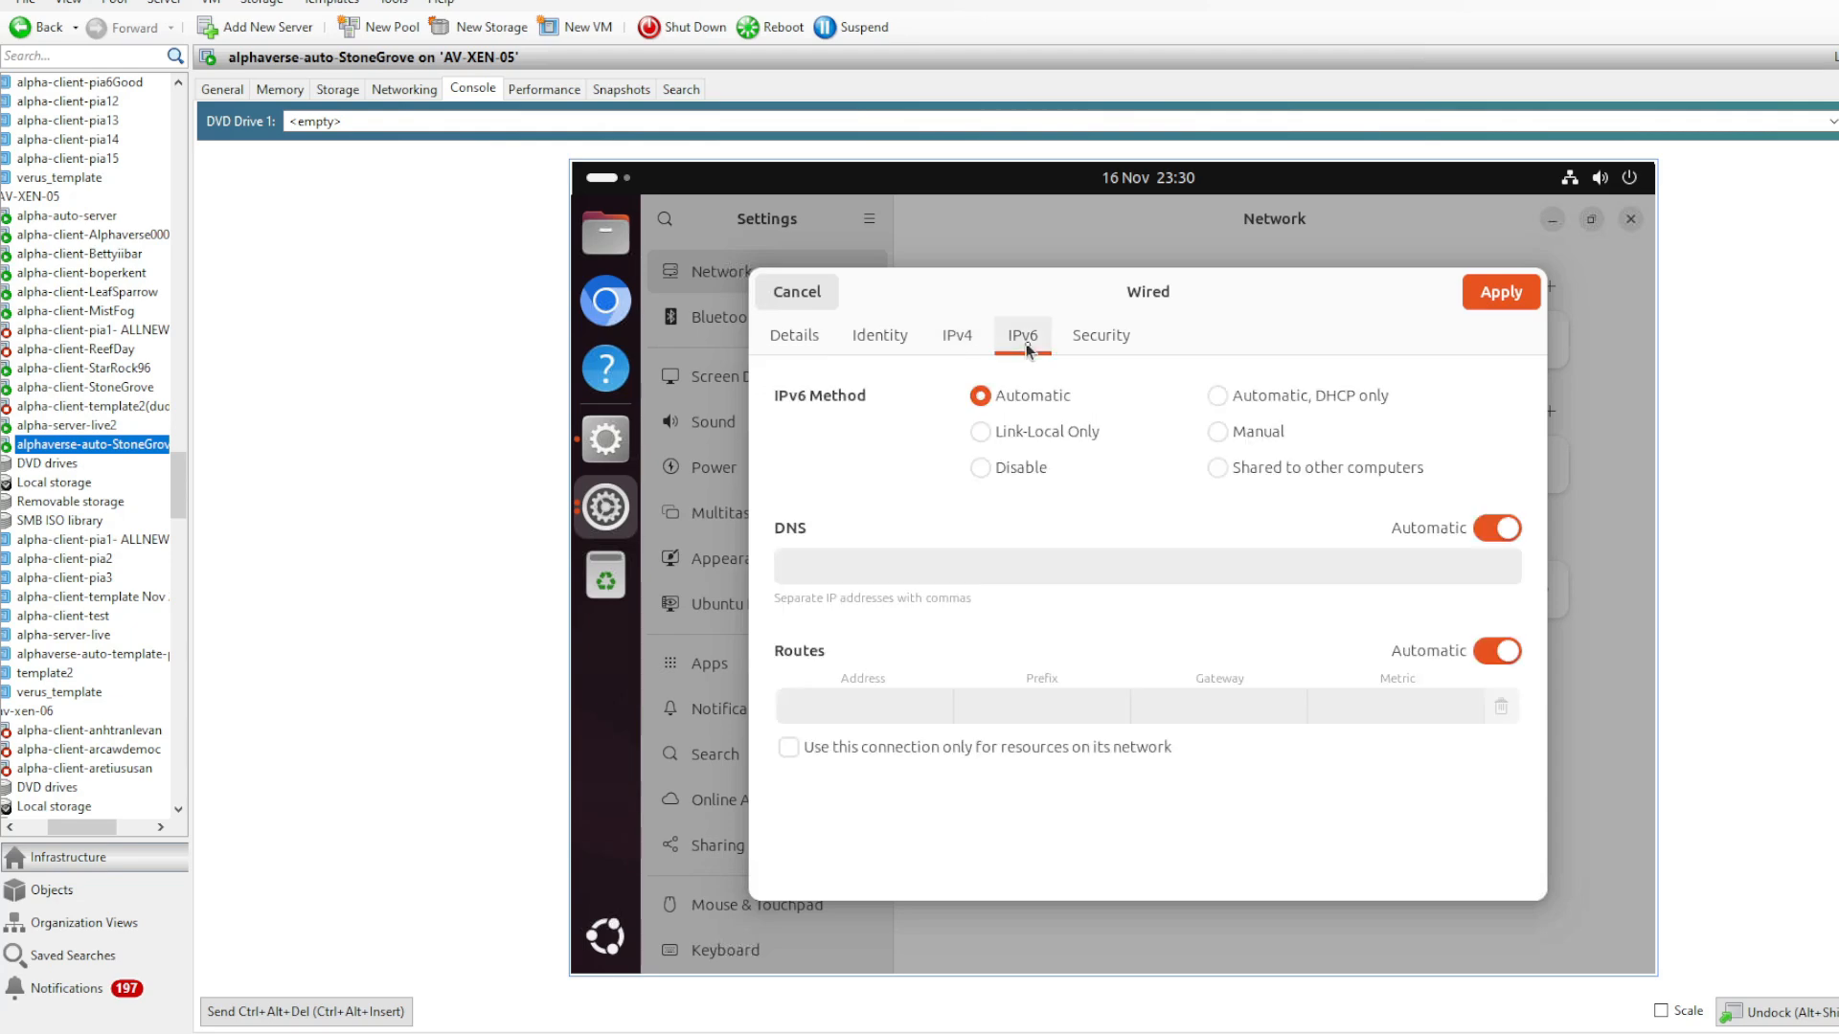
pyautogui.click(1015, 467)
# - Set the wired connection's manual IPv4 address to 10.0.50.3, apply it, and close the network settings
pyautogui.click(964, 343)
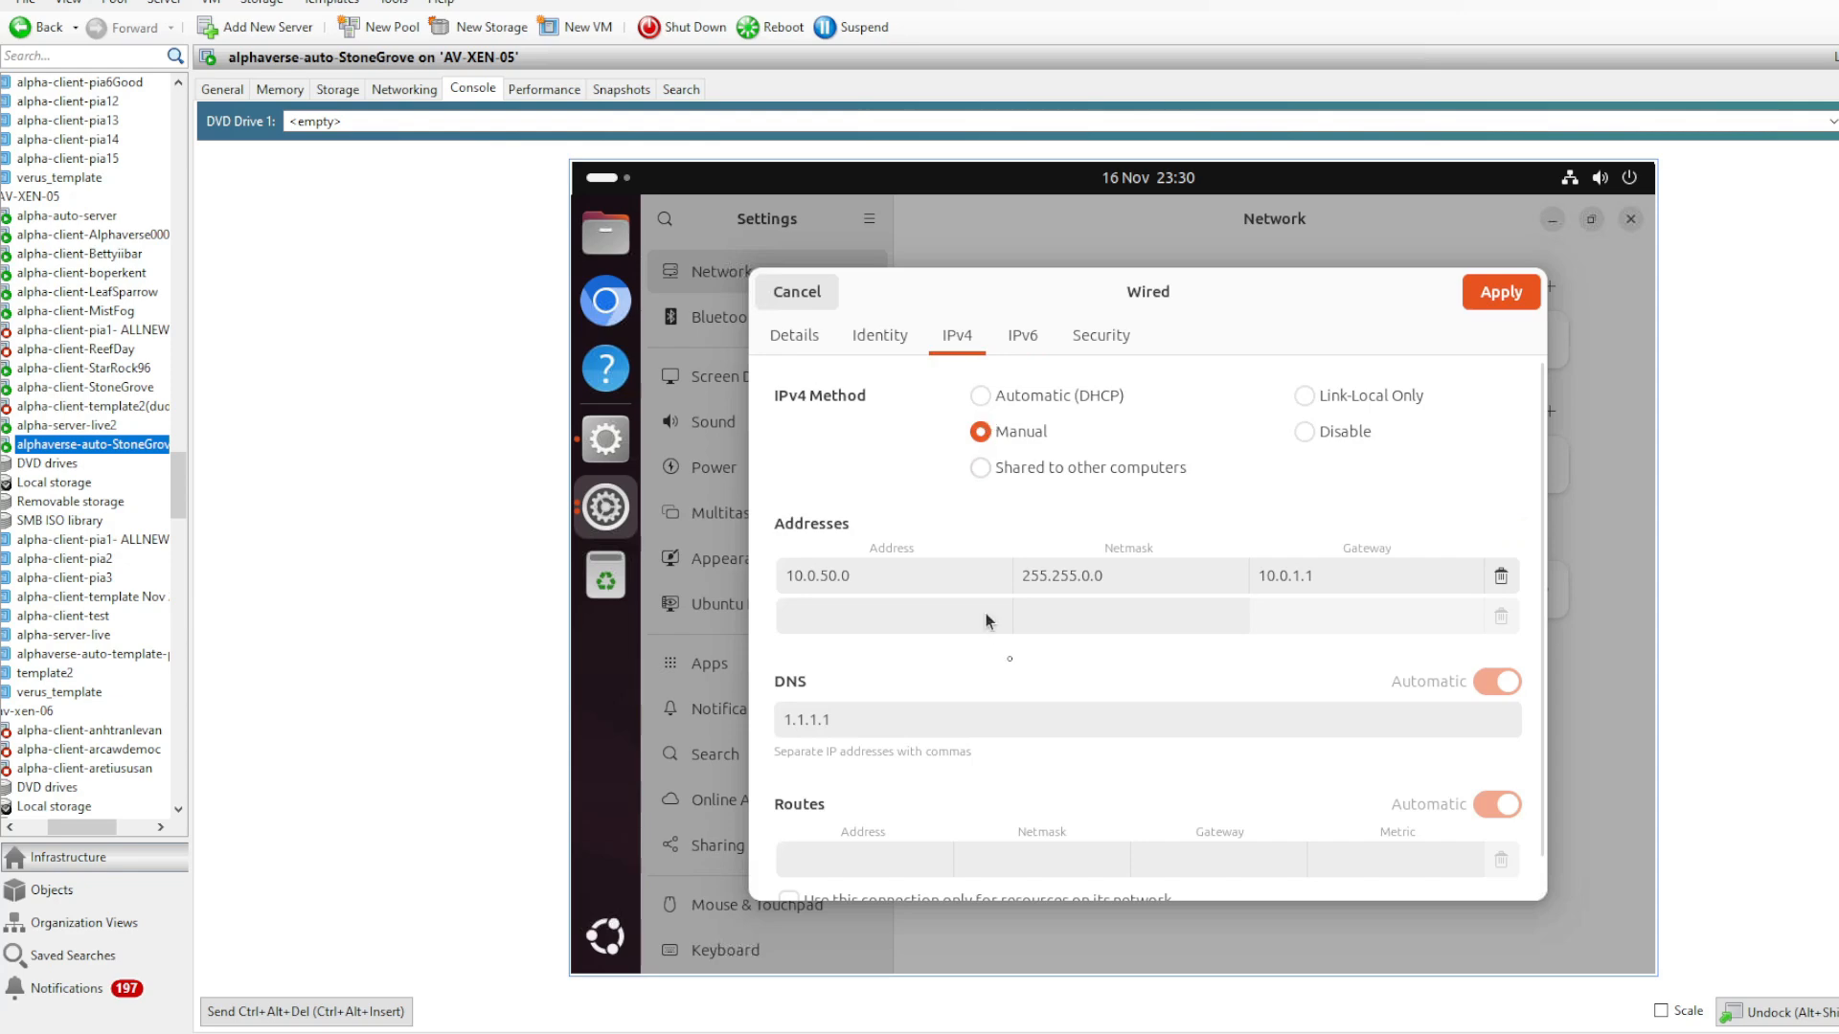
pyautogui.click(880, 576)
pyautogui.press('BackSpace')
pyautogui.write('3')
pyautogui.scroll(-1, 1200, 610)
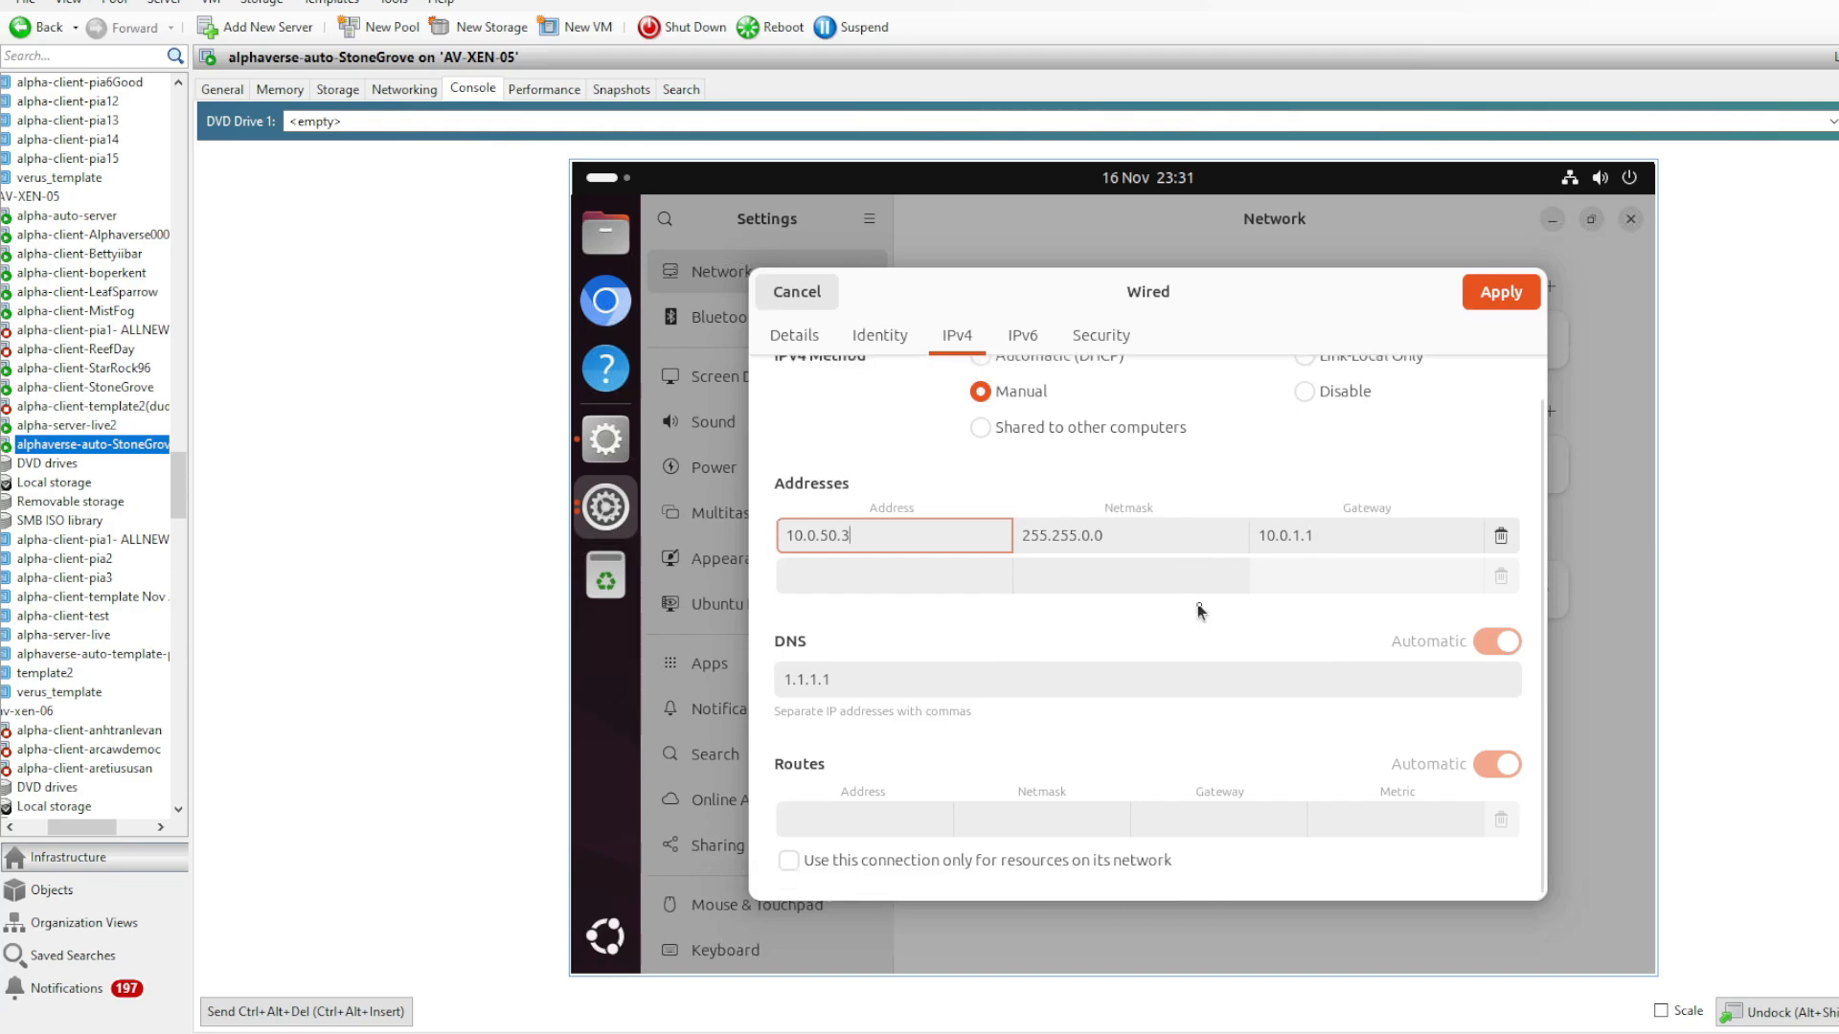
pyautogui.click(1501, 290)
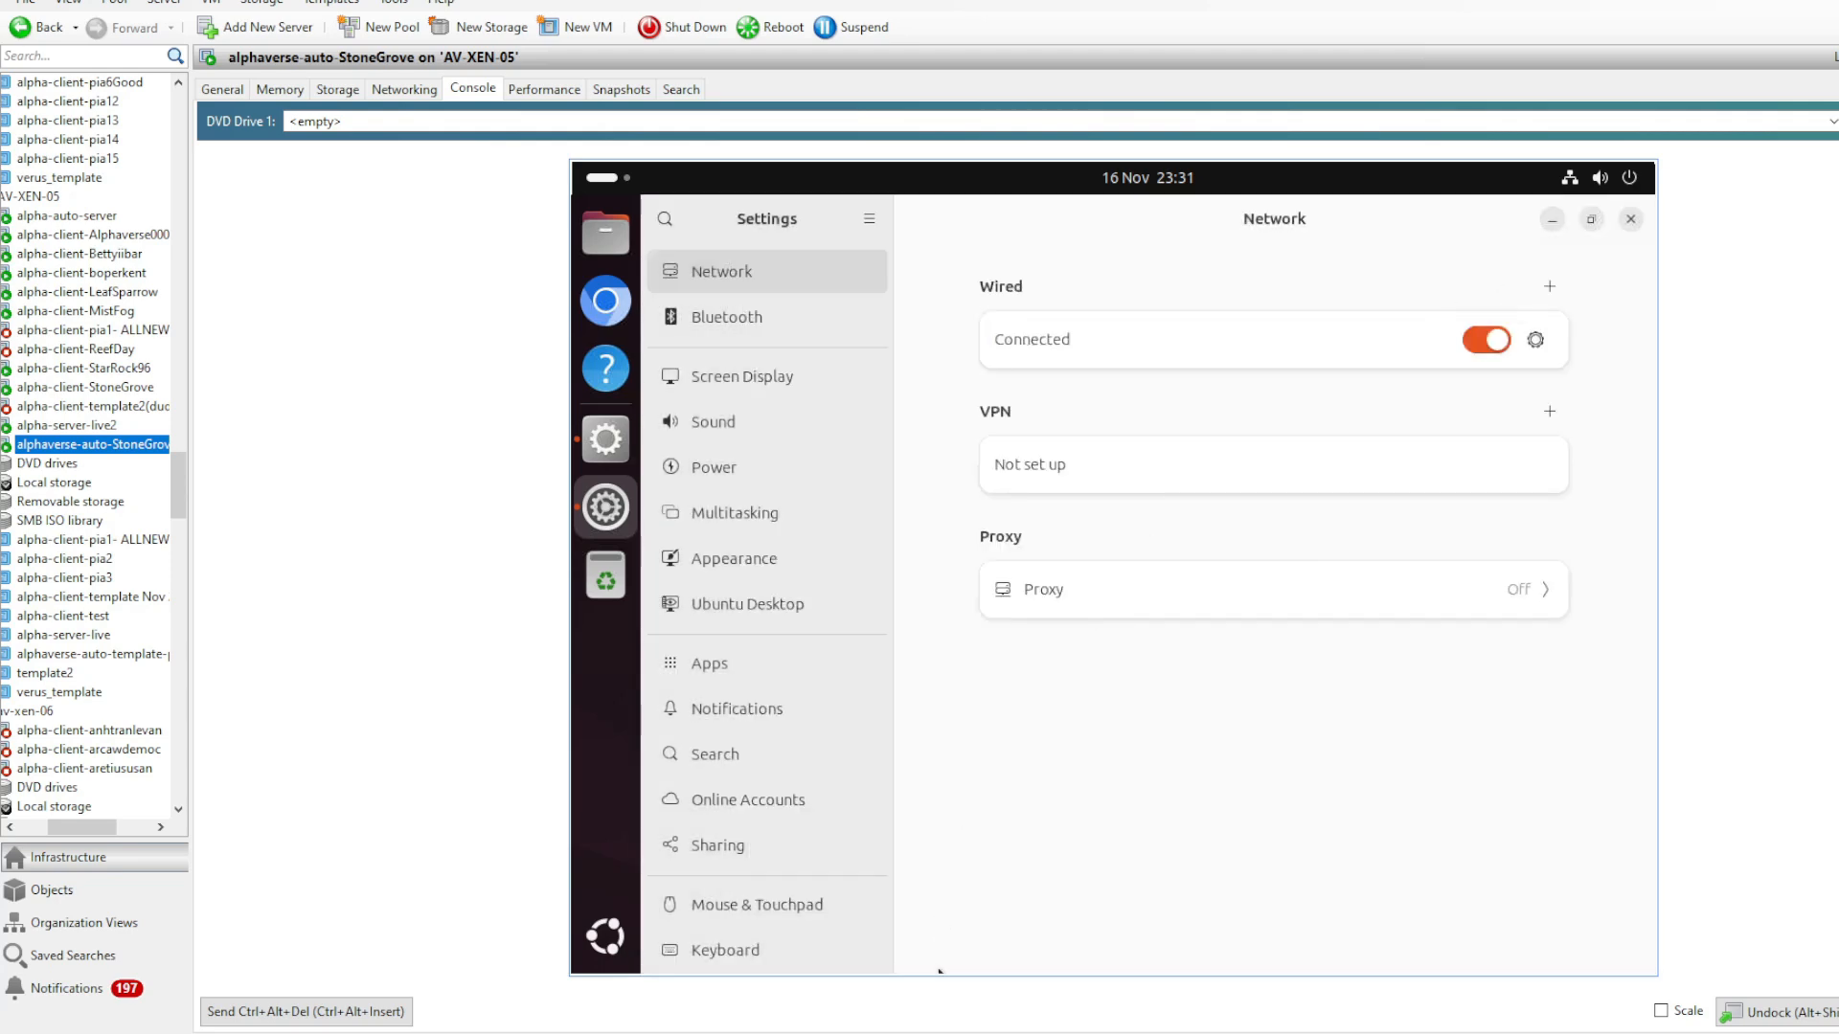
pyautogui.click(1633, 220)
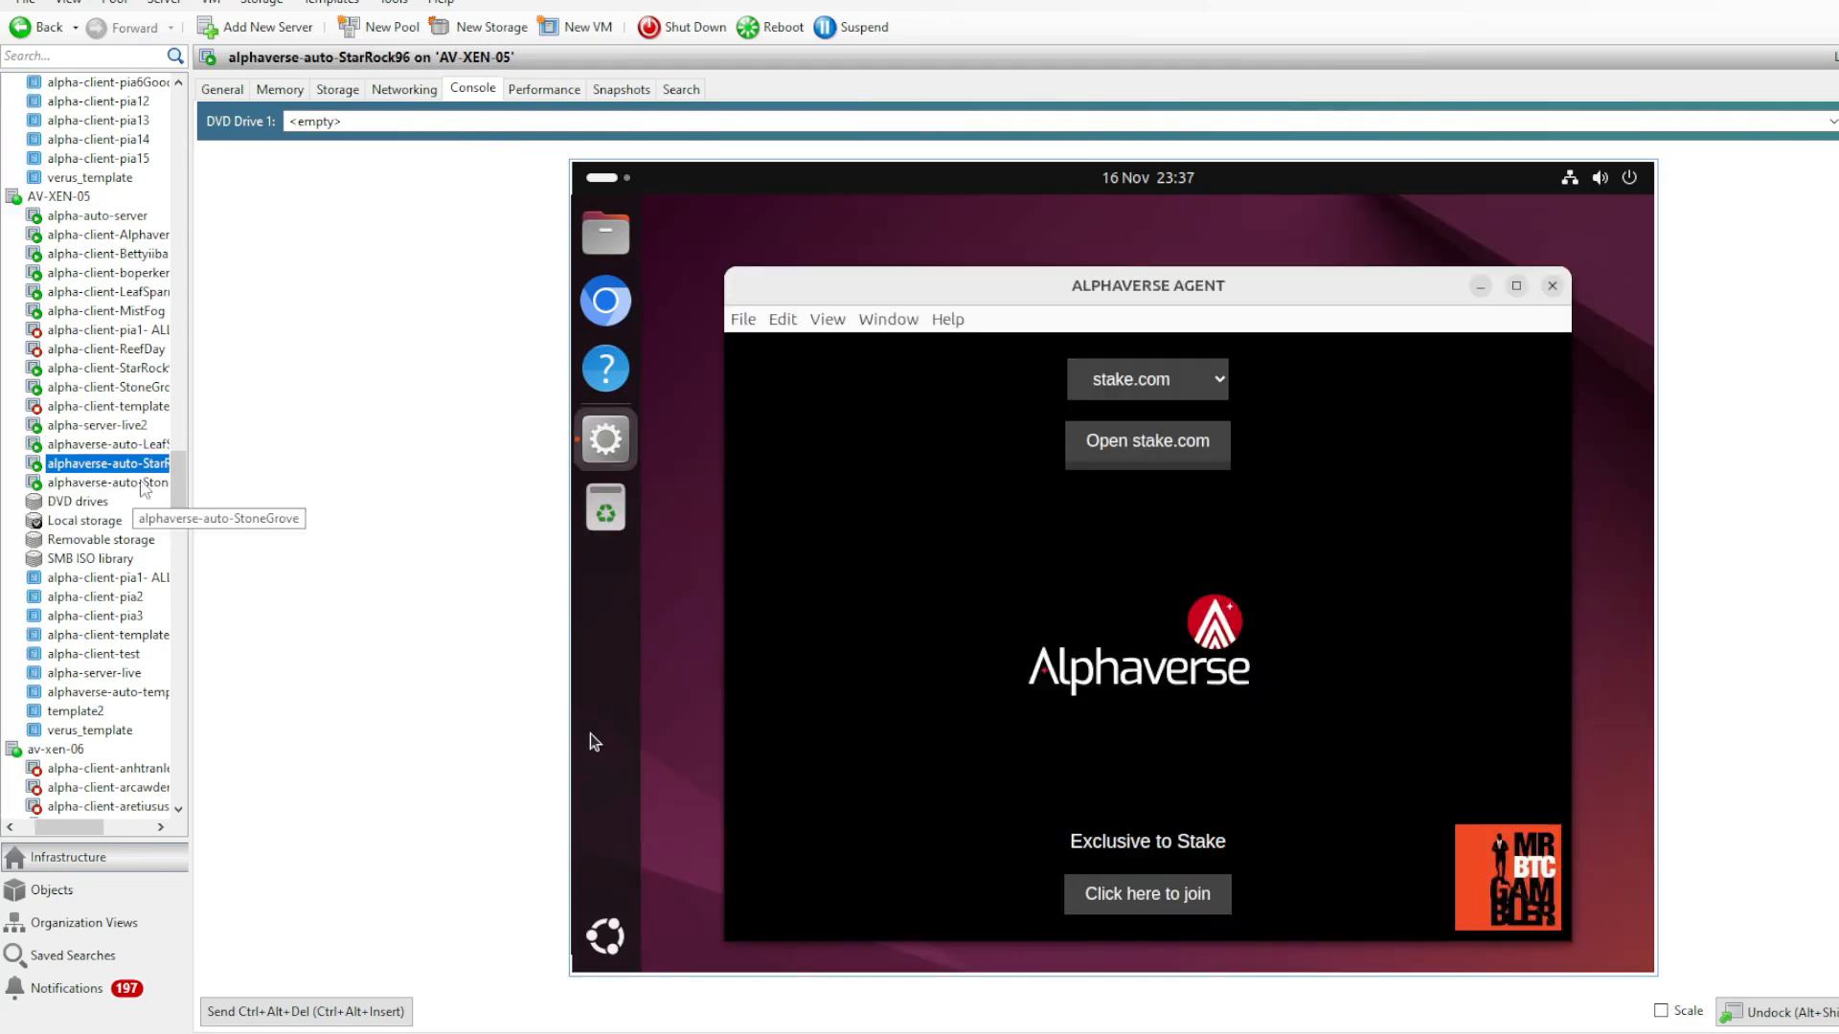
# - Look through the consoles of the alphaverse-auto StoneGrove, LeafSparrow and StarRock96 VMs on AV-XEN-05
pyautogui.click(141, 484)
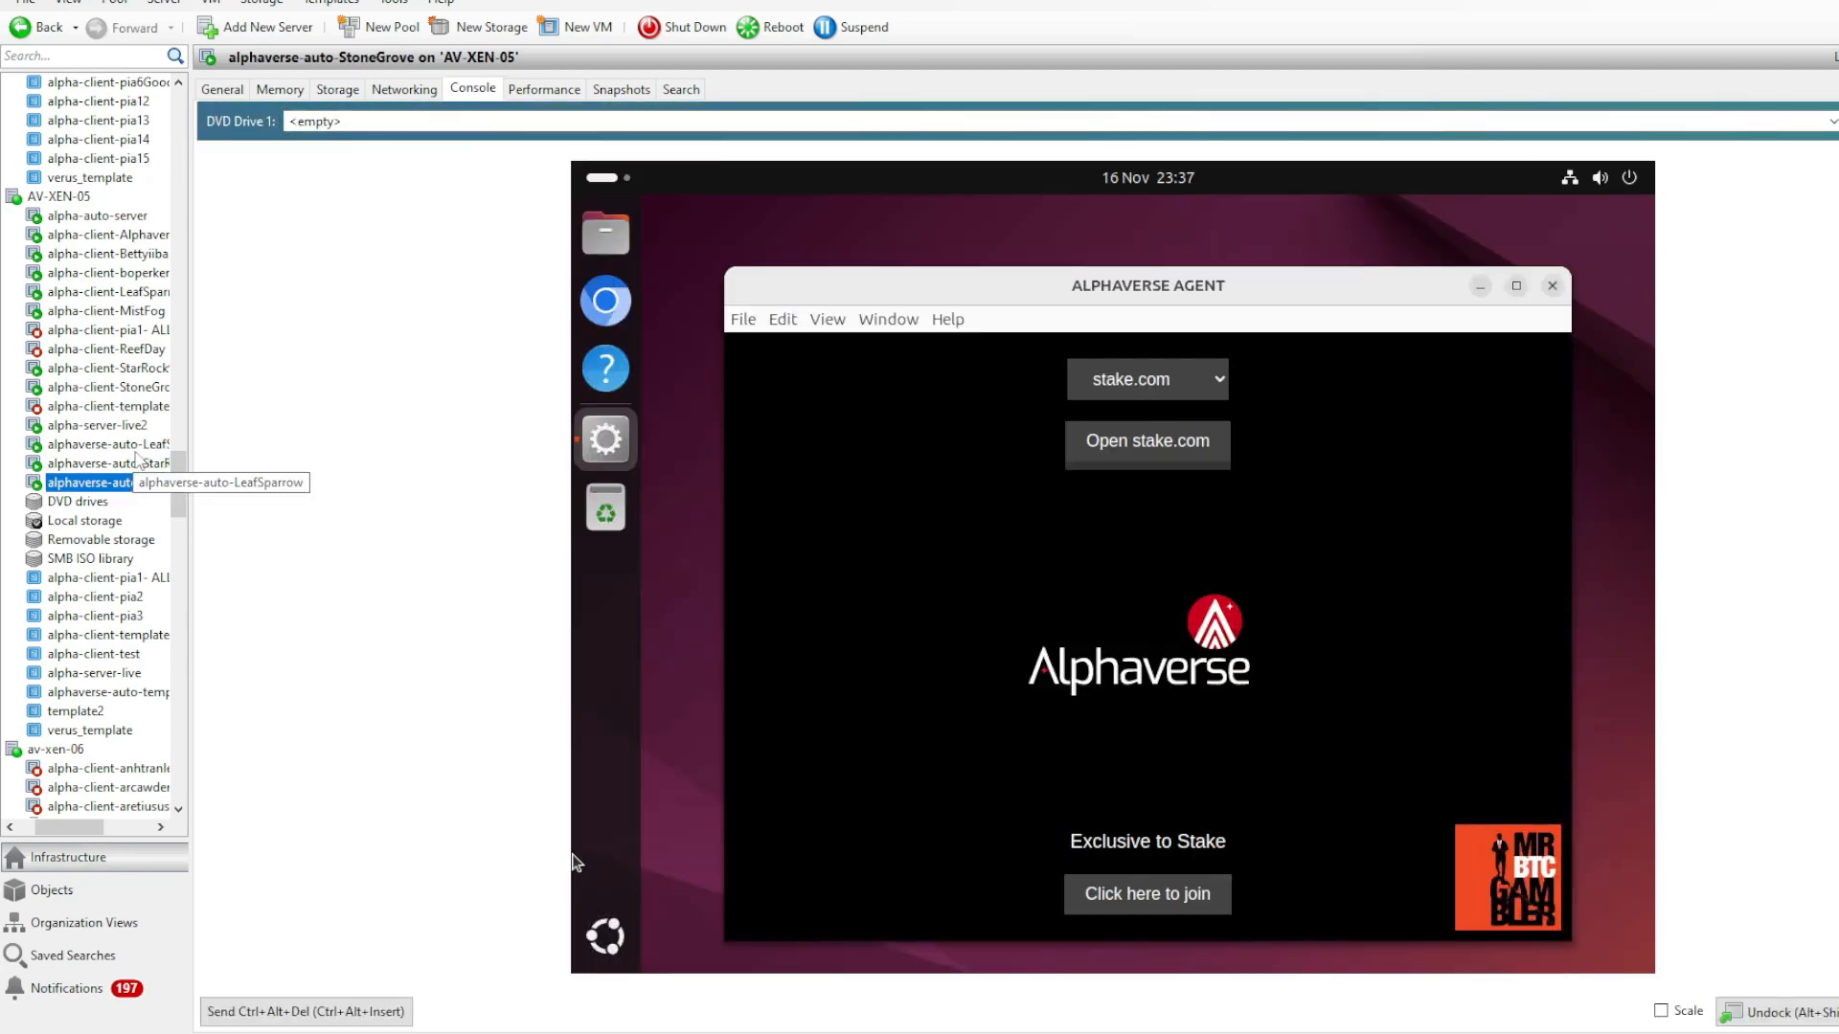
pyautogui.click(135, 452)
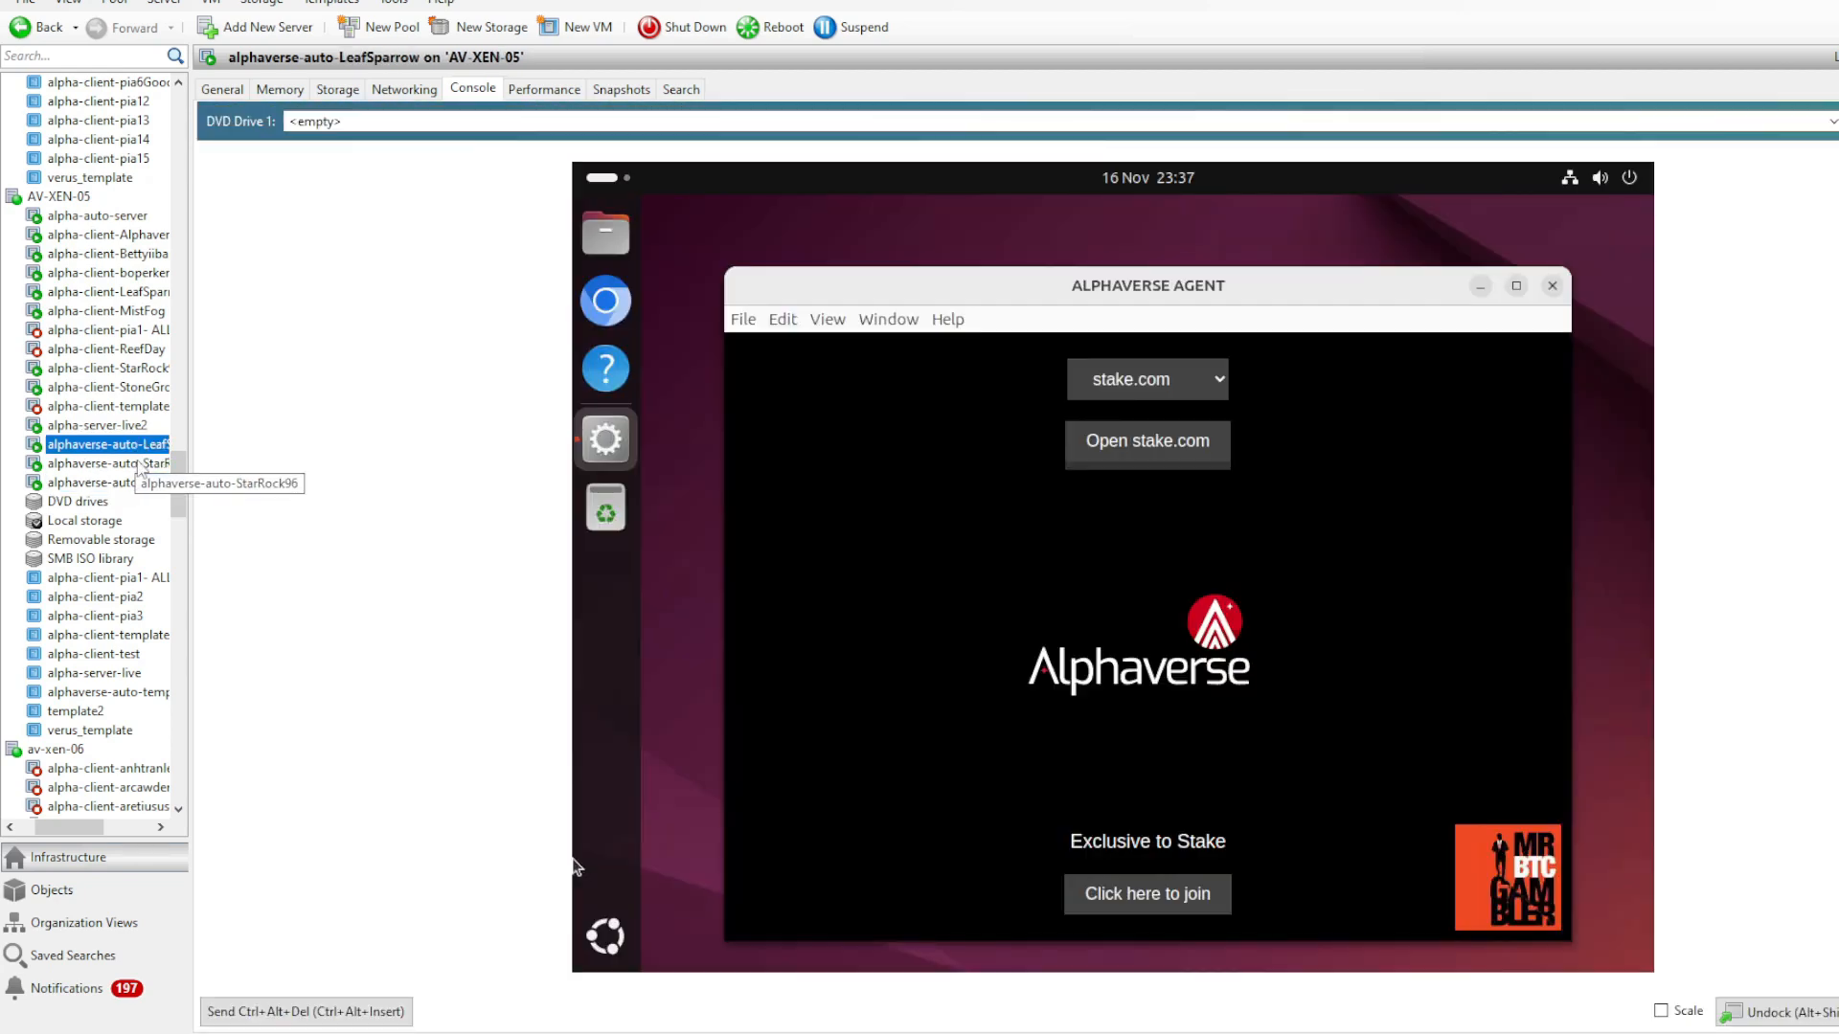
pyautogui.click(141, 466)
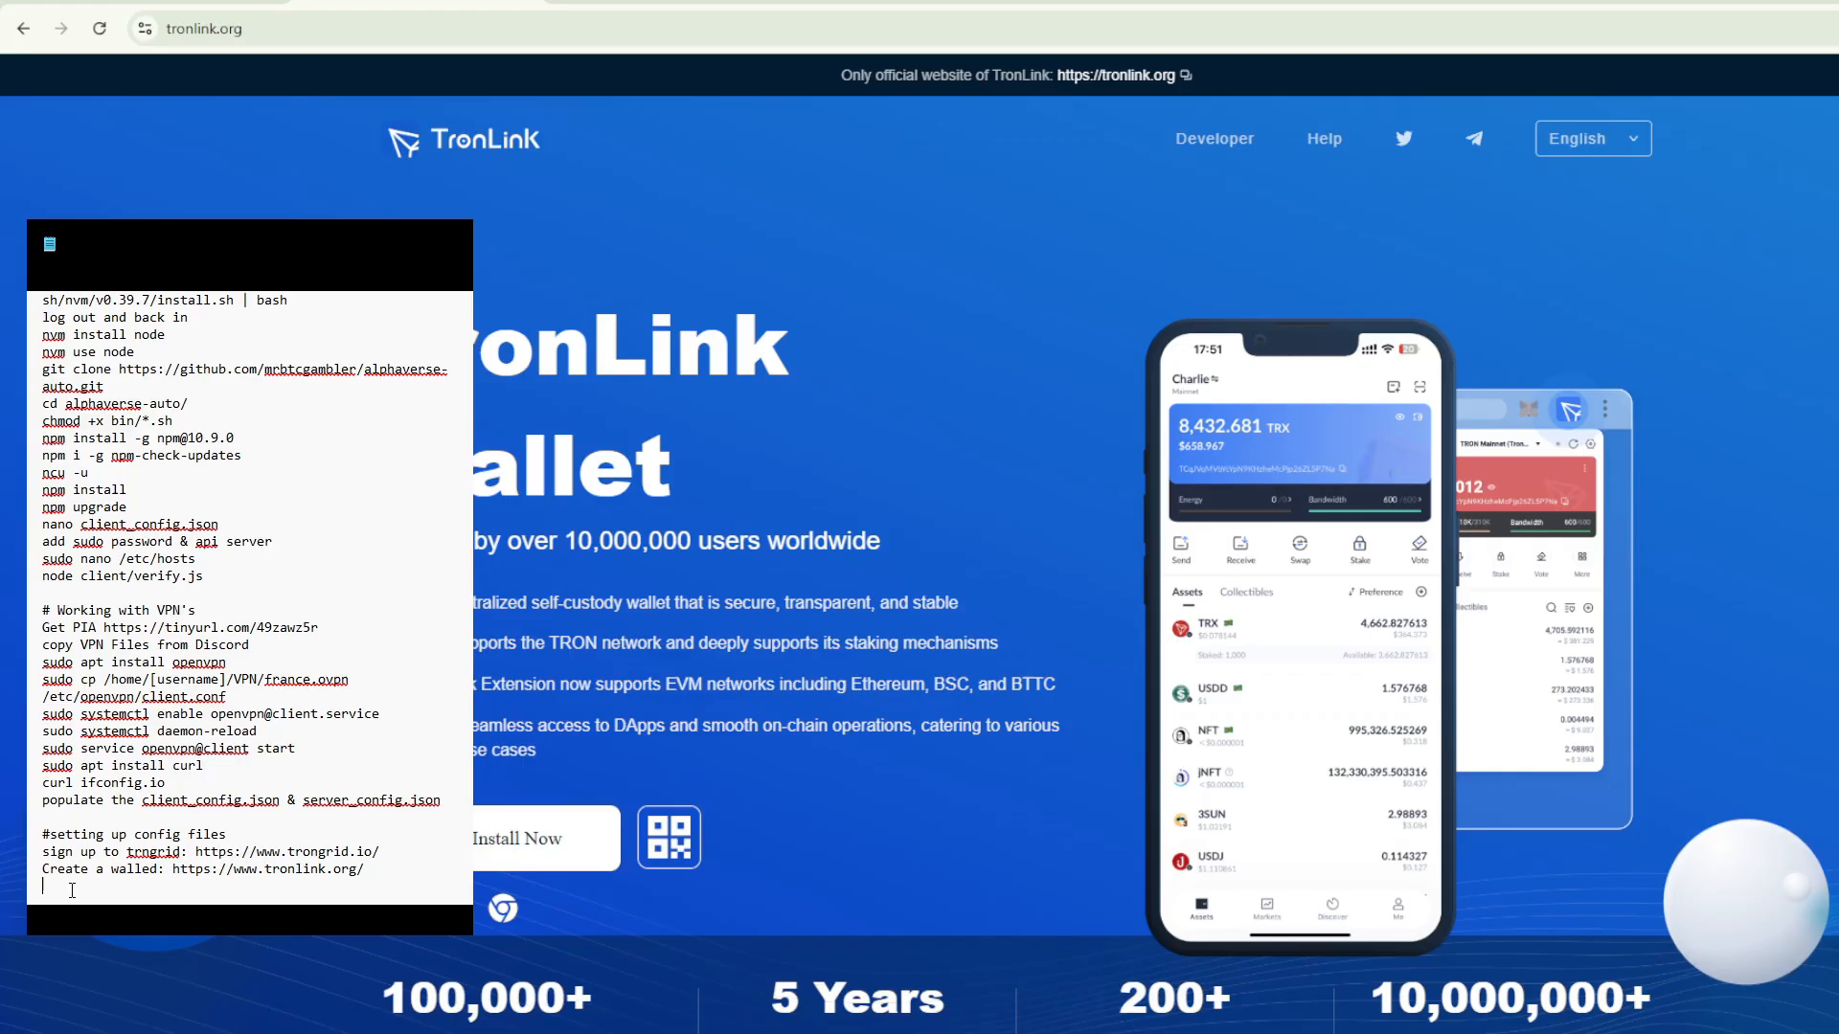
# - Switch to the trongrid.io page in the browser, sign up for a TronGrid account, and skip linking a wallet address
pyautogui.moveTo(72, 889); pyautogui.dragTo(39, 870)
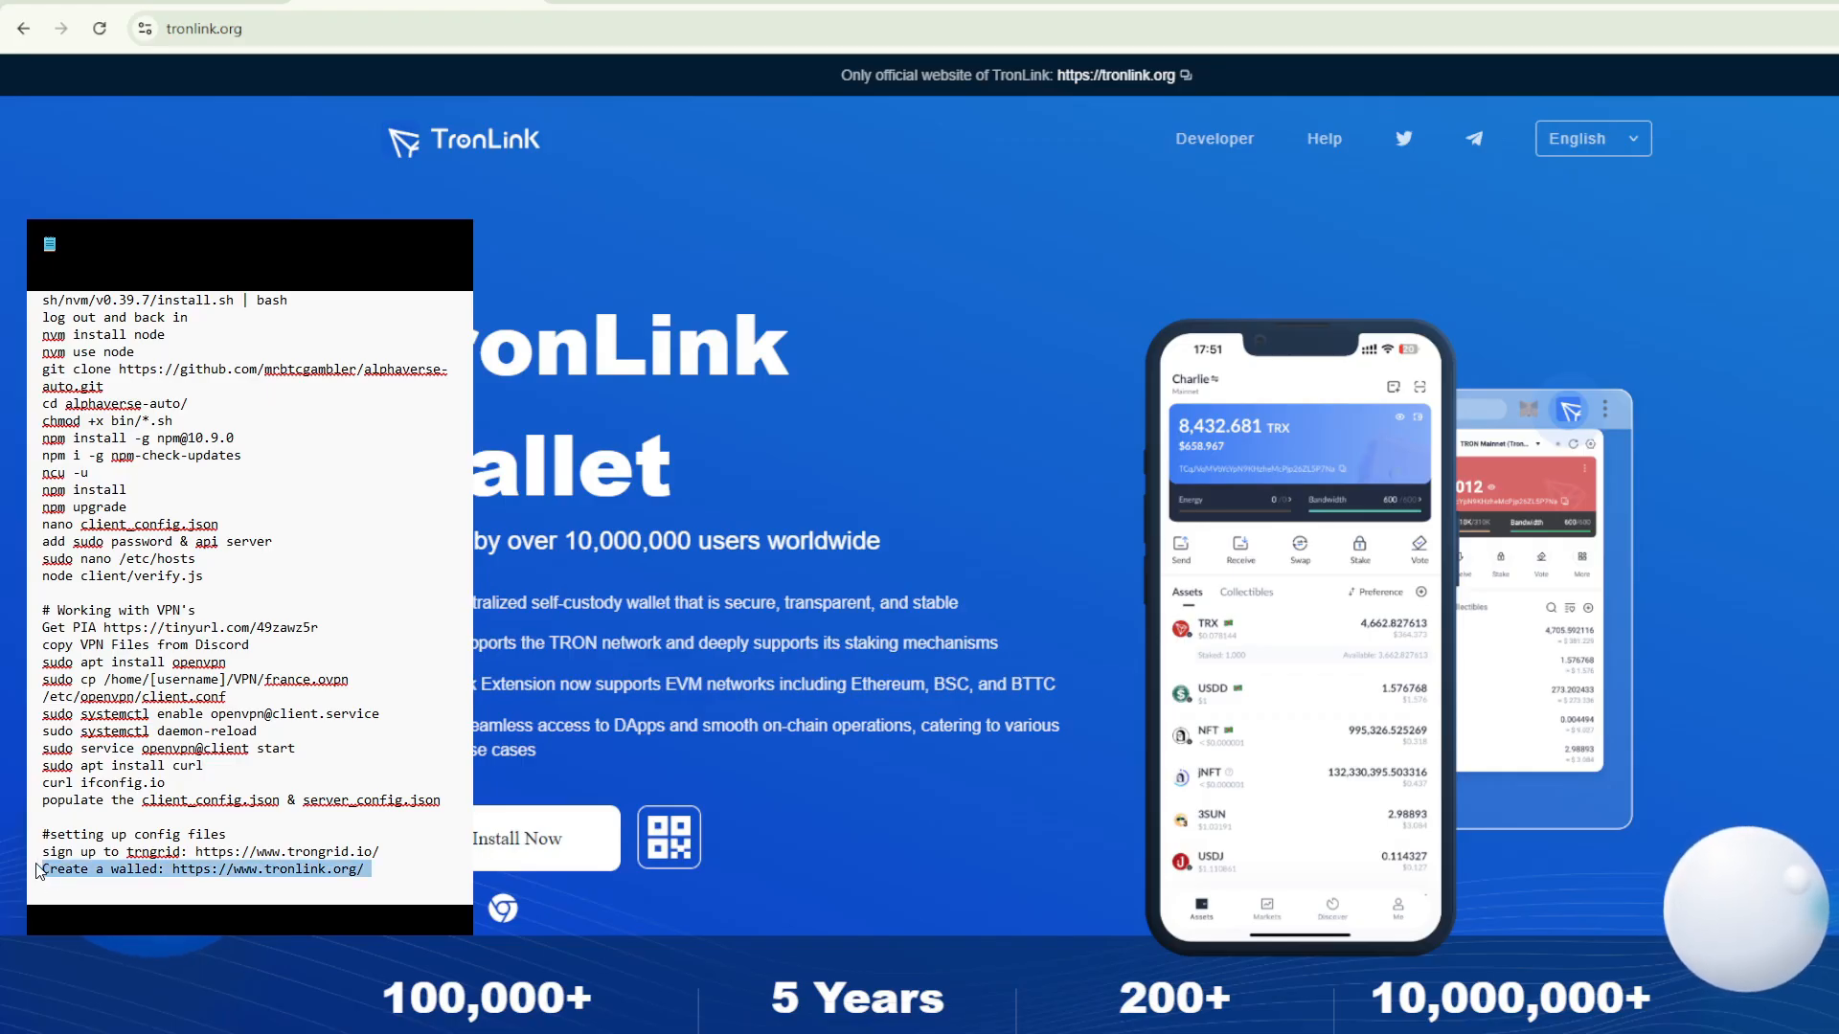
pyautogui.click(104, 885)
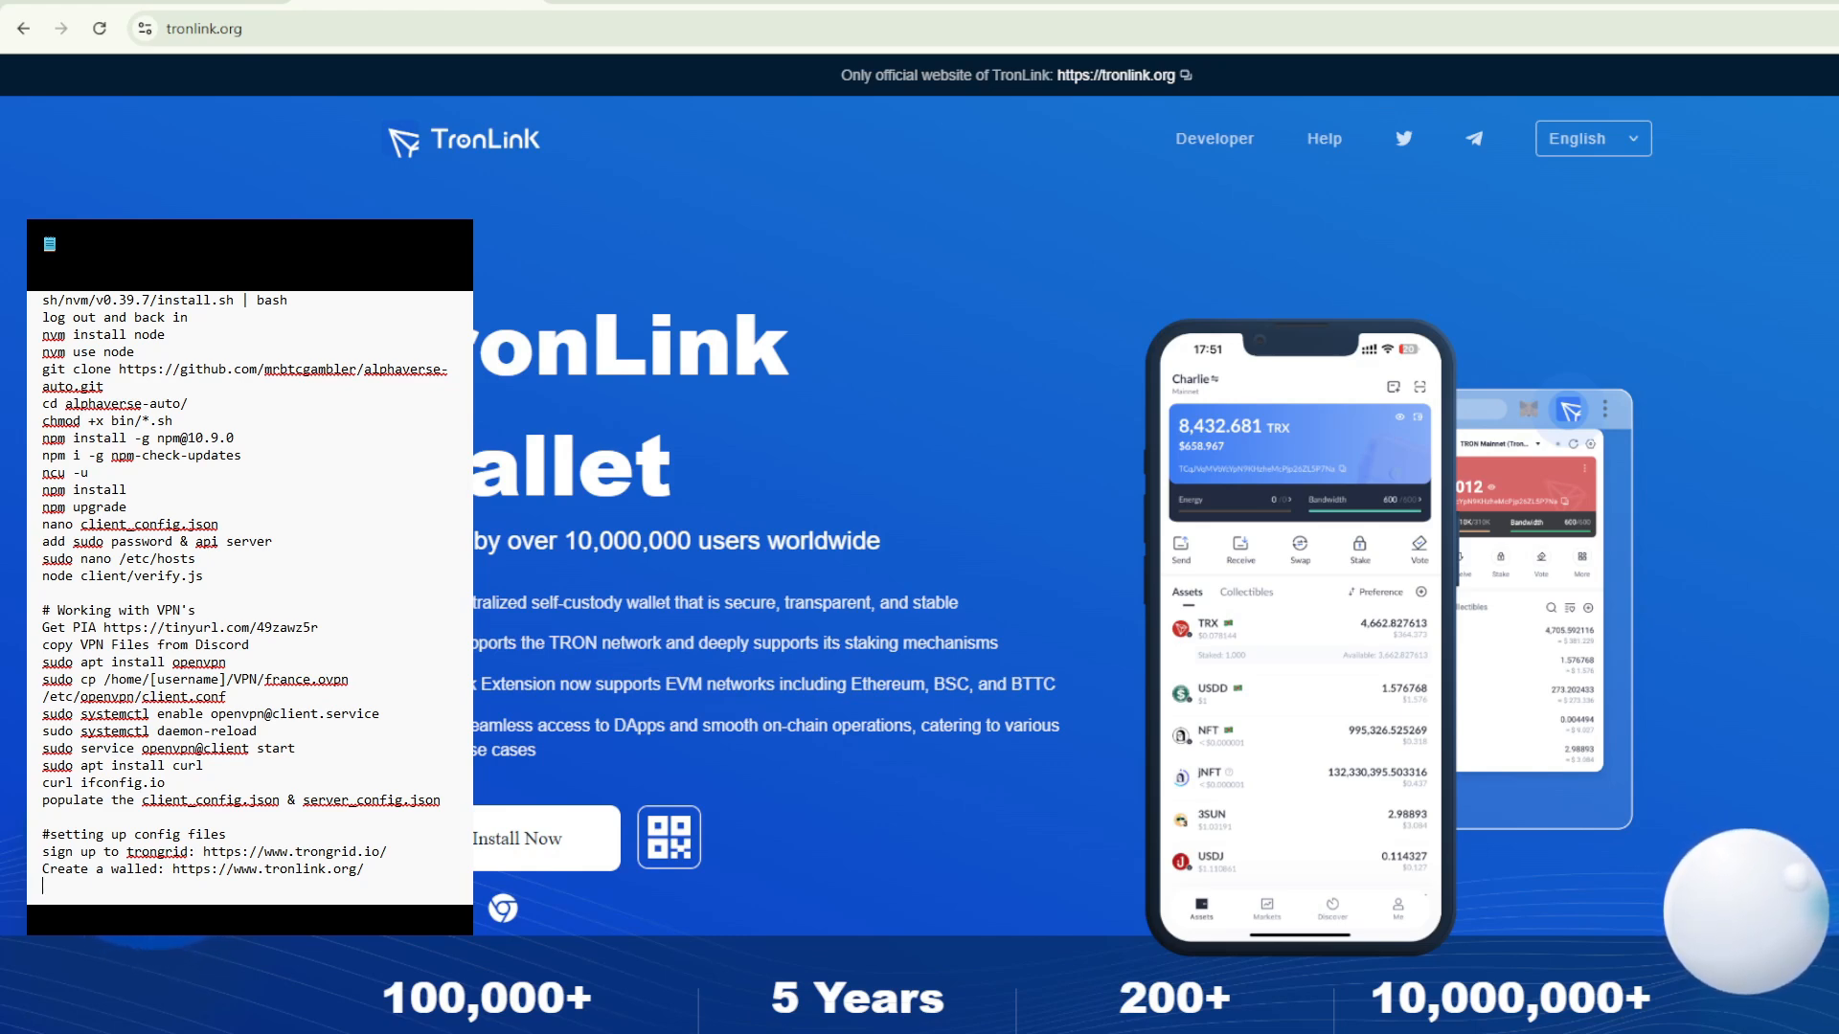
pyautogui.click(150, 3)
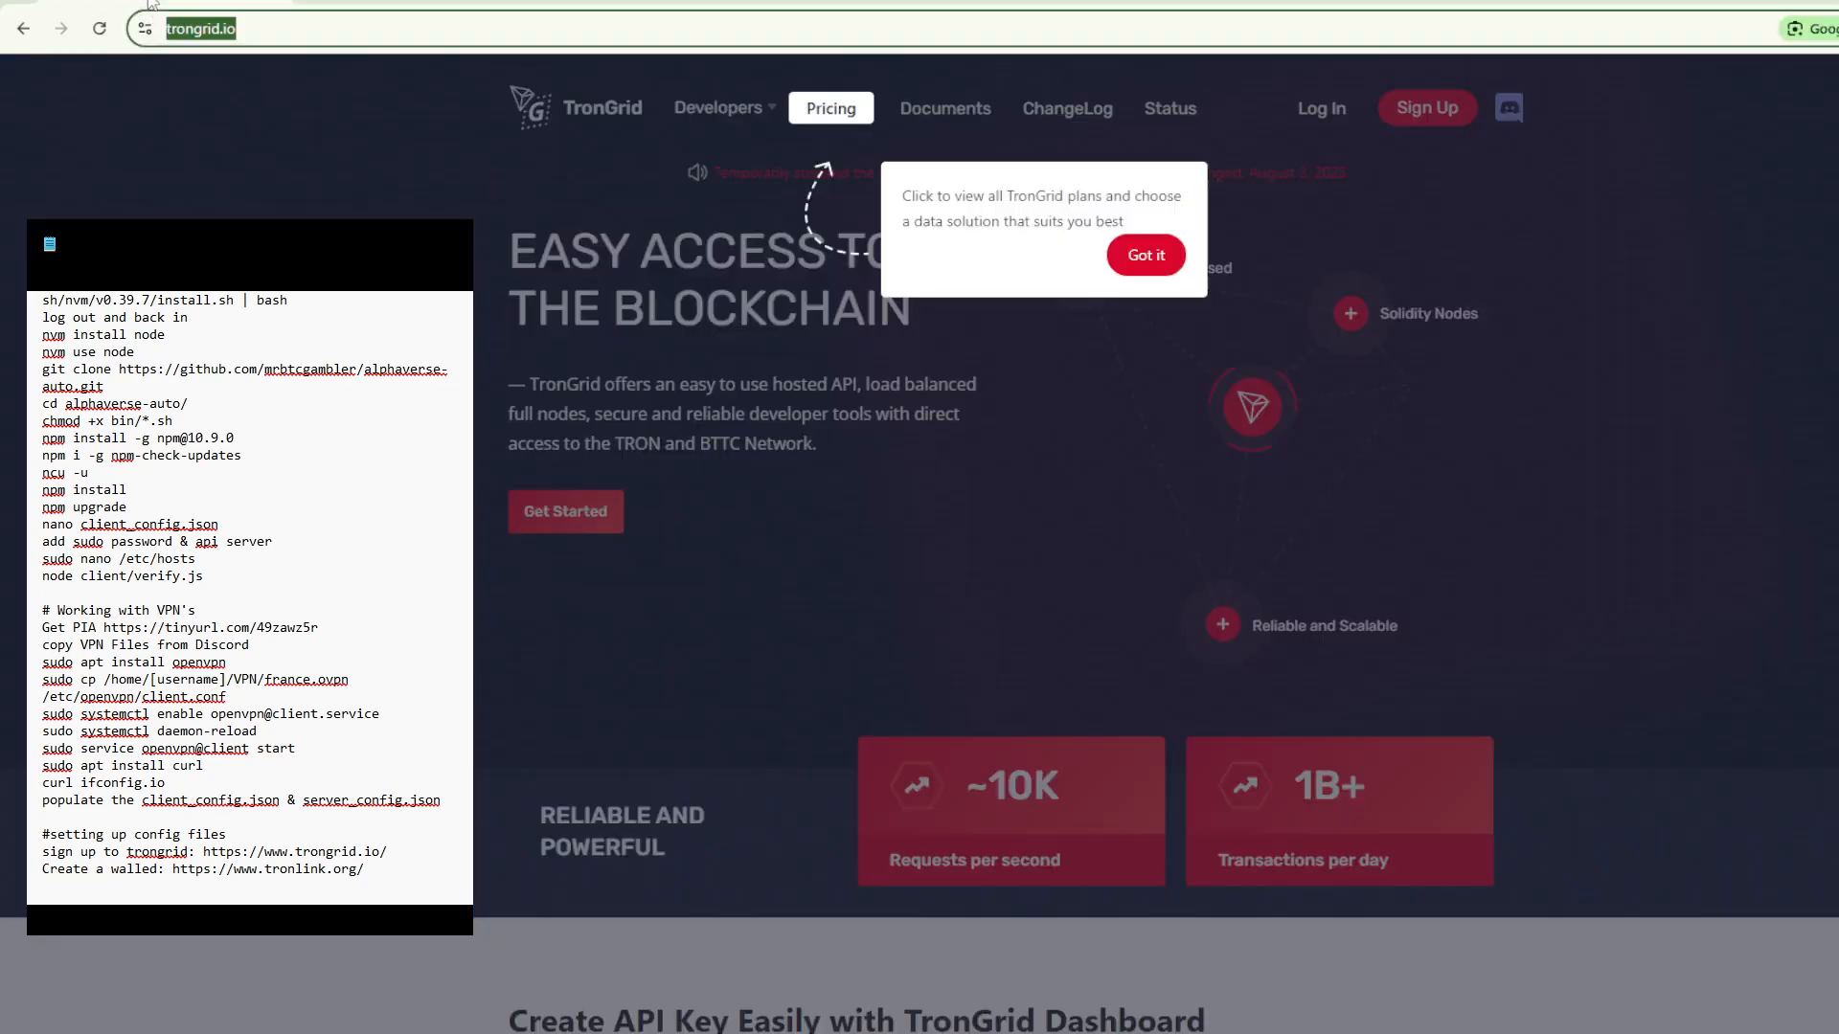
pyautogui.click(1154, 254)
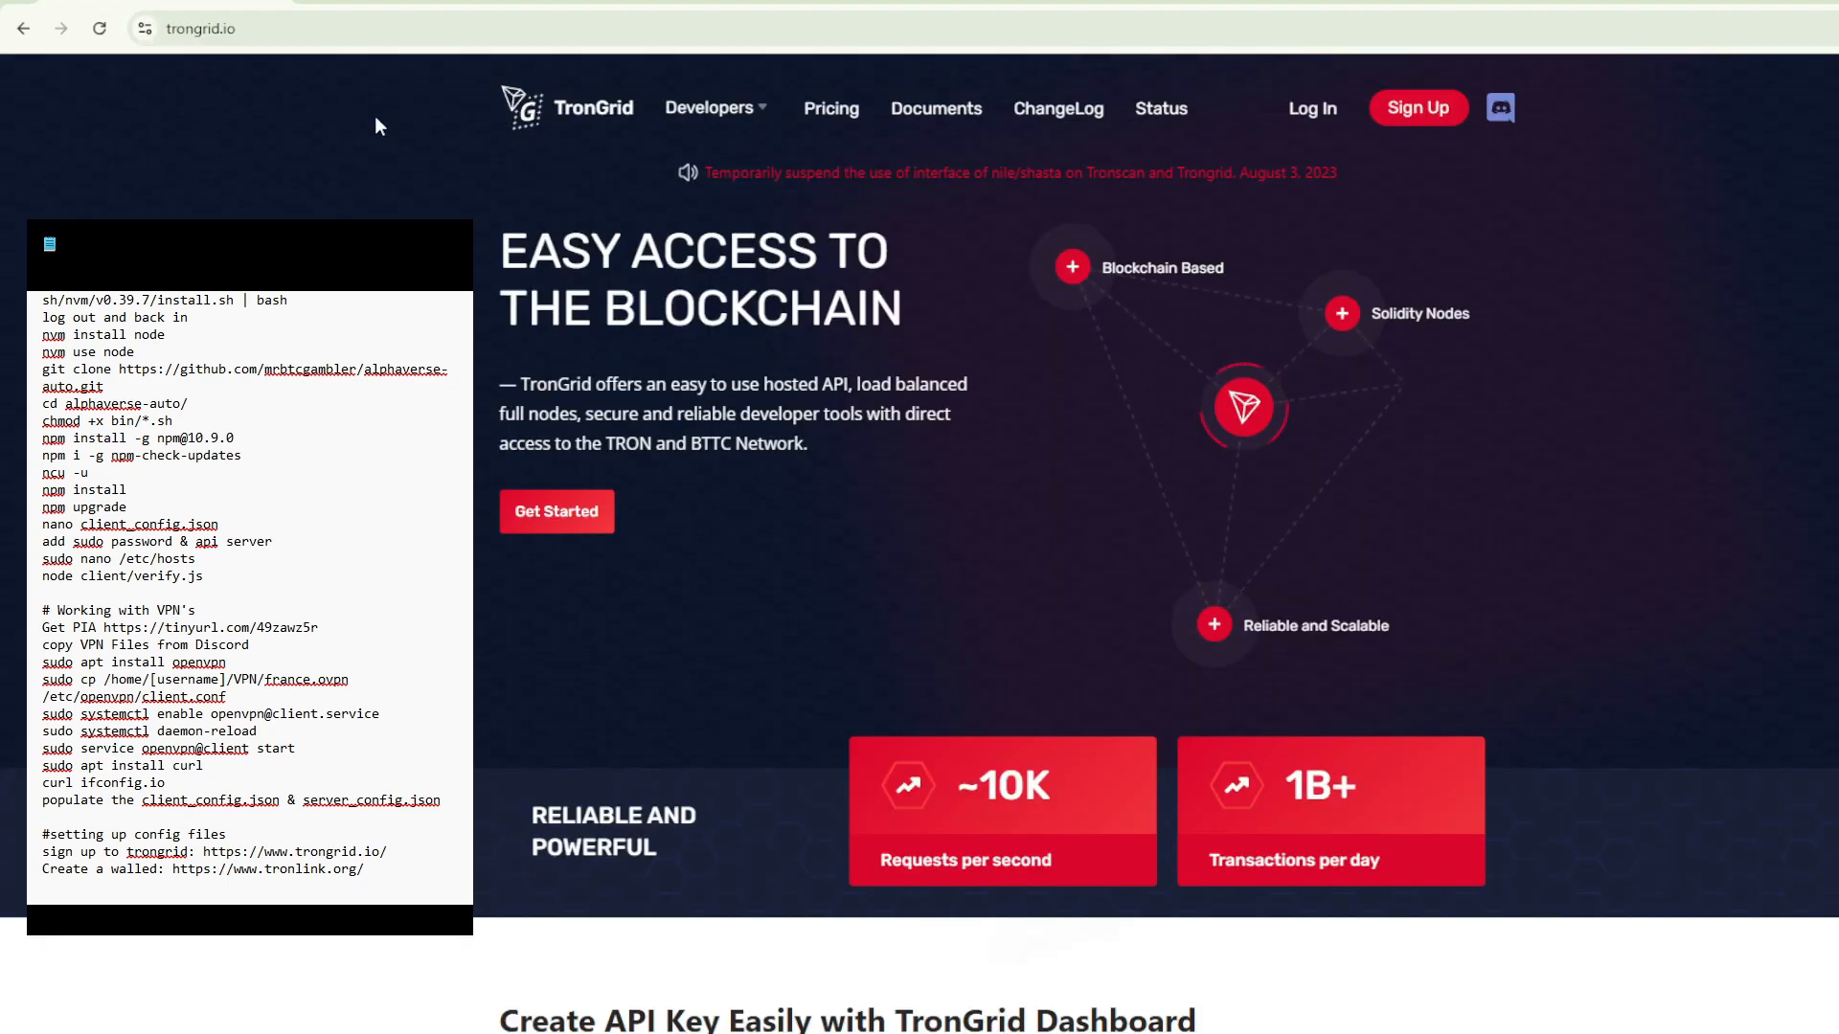
pyautogui.click(1449, 117)
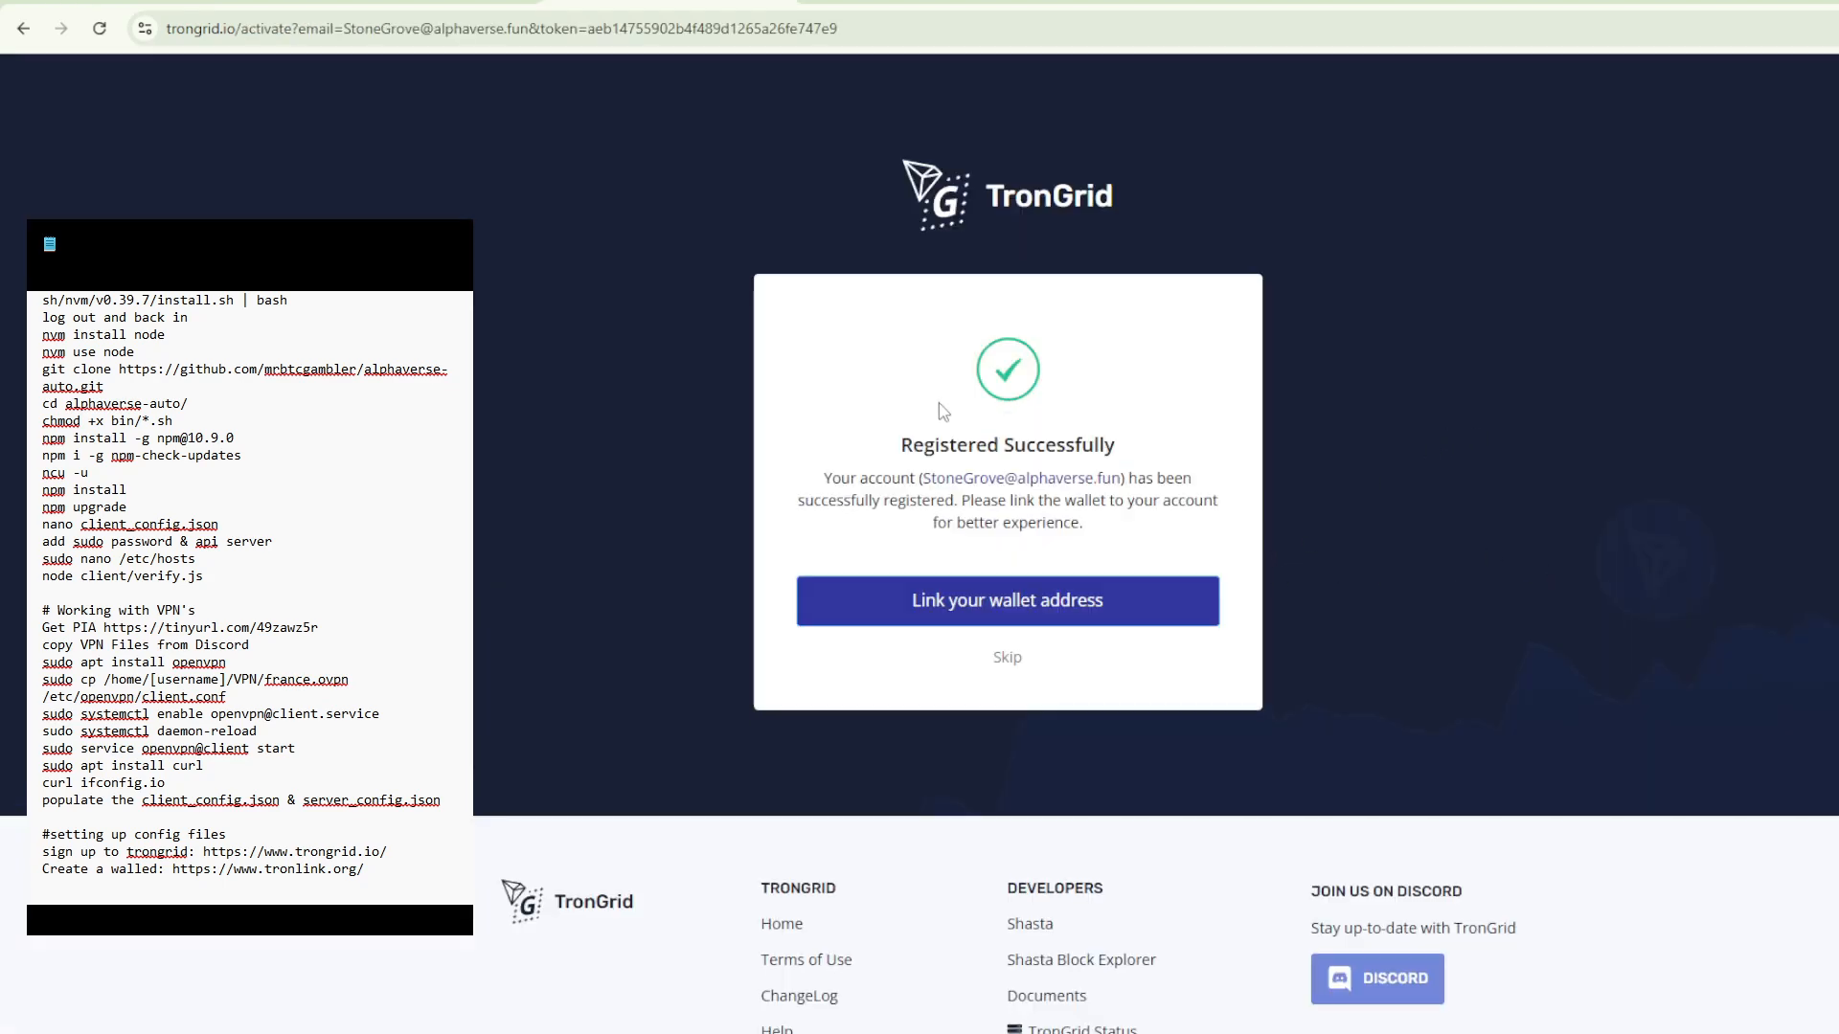
pyautogui.click(1004, 667)
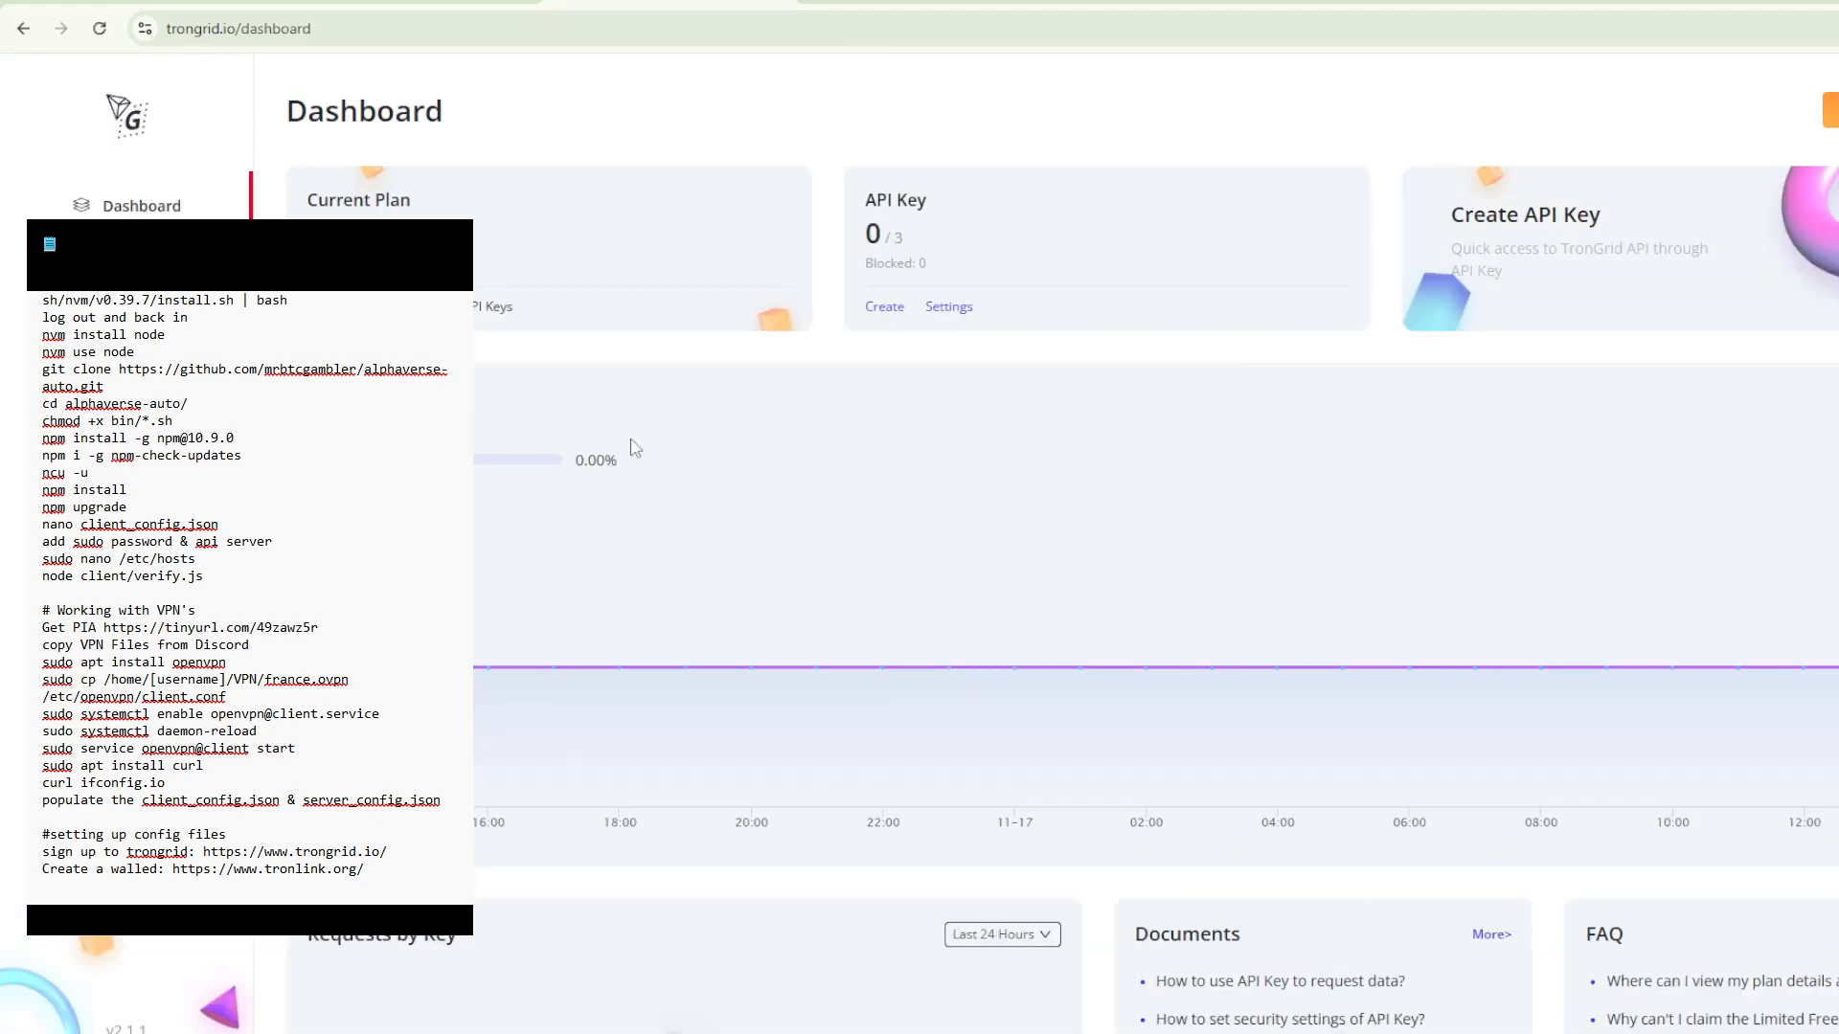
# - Create a new TronGrid API key named Alphaverse
pyautogui.click(142, 275)
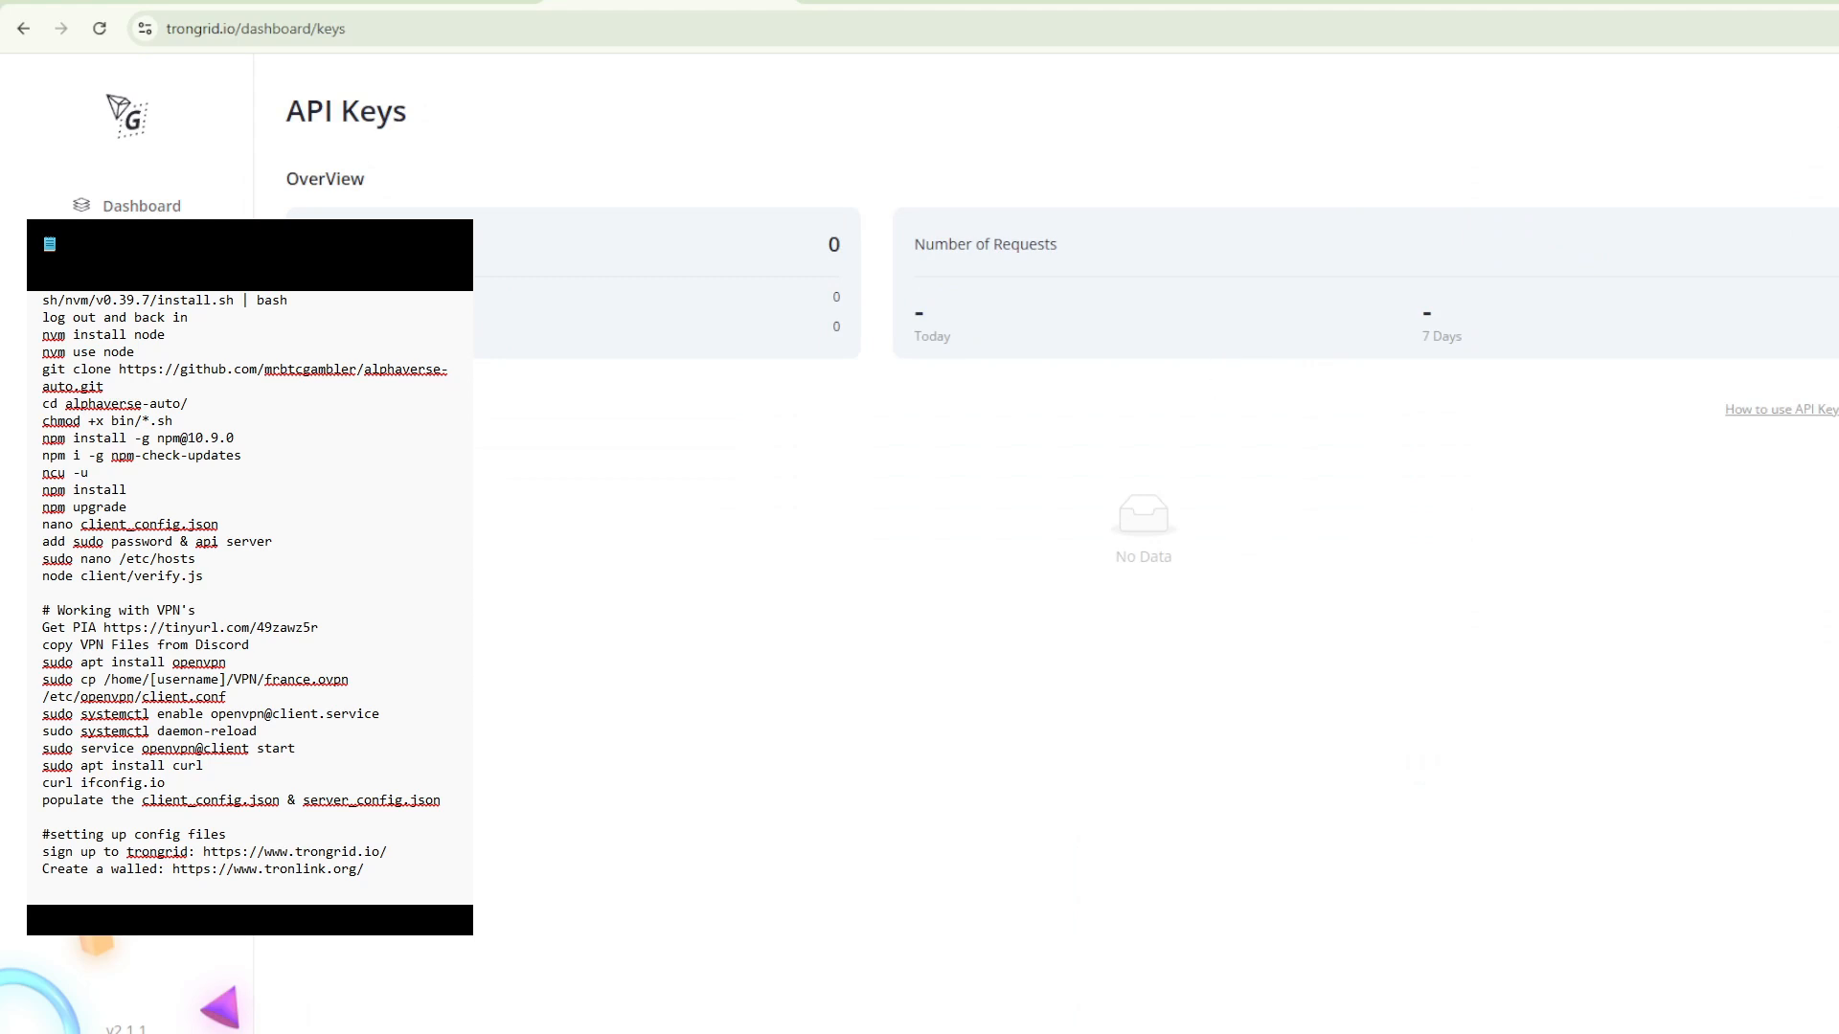
pyautogui.click(1837, 410)
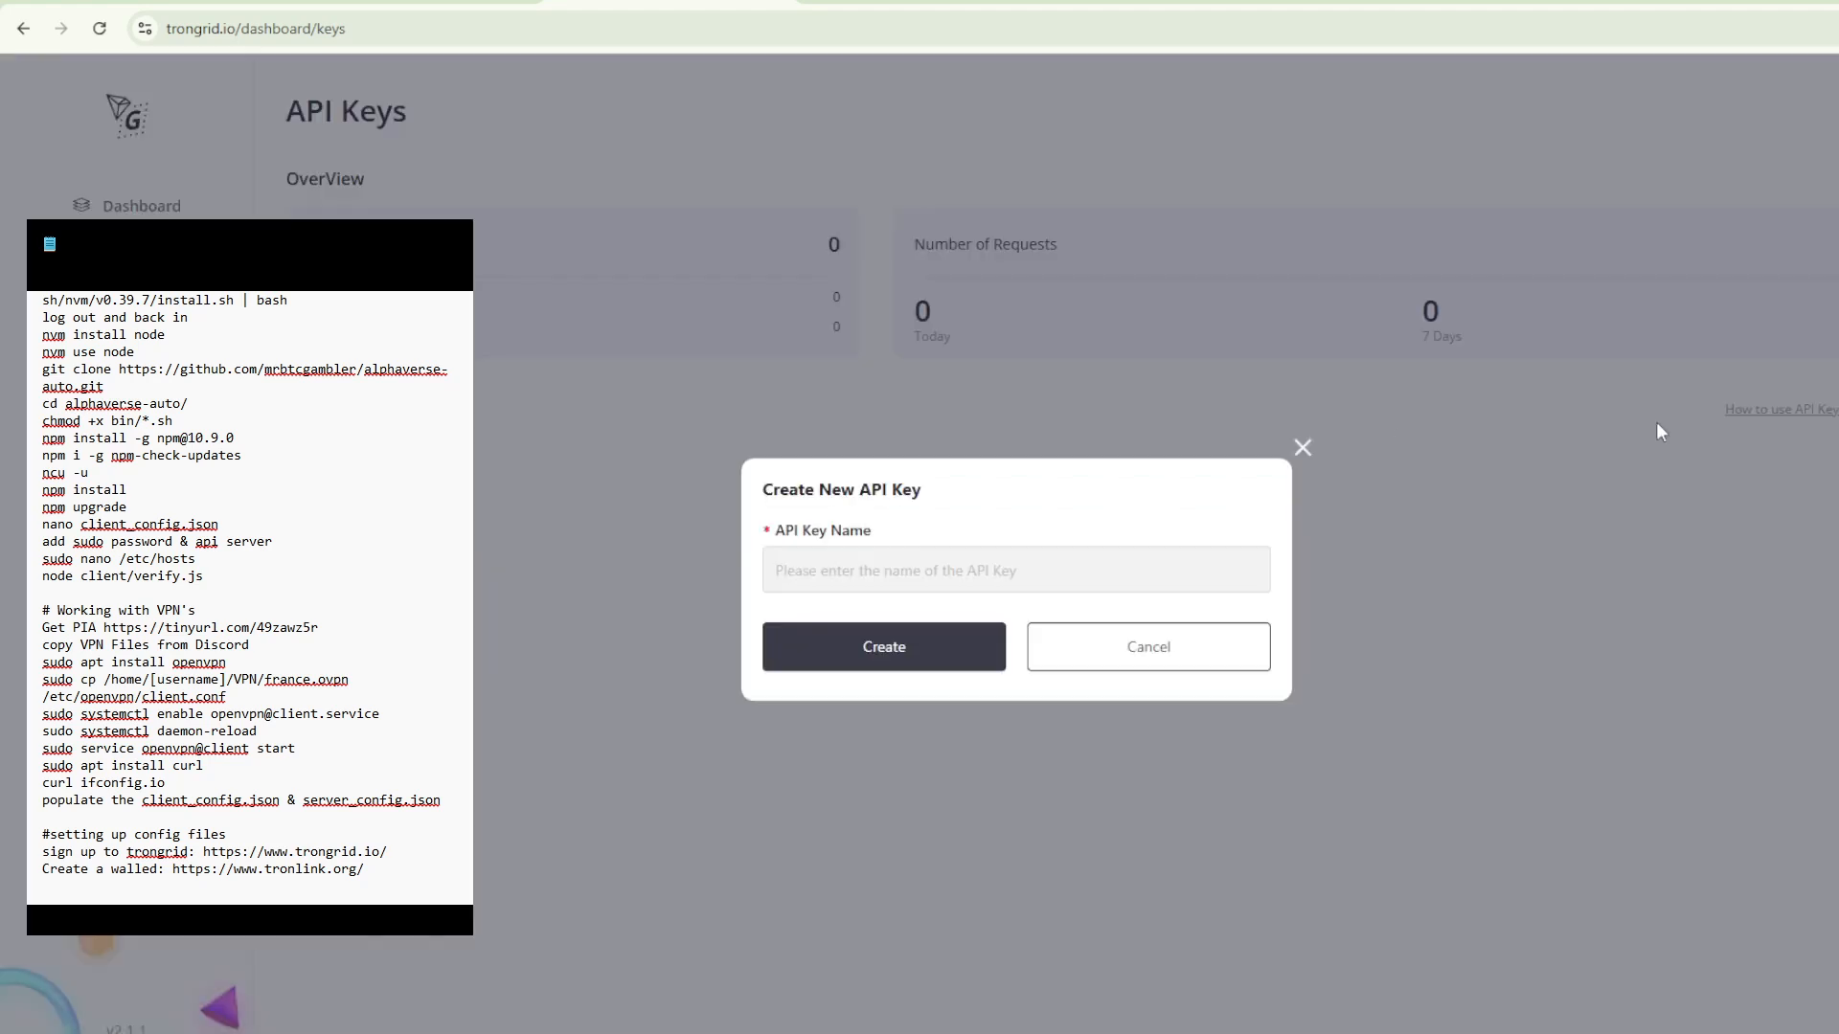
pyautogui.click(1022, 560)
pyautogui.write('Alphaverse')
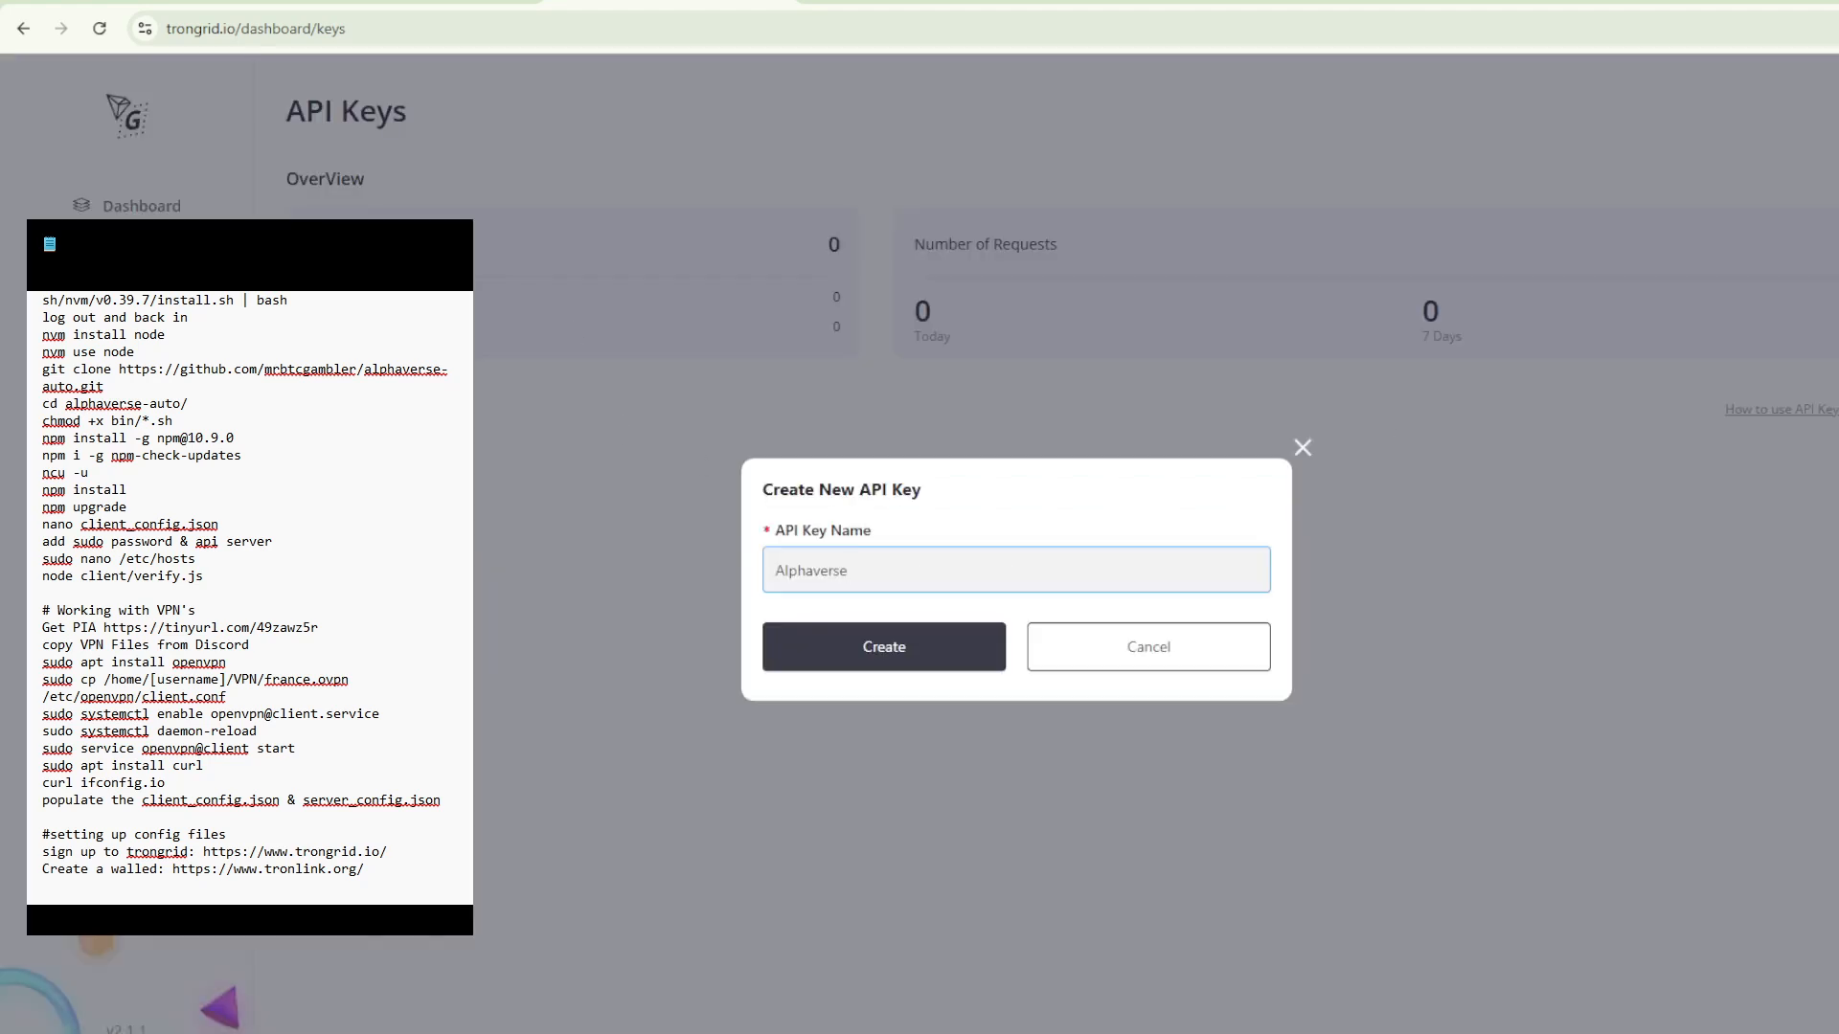
pyautogui.click(862, 647)
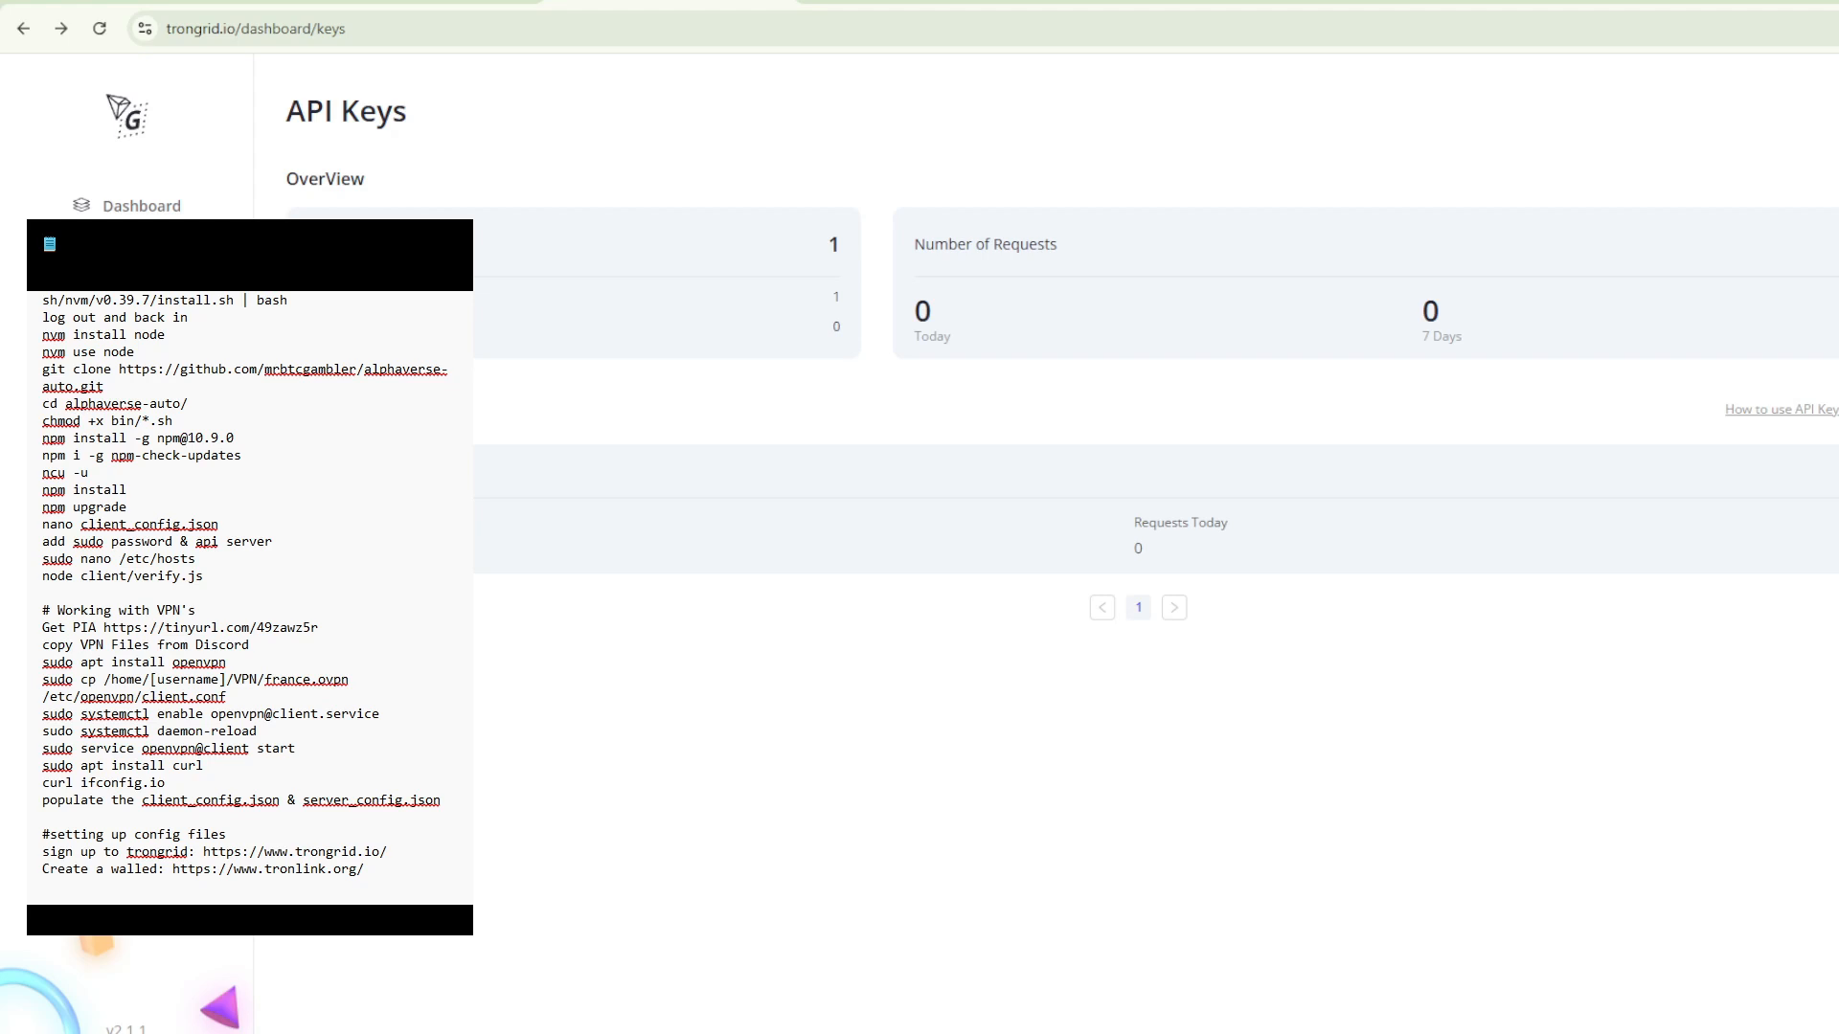
# - Copy the API key from the Alphaverse key's details and check the tronApiKey field of client_config.json in VS Code
pyautogui.click(1838, 538)
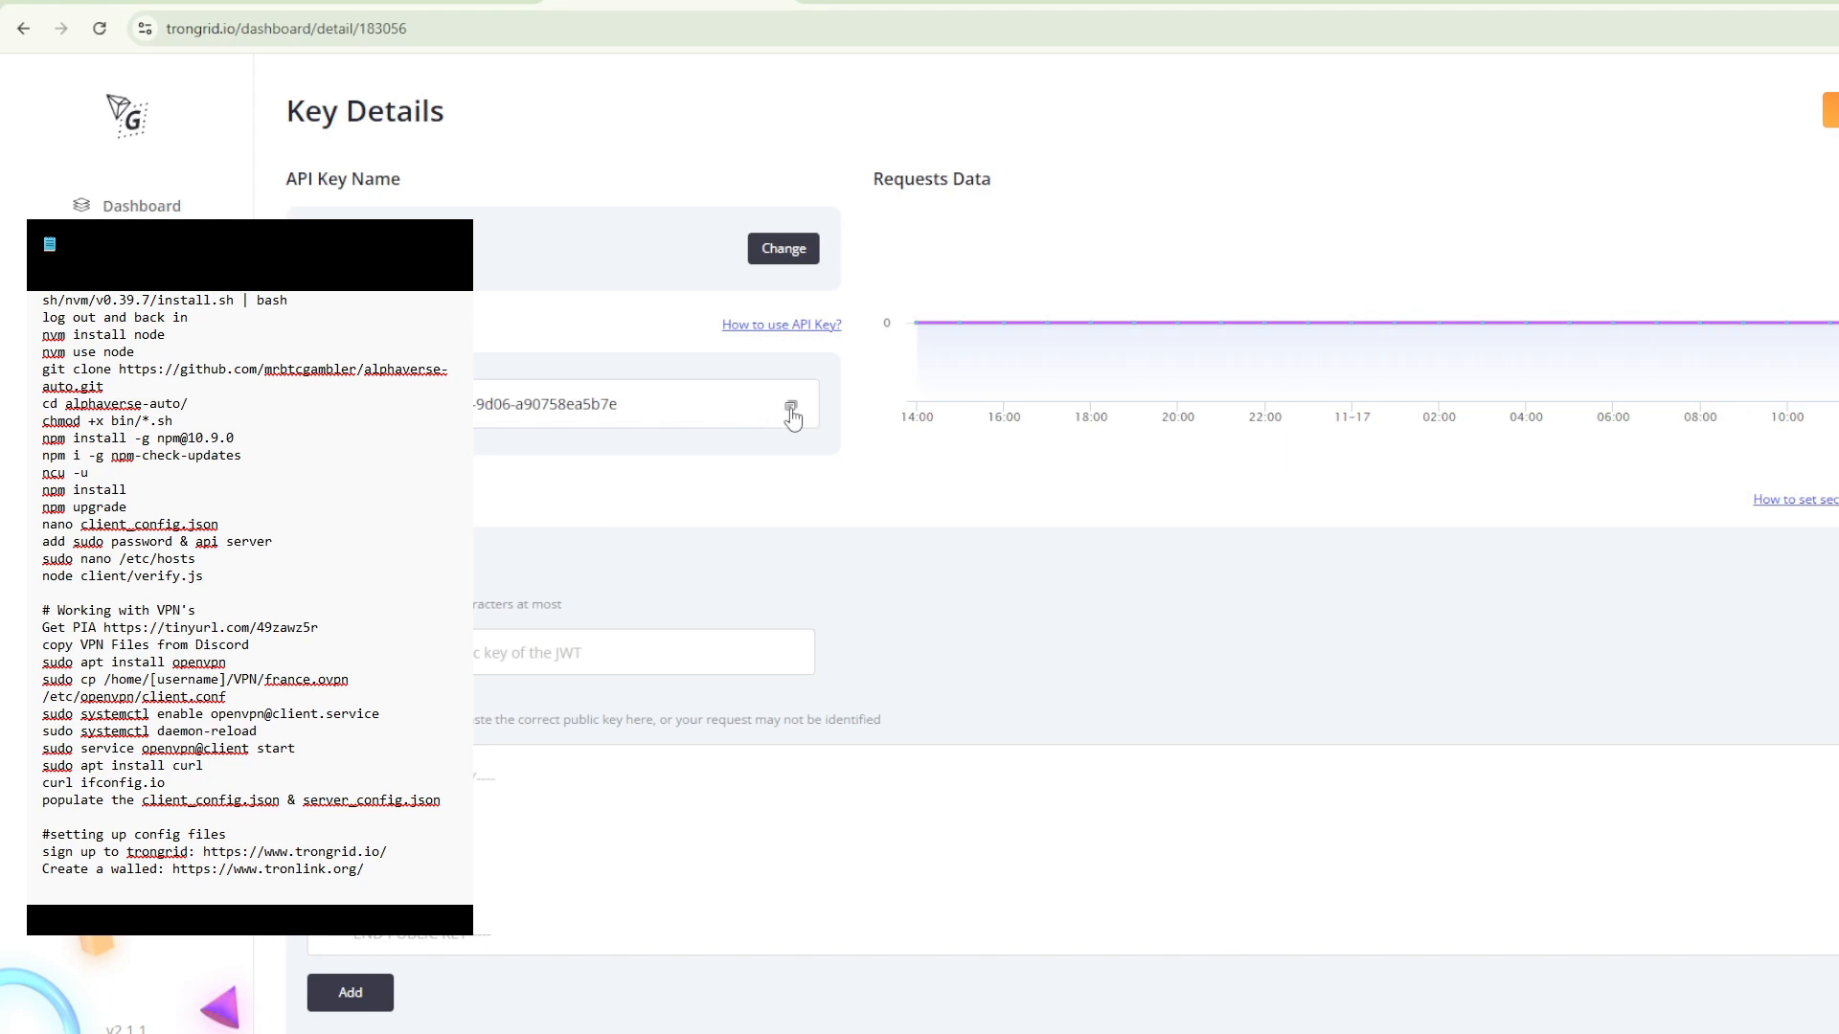
pyautogui.click(791, 410)
pyautogui.hotkey('alt', 'Tab')
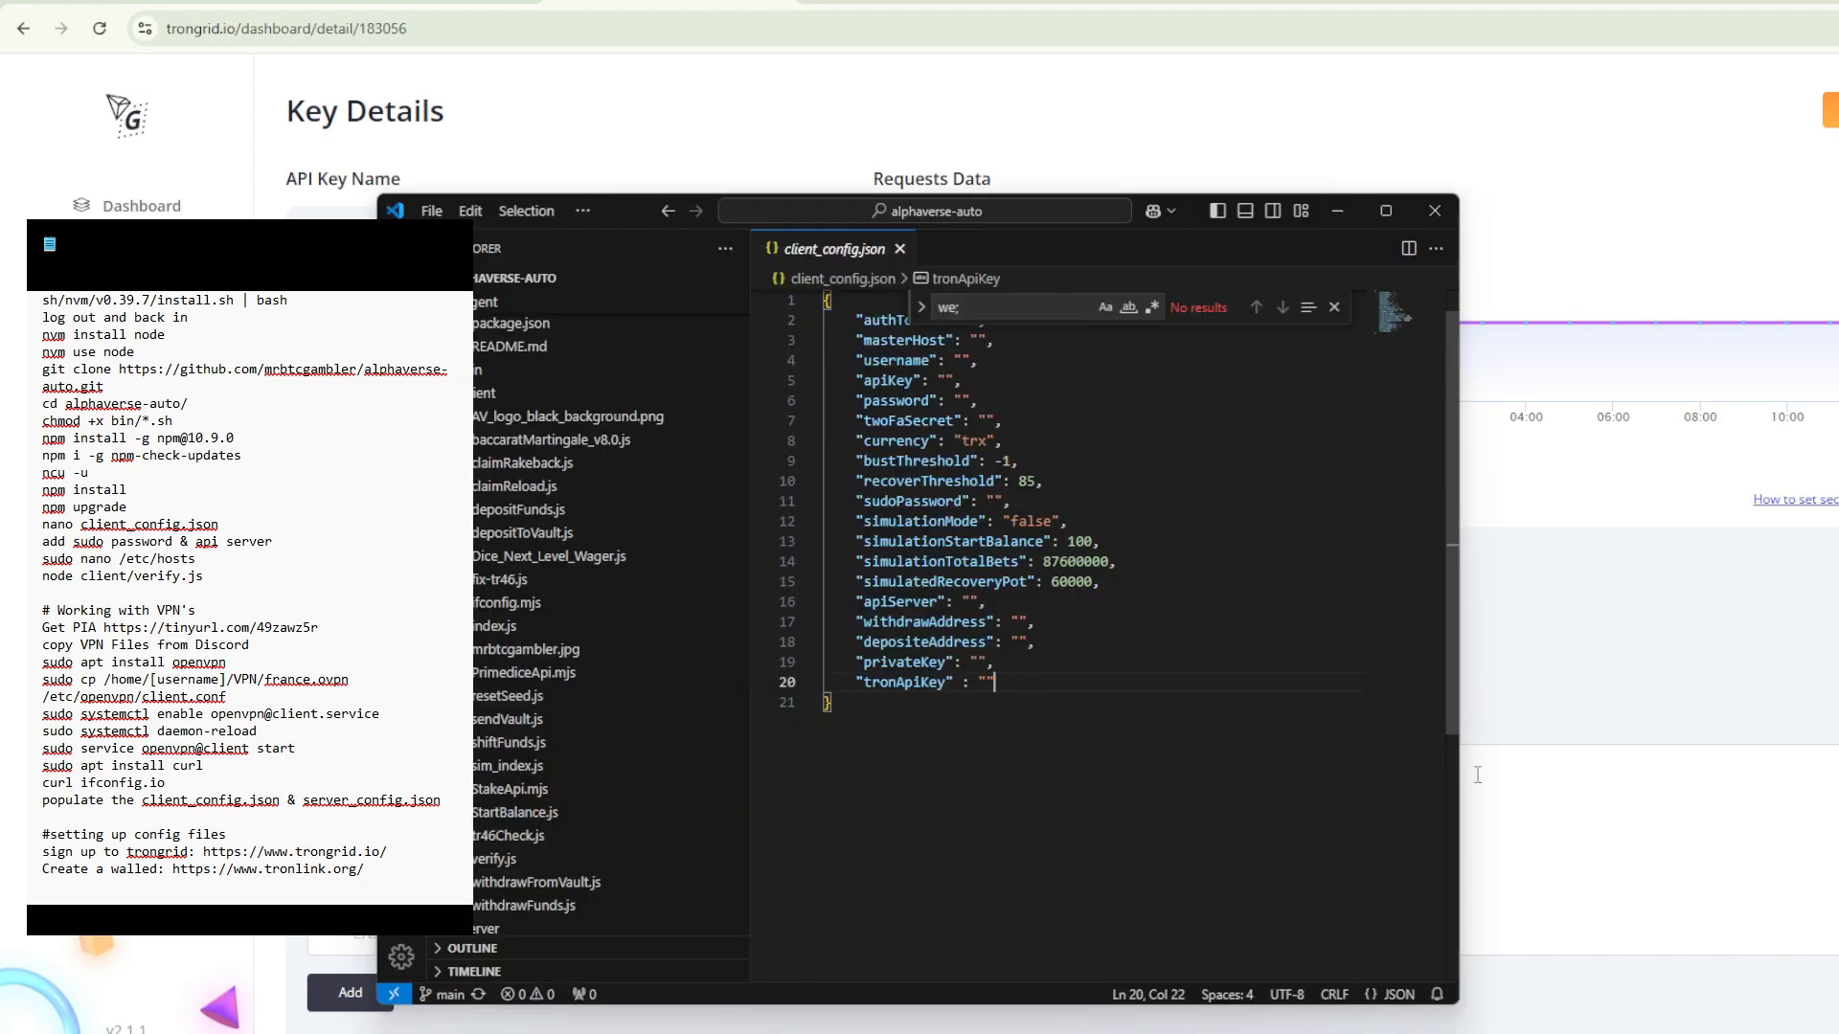
pyautogui.hotkey('alt', 'Tab')
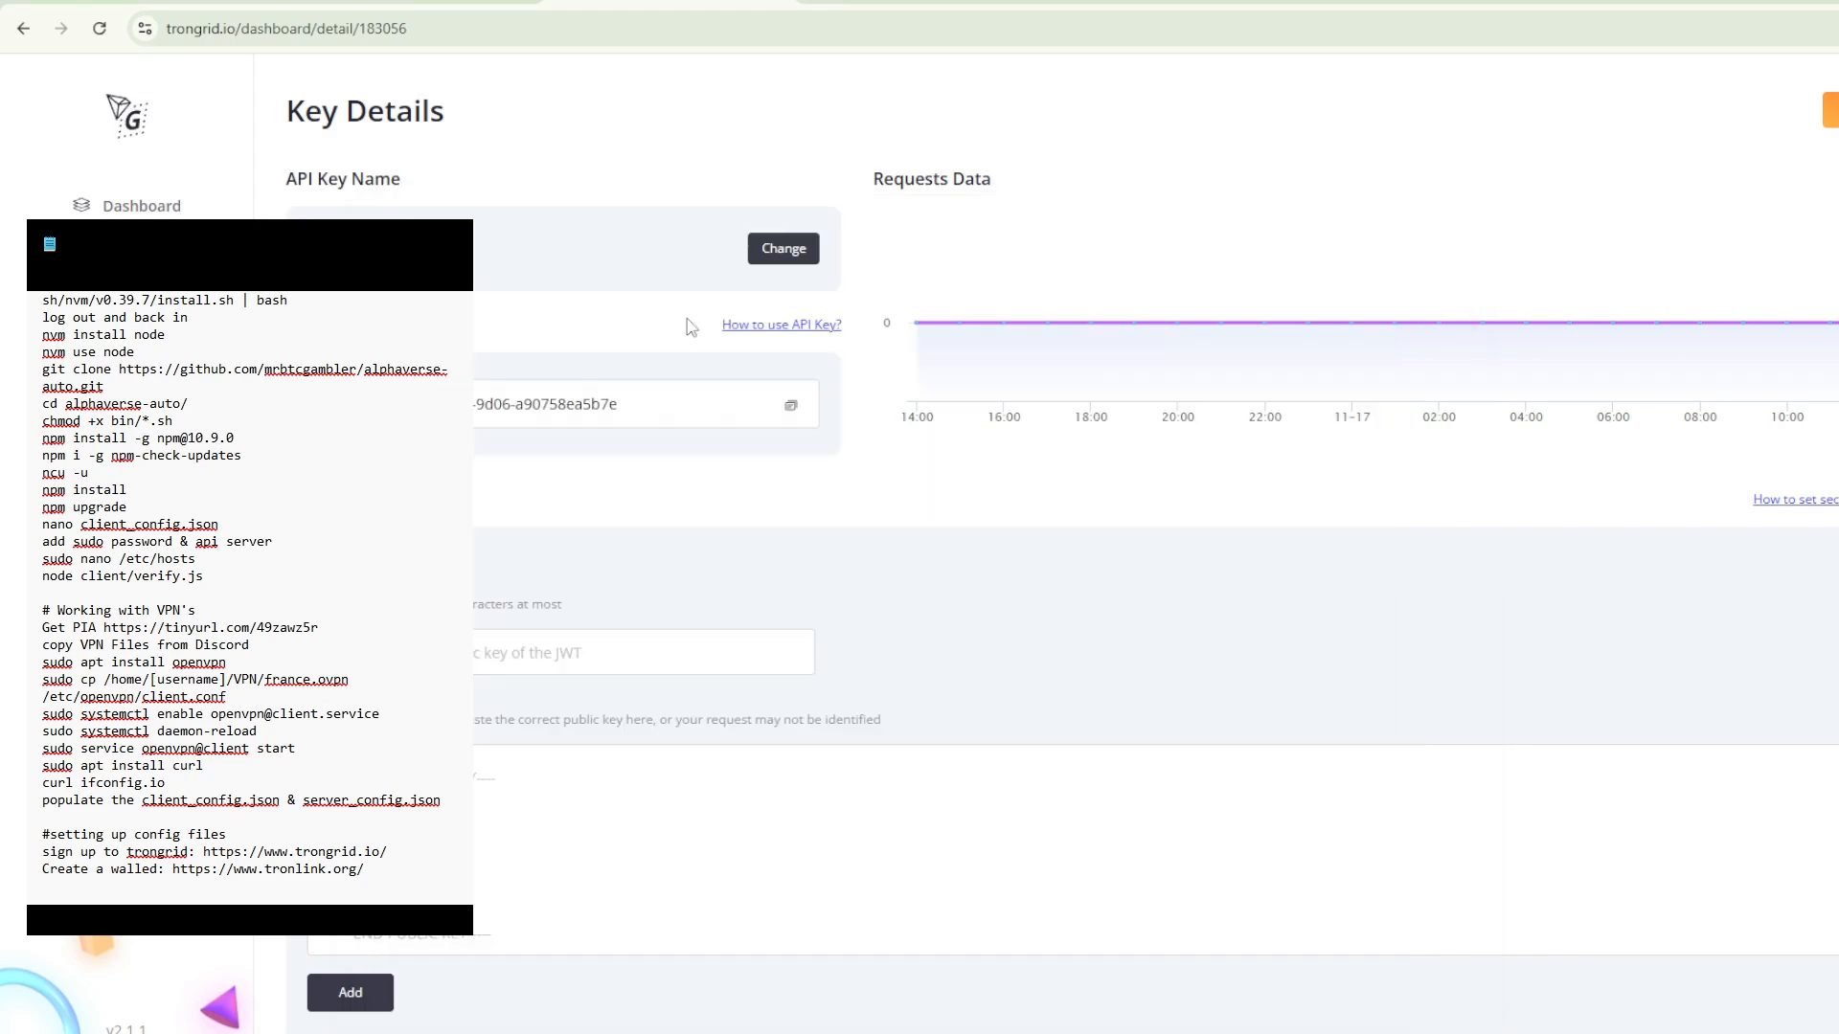
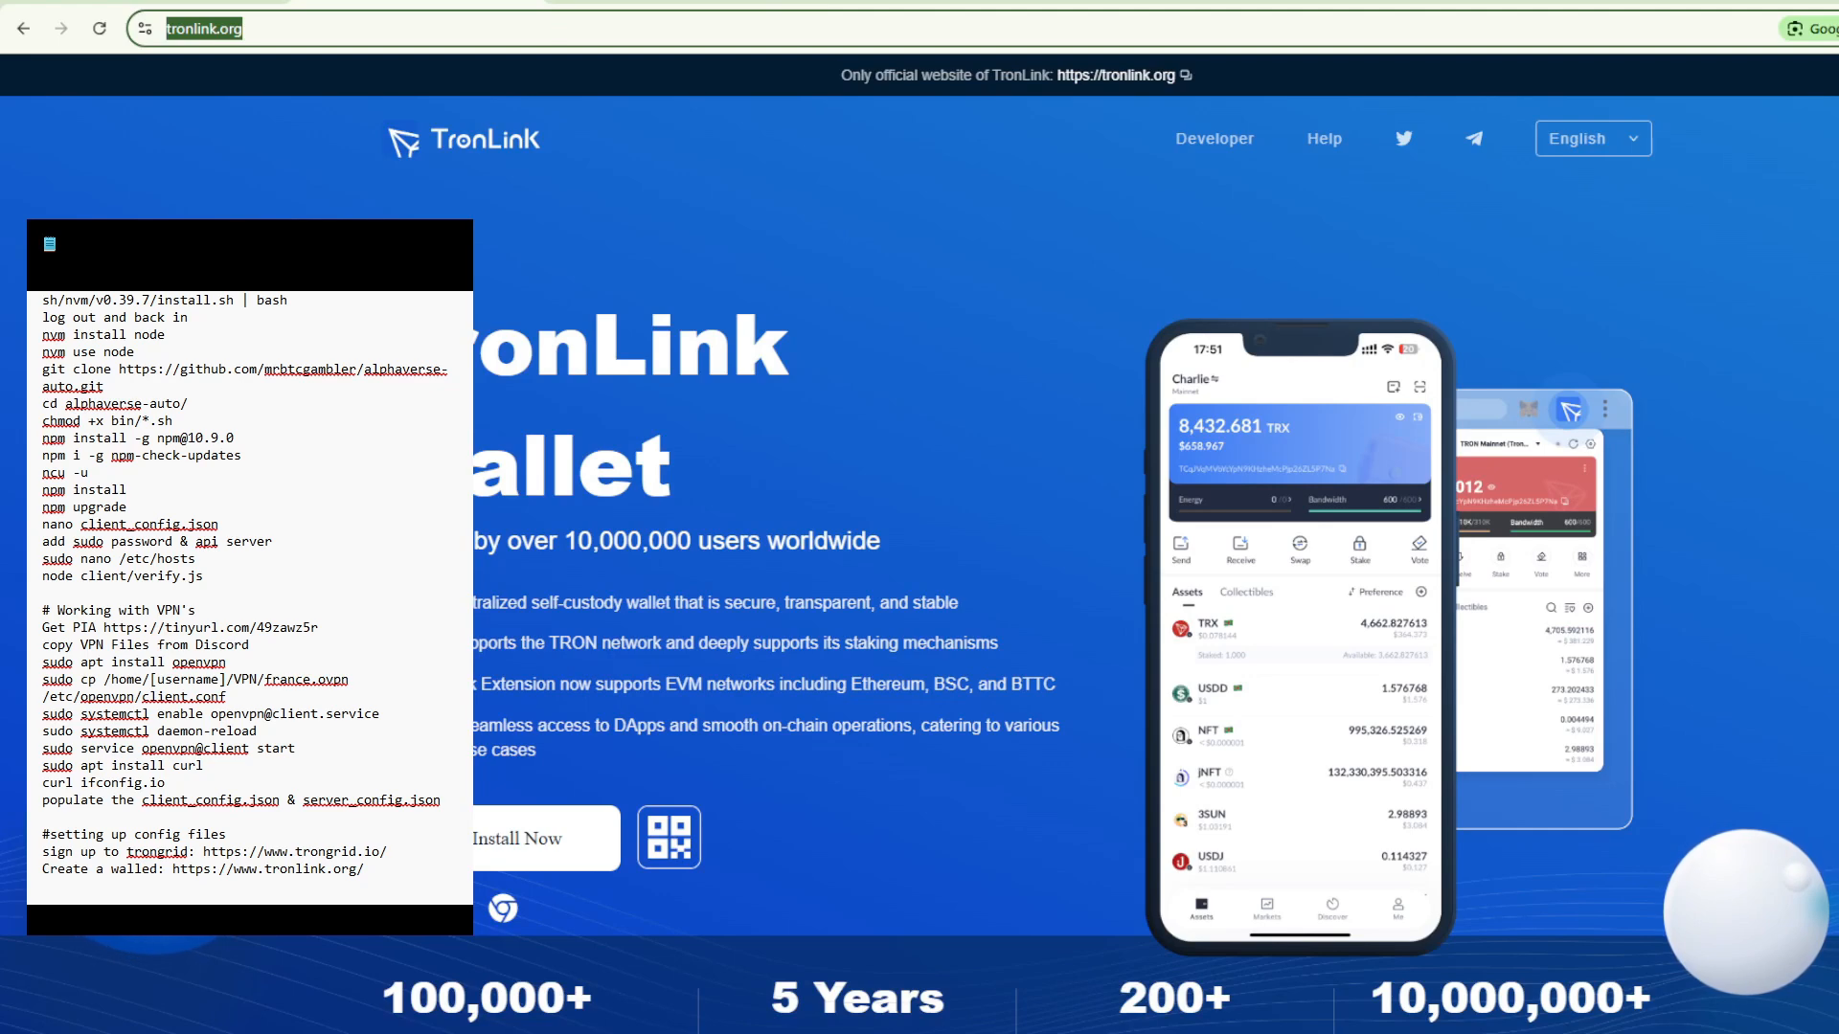
# - Open the TronLink wallet install page on tronlink.org and show the download options for the browser extension
pyautogui.moveTo(159, 869); pyautogui.dragTo(364, 869)
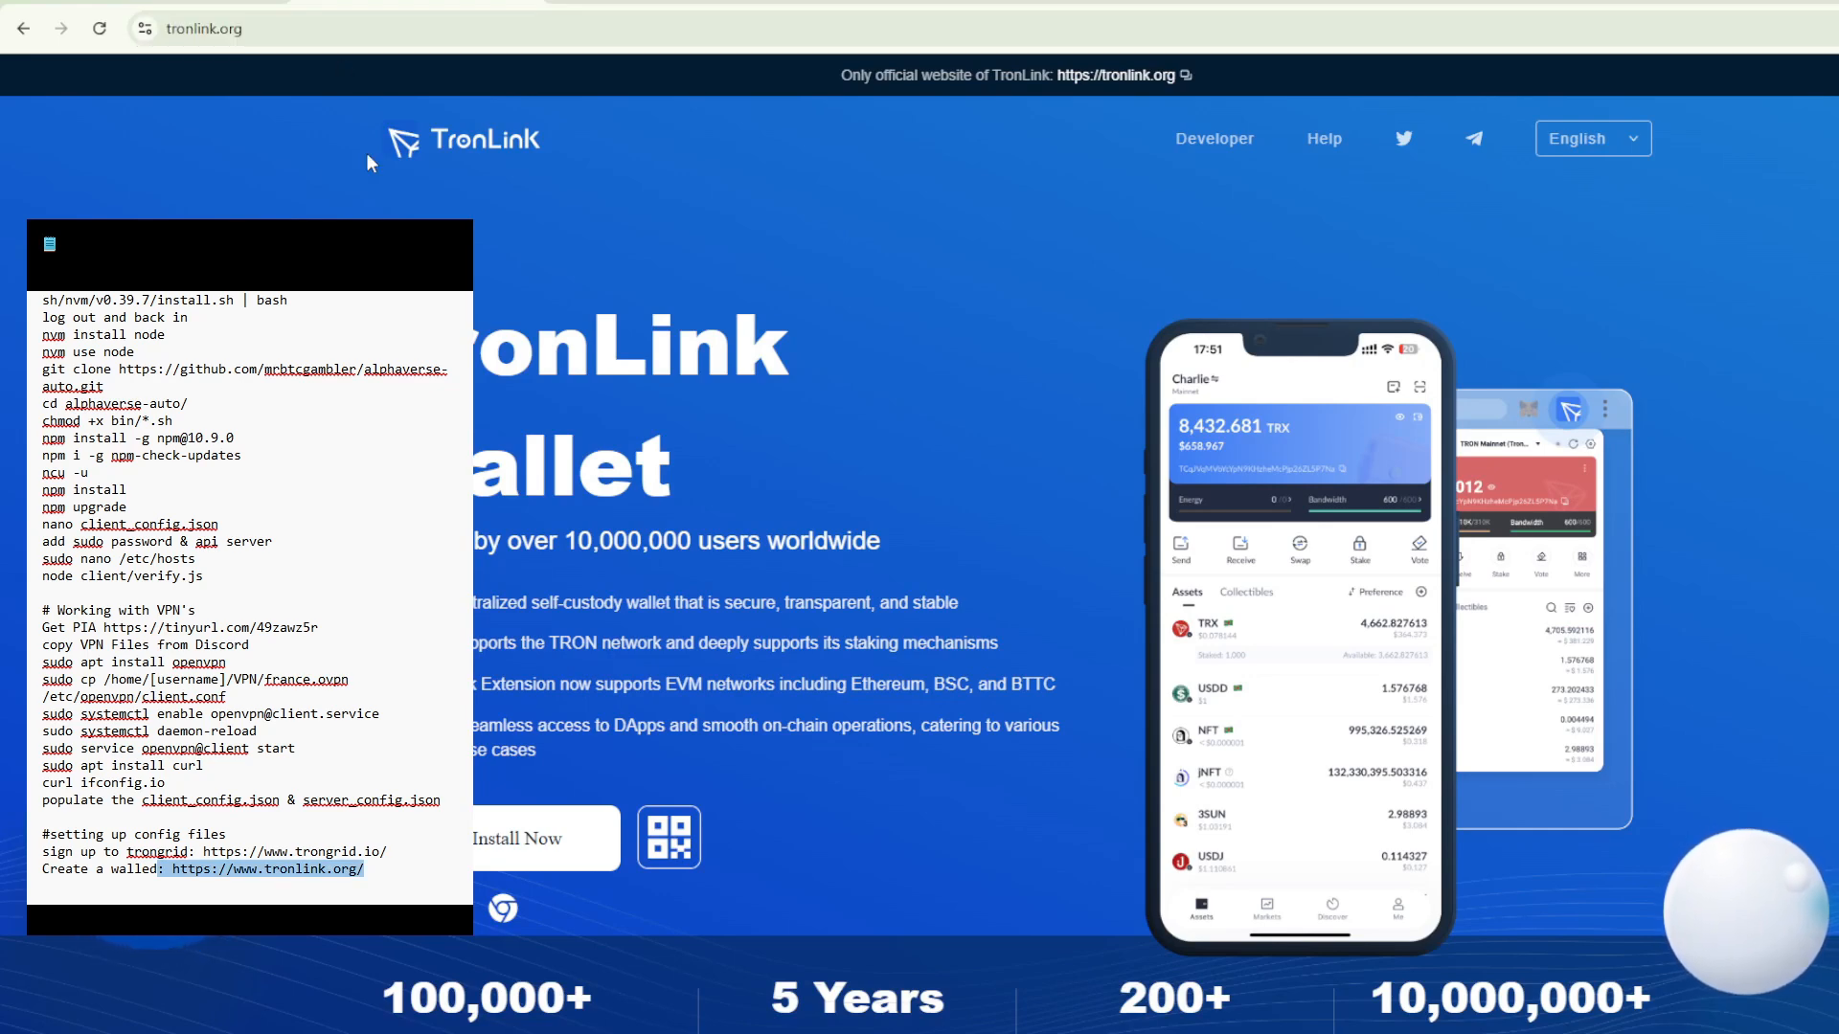
pyautogui.click(560, 845)
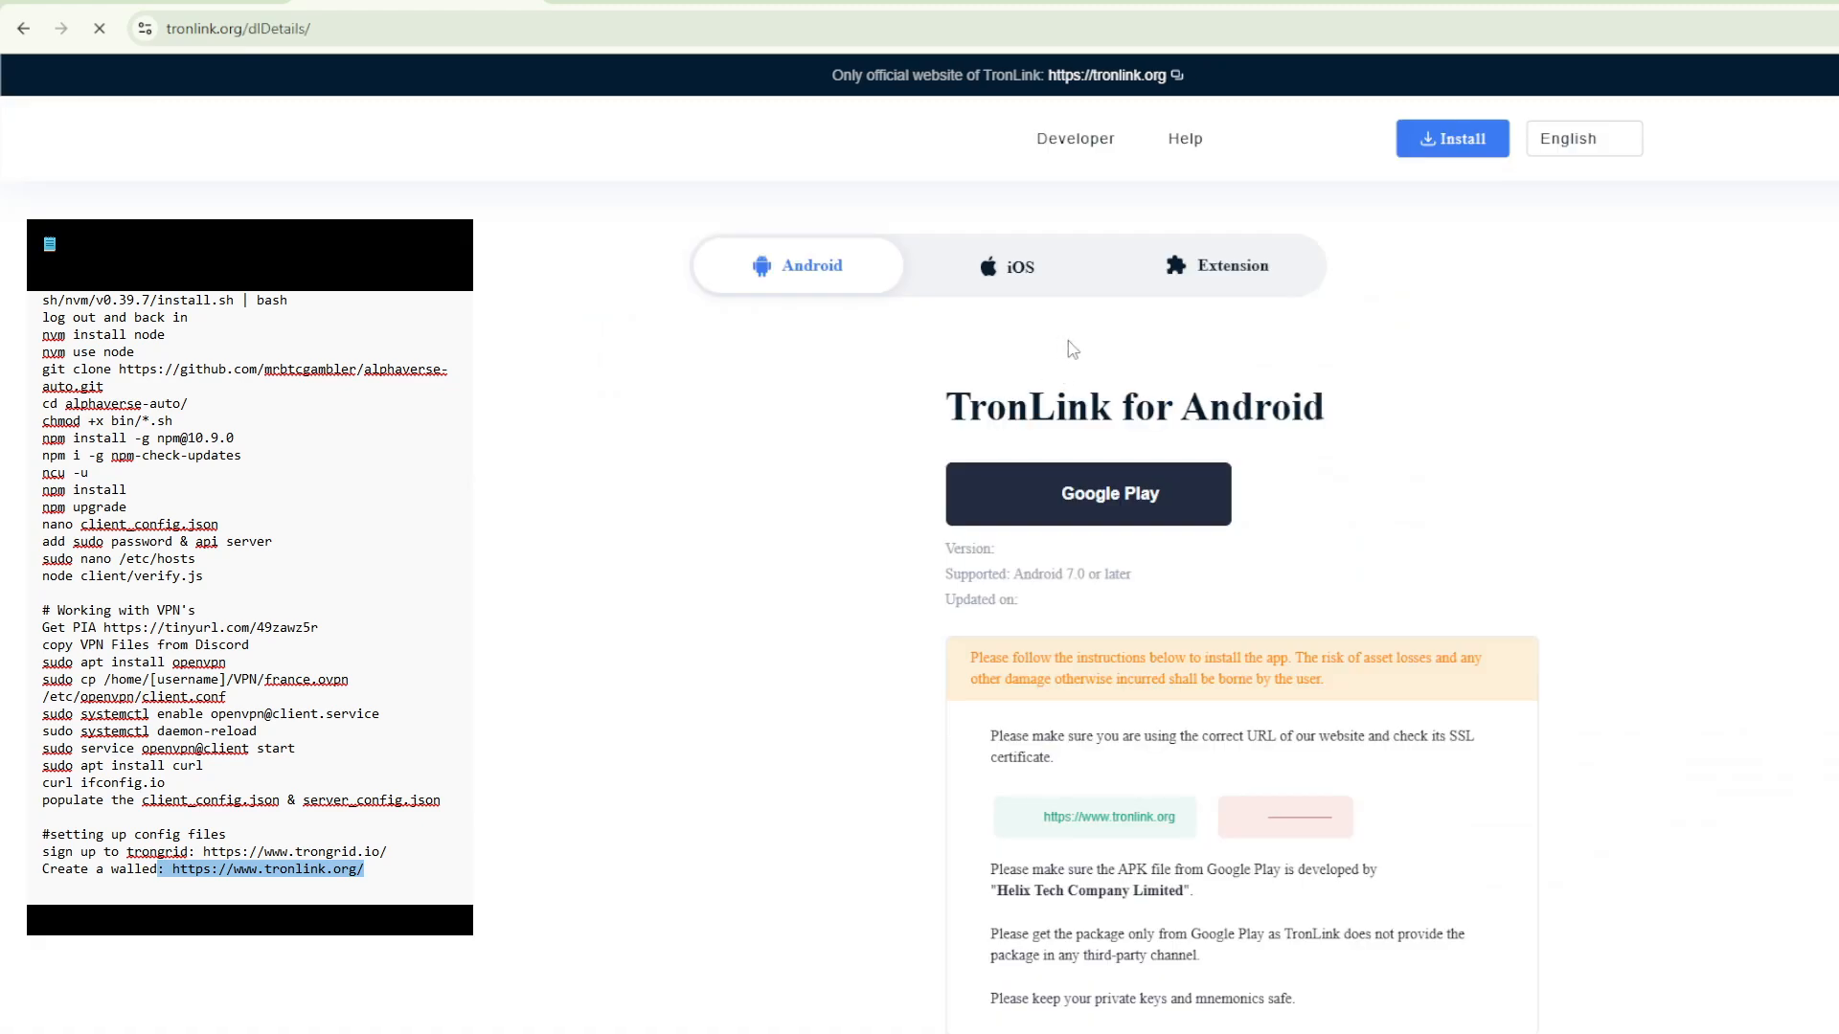
pyautogui.click(1244, 285)
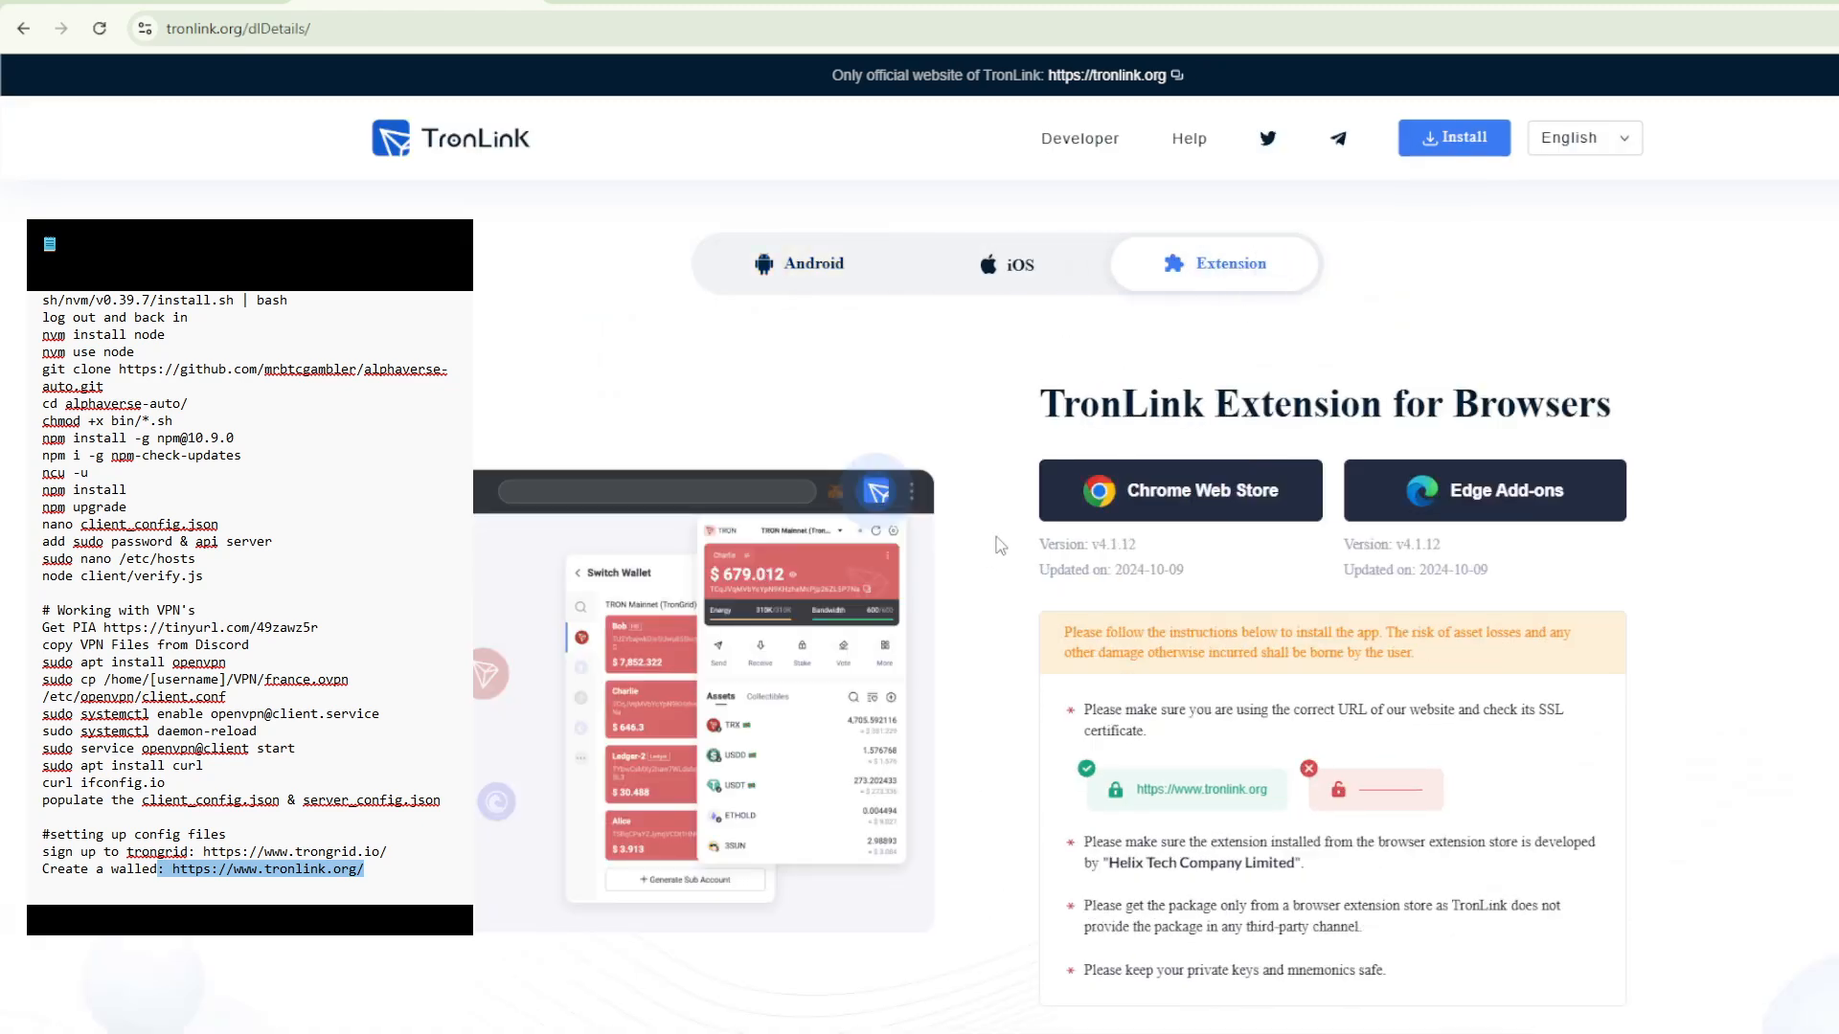
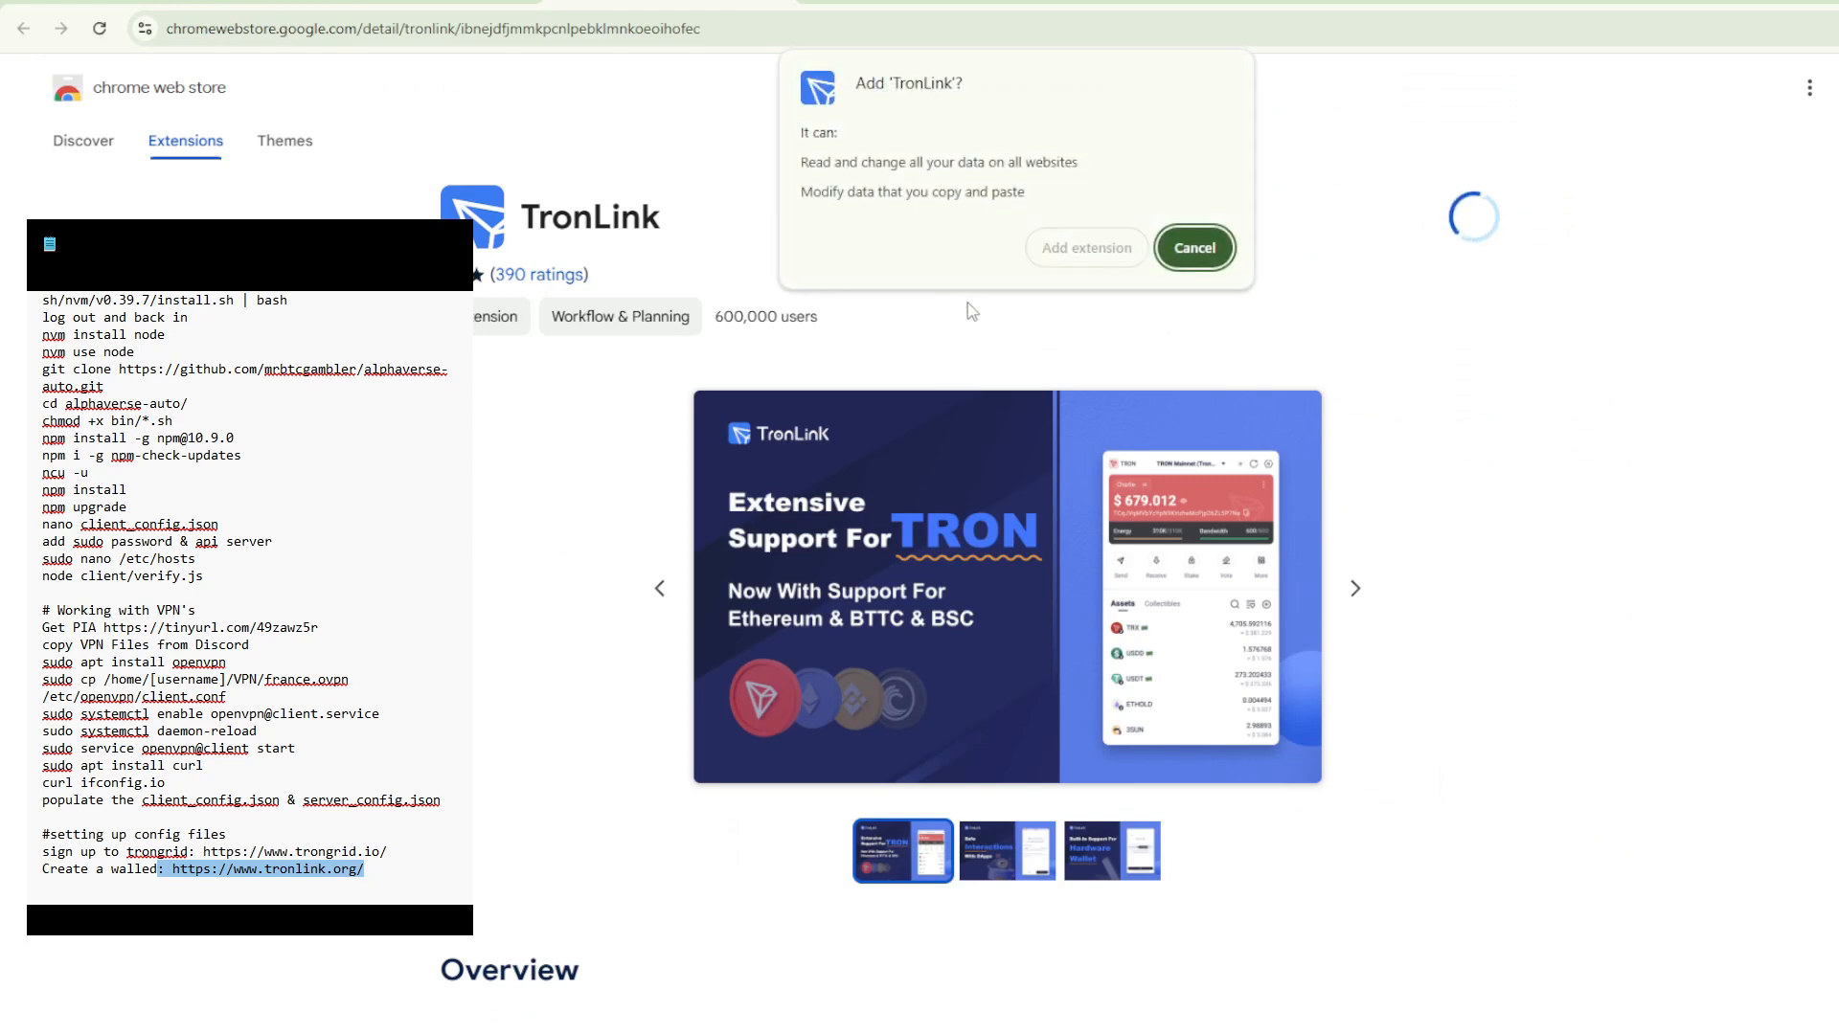
# - Approve the requested permissions and add the TronLink wallet extension to Chrome from the Chrome Web Store
pyautogui.click(1083, 252)
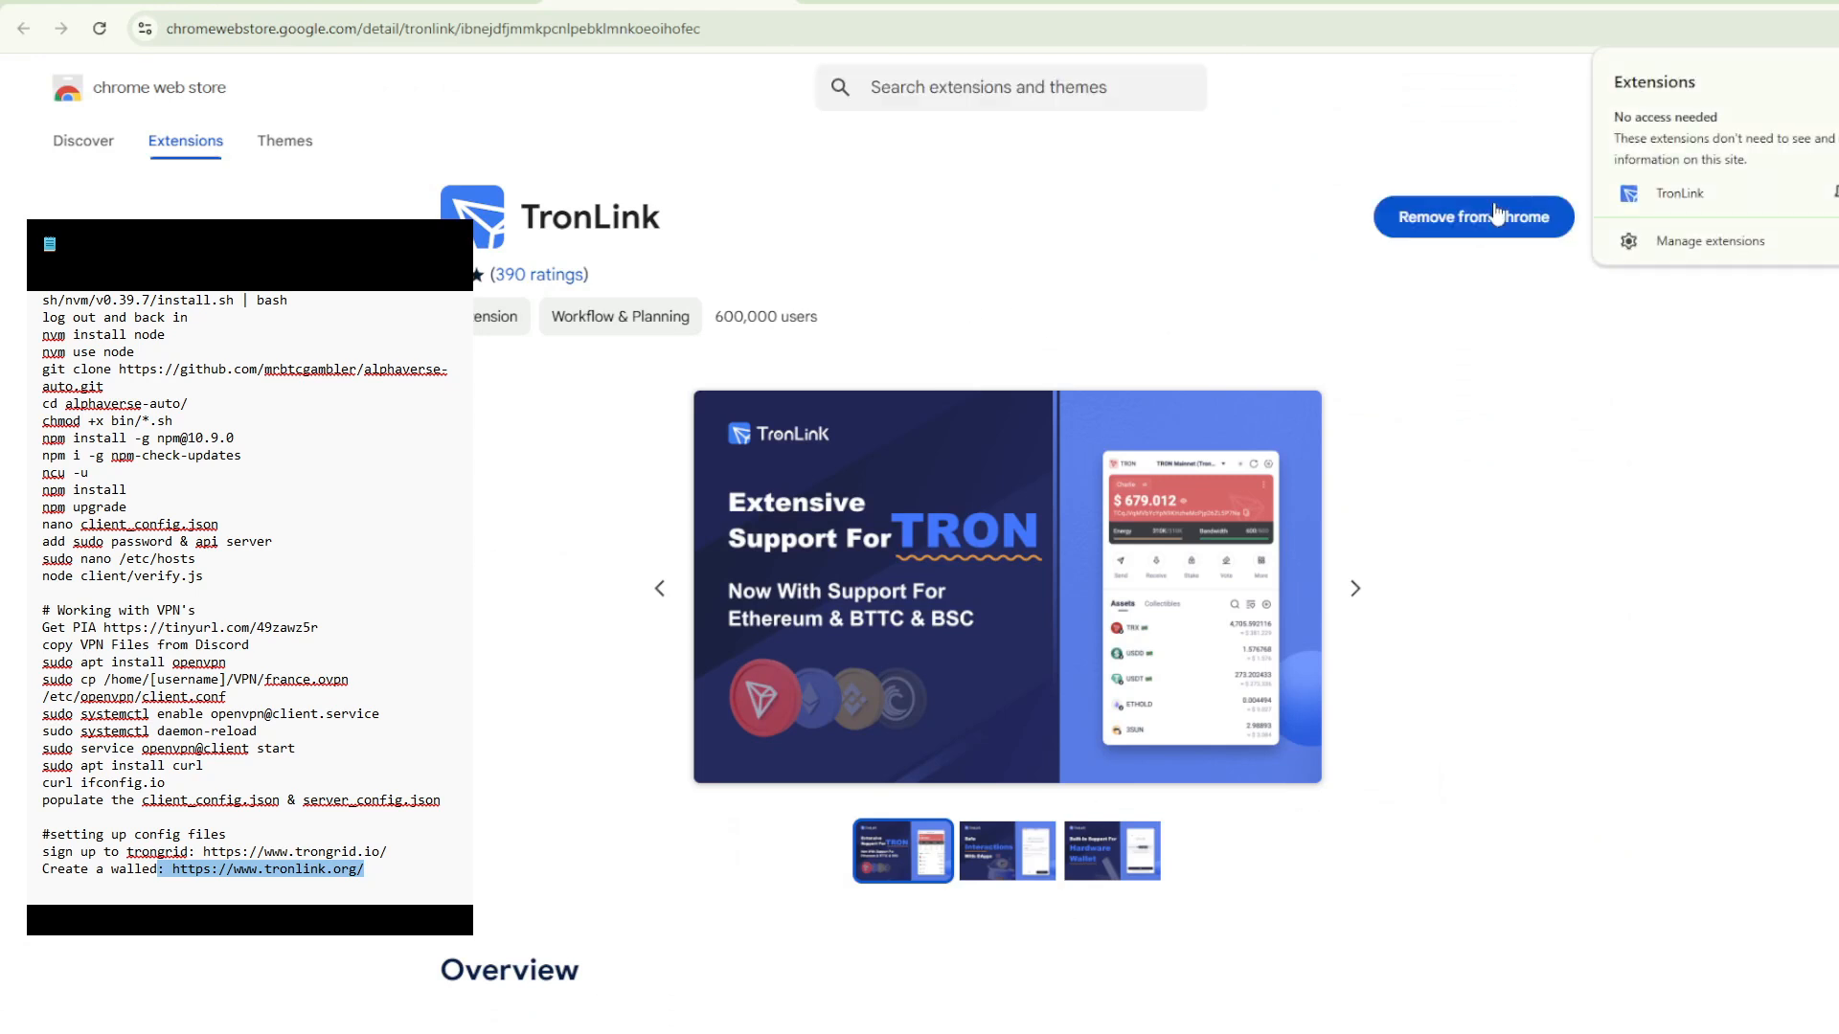
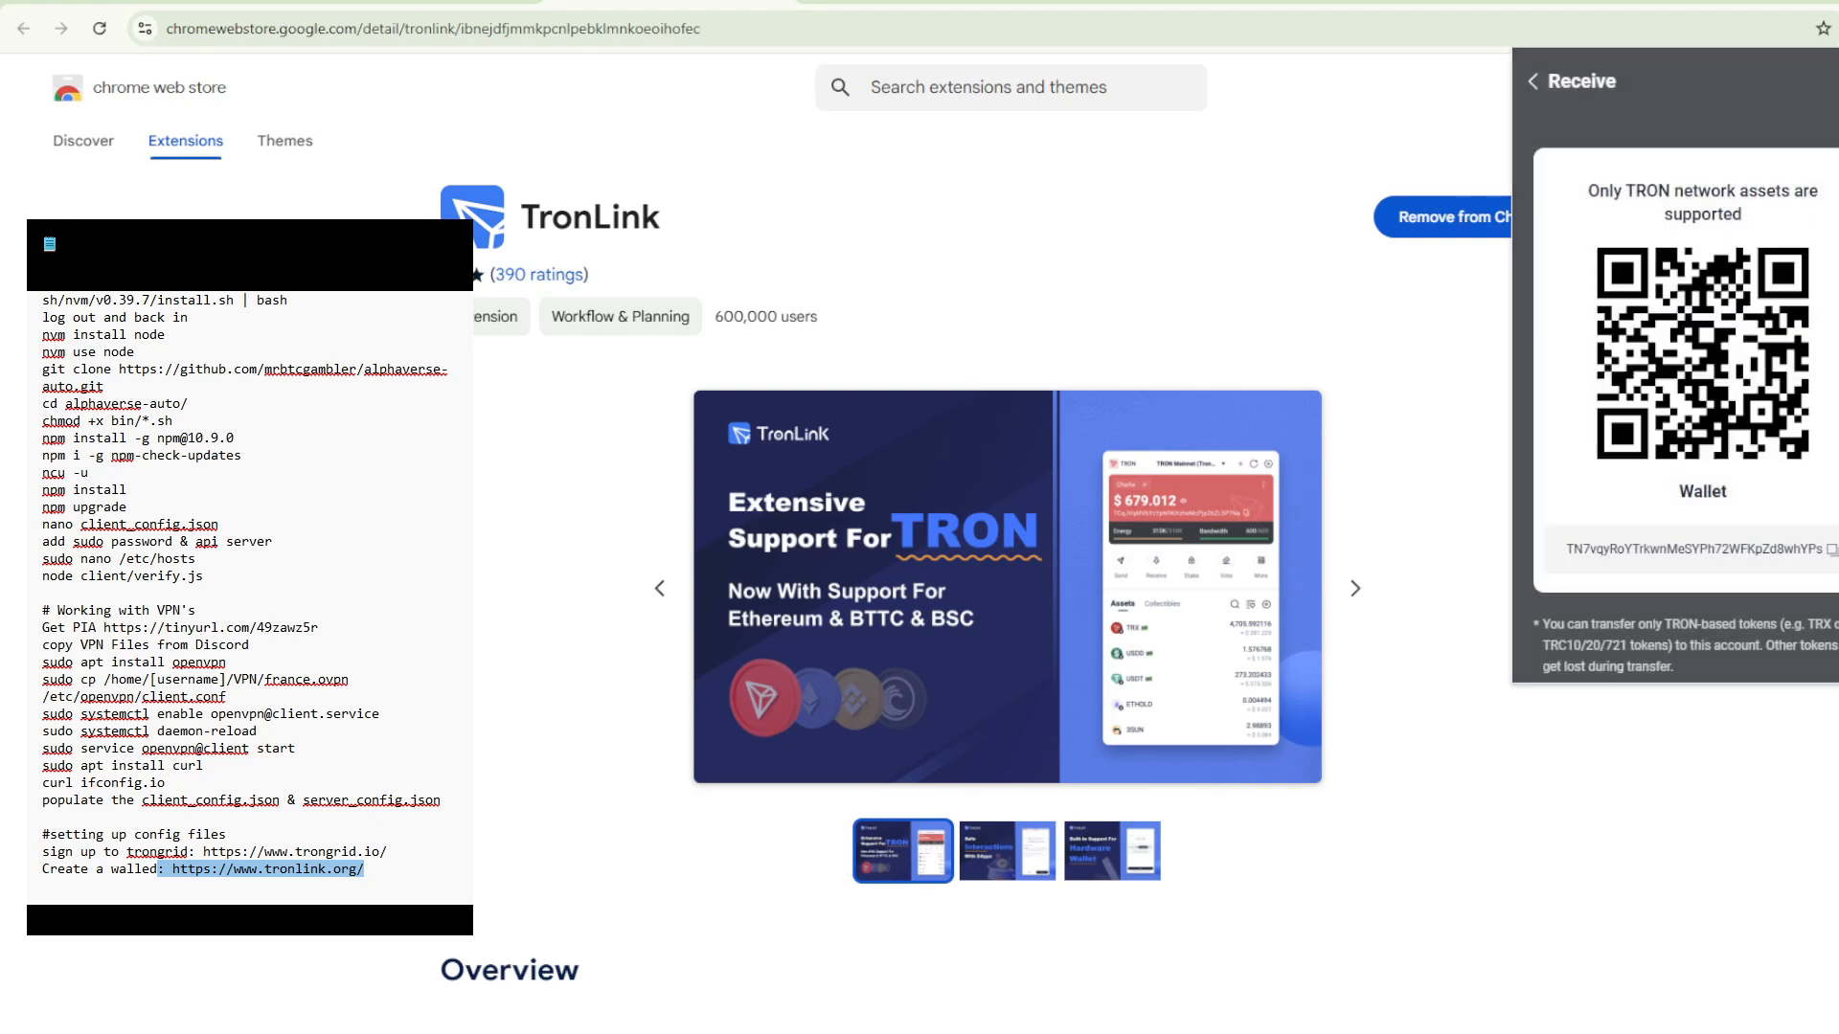
# - Switch to VS Code, review the empty withdrawAddress, tronApiKey and privateKey entries in client_config.json, and return to the TronLink wallet in Chrome
pyautogui.hotkey('alt', 'Tab')
pyautogui.click(1018, 623)
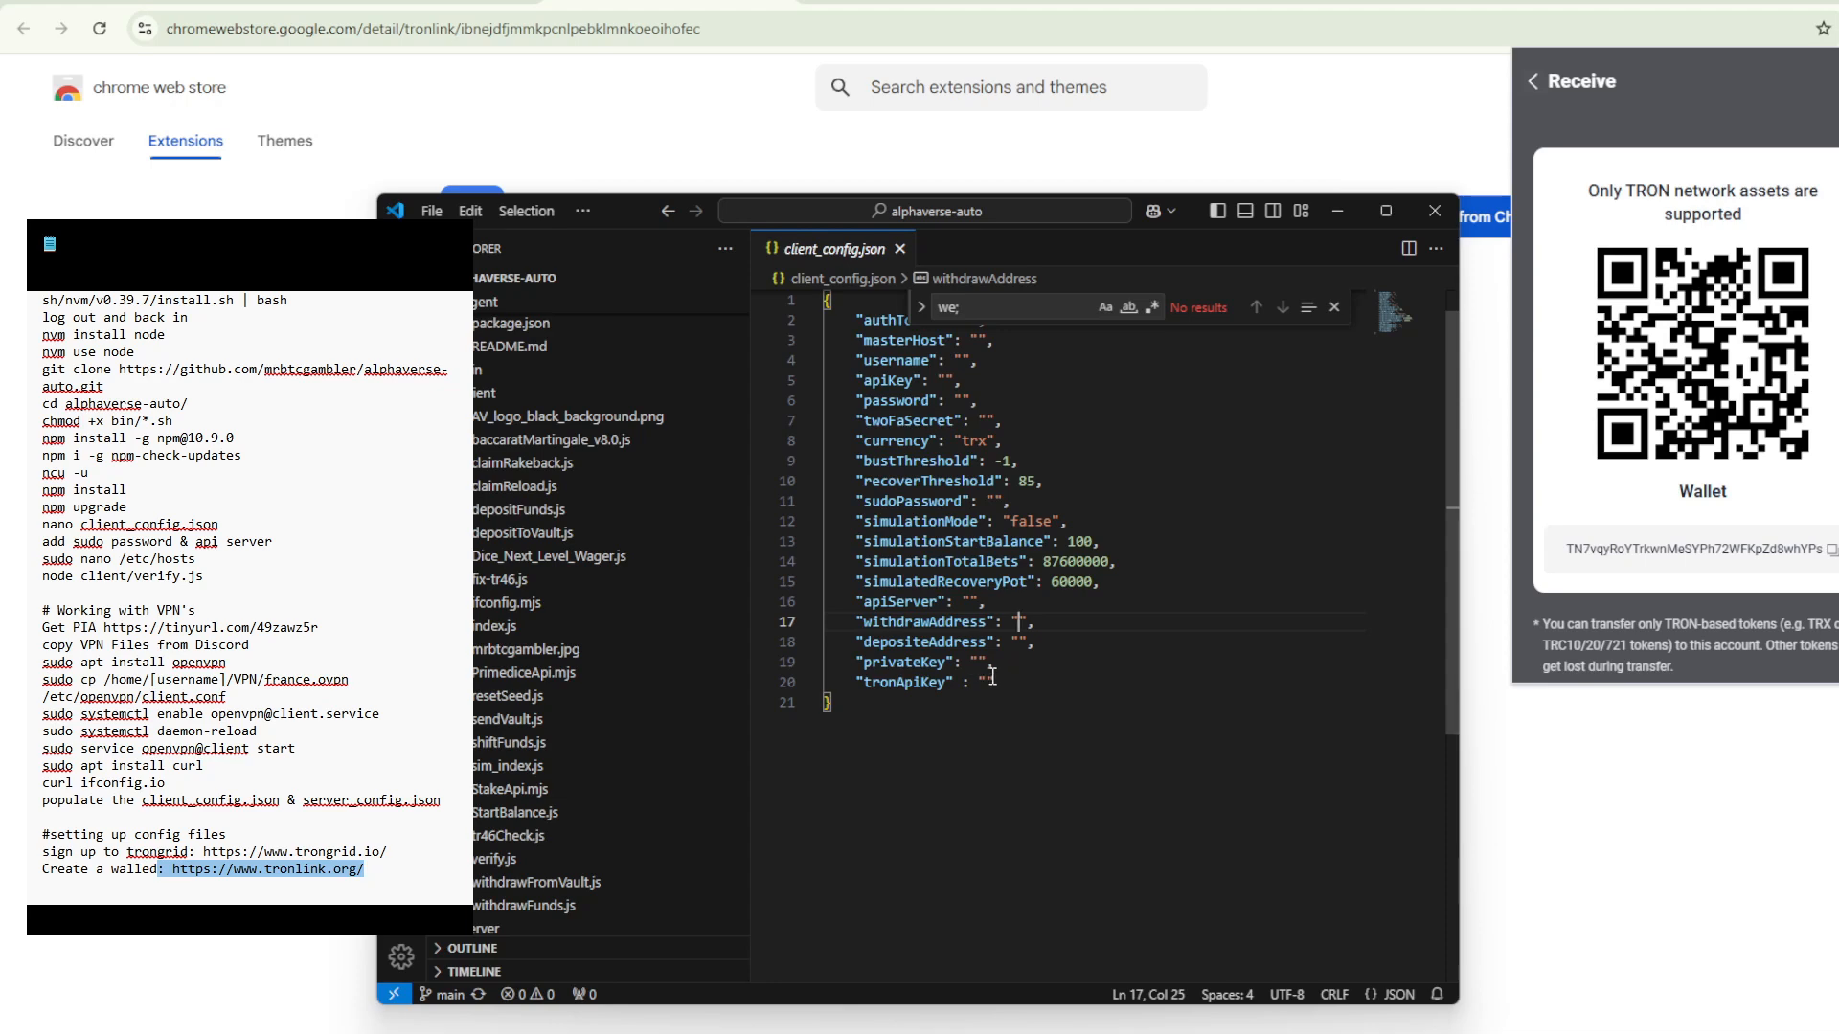
pyautogui.click(987, 682)
pyautogui.click(1019, 623)
pyautogui.click(978, 663)
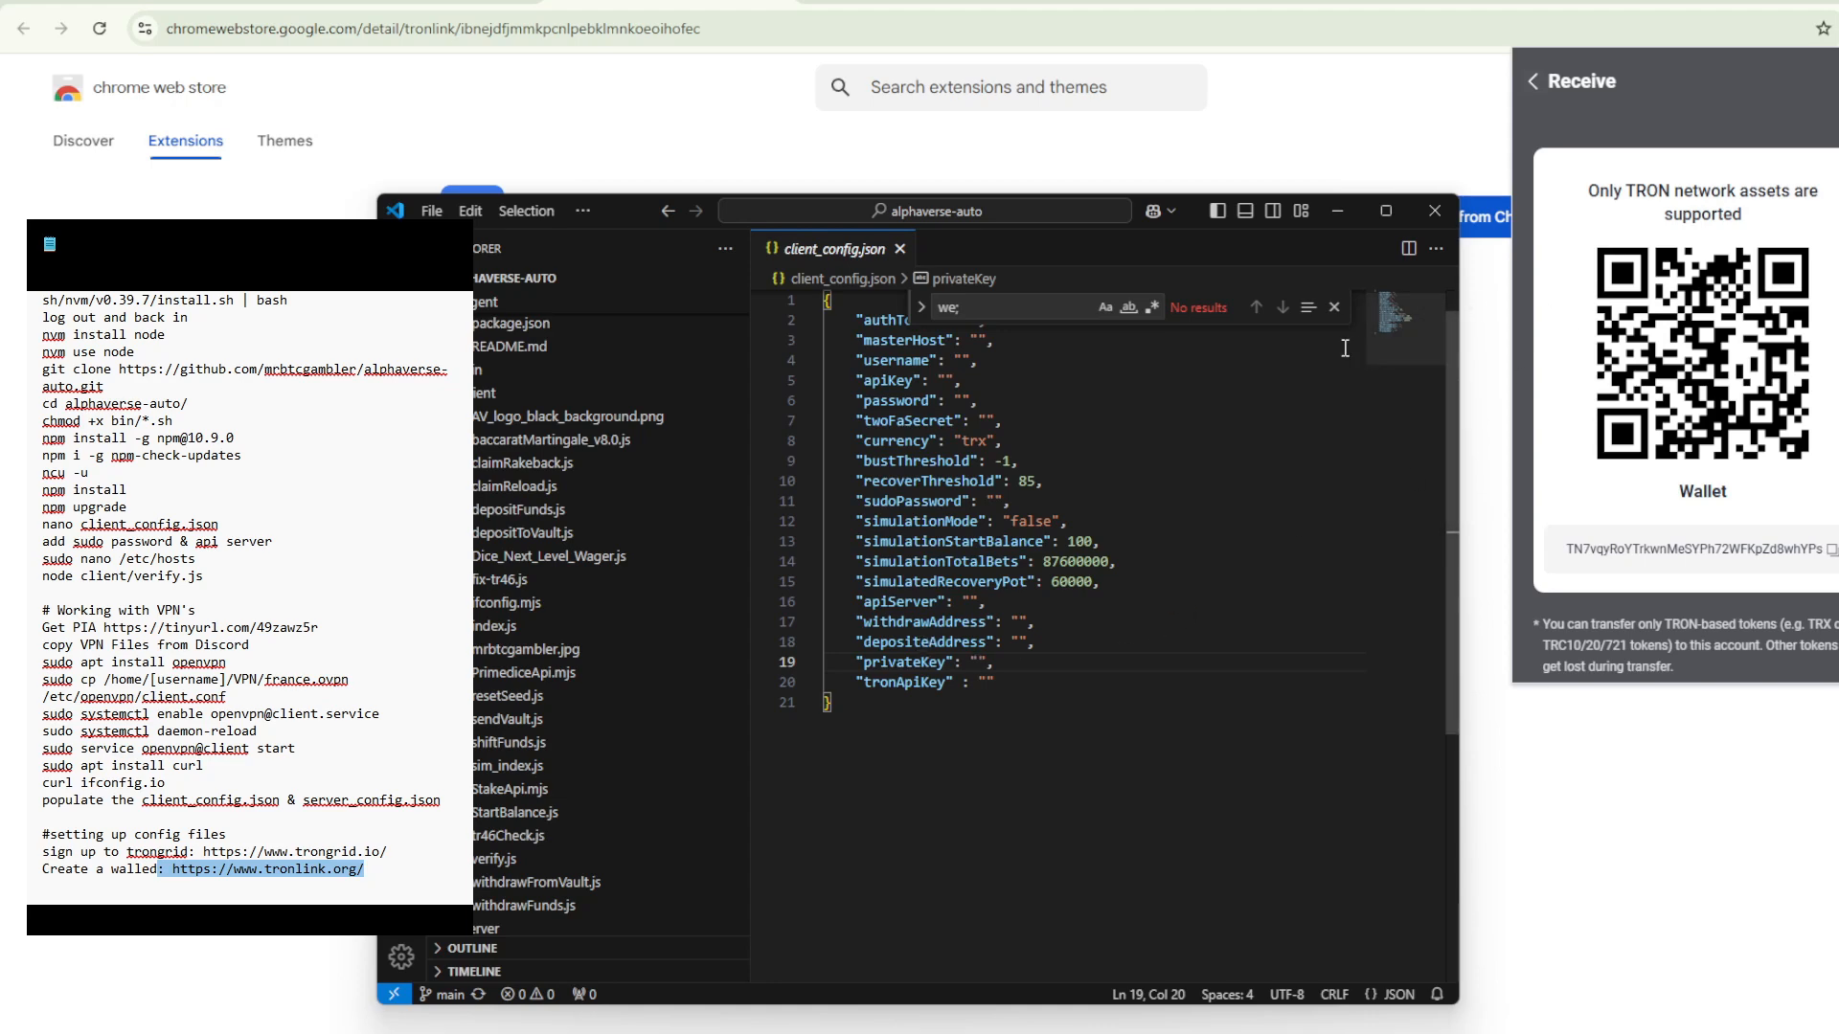
pyautogui.click(1565, 81)
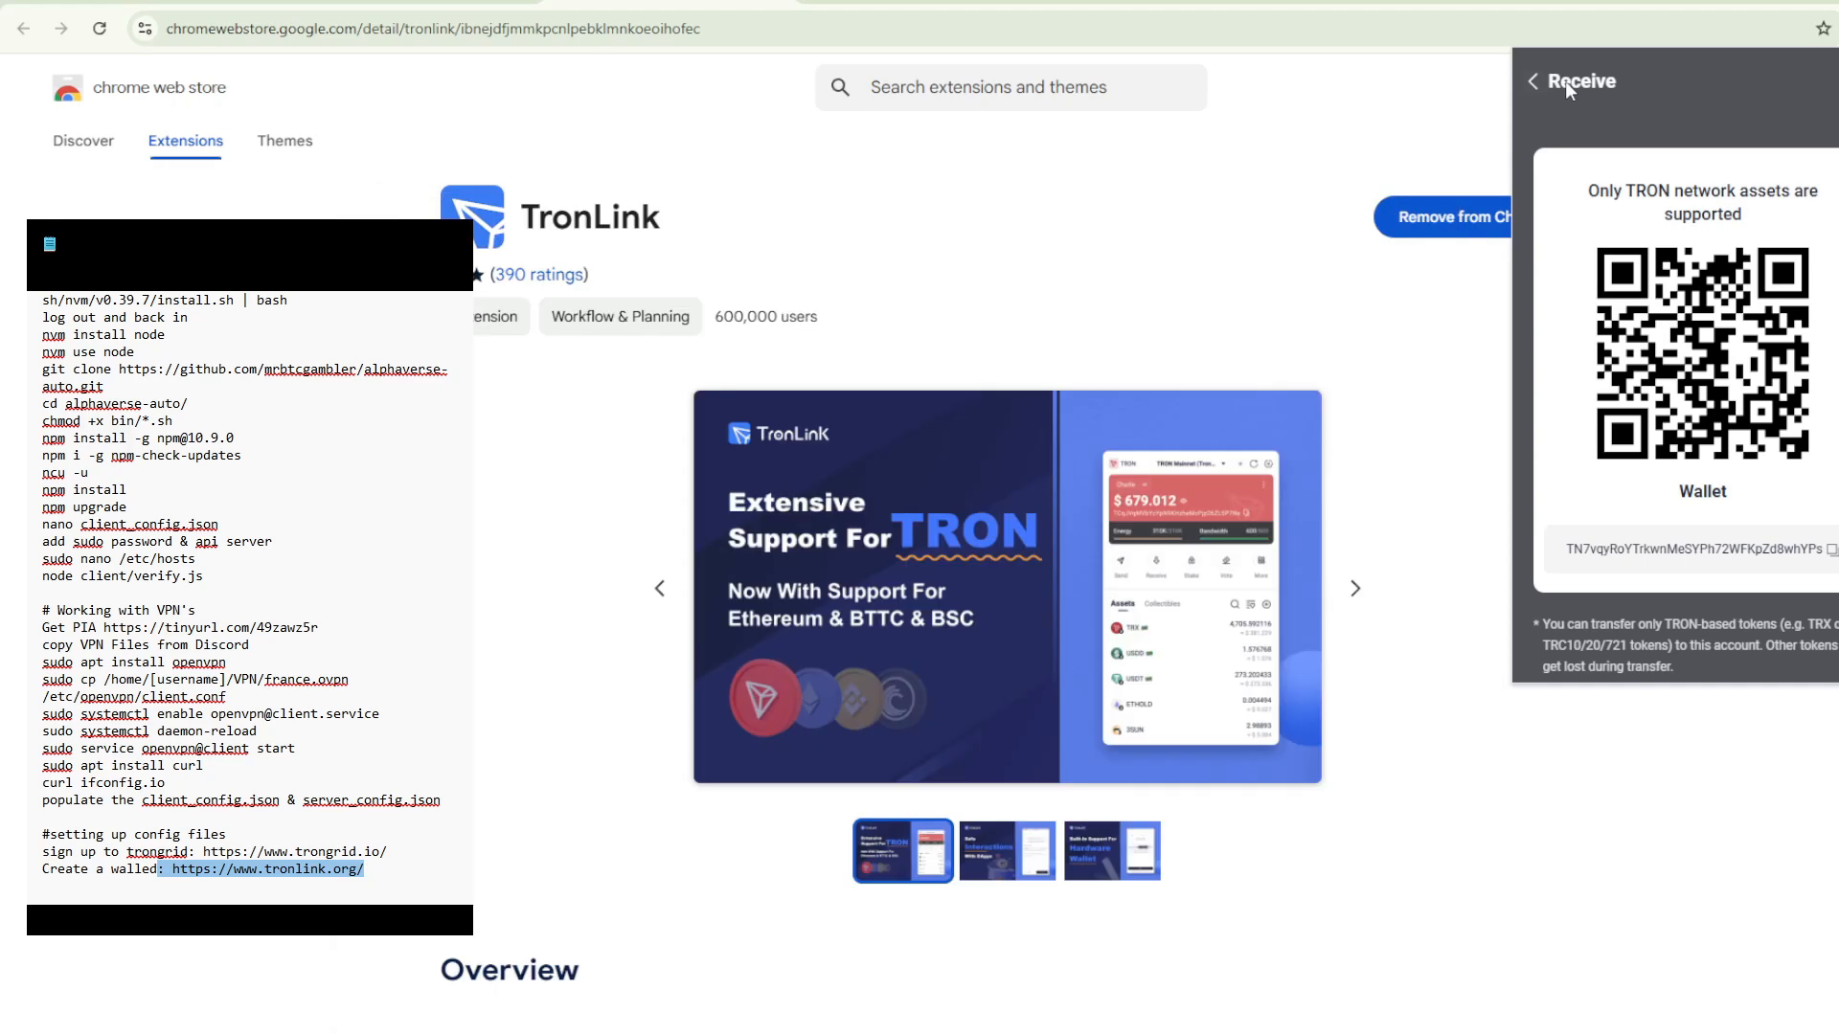
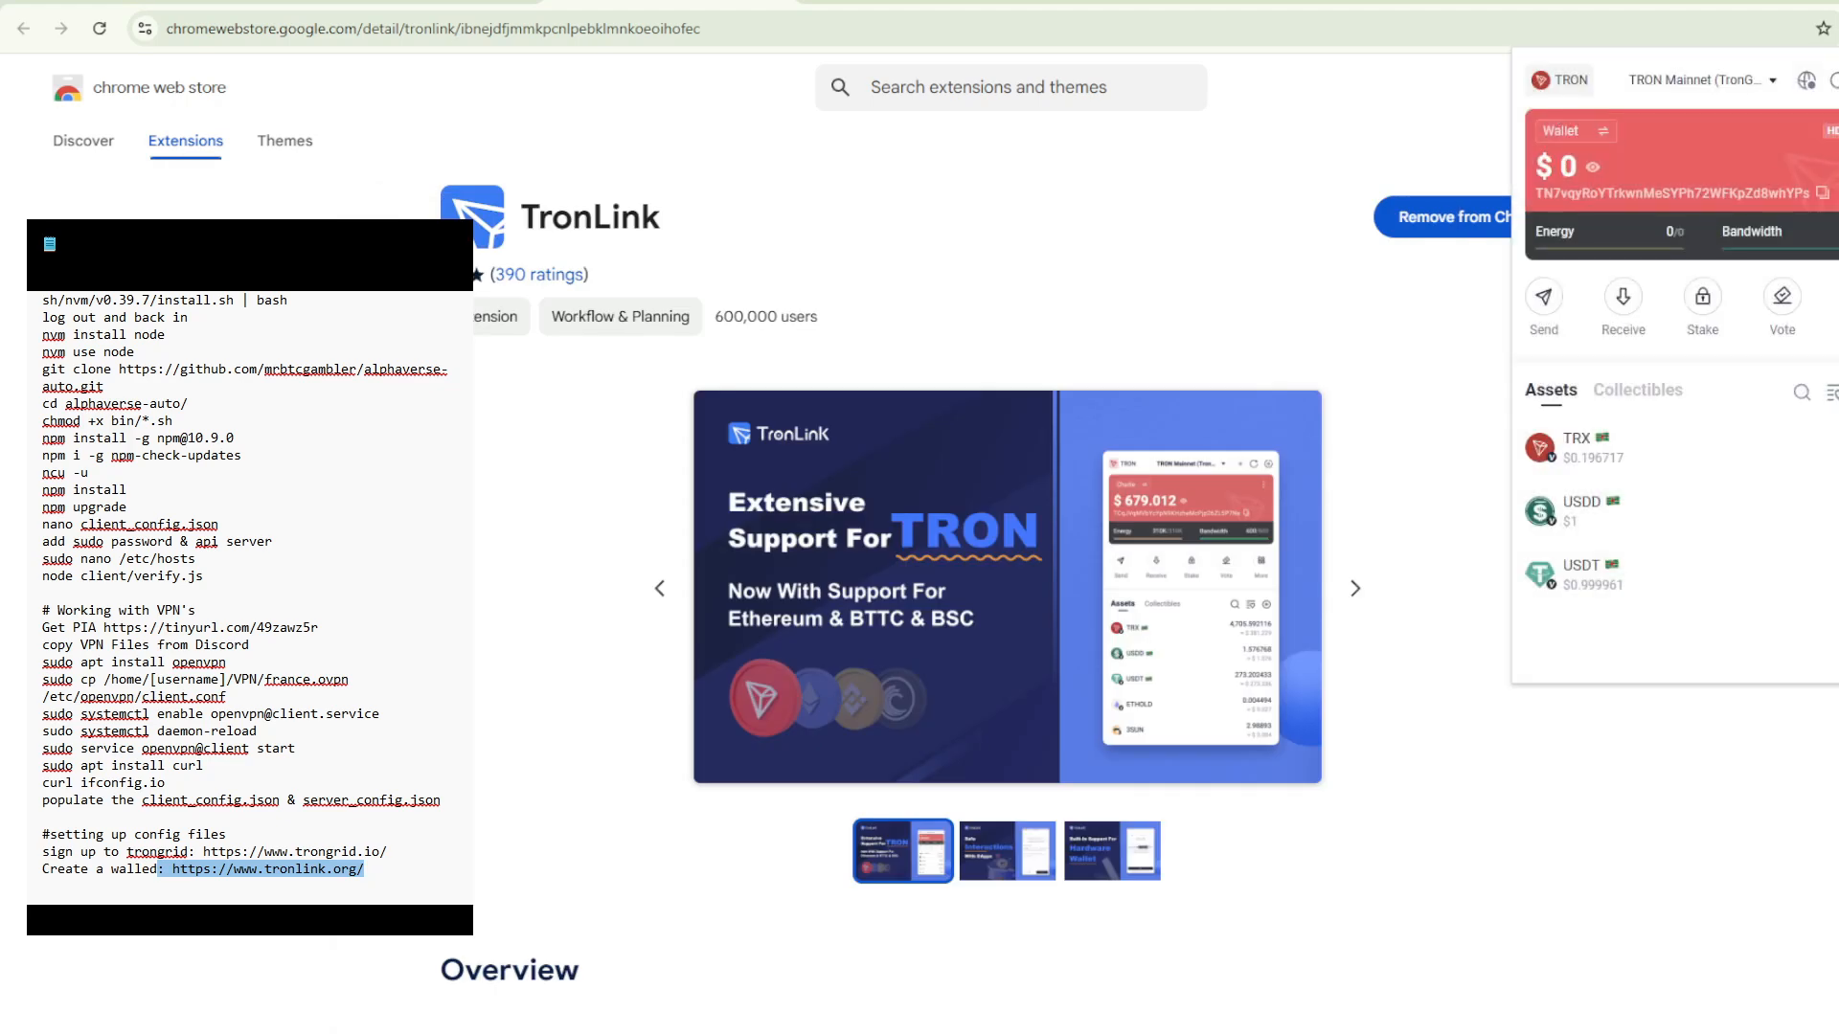
# - Open the account export options for the current TronLink wallet to reach its private key export
pyautogui.click(1837, 131)
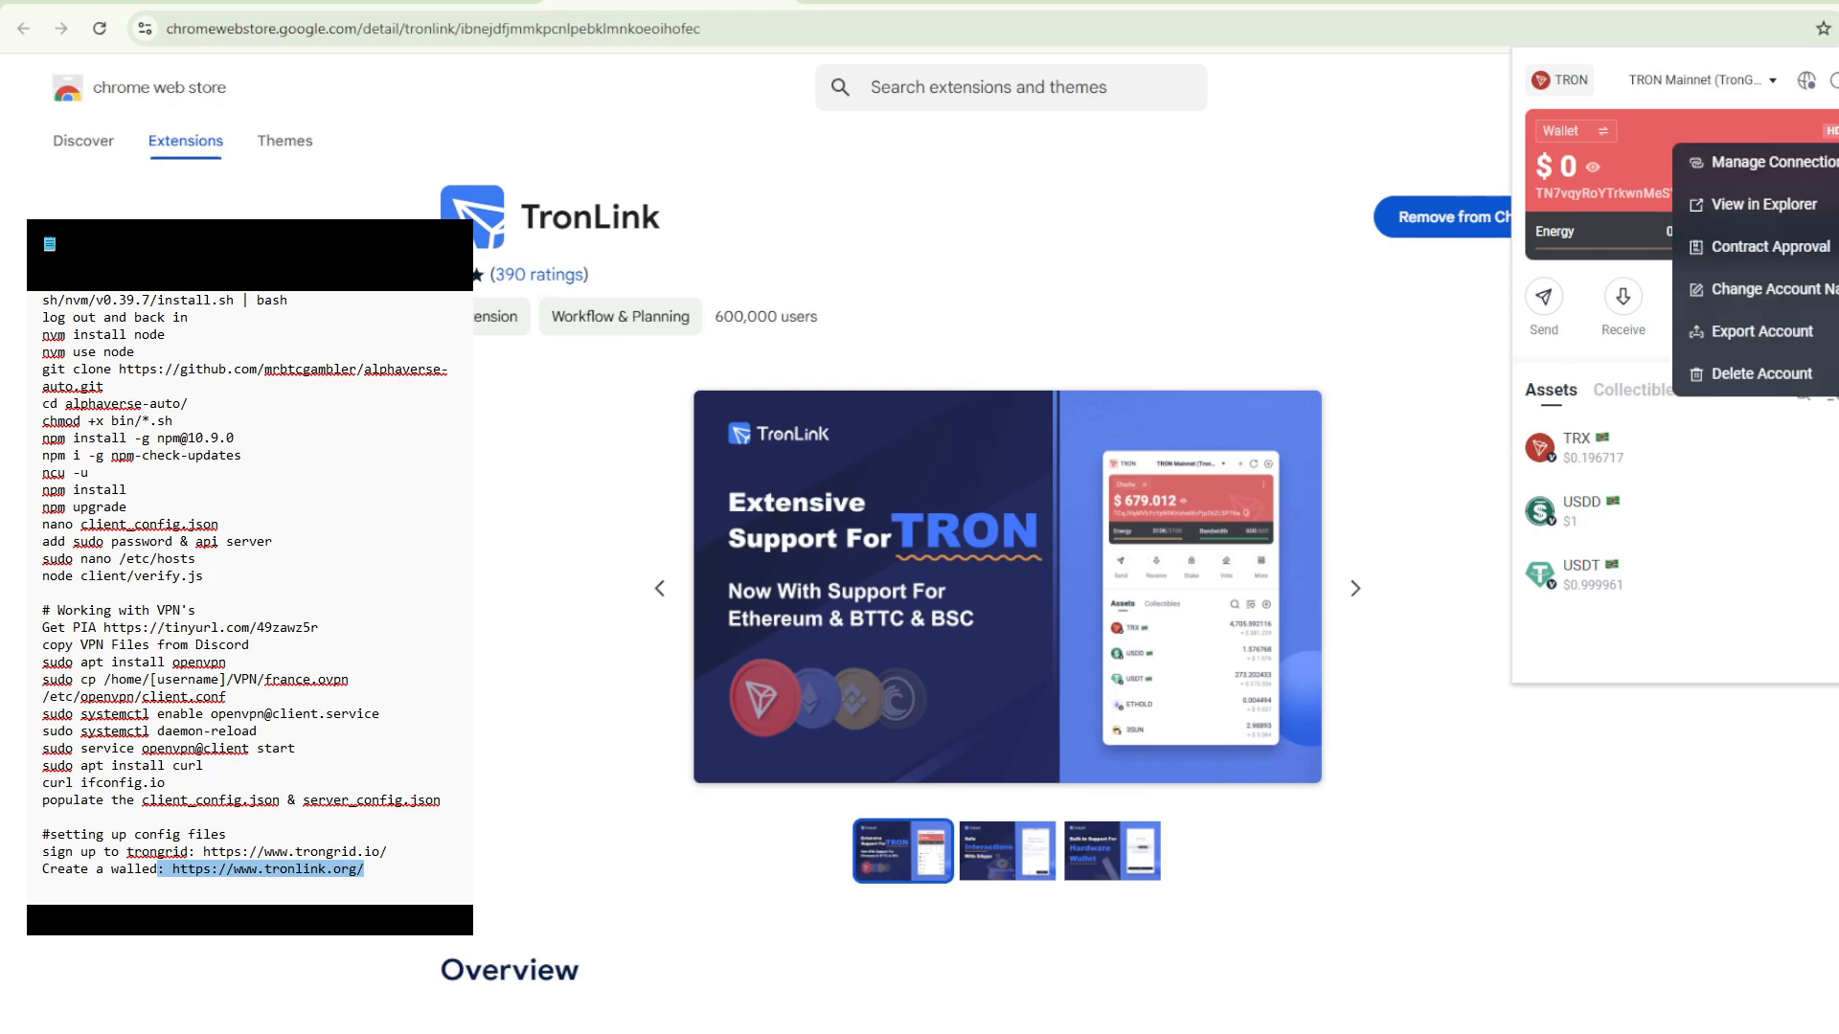
pyautogui.click(1758, 331)
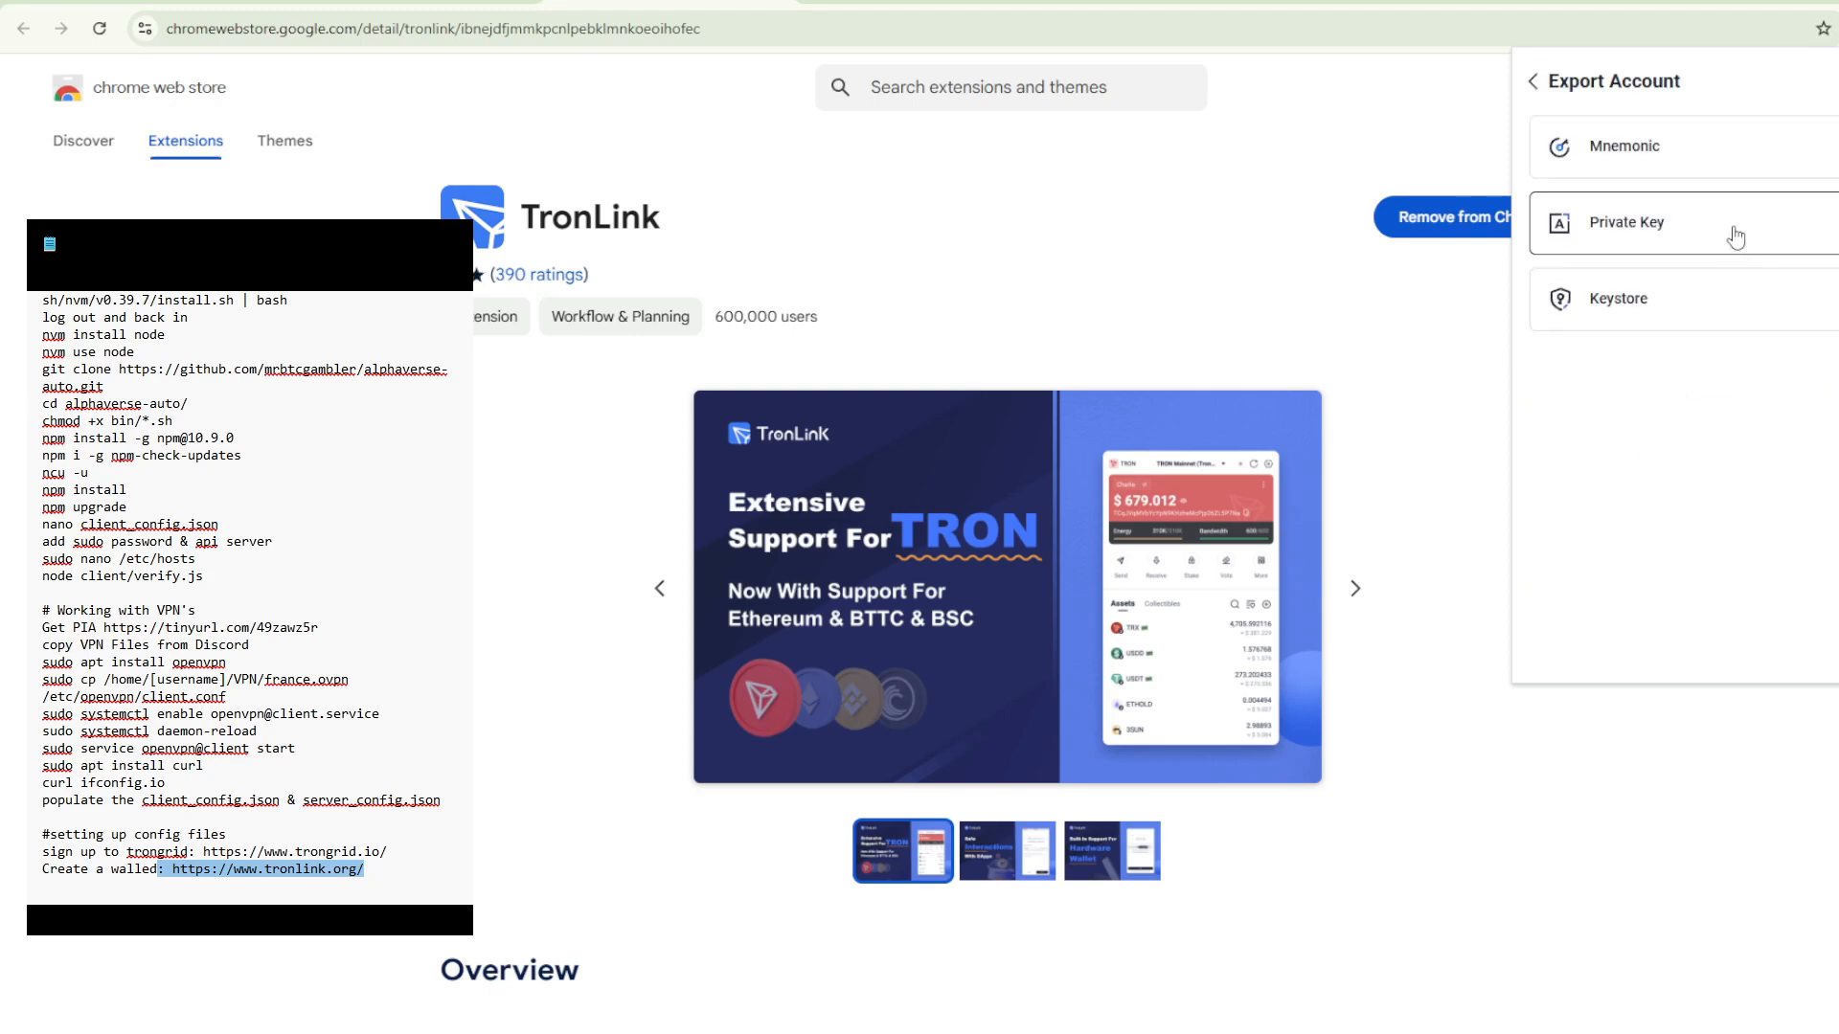
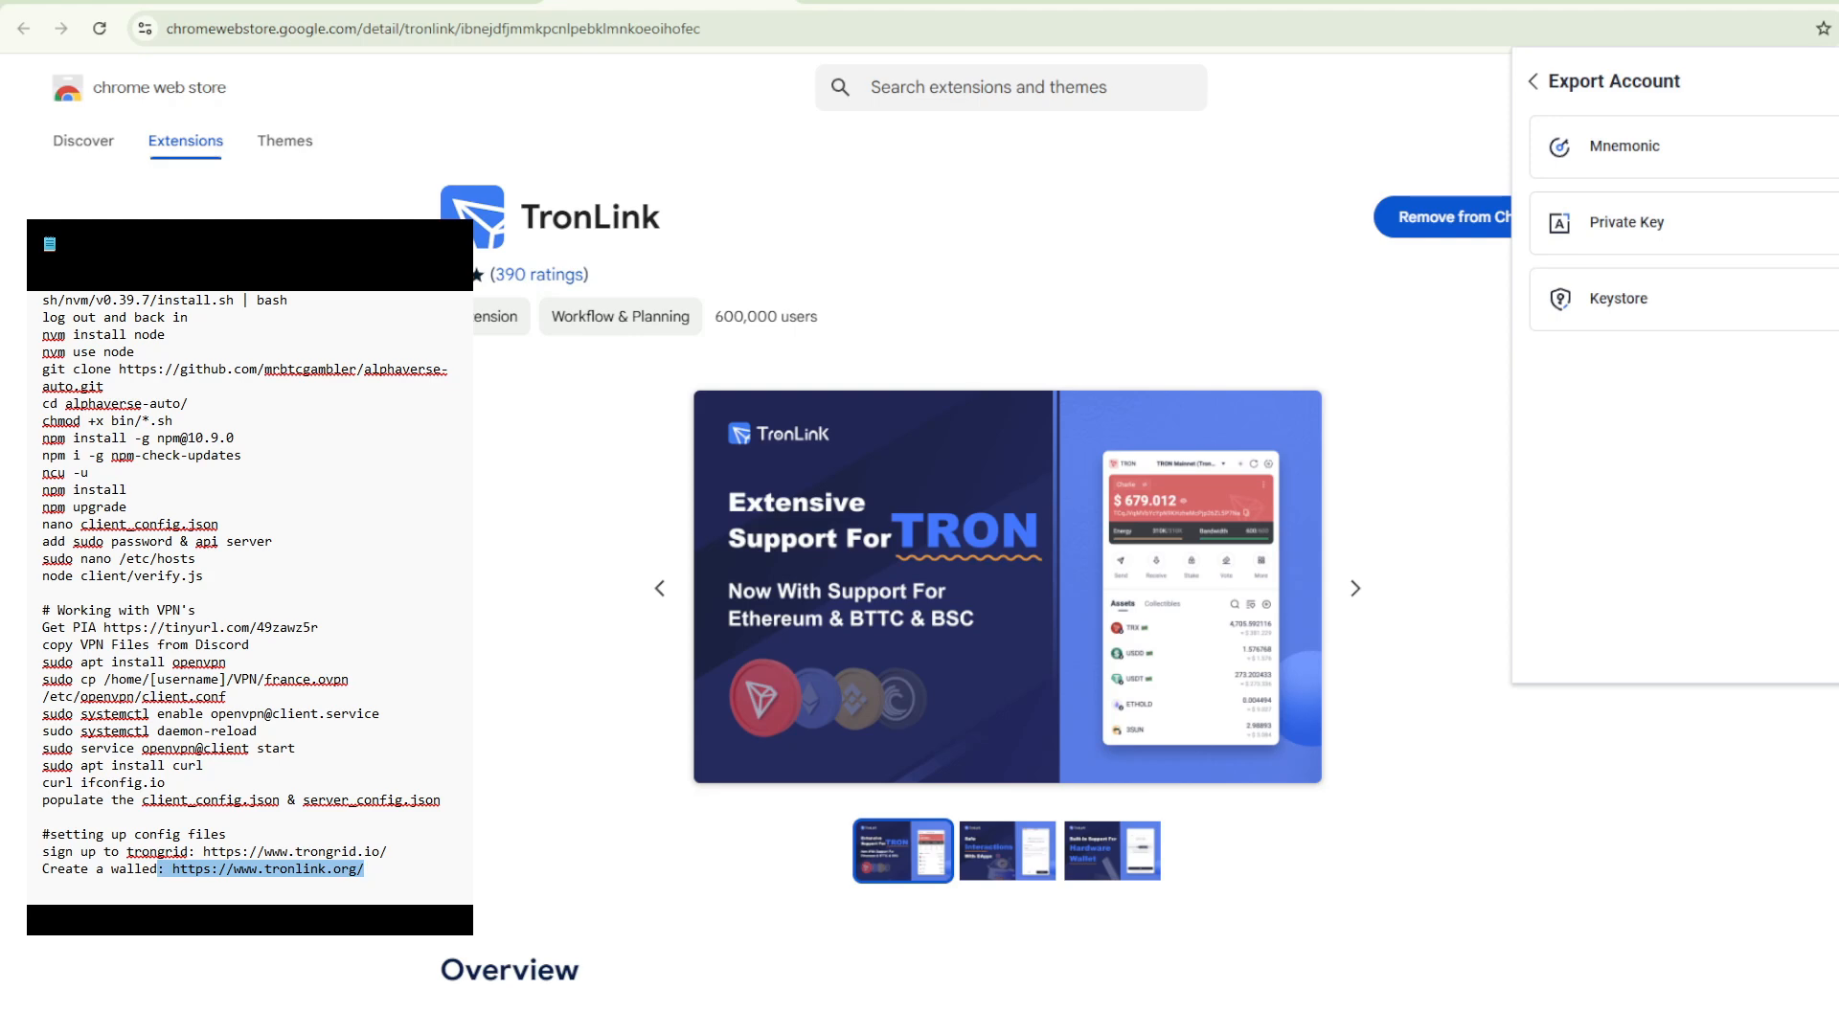
# - Switch to client_config.json in VS Code and review the withdrawAddress, privateKey, tronApiKey and depositeAddress entries, ending inside the empty depositeAddress value
pyautogui.hotkey('alt', 'Tab')
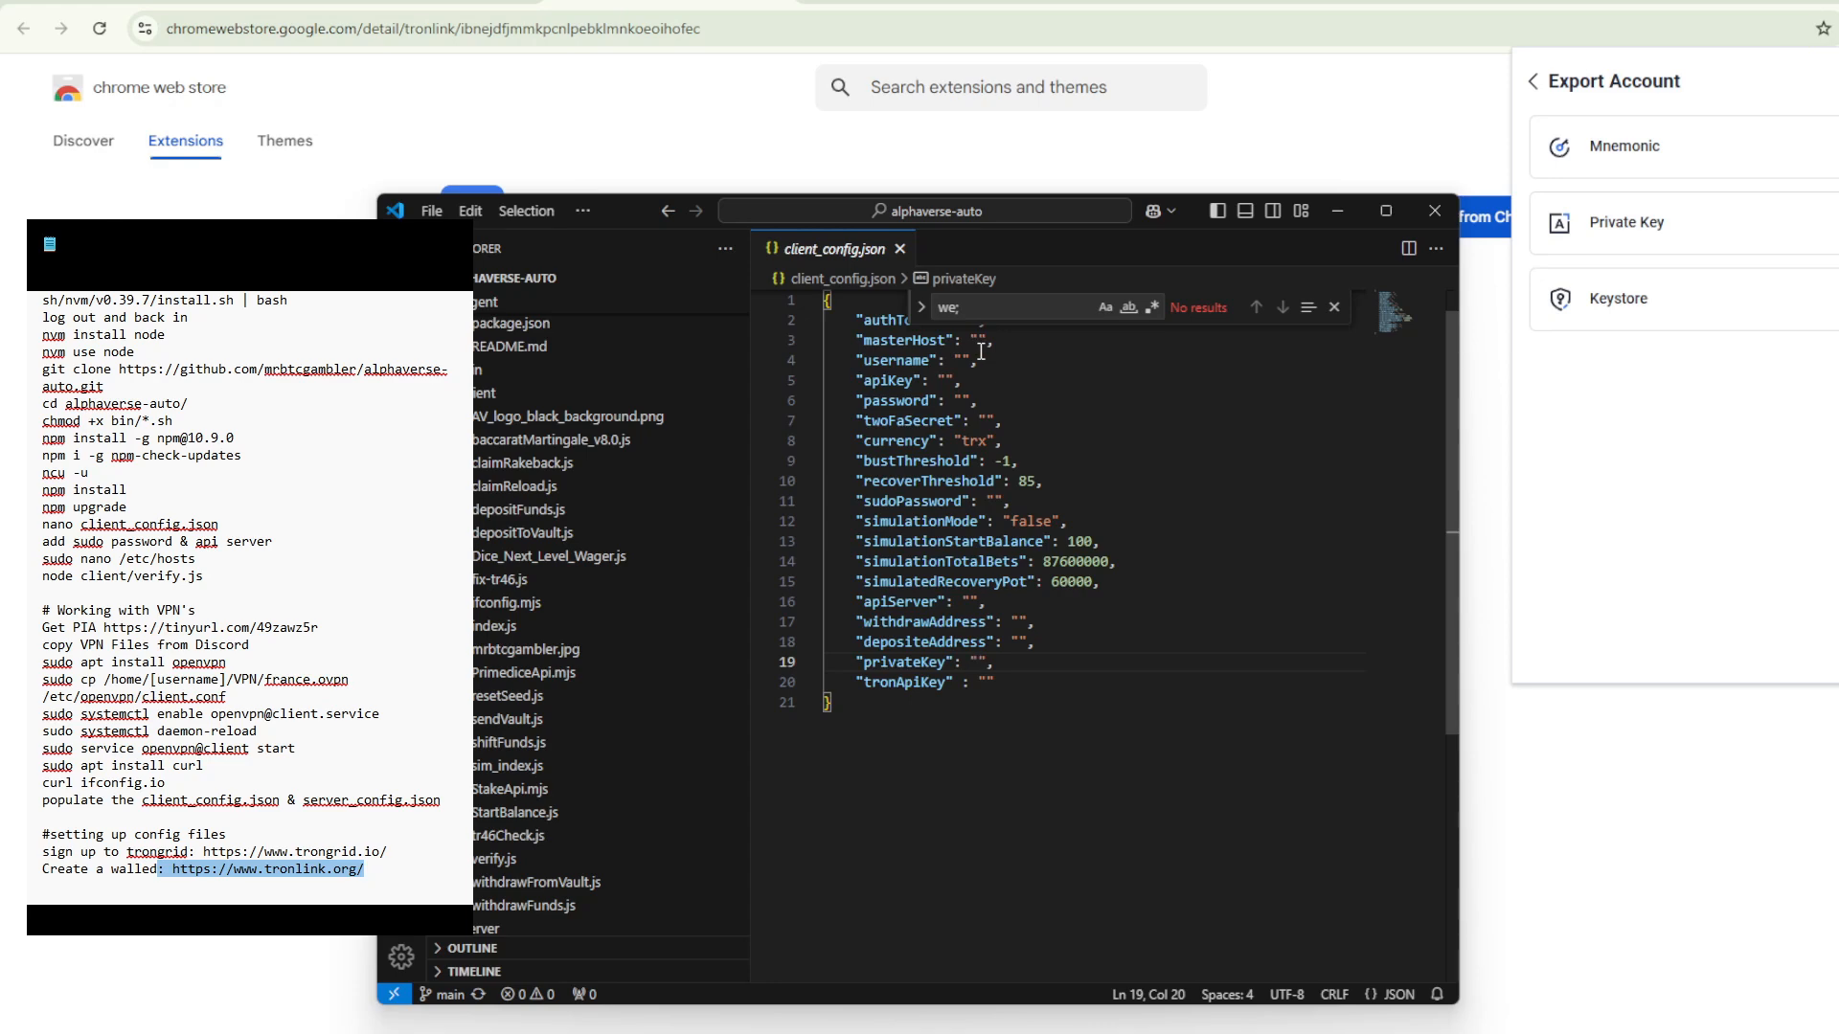
pyautogui.click(1018, 622)
pyautogui.click(920, 662)
pyautogui.click(905, 682)
pyautogui.click(1019, 642)
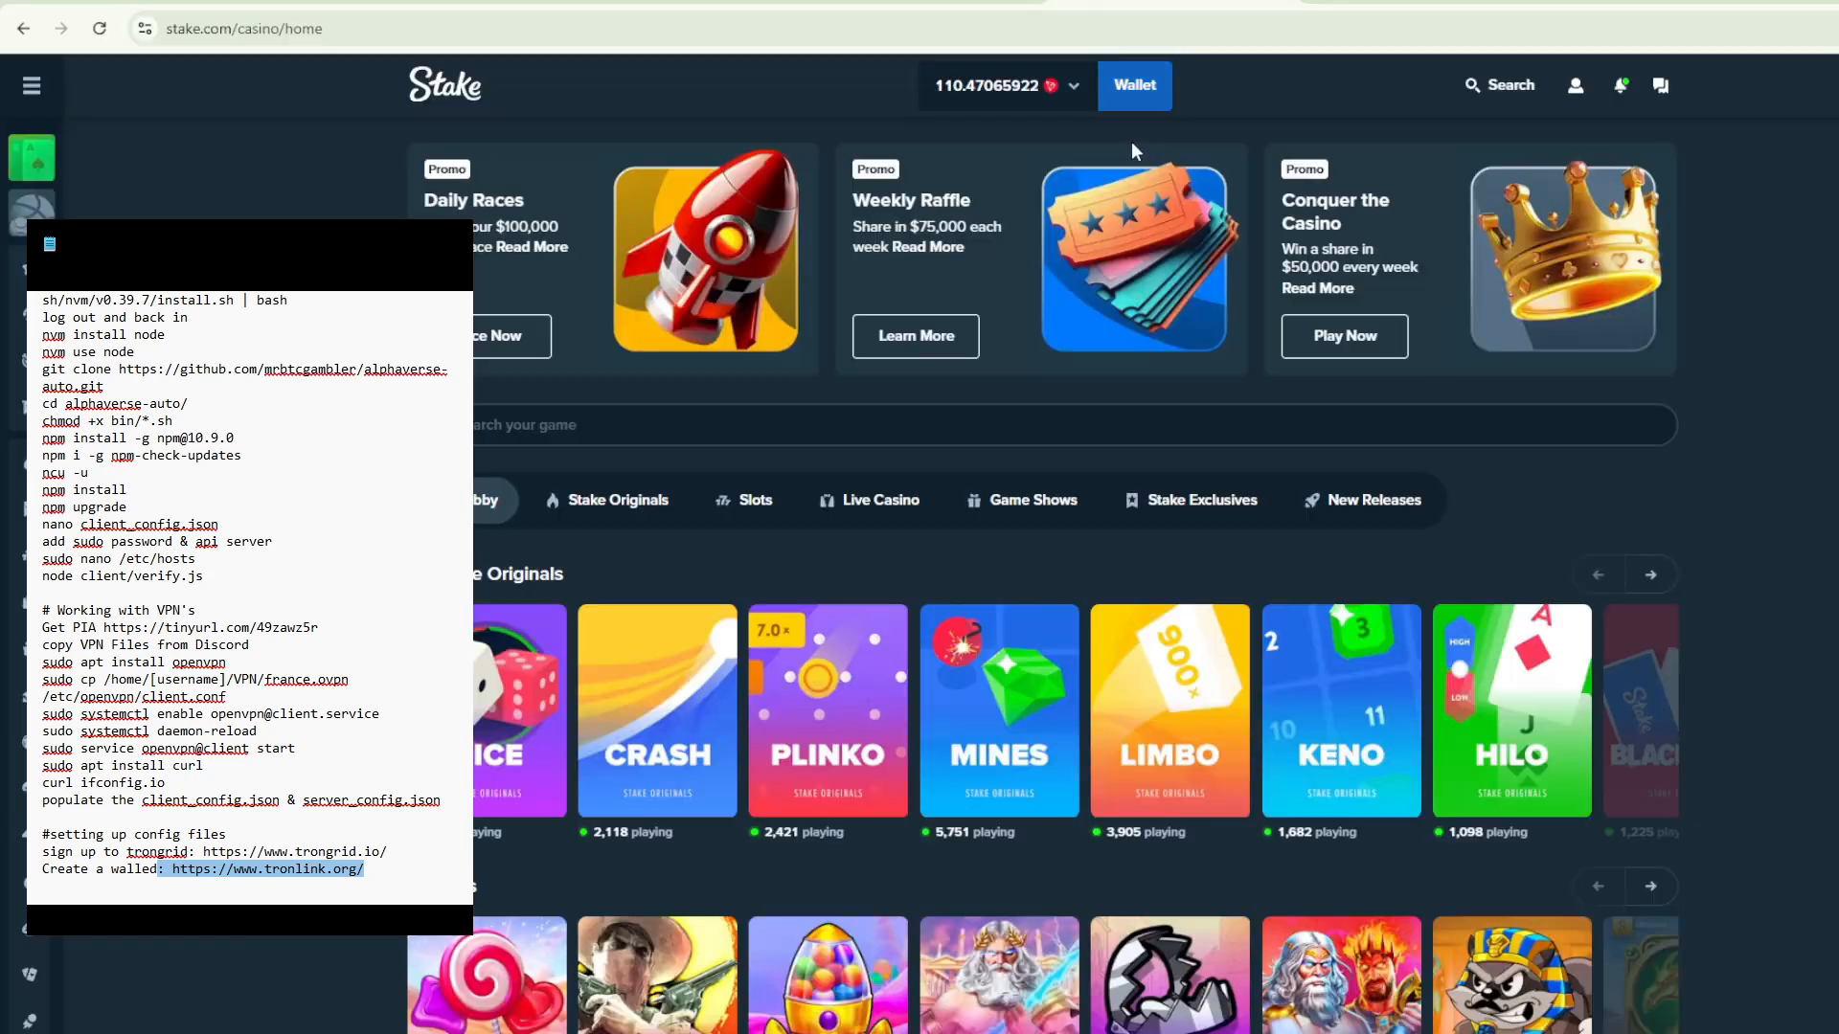
# - Switch to the Stake casino page in the browser and copy the wallet's TRX deposit address
pyautogui.click(1145, 96)
pyautogui.click(891, 746)
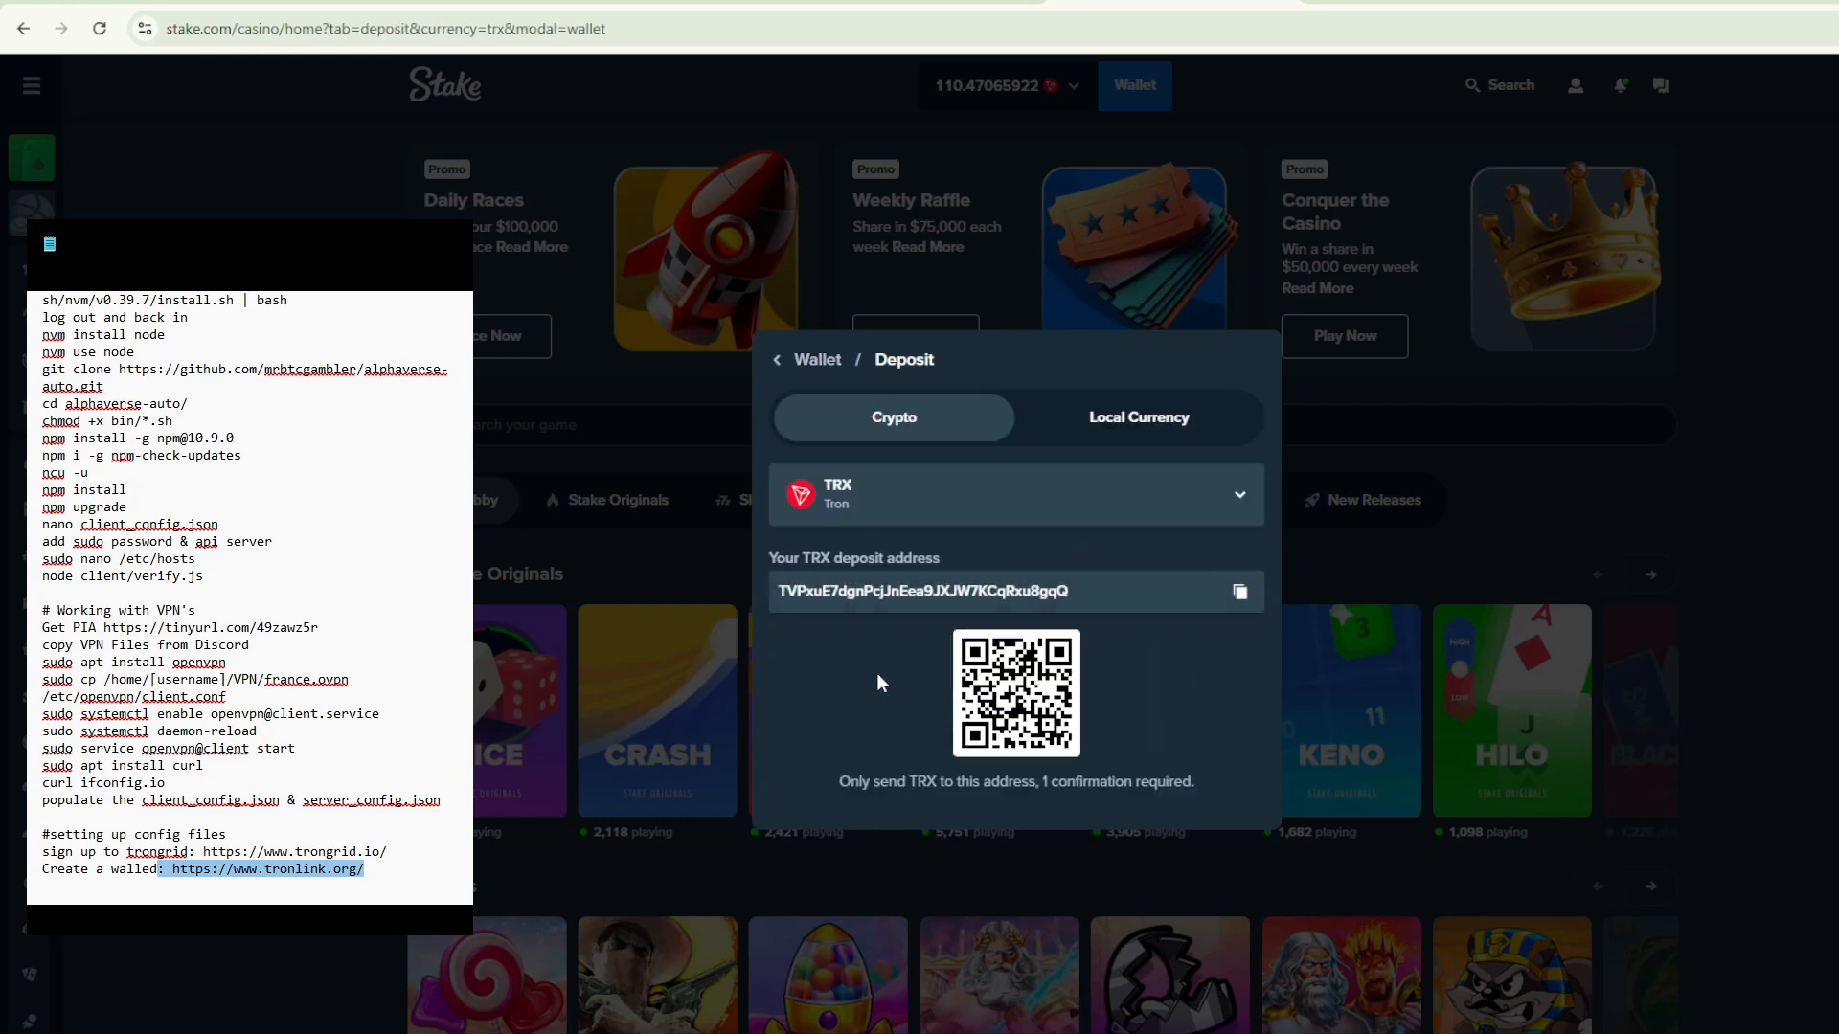
pyautogui.click(1240, 593)
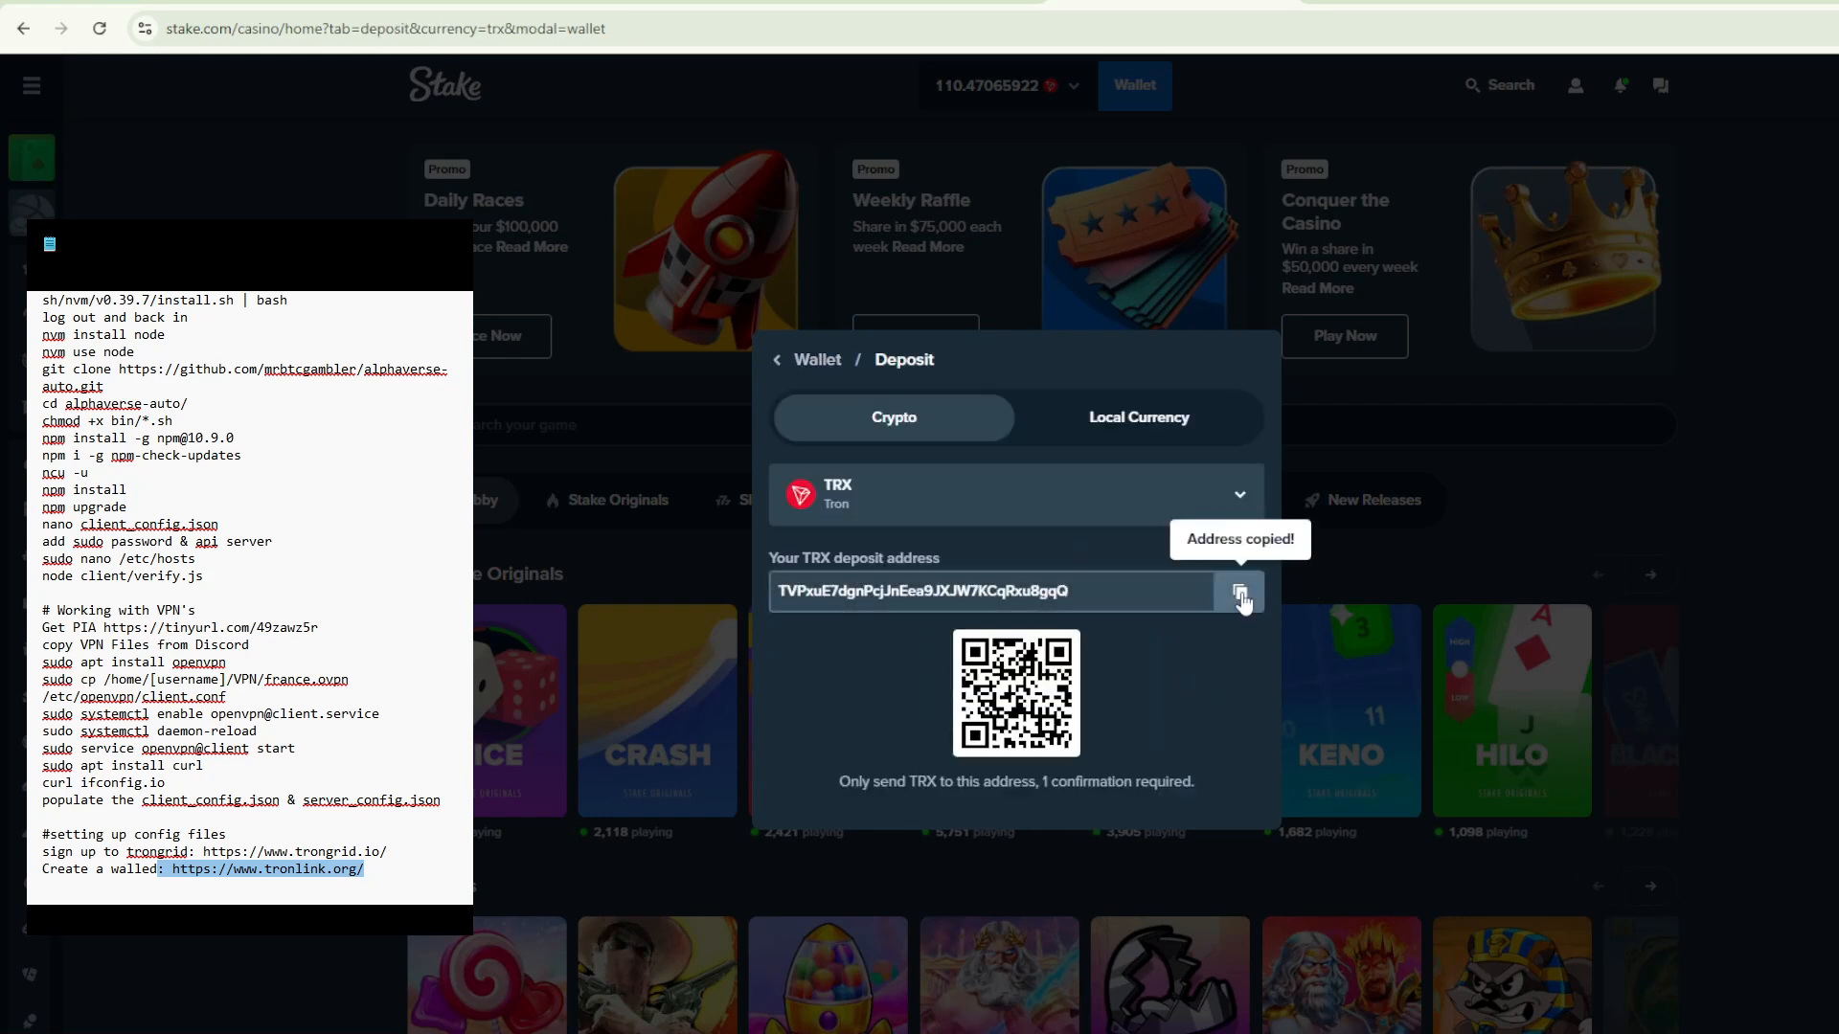
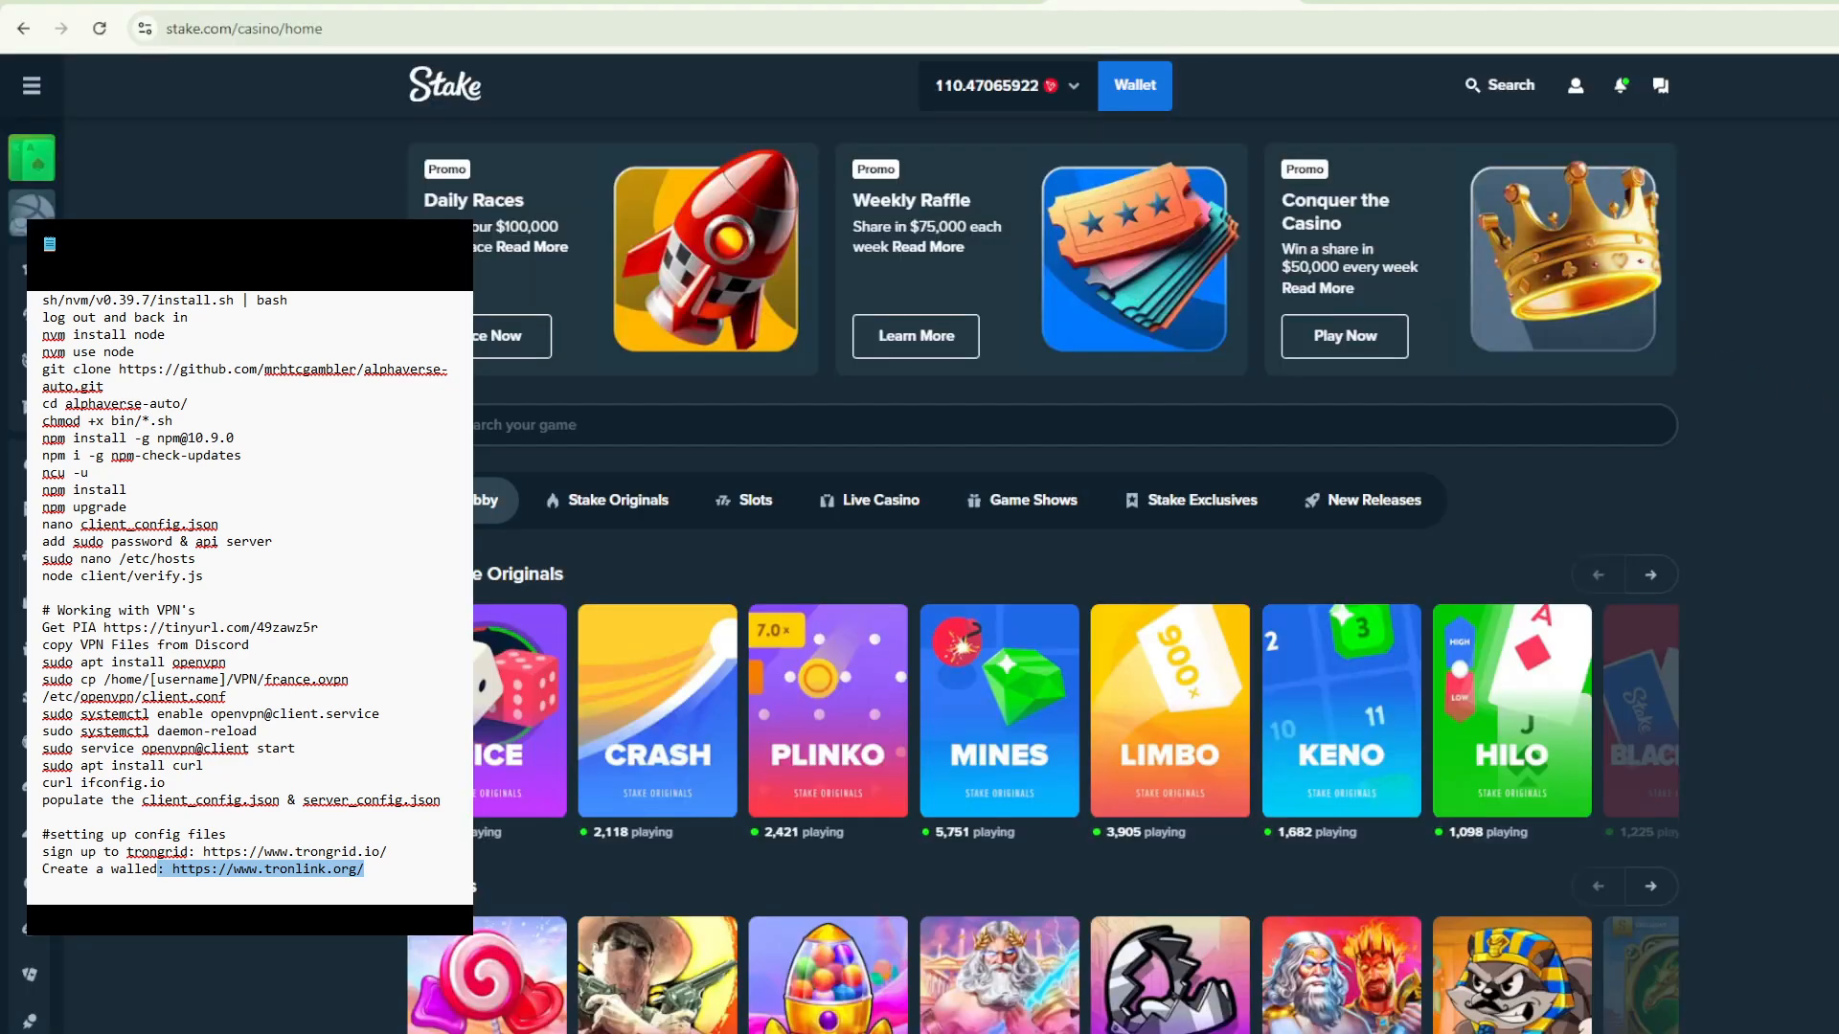
# - Switch to client_config.json in VS Code and review the username and password entries, ending inside the empty password value
pyautogui.hotkey('alt', 'Tab')
pyautogui.click(990, 362)
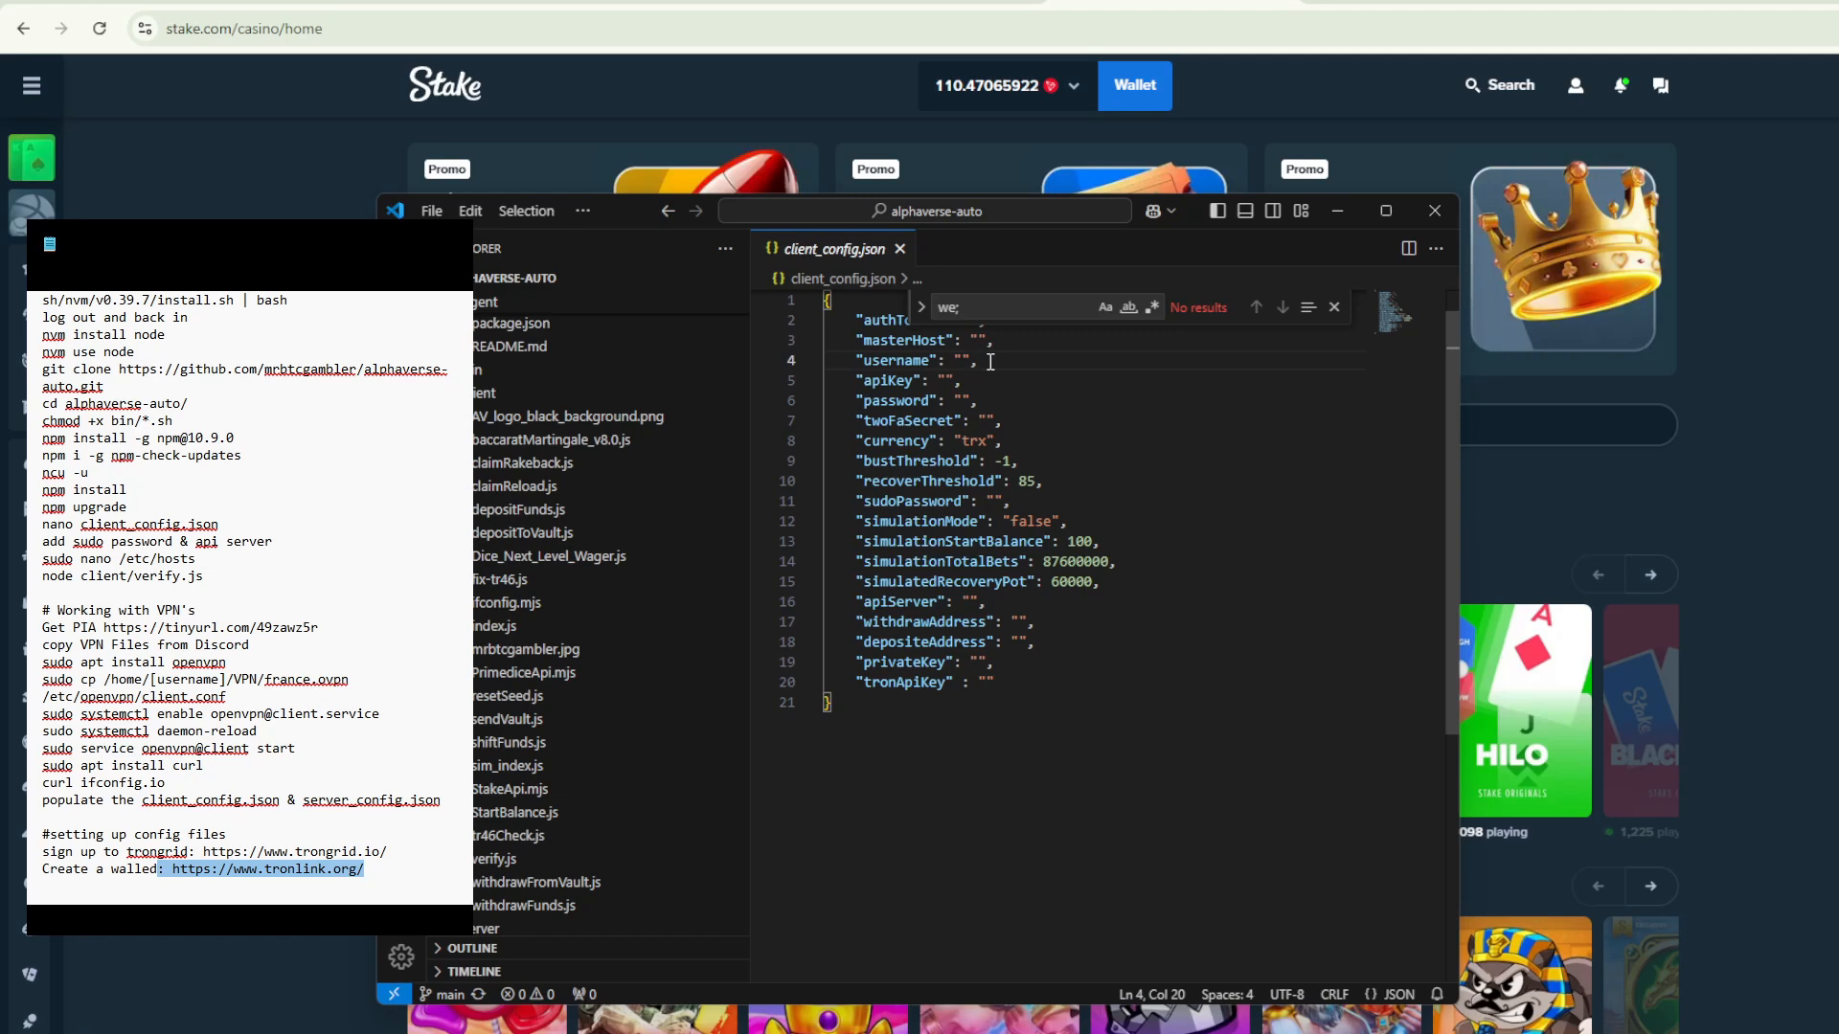
pyautogui.click(964, 360)
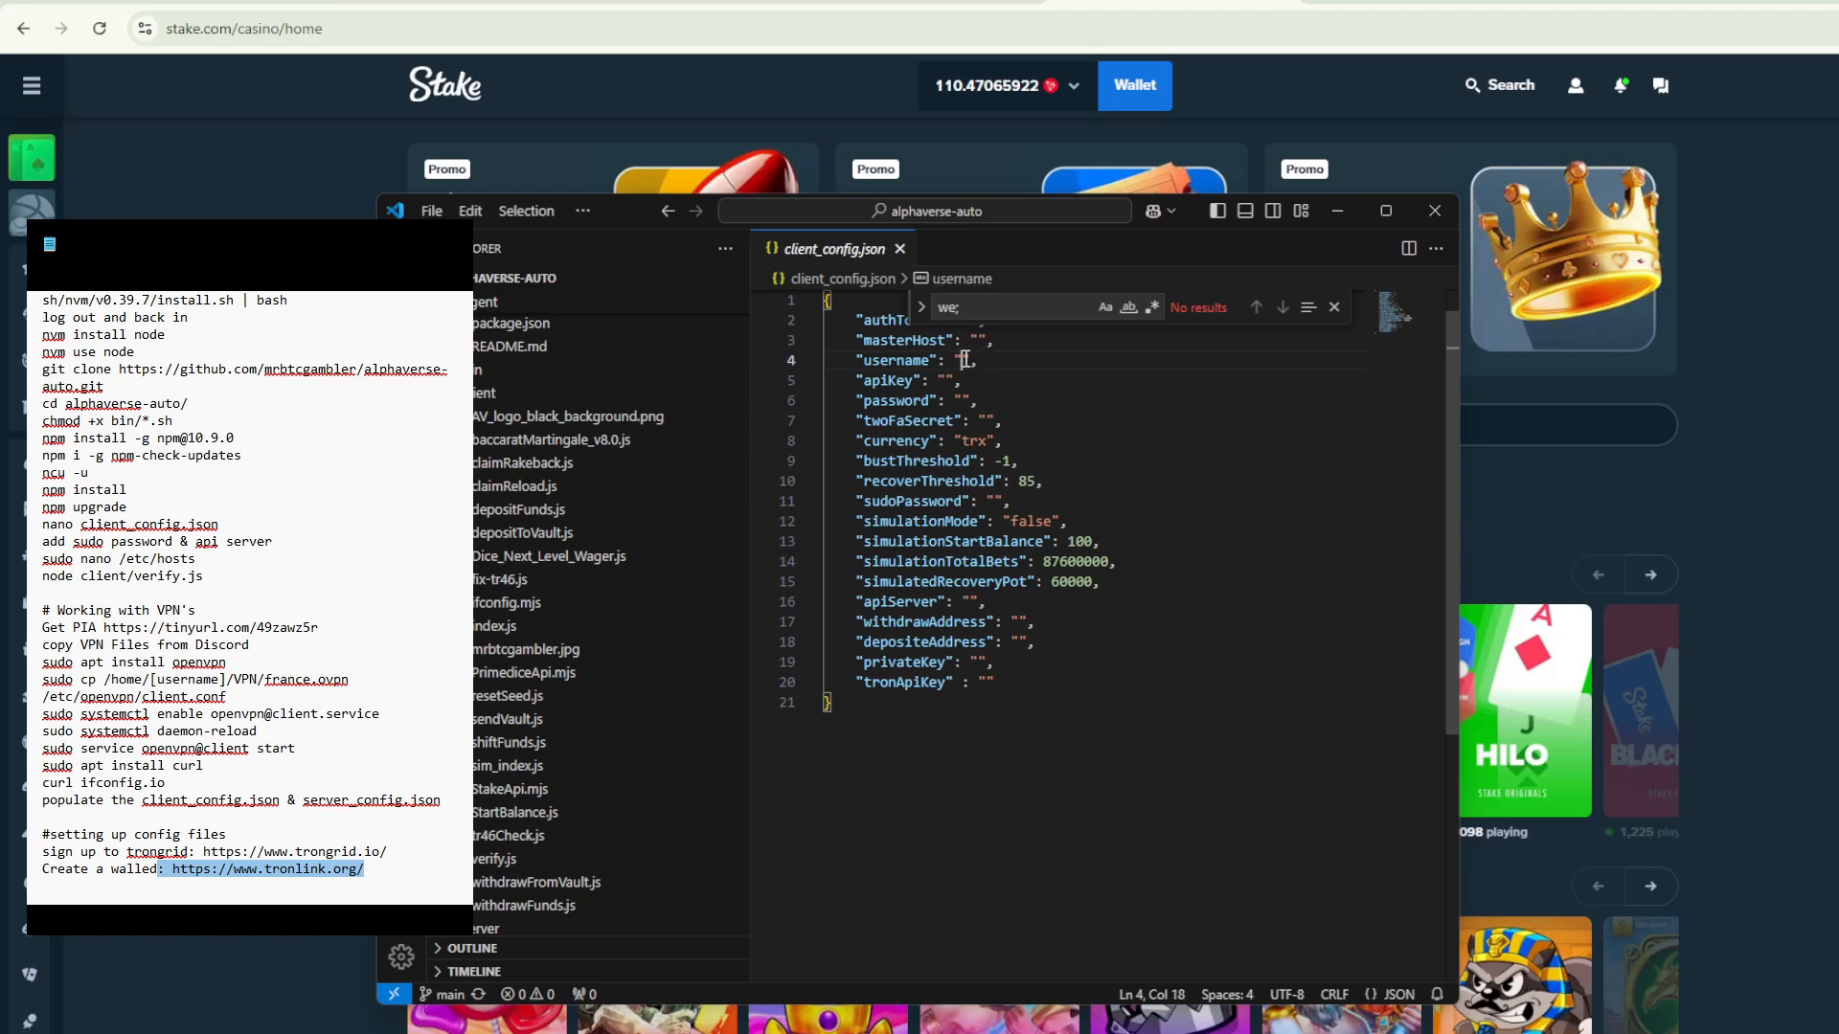
pyautogui.click(960, 400)
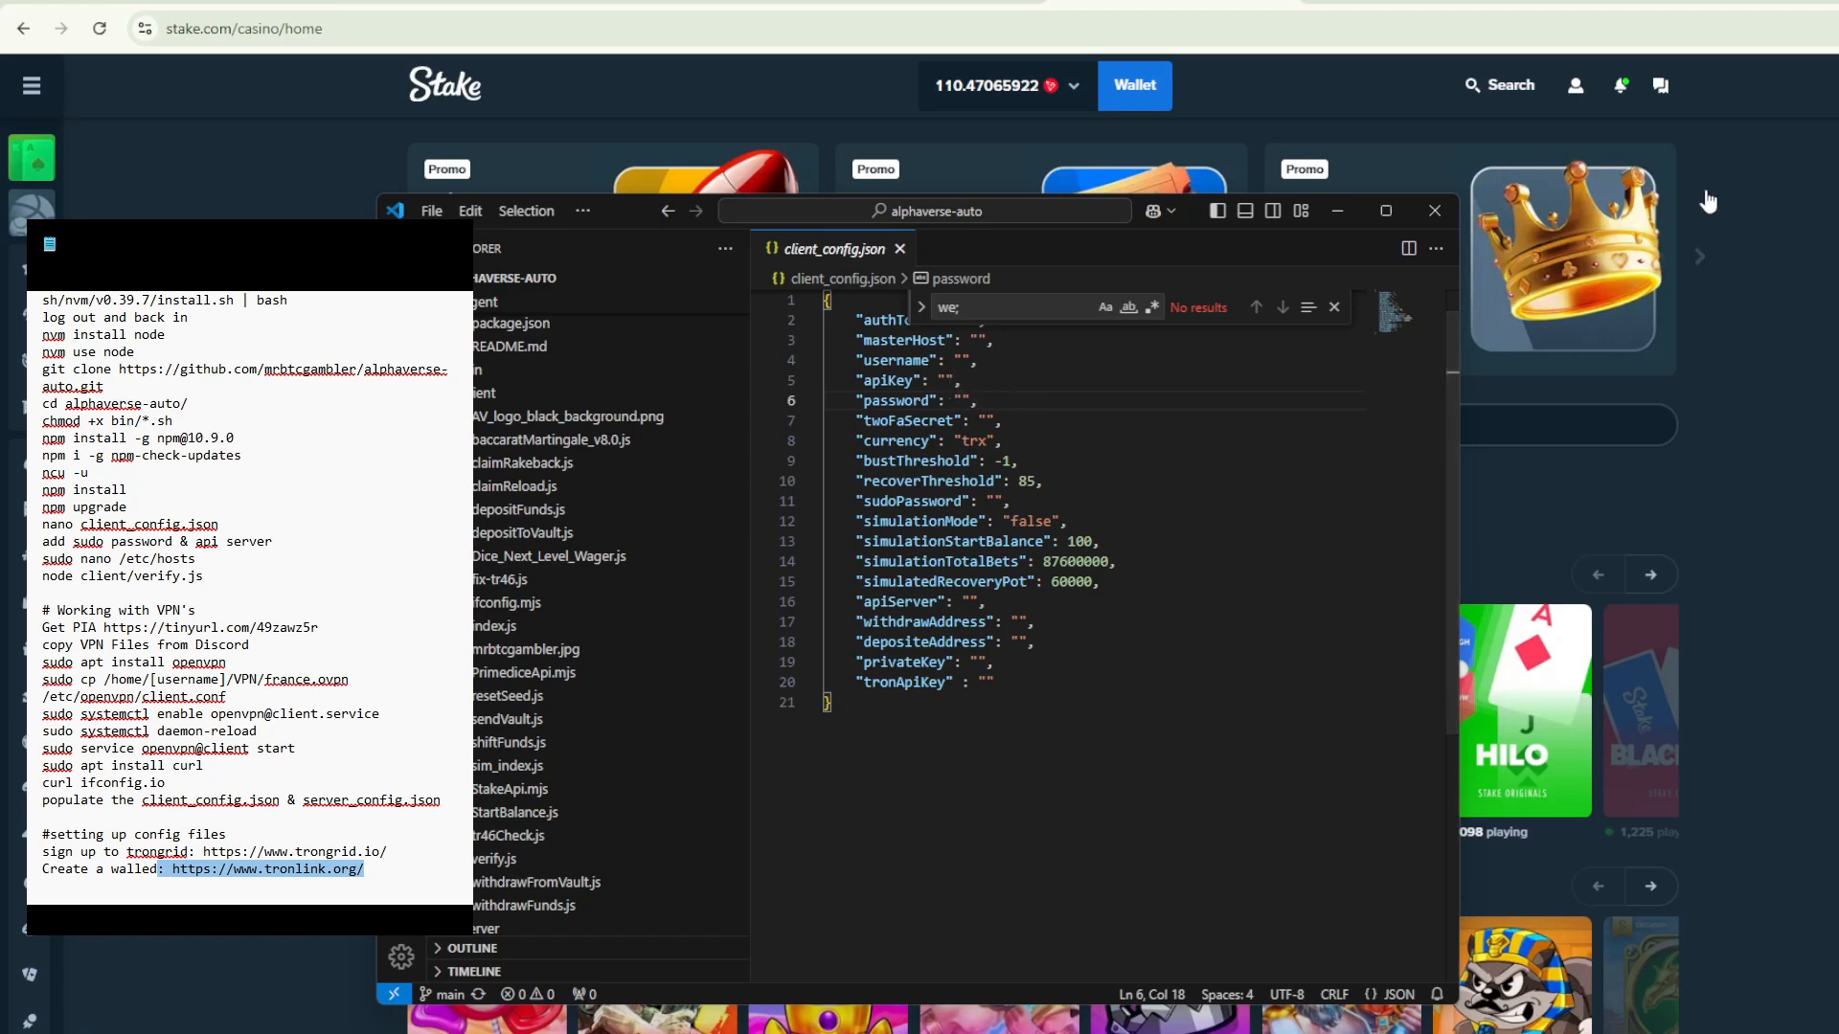
# - Switch to Stake in the browser and view the account's API token settings, then its password and two-factor security settings
pyautogui.click(1576, 85)
pyautogui.click(1572, 422)
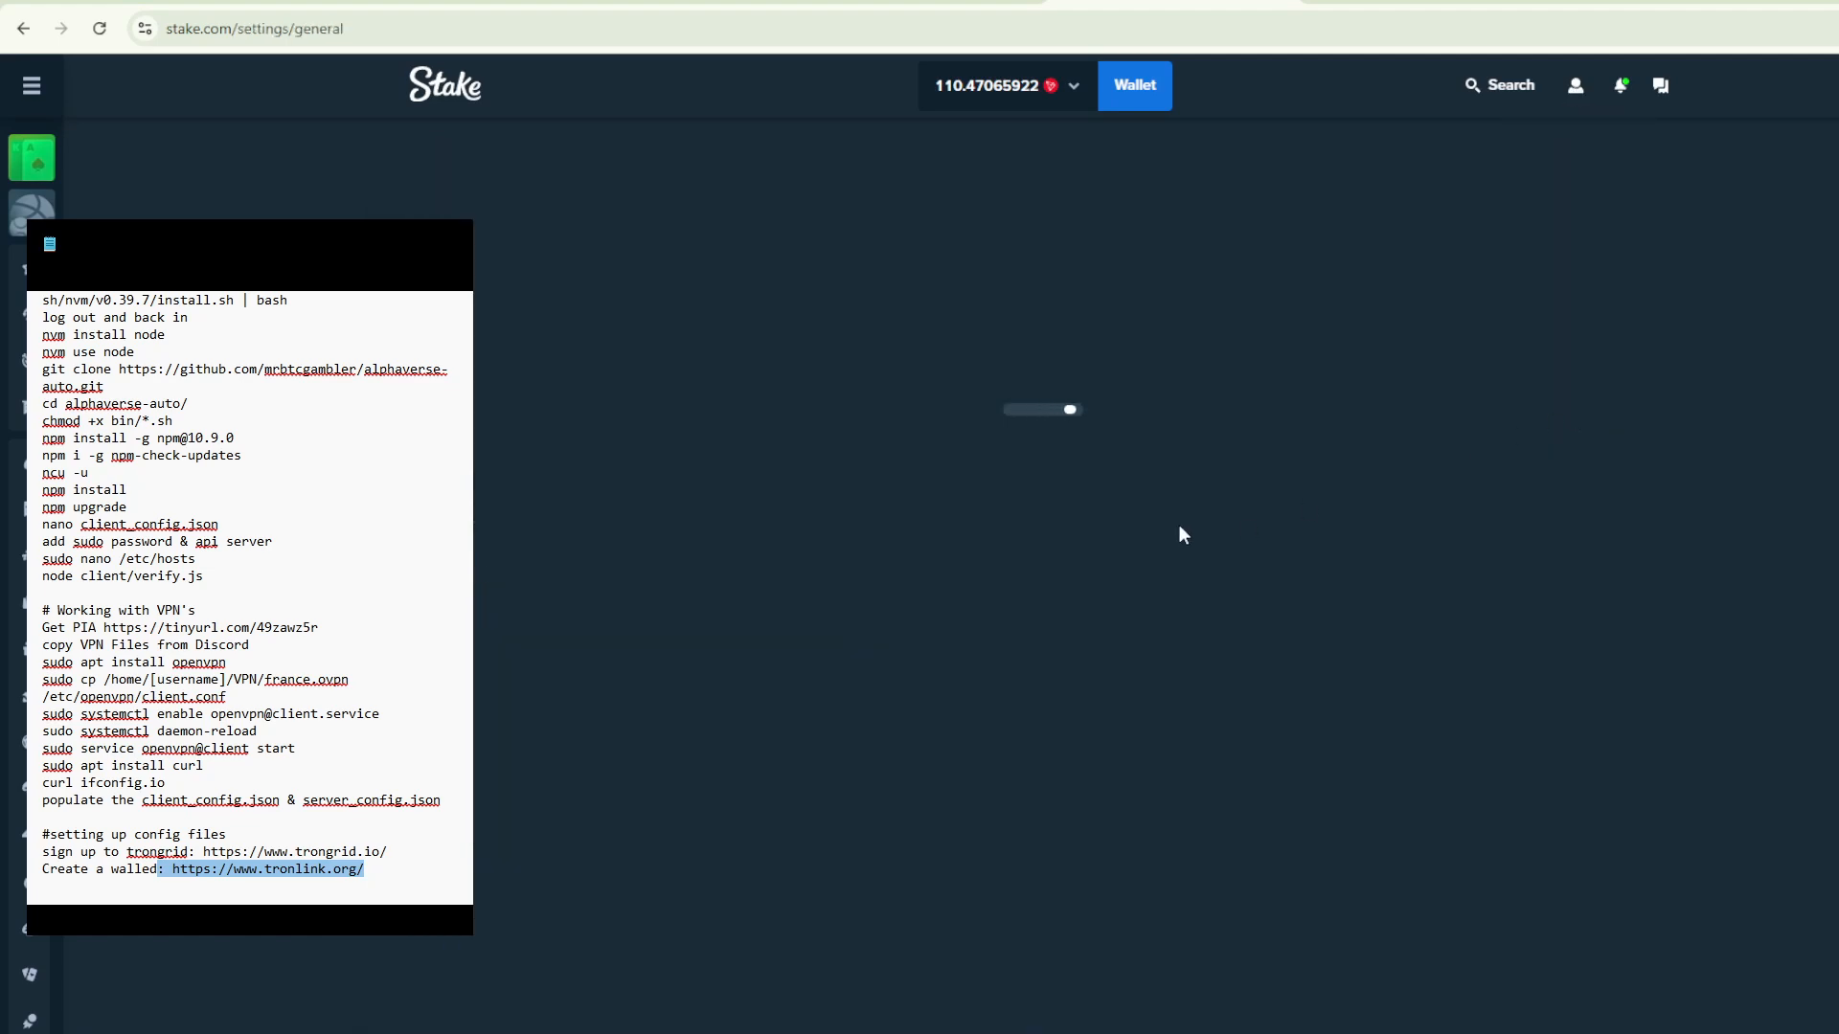
pyautogui.click(537, 368)
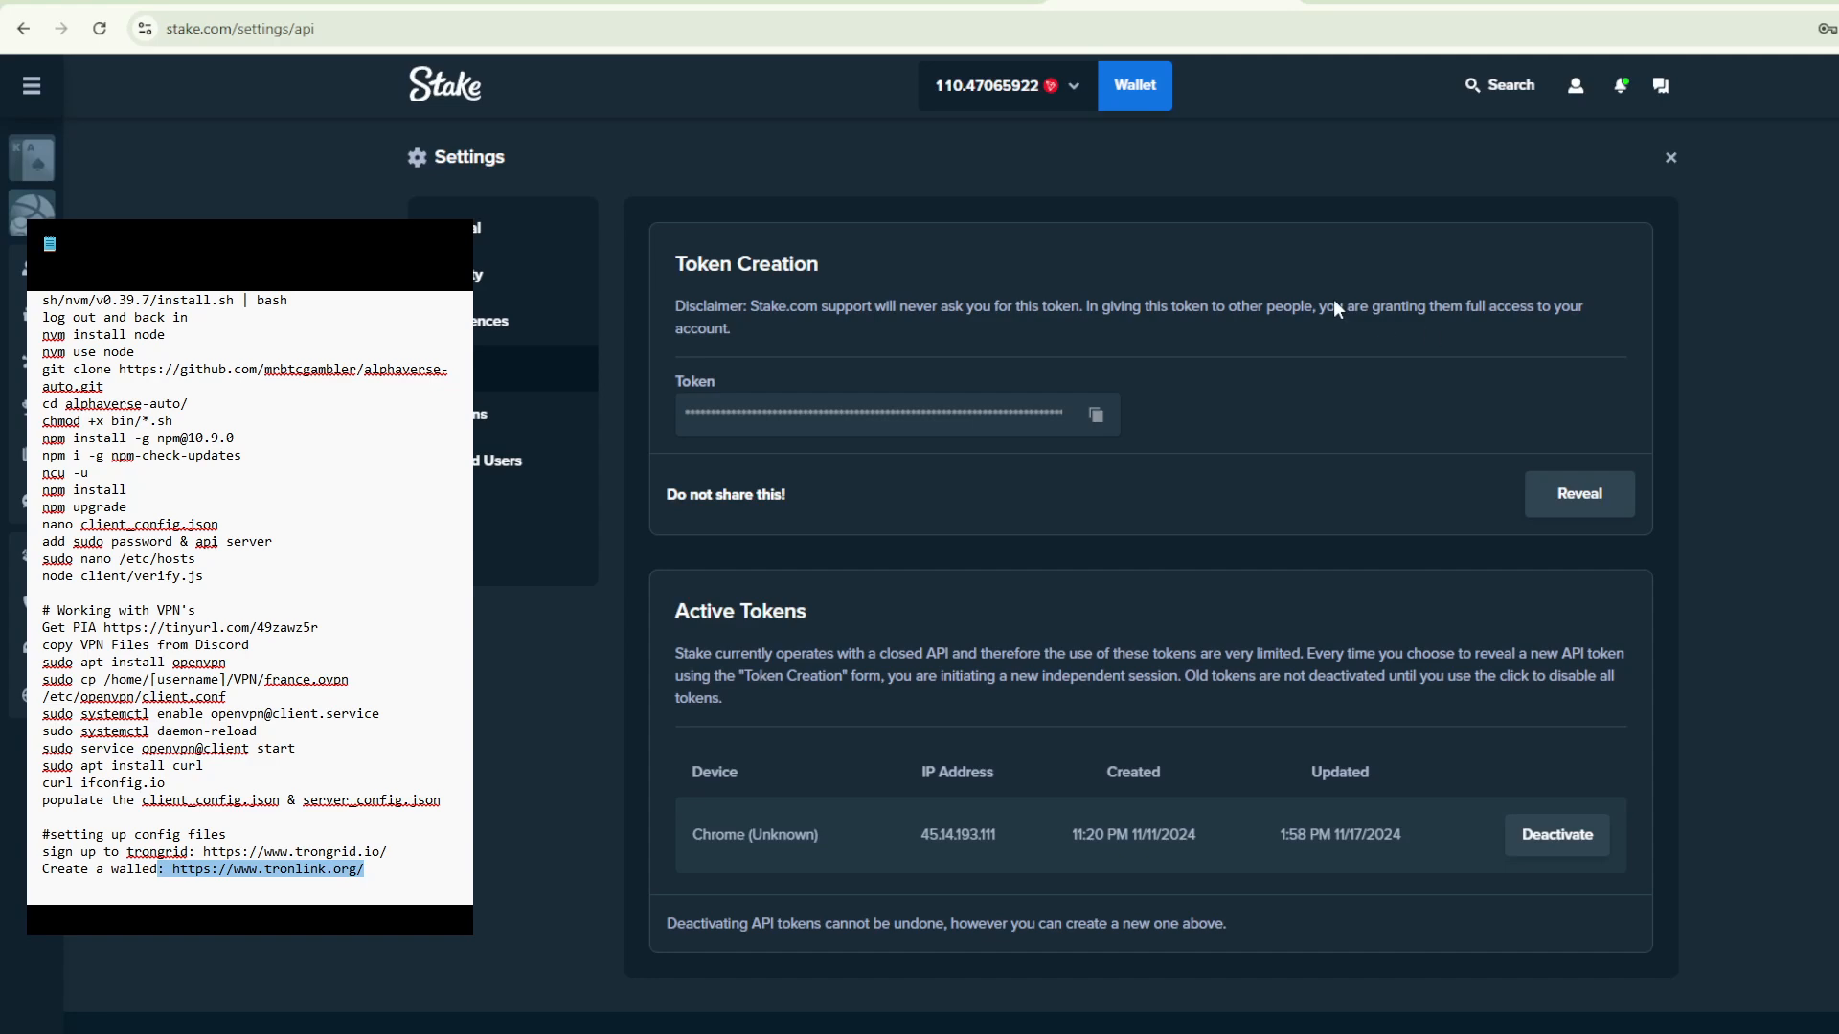
pyautogui.click(517, 277)
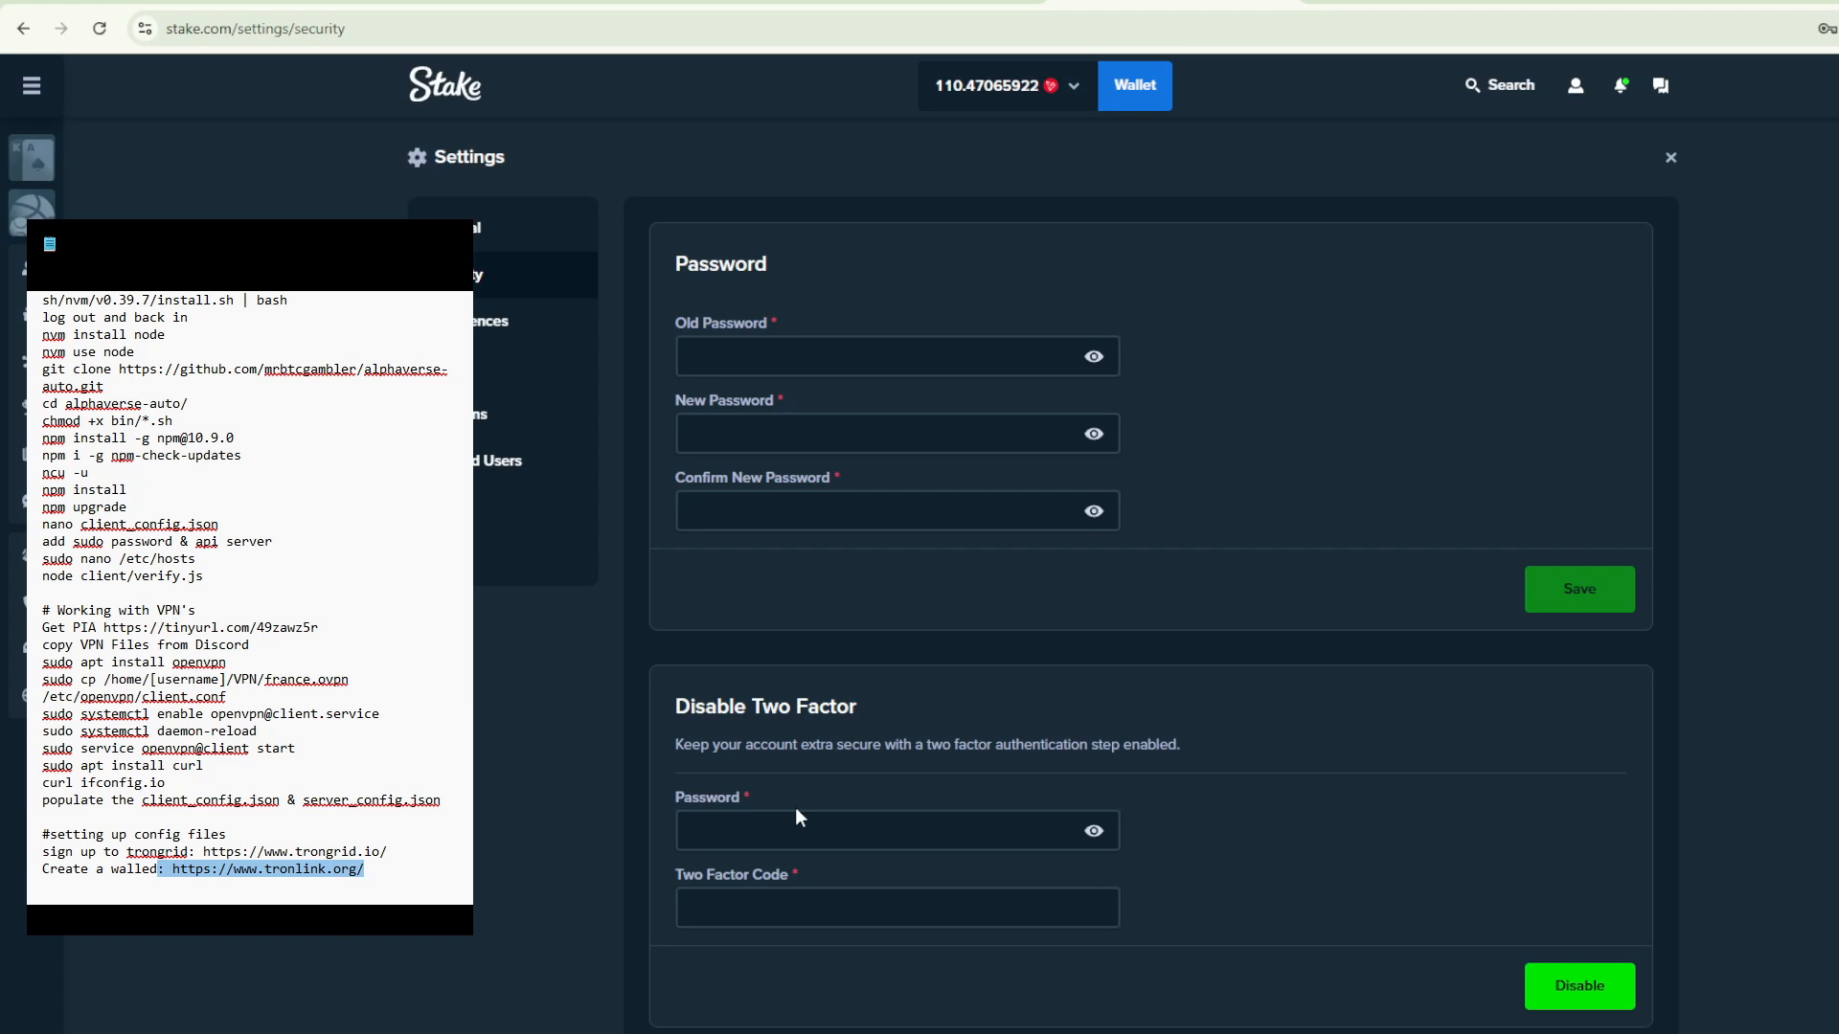
# - Switch to client_config.json in VS Code and review the apiKey, password, twoFaSecret, withdrawal and deposit address, privateKey and tronApiKey entries
pyautogui.hotkey('alt', 'Tab')
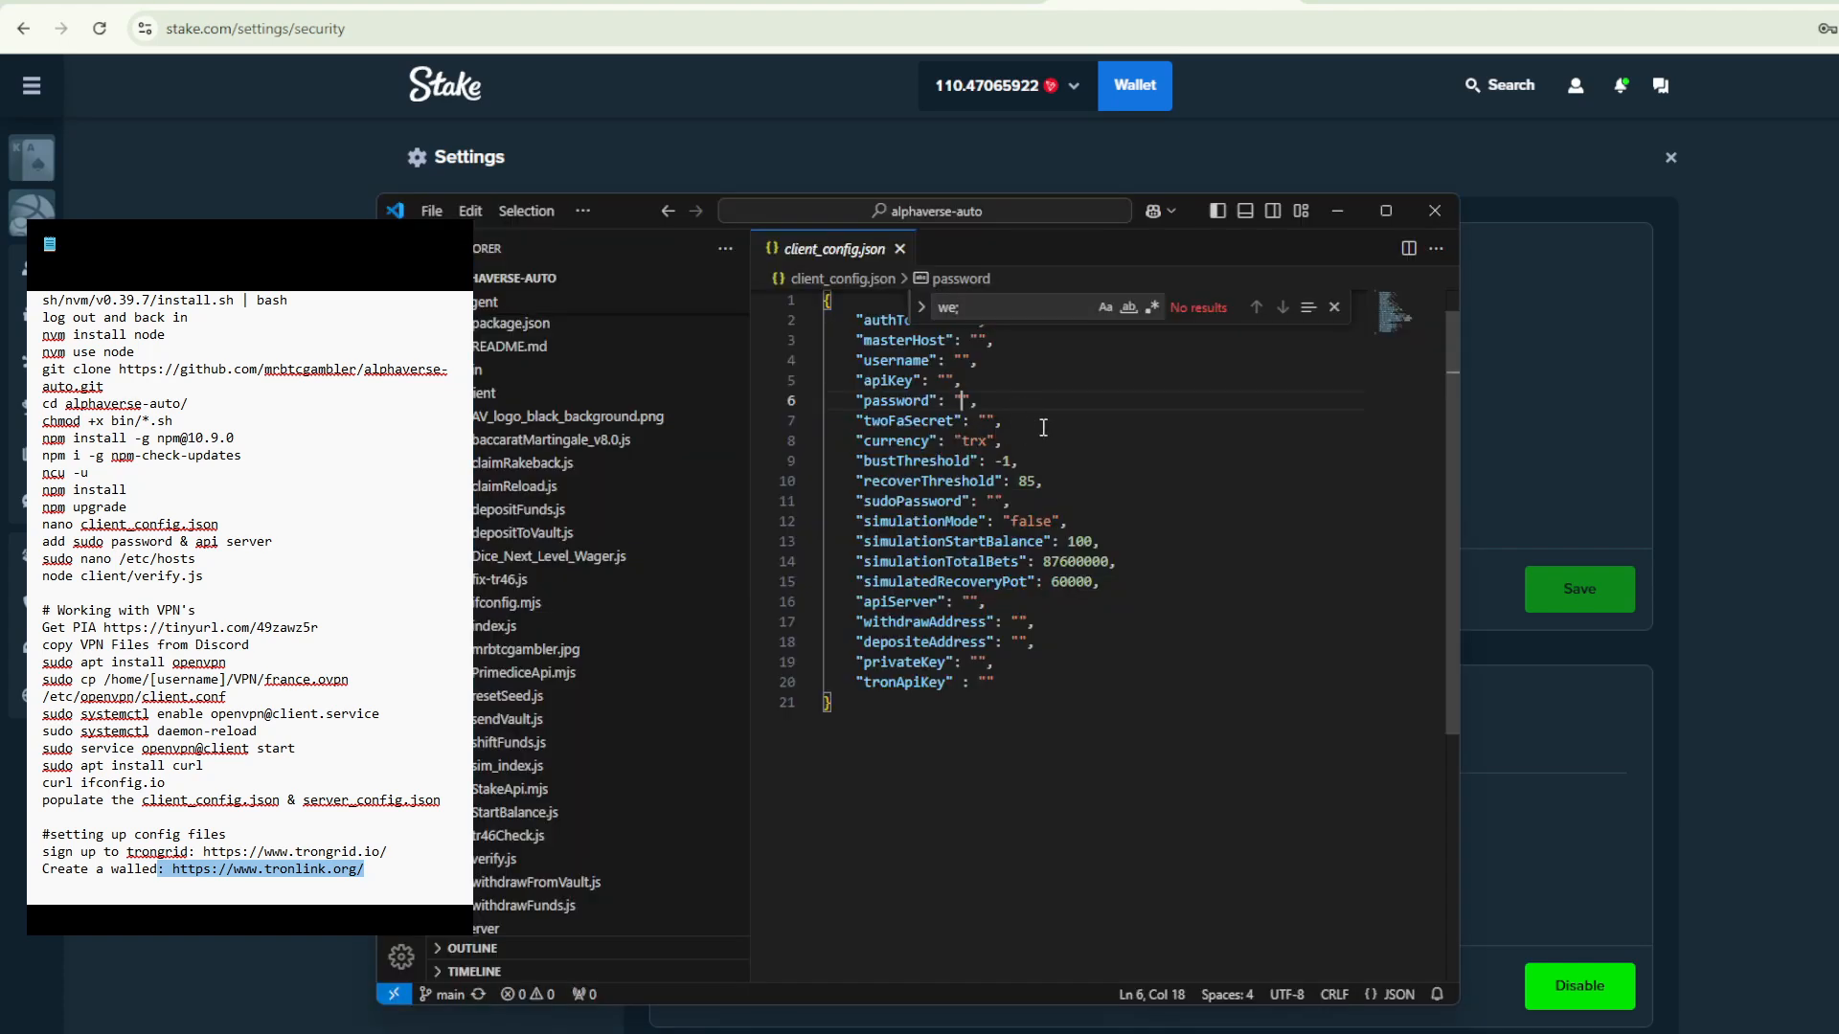
pyautogui.click(946, 380)
pyautogui.click(962, 400)
pyautogui.click(985, 421)
pyautogui.click(1019, 622)
pyautogui.click(1019, 642)
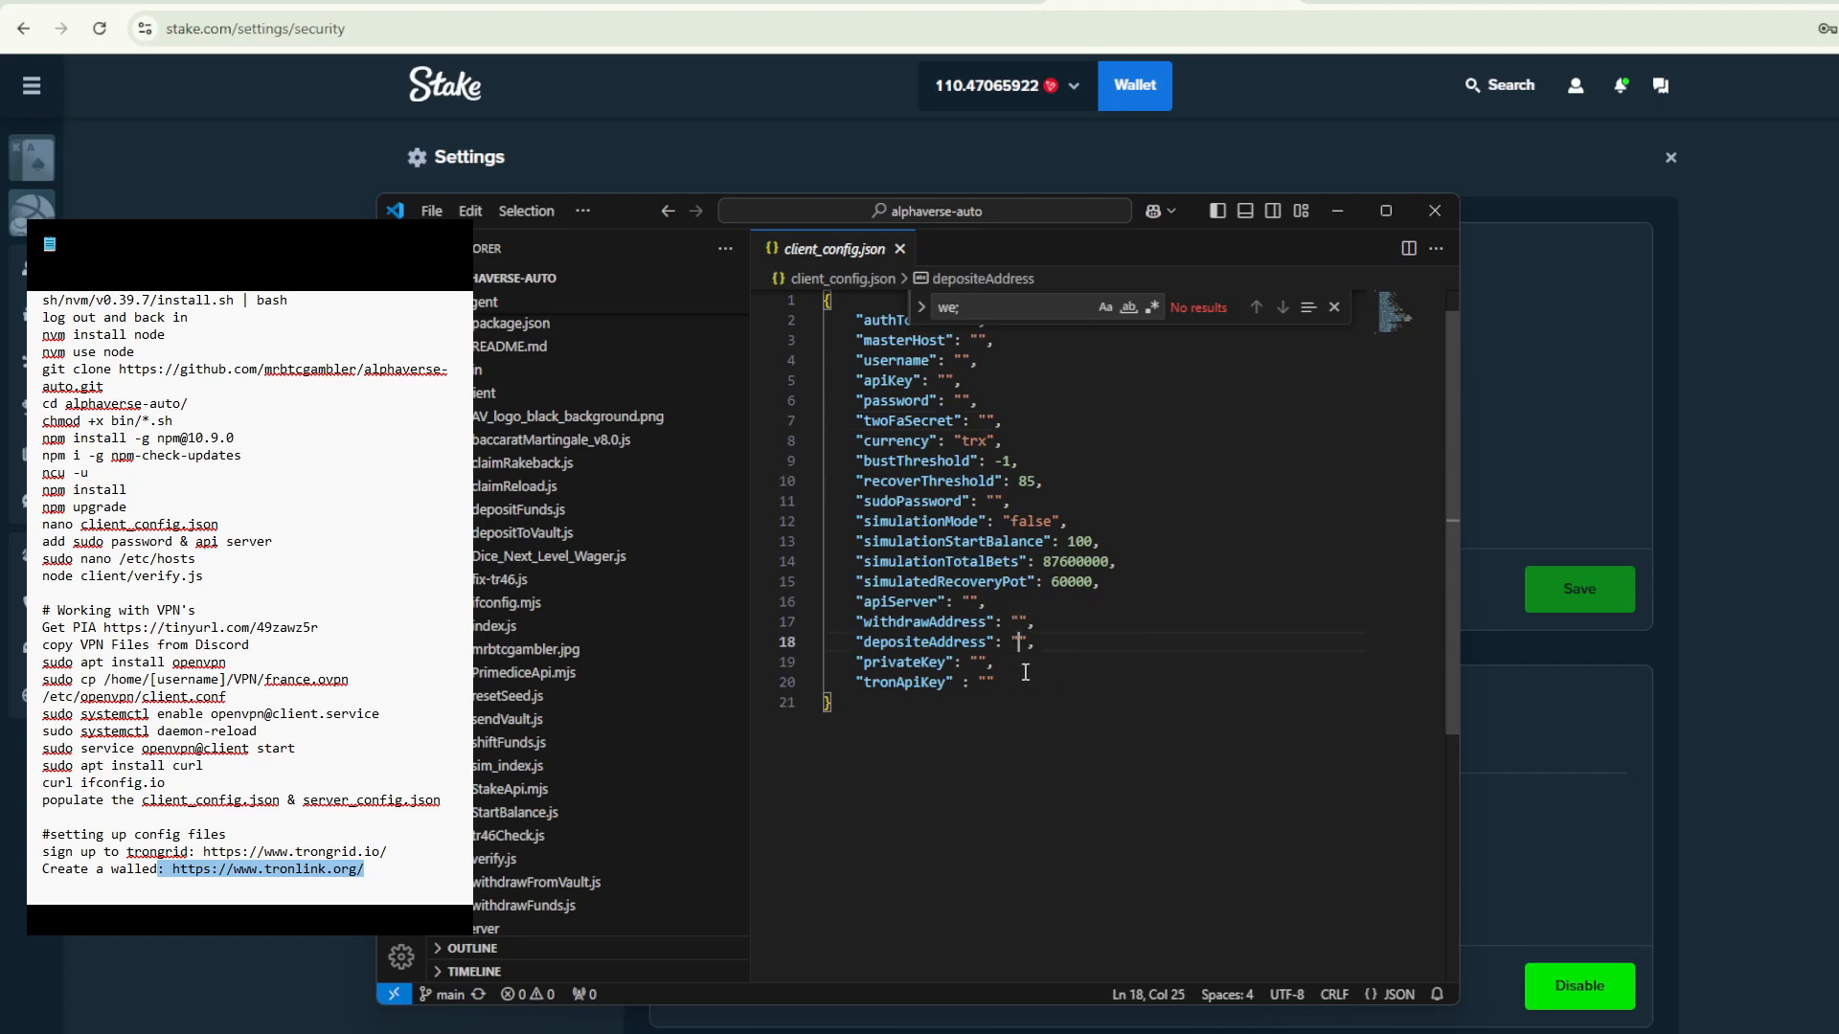
pyautogui.click(977, 662)
pyautogui.click(989, 682)
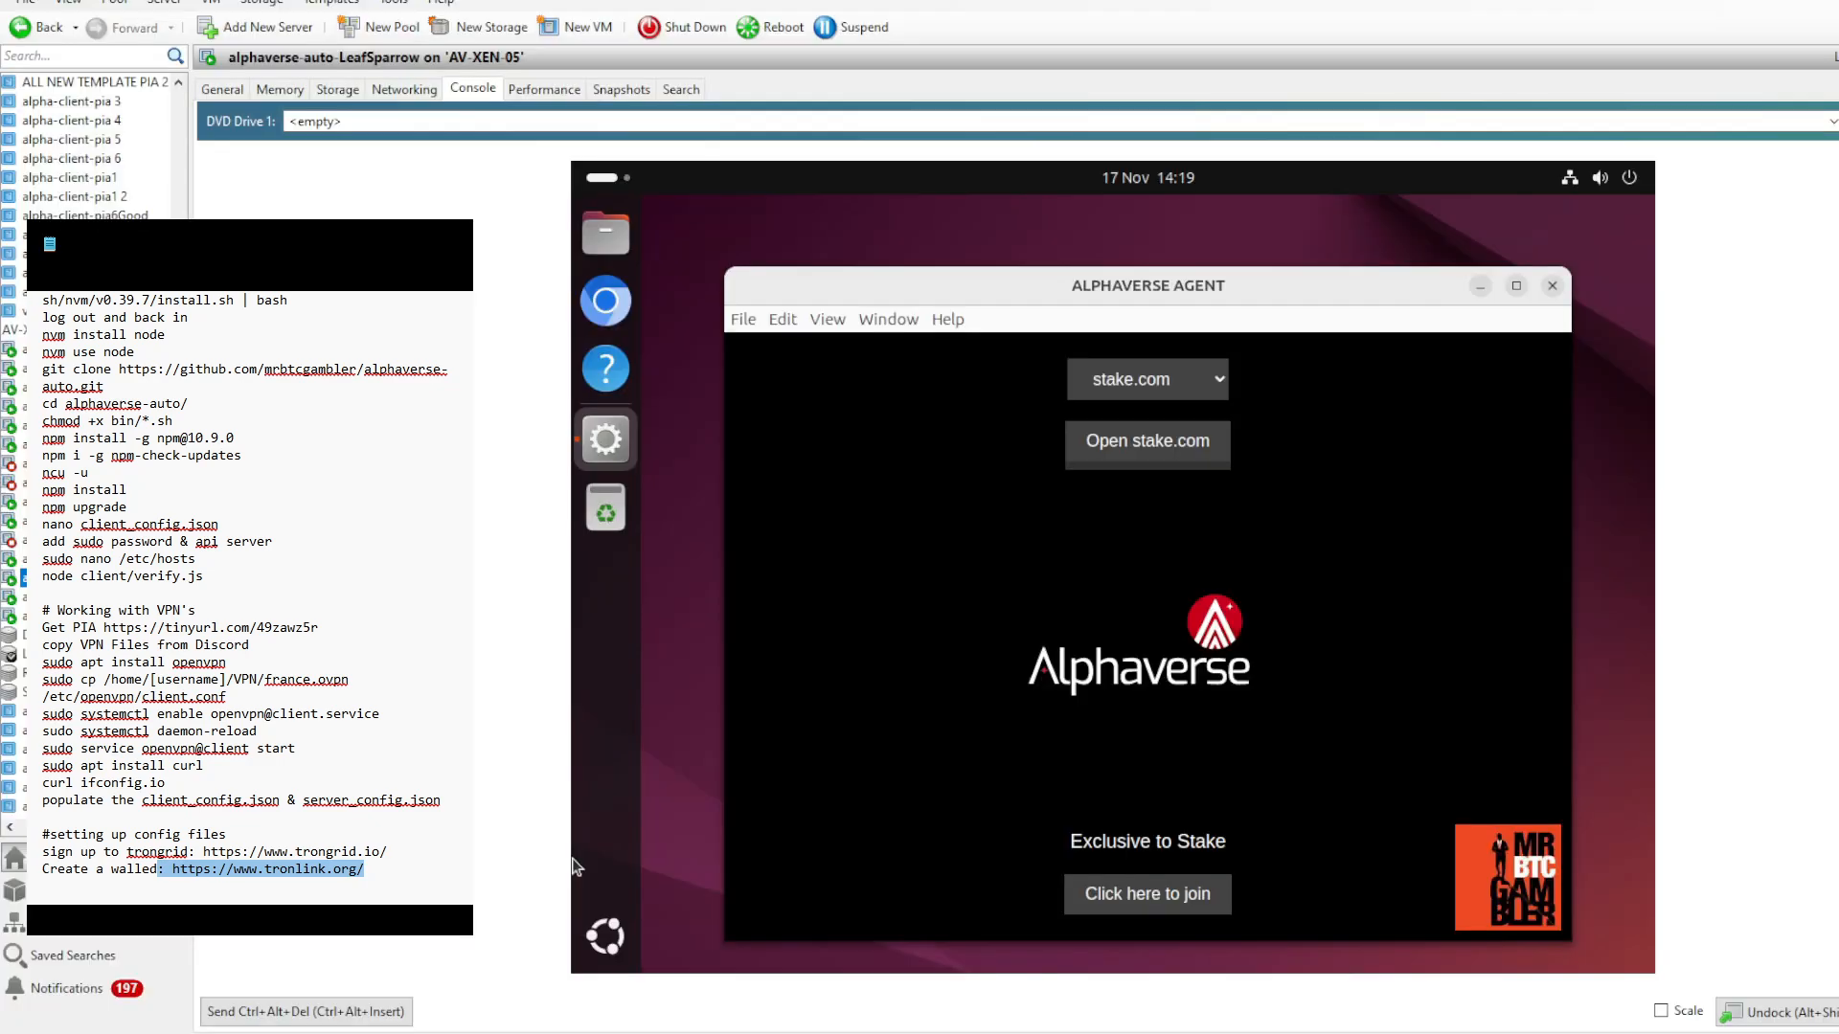
# - Switch to XenCenter and view the consoles of the alphaverse-auto client VMs, including LeafSparrow and StarRock96
pyautogui.click(24, 597)
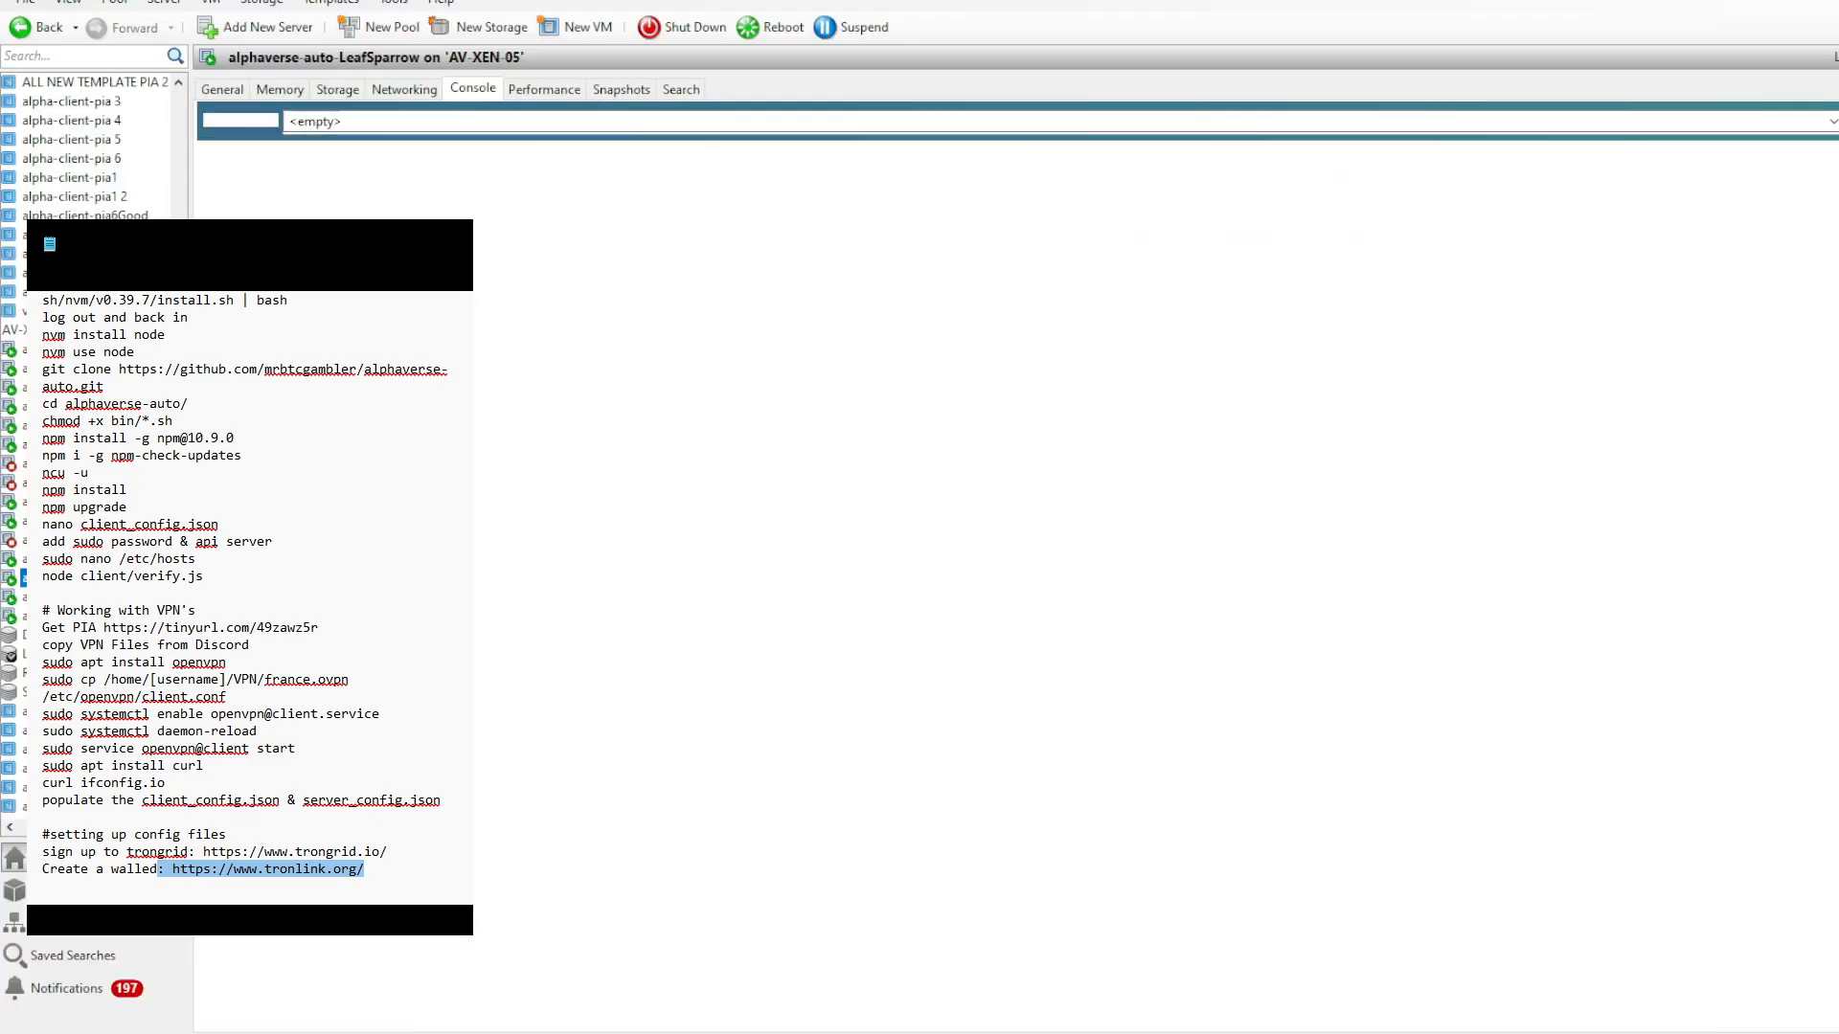
pyautogui.click(24, 616)
pyautogui.press('Up')
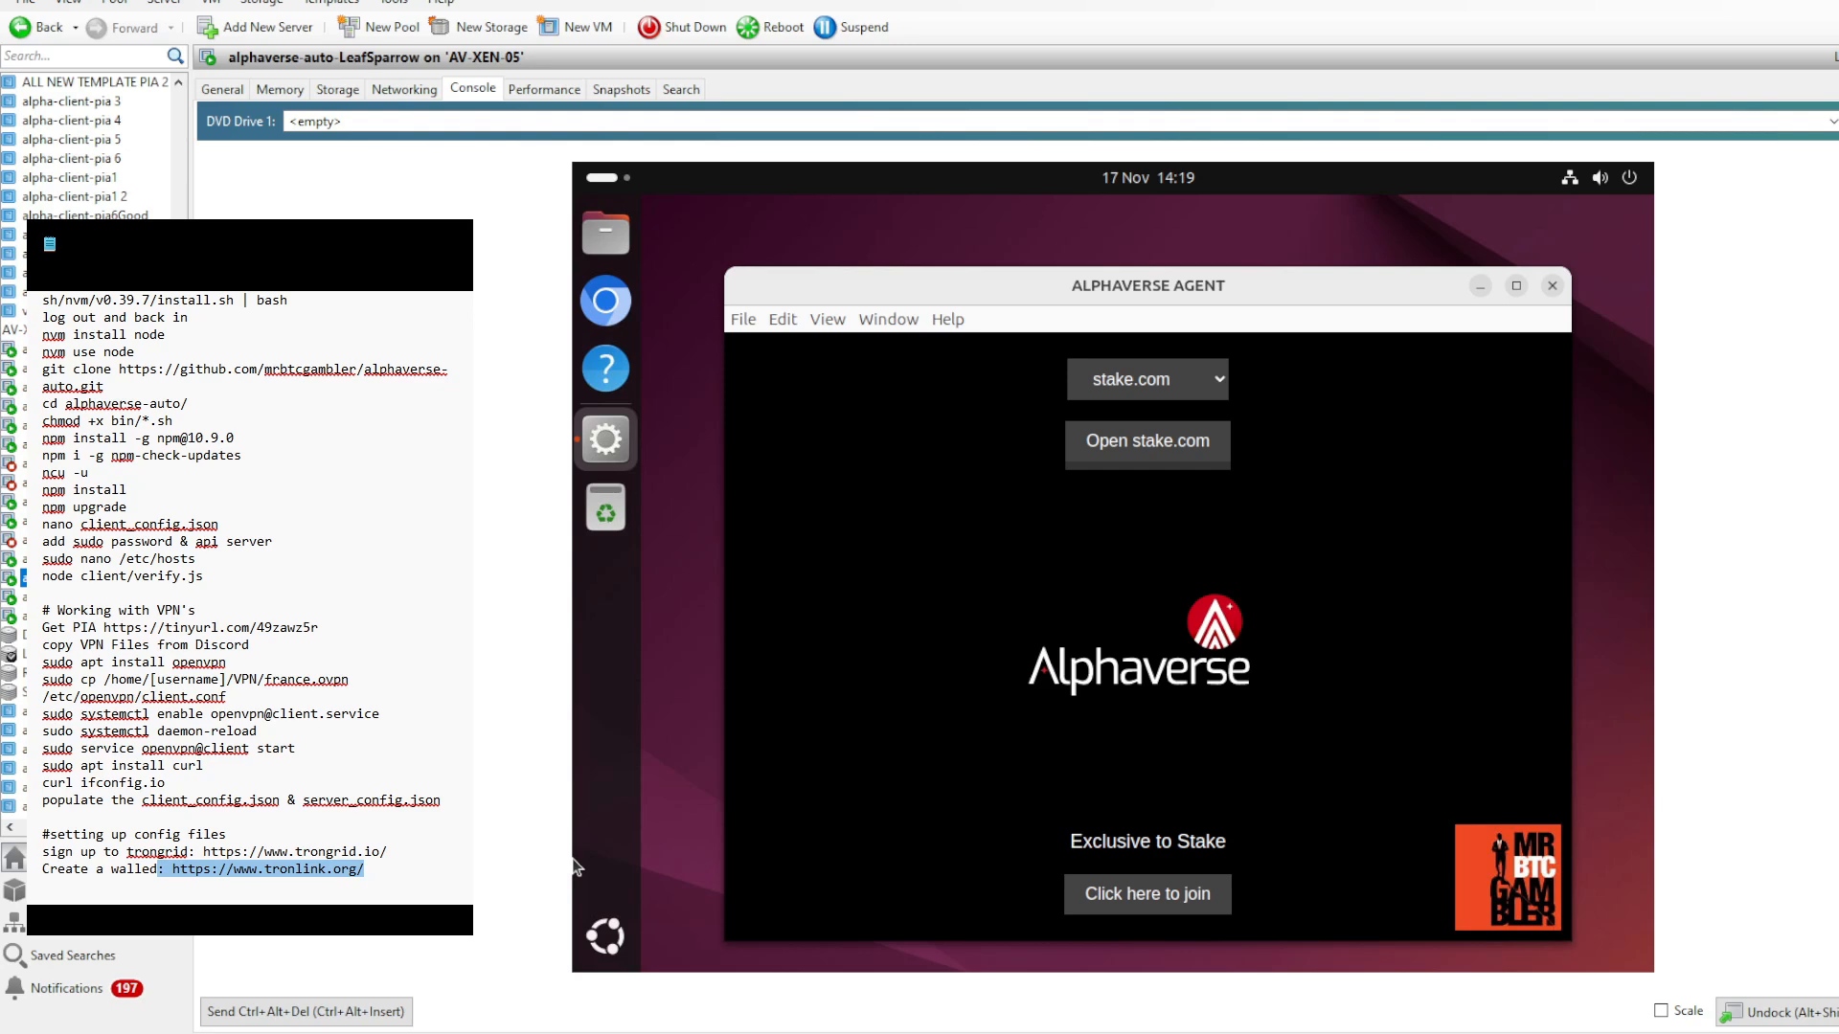
pyautogui.press('Down')
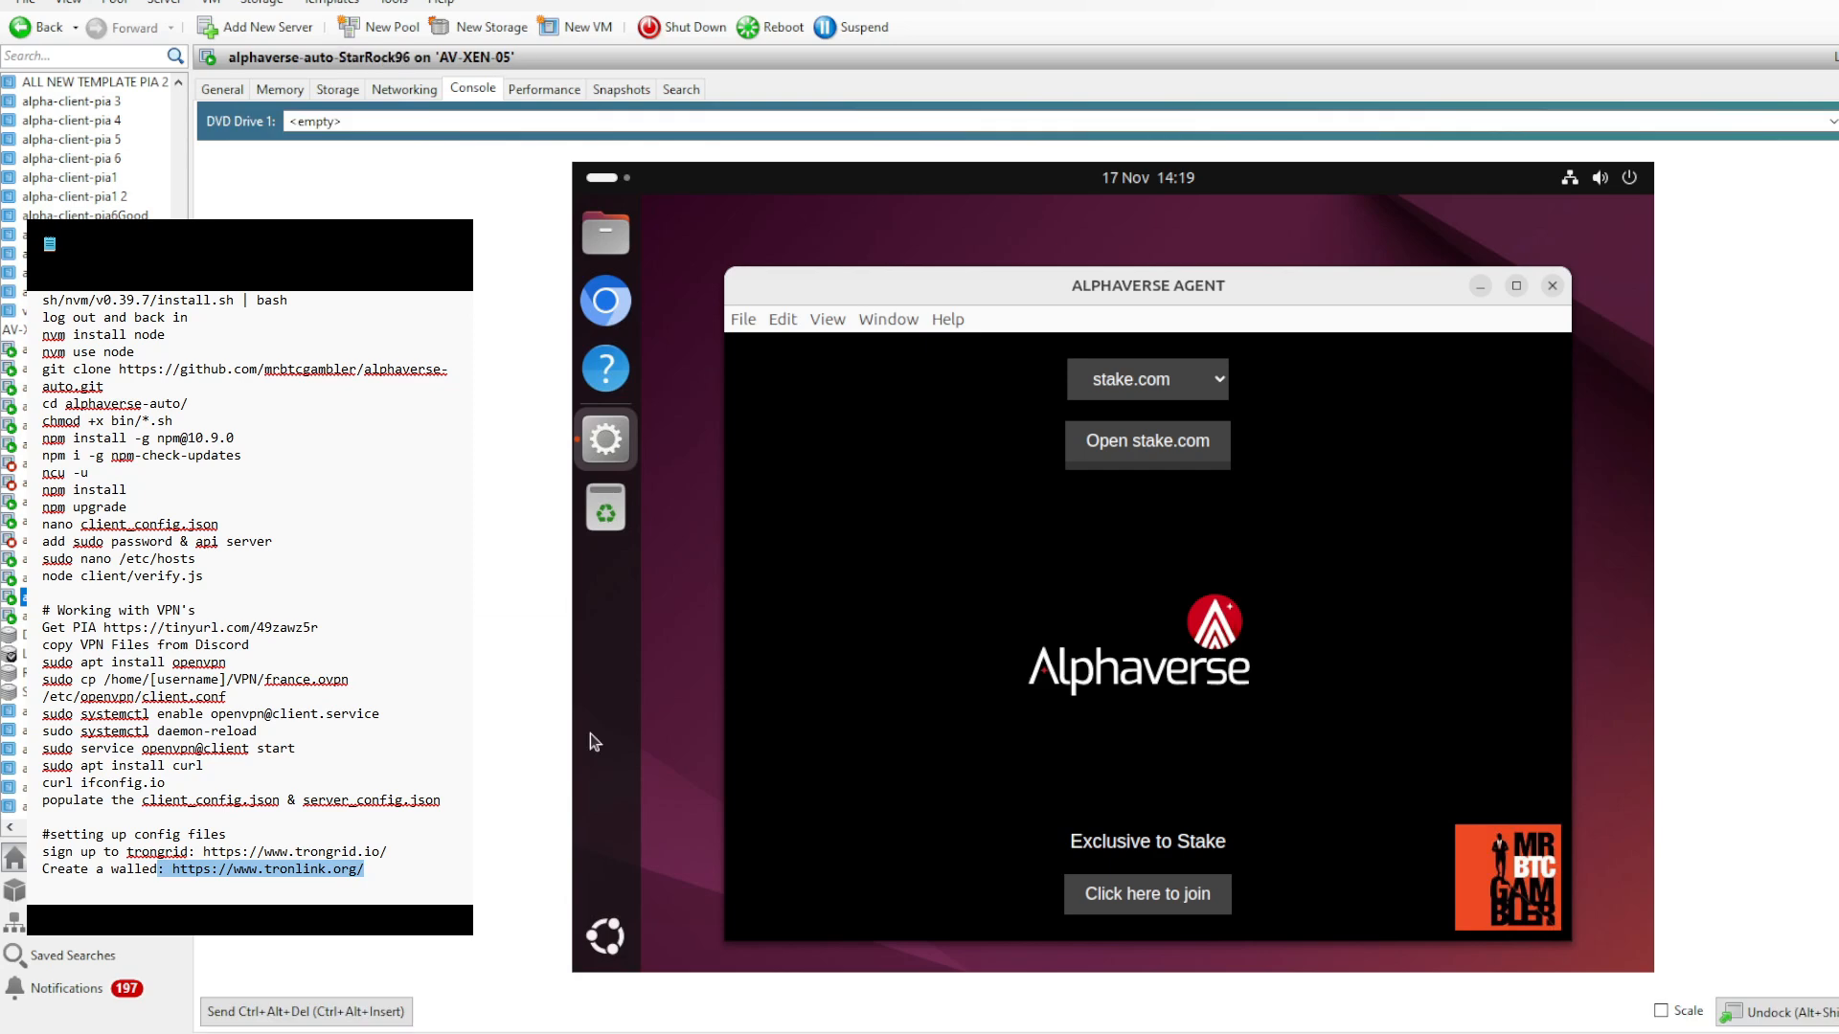
pyautogui.press('Down')
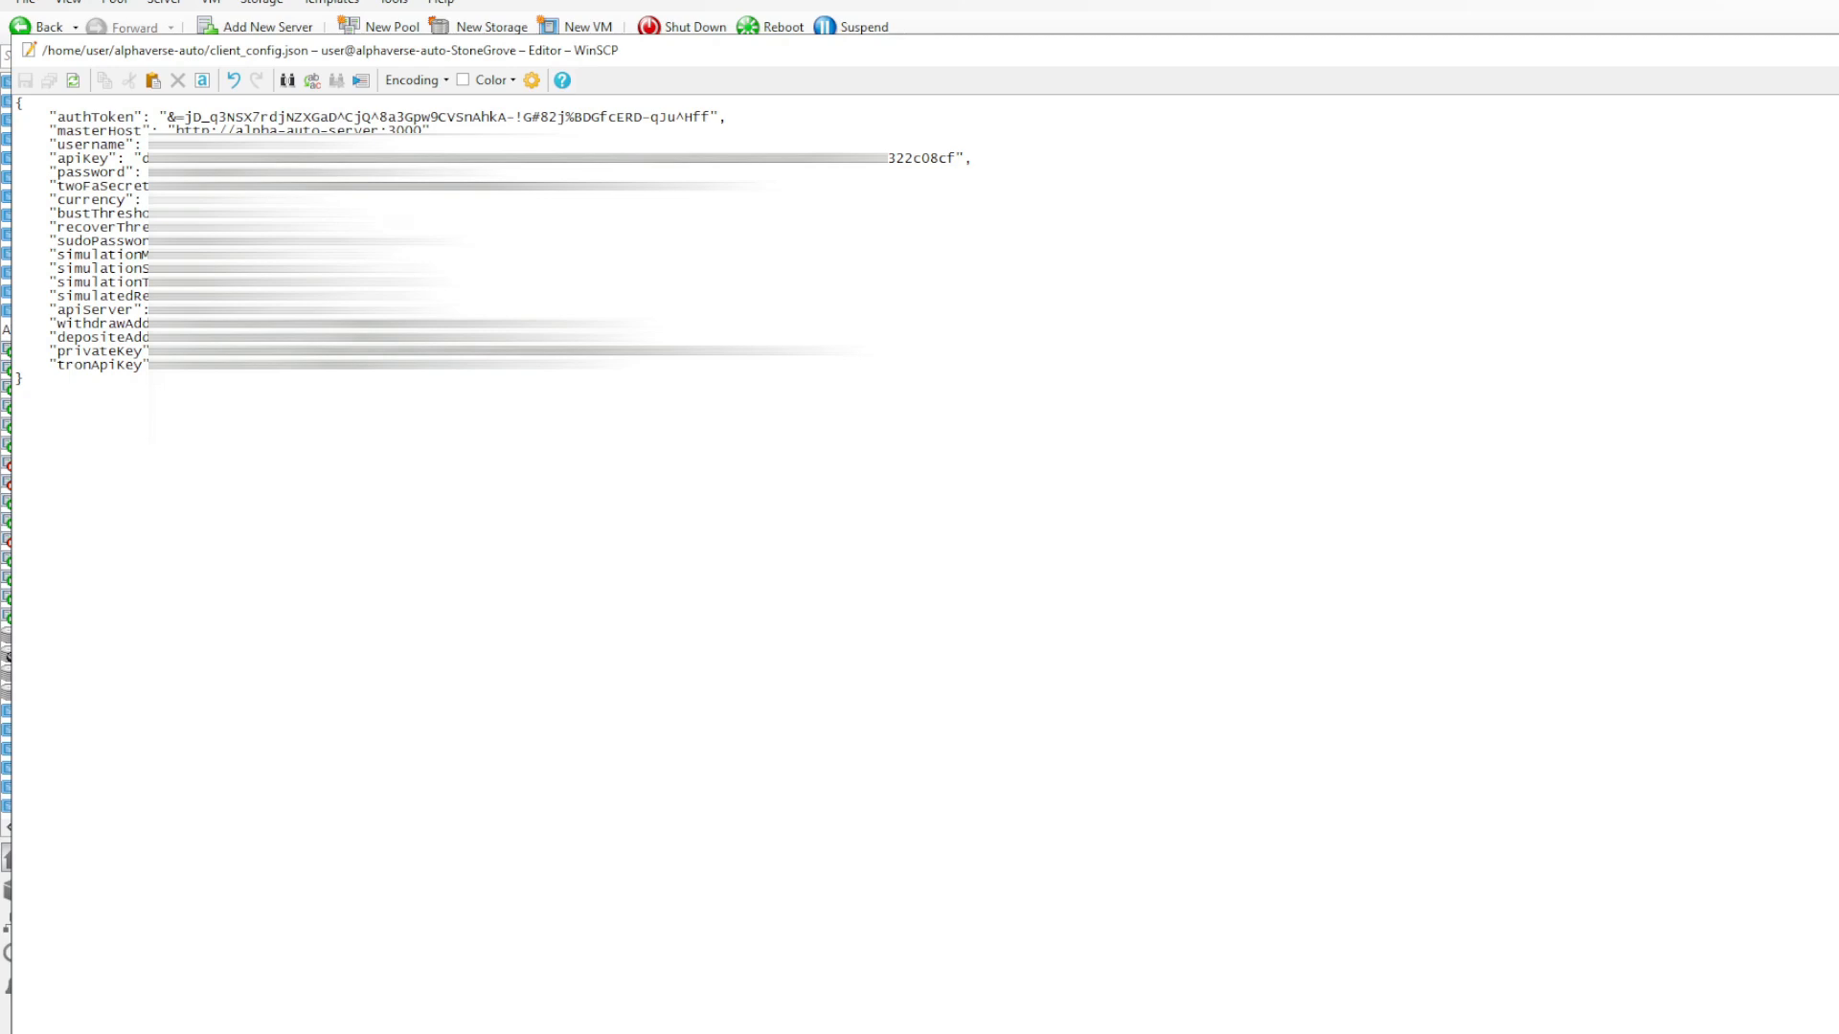
# - Edit the alphaverse-auto-StoneGrove VM's client_config.json in the WinSCP editor and save the file
pyautogui.press('BackSpace')
pyautogui.hotkey('ctrl', 's')
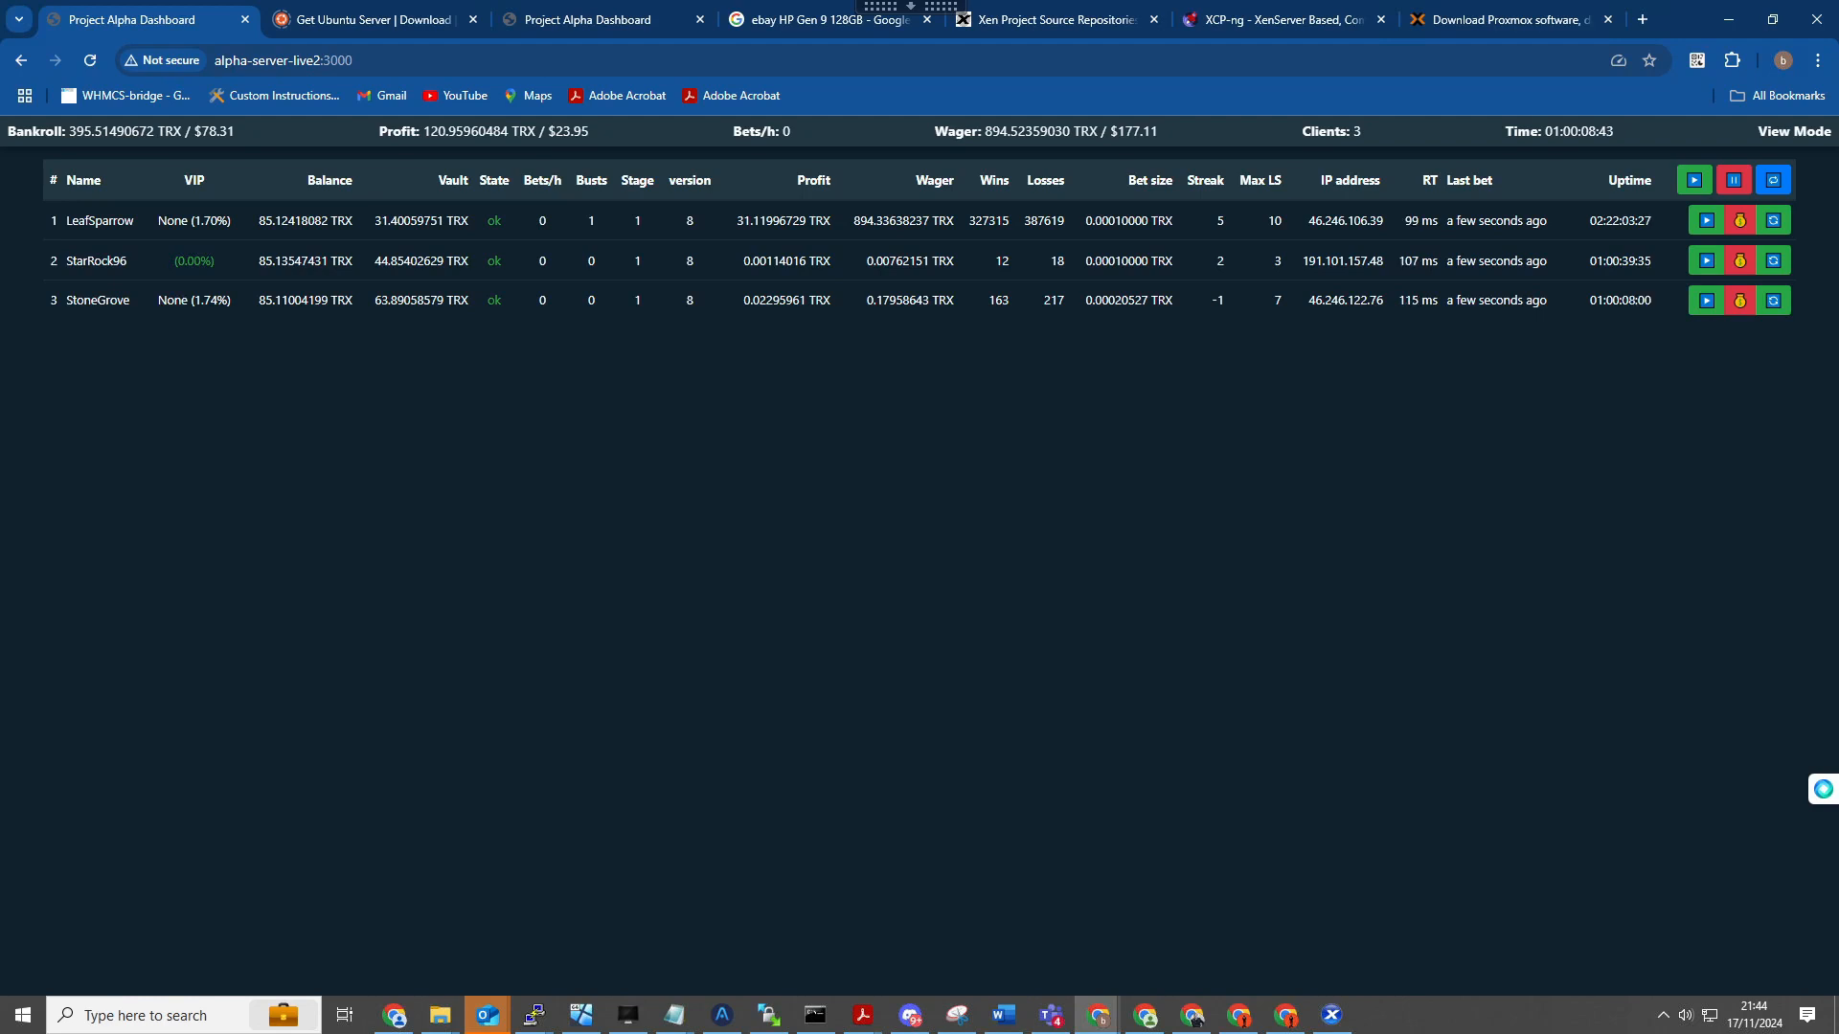
# - Resume all betting on the Project Alpha Dashboard, let the clients place bets, and pause all betting again
pyautogui.click(1694, 181)
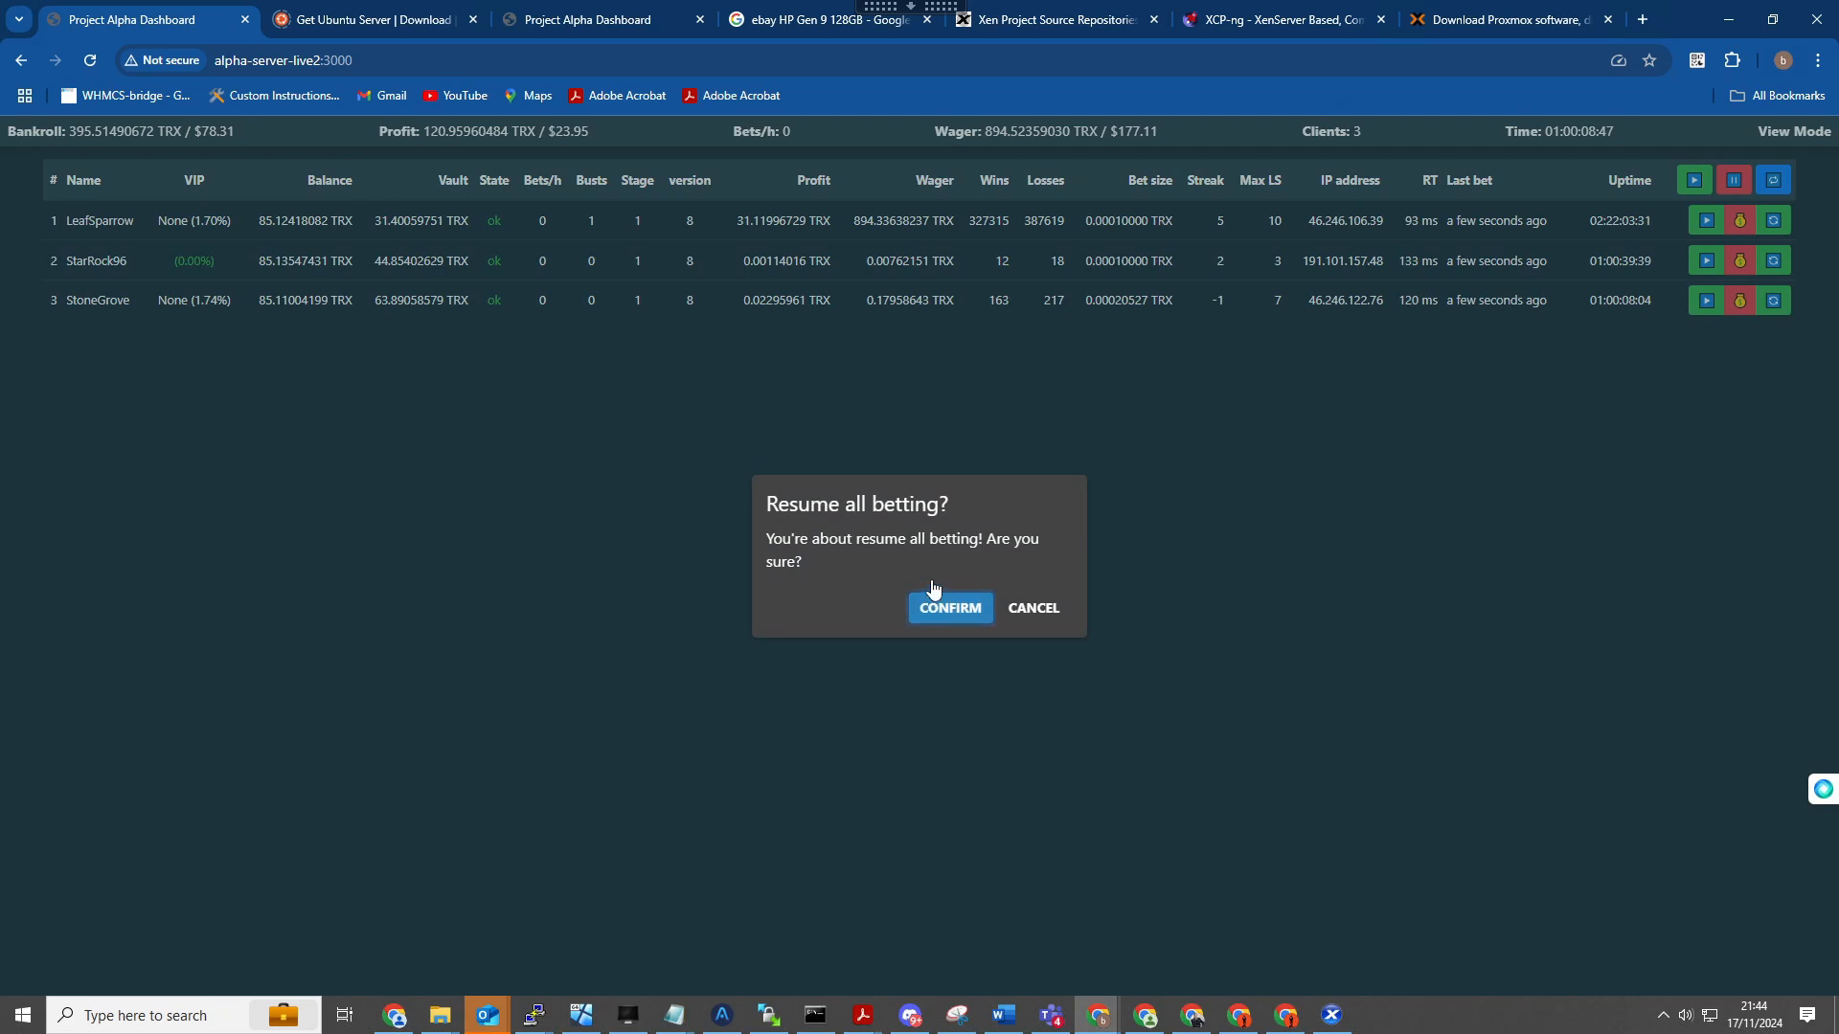
pyautogui.click(986, 584)
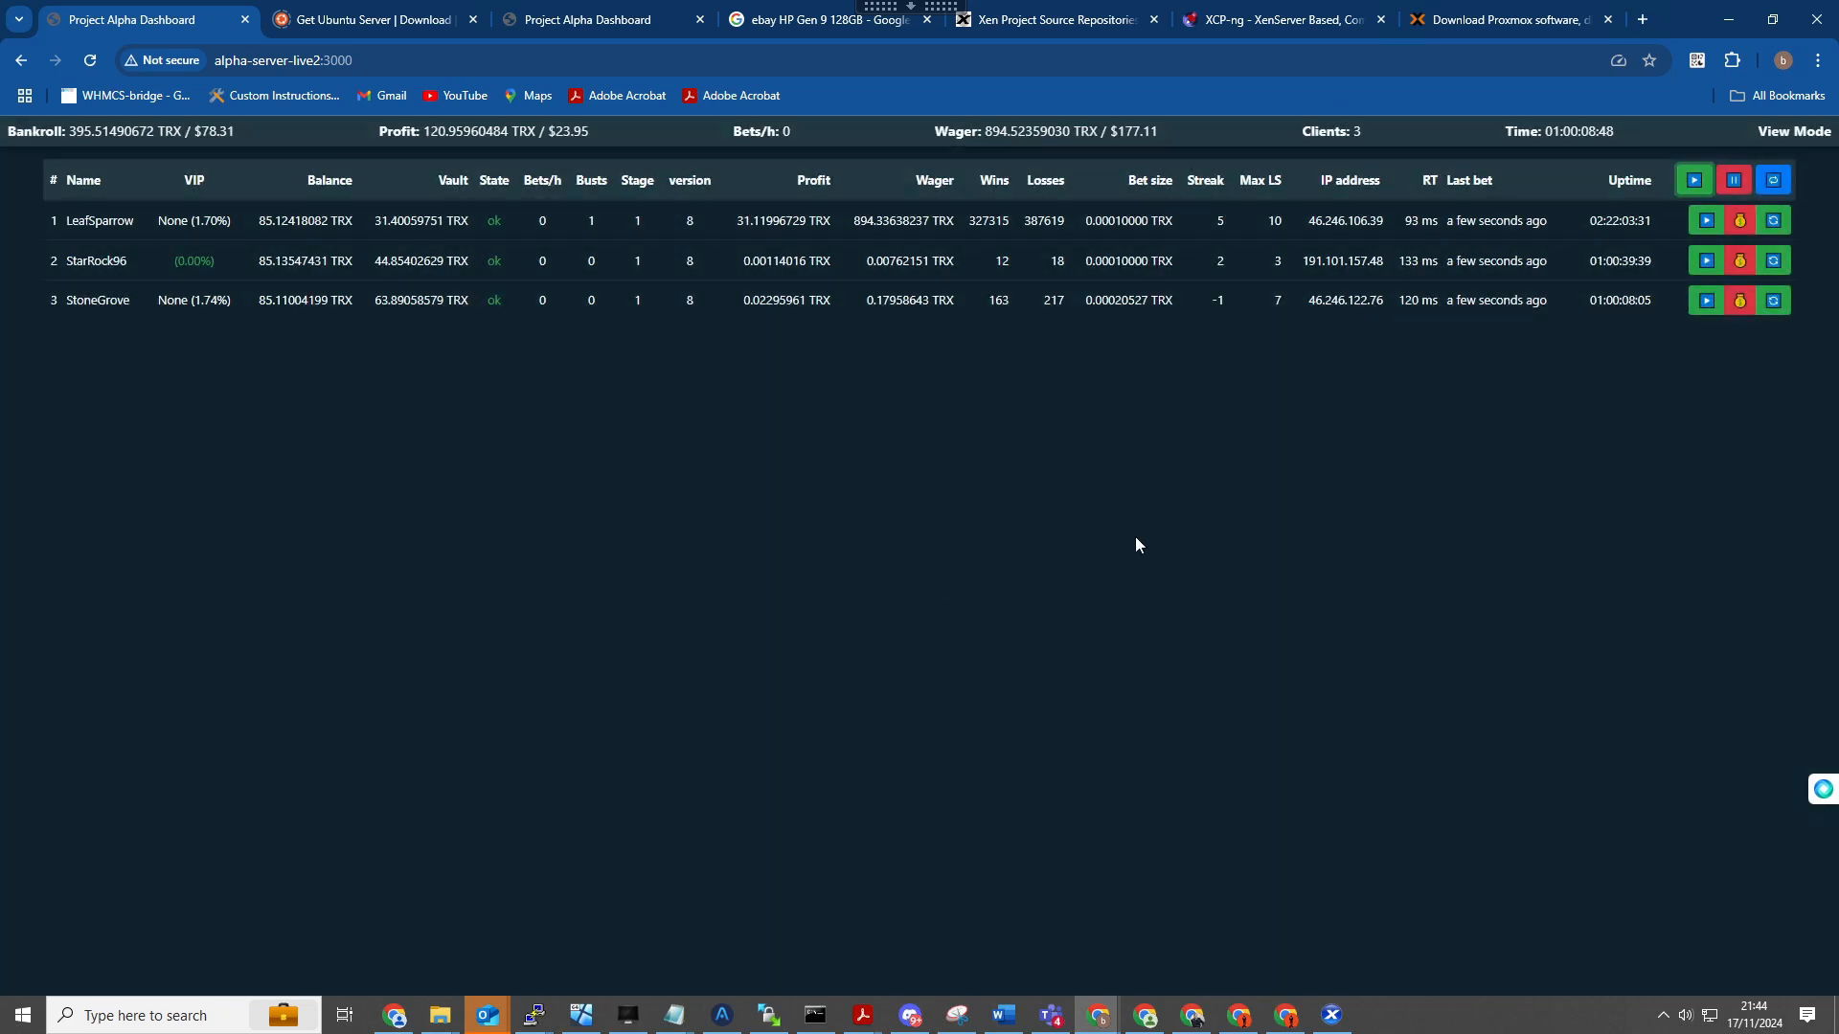
pyautogui.click(1734, 181)
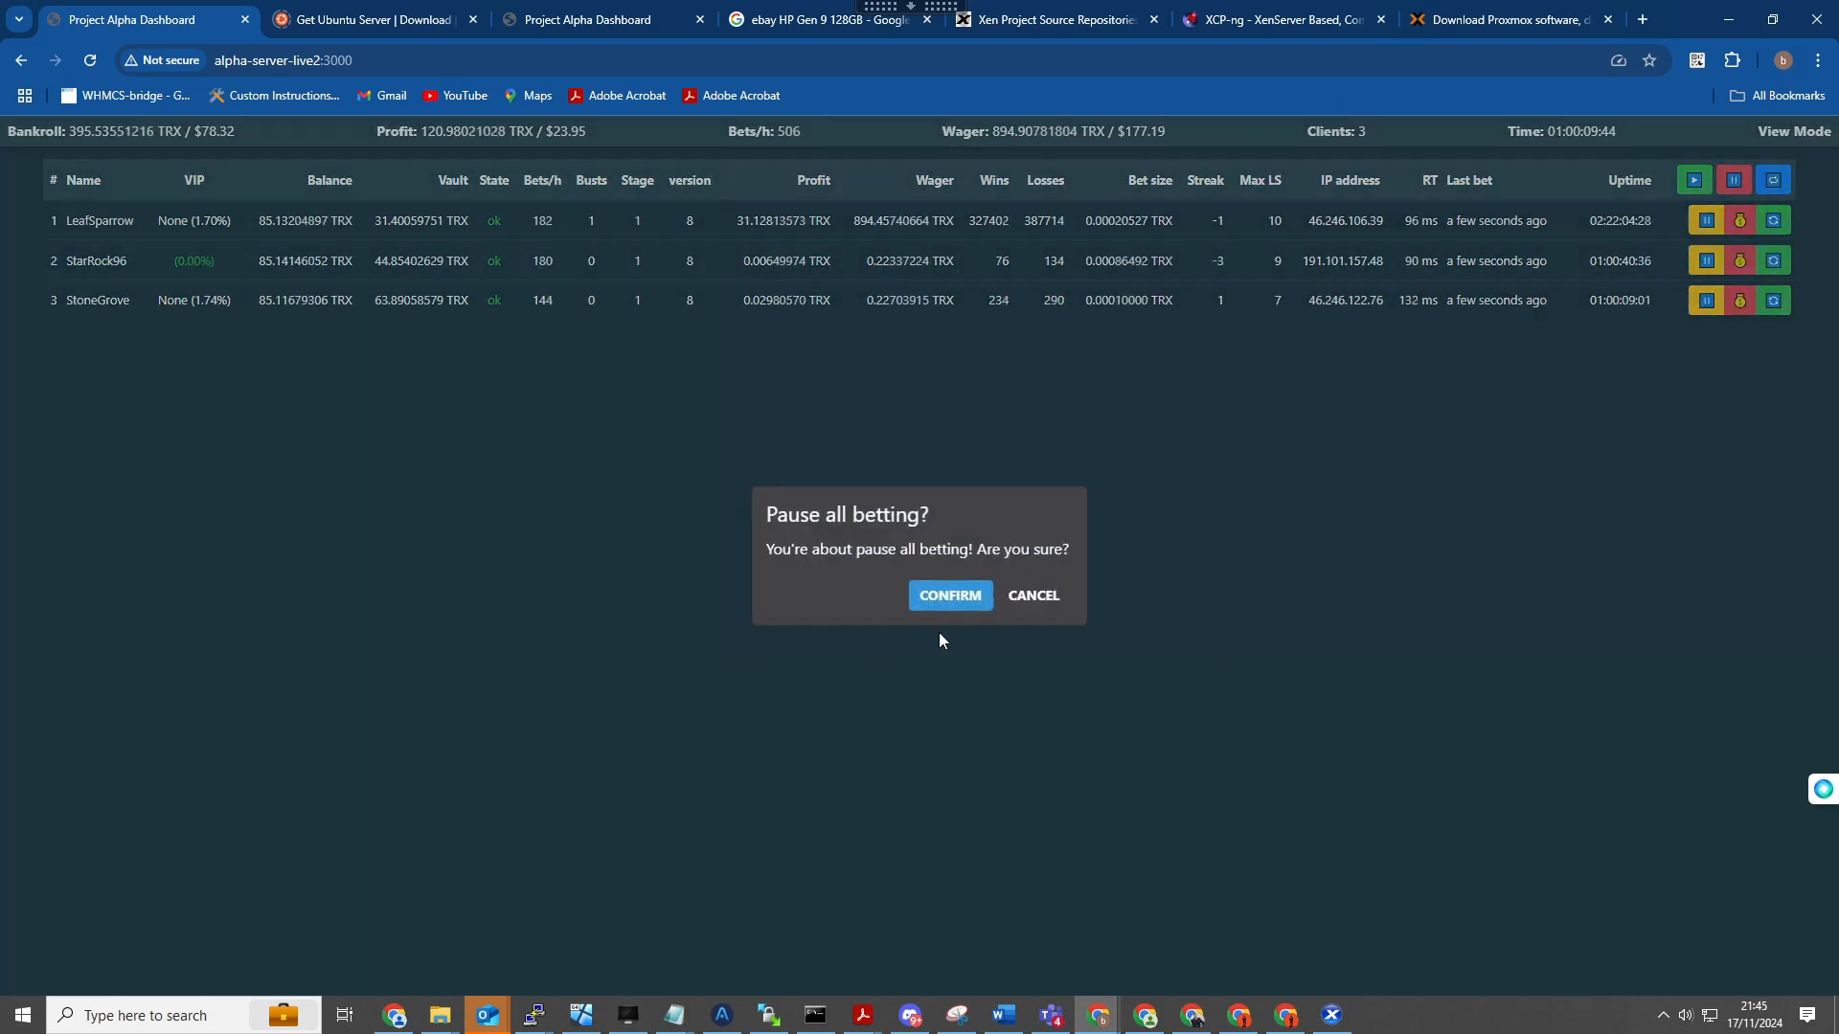
pyautogui.click(932, 604)
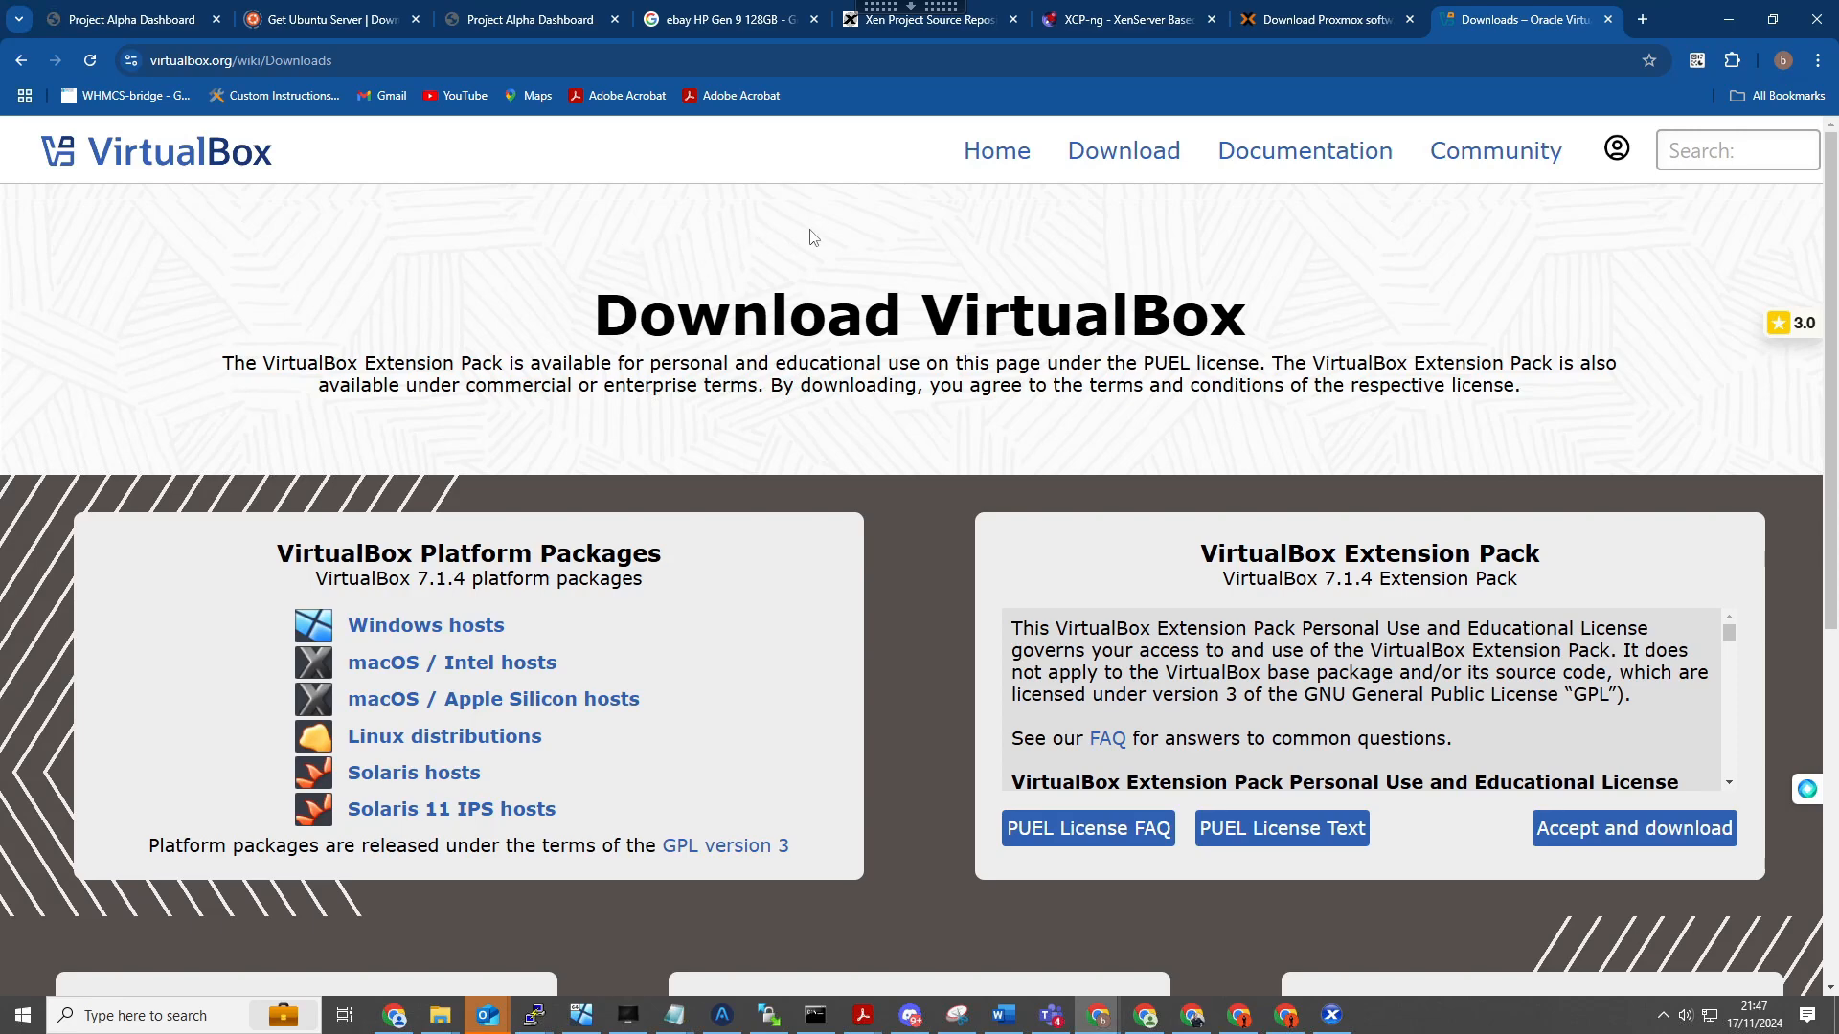
# - Review the Google results for "ebay HP Gen 9 128GB" to compare used HP ProLiant server offers
pyautogui.click(720, 19)
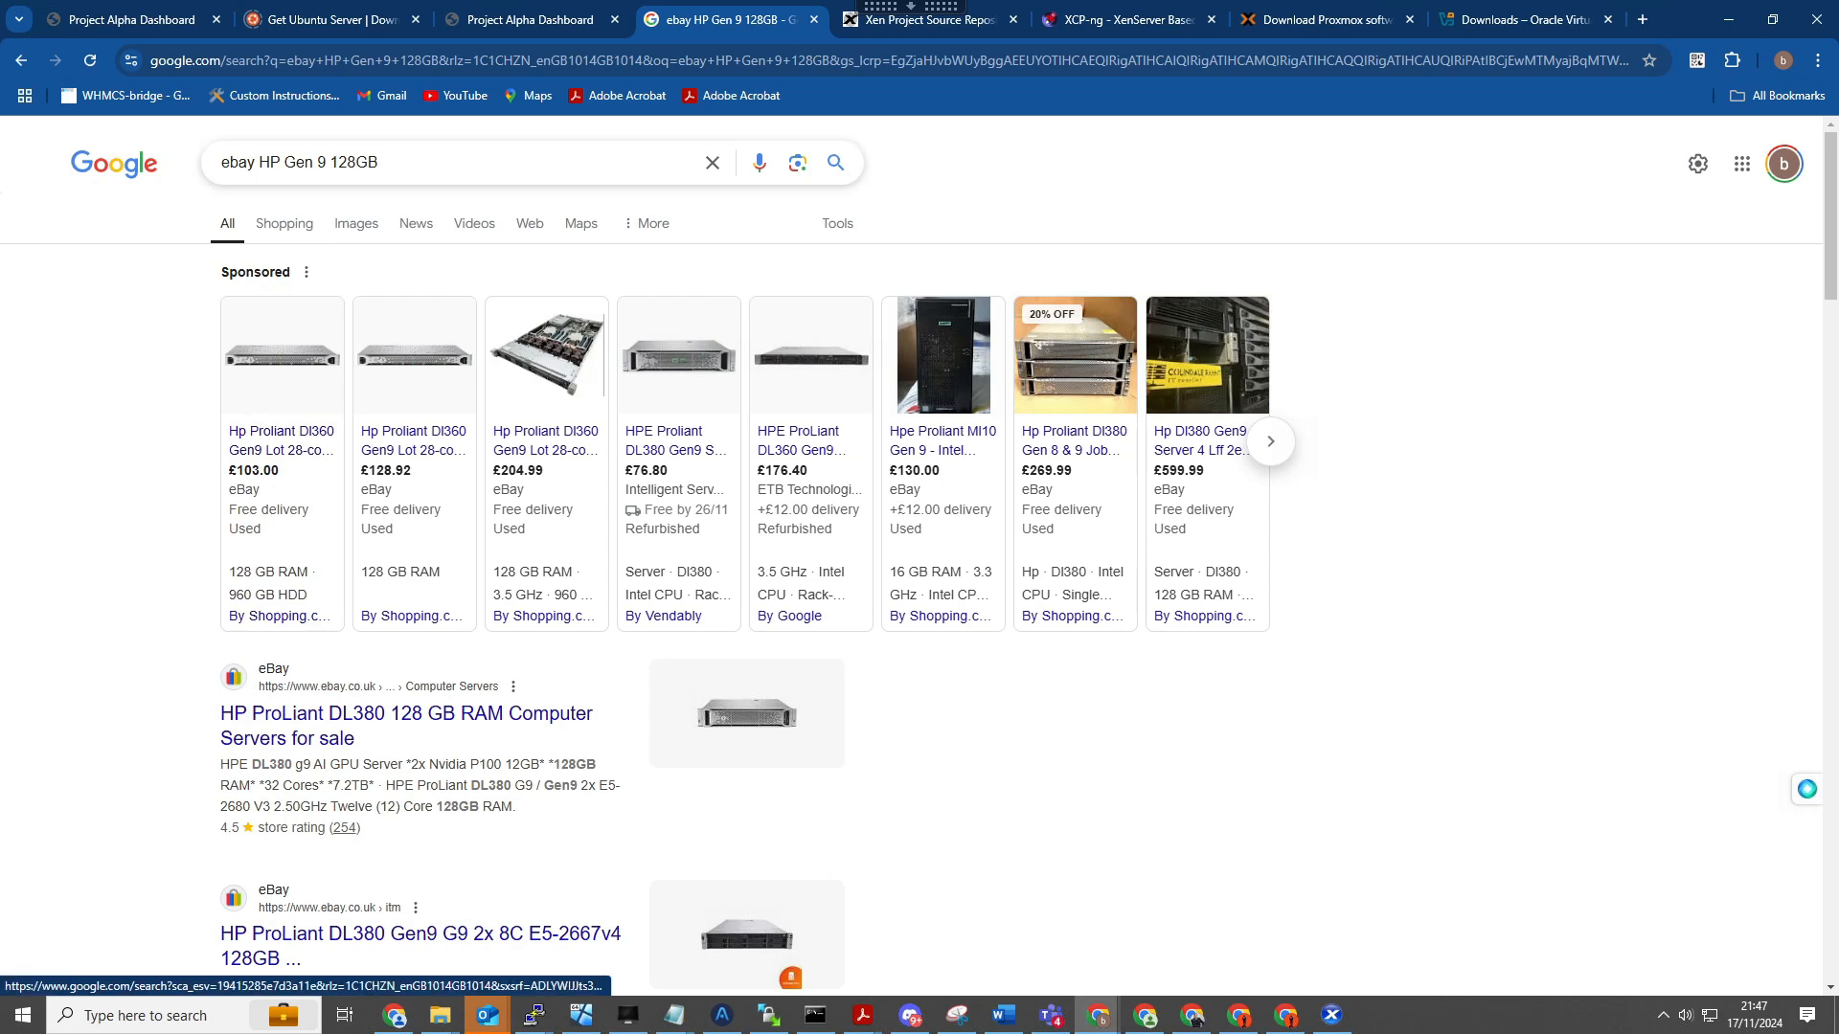
pyautogui.click(394, 163)
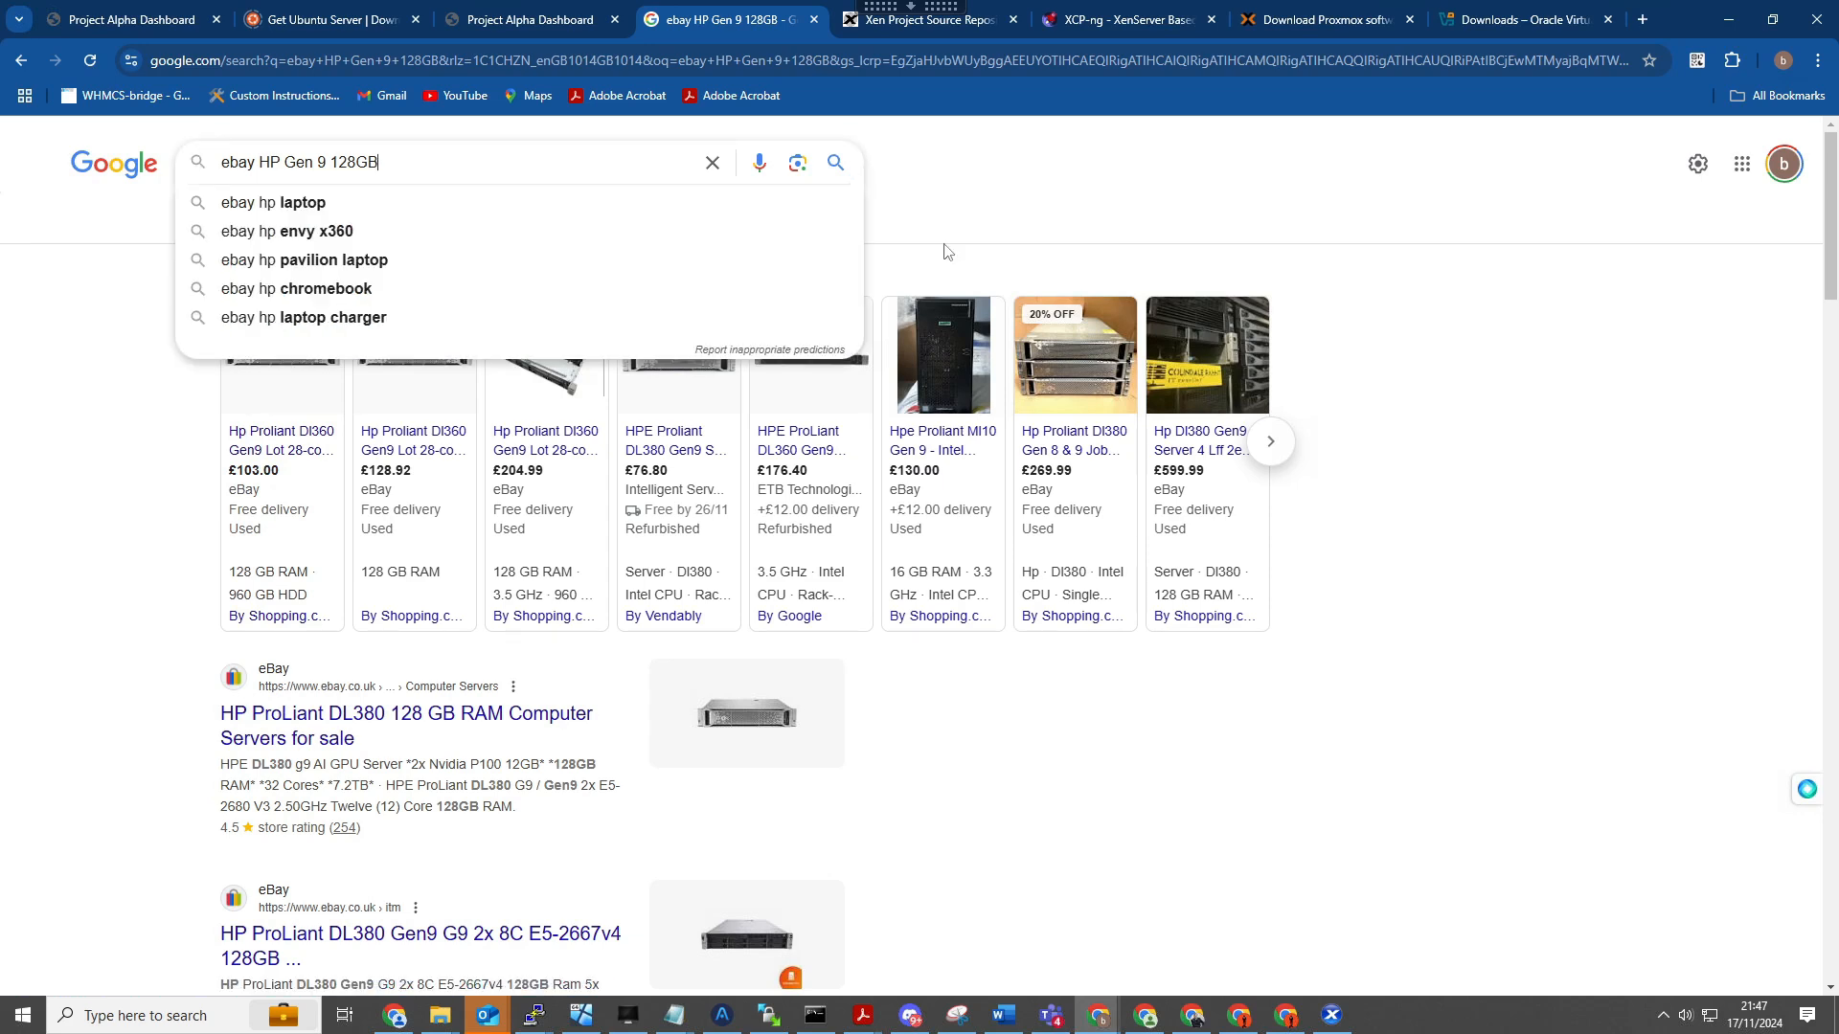
pyautogui.click(1127, 179)
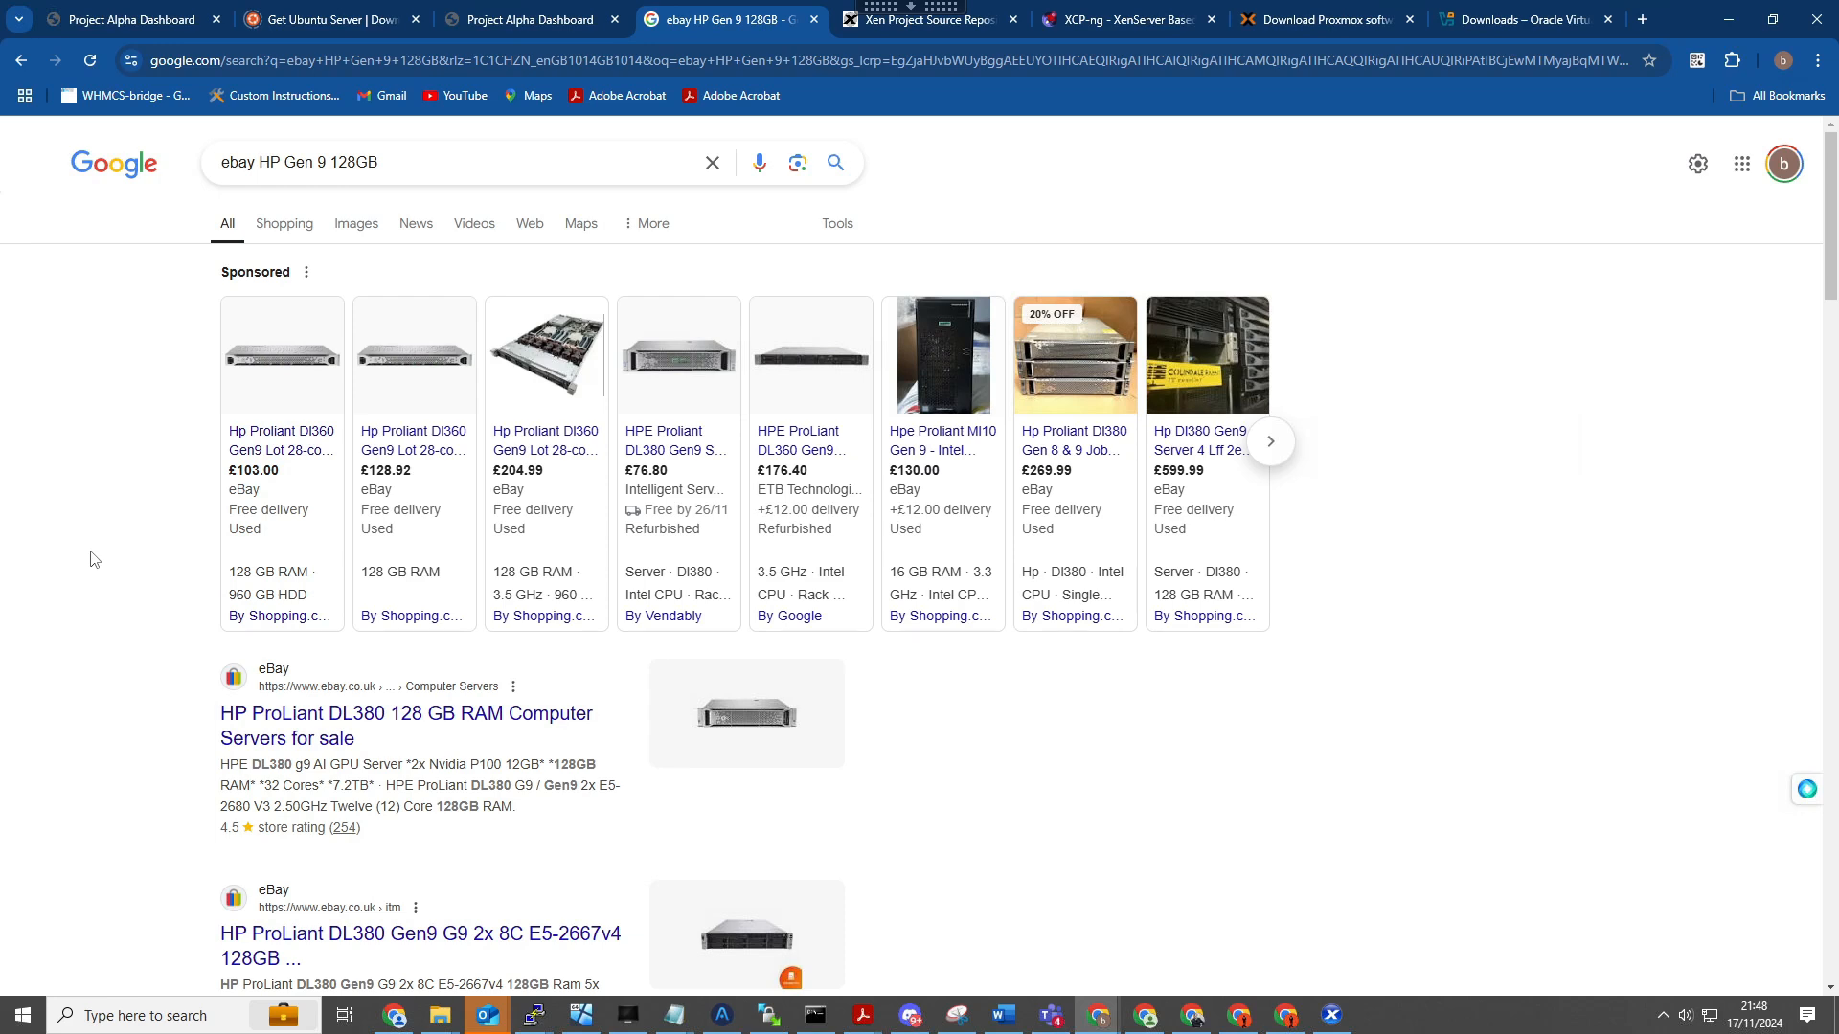
pyautogui.moveTo(217, 496)
pyautogui.click(1500, 381)
# - Switch to XenCenter to view the alpha-client-StarRock96 console, and return to the browser
pyautogui.moveTo(243, 577)
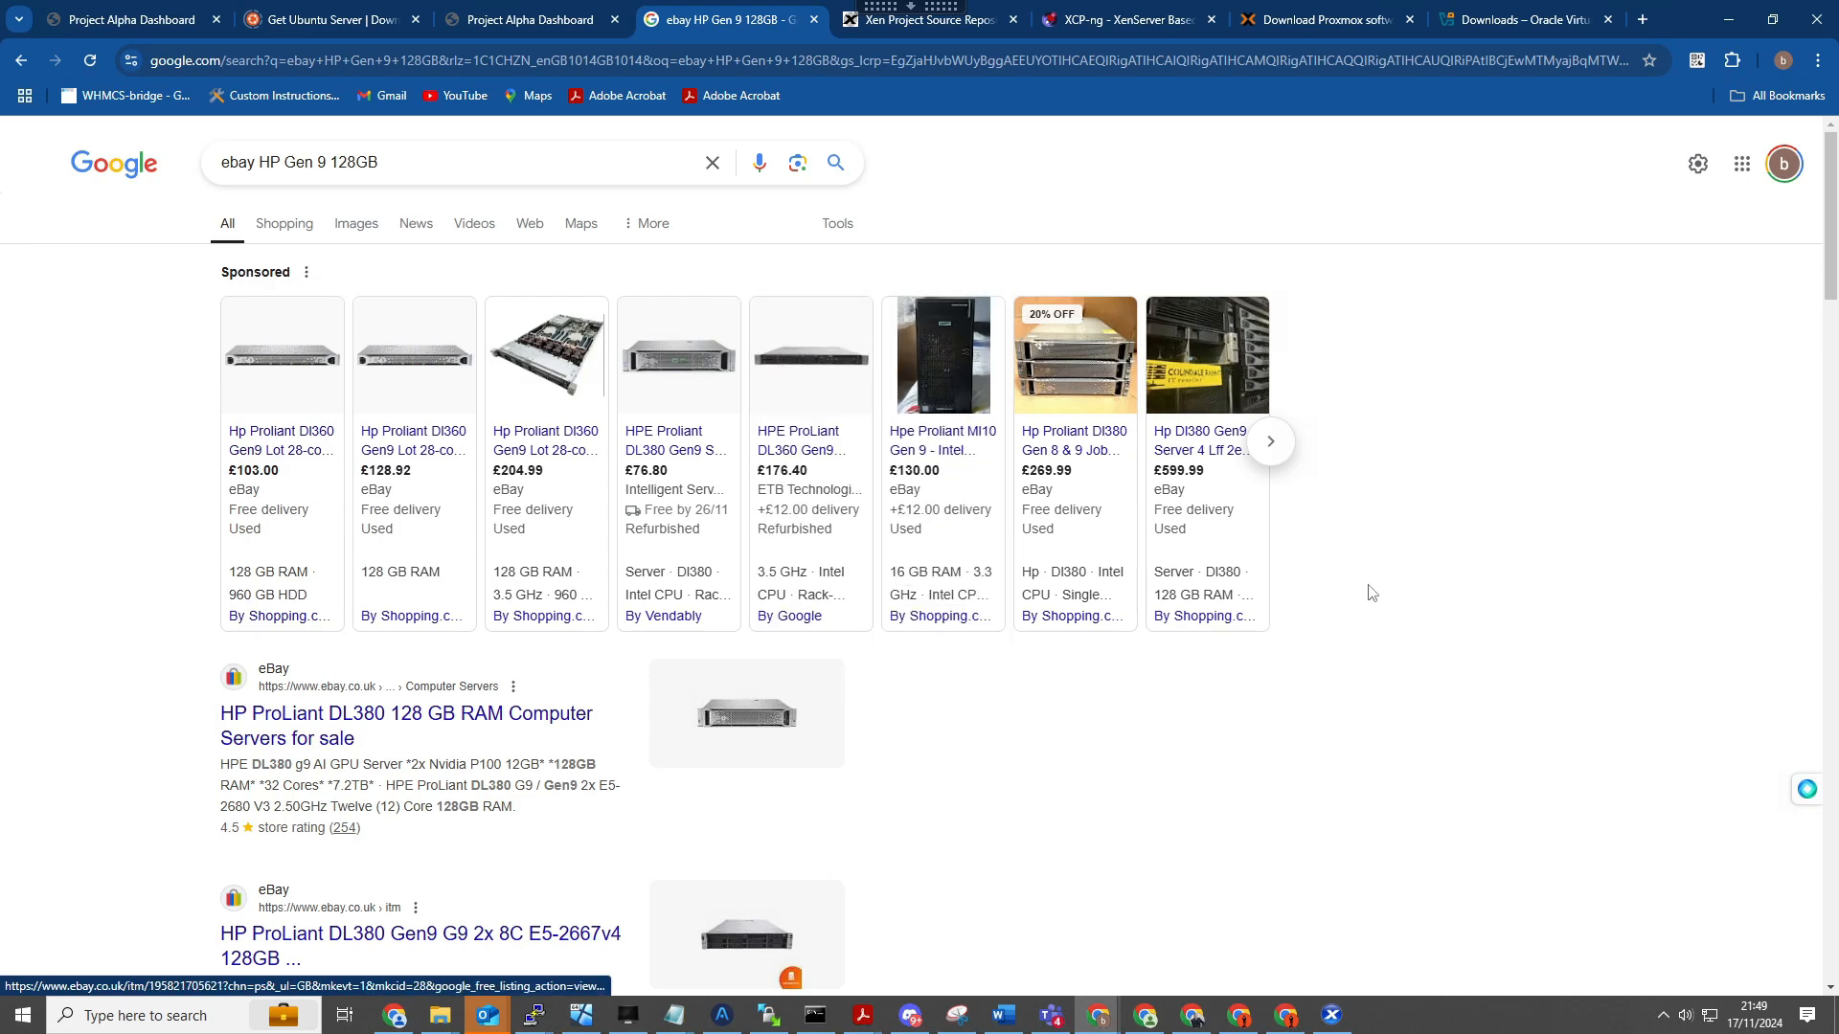
pyautogui.click(1331, 1015)
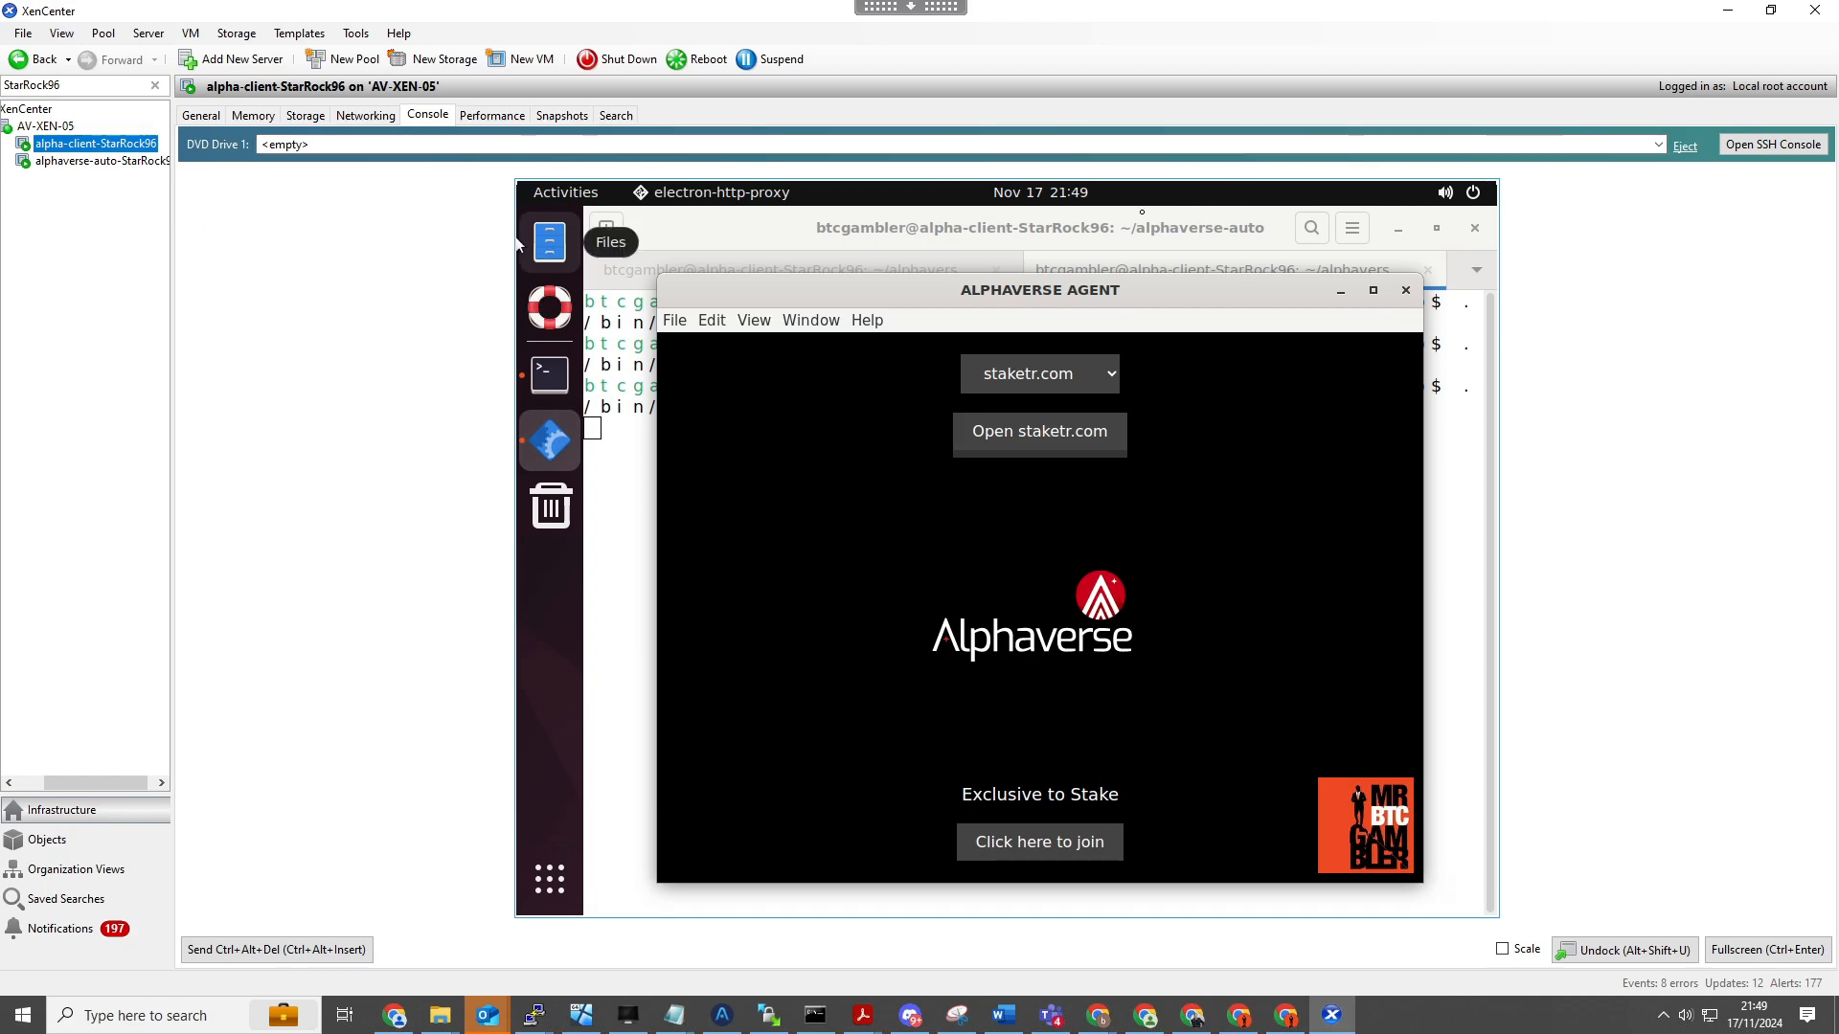
pyautogui.click(1729, 13)
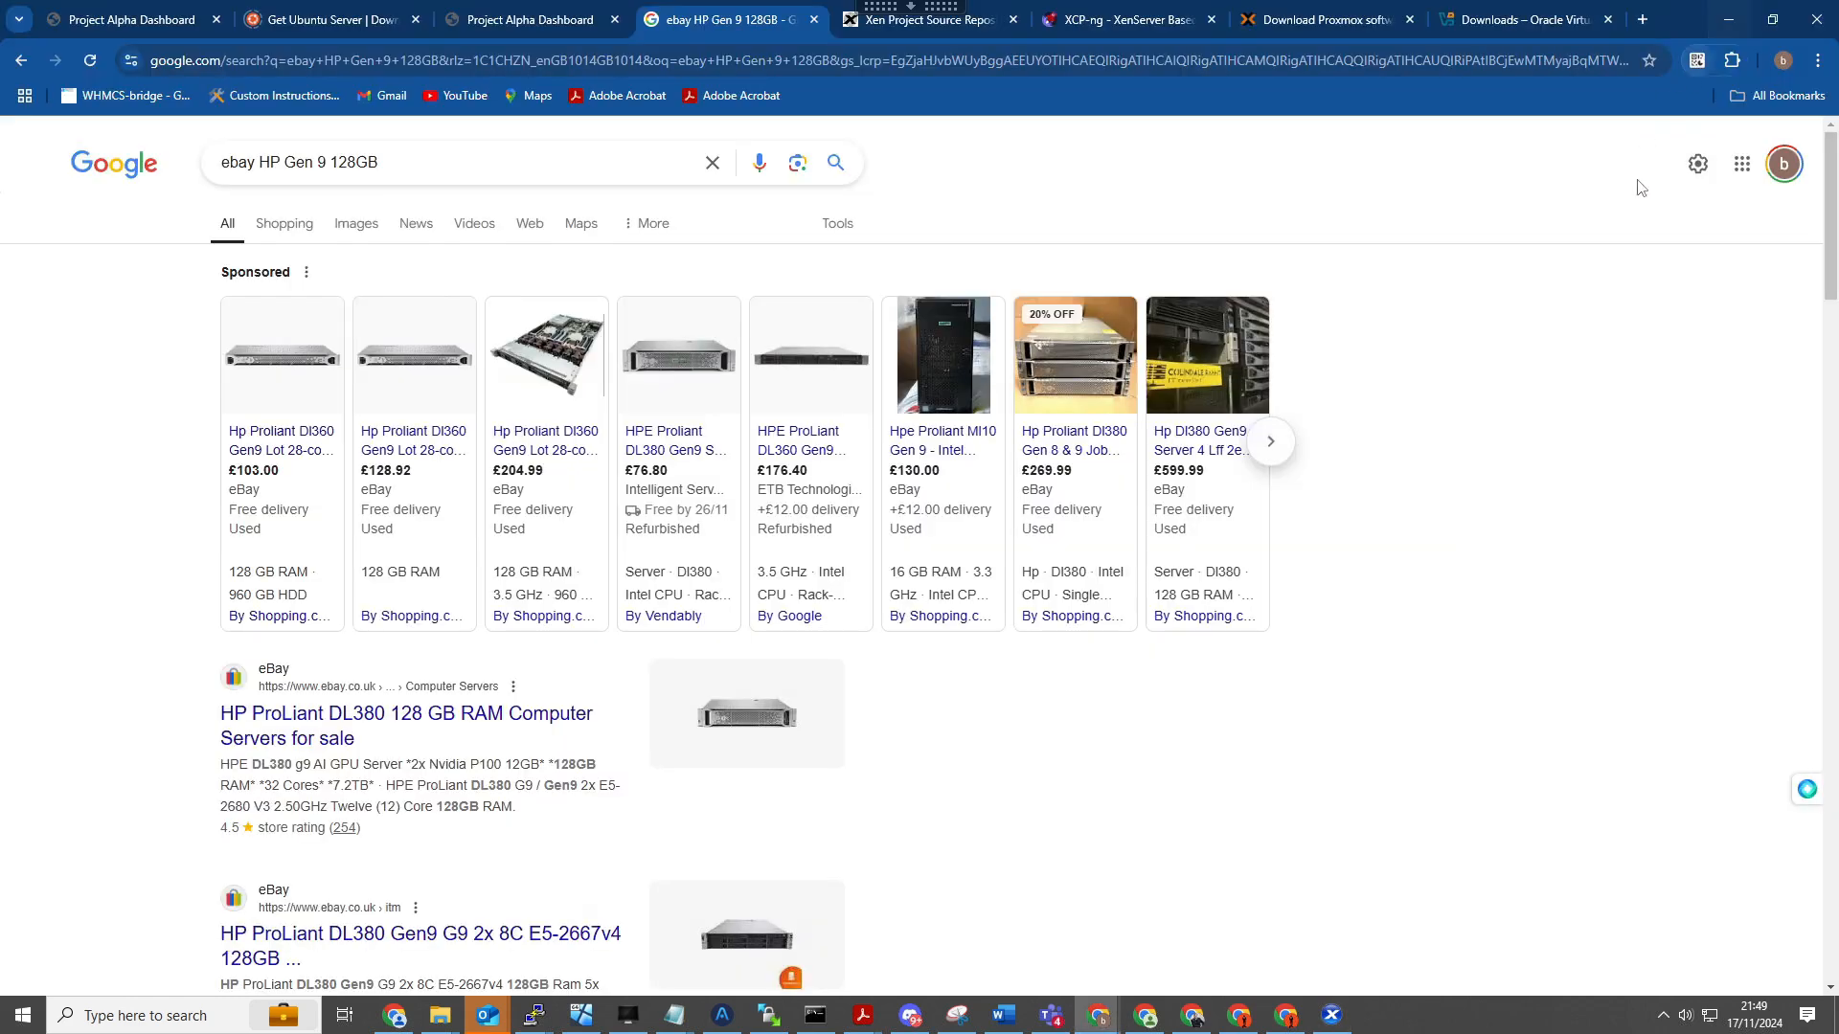
# - View the Xen Source Repositories, XCP-ng and Proxmox downloads pages to compare hypervisor options, ending on XCP-ng
pyautogui.click(876, 21)
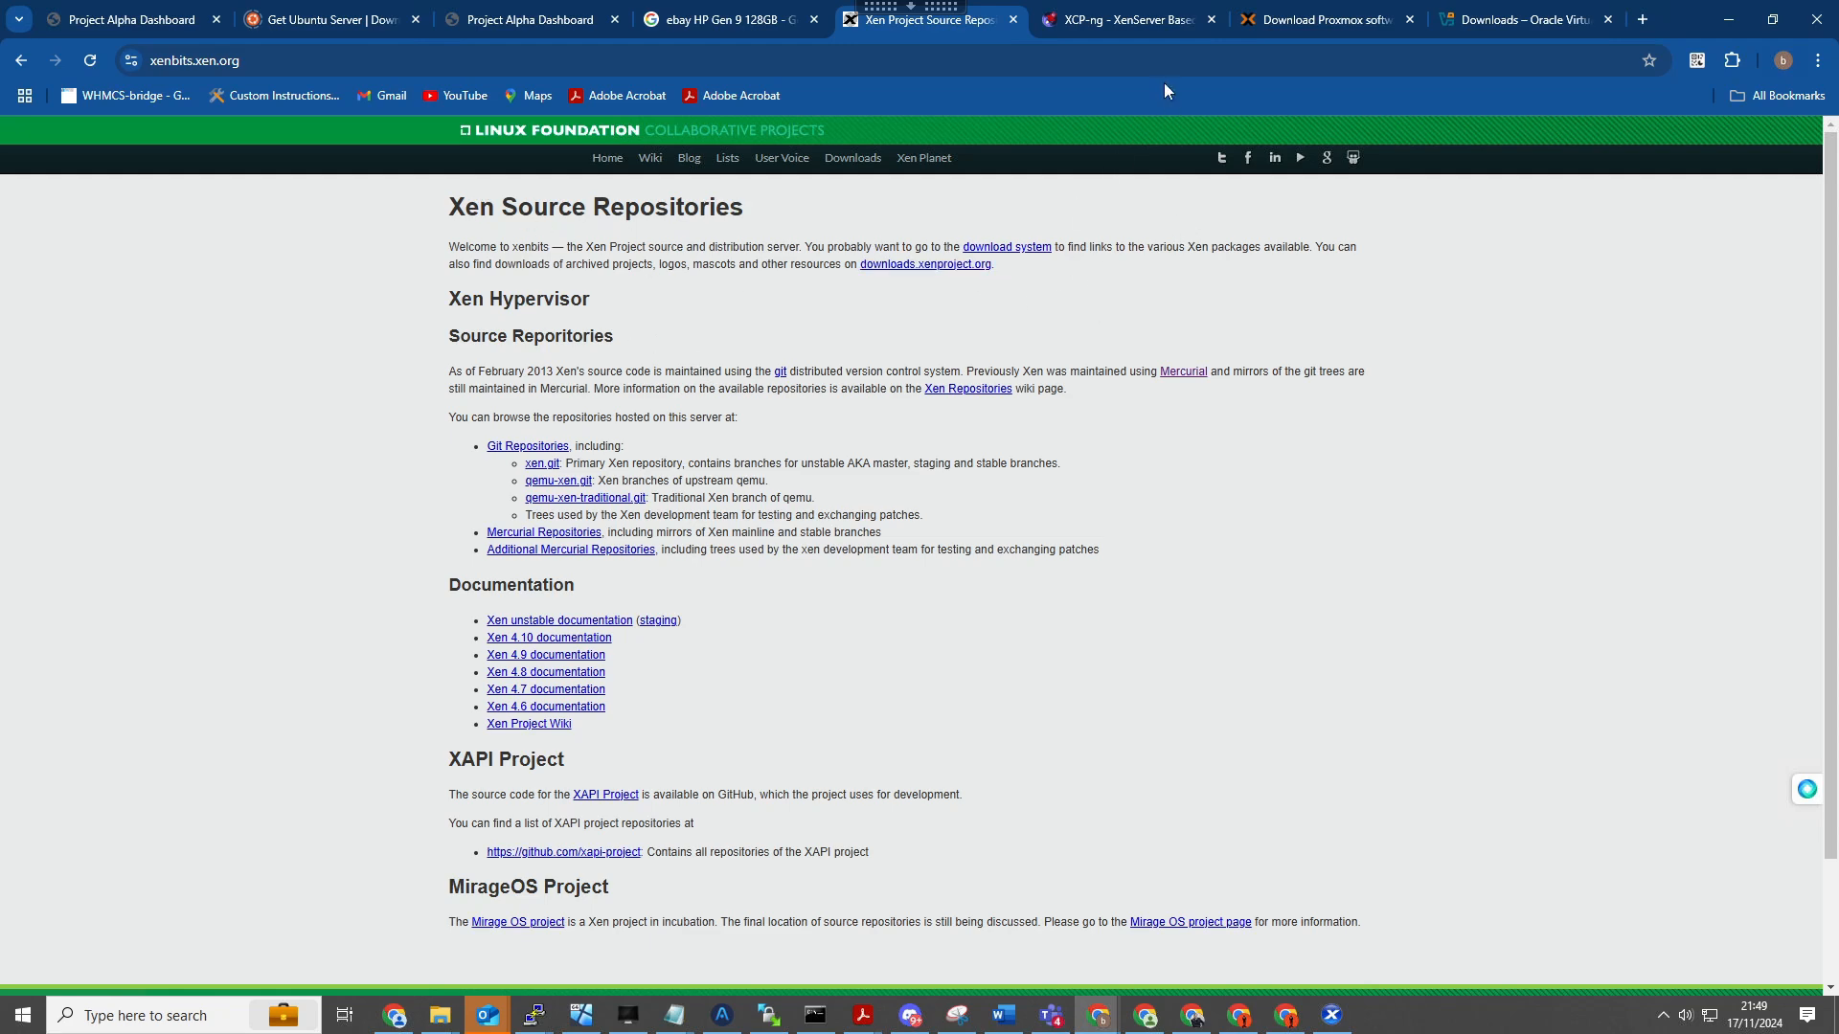
pyautogui.click(1121, 19)
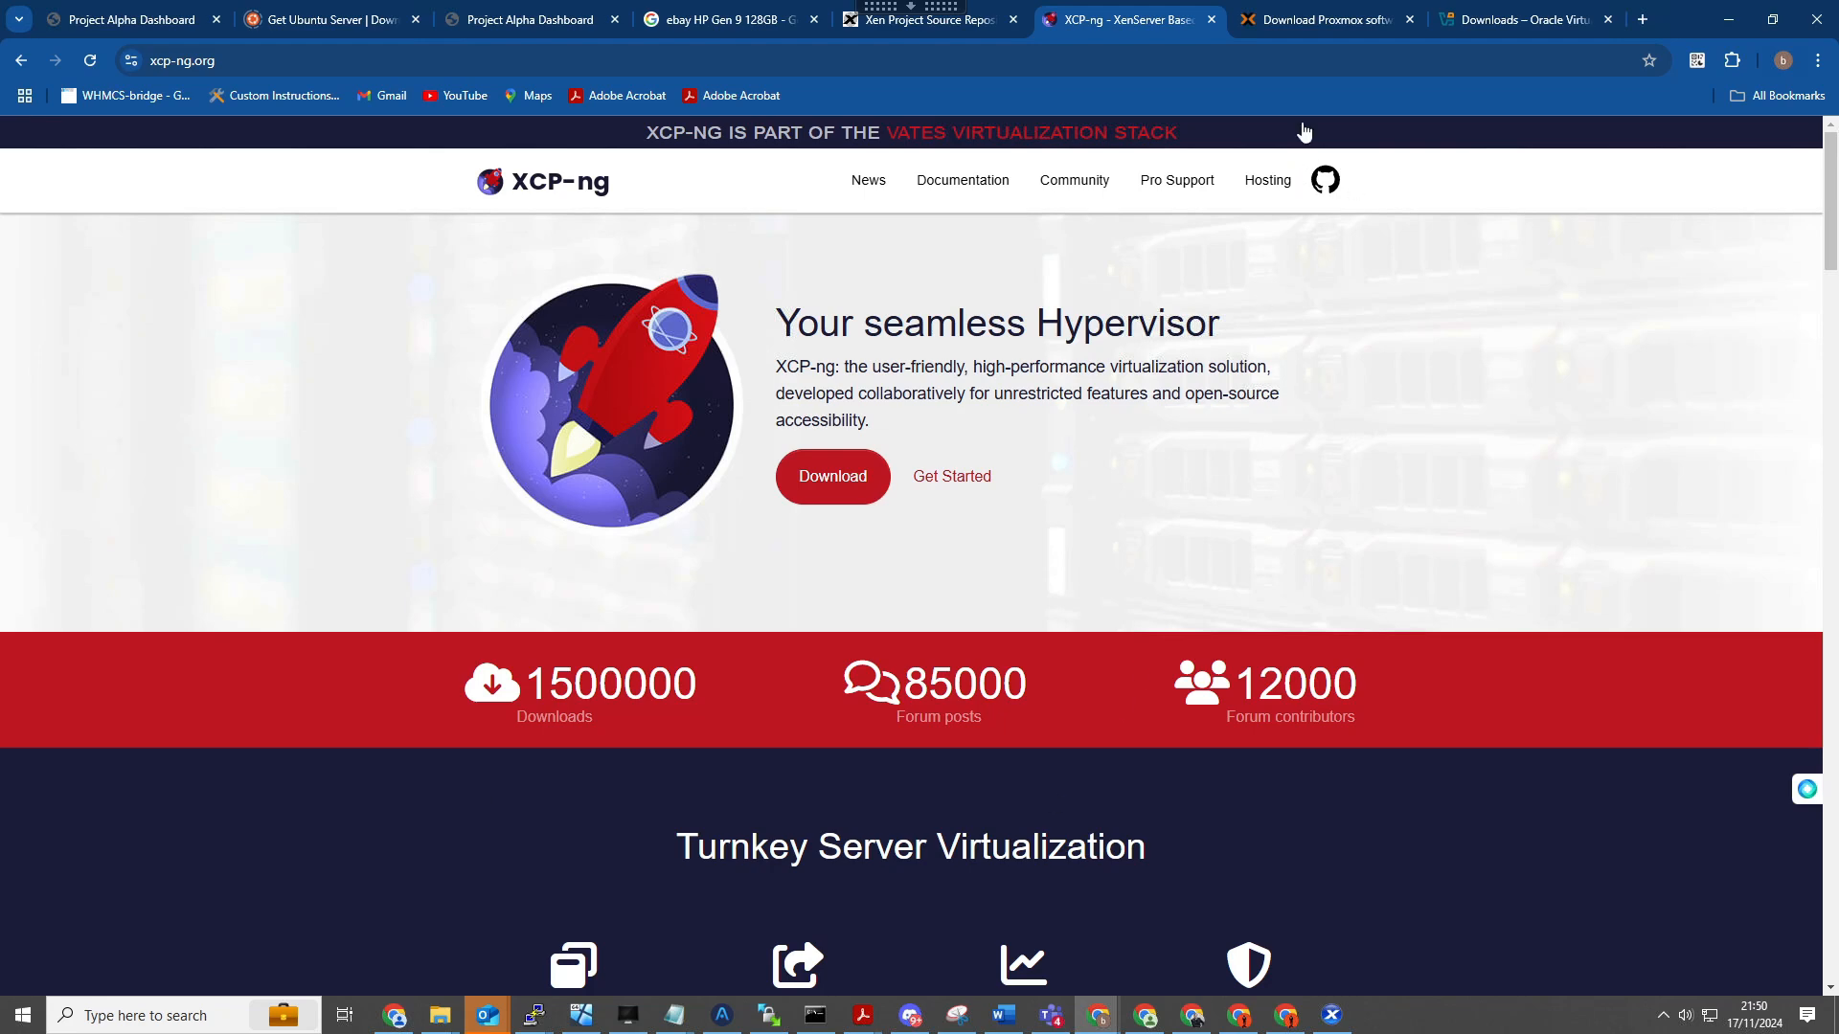
pyautogui.click(1295, 23)
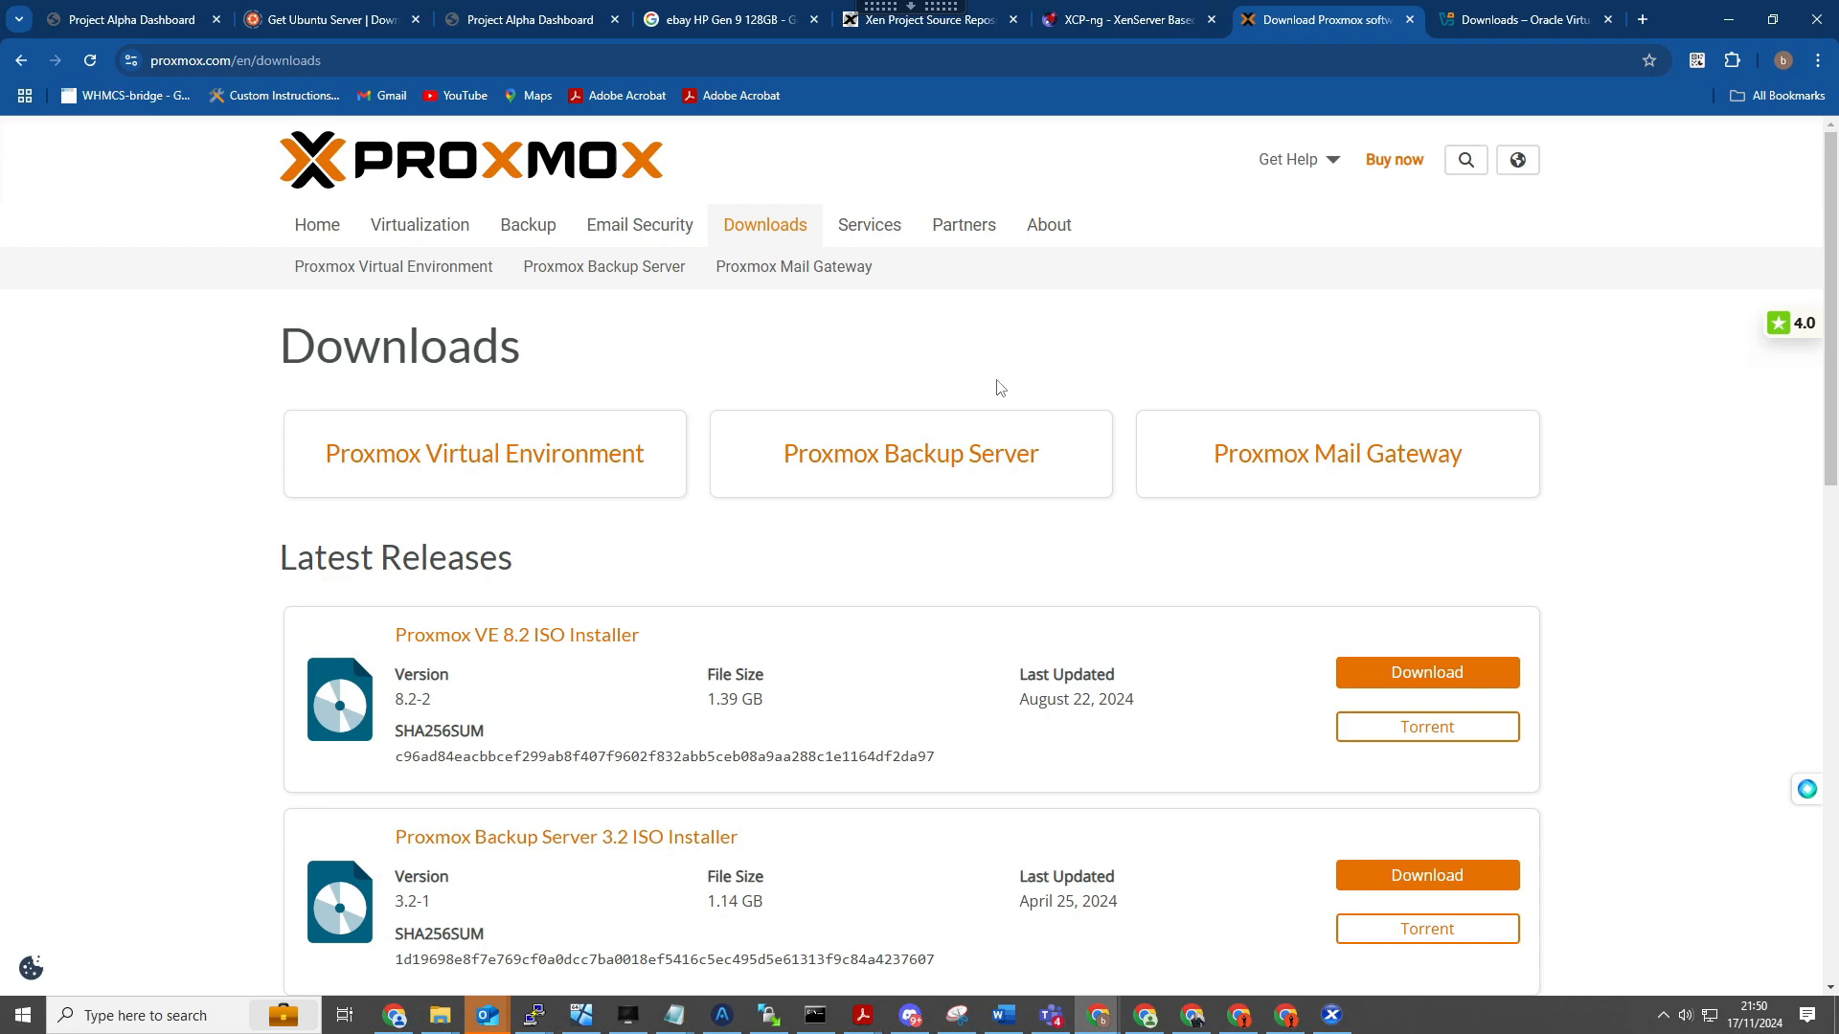
pyautogui.click(1142, 21)
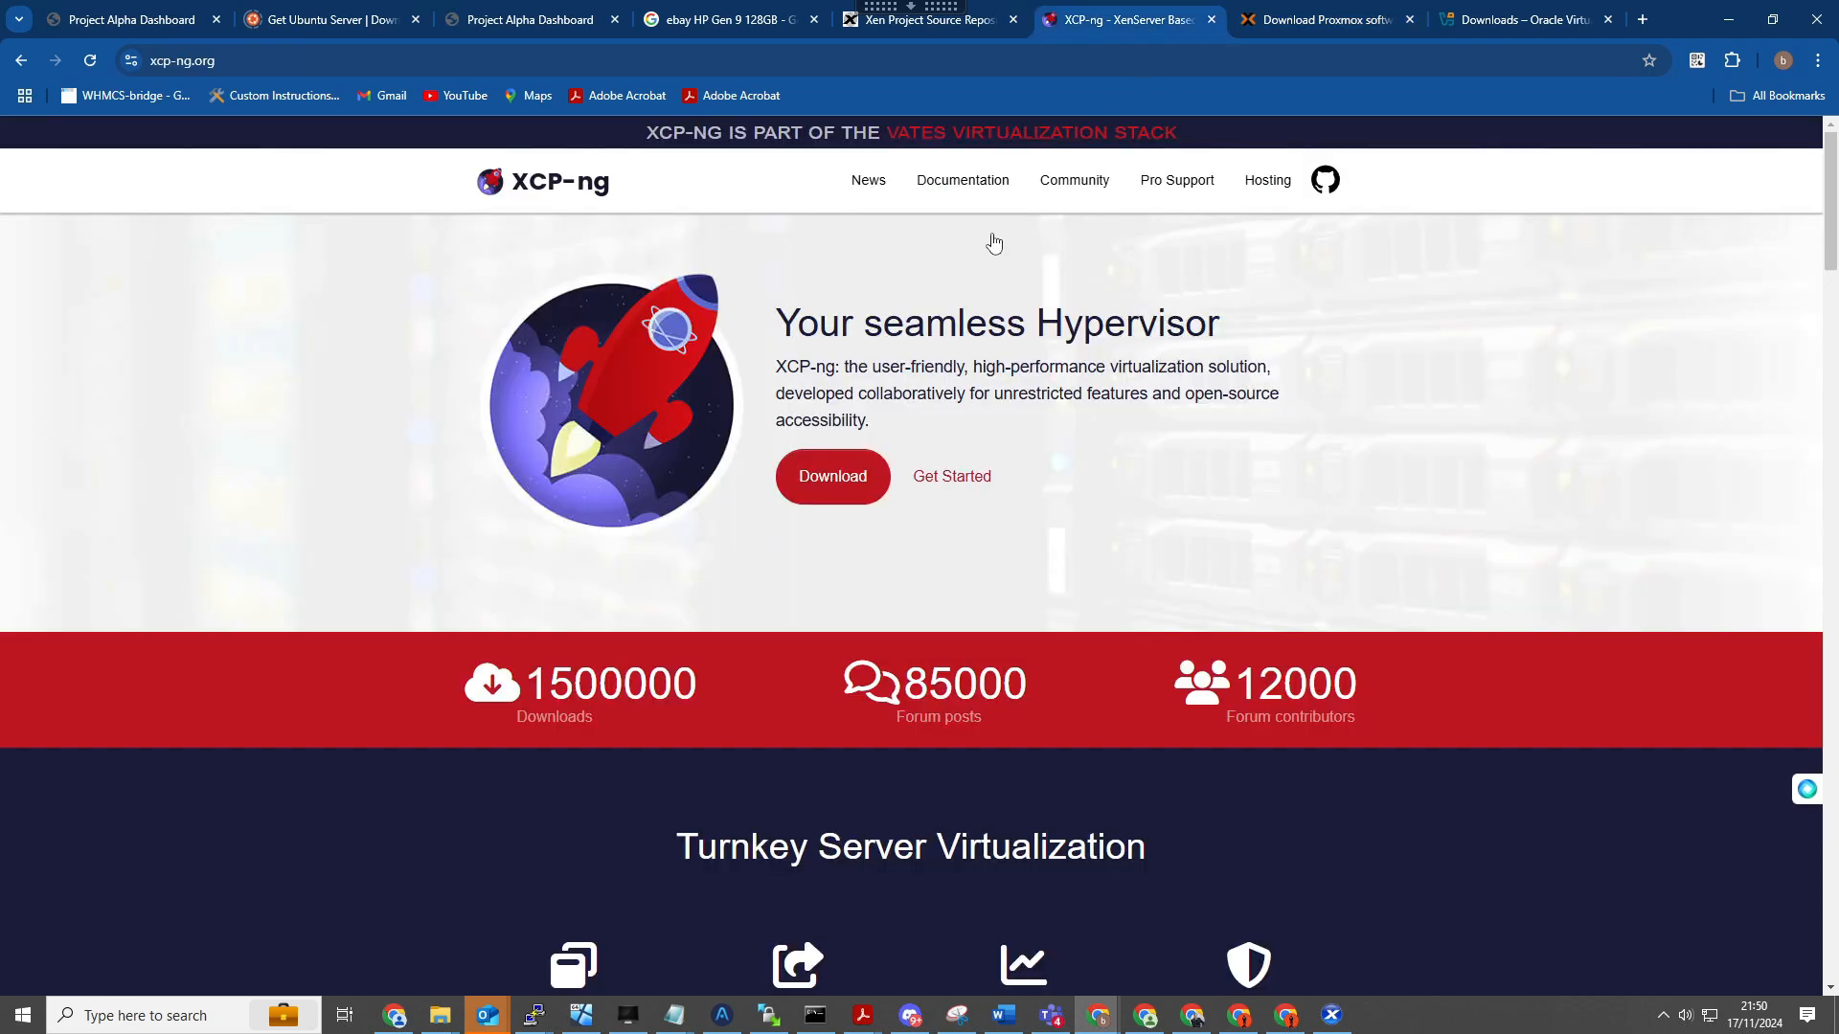
# - Return to the eBay HP Gen 9 search results and examine the HP ProLiant DL360 Gen9 128 GB offer
pyautogui.click(728, 19)
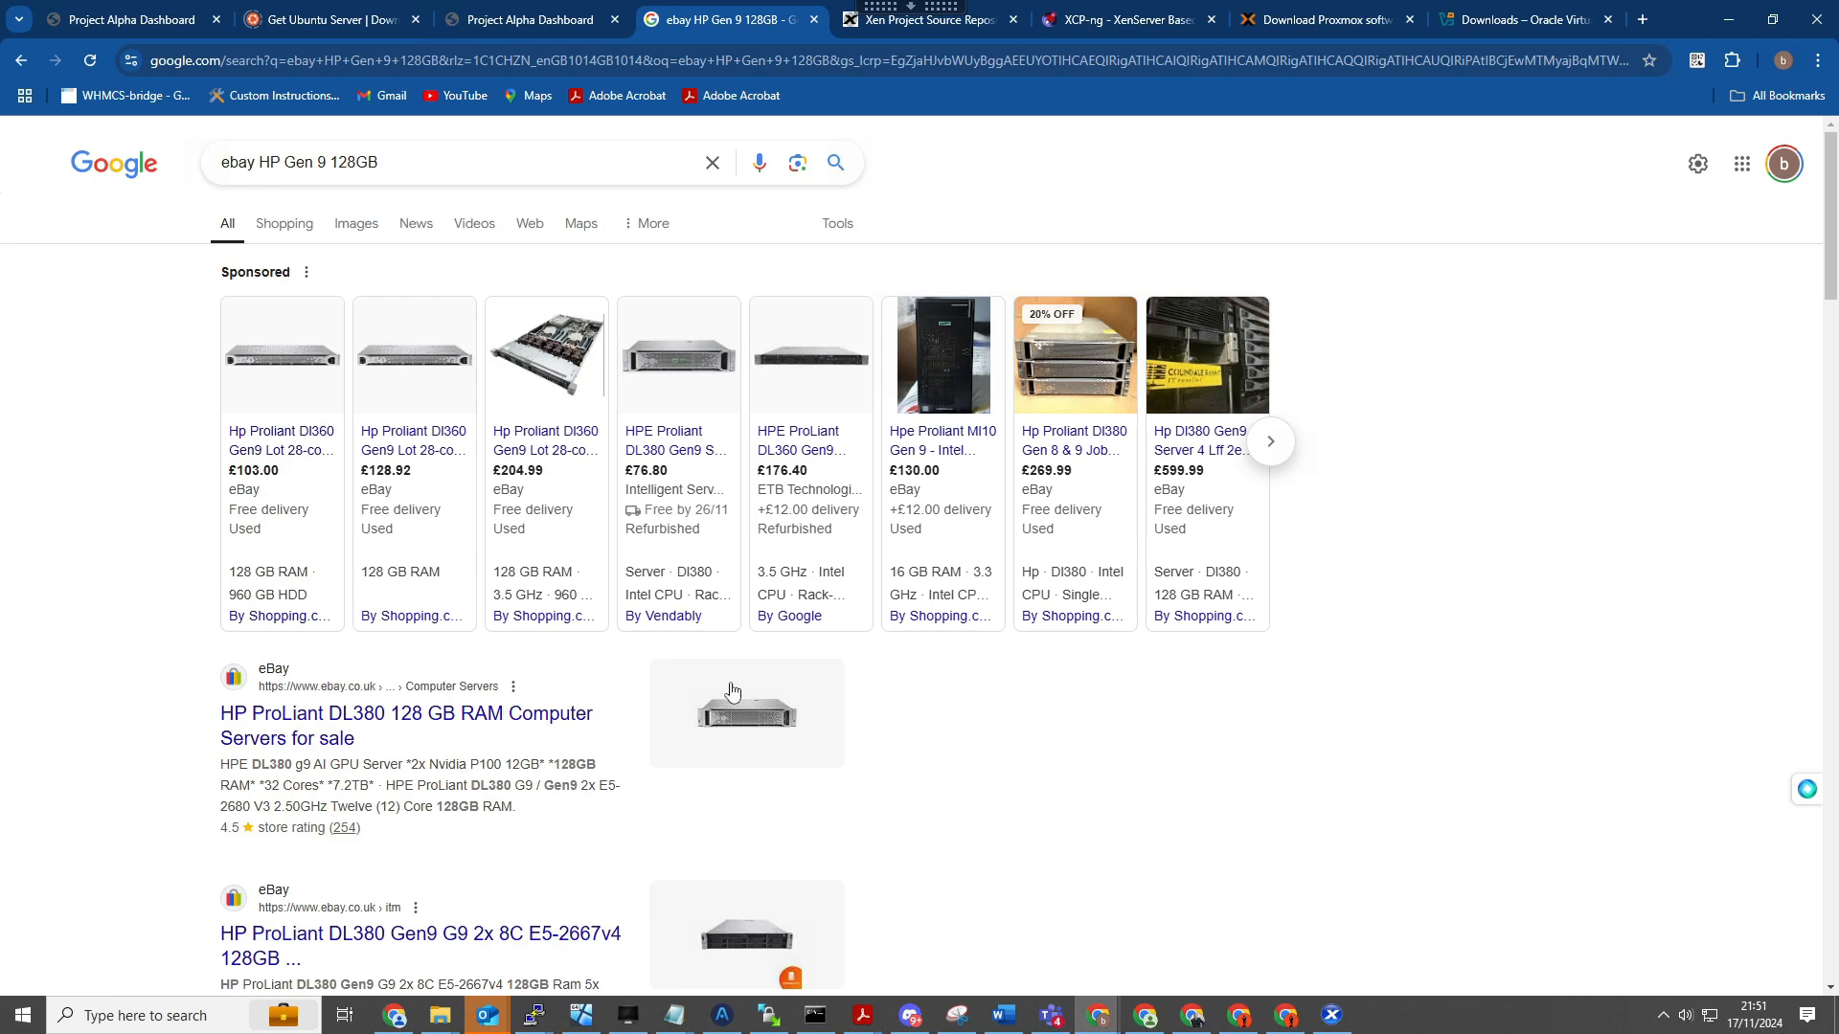
pyautogui.moveTo(314, 465)
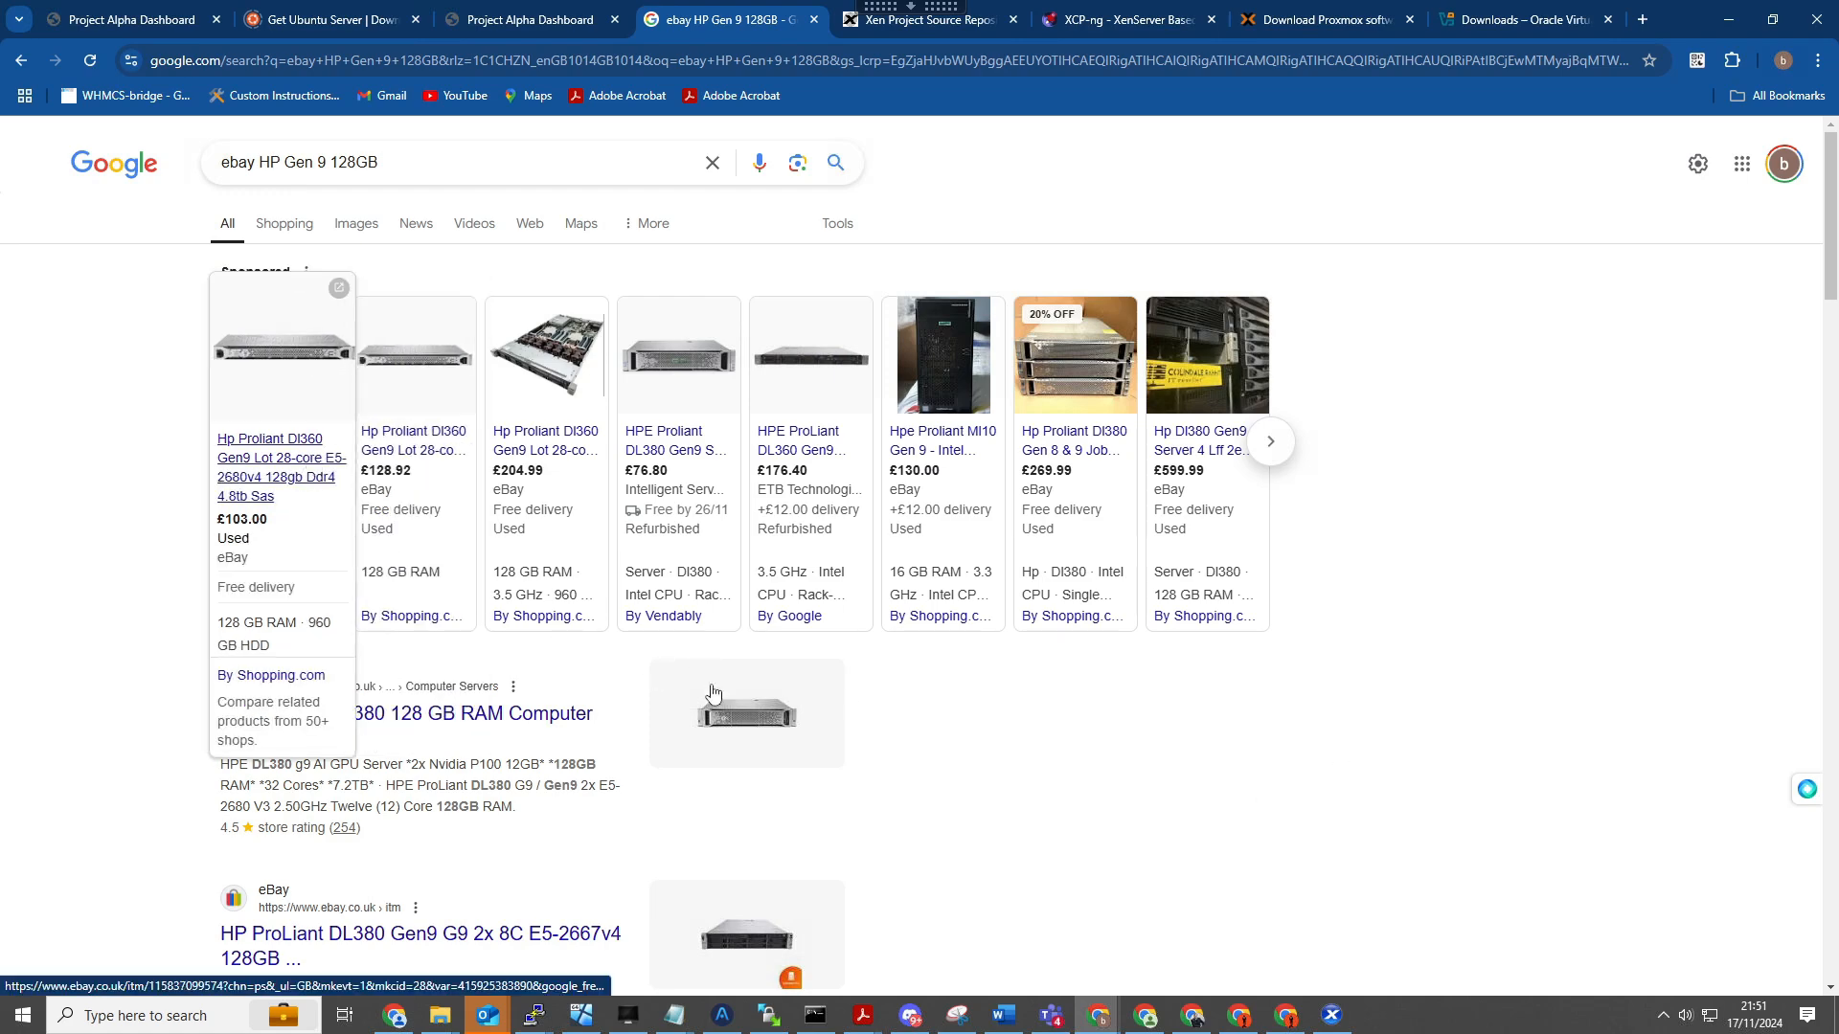
pyautogui.scroll(-3, 991, 761)
pyautogui.scroll(3, 969, 746)
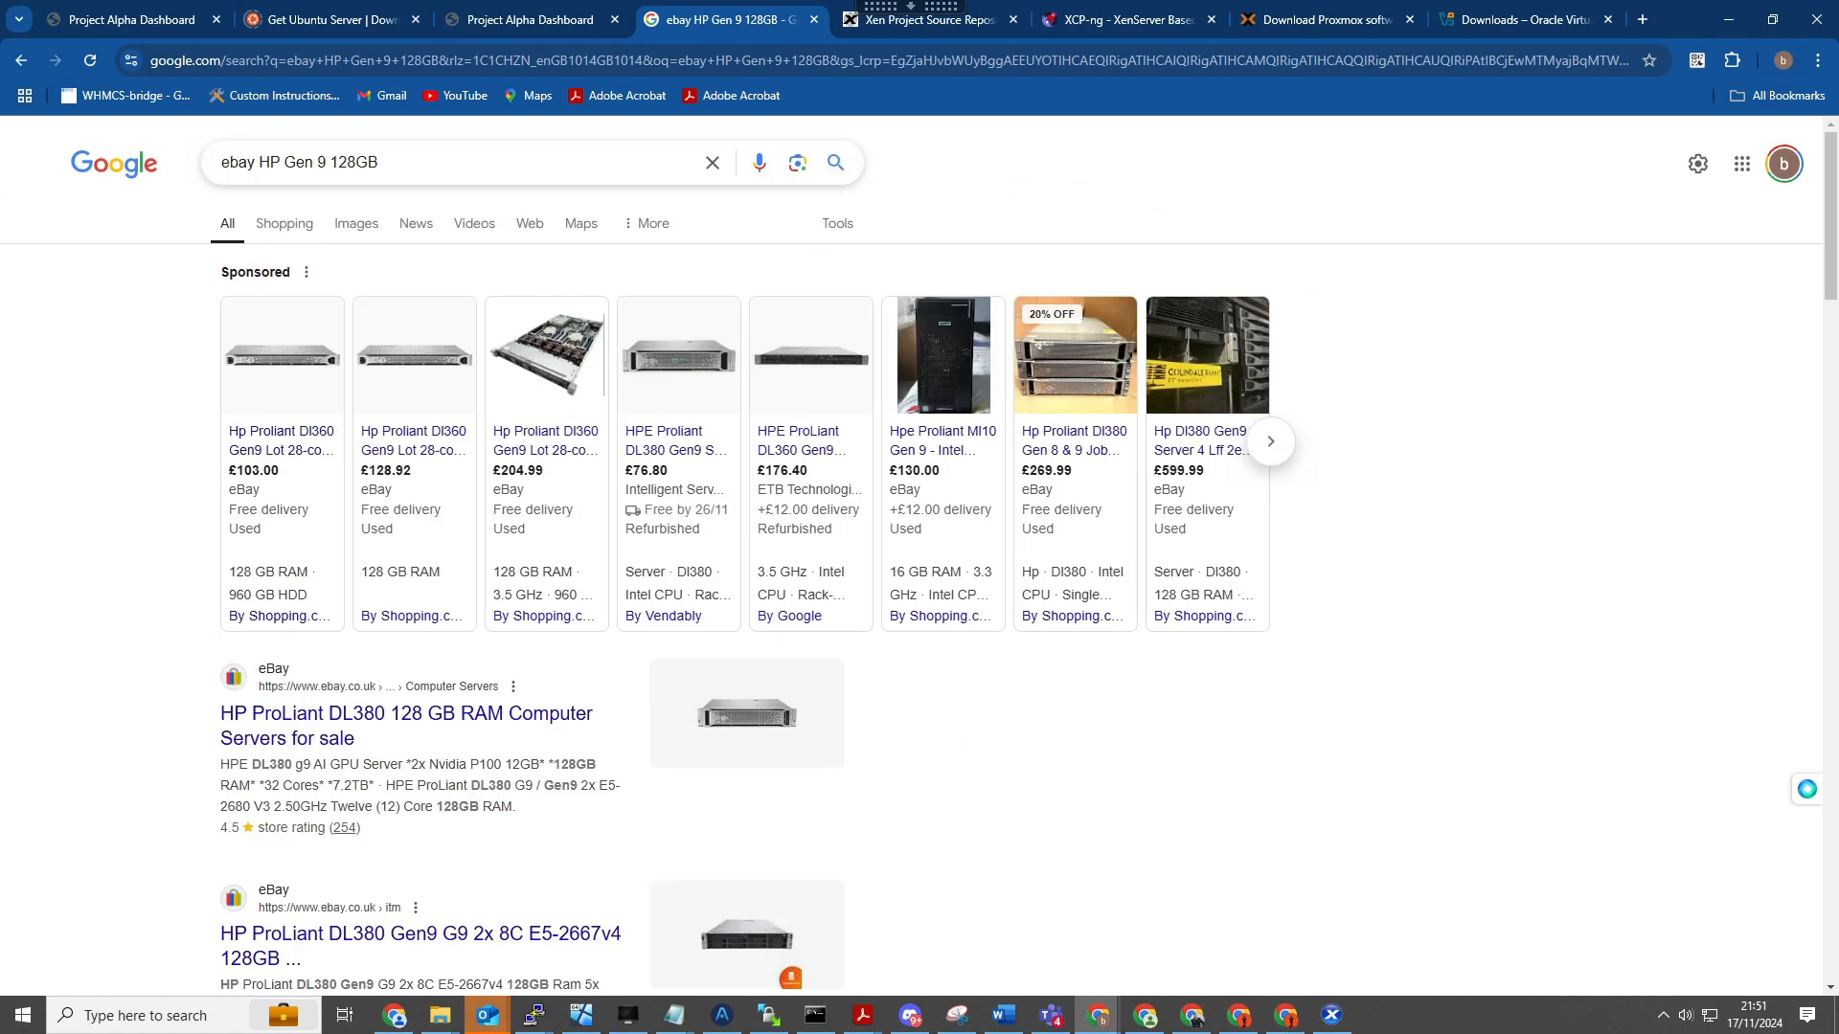